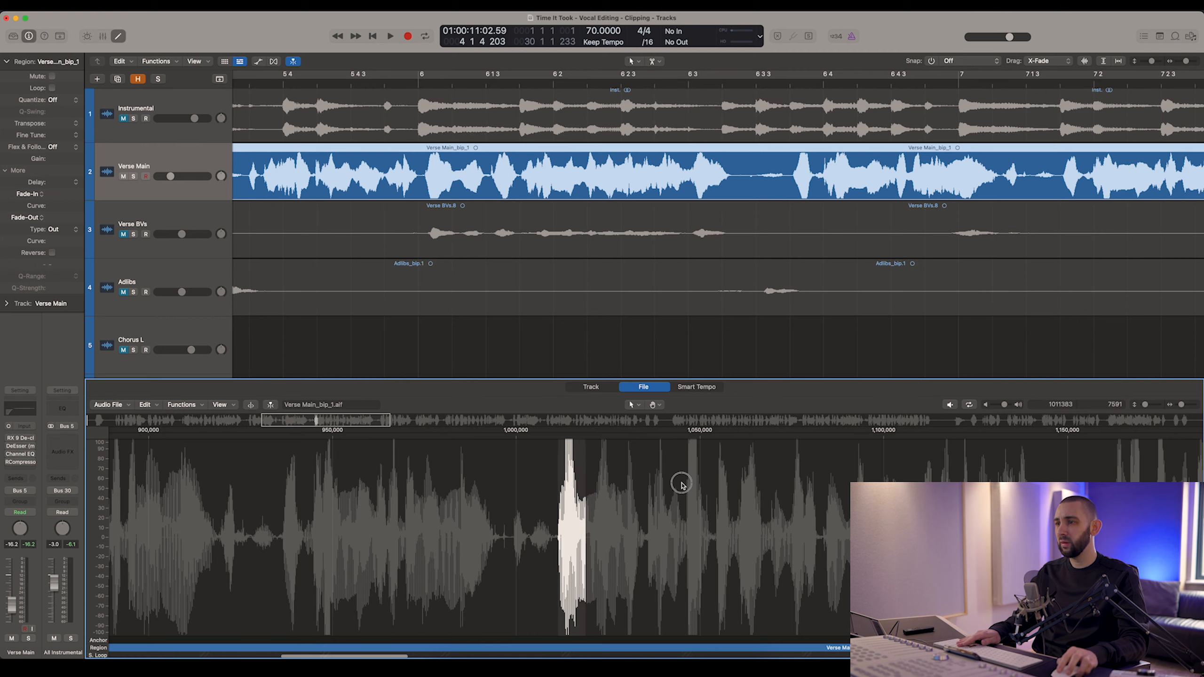
# Play the verse from just before the Verse Main vocal starts and raise the Verse Main track's volume to about -12.4 dB.
pyautogui.click(475, 349)
pyautogui.press('super+Left')
pyautogui.press('super+Left')
pyautogui.press('super+Left')
pyautogui.press('super+Left')
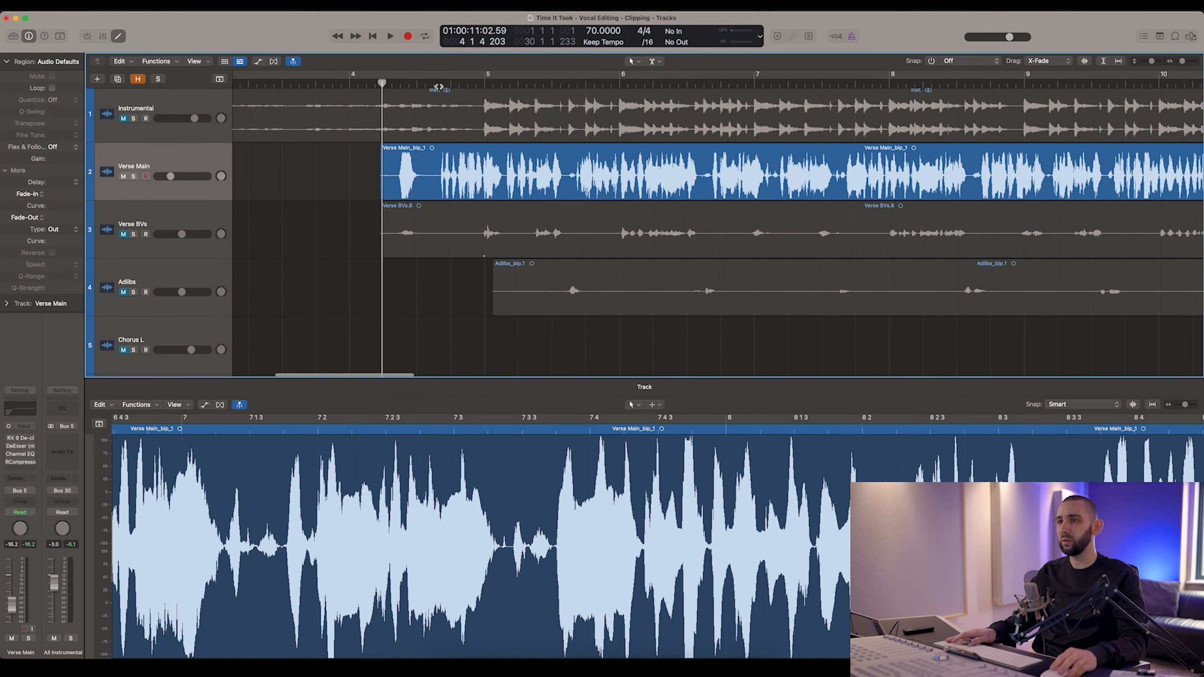
pyautogui.click(439, 87)
pyautogui.press('space')
pyautogui.moveTo(175, 178); pyautogui.dragTo(185, 175)
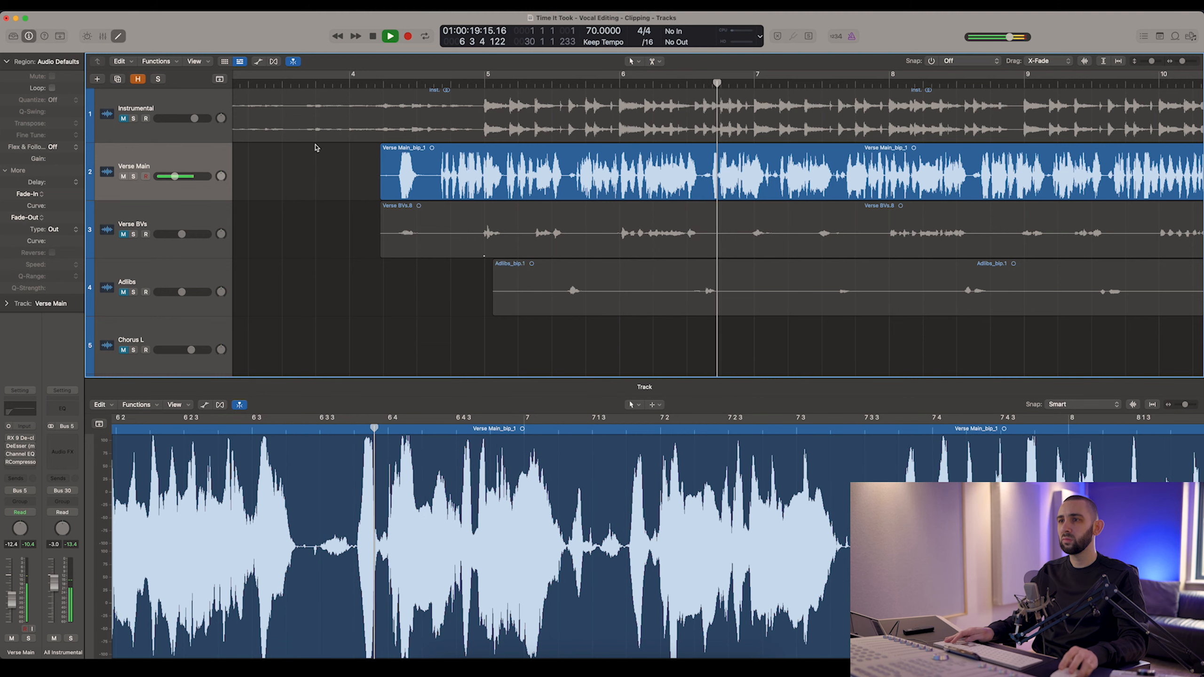
pyautogui.press('space')
# Close the audio editor and move the playhead to the second vocal phrase shortly before bar 5, playing it briefly.
pyautogui.click(709, 84)
pyautogui.press('super+Right')
pyautogui.press('super+Right')
pyautogui.press('super+Right')
pyautogui.press('super+Right')
pyautogui.click(718, 86)
pyautogui.press('space')
pyautogui.press('space')
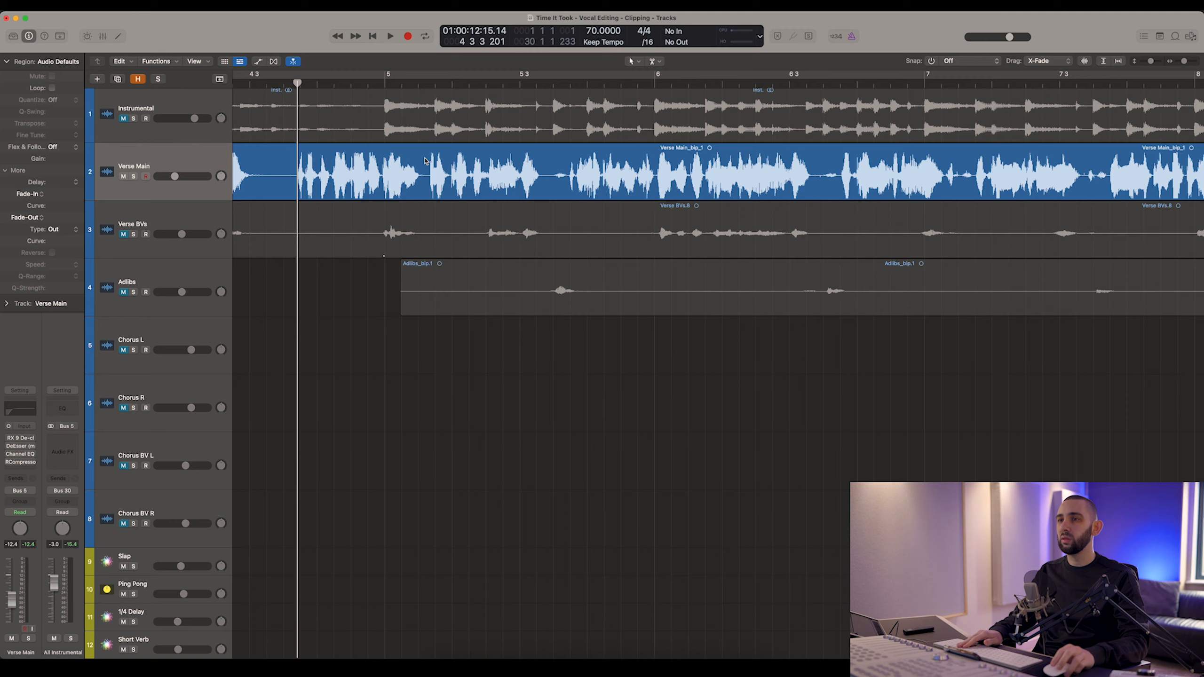
# Examine the Verse Main waveform close up between bars 5 and 7 for flattened, clipped peaks.
pyautogui.click(468, 176)
pyautogui.press('super+Right')
pyautogui.press('super+Right')
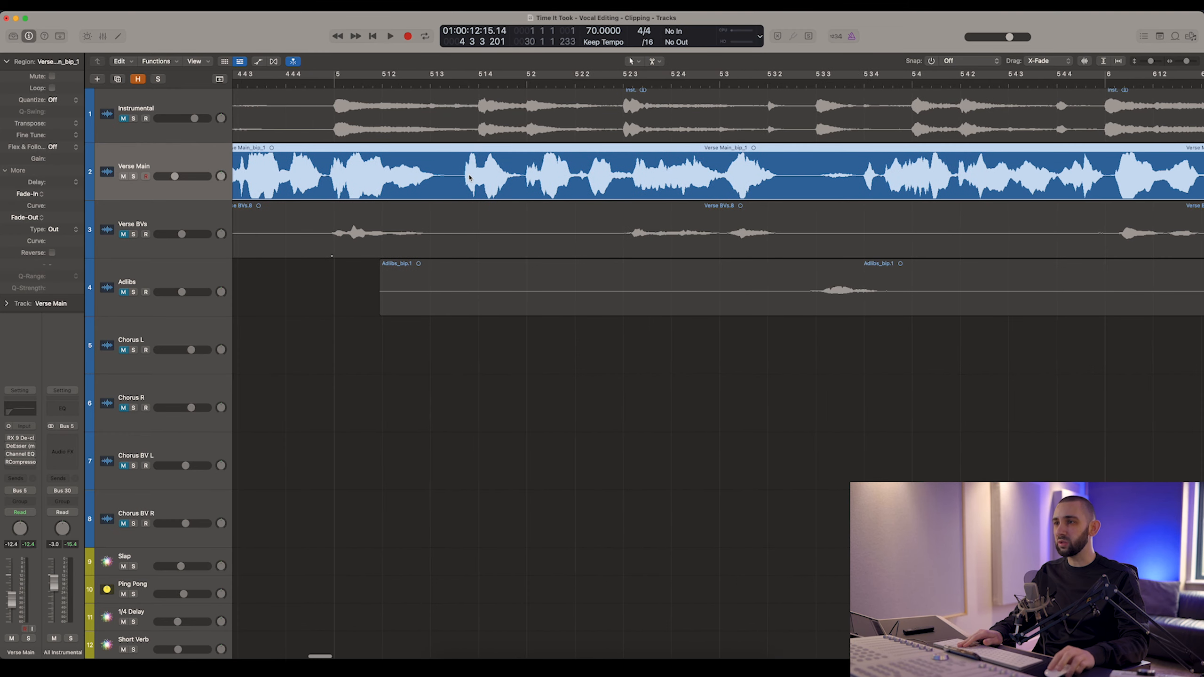
pyautogui.hscroll(2, 469, 178)
pyautogui.hscroll(6, 469, 178)
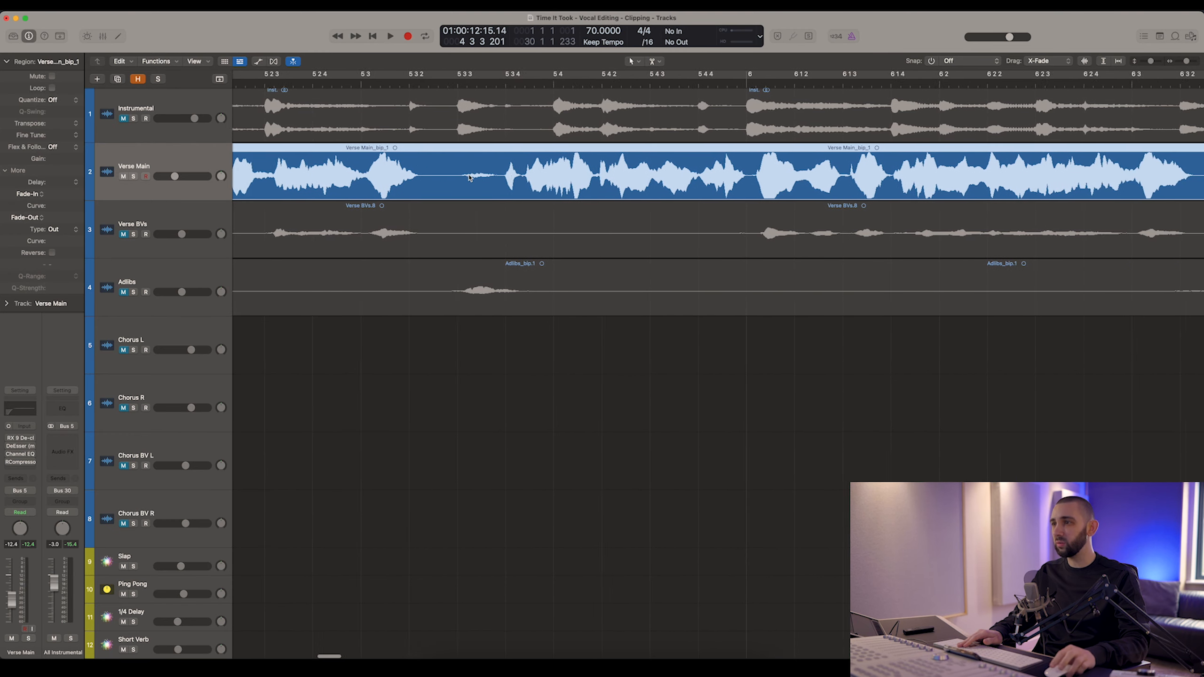
pyautogui.click(529, 348)
pyautogui.press('super+Right')
pyautogui.hscroll(20, 520, 186)
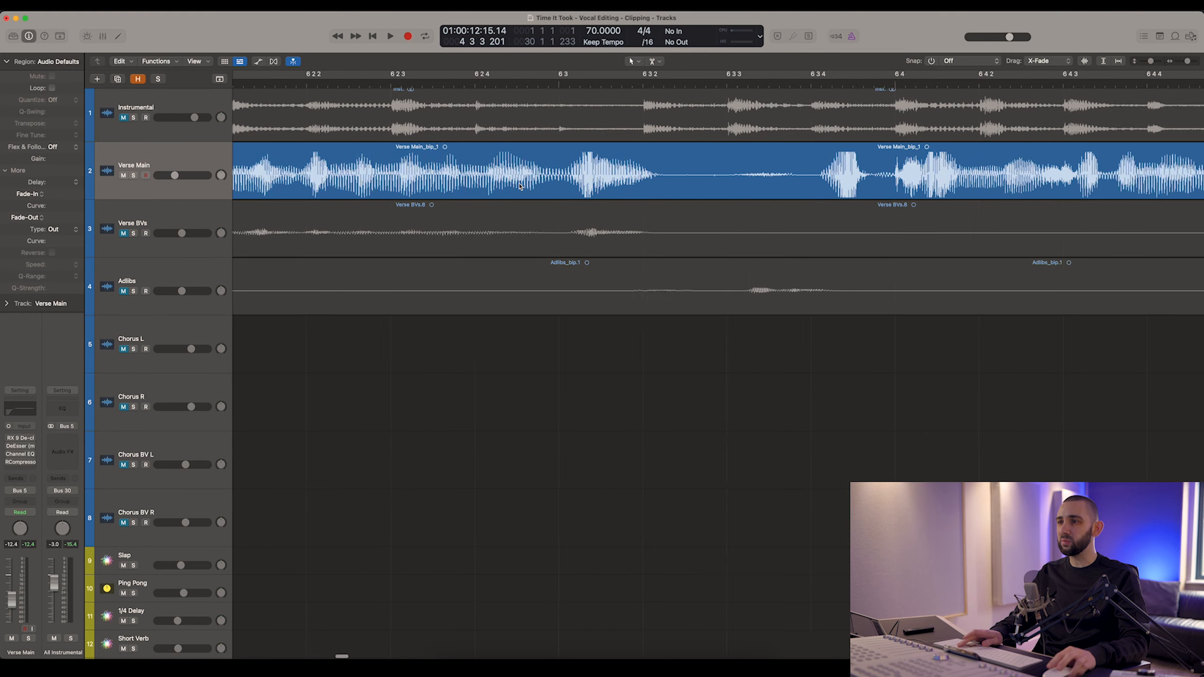
pyautogui.hscroll(5, 520, 186)
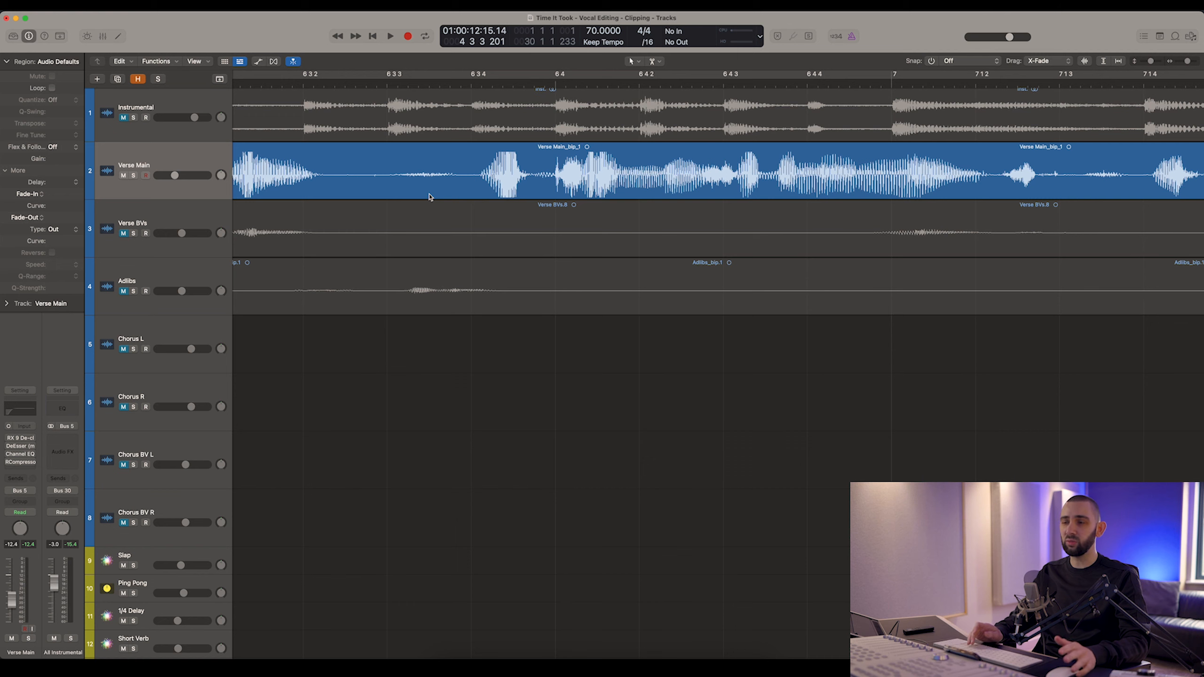
pyautogui.hscroll(10, 444, 194)
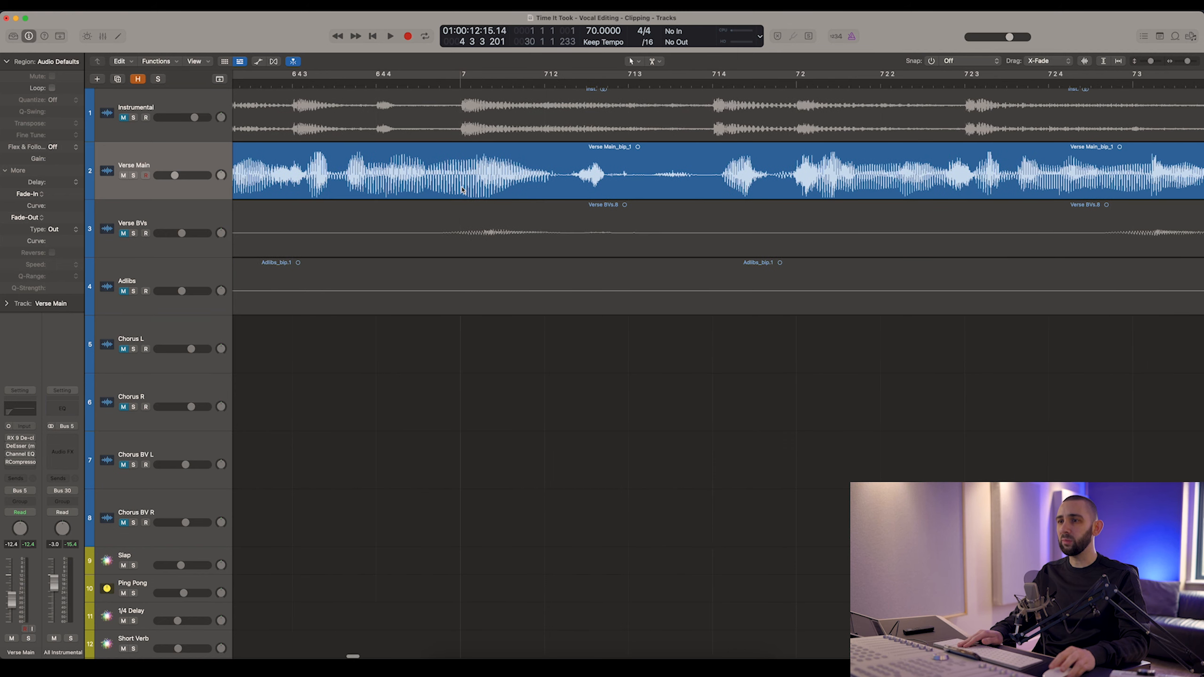
pyautogui.click(558, 175)
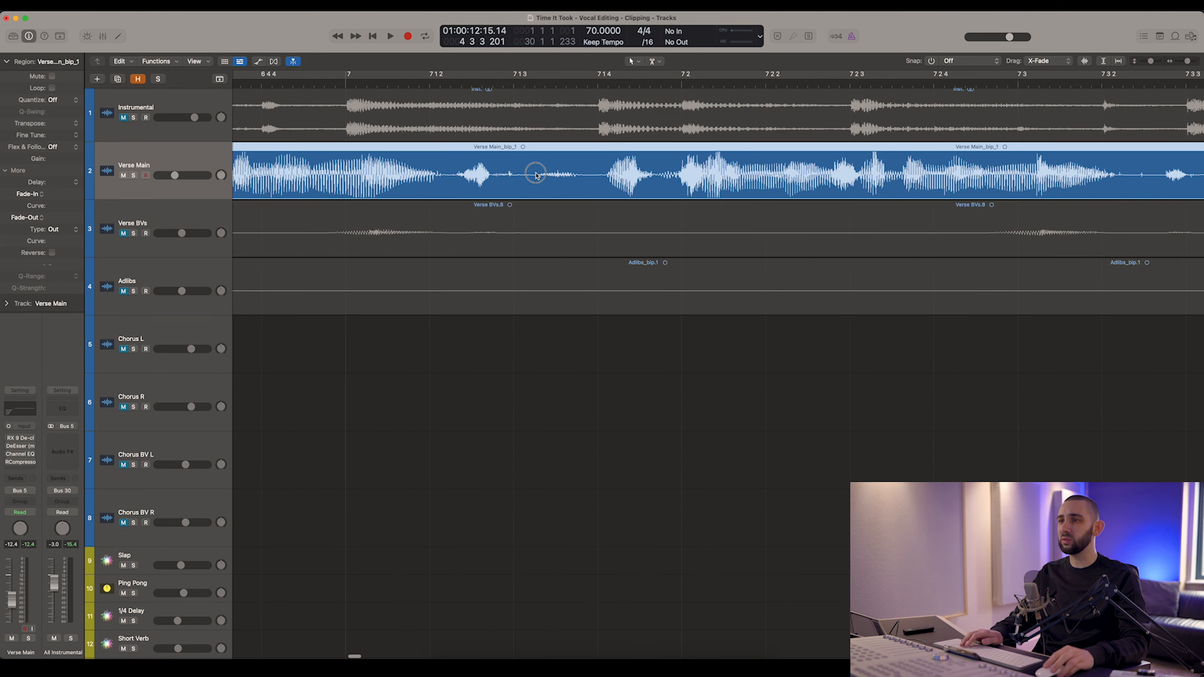
pyautogui.scroll(-5, 536, 171)
pyautogui.hscroll(-3, 443, 179)
pyautogui.hscroll(-5, 442, 180)
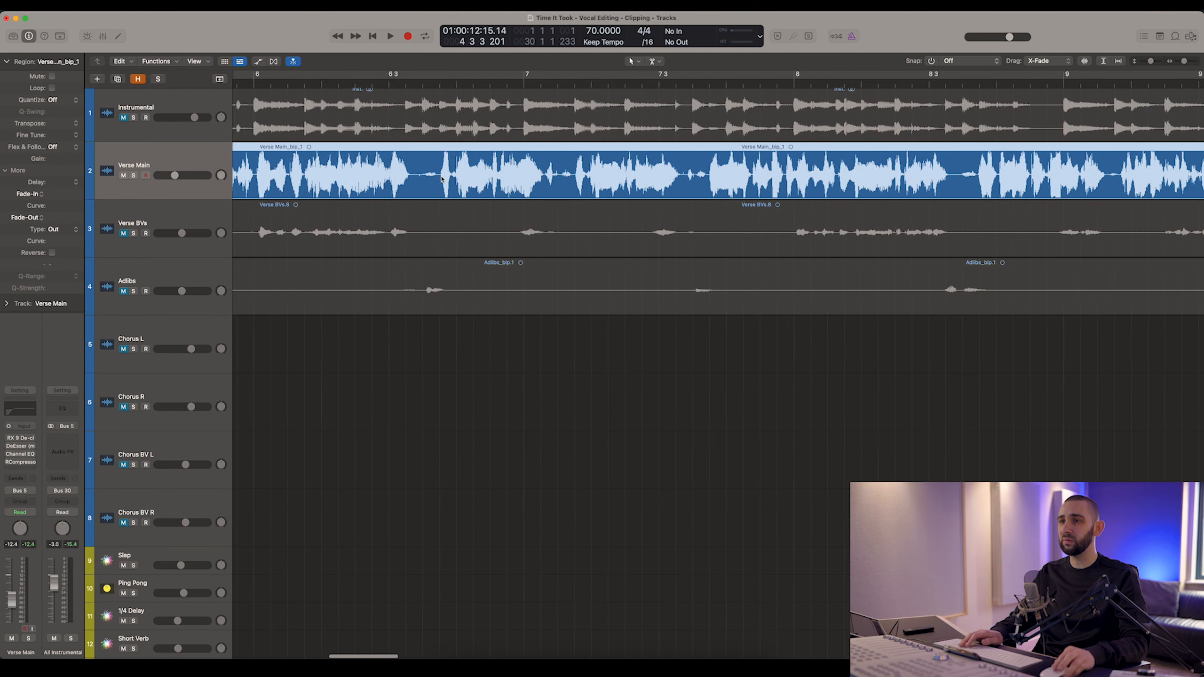
pyautogui.hscroll(-3, 442, 179)
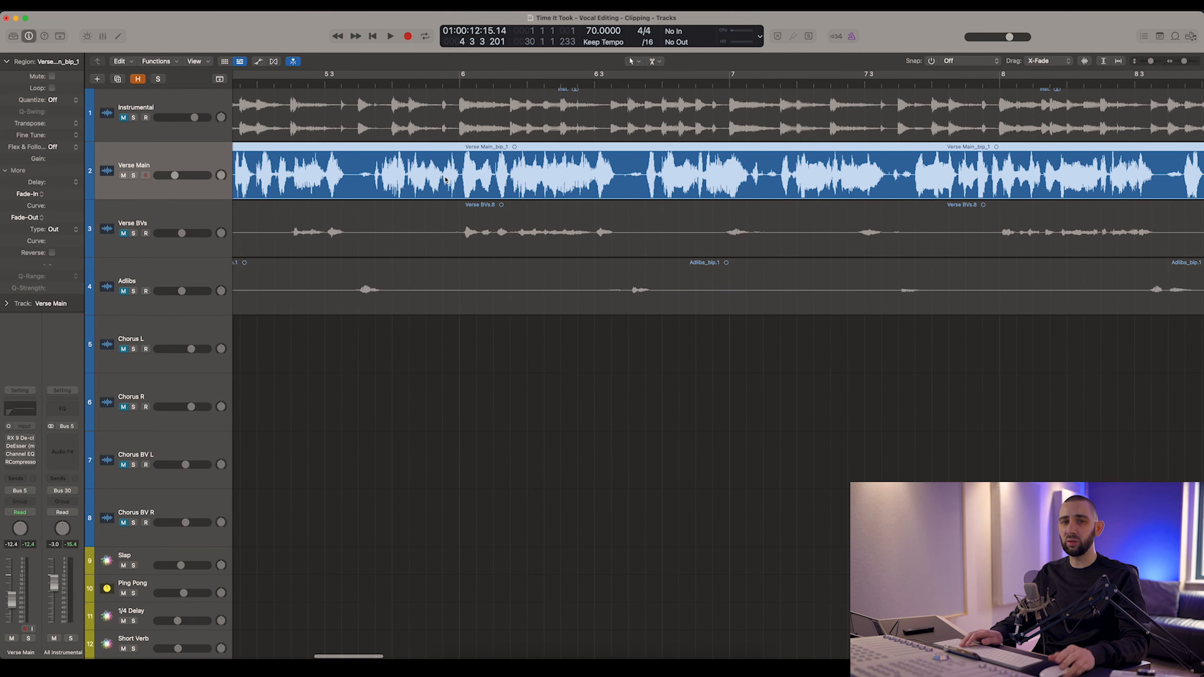
# Try lowering the first Verse Main region's gain to -21.3 dB and reset the gain to zero.
pyautogui.scroll(-2, 445, 179)
pyautogui.hscroll(-1, 444, 179)
pyautogui.scroll(-4, 444, 180)
pyautogui.moveTo(65, 161); pyautogui.dragTo(67, 394)
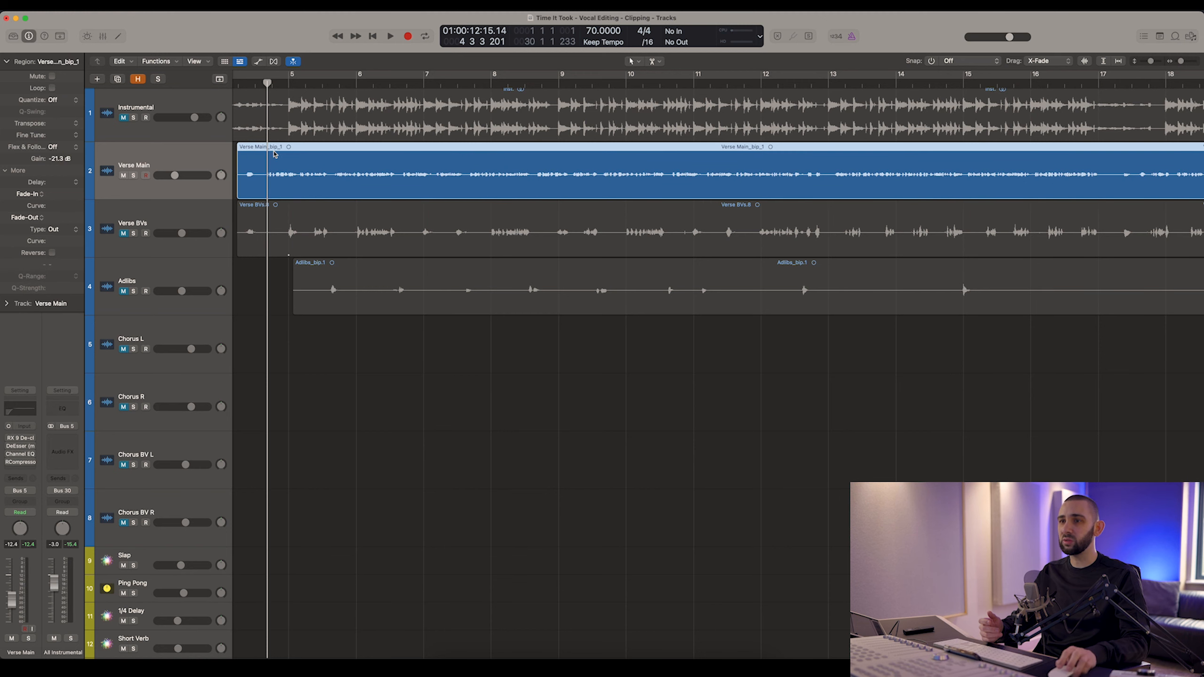
pyautogui.moveTo(58, 164); pyautogui.dragTo(66, 57)
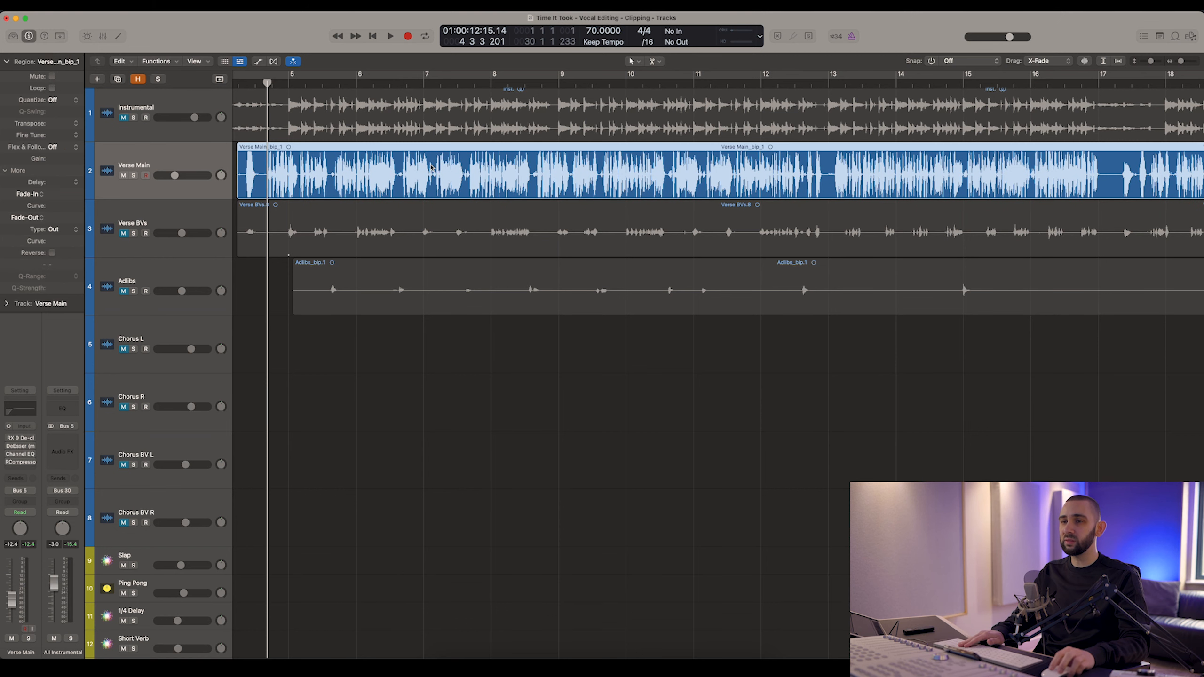
# Inspect the peaks of the Verse Main vocal around bars 4 to 6 again and deselect the region.
pyautogui.press('super+Right')
pyautogui.press('super+Right')
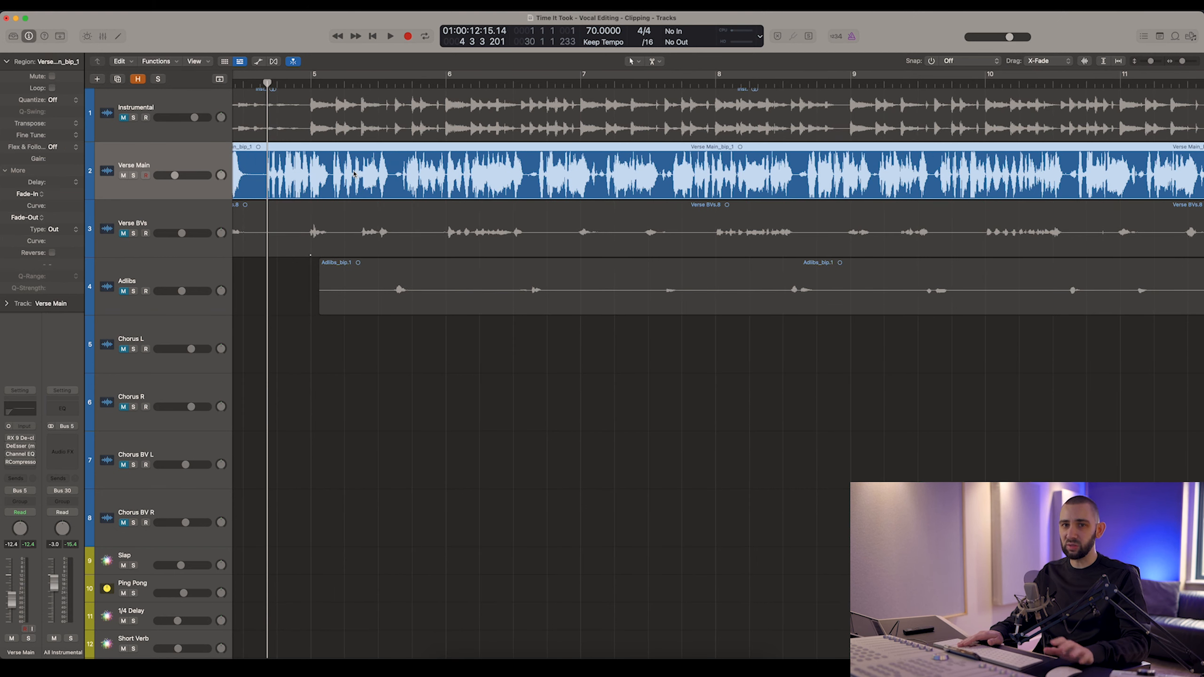
pyautogui.press('super+Right')
pyautogui.press('super+Right')
pyautogui.press('super+Right')
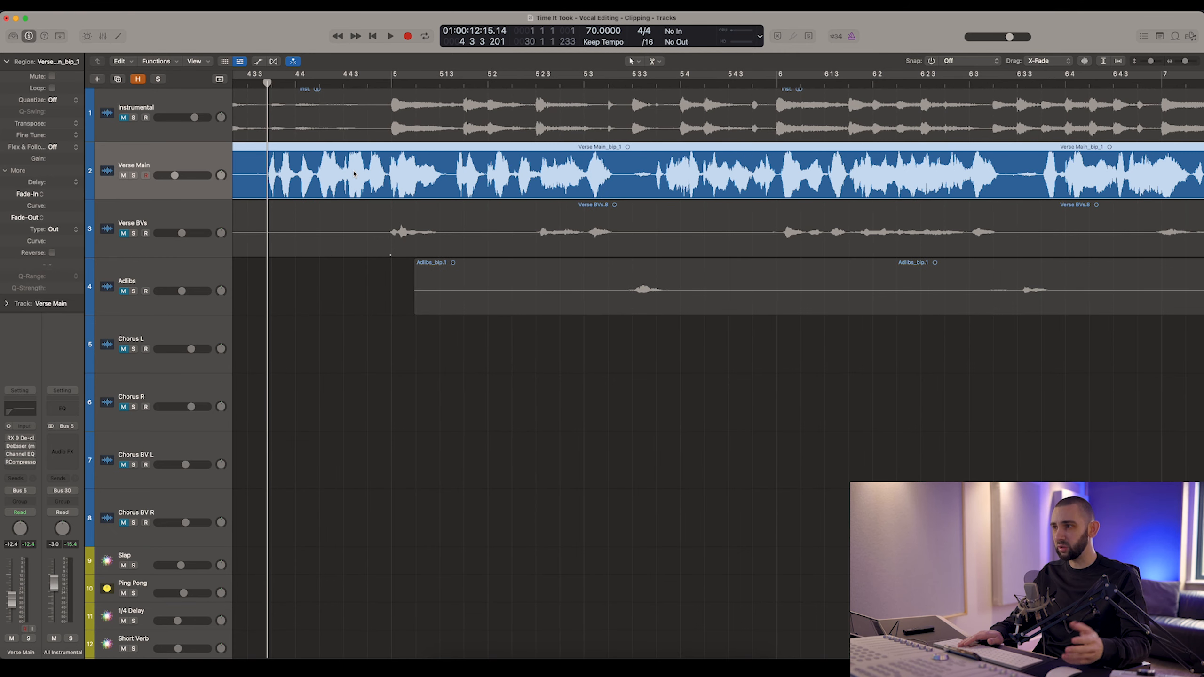
pyautogui.hscroll(-3, 355, 174)
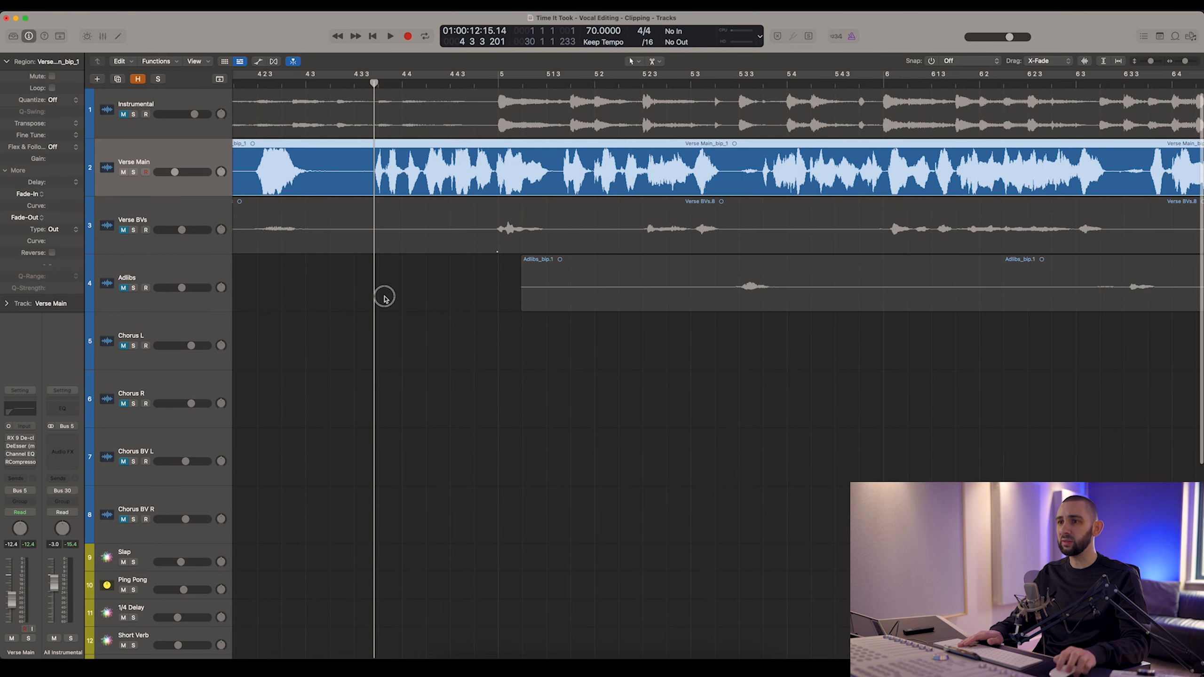
pyautogui.click(384, 299)
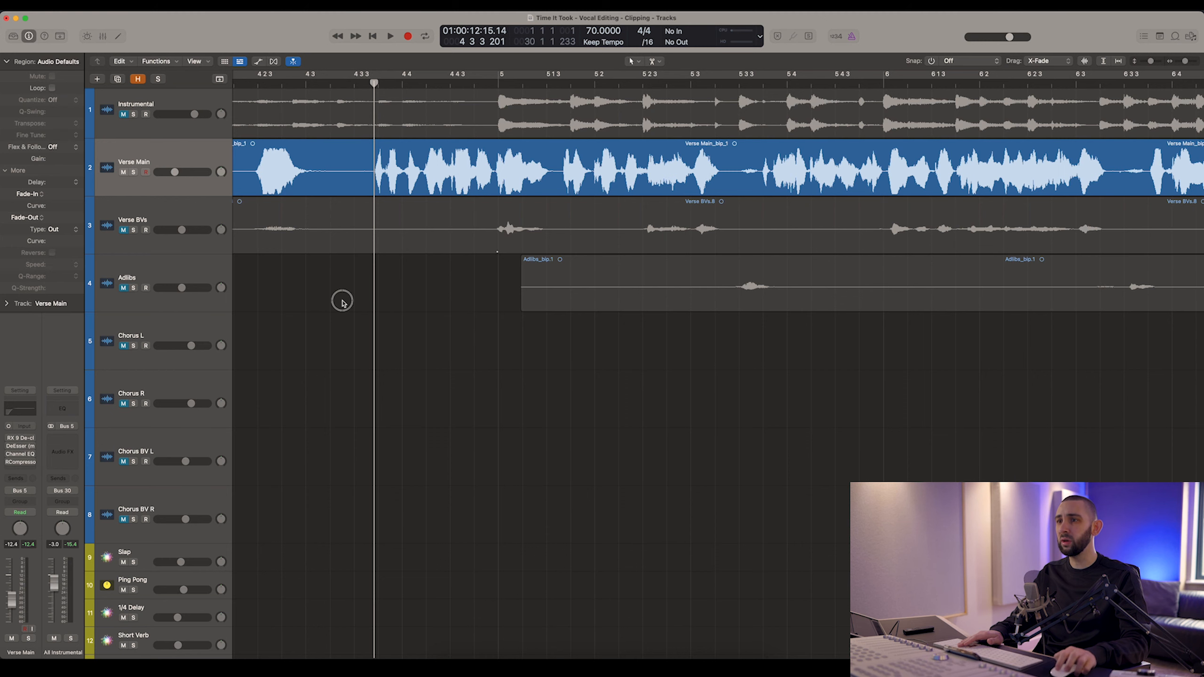
# Select both regions on the Verse Main track and lower their region gain to -5.2 dB.
pyautogui.click(182, 154)
pyautogui.press('super+Left')
pyautogui.press('super+Left')
pyautogui.press('super+Left')
pyautogui.press('super+Left')
pyautogui.press('super+Left')
pyautogui.press('super+Left')
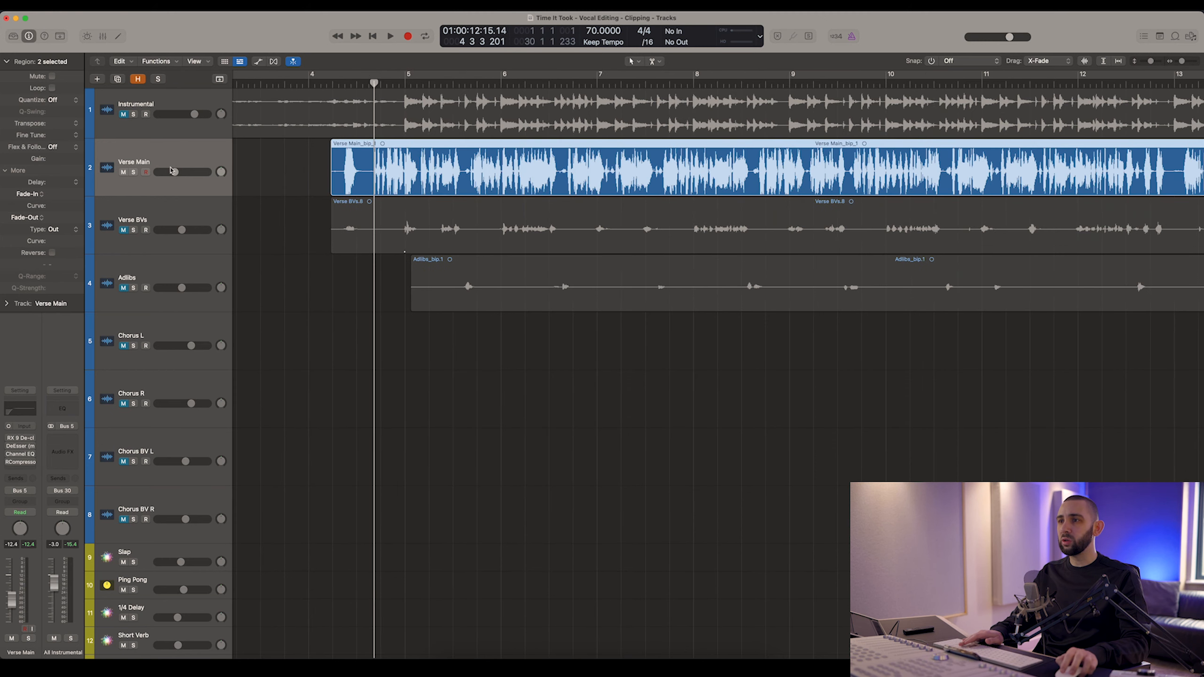
pyautogui.press('super+Left')
pyautogui.press('super+Left')
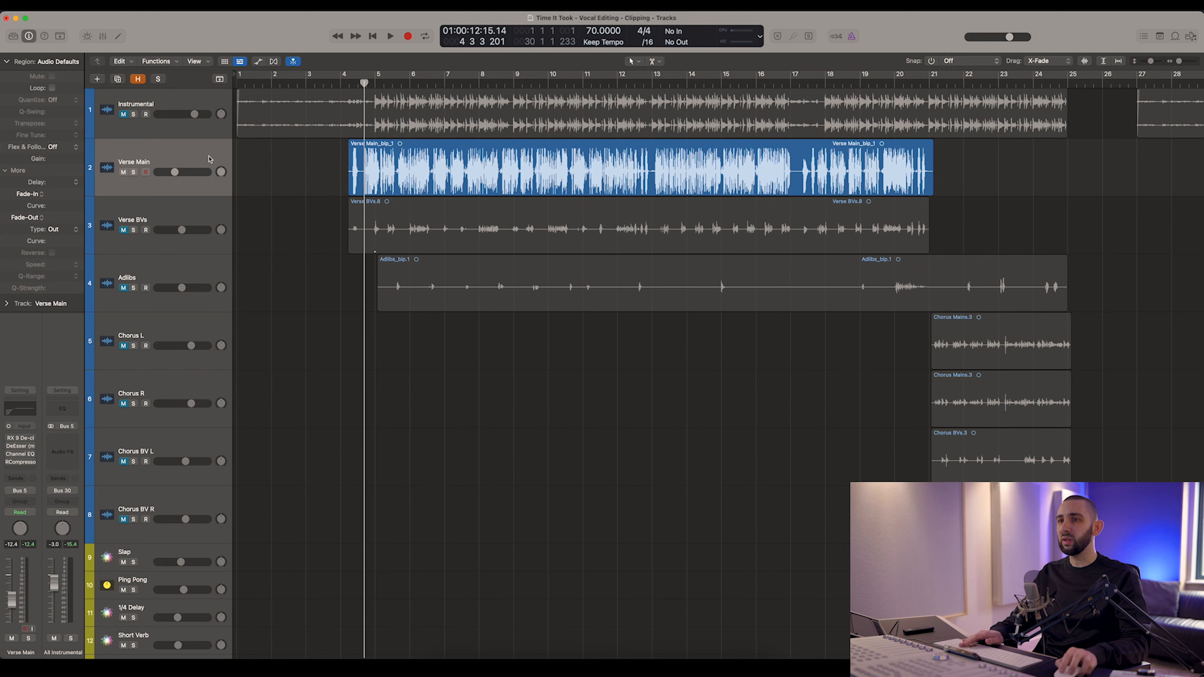
pyautogui.click(92, 150)
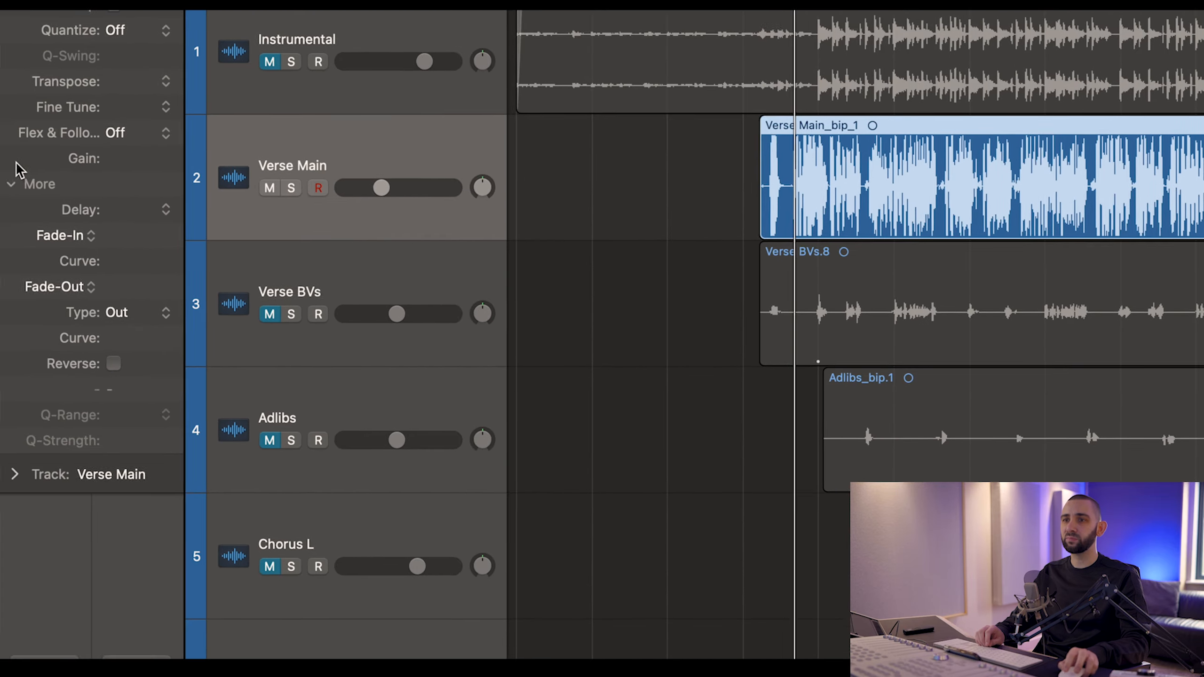
pyautogui.moveTo(53, 159); pyautogui.dragTo(50, 239)
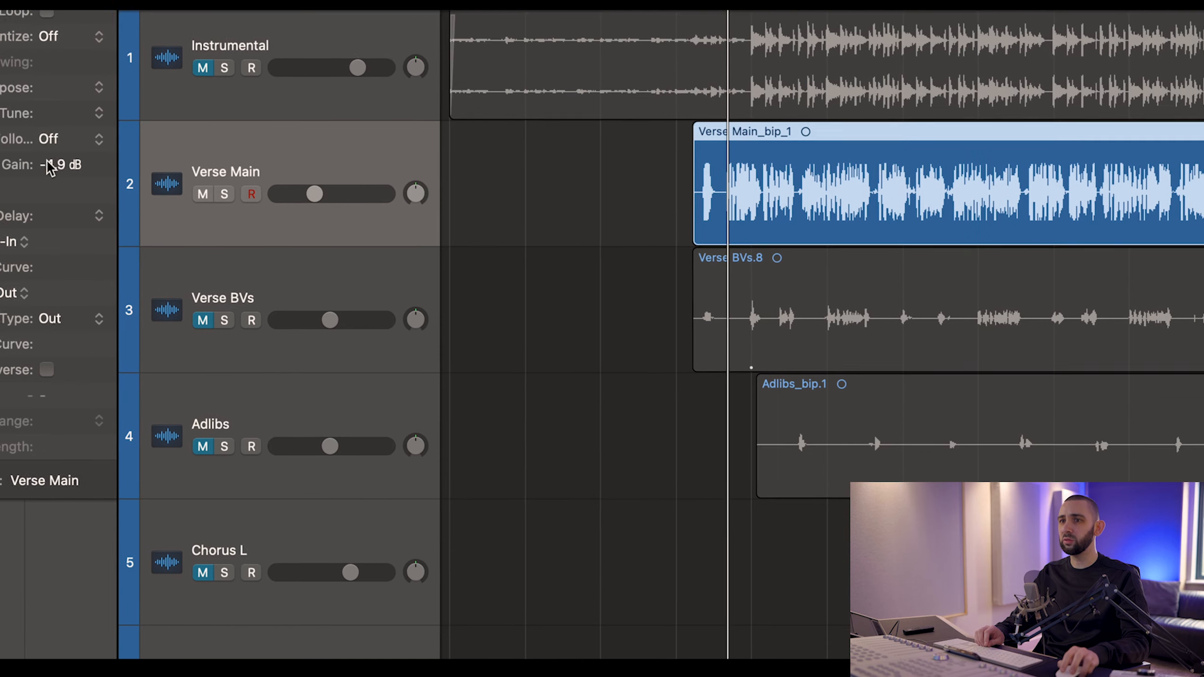
pyautogui.moveTo(52, 168); pyautogui.dragTo(53, 182)
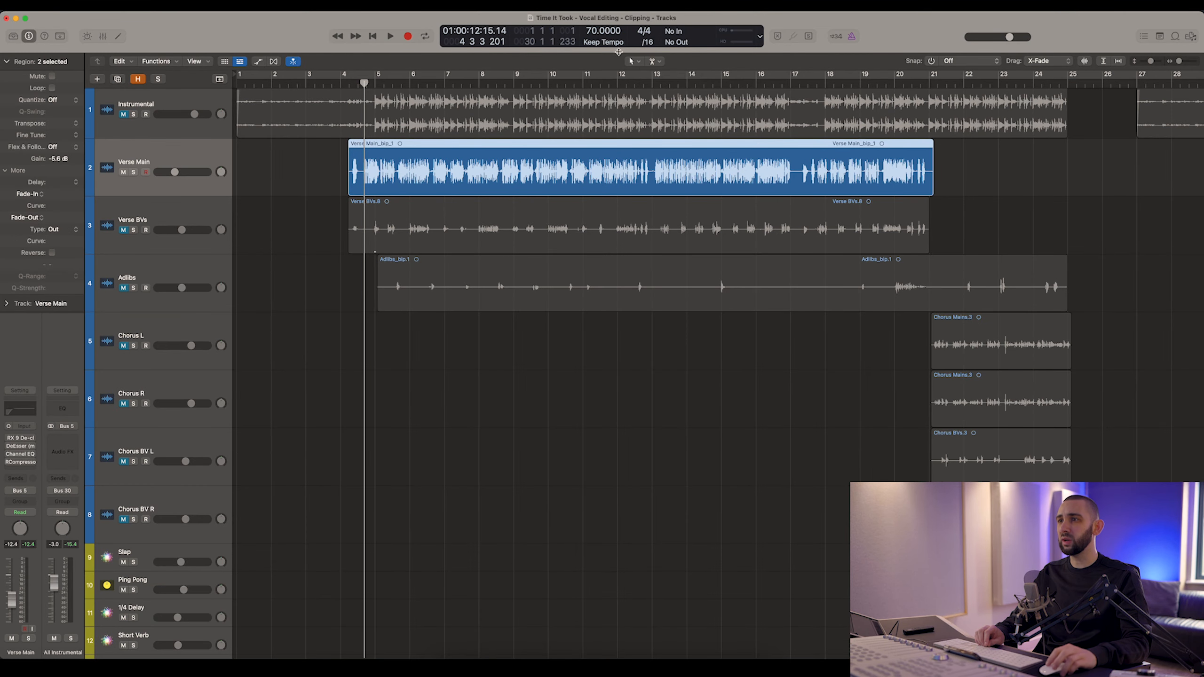
pyautogui.click(633, 61)
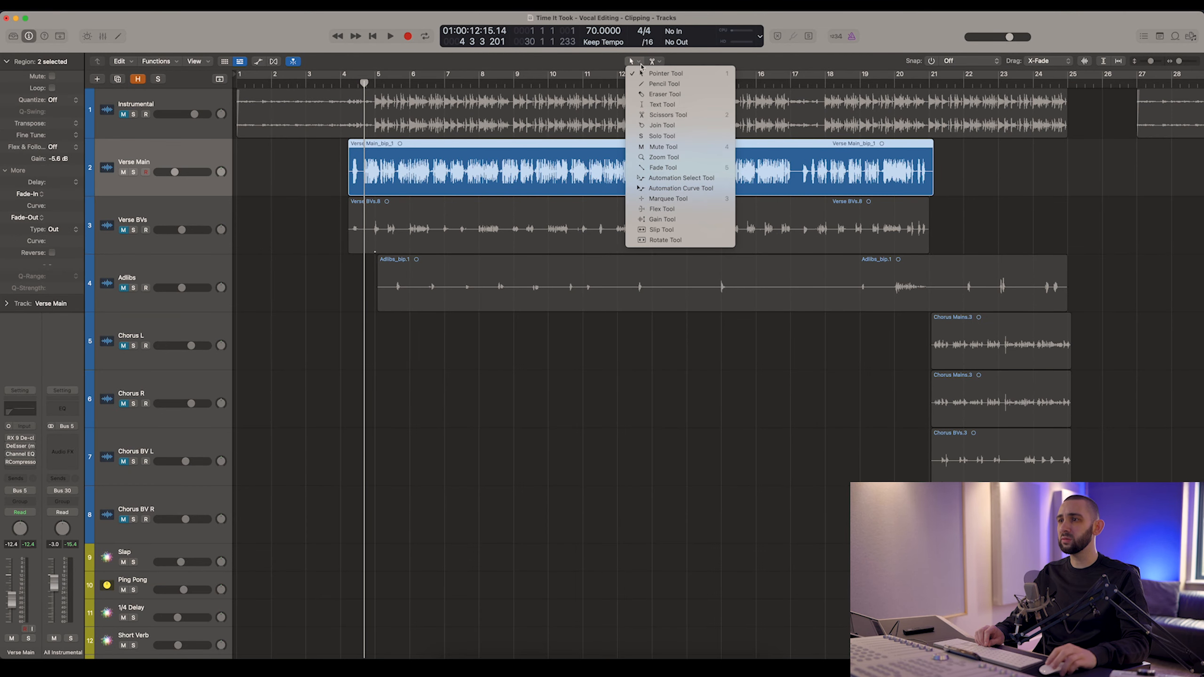
pyautogui.click(666, 73)
pyautogui.moveTo(58, 159); pyautogui.dragTo(58, 154)
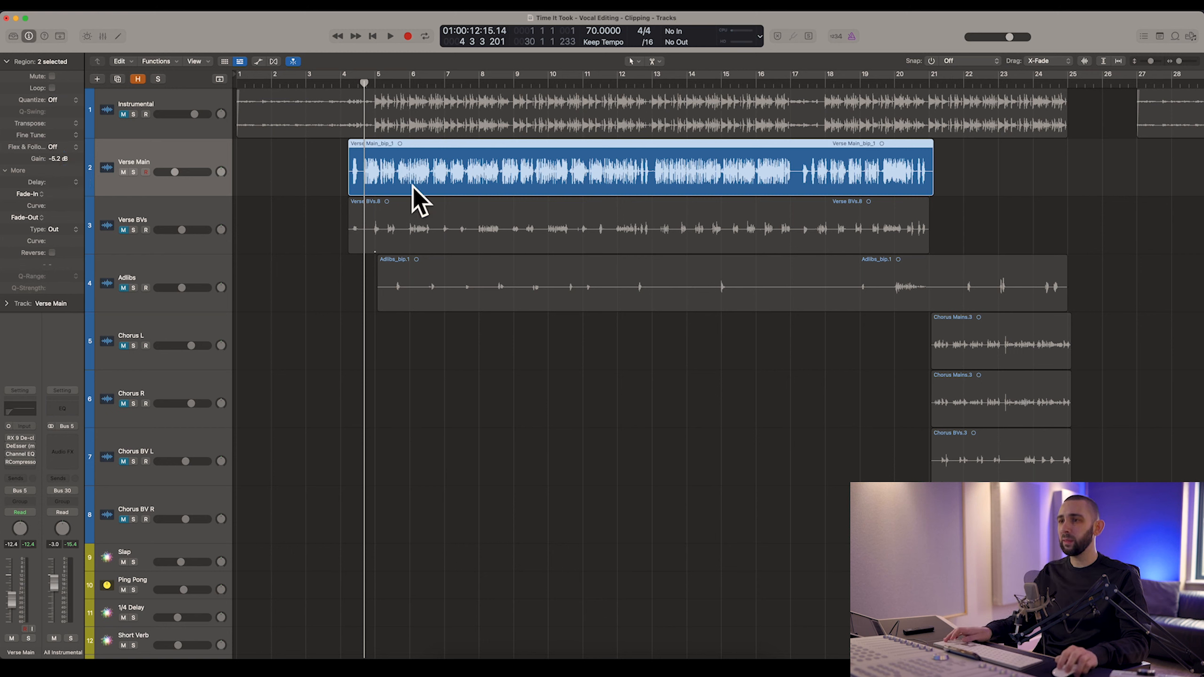
# Open the RX 9 De-clip plug-in on the Verse Main track, move its window below the vocal waveform and turn the plug-in on.
pyautogui.click(282, 153)
pyautogui.click(21, 438)
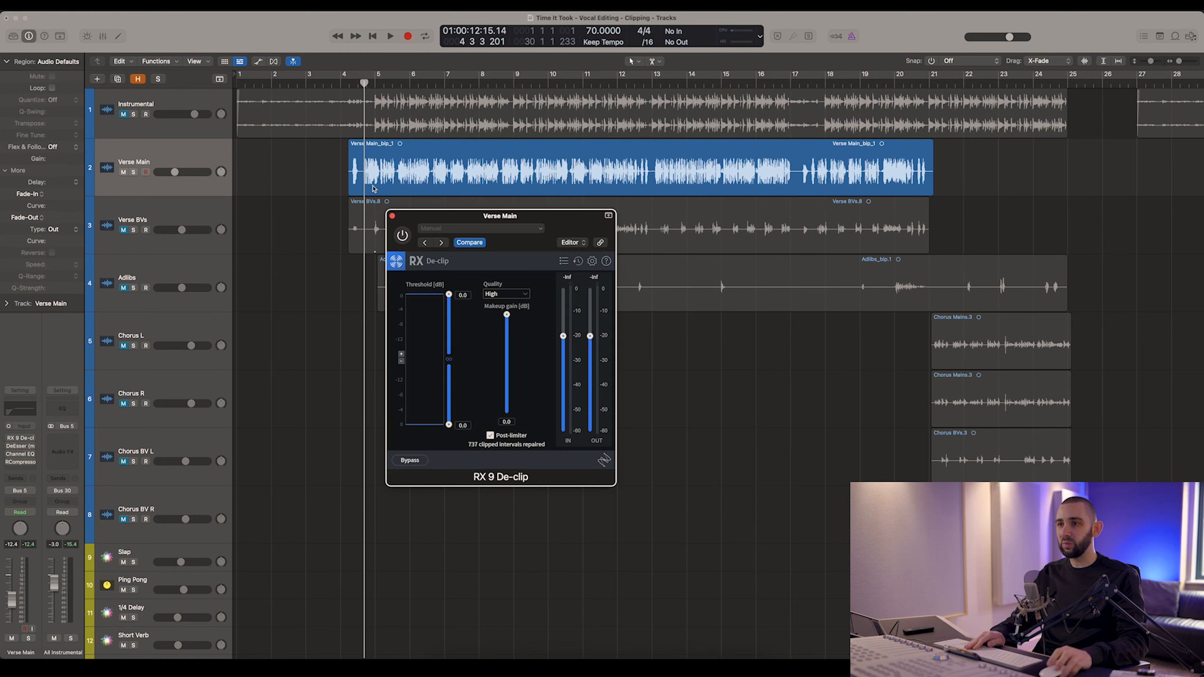
pyautogui.moveTo(465, 210); pyautogui.dragTo(441, 222)
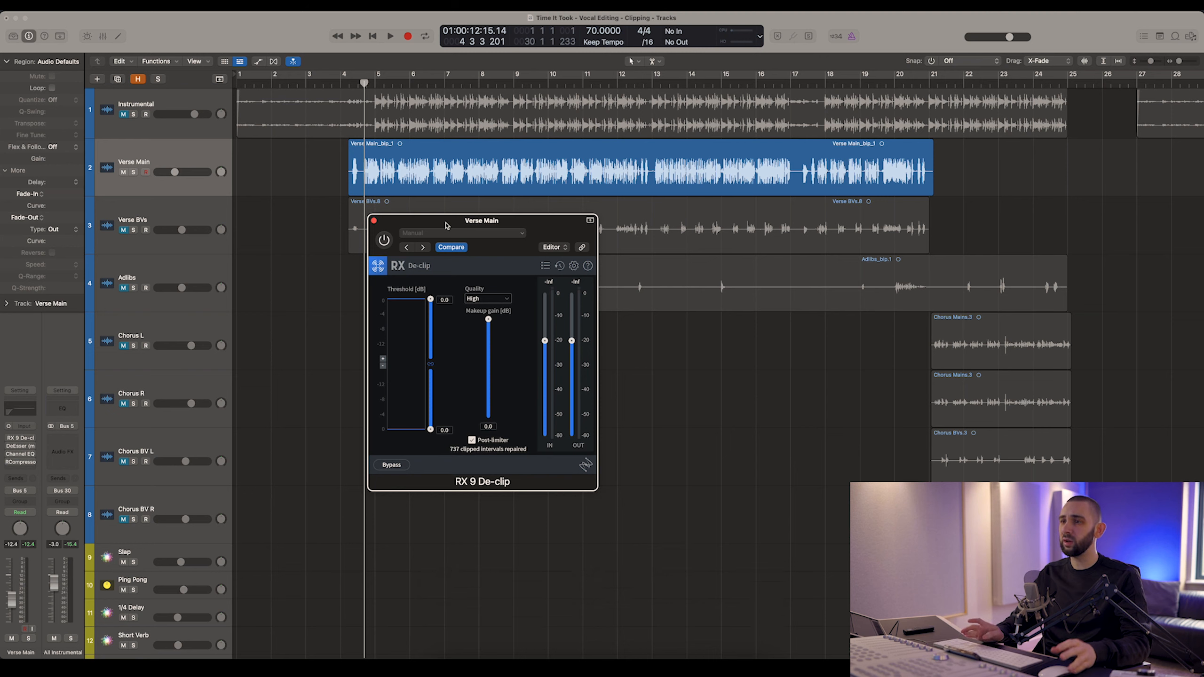
pyautogui.moveTo(442, 223)
pyautogui.mouseDown()
pyautogui.moveTo(468, 221)
pyautogui.moveTo(444, 220)
pyautogui.mouseUp()
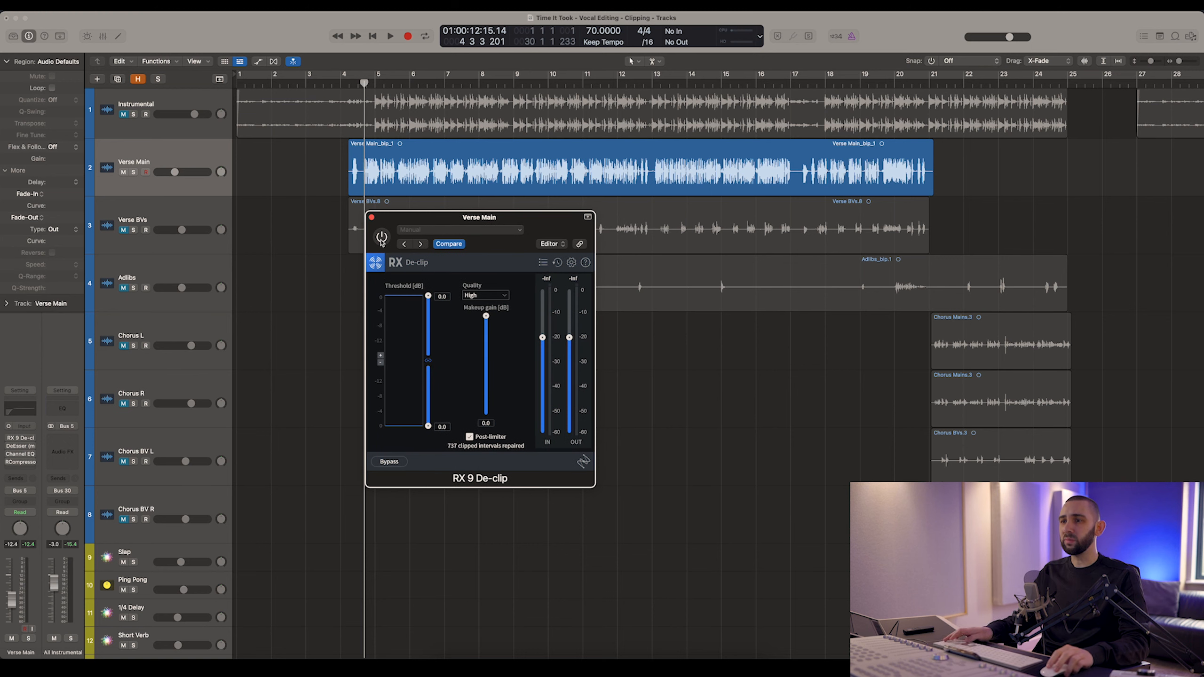
pyautogui.click(314, 296)
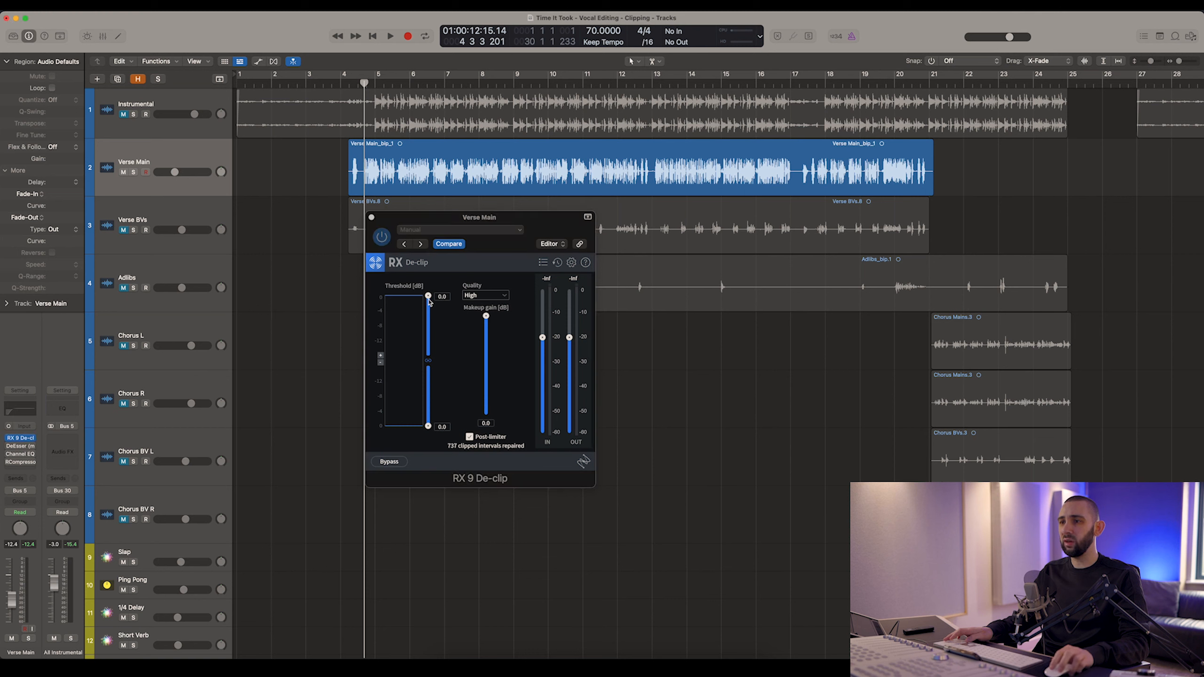
# Play the verse while lowering the De-clip threshold to -9.1 dB and raising the Verse Main track's volume to about -8.6 dB.
pyautogui.moveTo(432, 299)
pyautogui.mouseDown()
pyautogui.moveTo(432, 324)
pyautogui.moveTo(433, 299)
pyautogui.mouseUp()
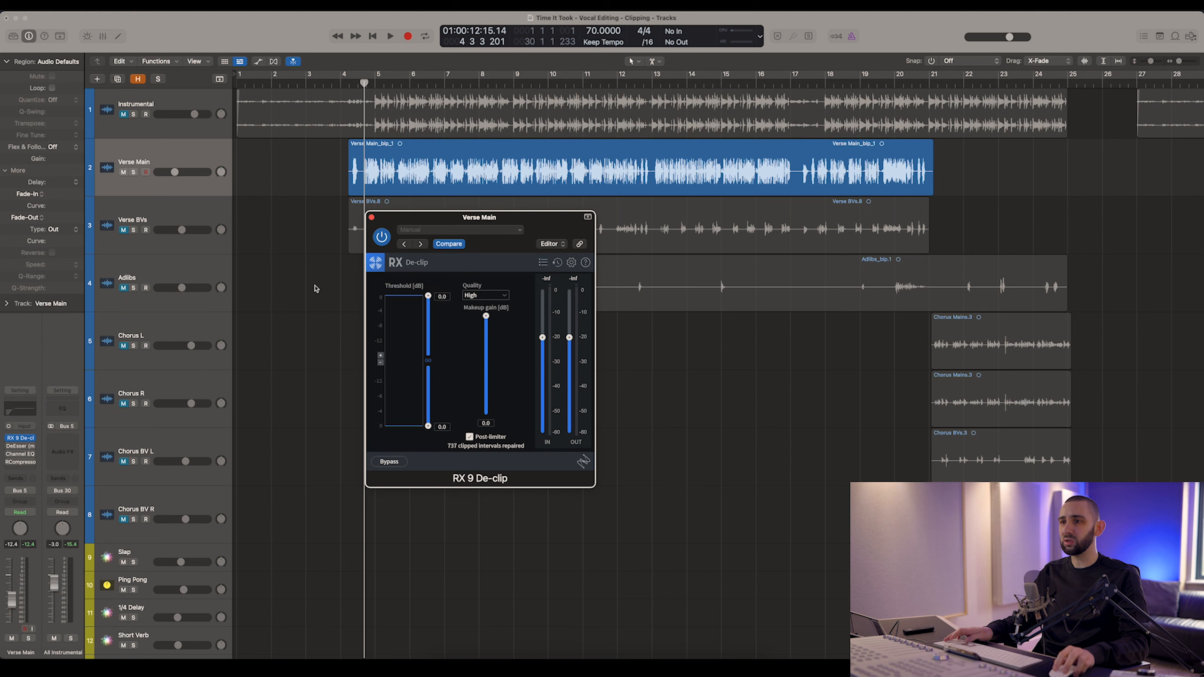
pyautogui.click(315, 286)
pyautogui.press('space')
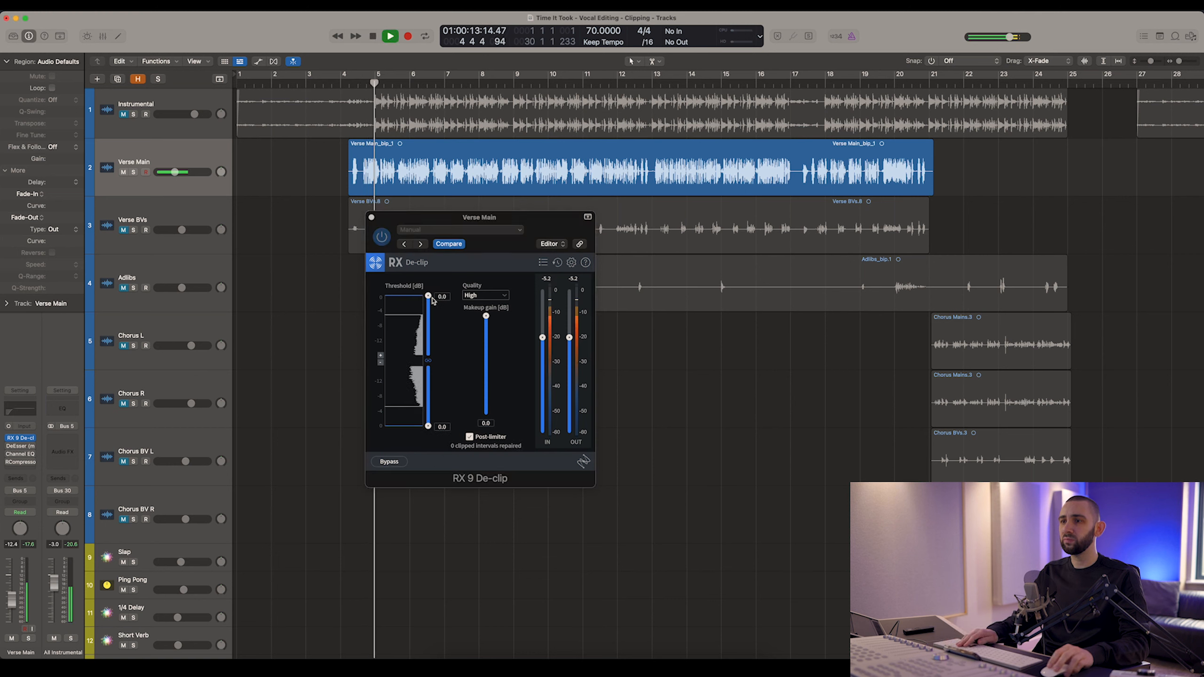
pyautogui.click(429, 297)
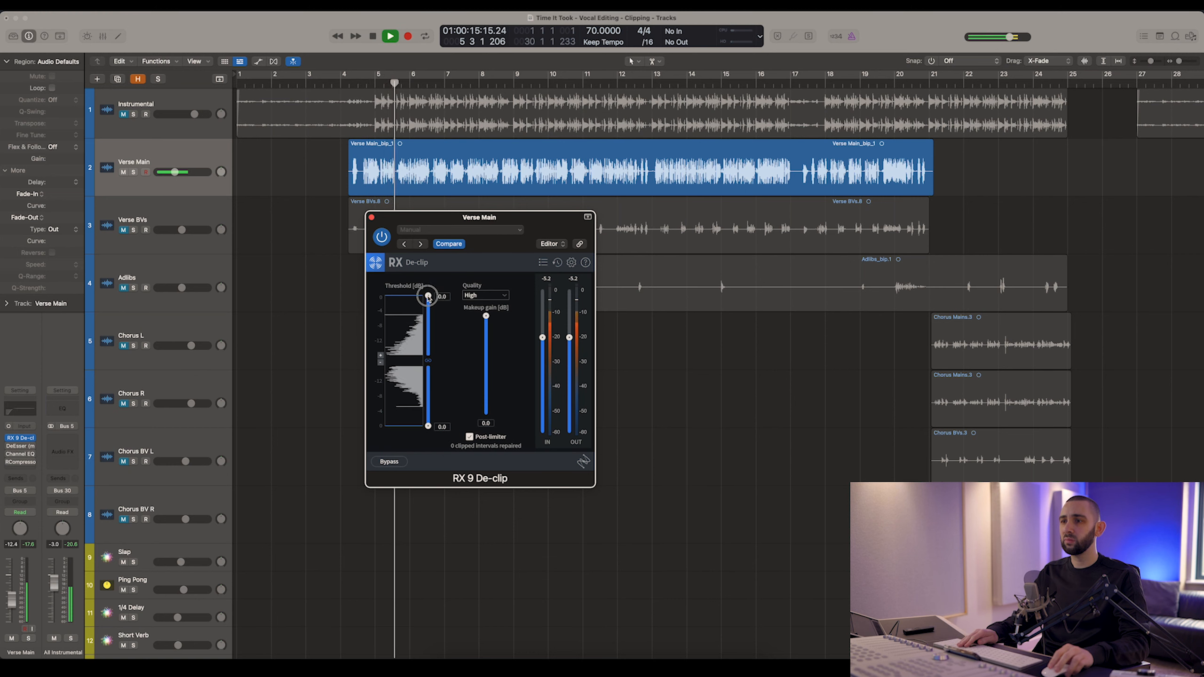
pyautogui.moveTo(429, 297); pyautogui.dragTo(429, 330)
pyautogui.moveTo(181, 172); pyautogui.dragTo(186, 172)
pyautogui.moveTo(429, 334); pyautogui.dragTo(429, 336)
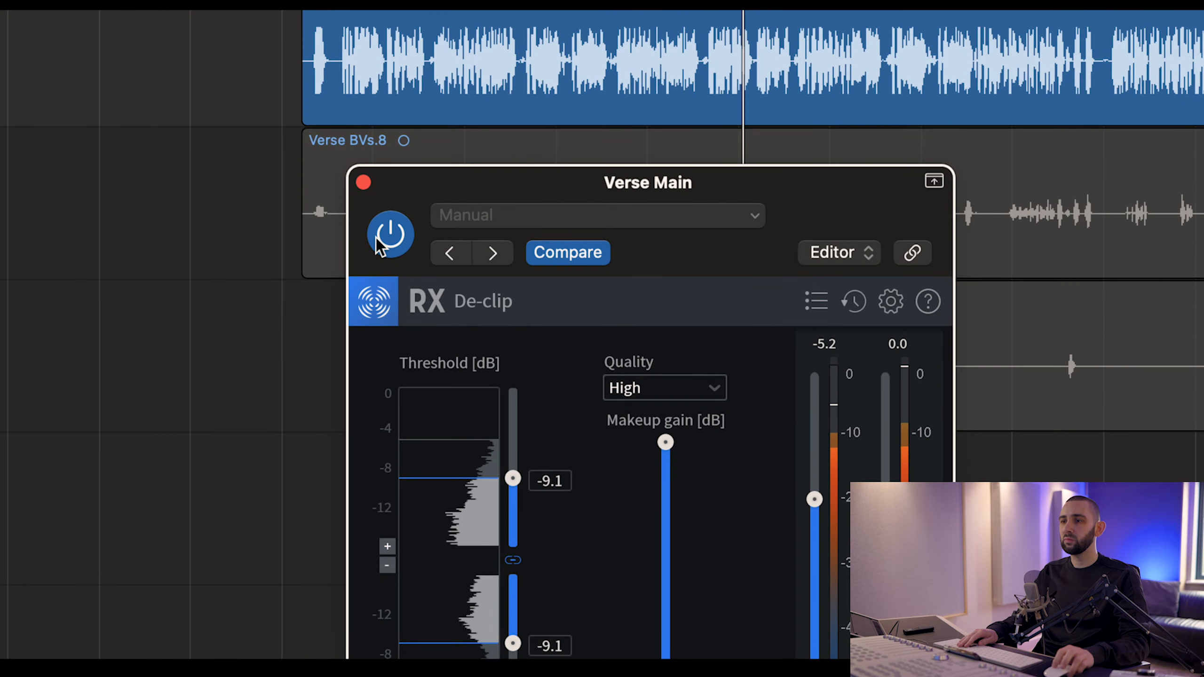
# Compare the vocal with De-clip bypassed and active, and set the De-clip threshold to -9.4 dB.
pyautogui.click(379, 245)
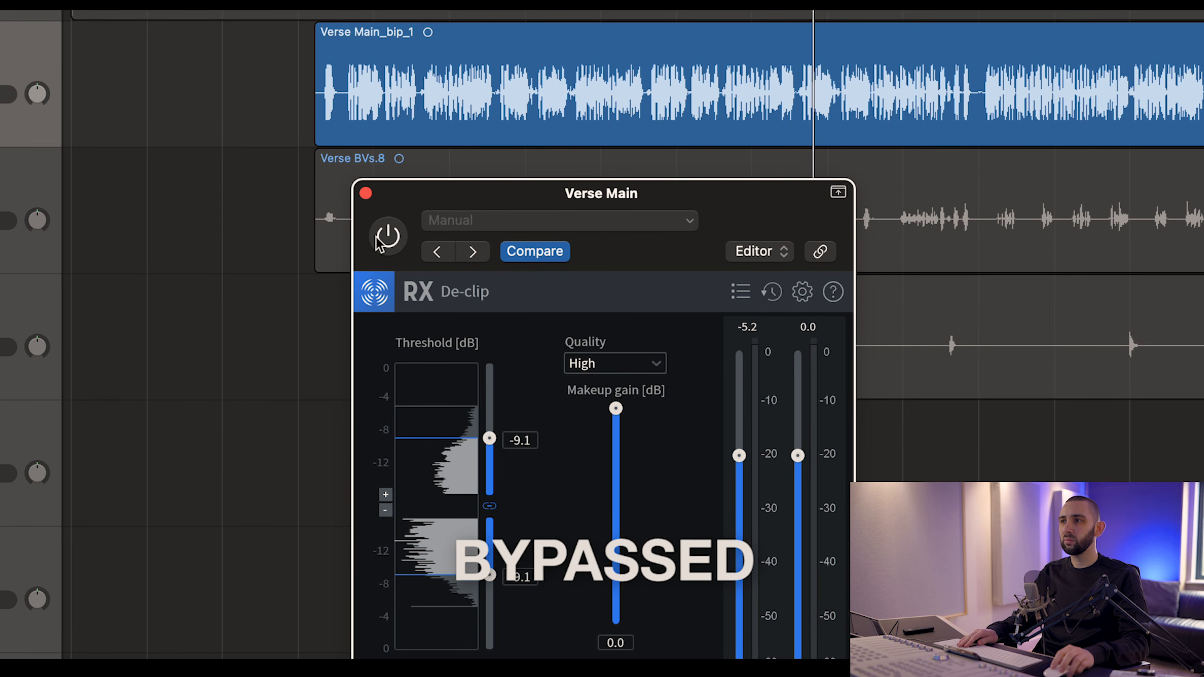
pyautogui.click(379, 245)
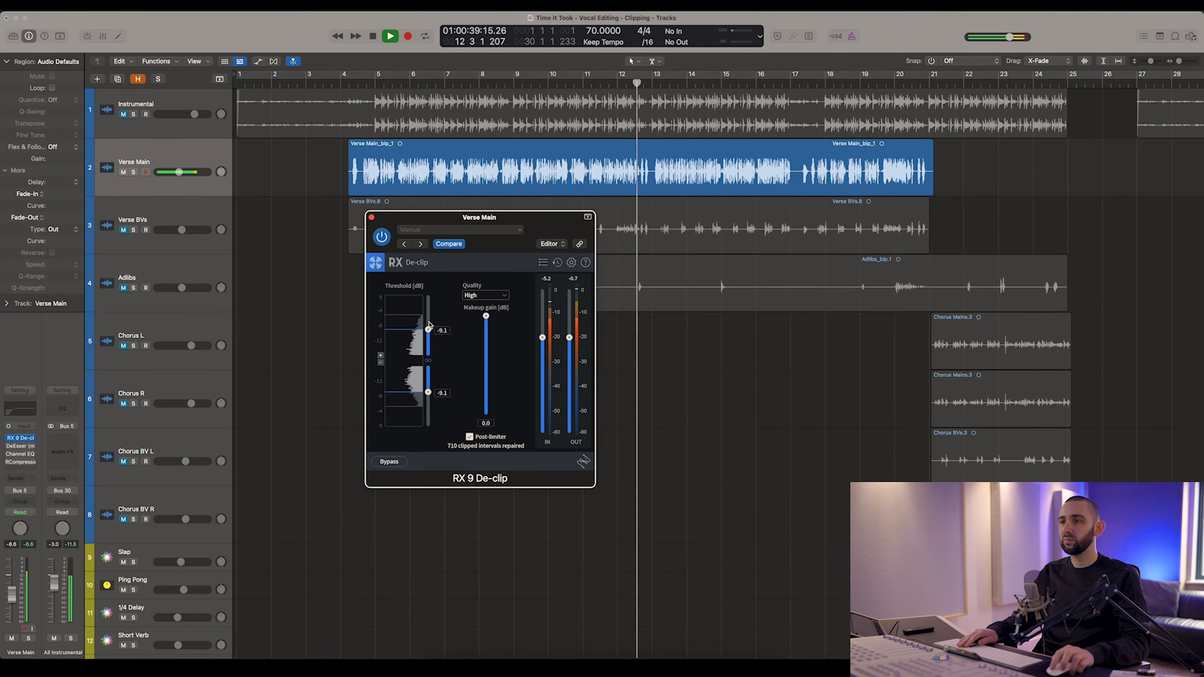
pyautogui.moveTo(429, 329); pyautogui.dragTo(428, 331)
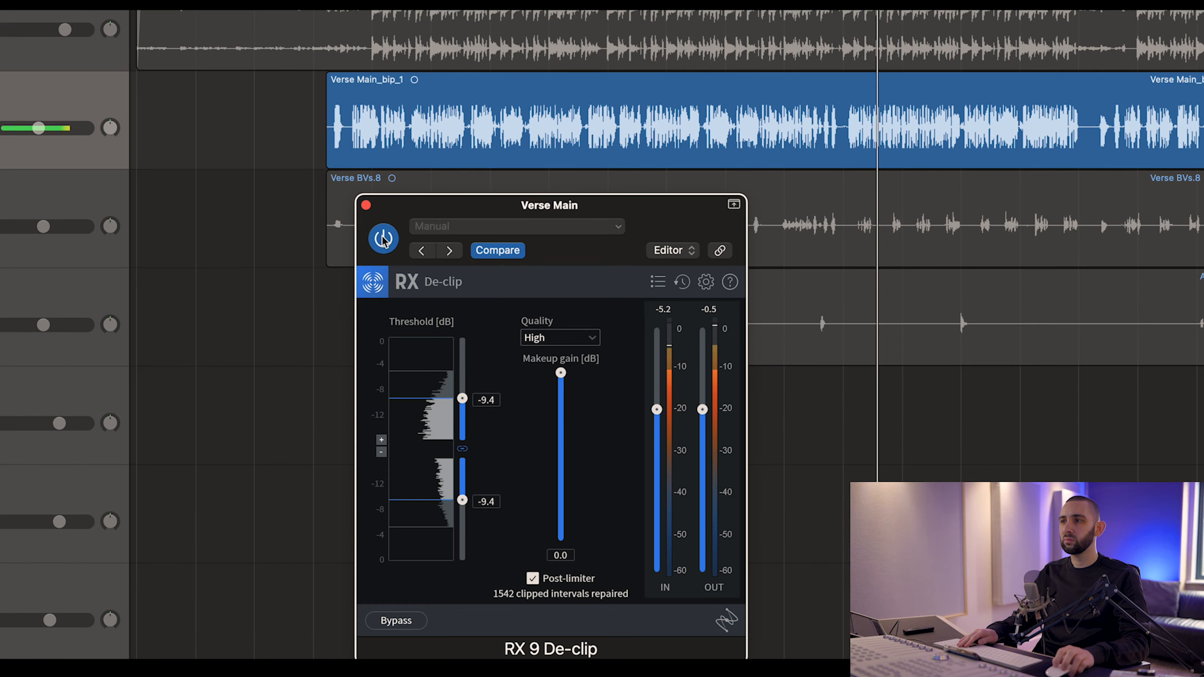
# Switch De-clip off and back on during playback to compare the vocal, and close the plug-in window.
pyautogui.click(382, 236)
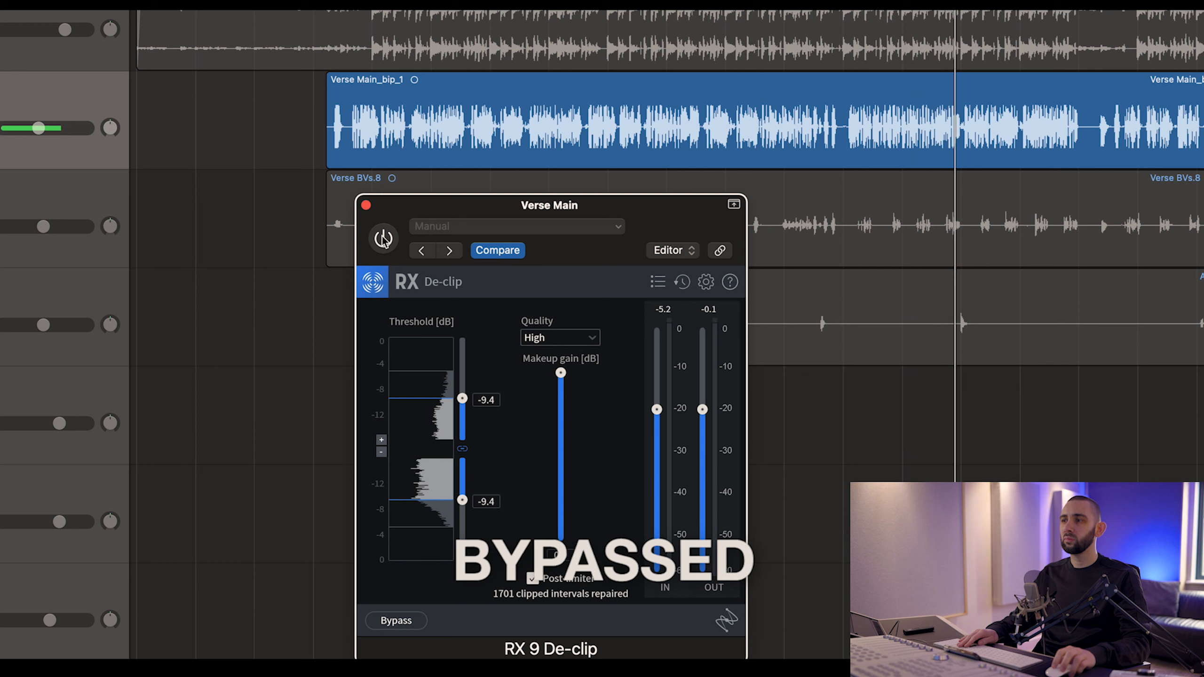
pyautogui.click(382, 238)
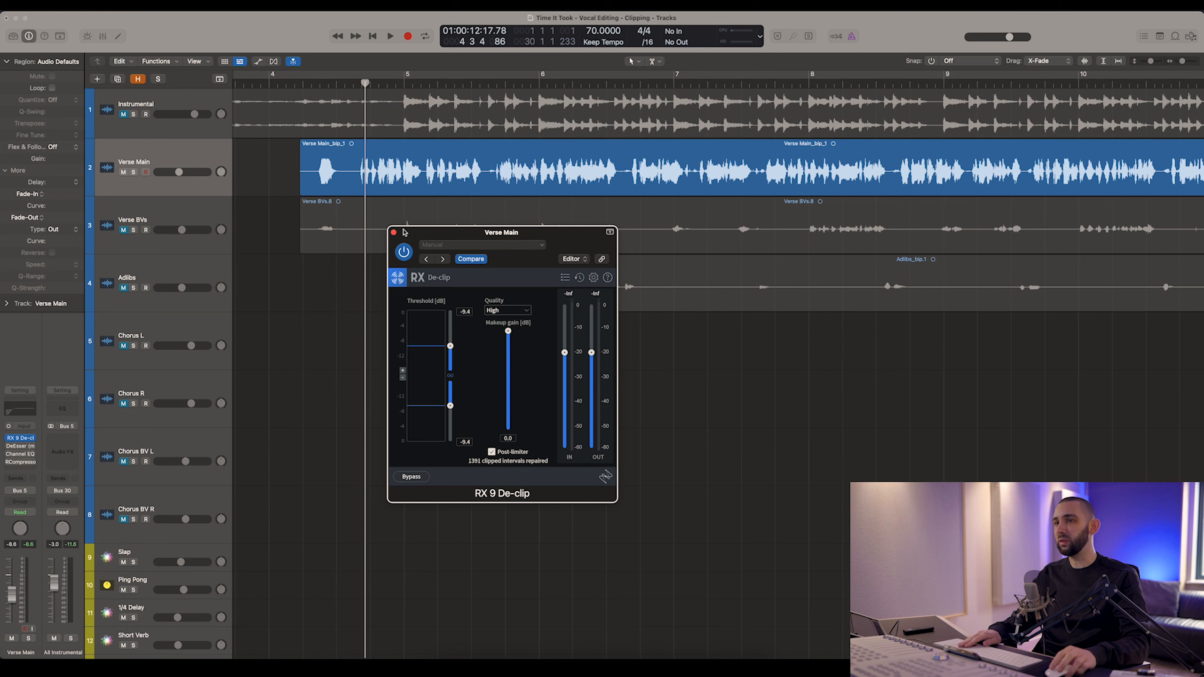
pyautogui.moveTo(406, 232); pyautogui.dragTo(405, 236)
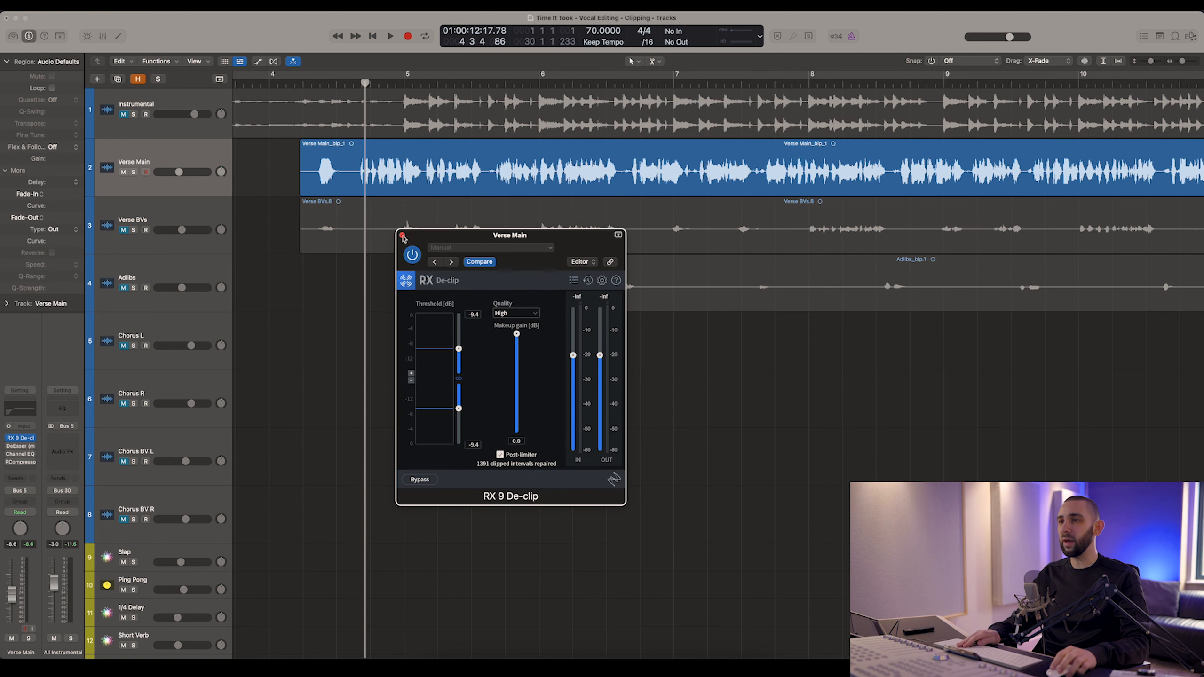
pyautogui.click(402, 236)
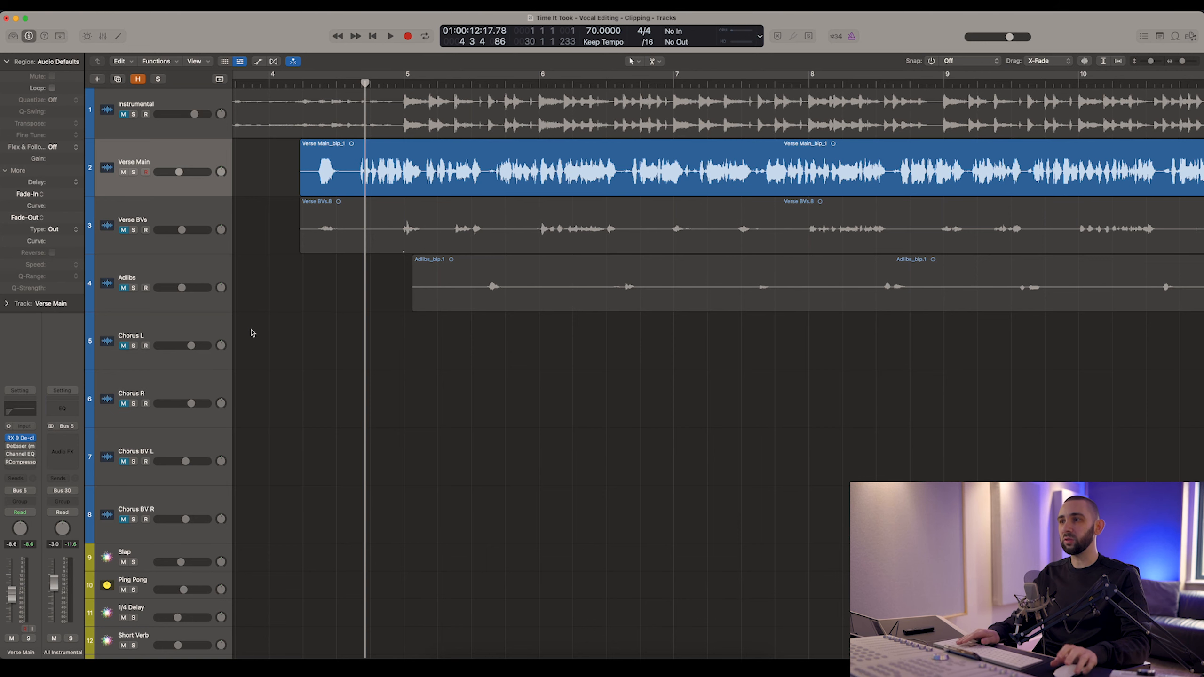
# Bounce the first Verse Main region in place onto the selected track, deleting the source, including the audio tail and normalizing with Overload Protection Only.
pyautogui.press('super+Left')
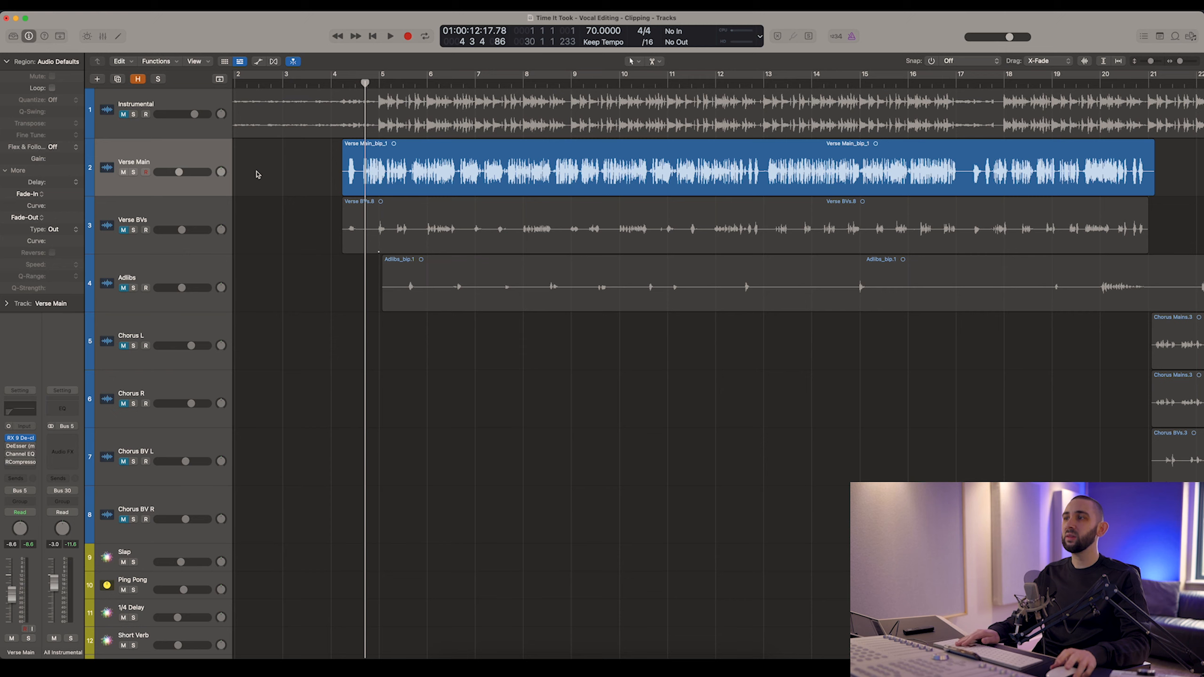
pyautogui.press('super+Left')
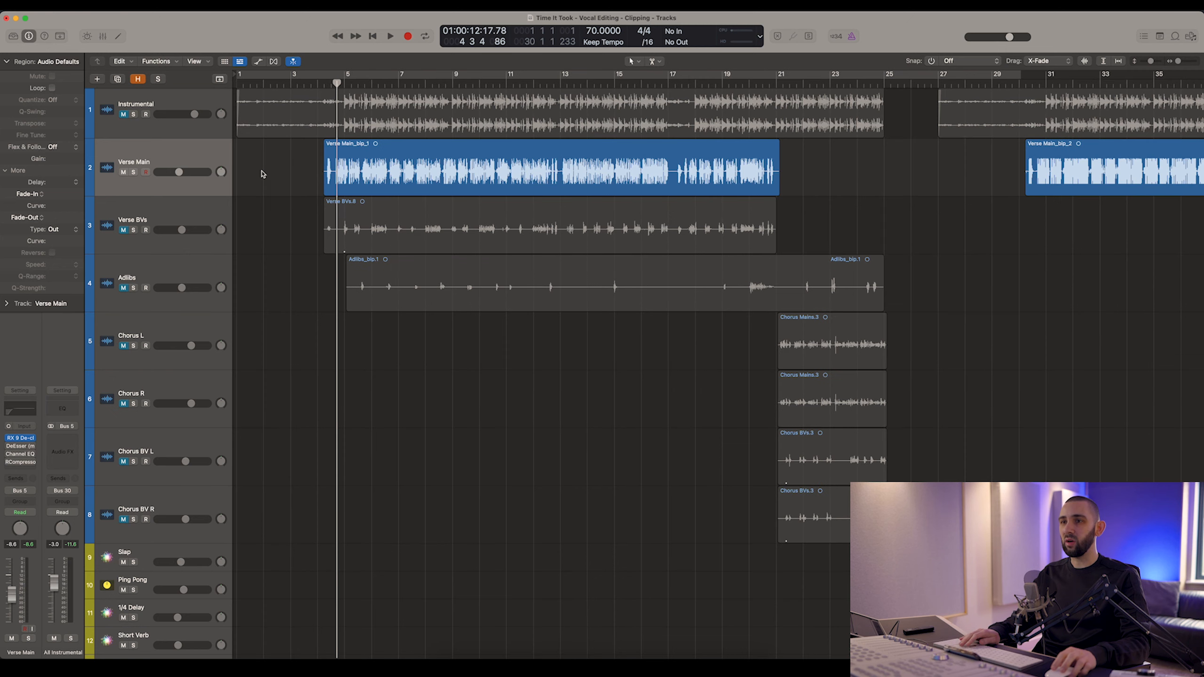
pyautogui.press('super+Right')
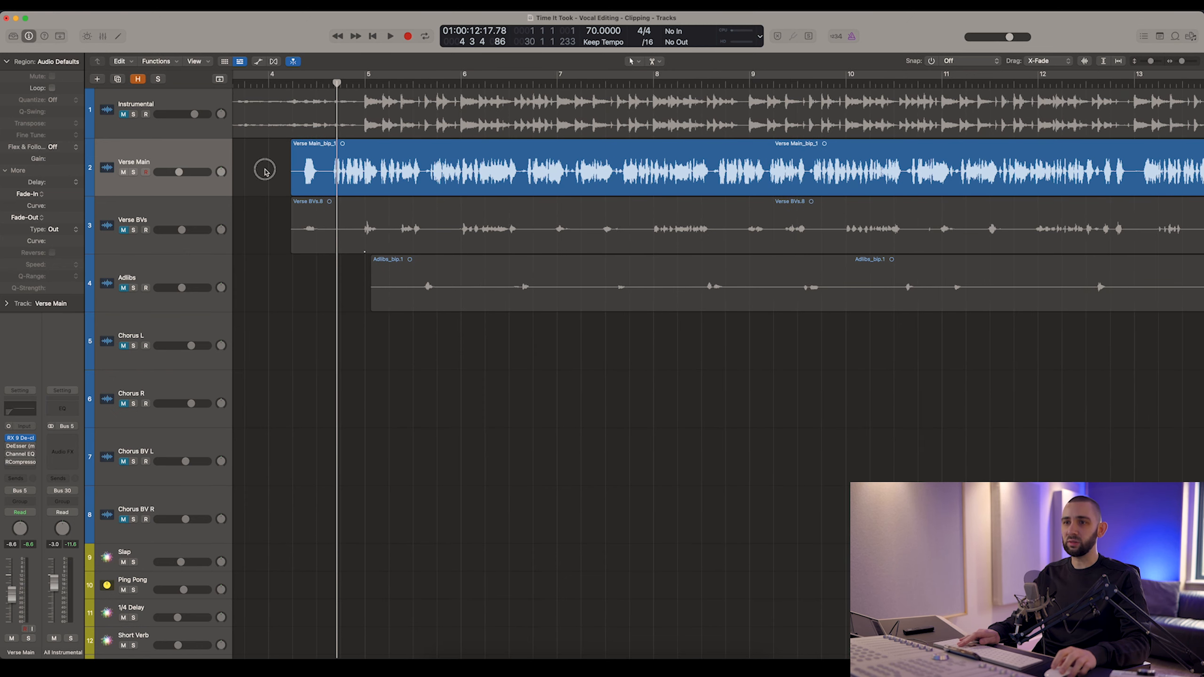
pyautogui.press('super+Left')
pyautogui.rightClick(407, 170)
pyautogui.click(420, 167)
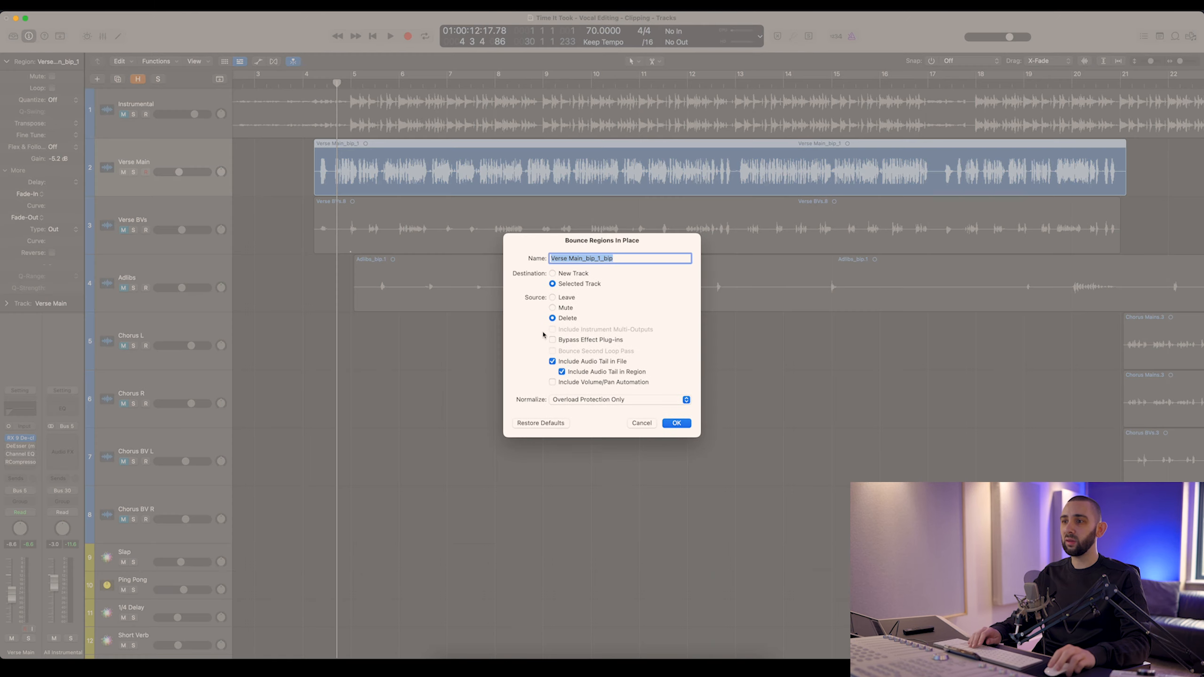
pyautogui.press('Return')
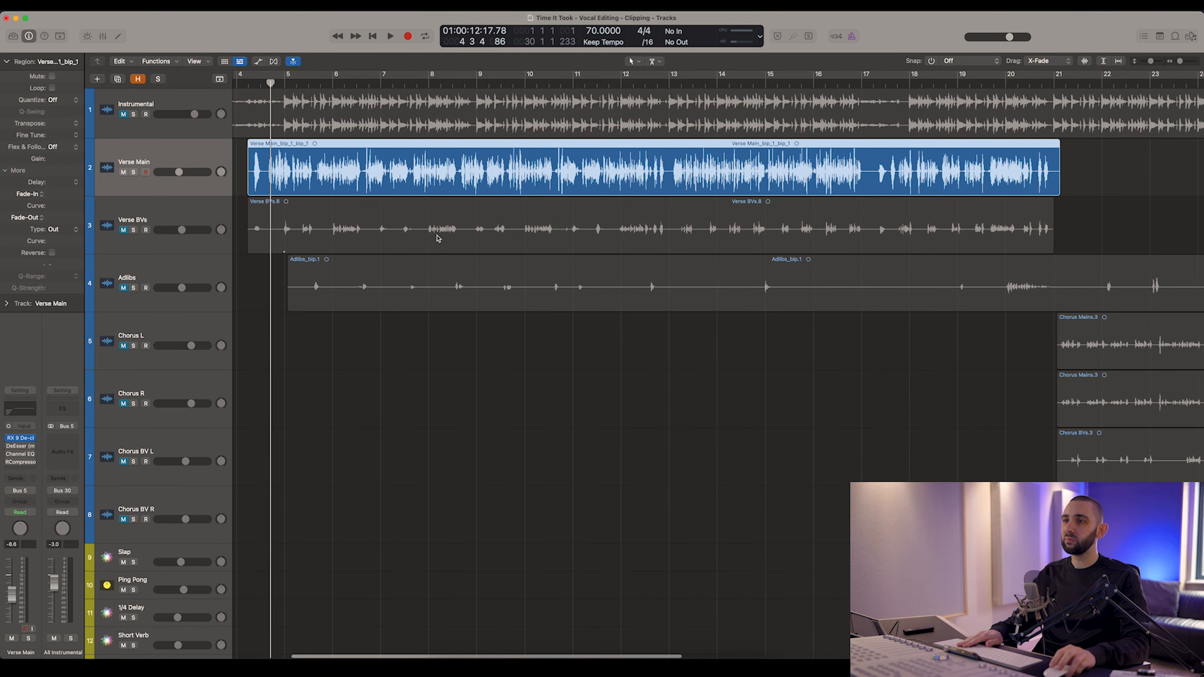
# Lower the bounced Verse Main region's gain to -9.2 dB and raise the track's volume to -7.4 dB while playing the de-clipped vocal.
pyautogui.press('super+Left')
pyautogui.hscroll(-3, 263, 170)
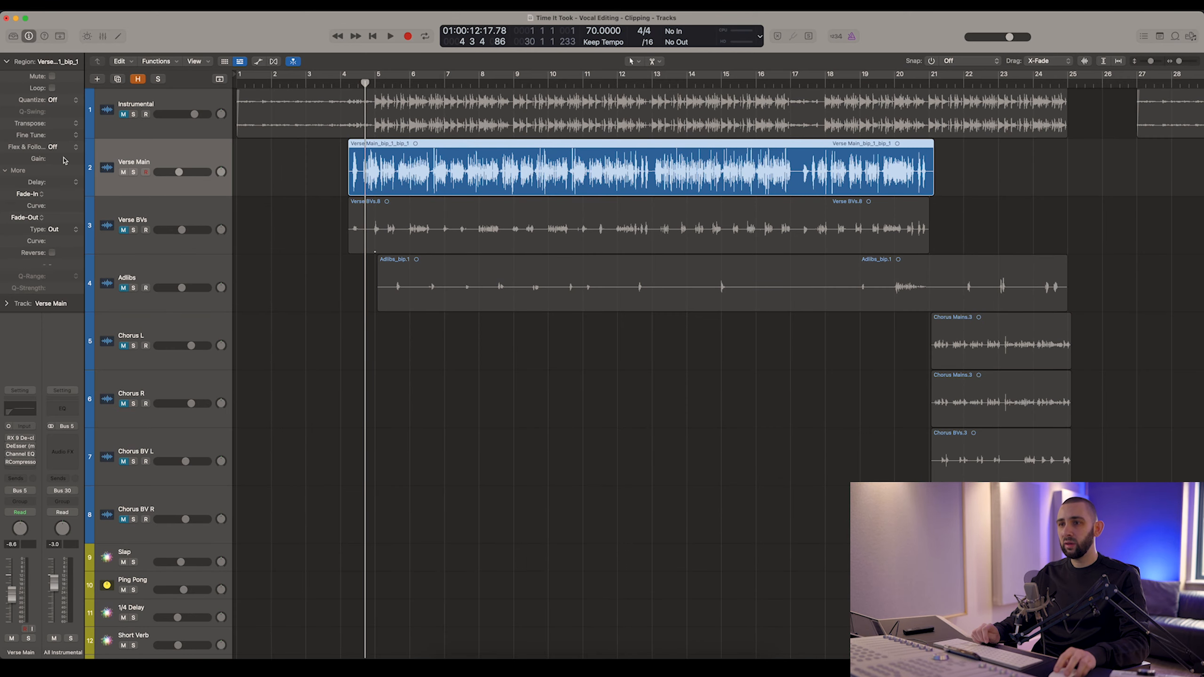
pyautogui.moveTo(65, 160); pyautogui.dragTo(79, 284)
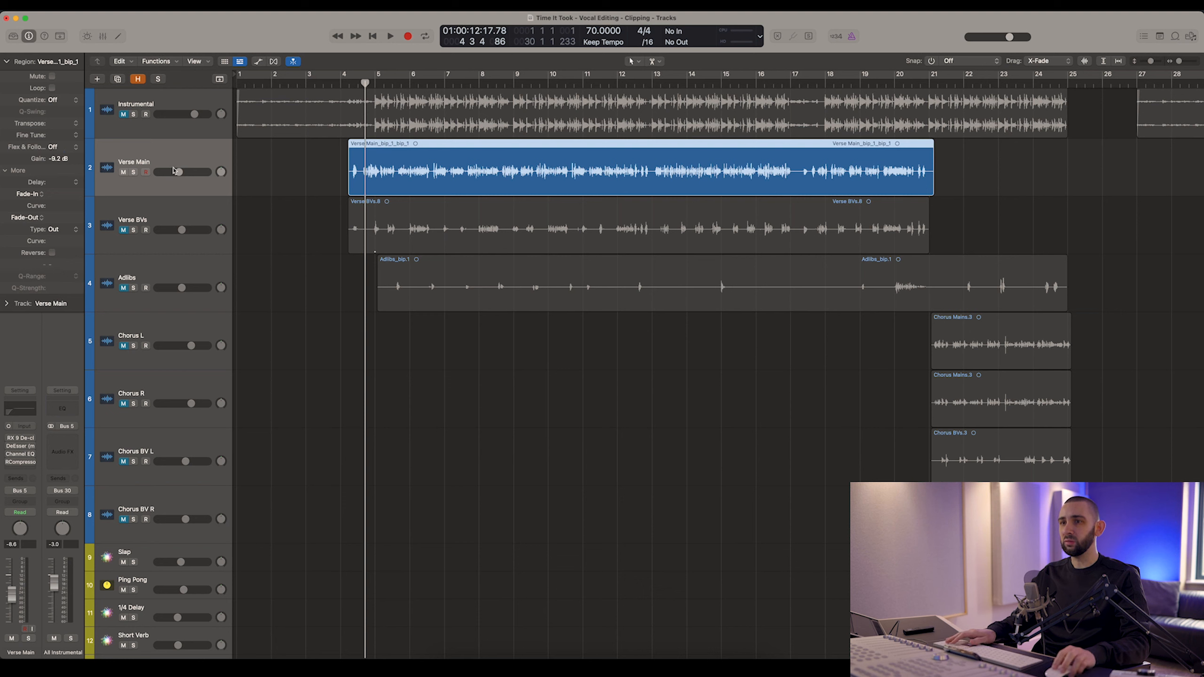
pyautogui.press('space')
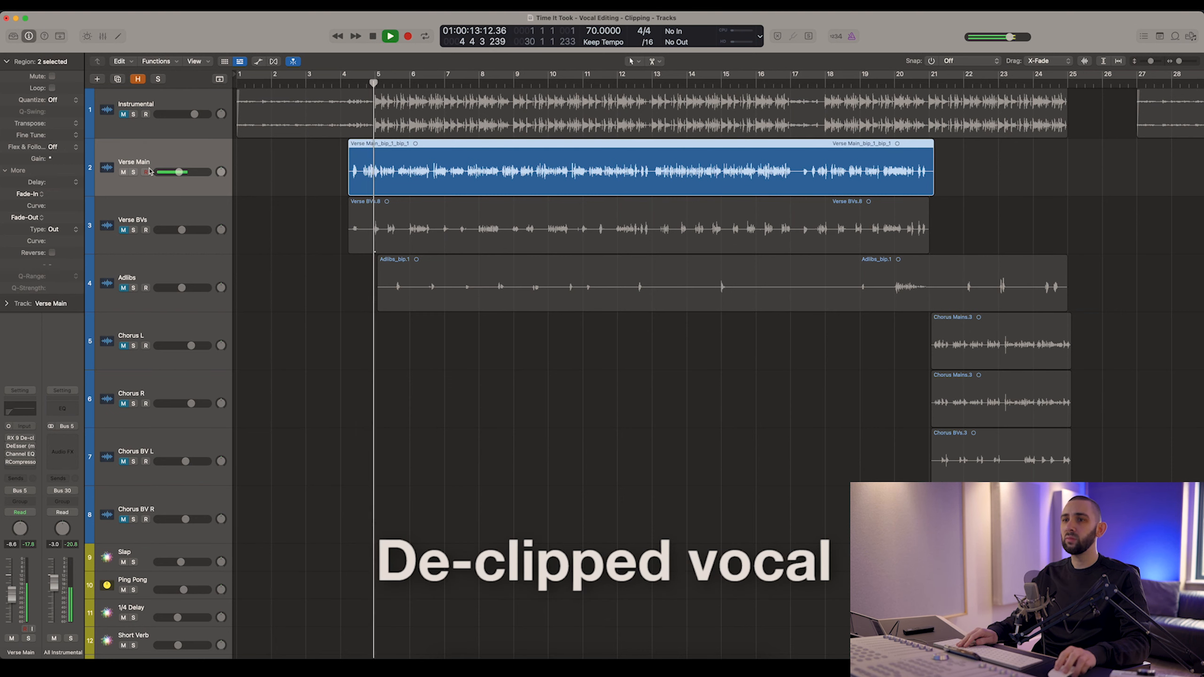
pyautogui.moveTo(179, 172); pyautogui.dragTo(205, 172)
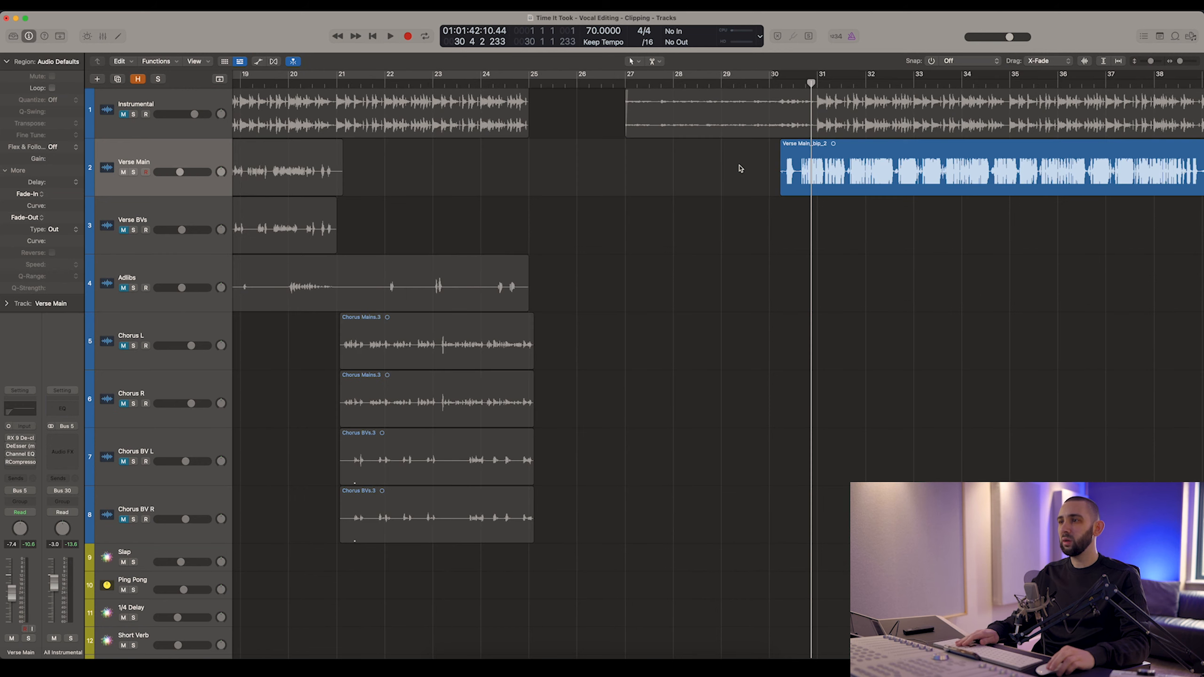
# Select the second Verse Main region, starting at bar 30, and reset its region gain to zero.
pyautogui.scroll(5, 741, 168)
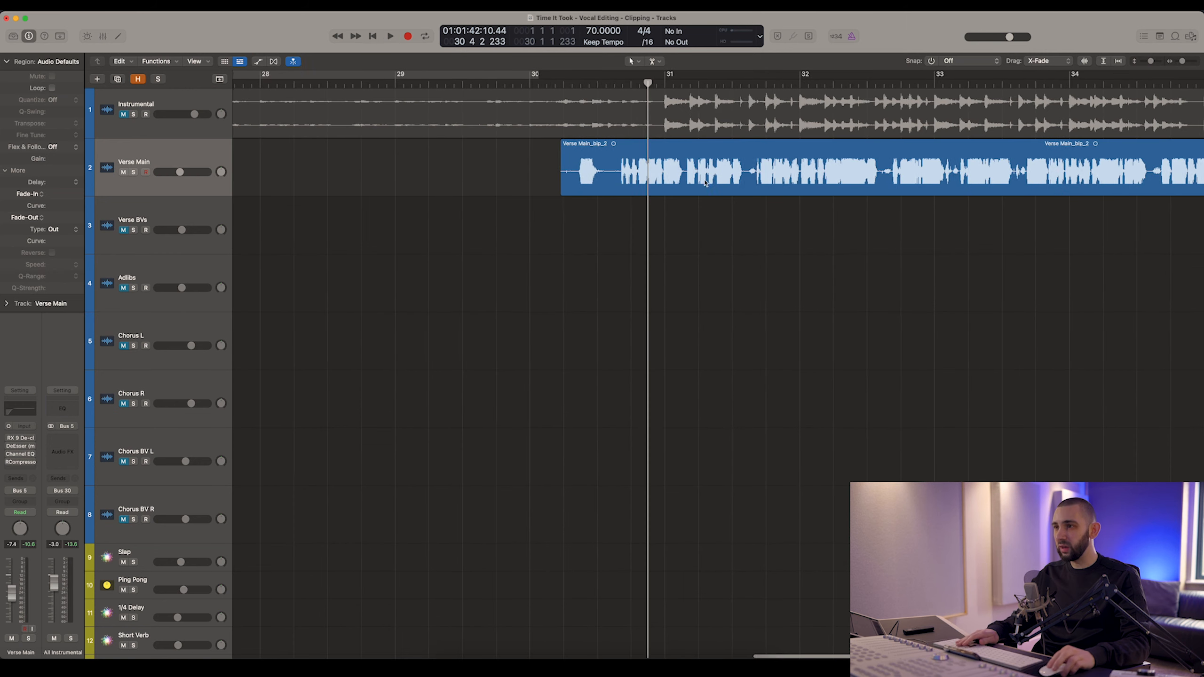
pyautogui.click(609, 175)
pyautogui.press('super+Left')
pyautogui.press('super+Left')
pyautogui.hscroll(6, 611, 176)
pyautogui.hscroll(10, 613, 177)
pyautogui.hscroll(-12, 695, 182)
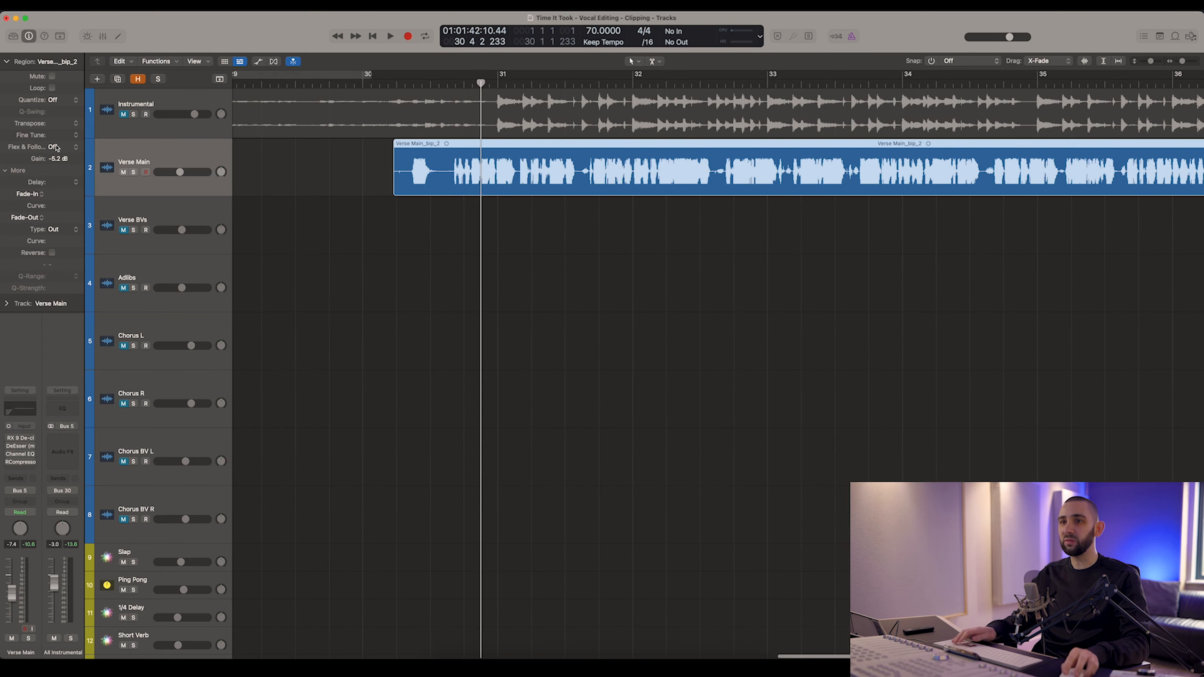
pyautogui.click(588, 237)
# Examine the peaks of the second Verse Main region's waveform up close around bar 31.
pyautogui.press('super+Right')
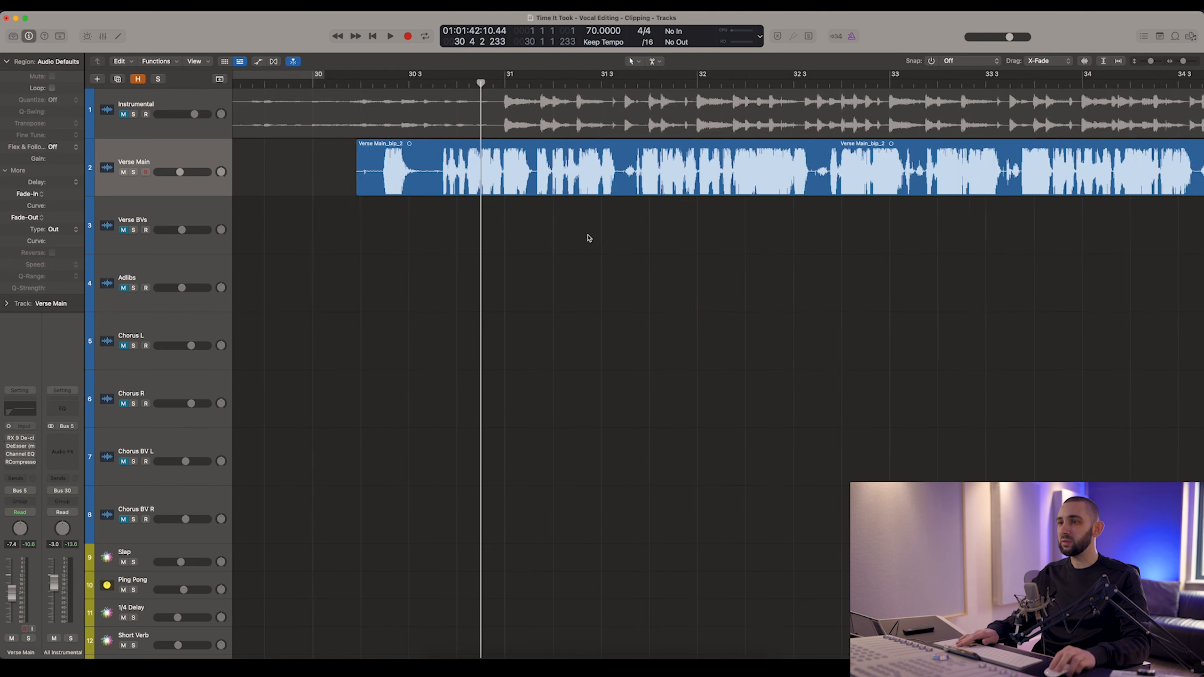
pyautogui.press('super+Right')
pyautogui.press('super+Right')
pyautogui.press('super+Right')
pyautogui.click(660, 172)
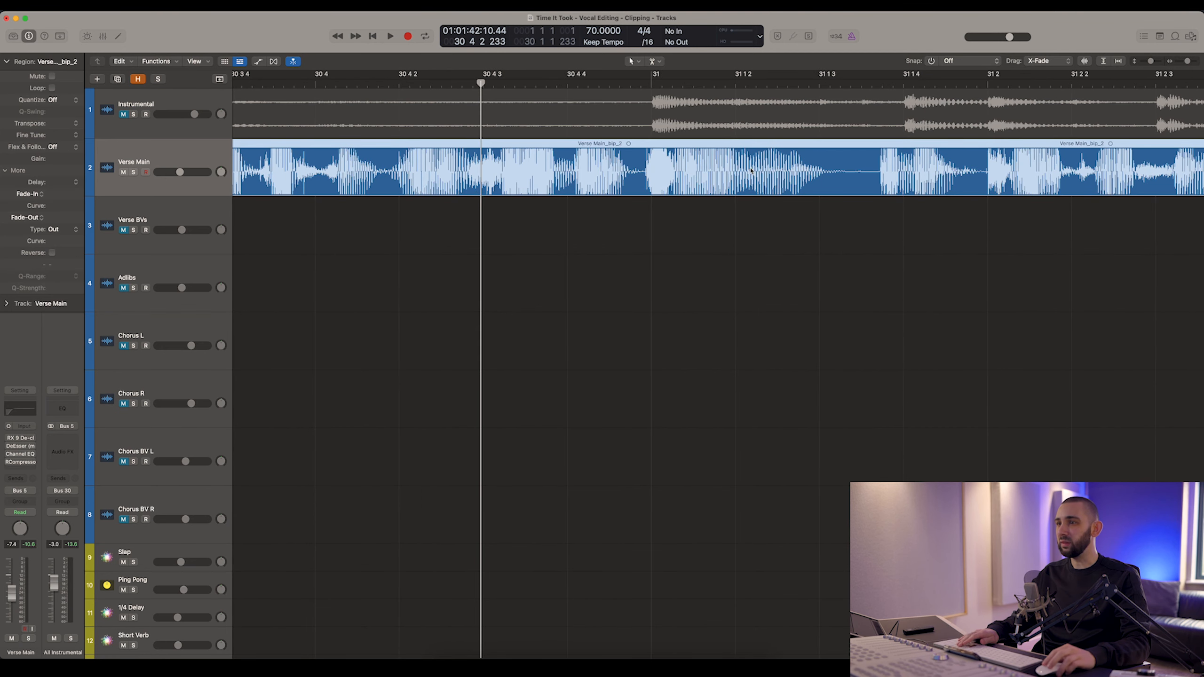
pyautogui.hotkey('ctrl', 'Up')
pyautogui.click(550, 182)
pyautogui.hscroll(8, 549, 183)
pyautogui.press('super+Left')
pyautogui.press('ctrl+alt+super+Up')
pyautogui.press('super+Left')
pyautogui.press('super+Left')
pyautogui.press('super+Left')
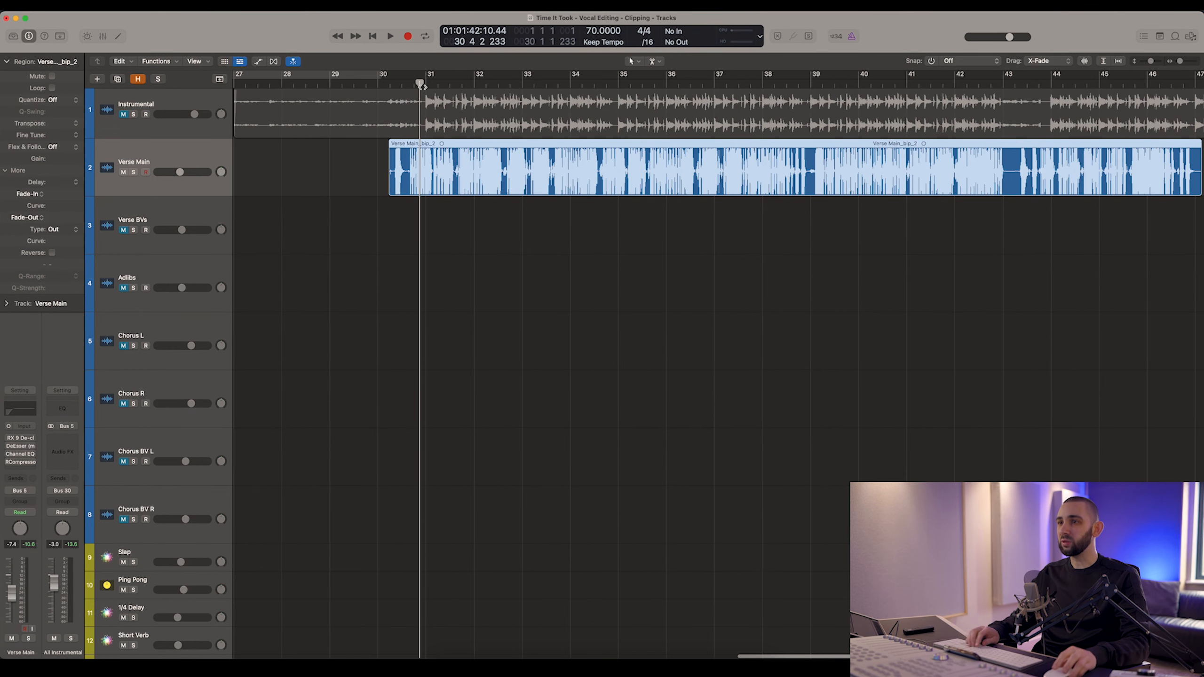
# Place the playhead at the first phrase in bar 30 and lower the second Verse Main region's gain to -6.2 dB.
pyautogui.moveTo(416, 84); pyautogui.dragTo(409, 84)
pyautogui.press('super+Right')
pyautogui.press('super+Right')
pyautogui.press('super+Right')
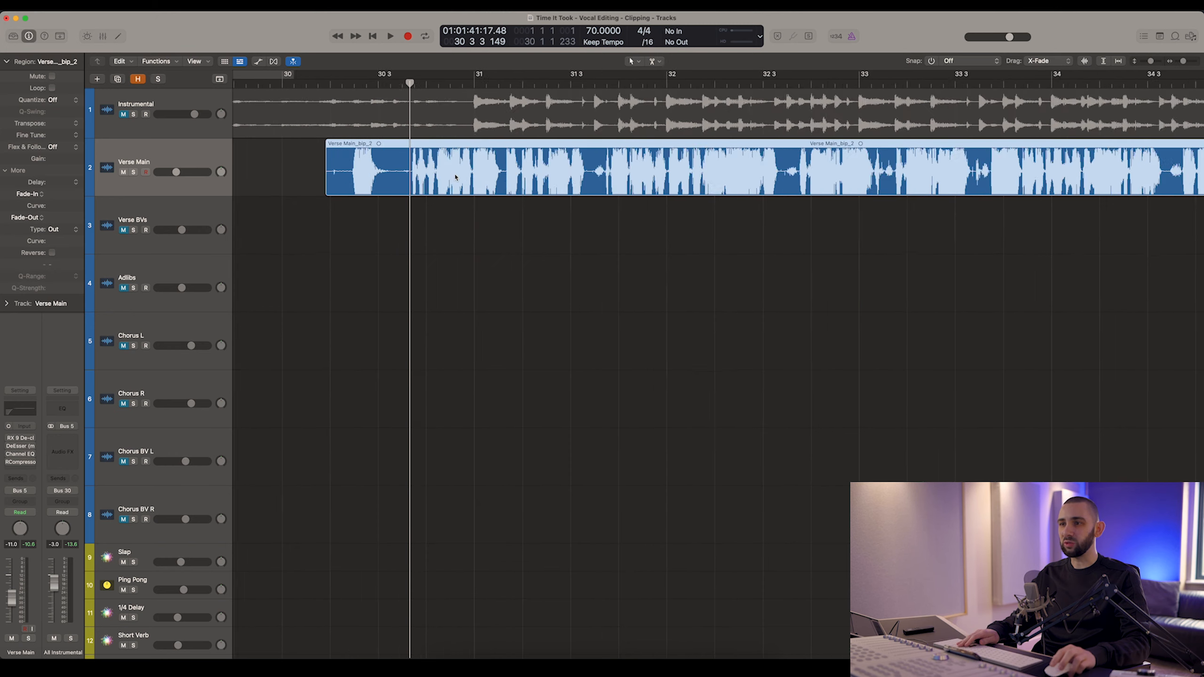
pyautogui.press('super+Left')
pyautogui.press('super+Left')
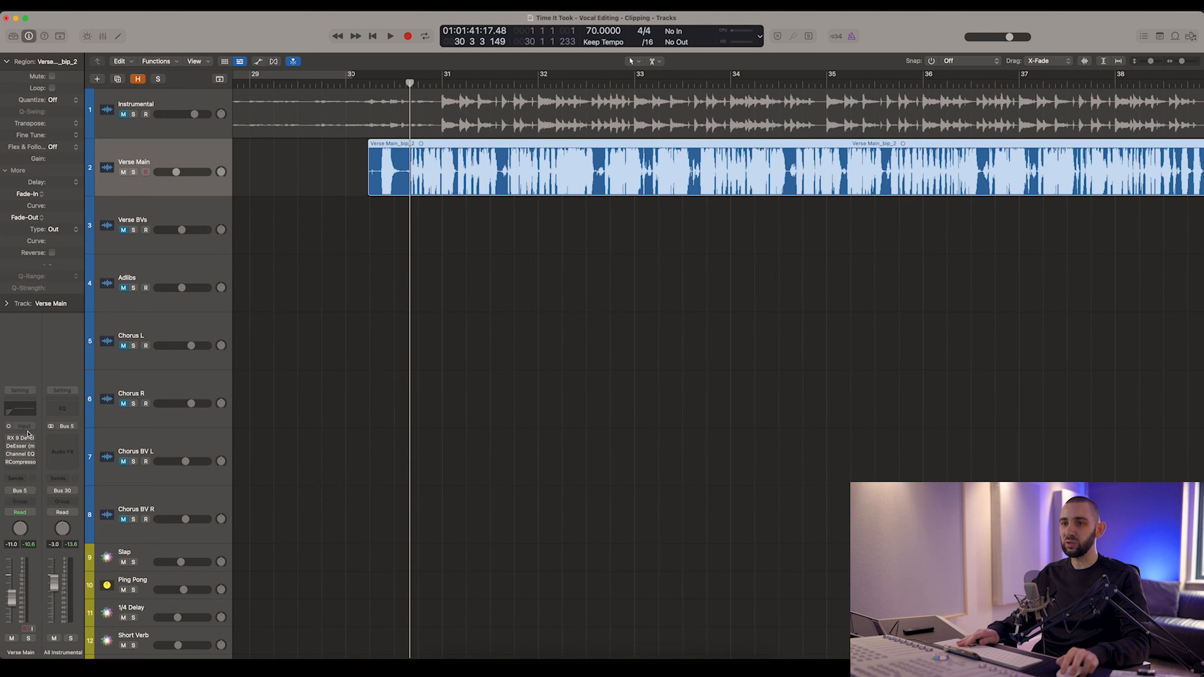
pyautogui.moveTo(60, 159); pyautogui.dragTo(71, 250)
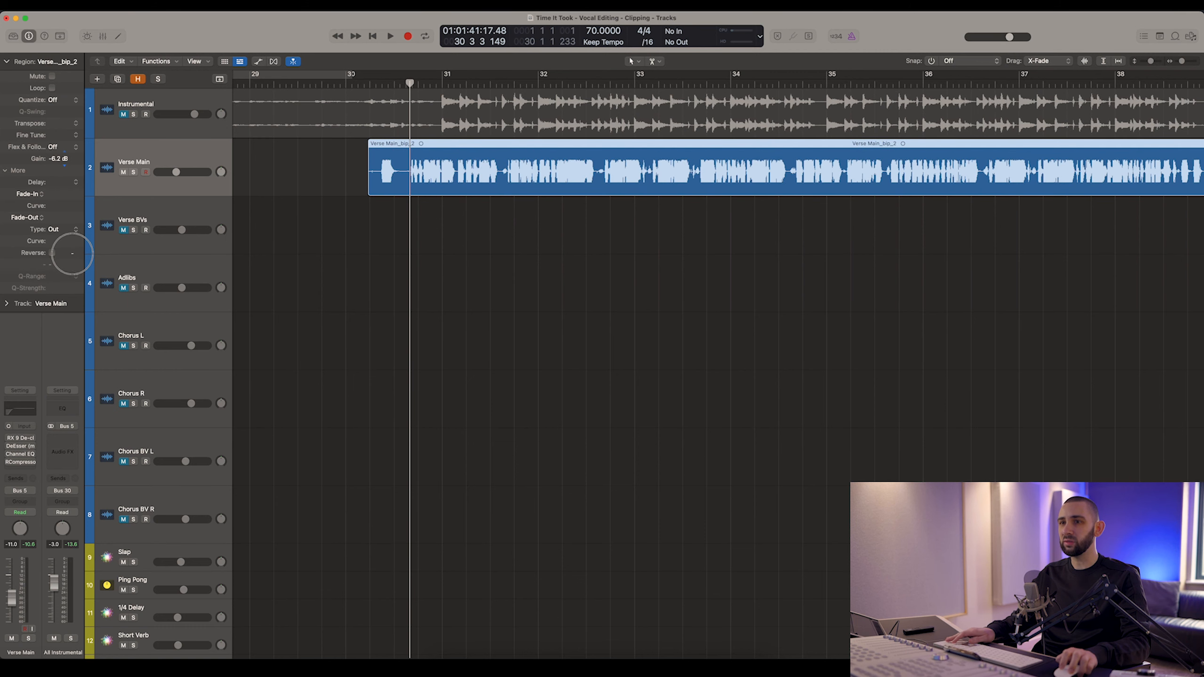
# Play the second verse and lower the Verse Main track's volume to -14.4 dB.
pyautogui.press('space')
pyautogui.moveTo(174, 171); pyautogui.dragTo(168, 170)
pyautogui.click(332, 266)
pyautogui.hscroll(4, 332, 266)
# Open RX 9 De-clip on the Verse Main track, turn it on and set its threshold to -8.8 dB.
pyautogui.click(21, 438)
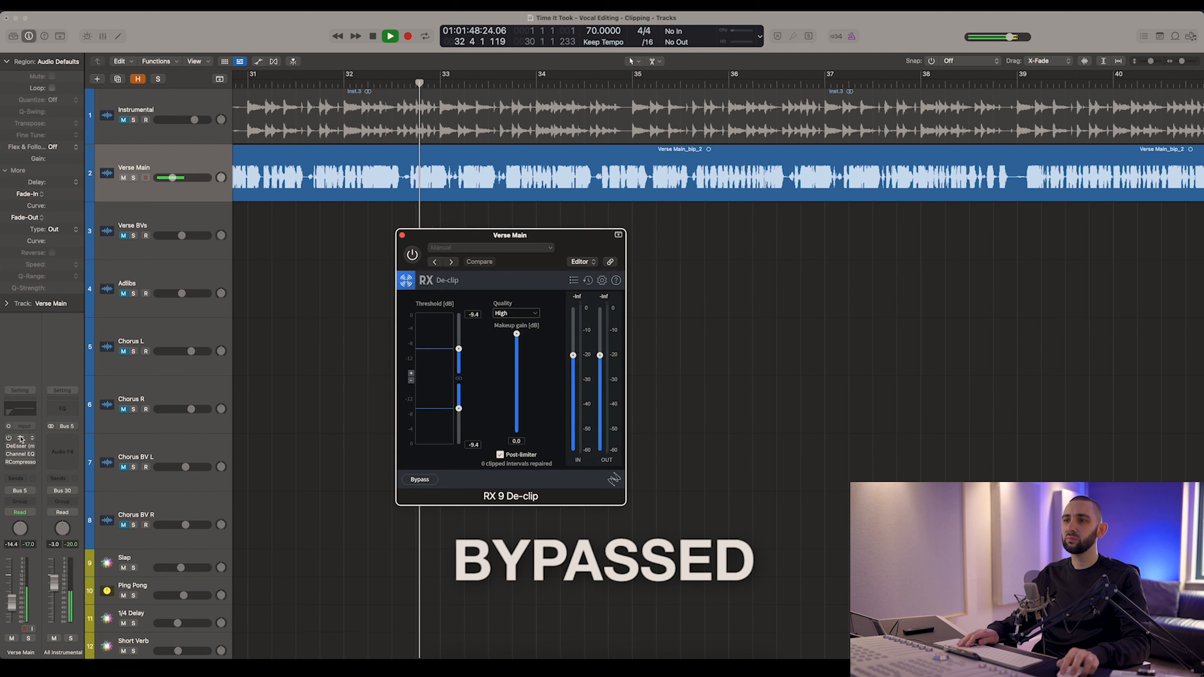
pyautogui.click(413, 256)
pyautogui.moveTo(459, 349); pyautogui.dragTo(460, 350)
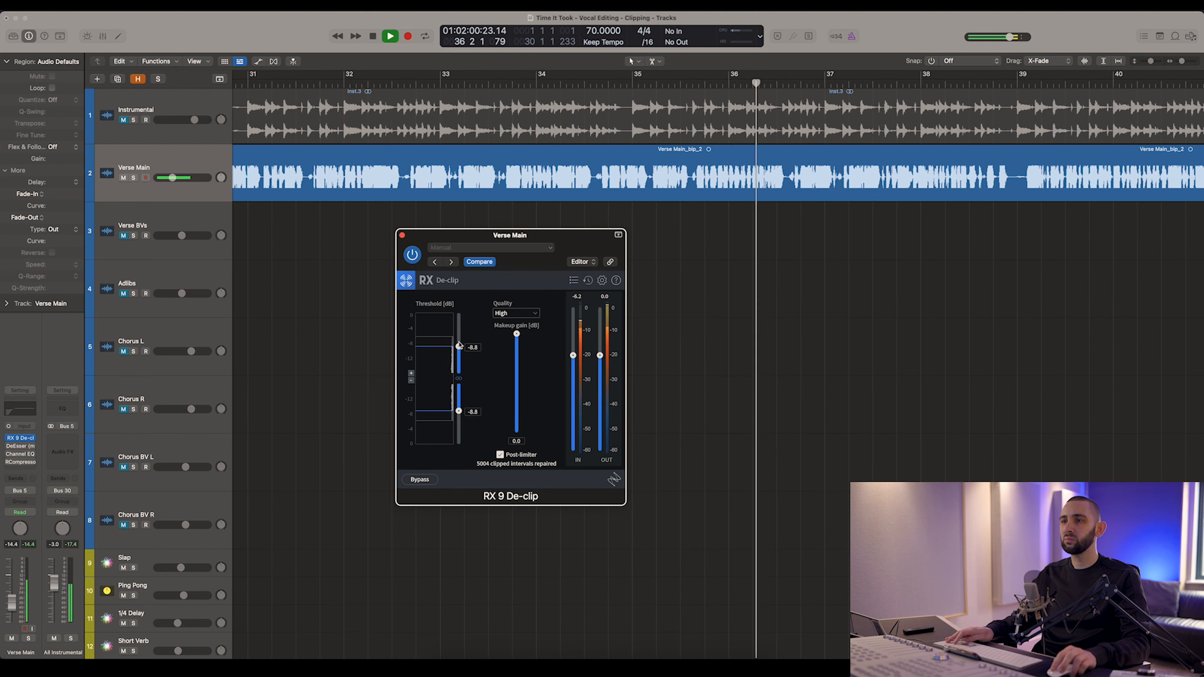
# Replay the second verse to compare the vocal with De-clip bypassed and active, and close the plug-in window.
pyautogui.press('space')
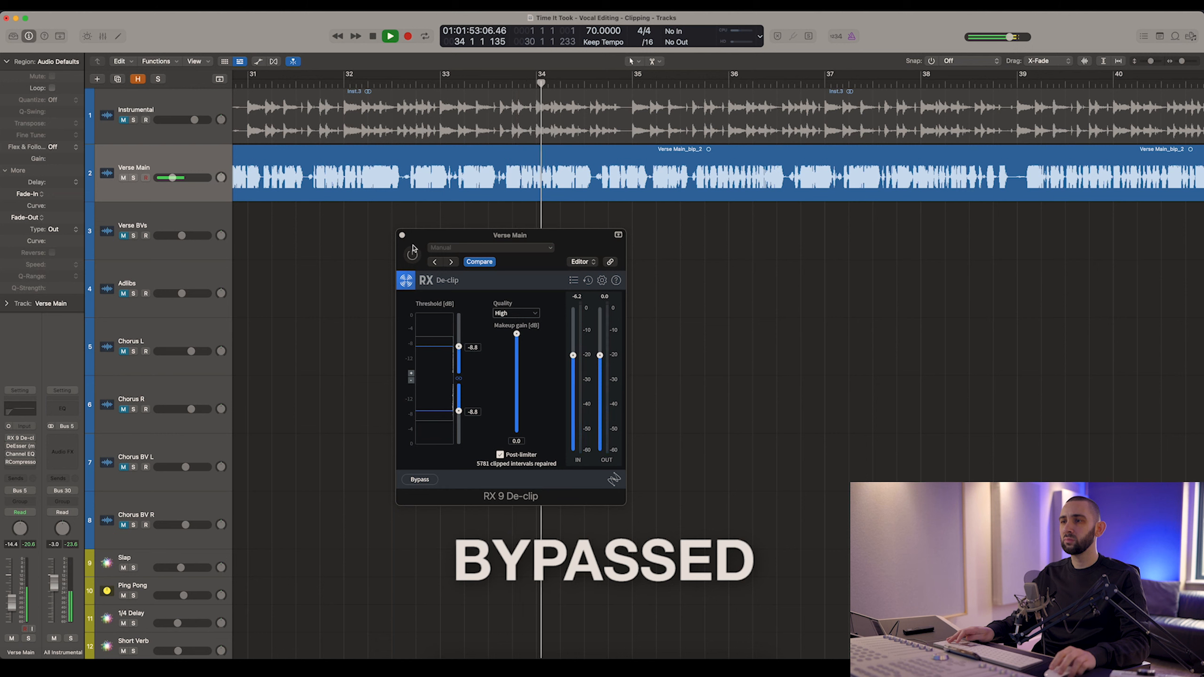
pyautogui.click(412, 255)
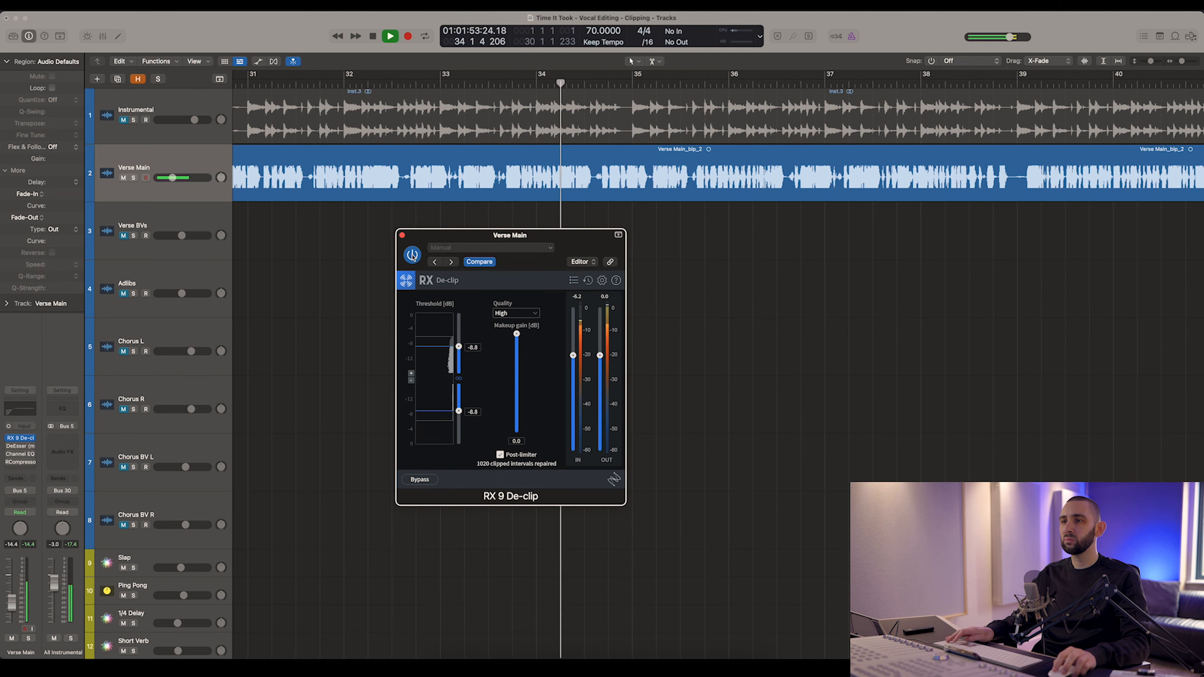
pyautogui.press('space')
pyautogui.click(402, 235)
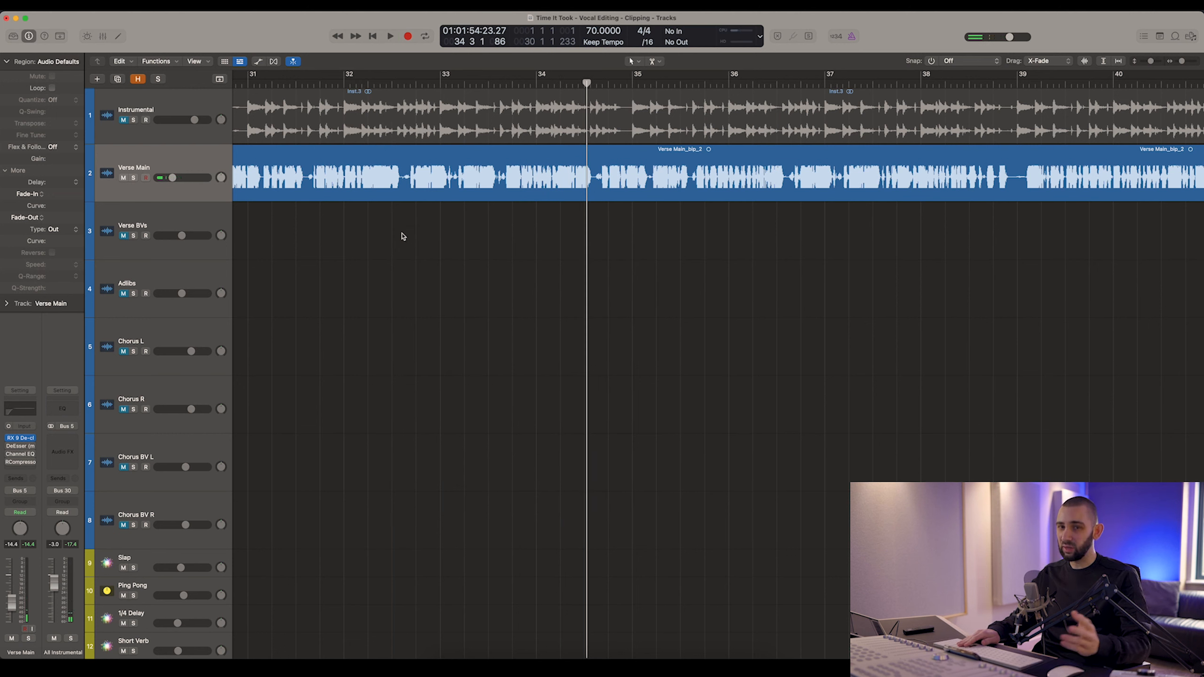
# Examine the second Verse Main region's waveform around bar 33 and across the whole verse.
pyautogui.press('super+Left')
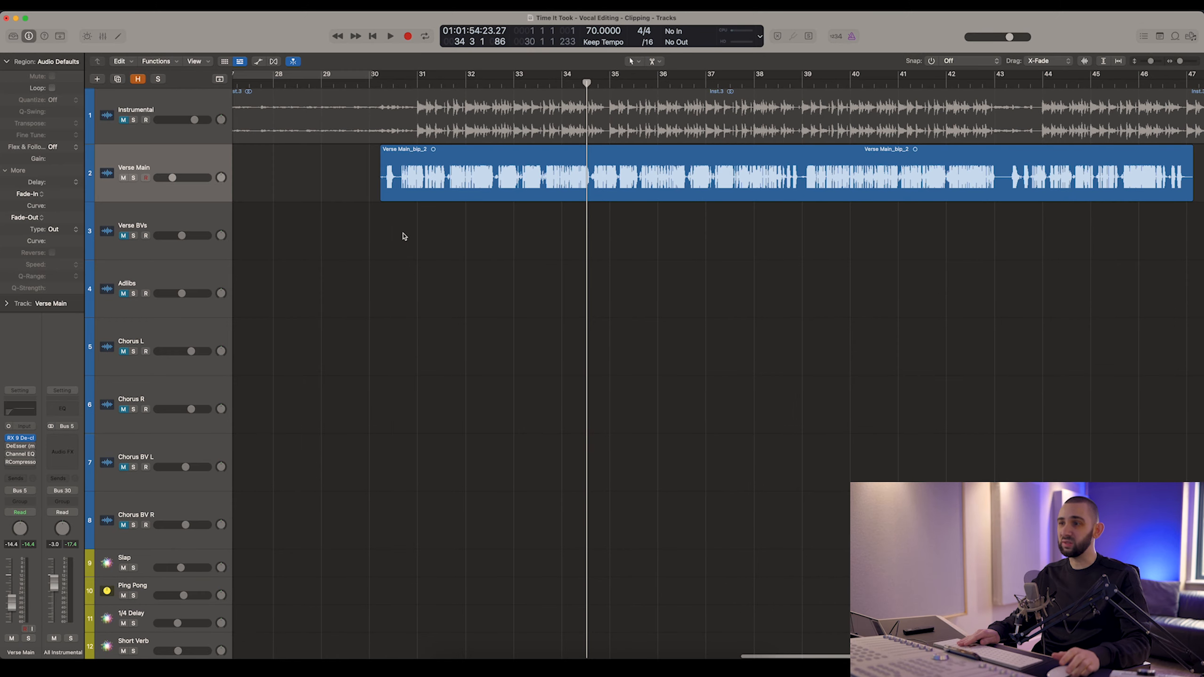
pyautogui.press('super+Left')
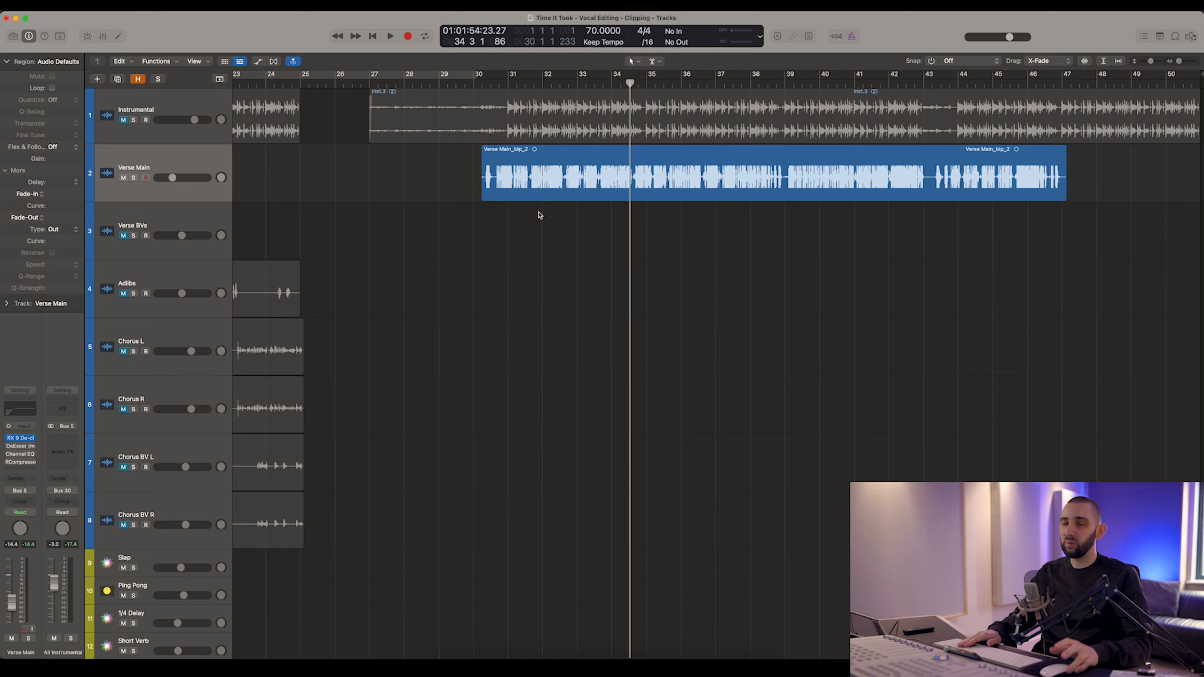
pyautogui.press('super+Right')
pyautogui.press('super+Right')
pyautogui.press('super+Right')
pyautogui.click(469, 82)
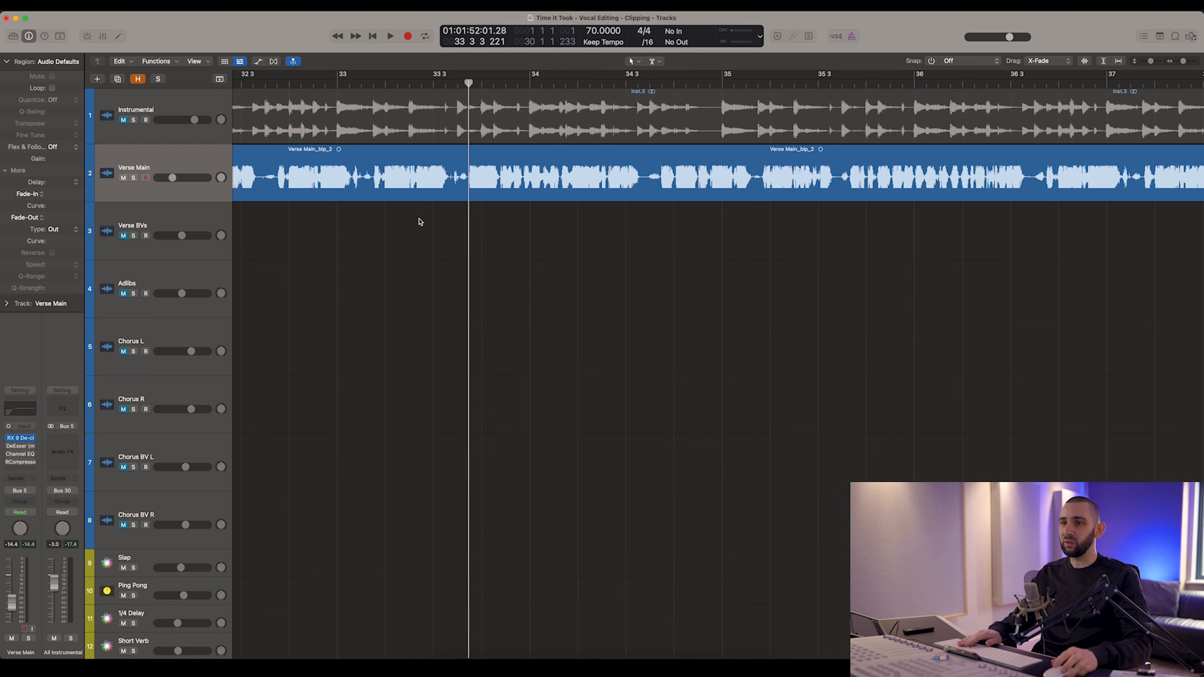
pyautogui.click(472, 183)
pyautogui.press('super+Left')
pyautogui.press('super+Left')
pyautogui.press('super+Left')
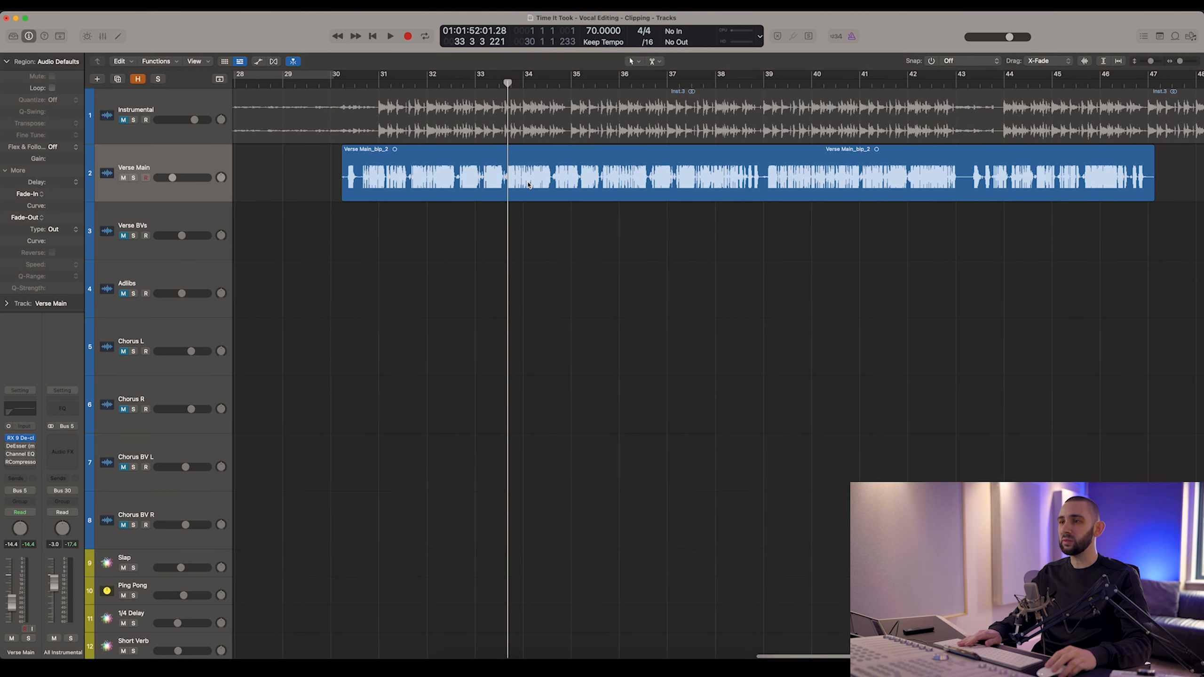
pyautogui.press('super+Left')
pyautogui.press('super+Left')
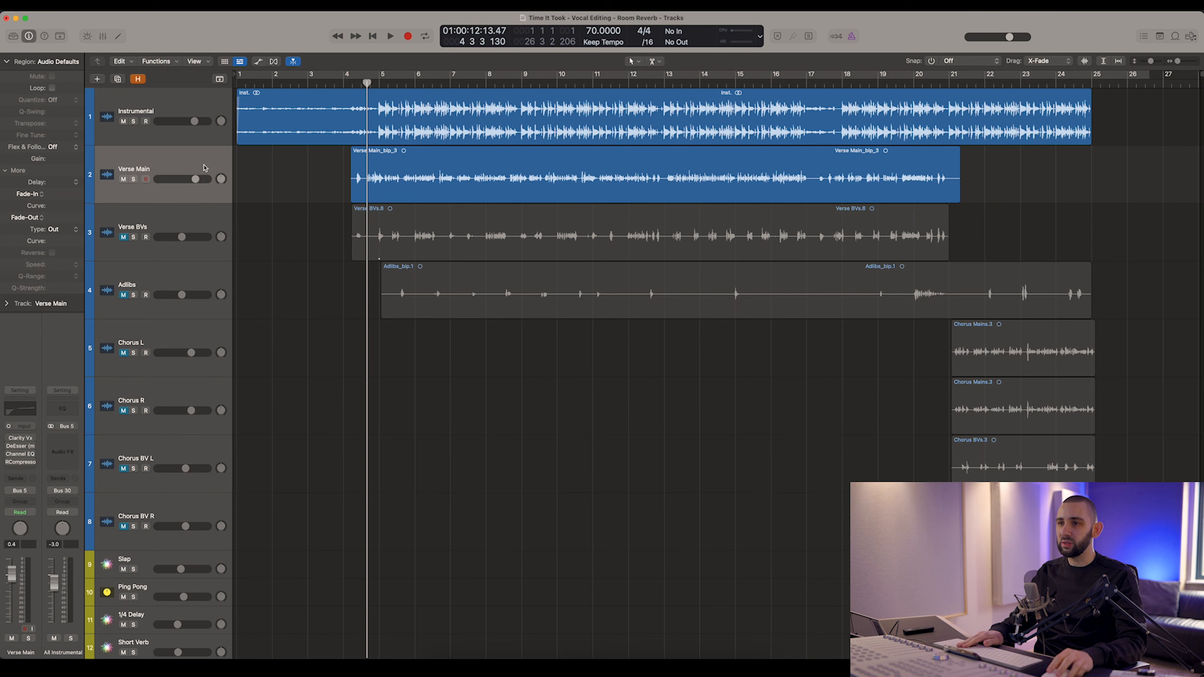
# In the Room Reverb project, place the playhead just before the start of the Verse Main vocal in bar 4.
pyautogui.press('super+Right')
pyautogui.press('super+Right')
pyautogui.press('super+Right')
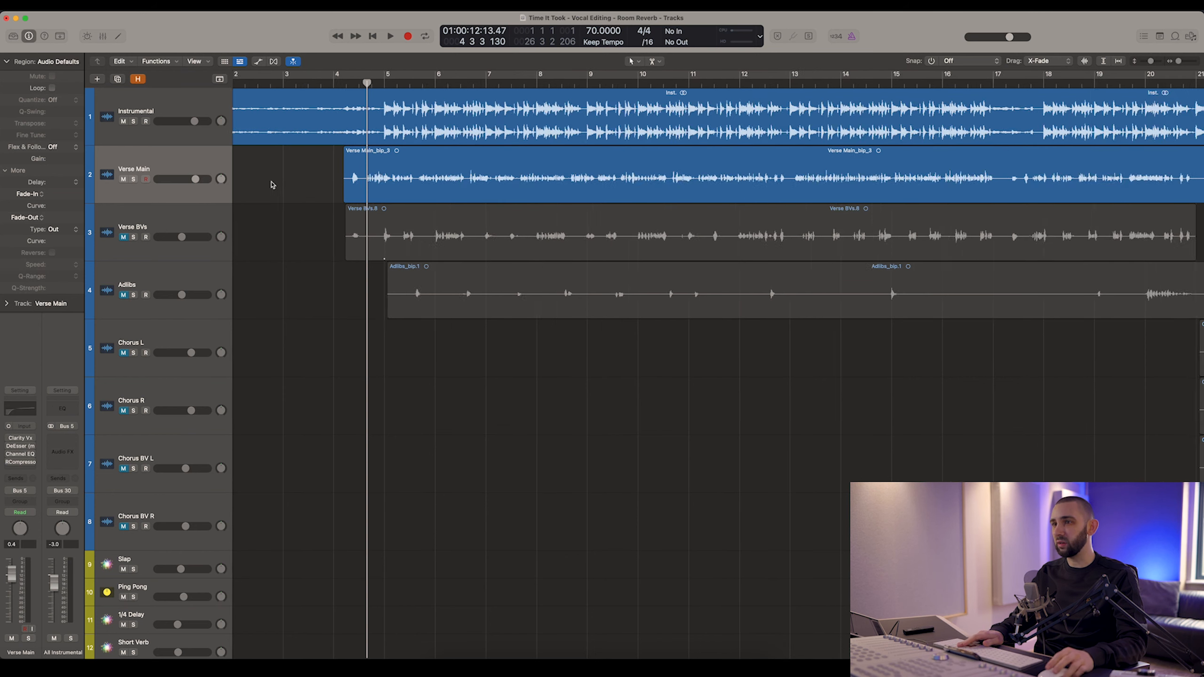
pyautogui.moveTo(367, 83); pyautogui.dragTo(364, 82)
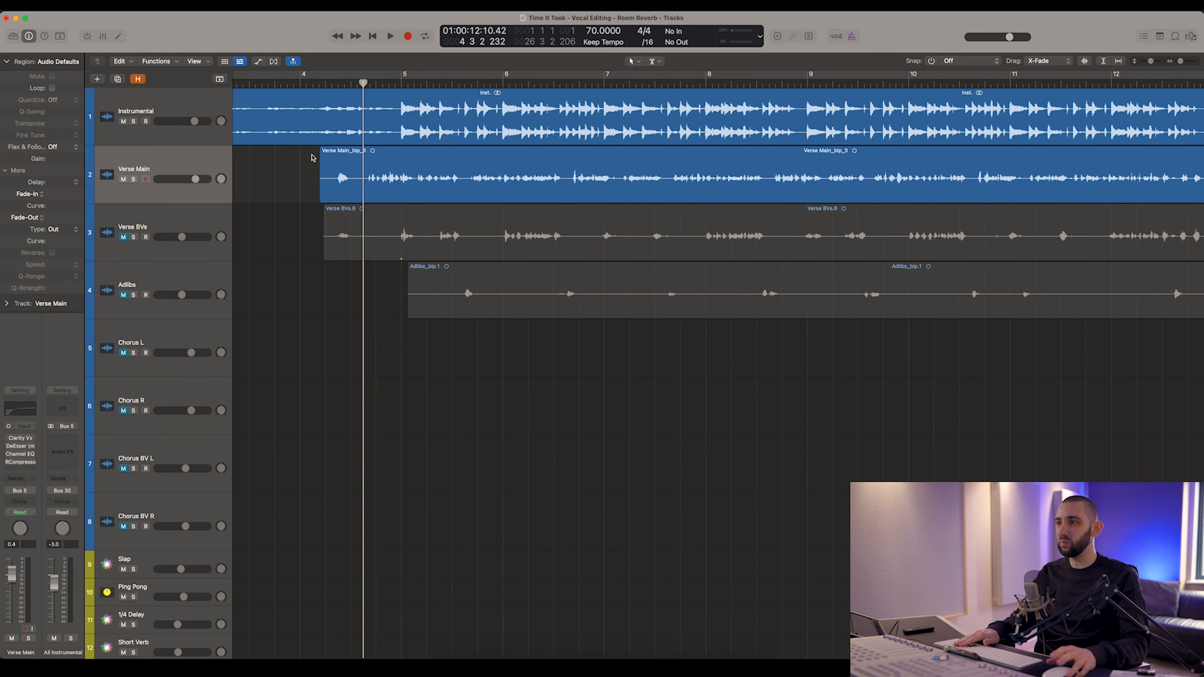
pyautogui.press('cmd+Left')
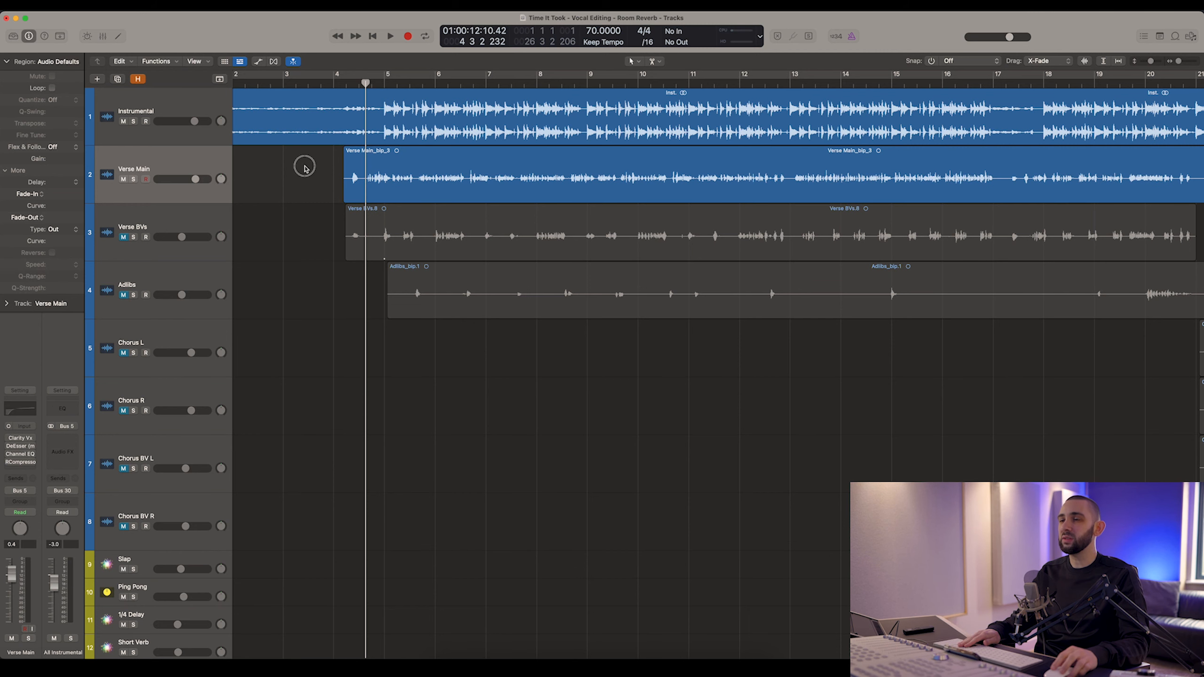
pyautogui.hscroll(5, 313, 166)
pyautogui.hscroll(-2, 351, 161)
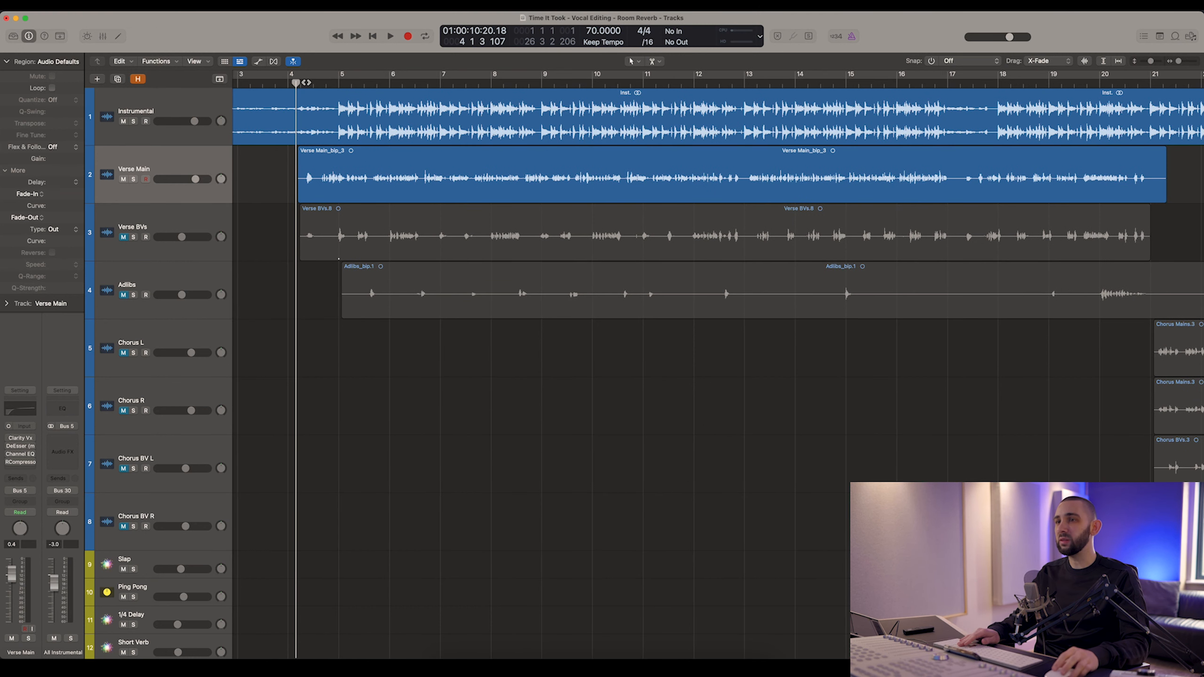
# Solo the Verse Main track, play the opening of its vocal and return the playhead to bar 4.
pyautogui.press('space')
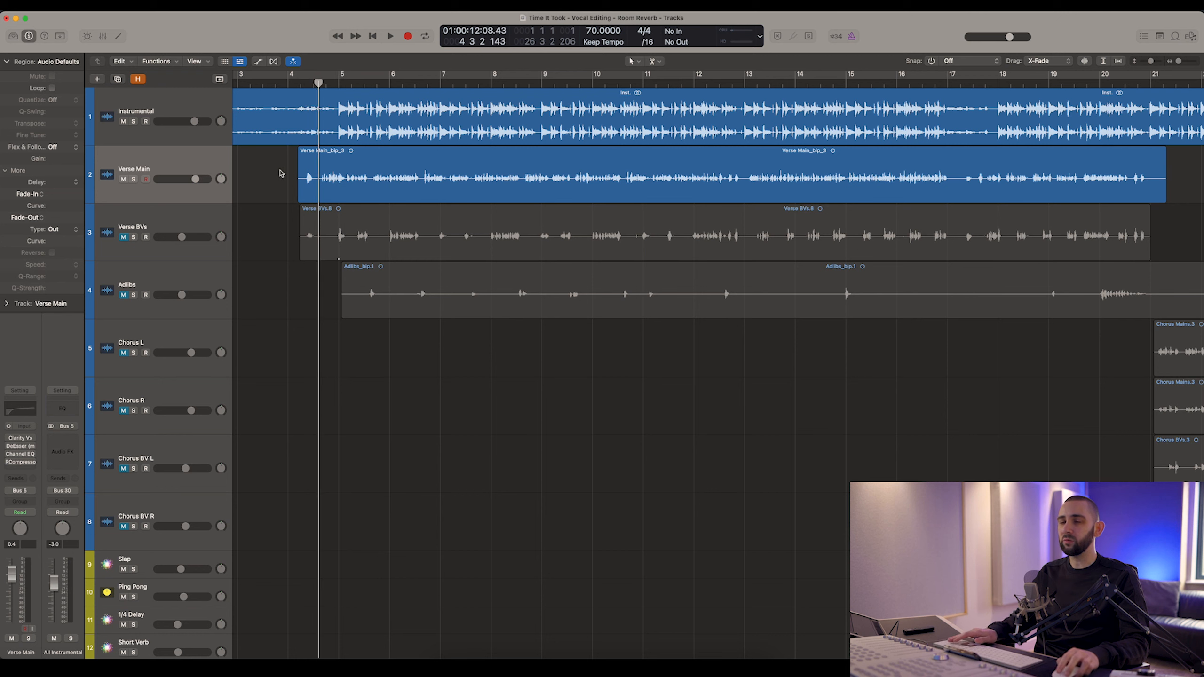
pyautogui.click(134, 179)
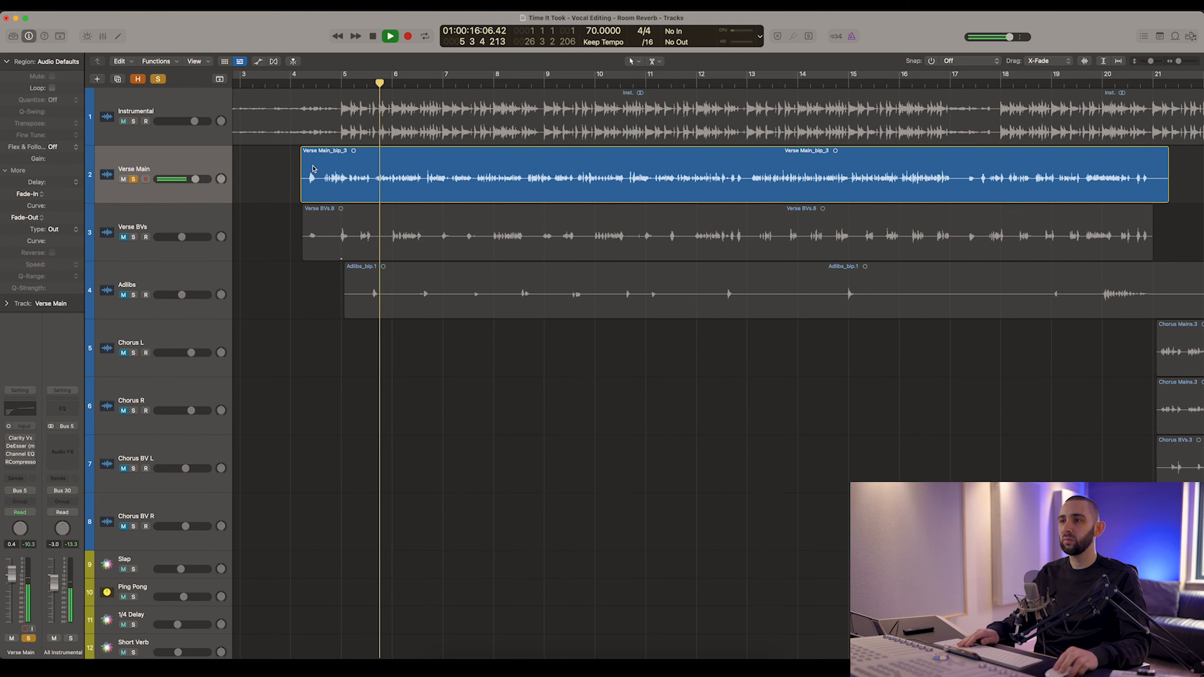
pyautogui.press('super+Right')
pyautogui.press('super+Right')
pyautogui.press('super+Right')
pyautogui.hscroll(7, 344, 174)
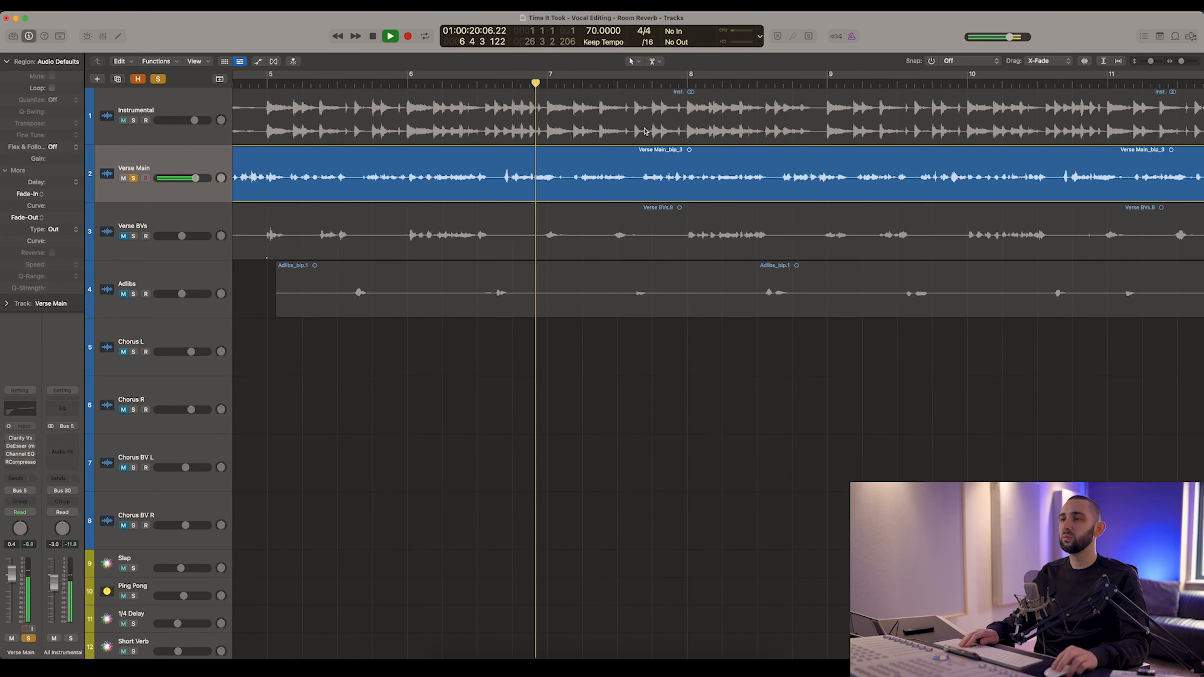
pyautogui.hscroll(-5, 645, 131)
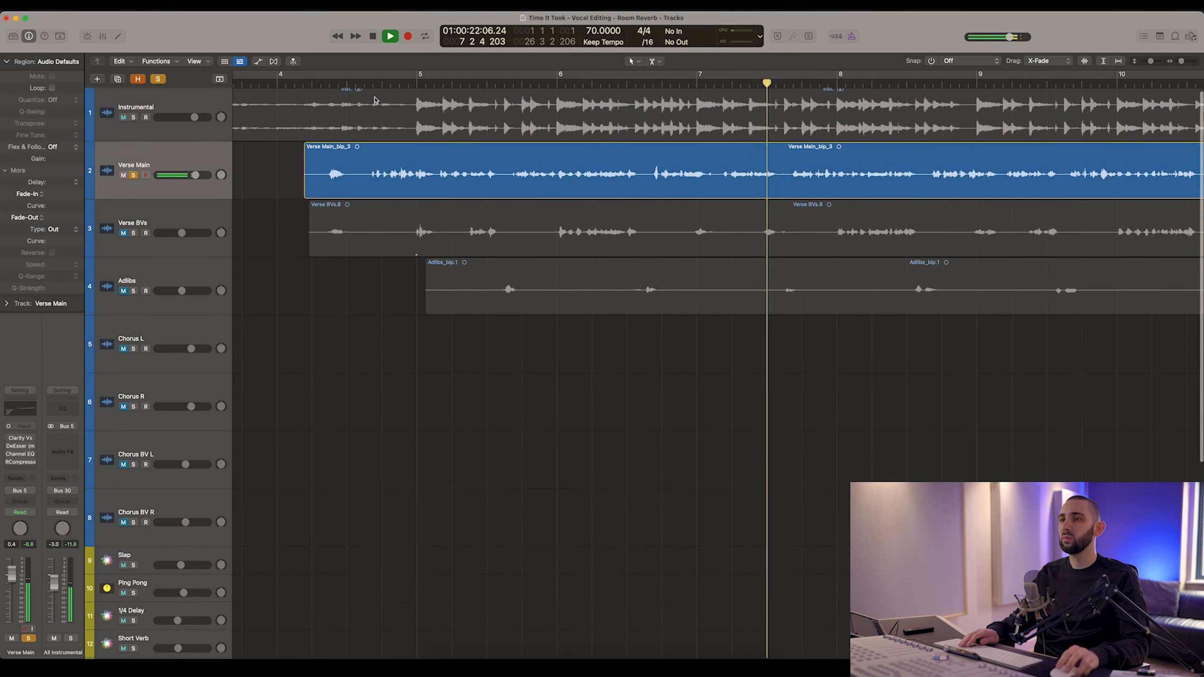
pyautogui.click(366, 82)
pyautogui.press('space')
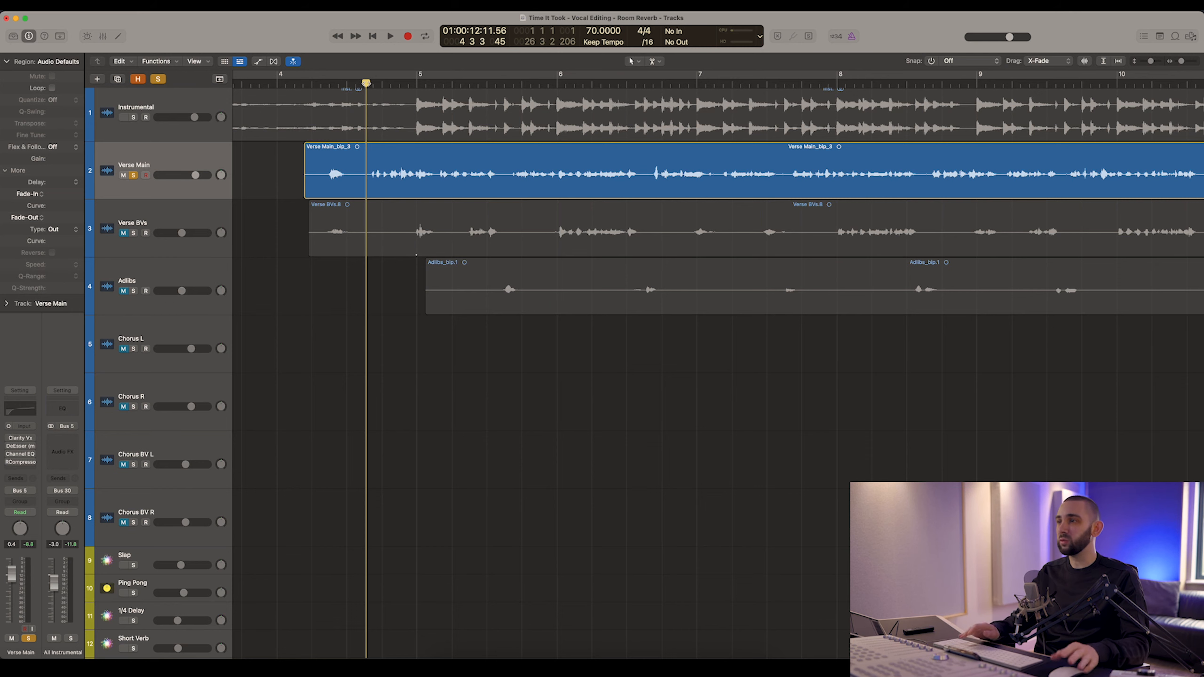
# Open Clarity Vx DeReverb on the Verse Main track, turn it on and move its window clear of the vocal's waveform.
pyautogui.press('cmd+Left')
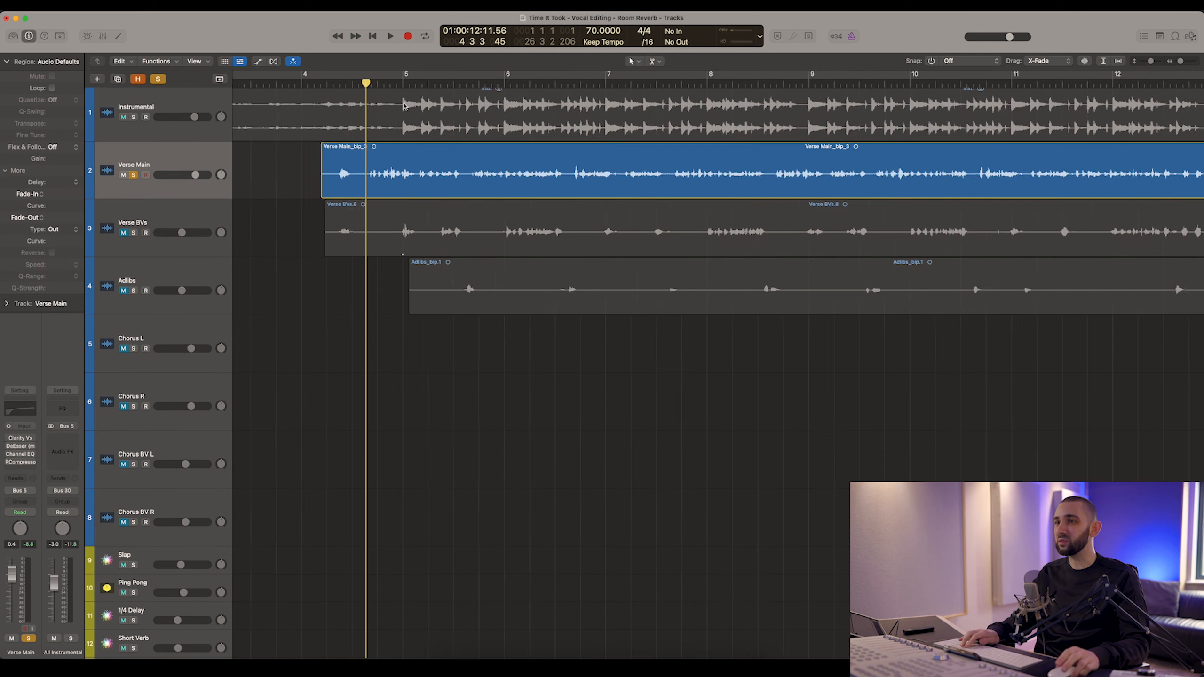
pyautogui.hscroll(5, 408, 110)
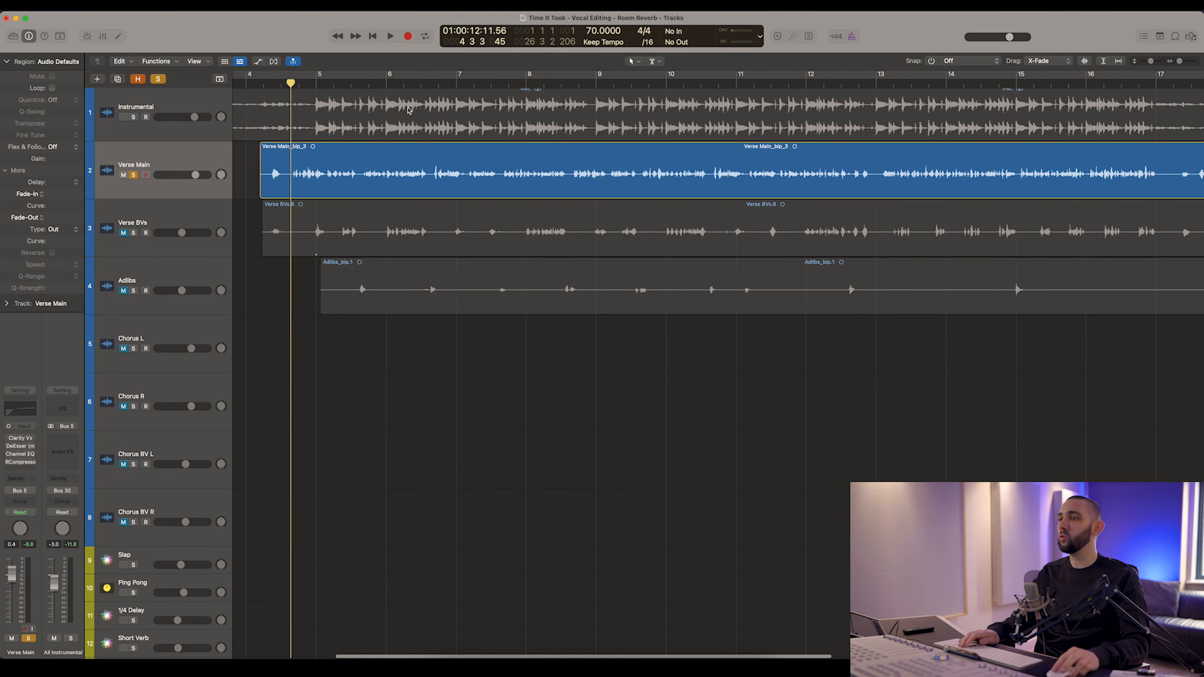
pyautogui.hscroll(-2, 400, 110)
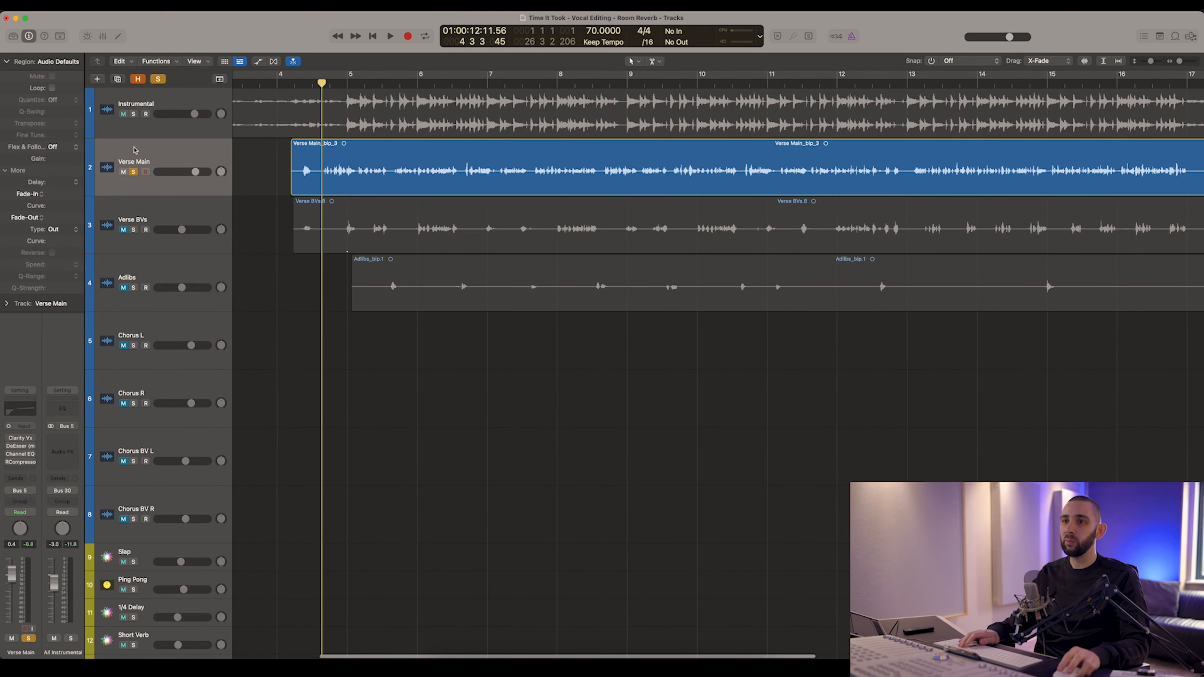
pyautogui.click(22, 441)
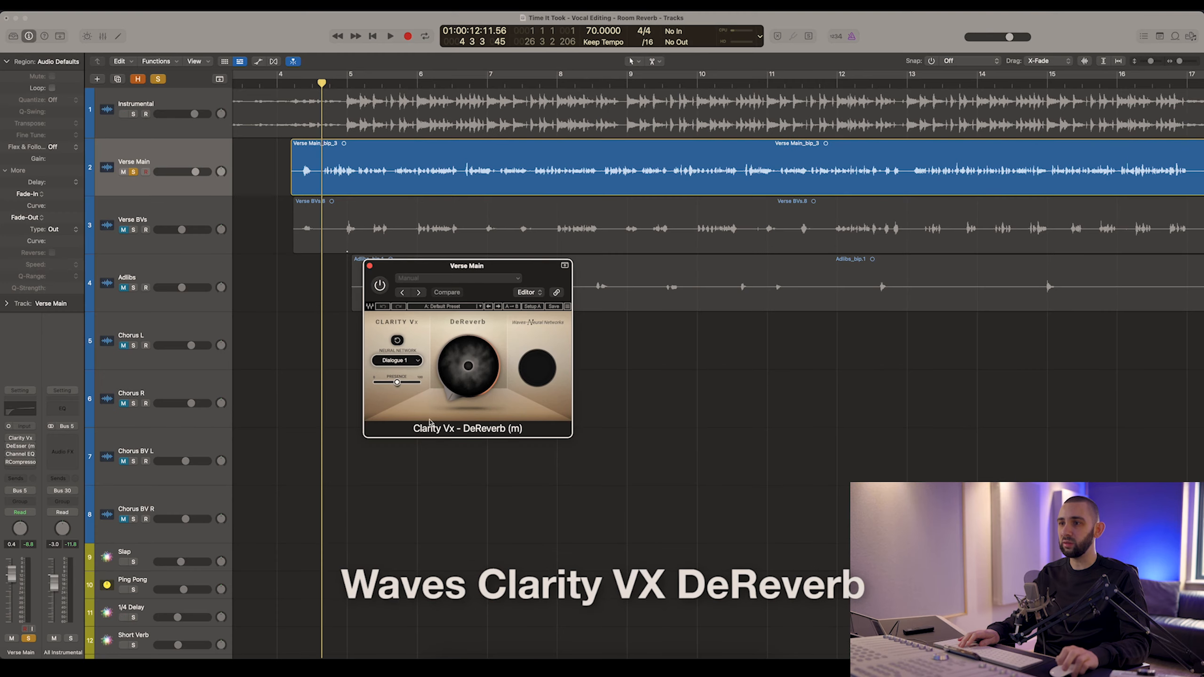
pyautogui.moveTo(380, 118); pyautogui.dragTo(379, 99)
pyautogui.click(381, 275)
pyautogui.click(292, 284)
pyautogui.press('super+Right')
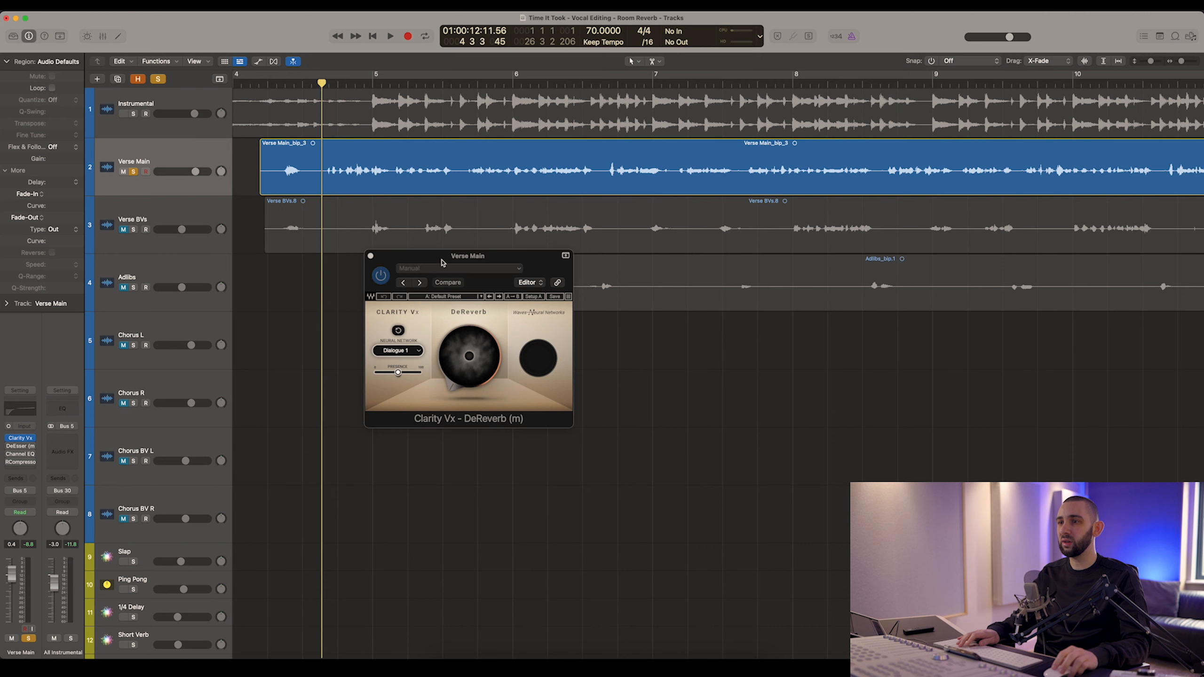
pyautogui.moveTo(441, 263); pyautogui.dragTo(499, 237)
# Play the soloed vocal and raise the DeReverb amount to about 40.
pyautogui.press('space')
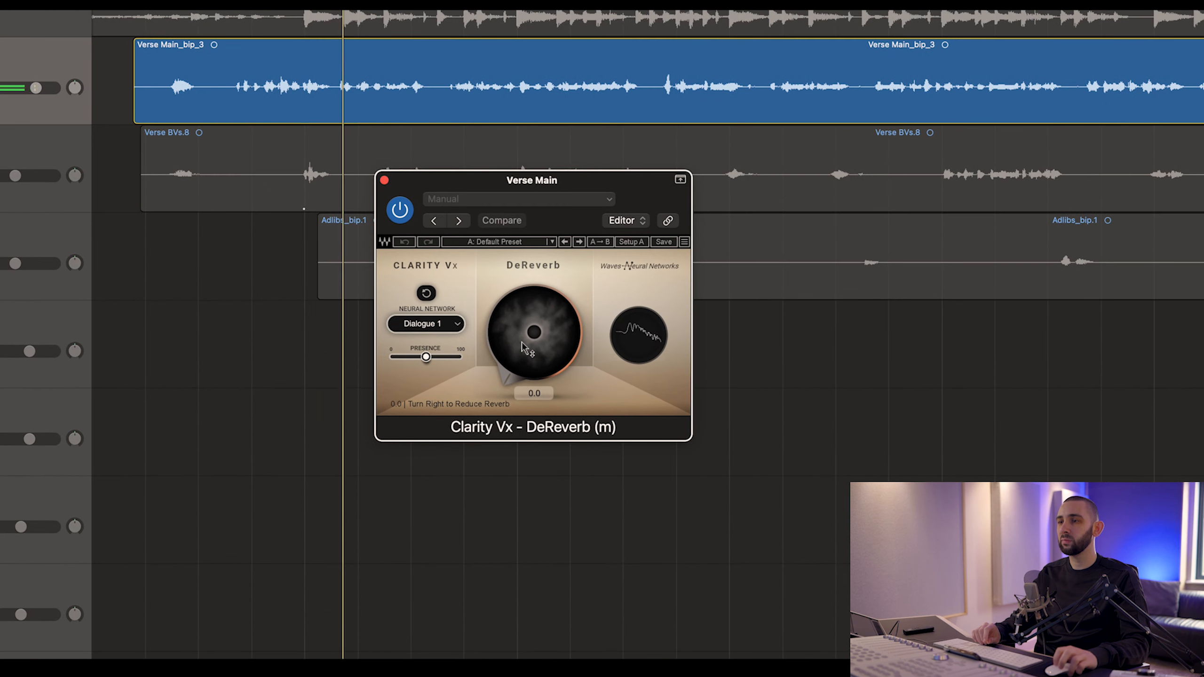
pyautogui.scroll(3, 521, 341)
pyautogui.scroll(8, 521, 342)
pyautogui.scroll(8, 521, 342)
pyautogui.scroll(8, 521, 342)
pyautogui.scroll(8, 522, 342)
pyautogui.scroll(3, 521, 343)
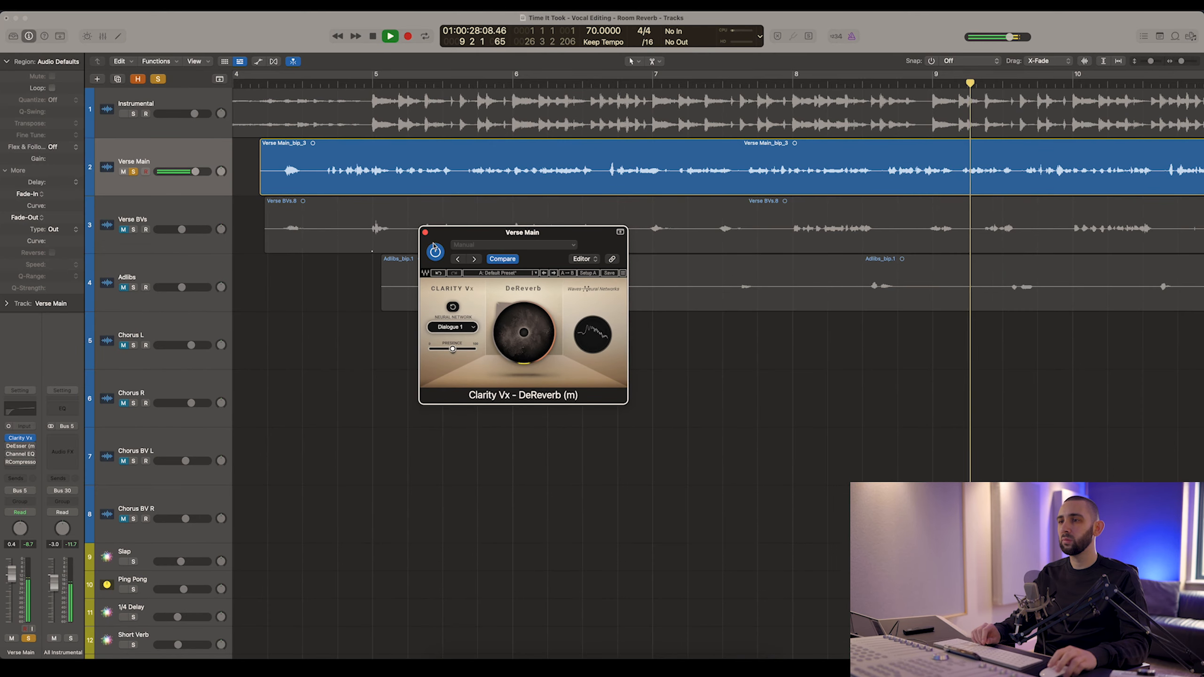
# Compare the playing vocal with DeReverb active and bypassed, and fine-tune the reverb reduction to 40.1.
pyautogui.click(434, 249)
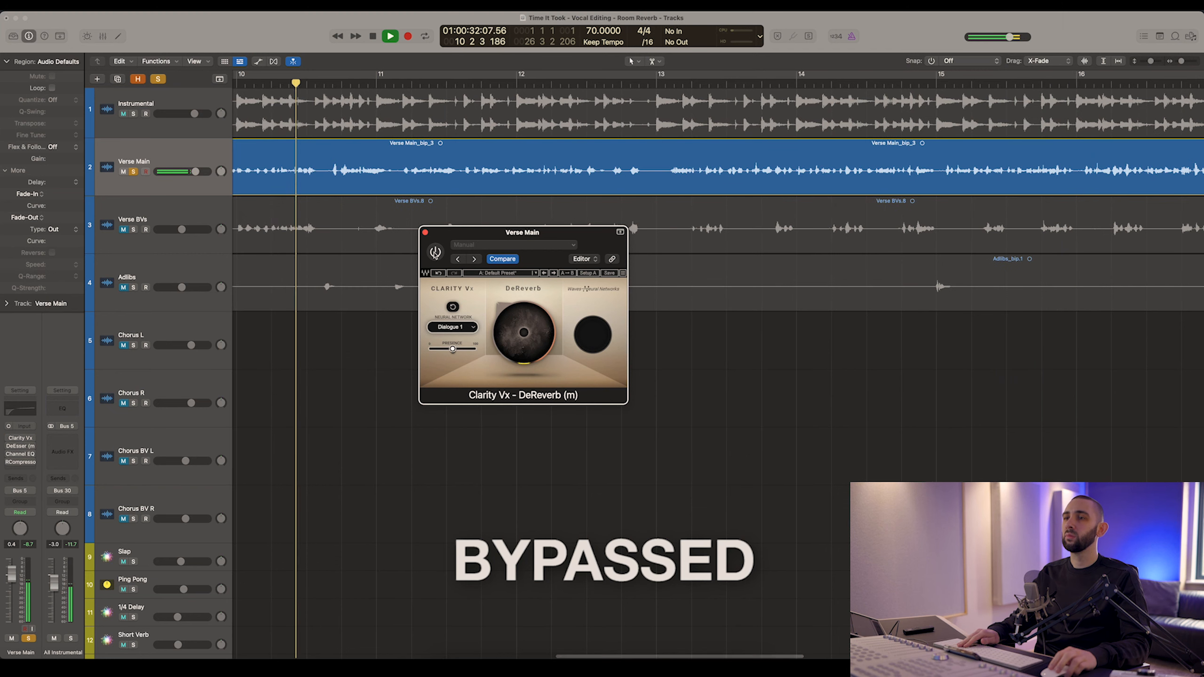
pyautogui.click(435, 253)
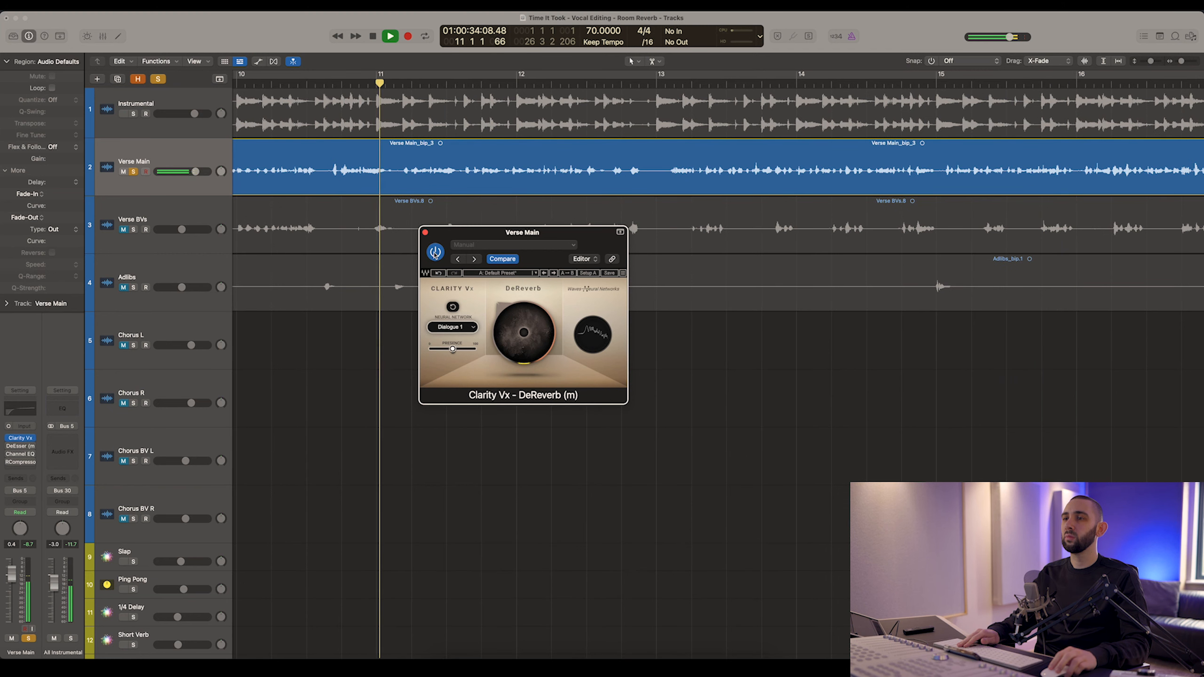
pyautogui.moveTo(508, 304); pyautogui.dragTo(508, 302)
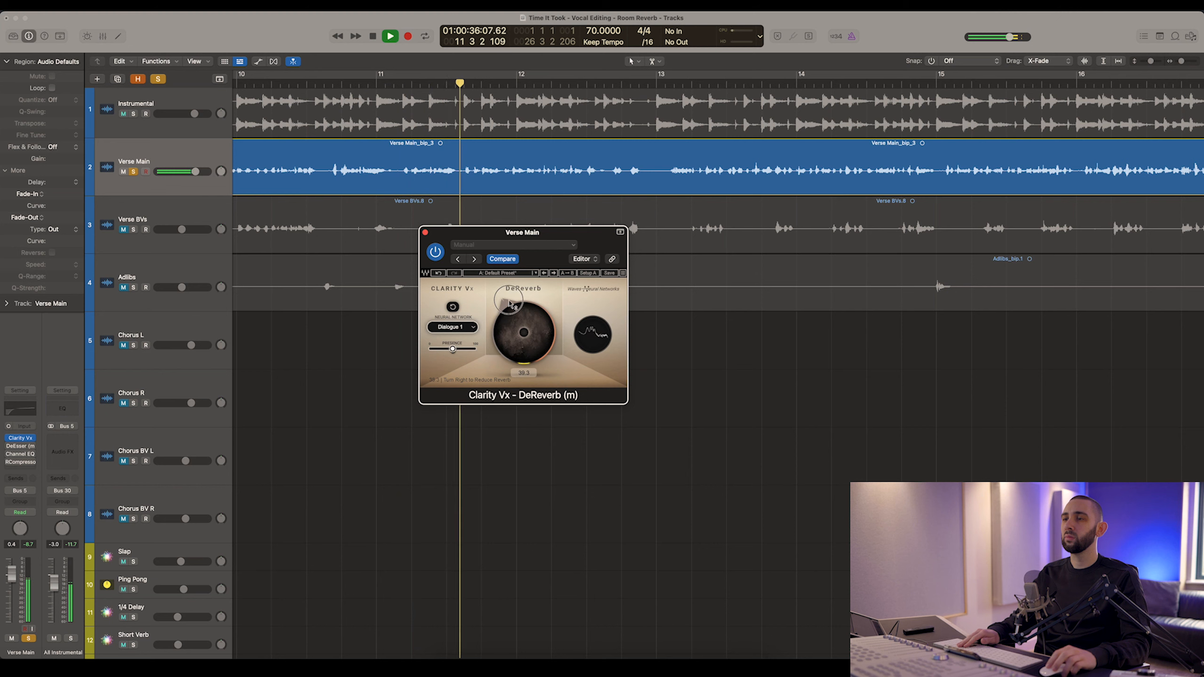
pyautogui.click(435, 253)
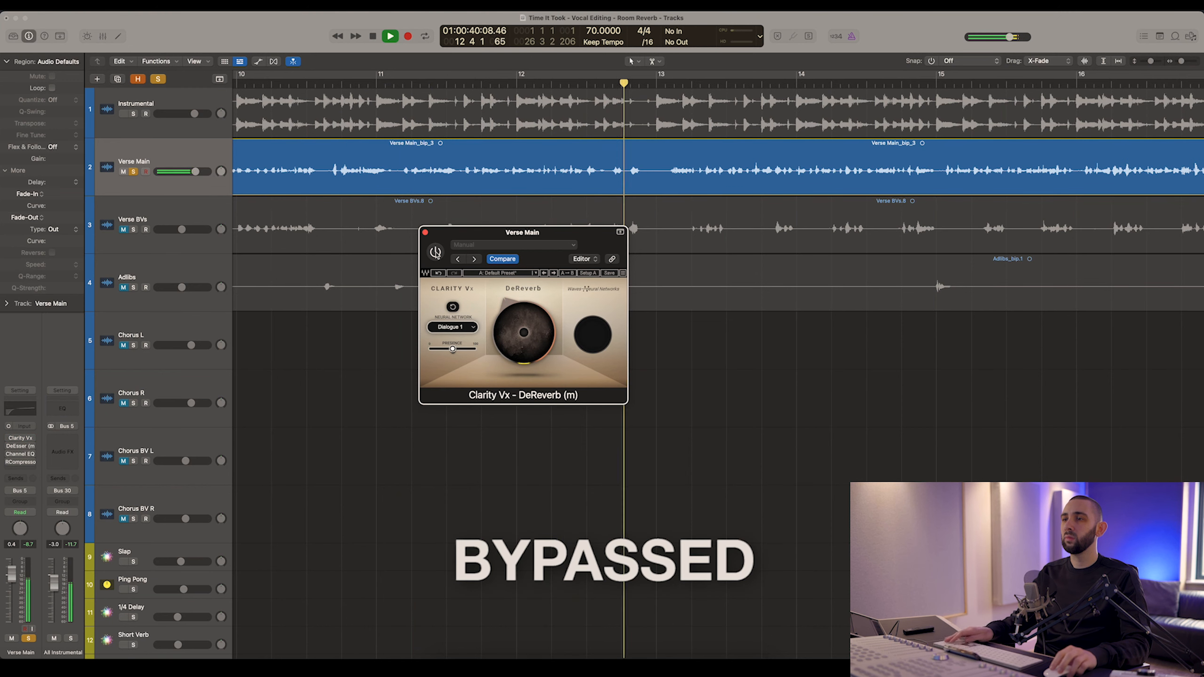
pyautogui.press('space')
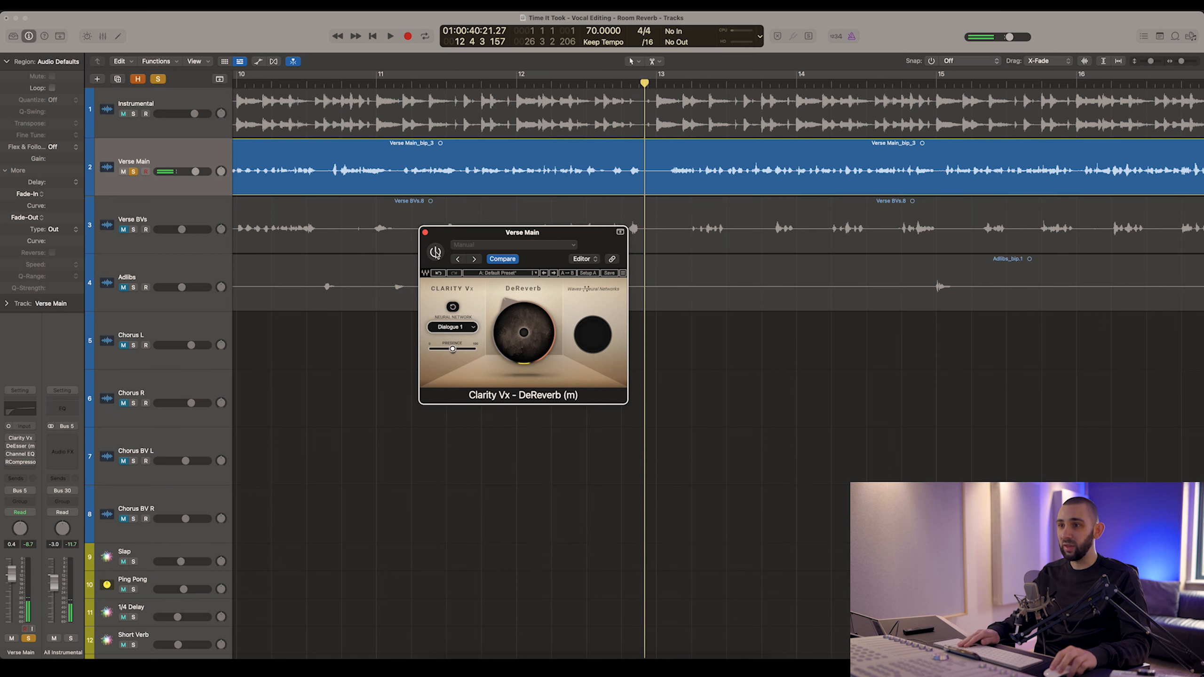
# With the whole verse in view, play the vocal from bar 13 with DeReverb bypassed.
pyautogui.moveTo(446, 238); pyautogui.dragTo(443, 259)
pyautogui.click(734, 422)
pyautogui.press('super+Left')
pyautogui.press('super+Left')
pyautogui.hscroll(2, 448, 163)
pyautogui.hscroll(-4, 449, 163)
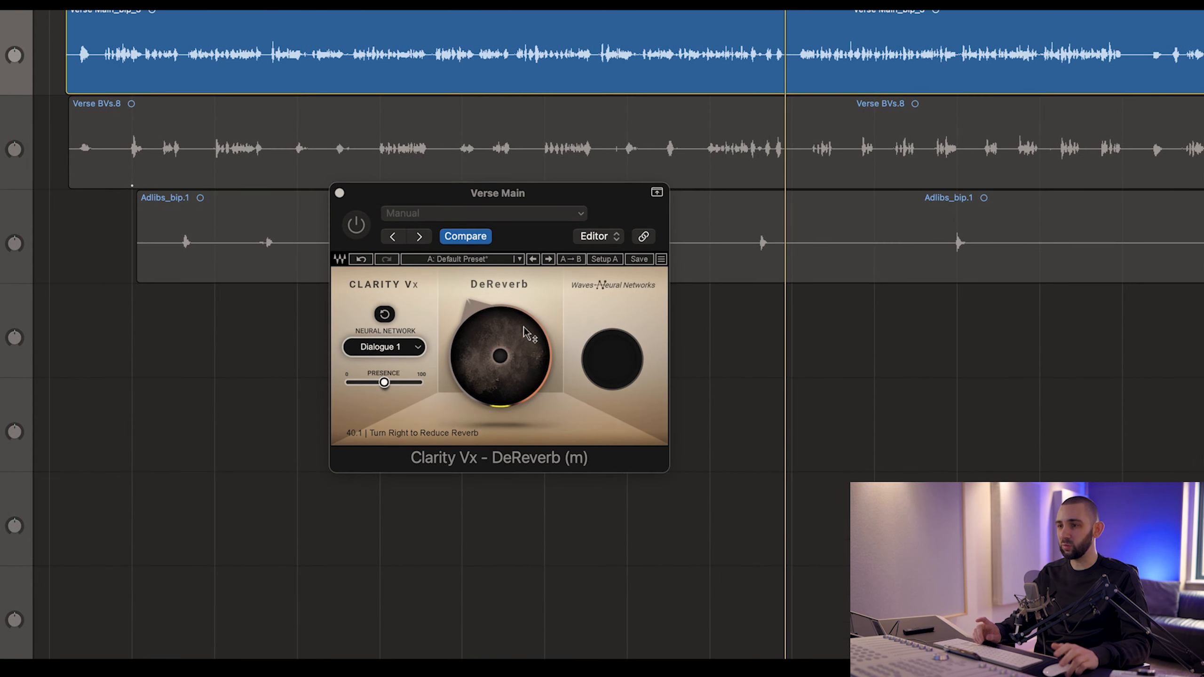
pyautogui.moveTo(563, 333)
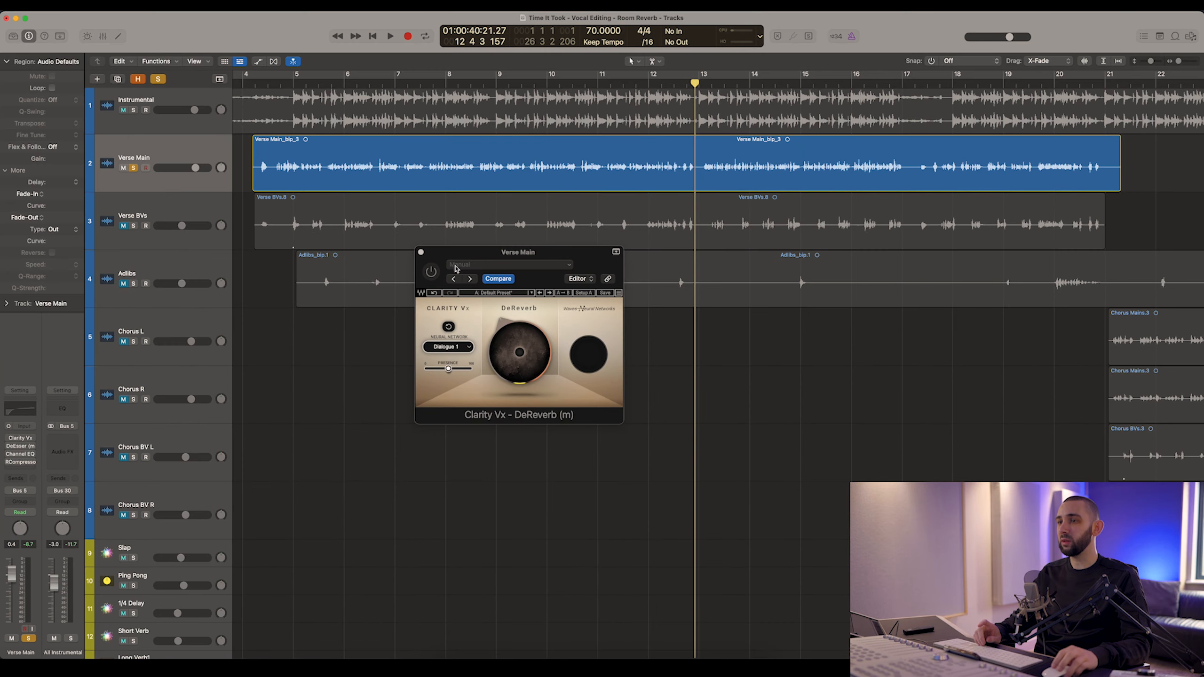
pyautogui.moveTo(456, 269); pyautogui.dragTo(461, 277)
pyautogui.click(701, 84)
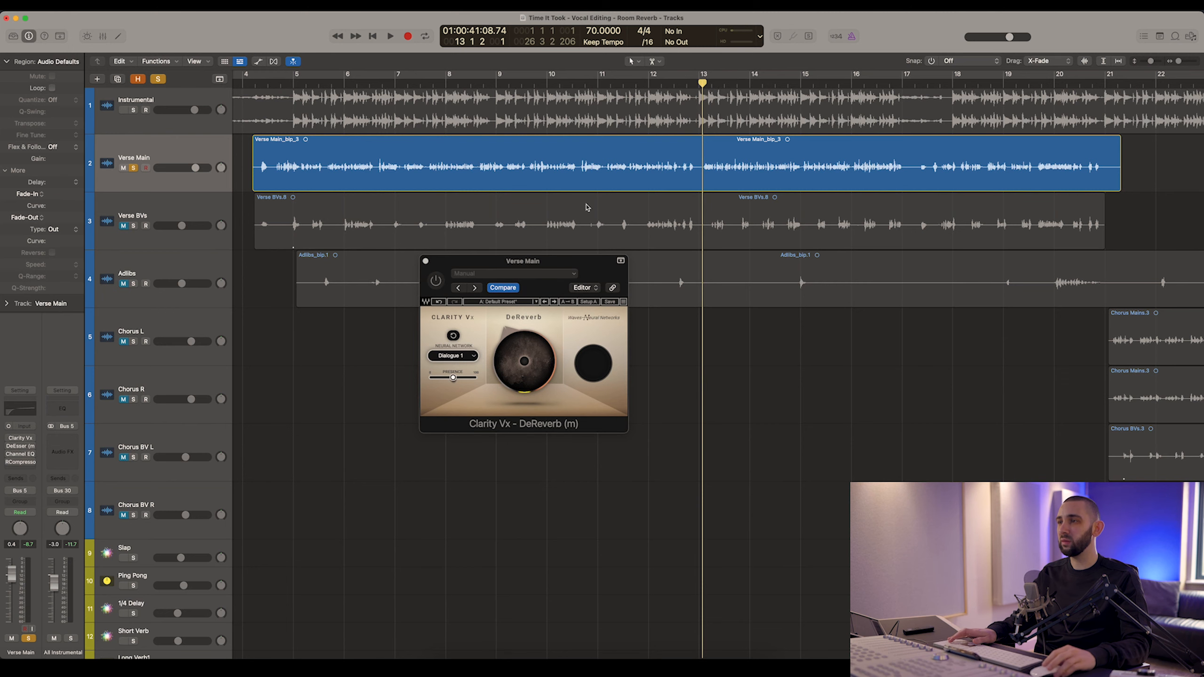
pyautogui.press('space')
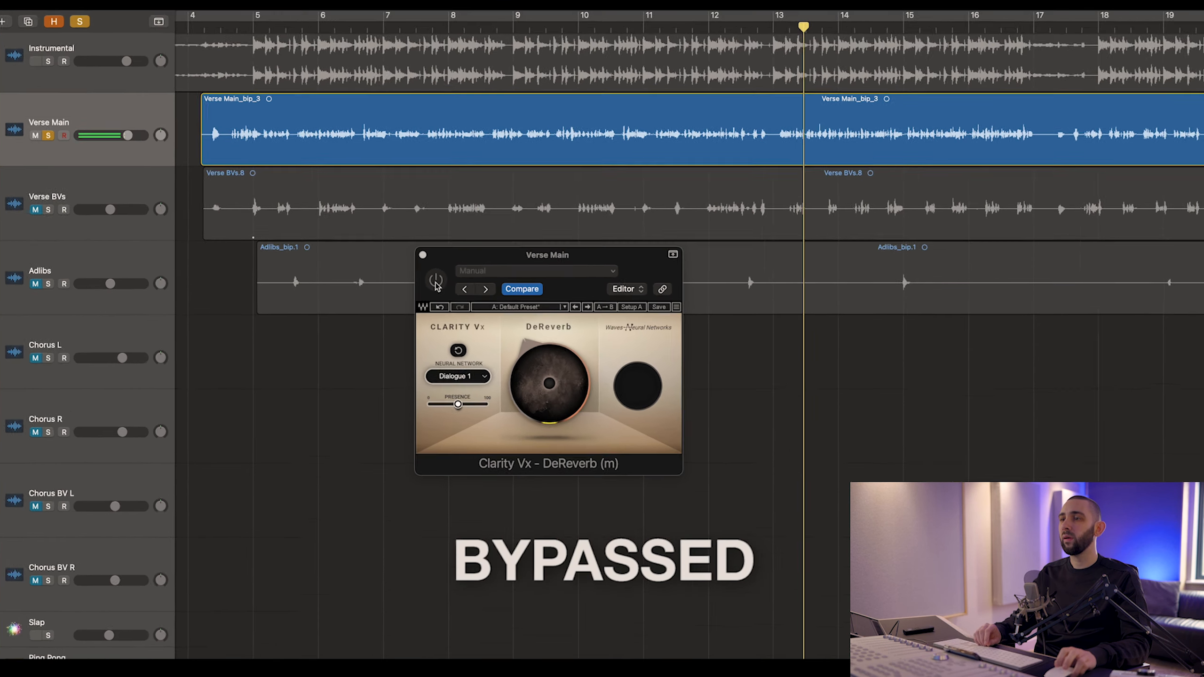
# Compare the vocal with DeReverb on and off, leave it on, close the plug-in window and stop playback.
pyautogui.click(435, 283)
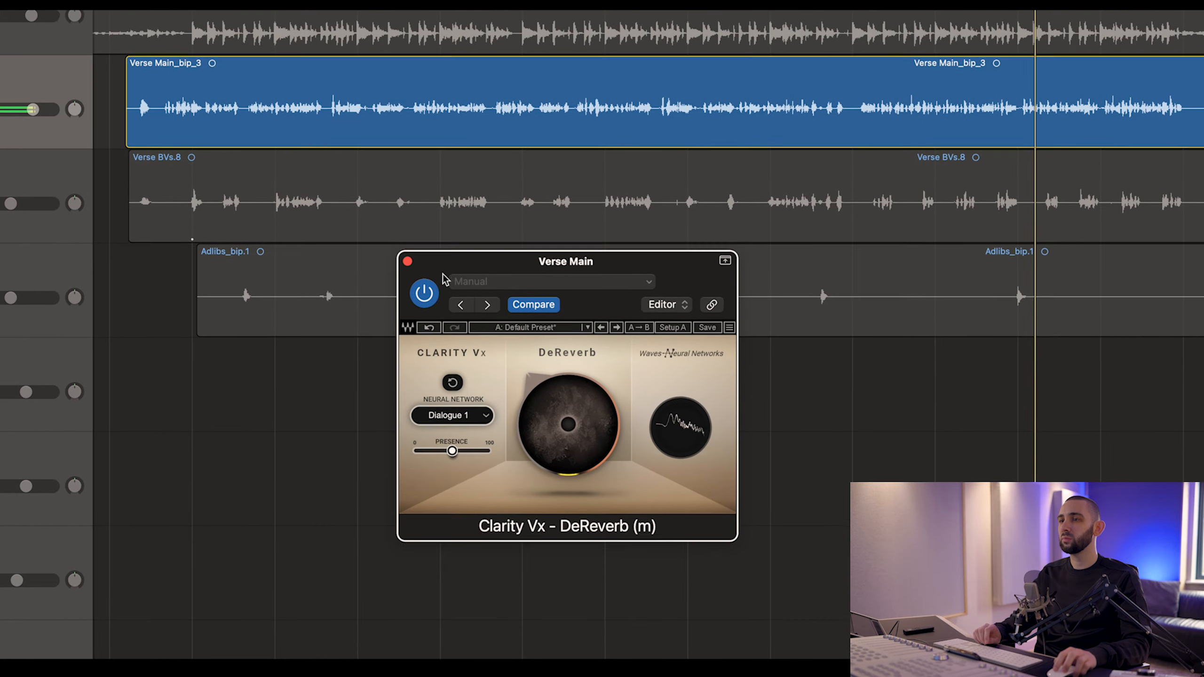
pyautogui.click(437, 285)
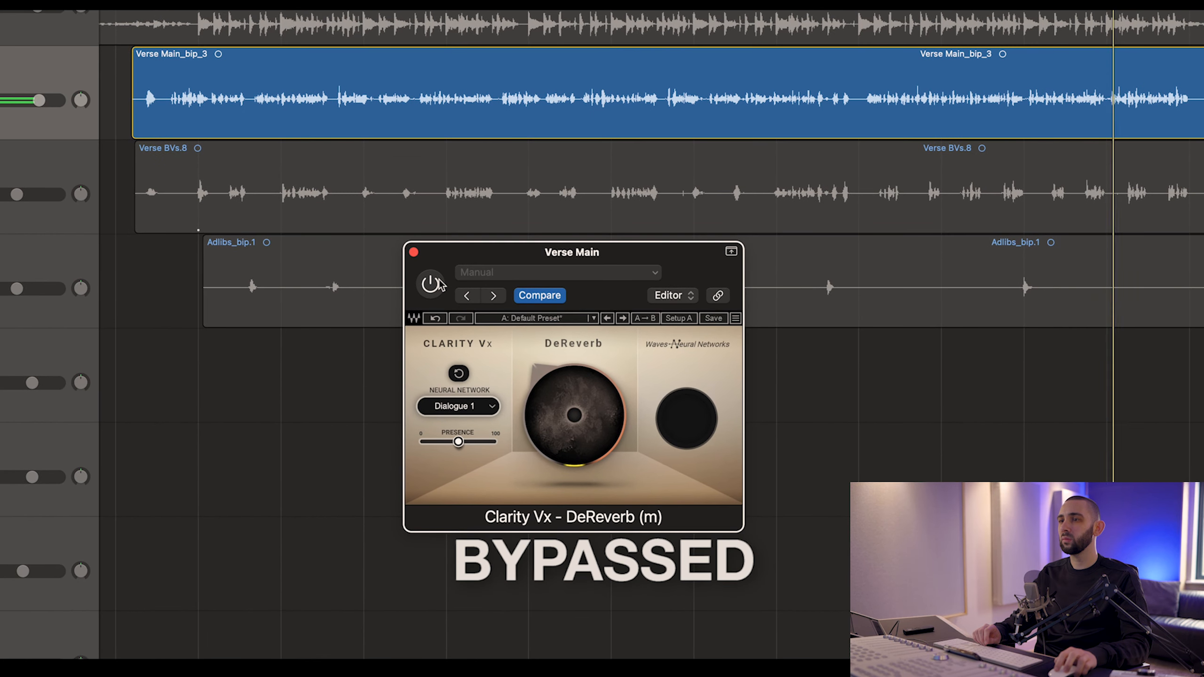
pyautogui.click(439, 282)
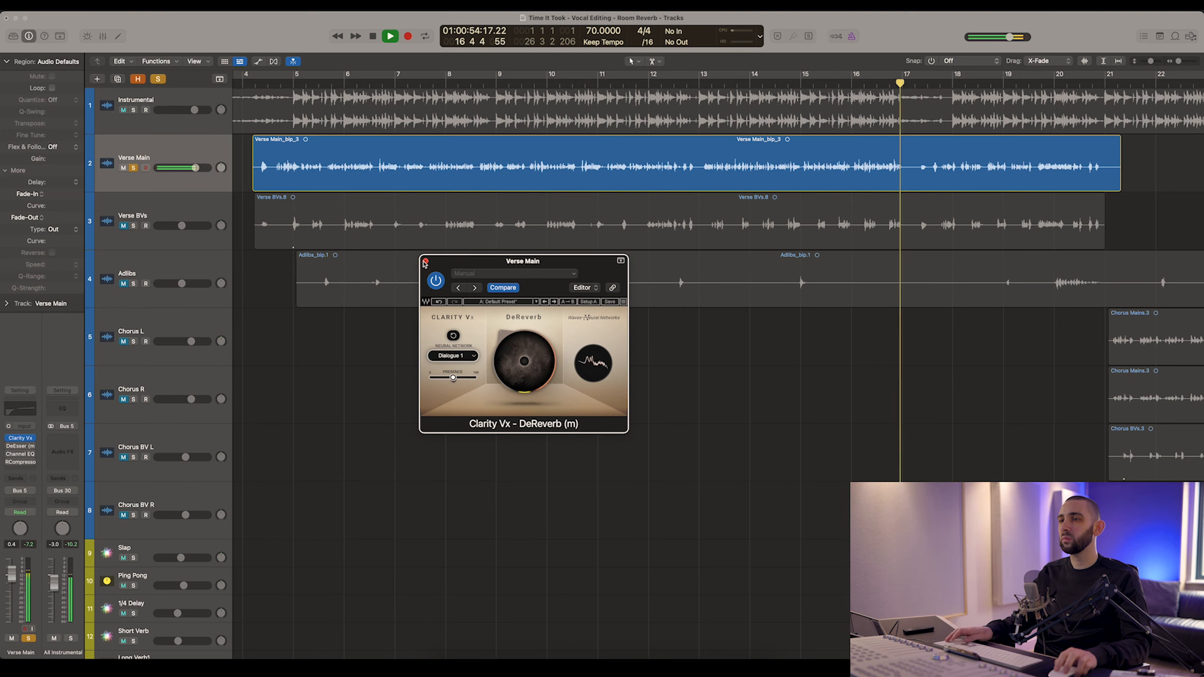
pyautogui.click(424, 262)
pyautogui.press('space')
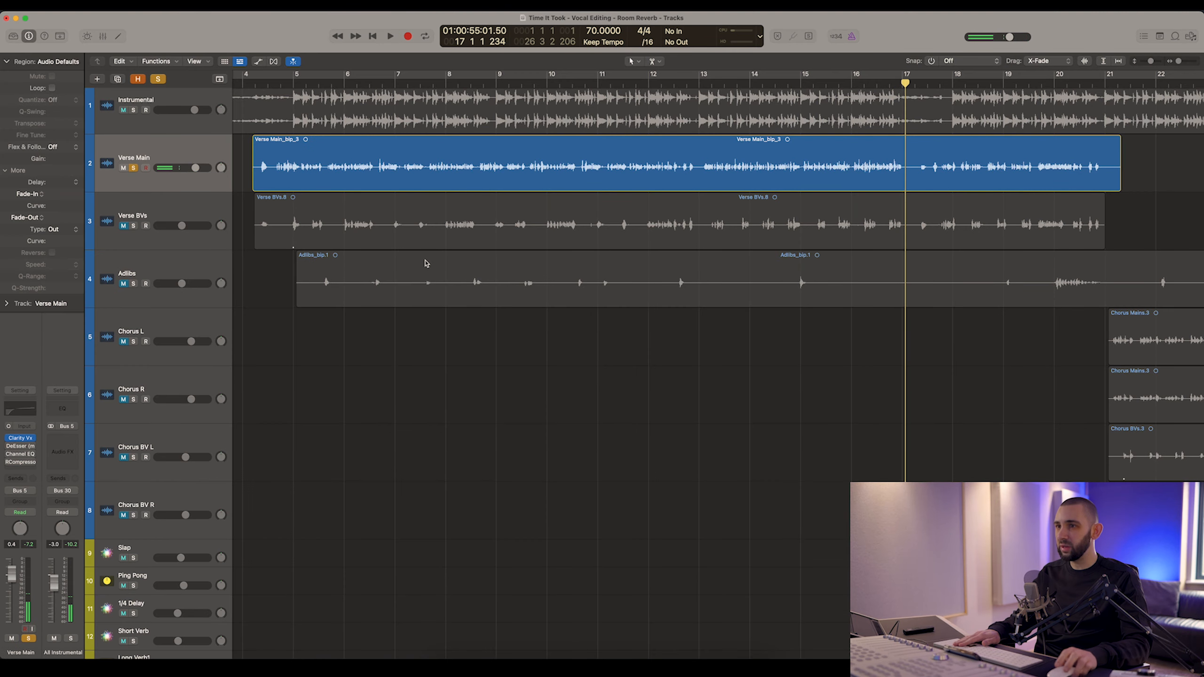
# Bounce the Verse Main region in place onto the selected track, deleting the source and including the audio tail, with Overload Protection Only.
pyautogui.click(275, 84)
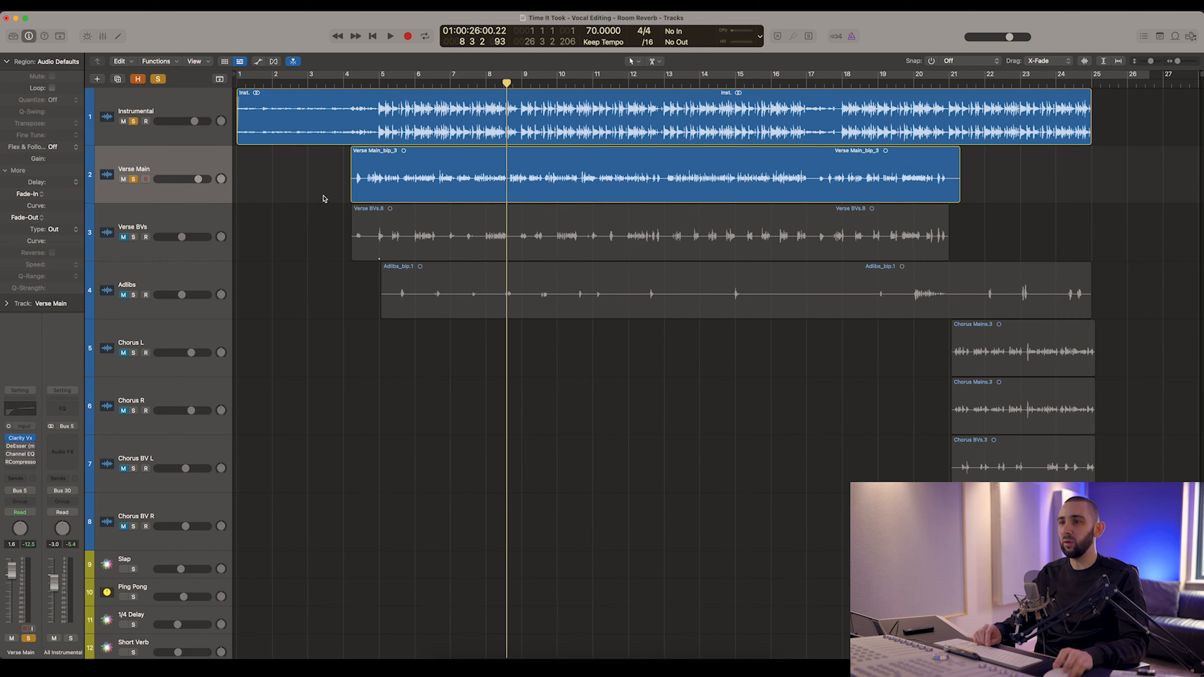
pyautogui.rightClick(422, 168)
pyautogui.click(432, 170)
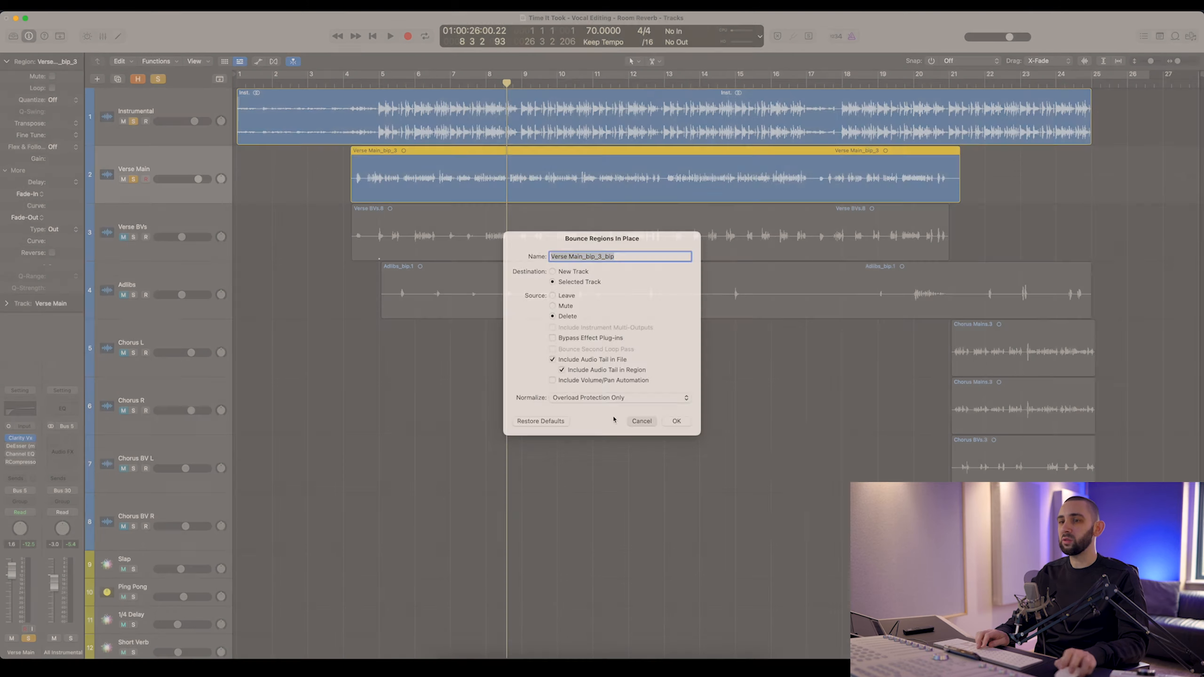
pyautogui.press('Return')
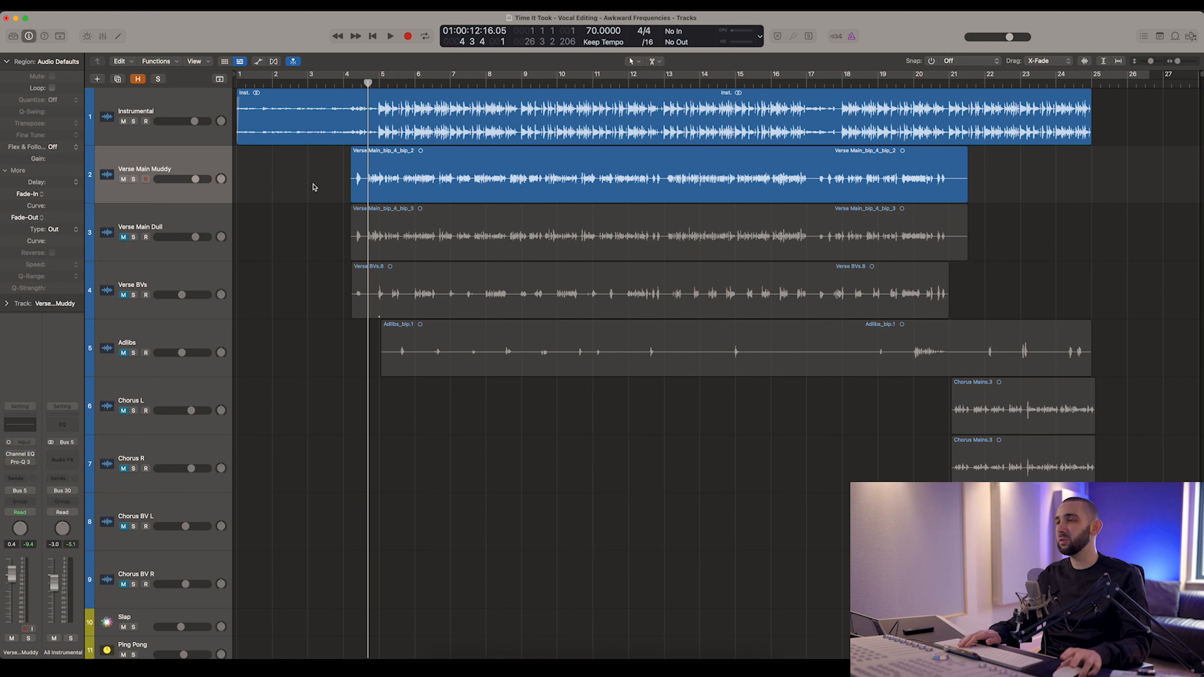
# In the Awkward Frequencies project, solo Verse Main Muddy, listen to its opening, return the playhead to bar 4 and select the track's region.
pyautogui.scroll(5, 364, 108)
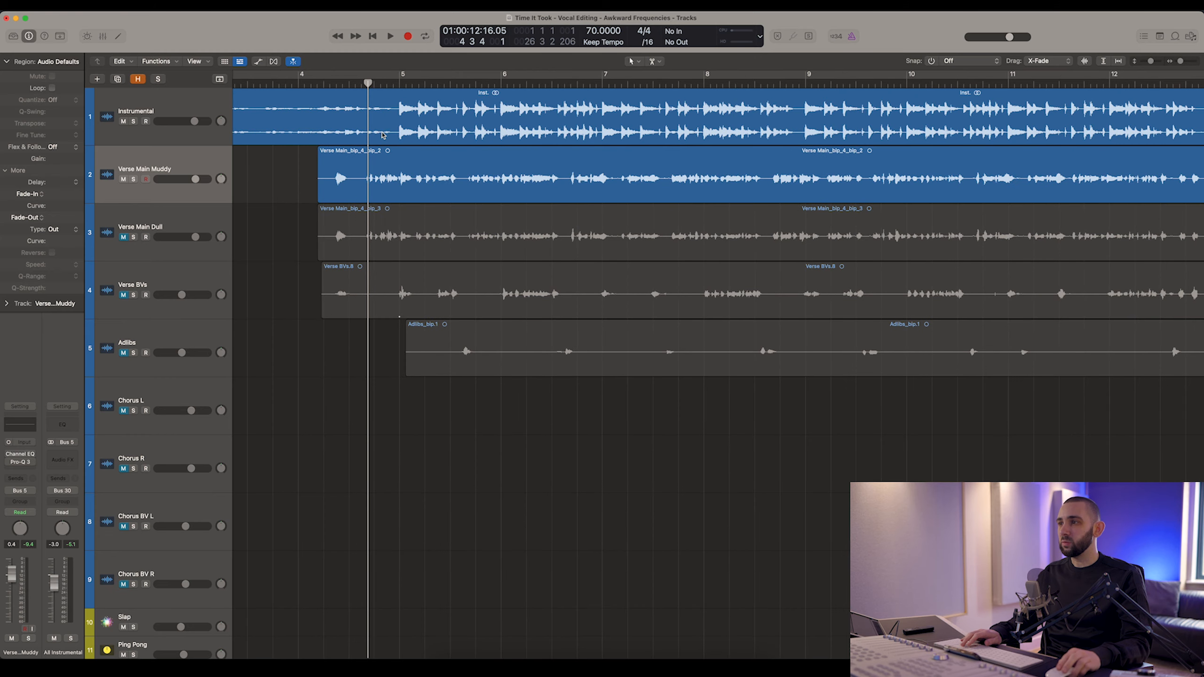
pyautogui.scroll(-3, 383, 135)
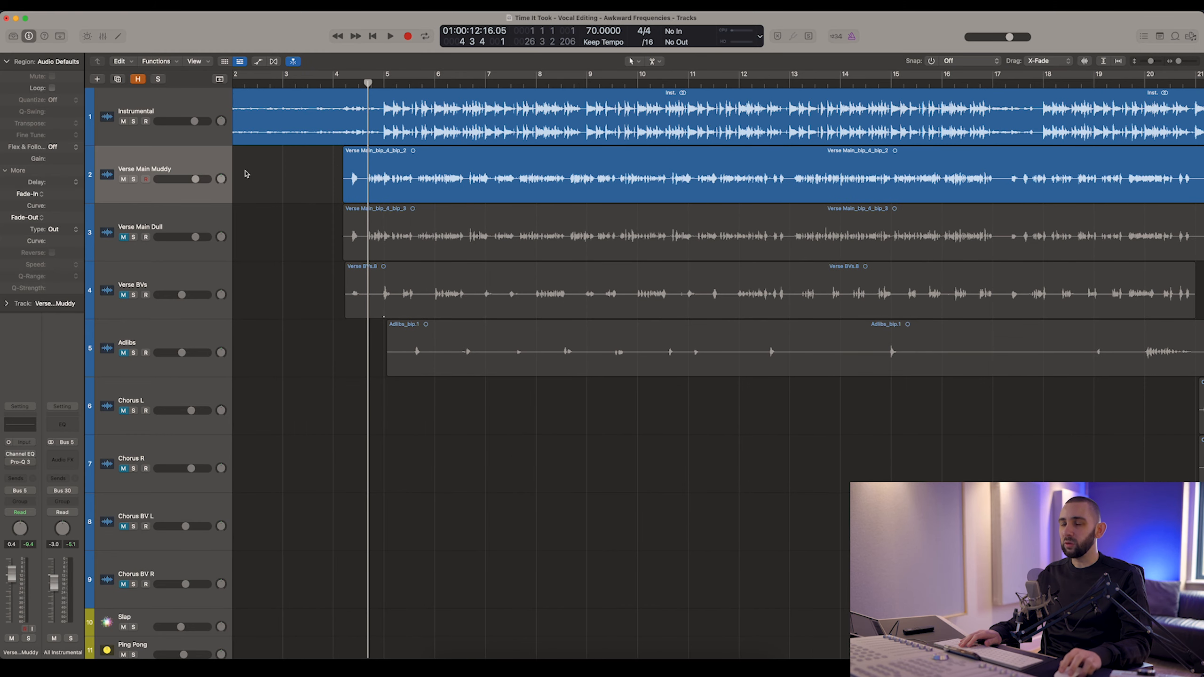
pyautogui.click(133, 178)
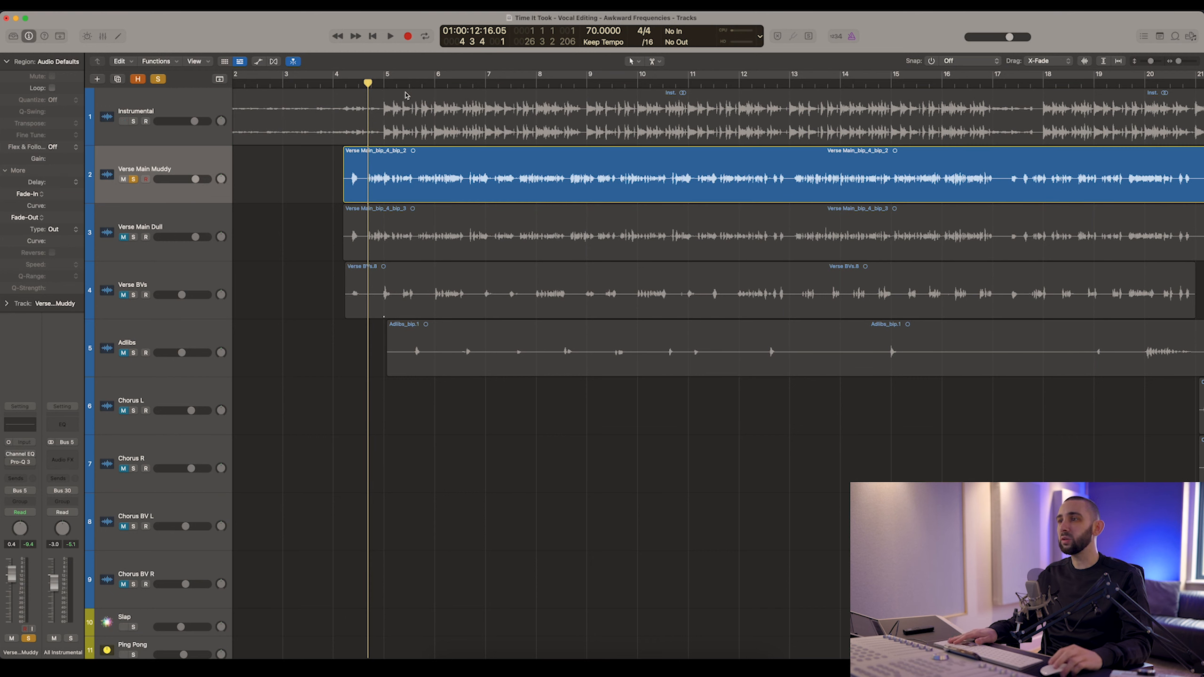
pyautogui.press('space')
pyautogui.scroll(4, 357, 167)
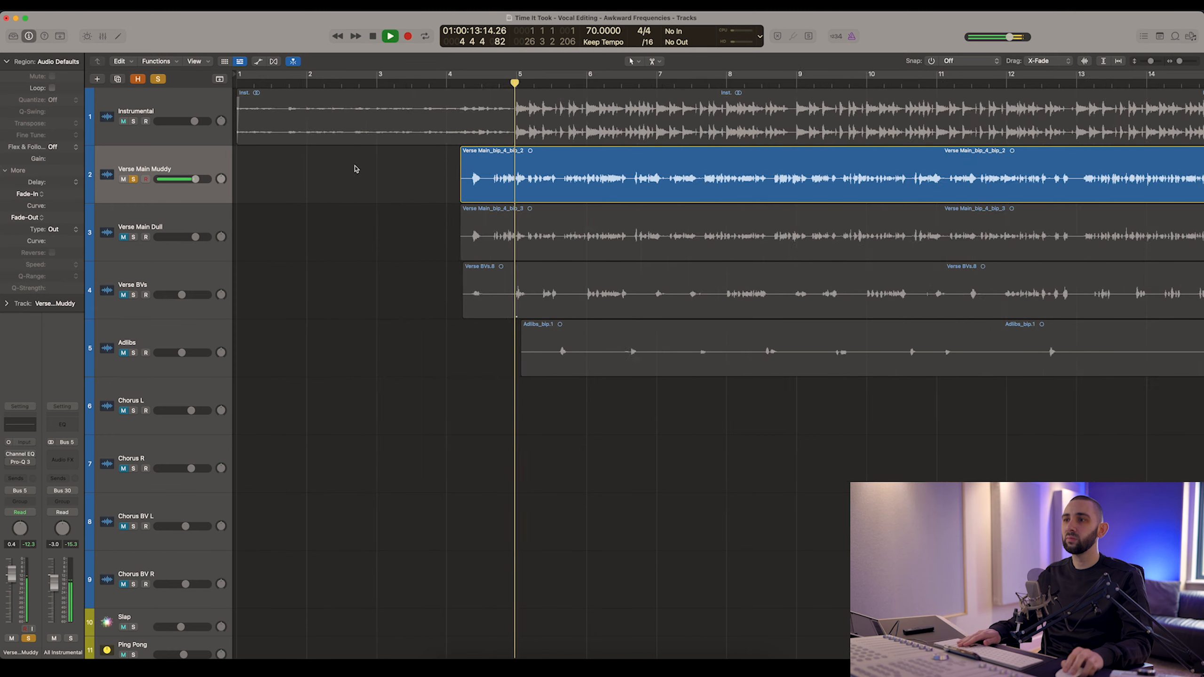
pyautogui.hscroll(3, 358, 167)
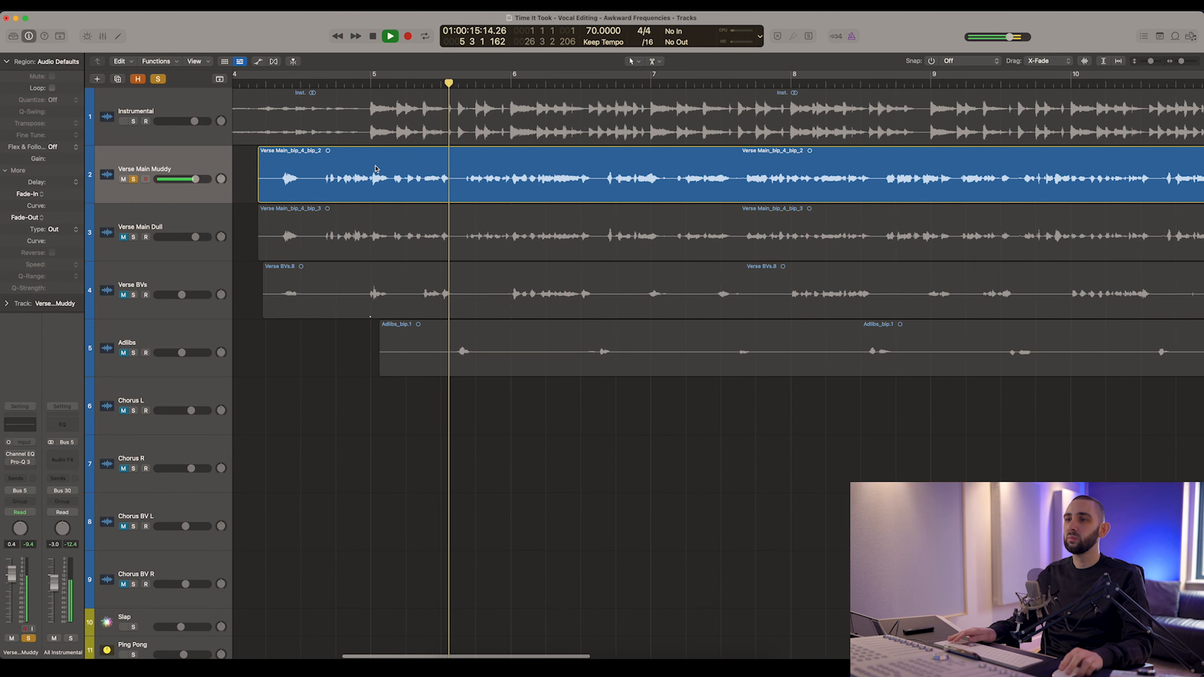
pyautogui.click(320, 85)
pyautogui.press('space')
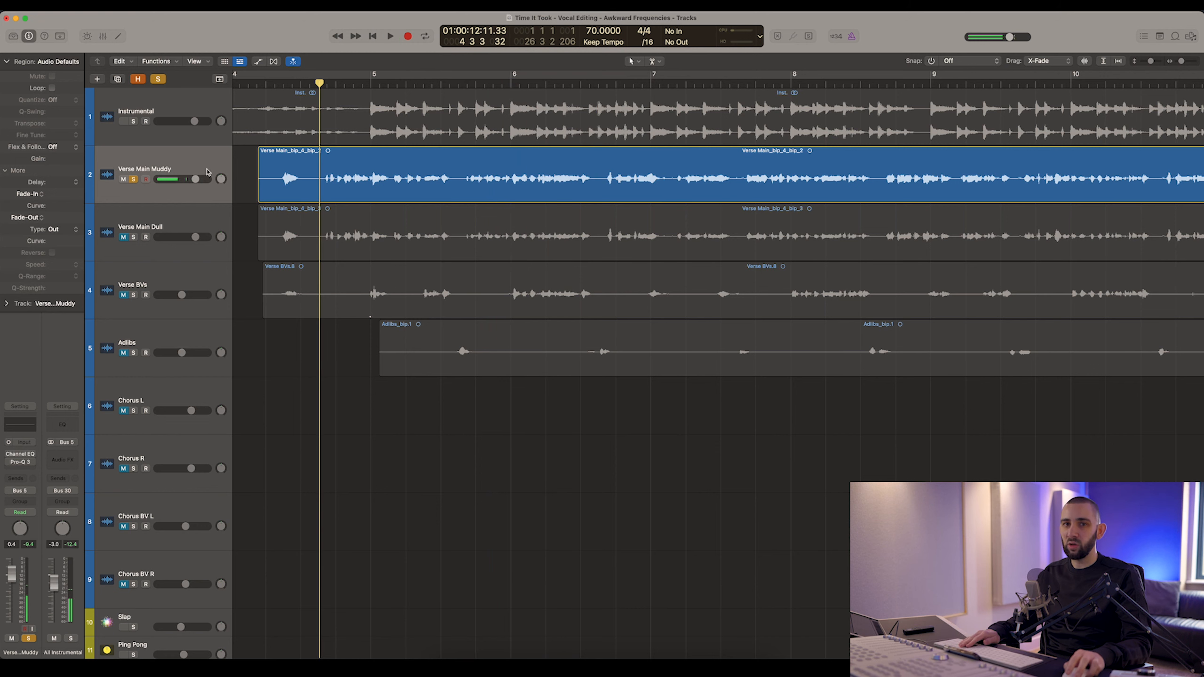
pyautogui.click(201, 167)
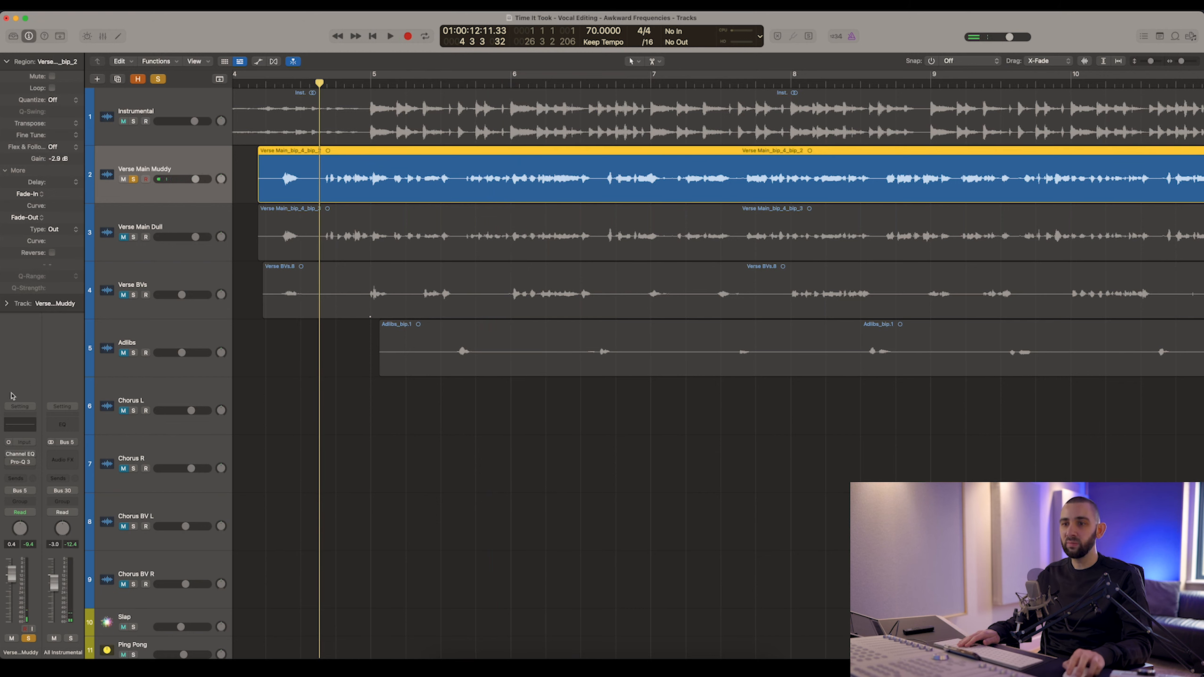
# Open Channel EQ on Verse Main Muddy with its window lower in the arrangement, and close Pro-Q 3 after showing it.
pyautogui.click(20, 456)
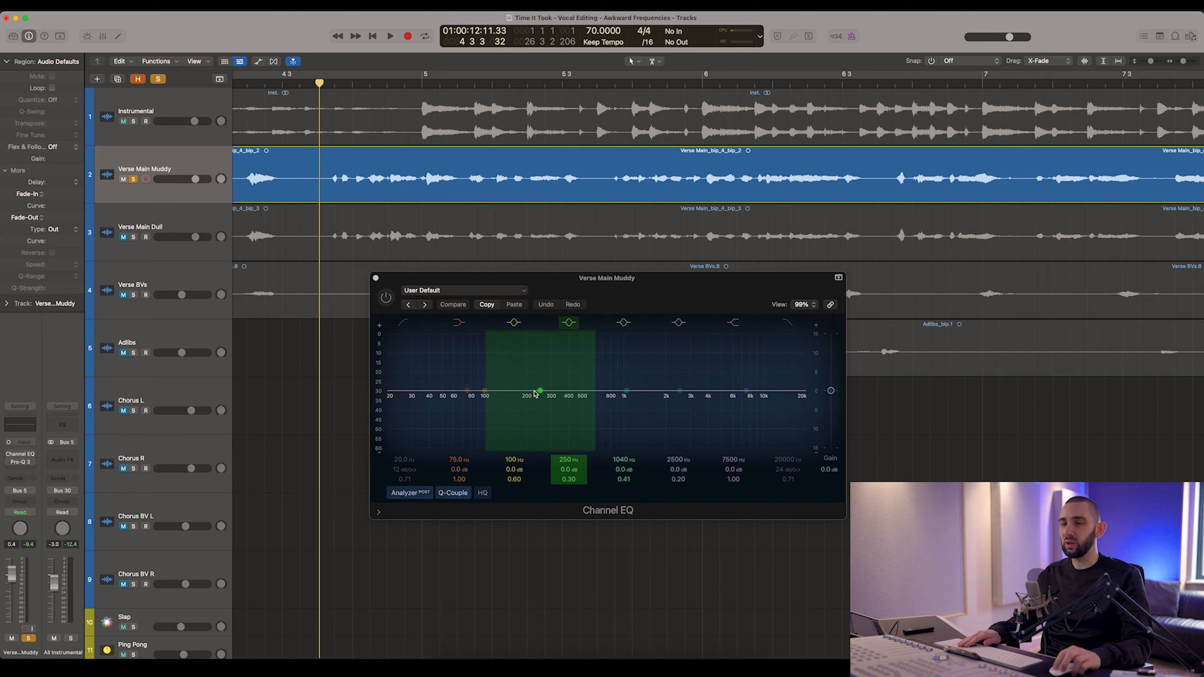
pyautogui.click(415, 283)
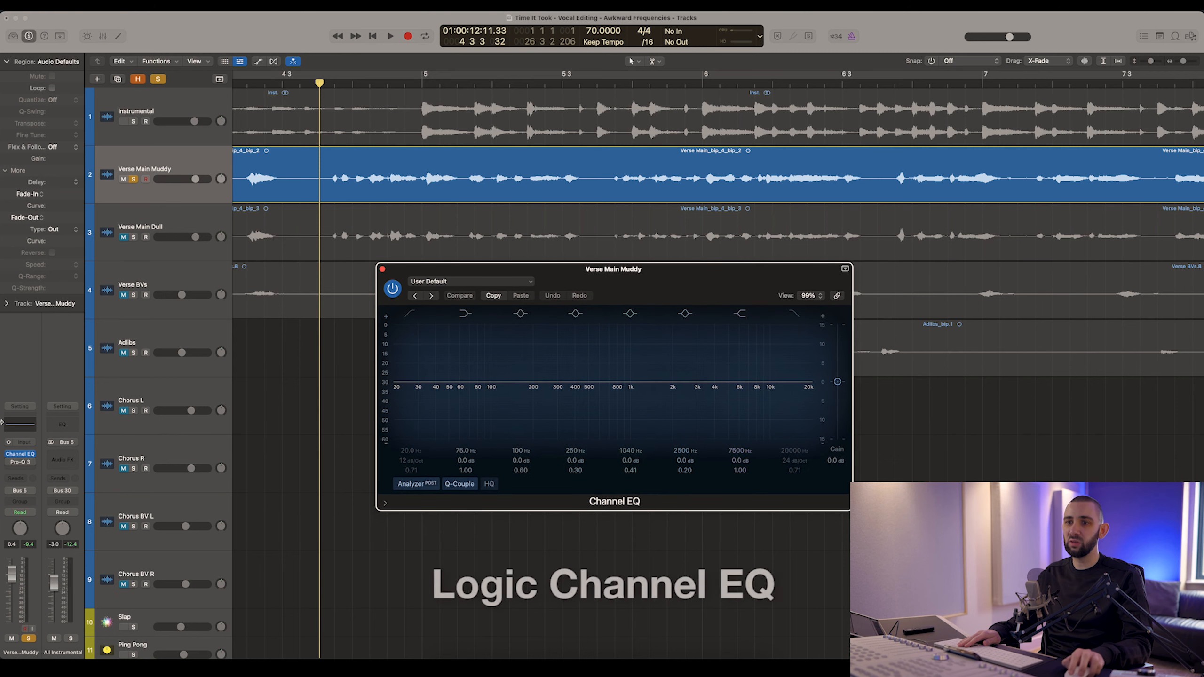
pyautogui.click(19, 462)
pyautogui.moveTo(493, 133); pyautogui.dragTo(657, 132)
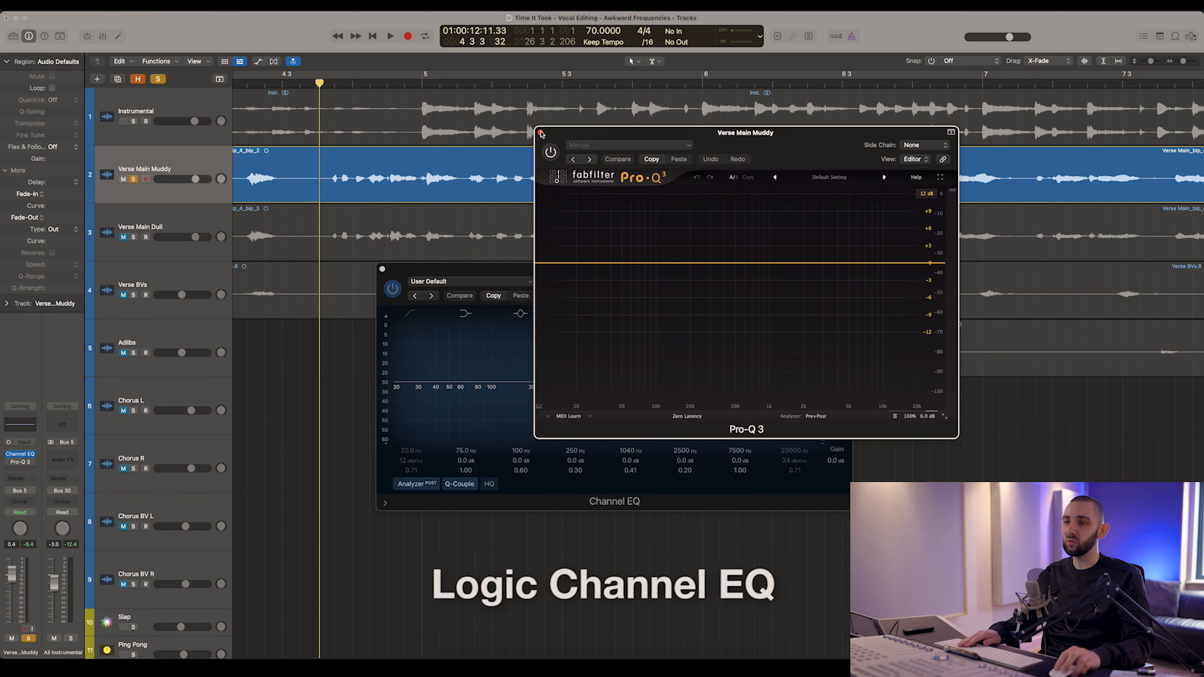
pyautogui.click(541, 134)
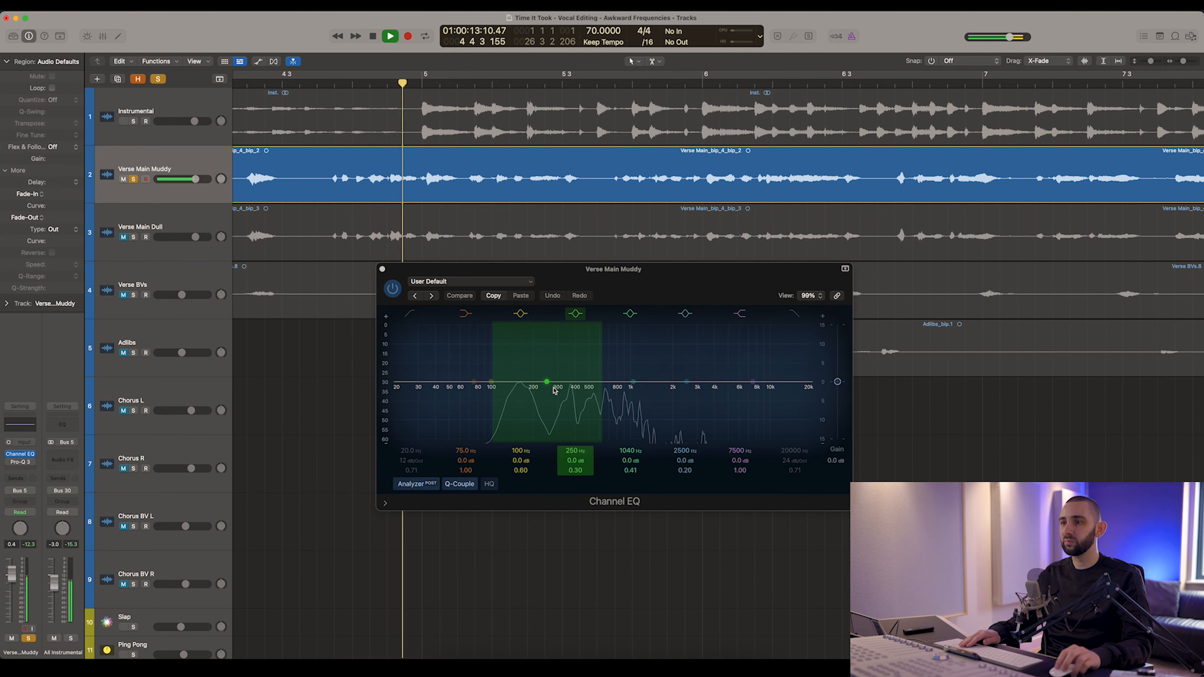
# While the vocal plays, cut the low shelf by 5.9 dB at 53.5 Hz and a mid band by about 7 dB at 155 Hz.
pyautogui.moveTo(546, 385); pyautogui.dragTo(521, 416)
pyautogui.moveTo(473, 382); pyautogui.dragTo(453, 392)
pyautogui.moveTo(522, 416); pyautogui.dragTo(516, 418)
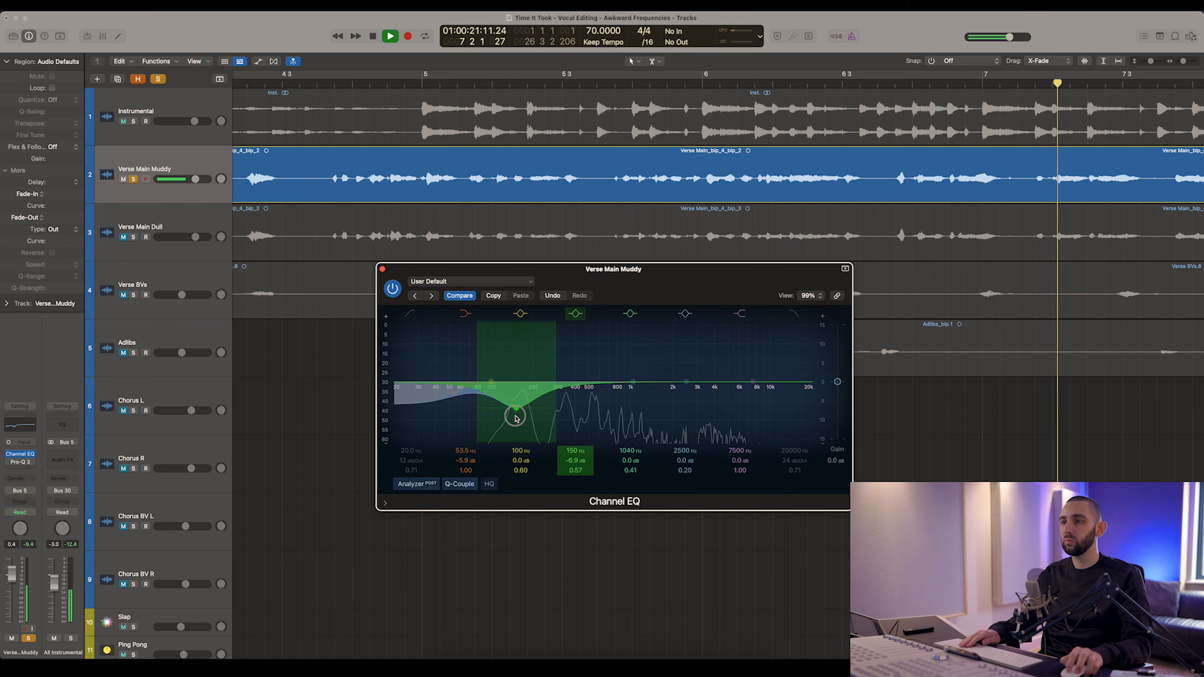
pyautogui.moveTo(475, 269); pyautogui.dragTo(464, 261)
pyautogui.moveTo(509, 402); pyautogui.dragTo(513, 404)
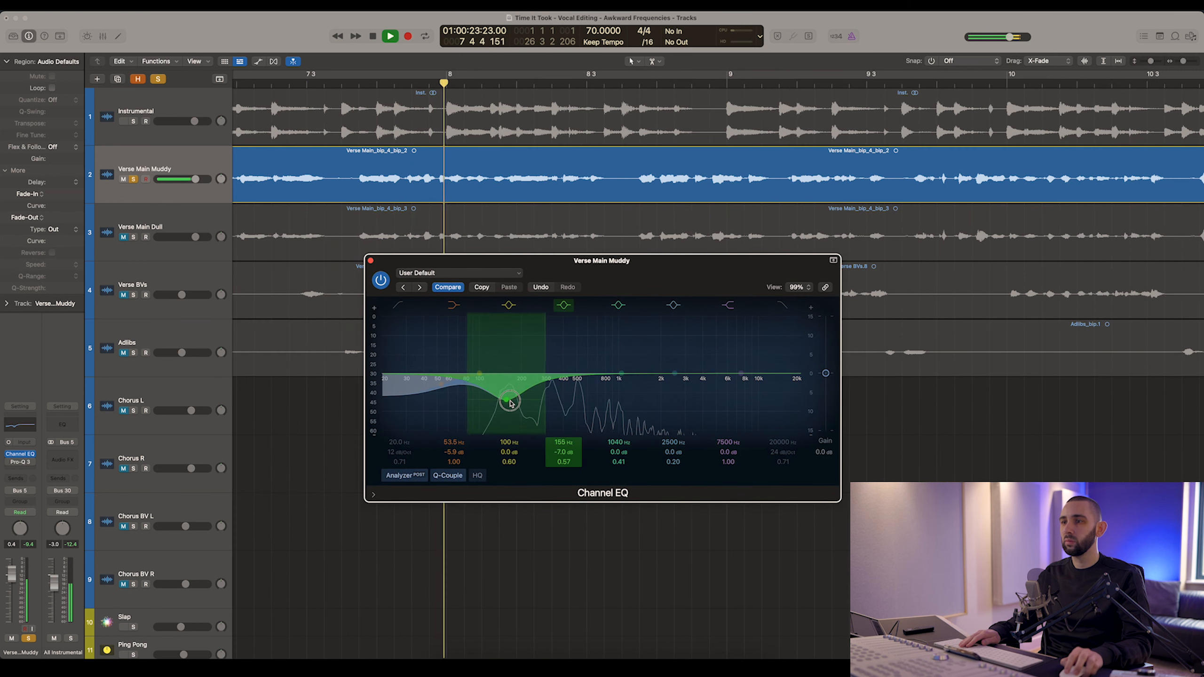
# Bypass Channel EQ, stop playback, close the plug-in window and return the playhead to just before the vocal phrase in bar 4.
pyautogui.click(380, 280)
pyautogui.press('space')
pyautogui.click(372, 261)
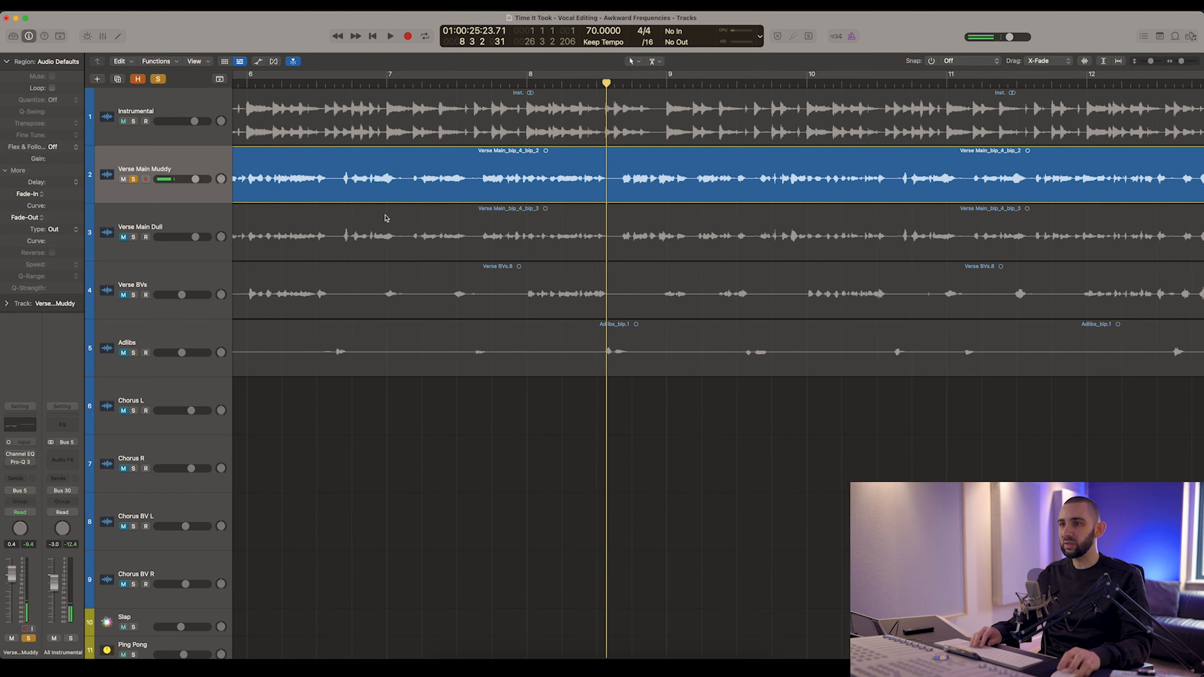
pyautogui.press('super+Left')
pyautogui.press('super+Left')
pyautogui.hscroll(-3, 322, 92)
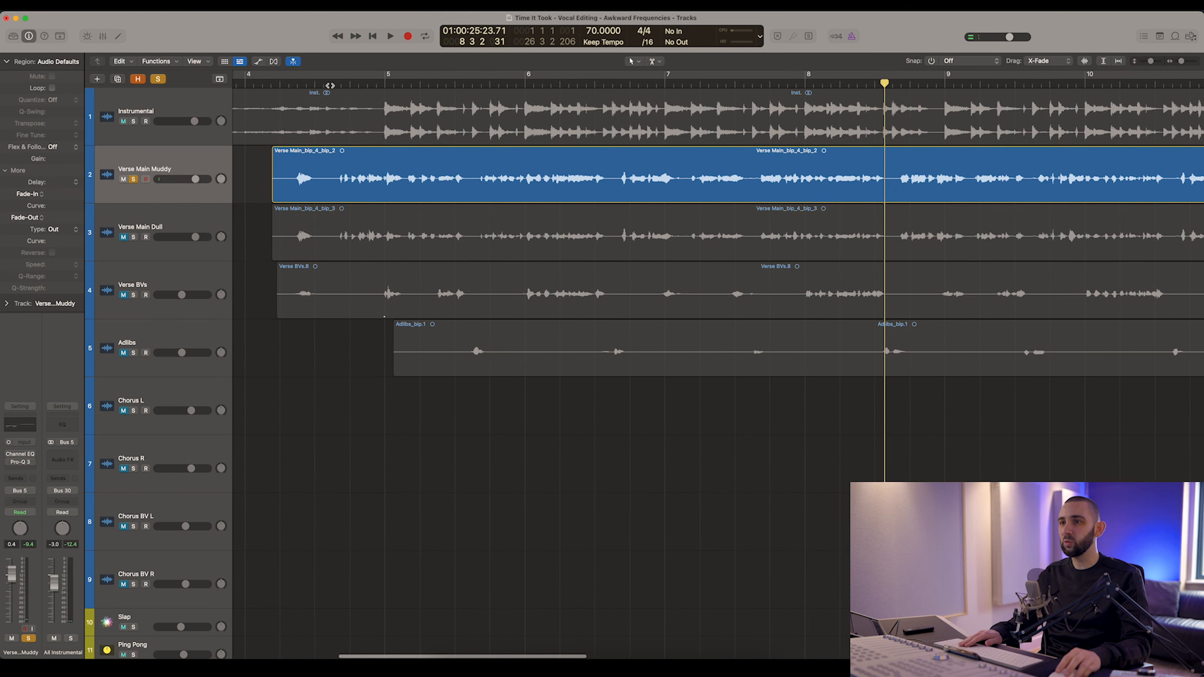
pyautogui.click(332, 83)
# Open the Pro-Q 3 insert on Verse Main Muddy, reposition its window and play the vocal from bar 4.
pyautogui.click(24, 468)
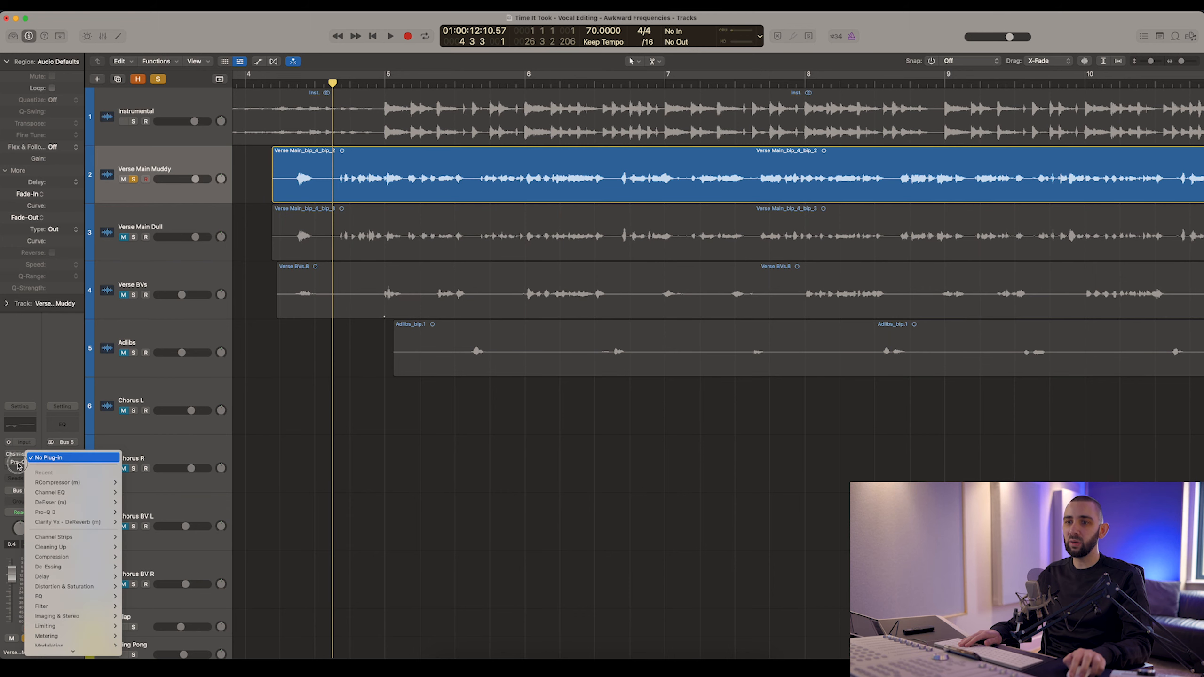
pyautogui.click(21, 463)
pyautogui.click(21, 463)
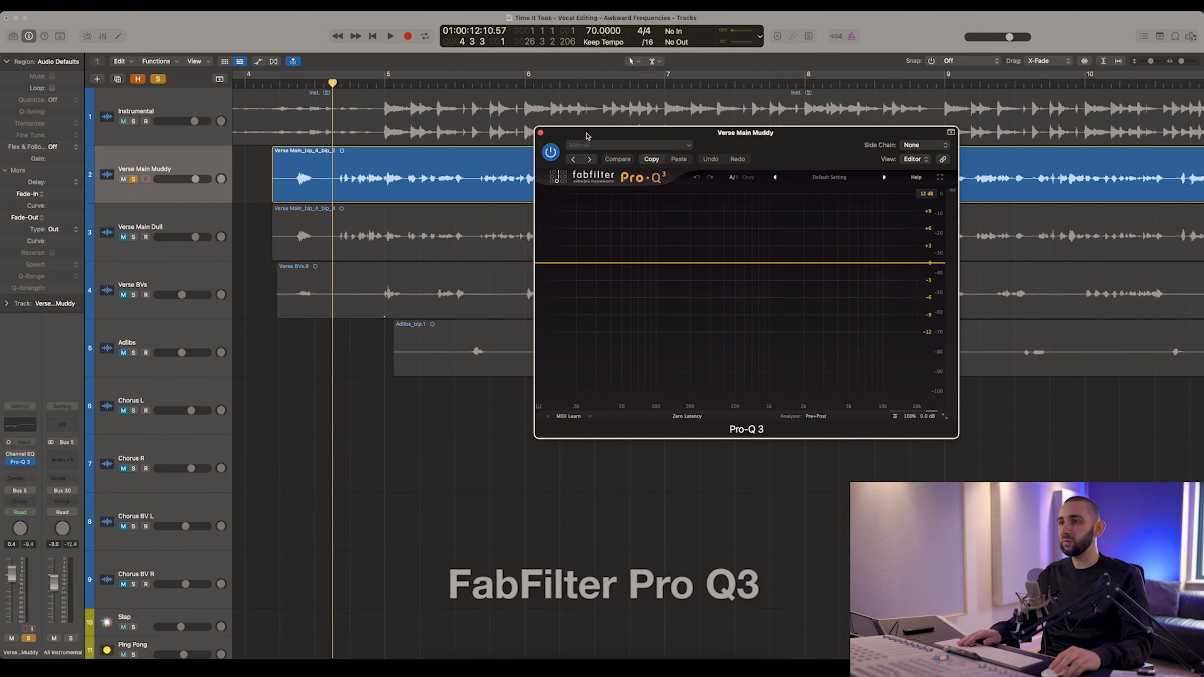
pyautogui.moveTo(560, 154); pyautogui.dragTo(417, 172)
pyautogui.press('space')
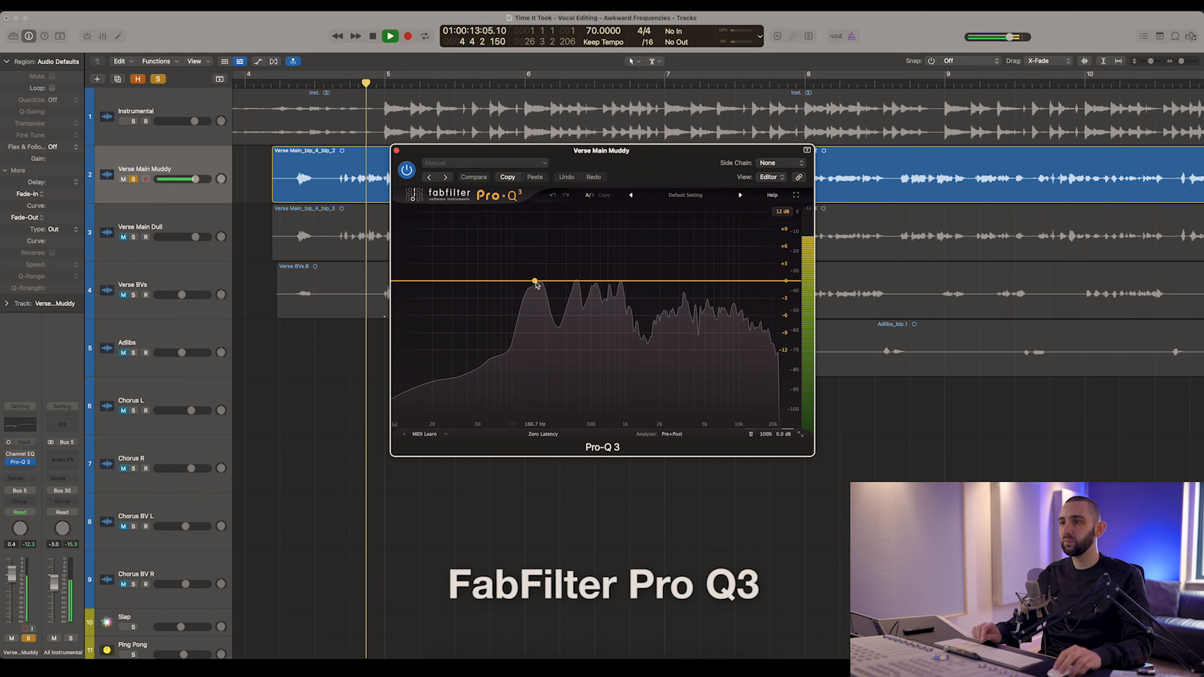
# In Pro-Q 3, add bell cuts of about -4.9 dB at 162 Hz and about -2.7 dB at 39 Hz, auditioning the first band.
pyautogui.moveTo(538, 284); pyautogui.dragTo(534, 303)
pyautogui.scroll(2, 532, 303)
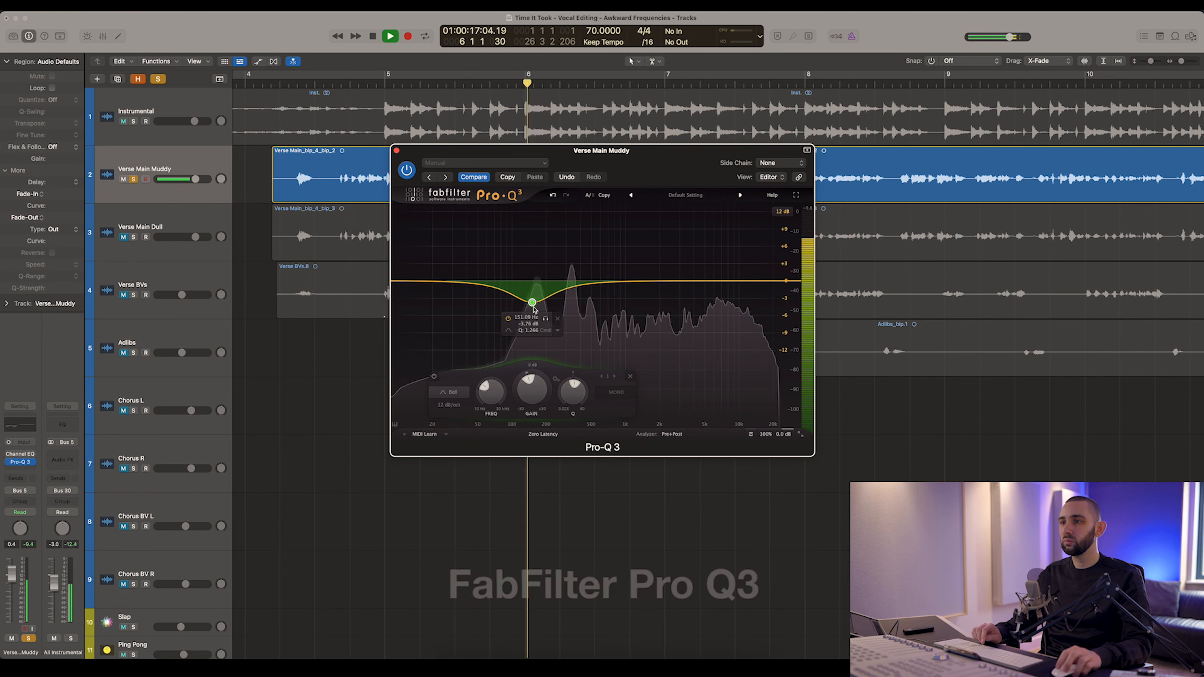
pyautogui.click(547, 321)
pyautogui.moveTo(546, 321)
pyautogui.mouseDown()
pyautogui.moveTo(571, 322)
pyautogui.moveTo(535, 309)
pyautogui.mouseUp()
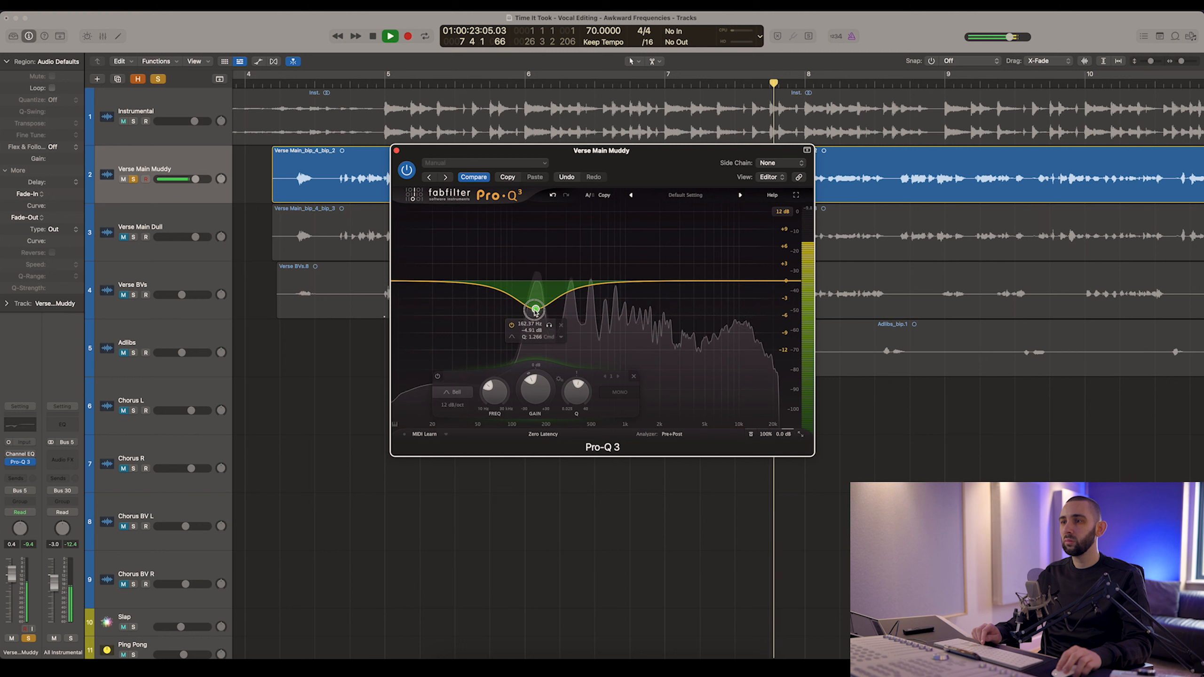
pyautogui.doubleClick(467, 295)
pyautogui.moveTo(467, 298); pyautogui.dragTo(466, 301)
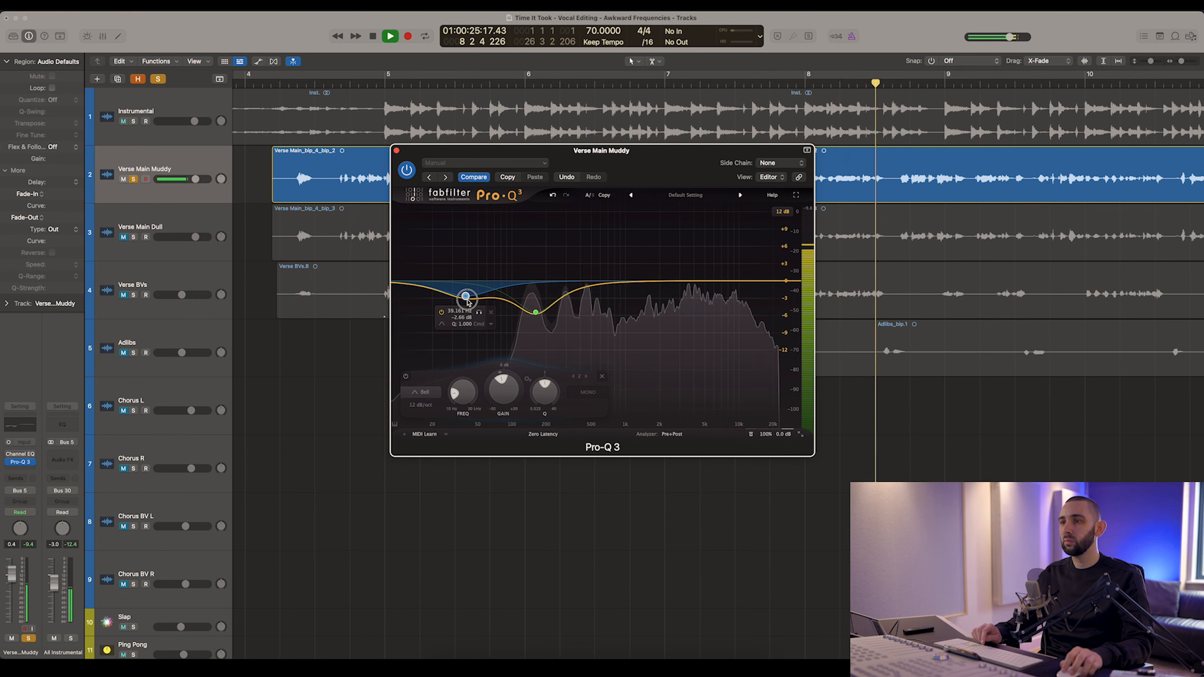
# Compare the vocal with Pro-Q 3 on and off, stop playback, leave the plug-in bypassed and close its window with the full arrangement in view.
pyautogui.click(408, 171)
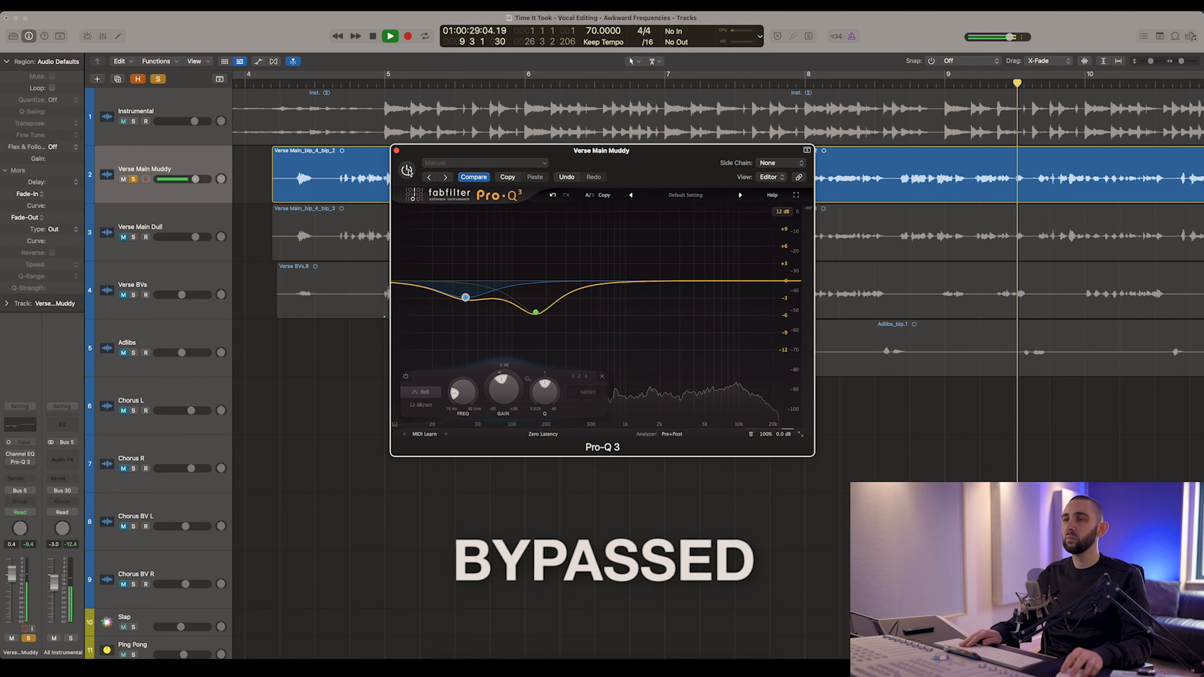
pyautogui.click(408, 171)
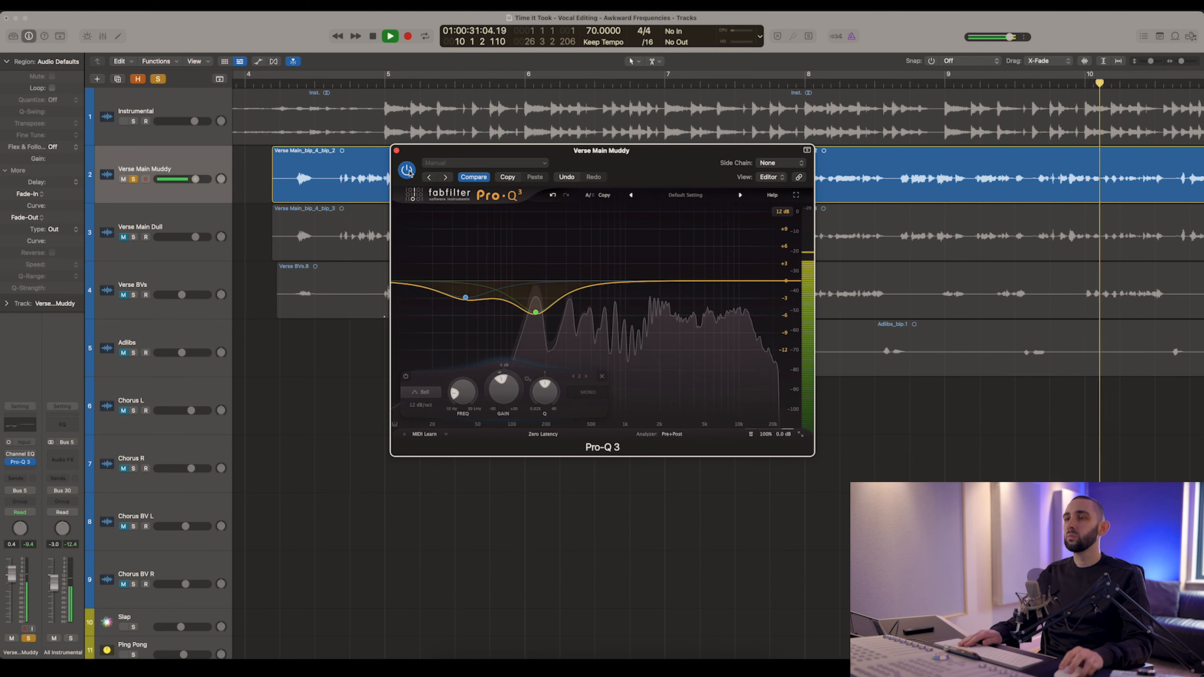
pyautogui.press('super+Left')
pyautogui.press('super+Left')
pyautogui.press('super+Left')
pyautogui.press('space')
pyautogui.click(407, 169)
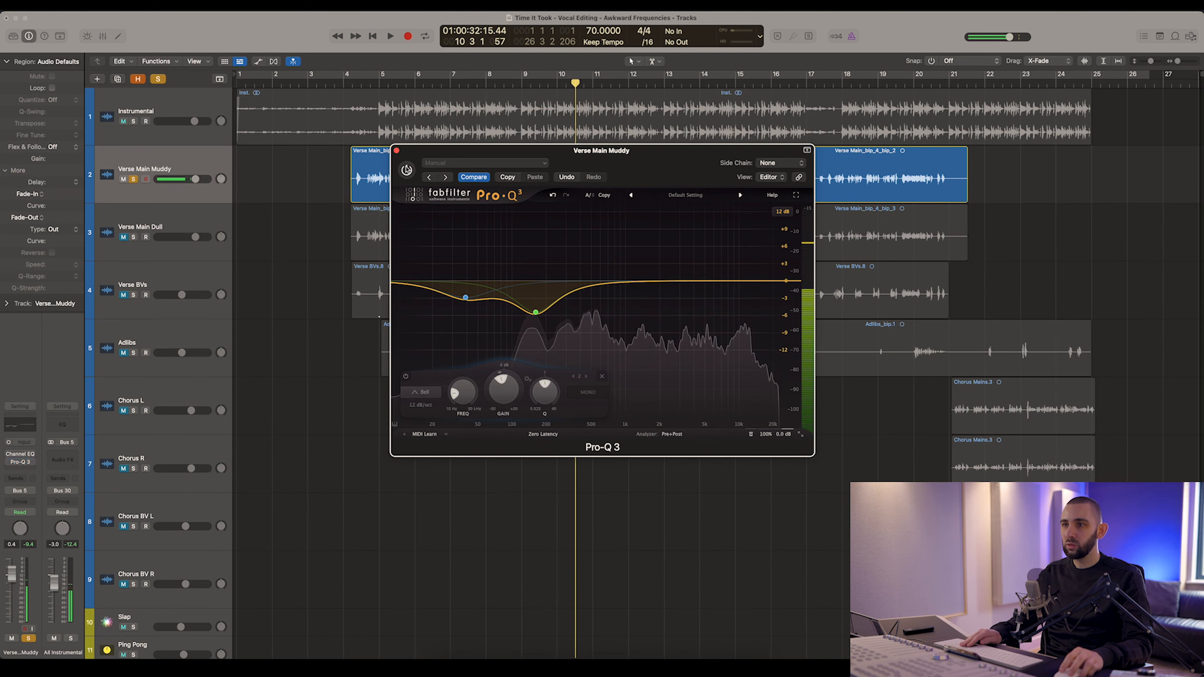
pyautogui.click(397, 151)
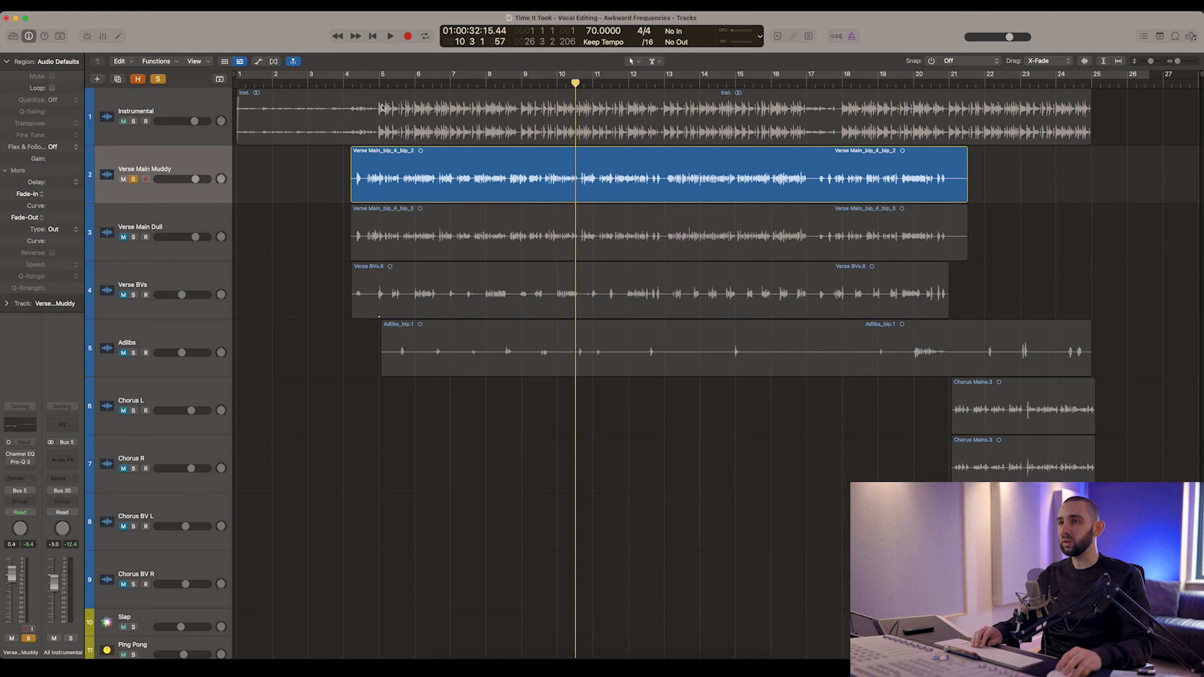
# Solo Verse Main Dull in place of the muddy track, listen to it from bar 13, stop and return the playhead to bar 13.
pyautogui.moveTo(381, 80); pyautogui.dragTo(368, 80)
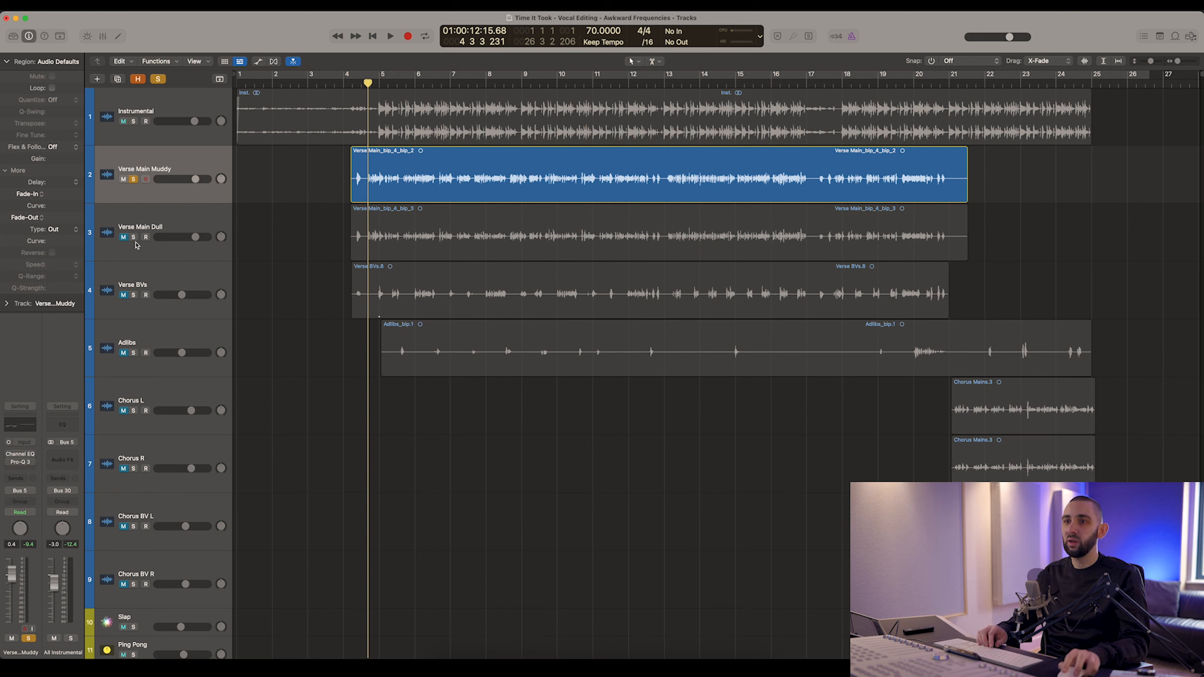
pyautogui.click(134, 237)
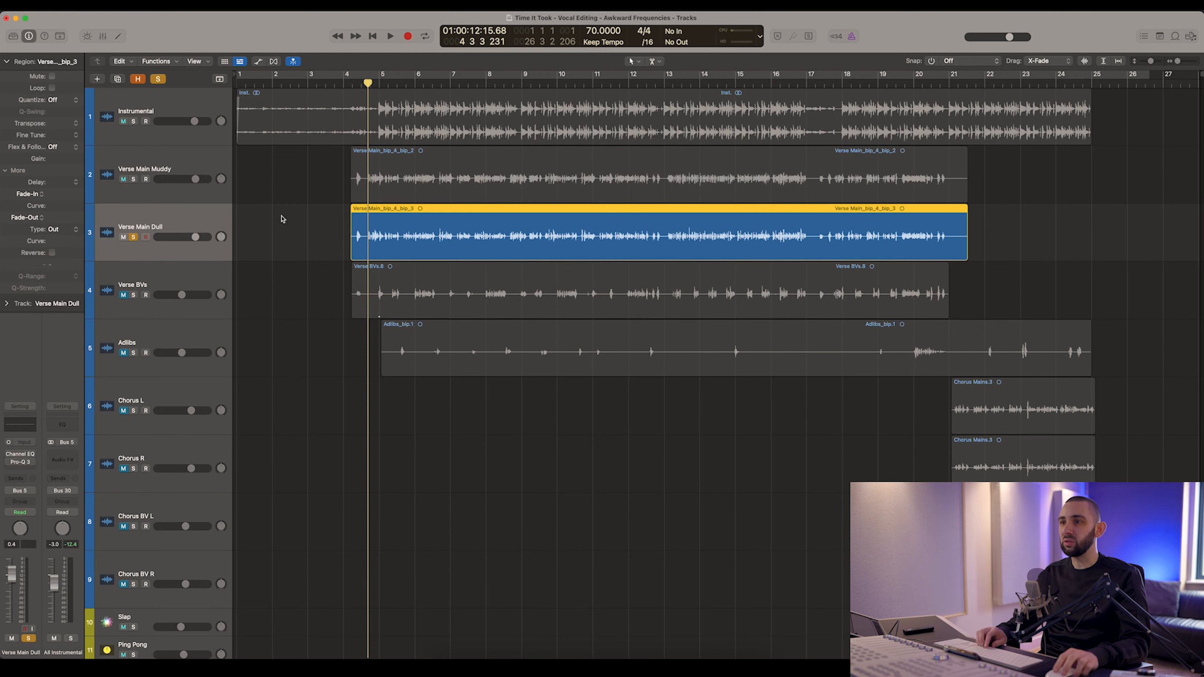
pyautogui.moveTo(369, 84); pyautogui.dragTo(664, 101)
pyautogui.press('space')
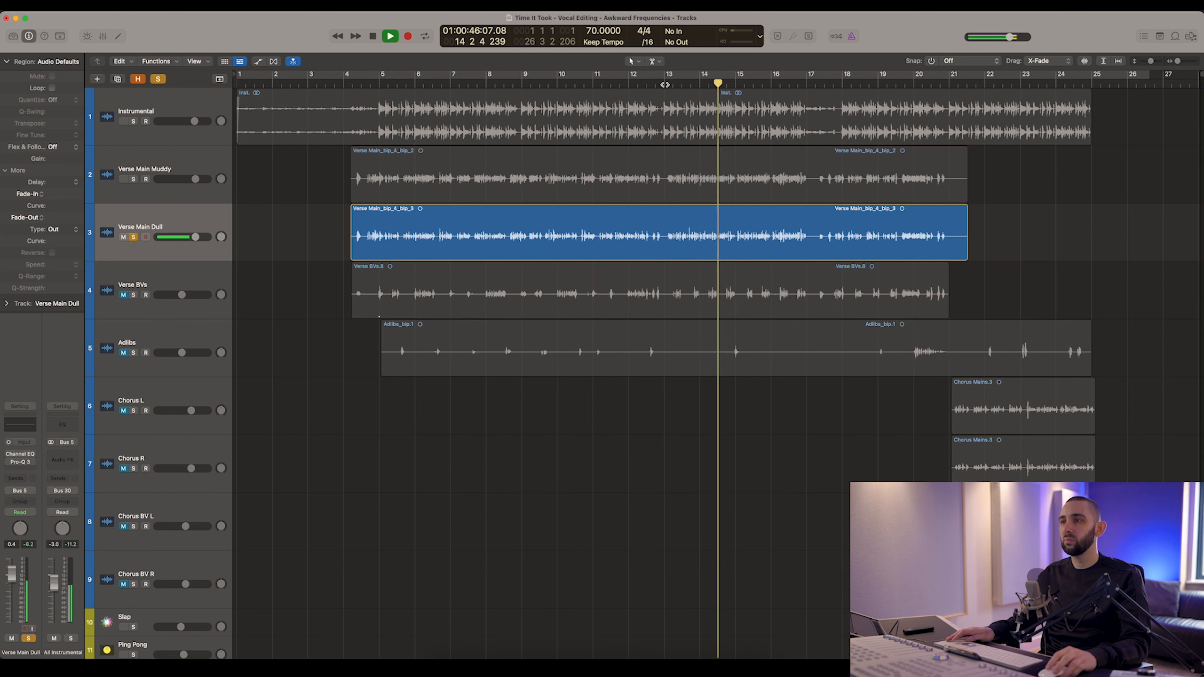
pyautogui.press('space')
pyautogui.click(663, 84)
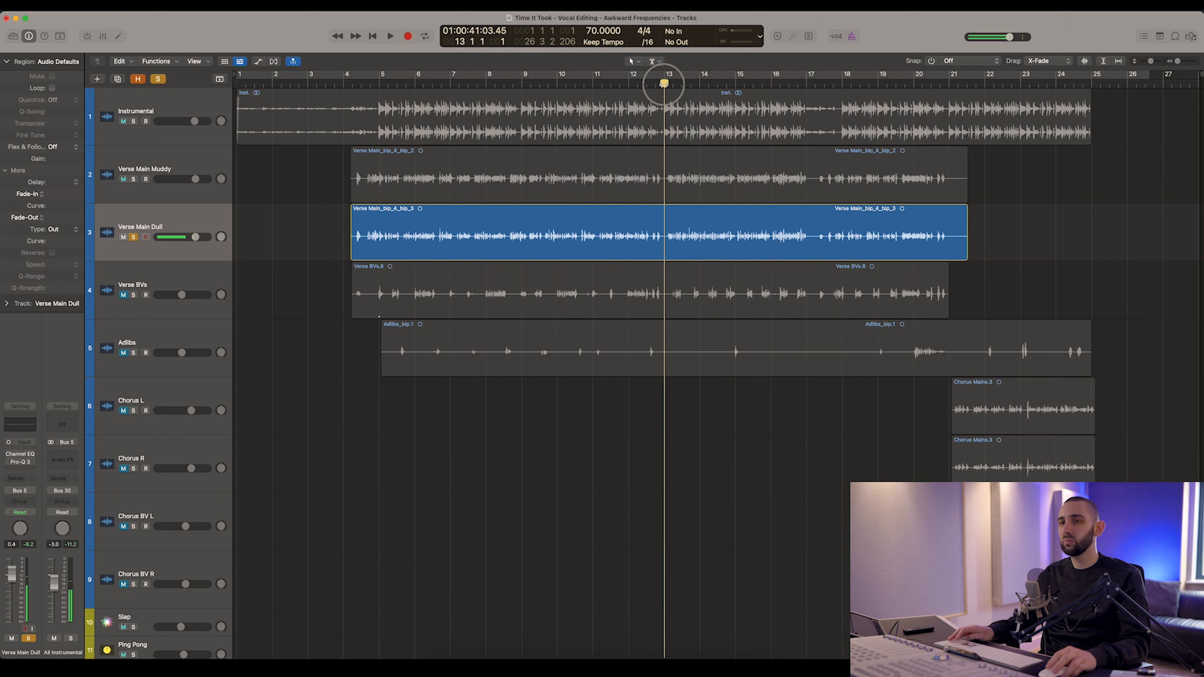
# In Verse Main Dull's Channel EQ, set the low shelf to -10.1 dB at 86.5 Hz and the high shelf to +6.2 dB at 2960 Hz.
pyautogui.click(21, 457)
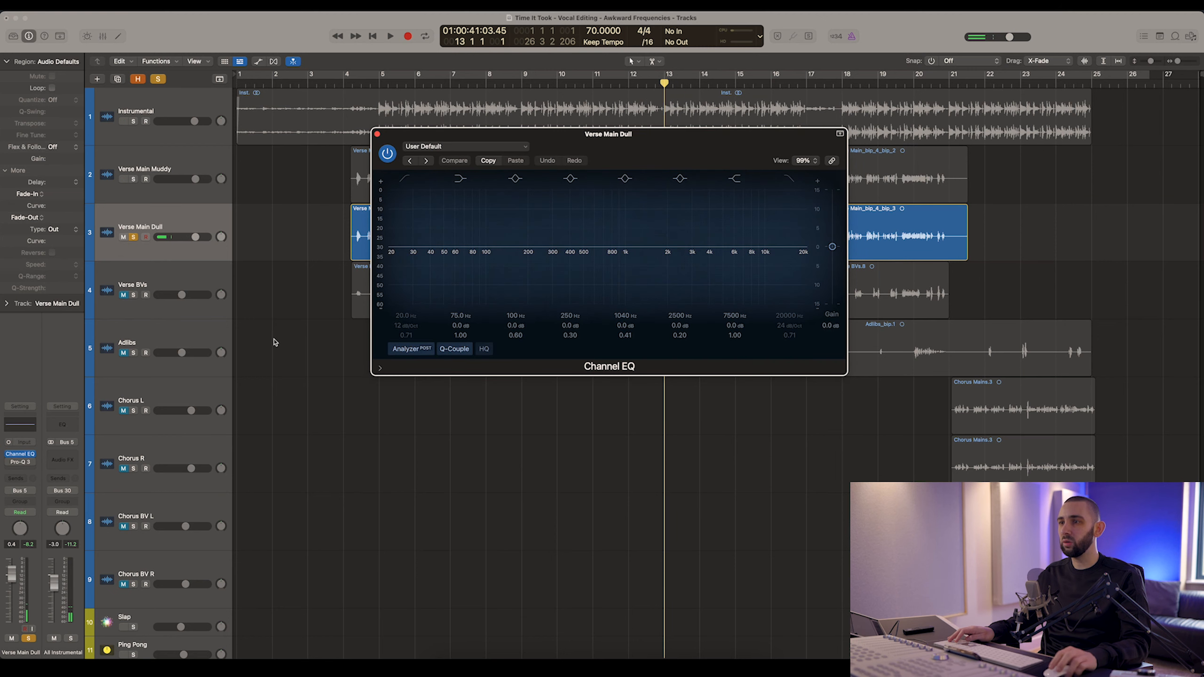
pyautogui.moveTo(681, 139); pyautogui.dragTo(607, 255)
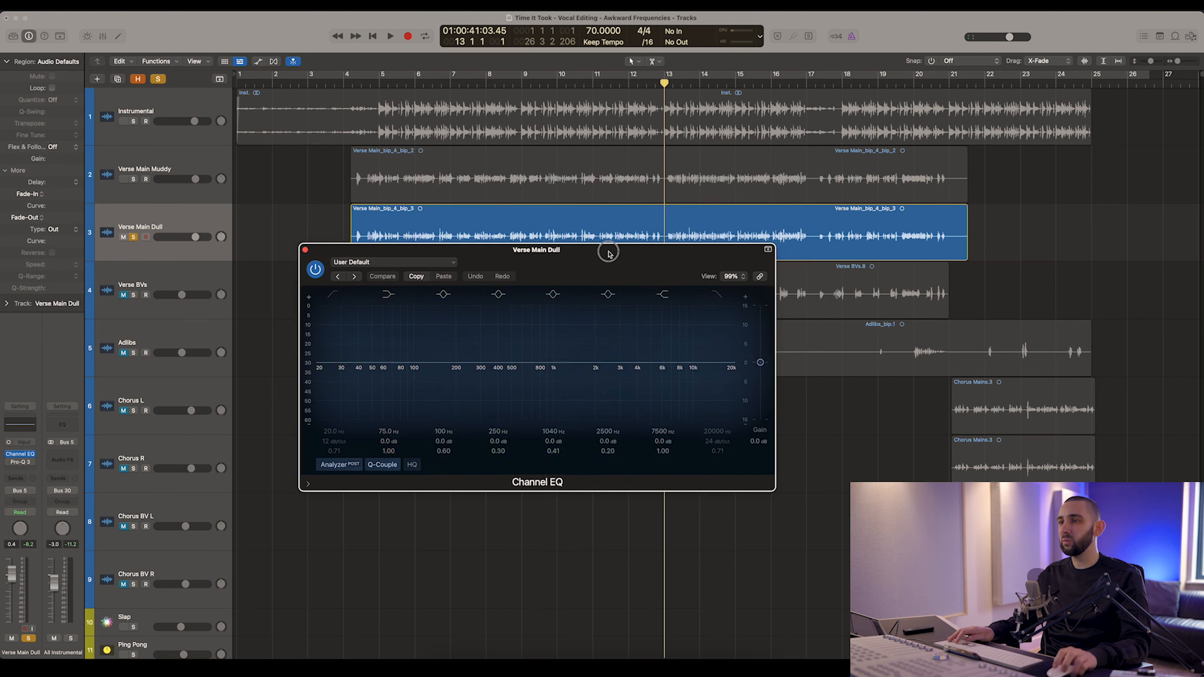
pyautogui.moveTo(611, 355); pyautogui.dragTo(619, 326)
pyautogui.moveTo(345, 363); pyautogui.dragTo(355, 415)
pyautogui.moveTo(656, 389); pyautogui.dragTo(655, 387)
# Compare the dull vocal with Channel EQ off and on, leave it on, stop playback and close the plug-in window.
pyautogui.click(314, 270)
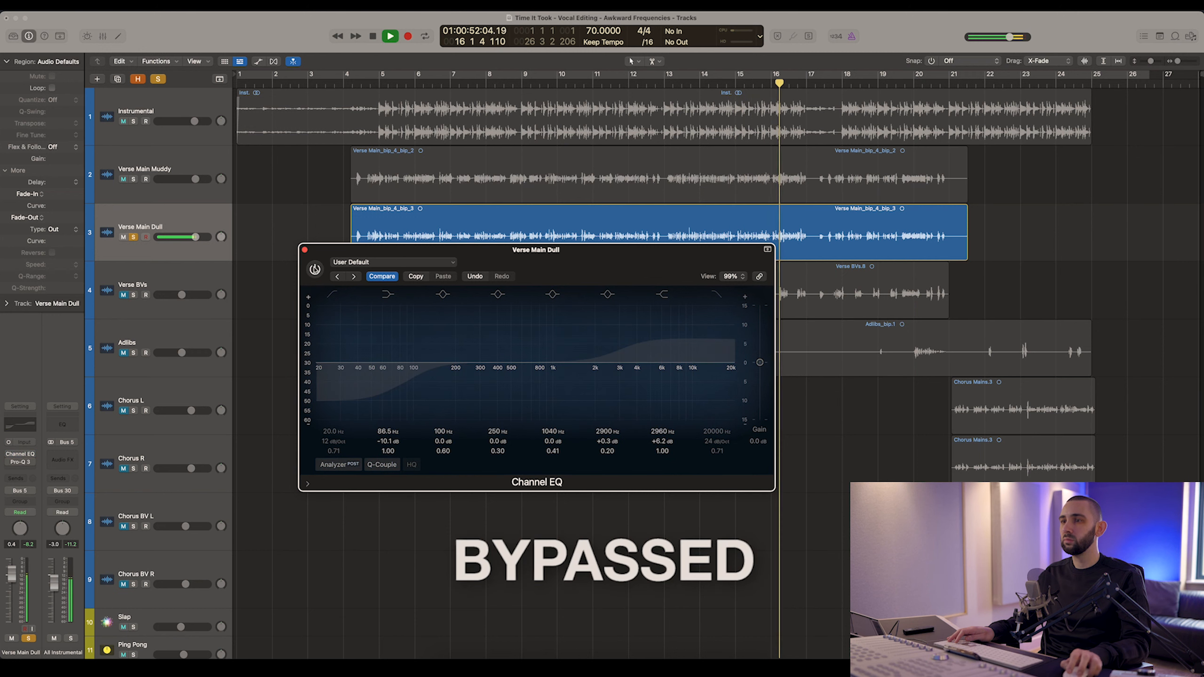
pyautogui.click(315, 270)
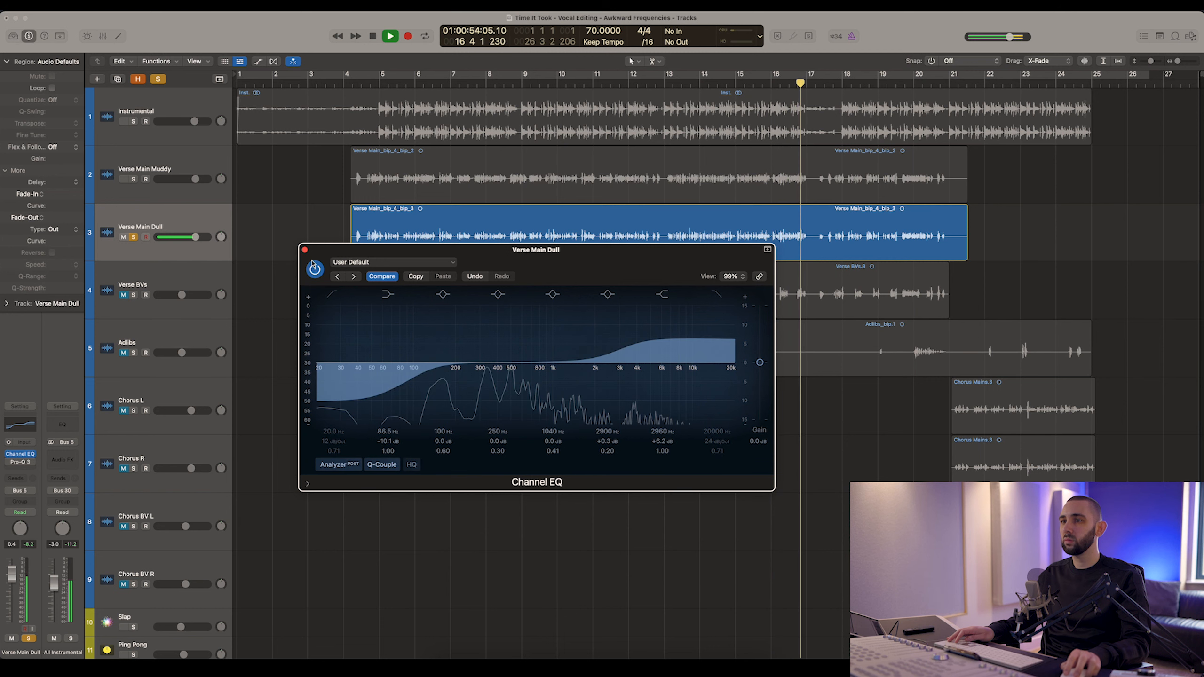
pyautogui.press('space')
pyautogui.click(304, 250)
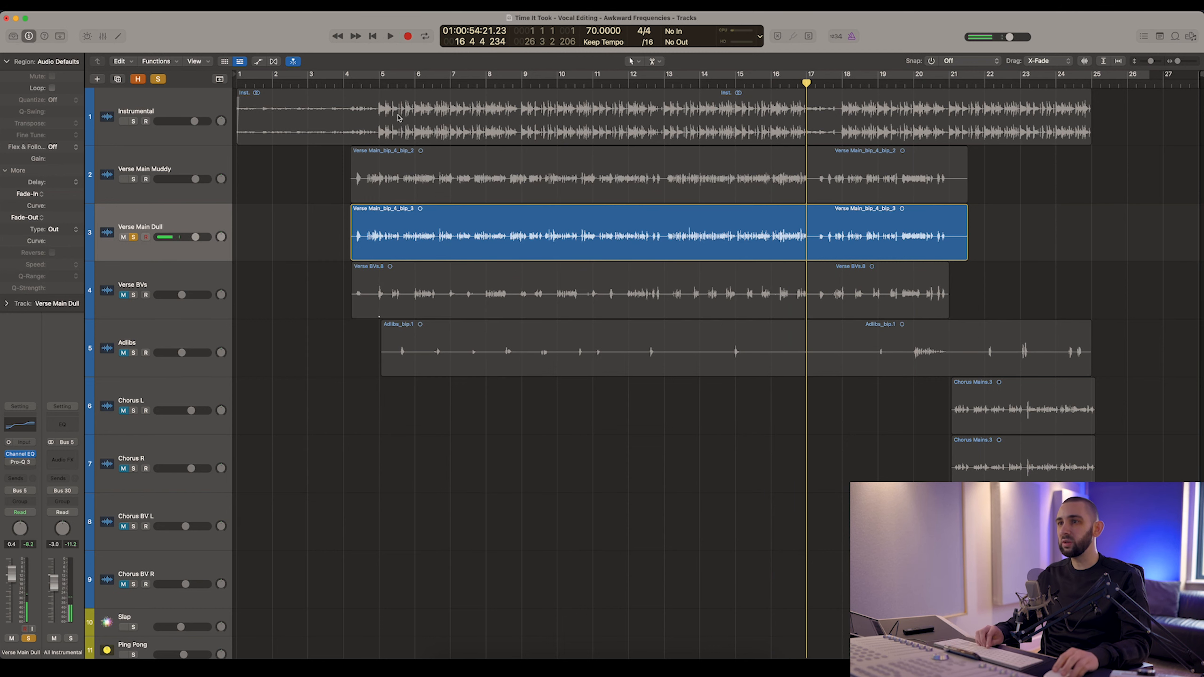
# Return the playhead to bar 4, replace Verse Main Dull's Pro-Q 3 insert with Vitamin (m) and move its window below the track.
pyautogui.click(367, 84)
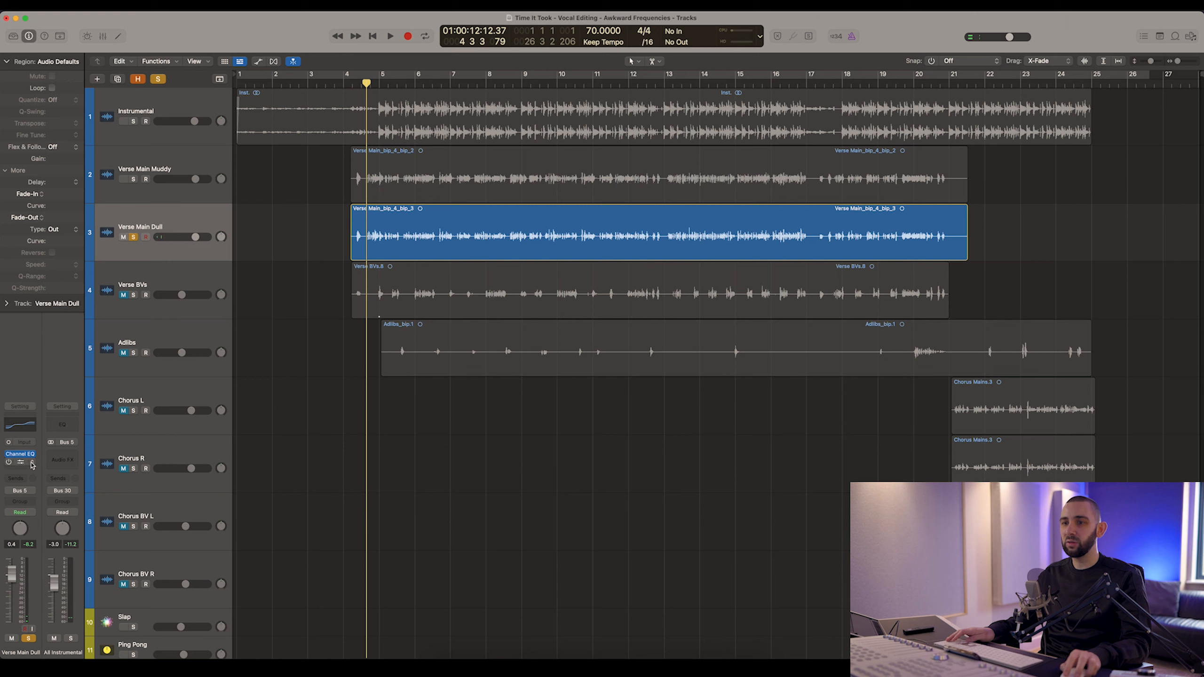
pyautogui.click(33, 464)
pyautogui.moveTo(95, 525)
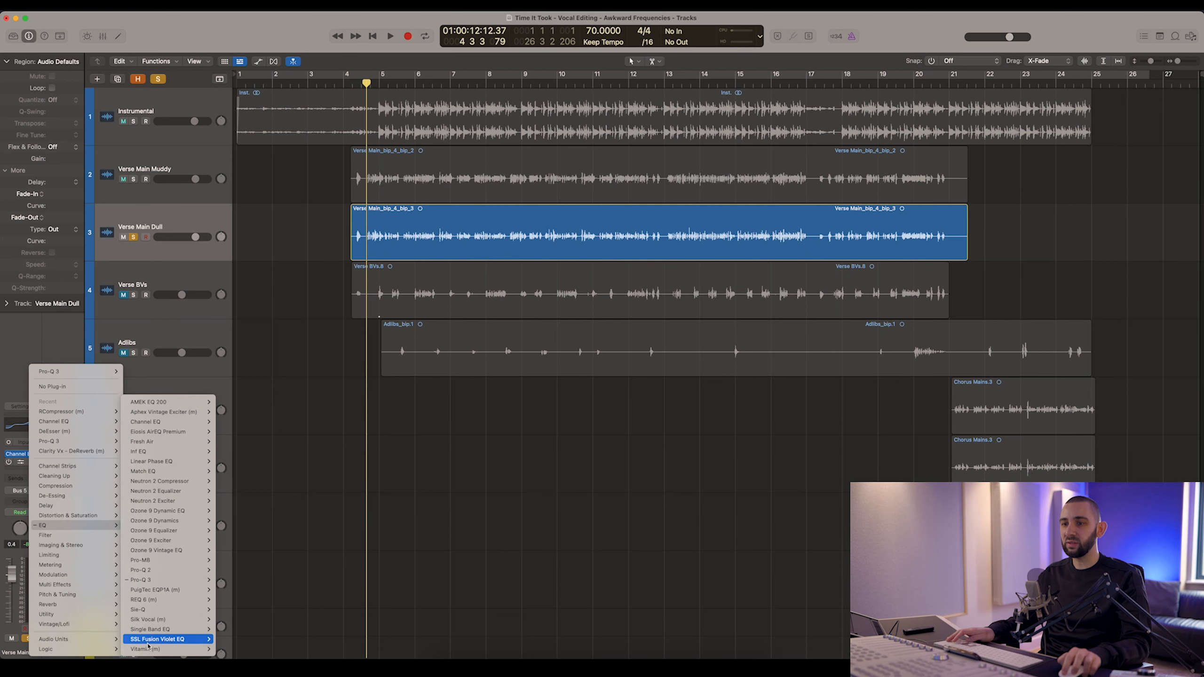
pyautogui.click(147, 649)
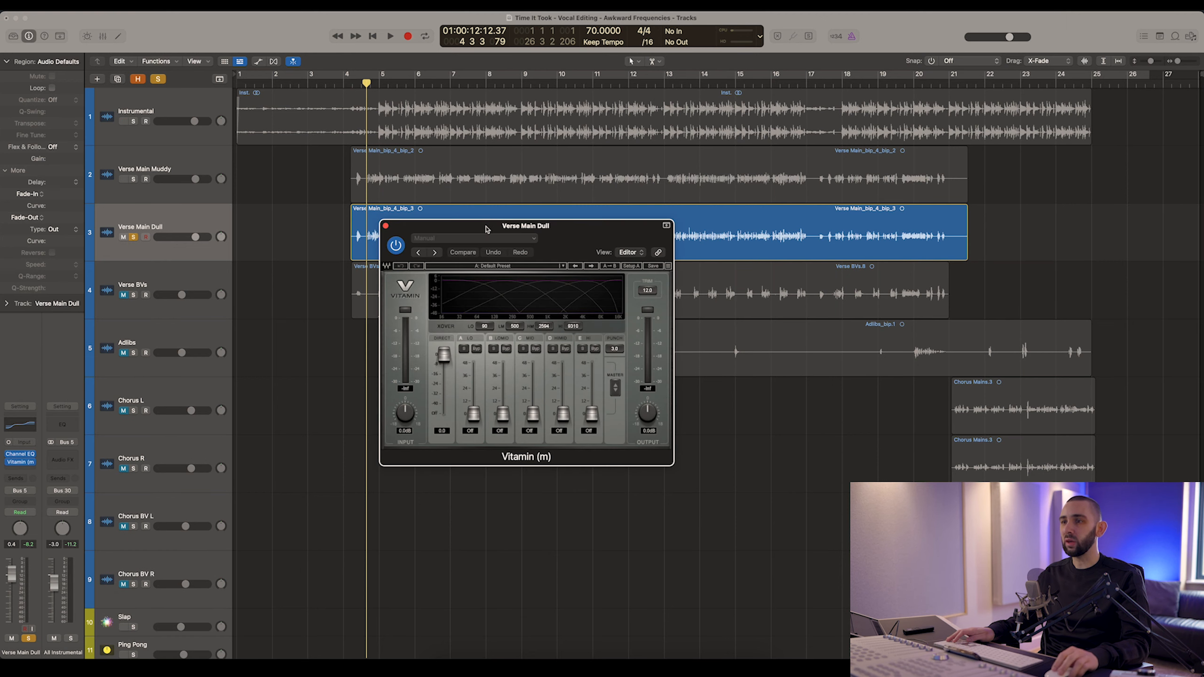
pyautogui.moveTo(574, 229); pyautogui.dragTo(554, 275)
# Play from bar 13 with Channel EQ bypassed, raise Vitamin's high band to 28.0, high-mid to 20.0 and the mid band slightly, and return to bar 13.
pyautogui.click(659, 84)
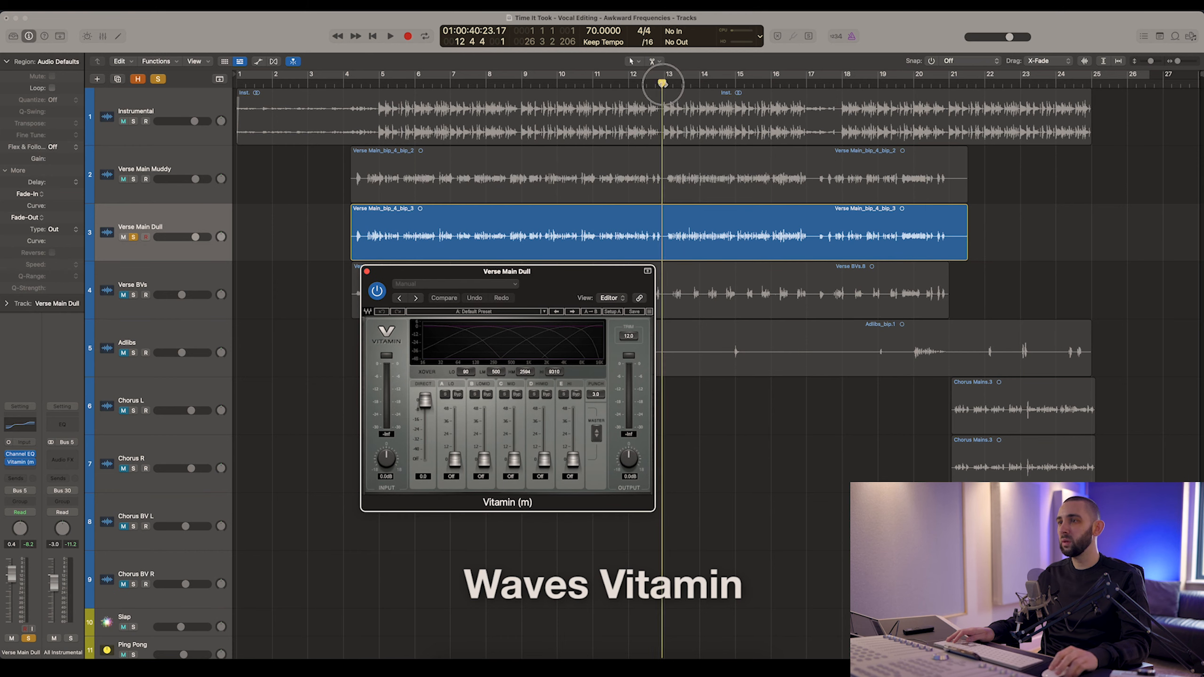
pyautogui.press('space')
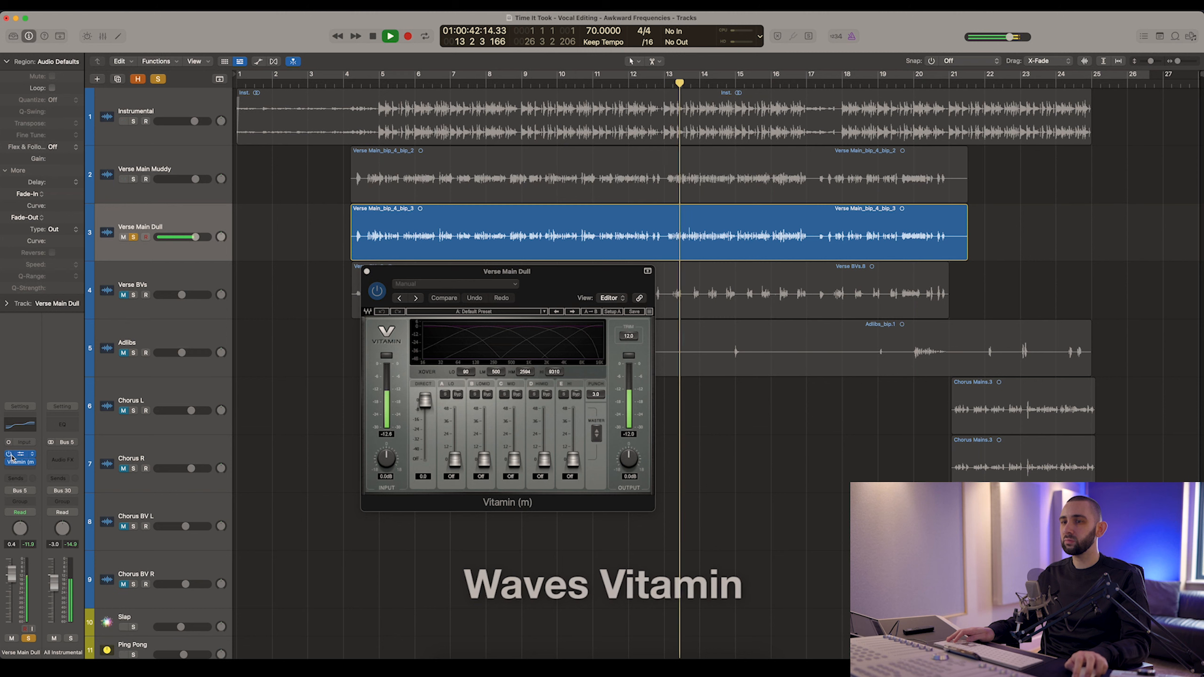
pyautogui.moveTo(575, 463); pyautogui.dragTo(573, 438)
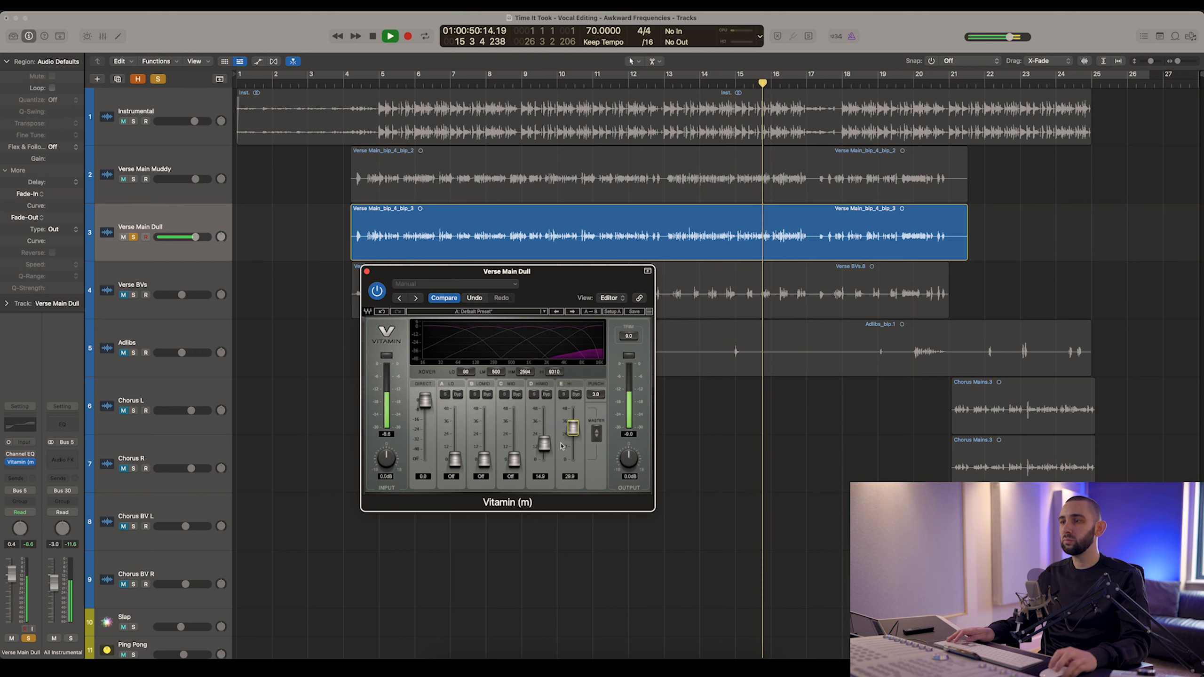
pyautogui.moveTo(544, 444); pyautogui.dragTo(515, 454)
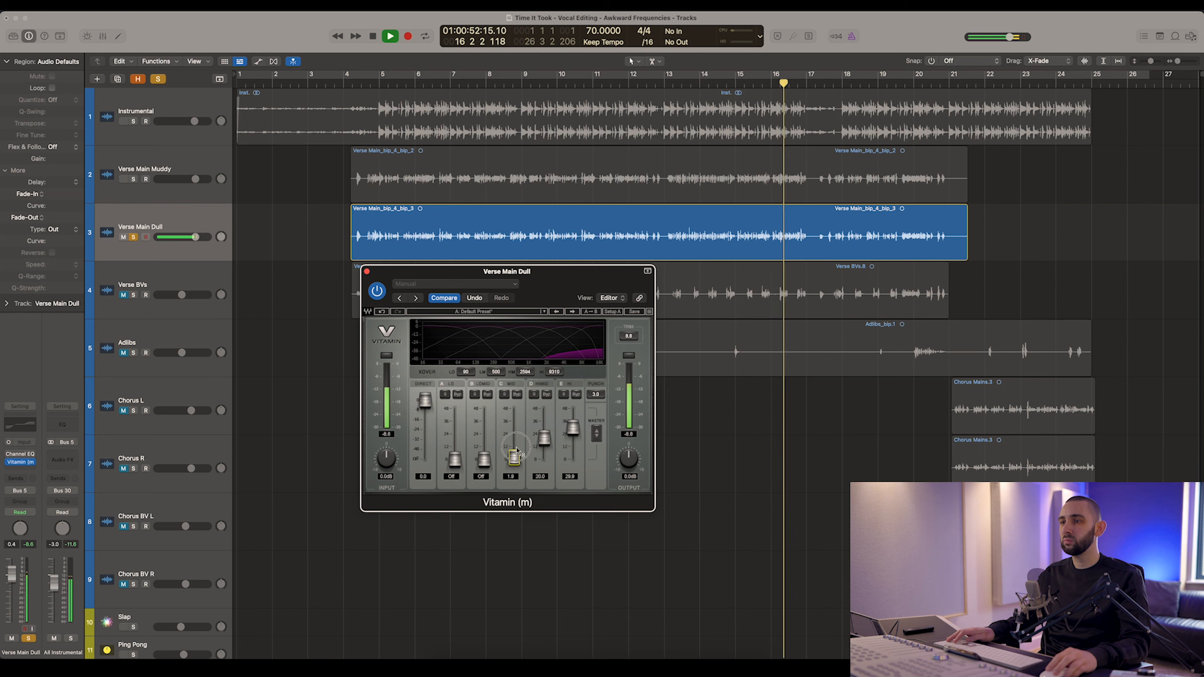
pyautogui.press('space')
pyautogui.click(663, 89)
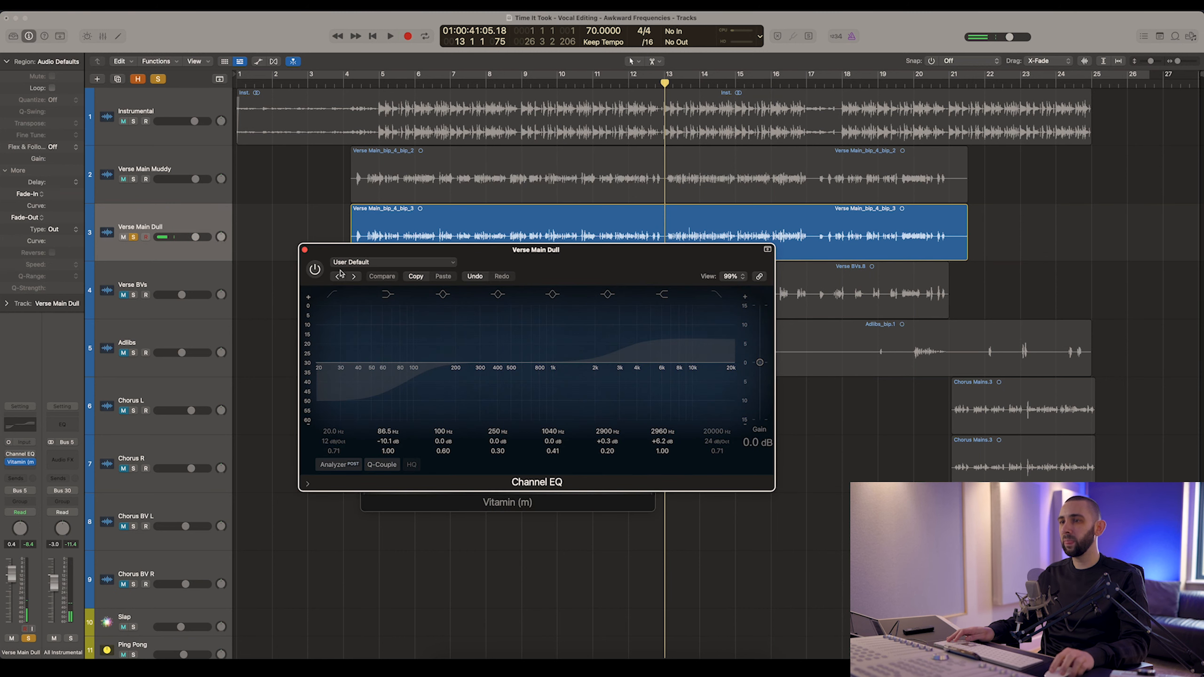
# Re-enable Verse Main Dull's Channel EQ, set its high shelf to +2.7 dB at 3460 Hz and close the plug-in window.
pyautogui.moveTo(689, 337); pyautogui.dragTo(695, 352)
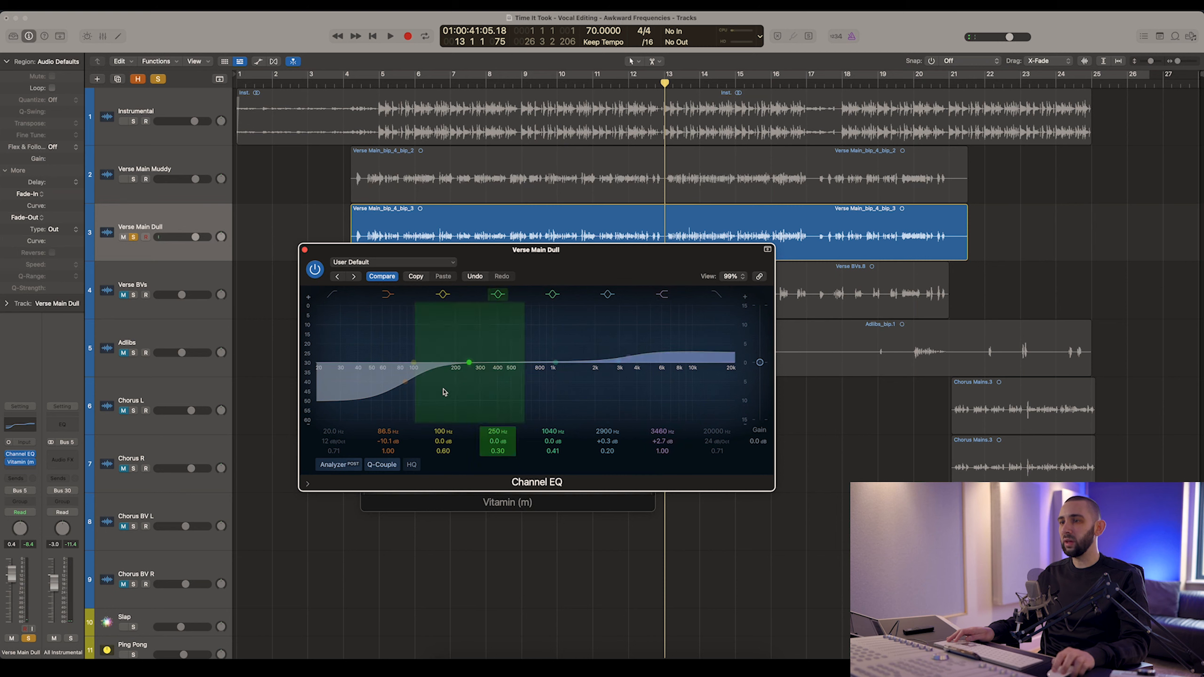
pyautogui.click(305, 251)
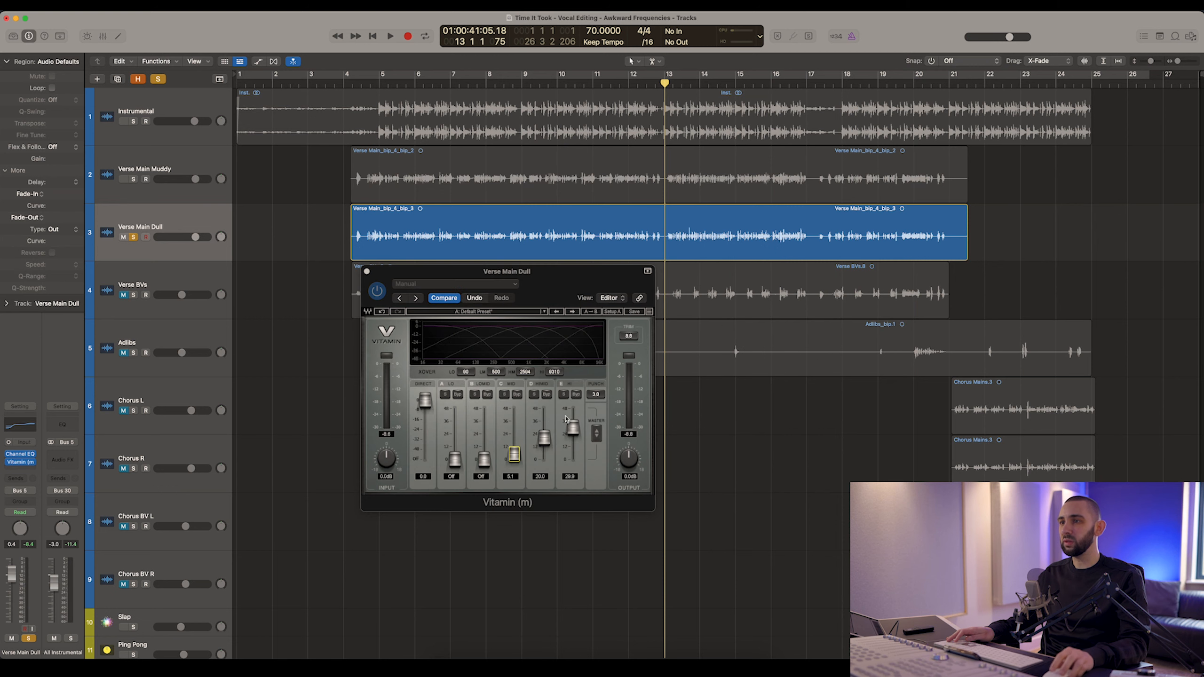
# Play from about bar 7, set Vitamin's high band to 25.2 and fine-tune the mid and high-mid bands.
pyautogui.moveTo(482, 84); pyautogui.dragTo(472, 82)
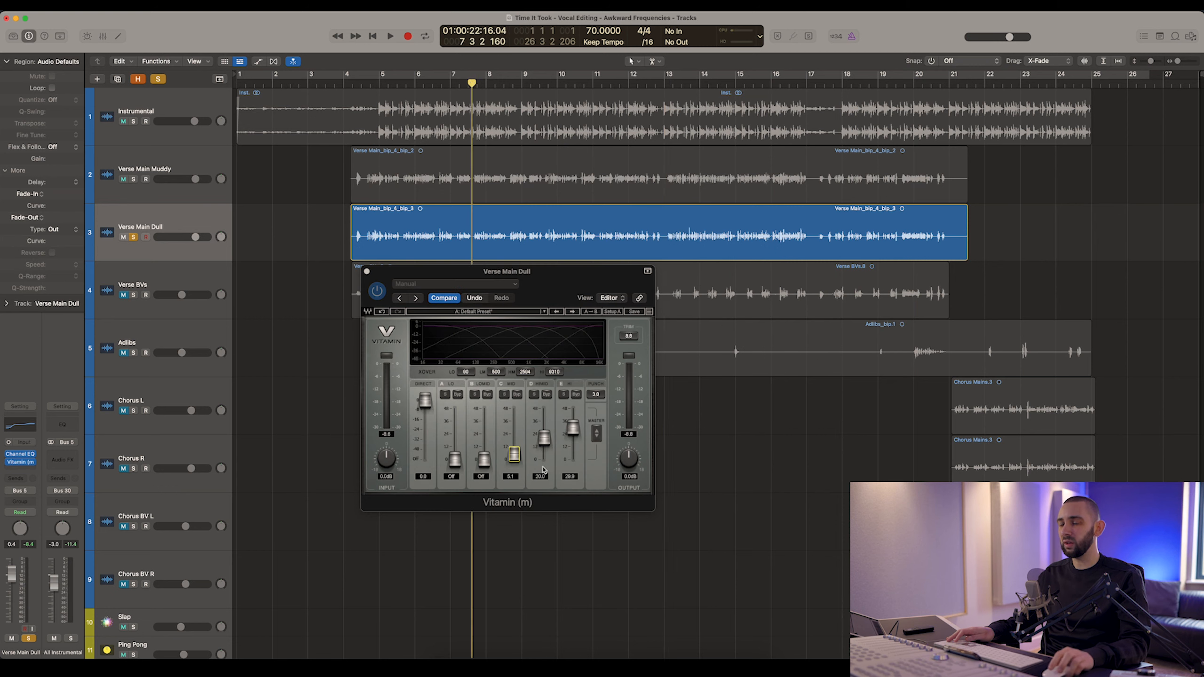
pyautogui.click(590, 474)
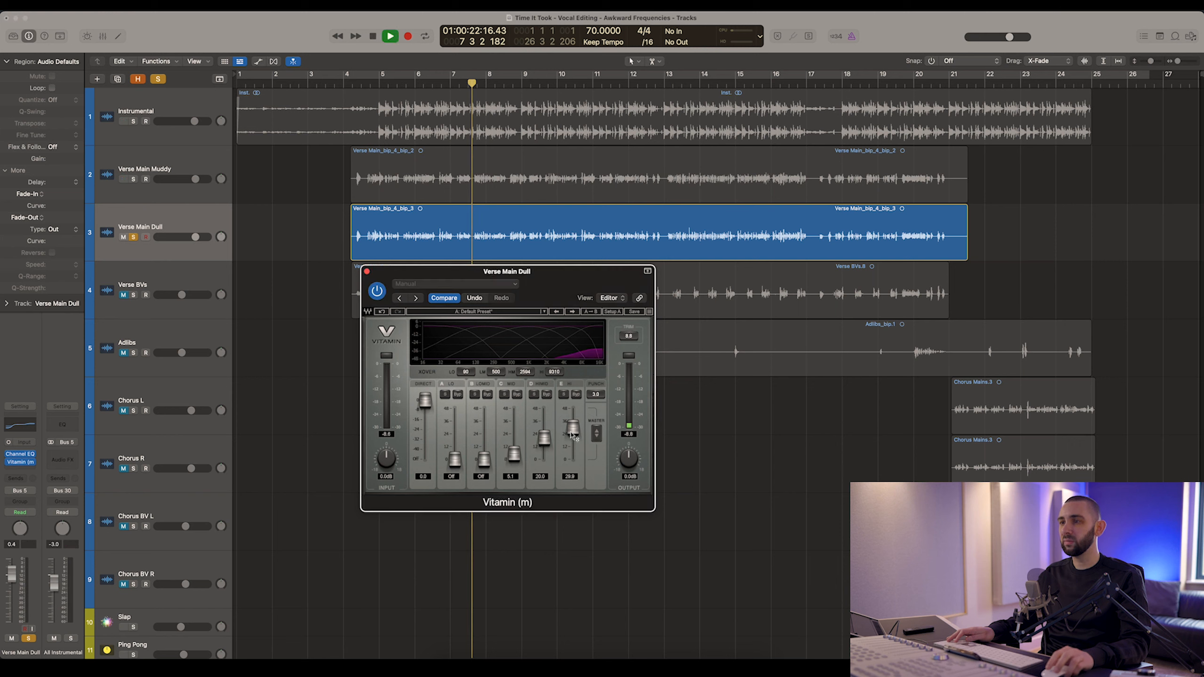
pyautogui.moveTo(573, 435); pyautogui.dragTo(522, 447)
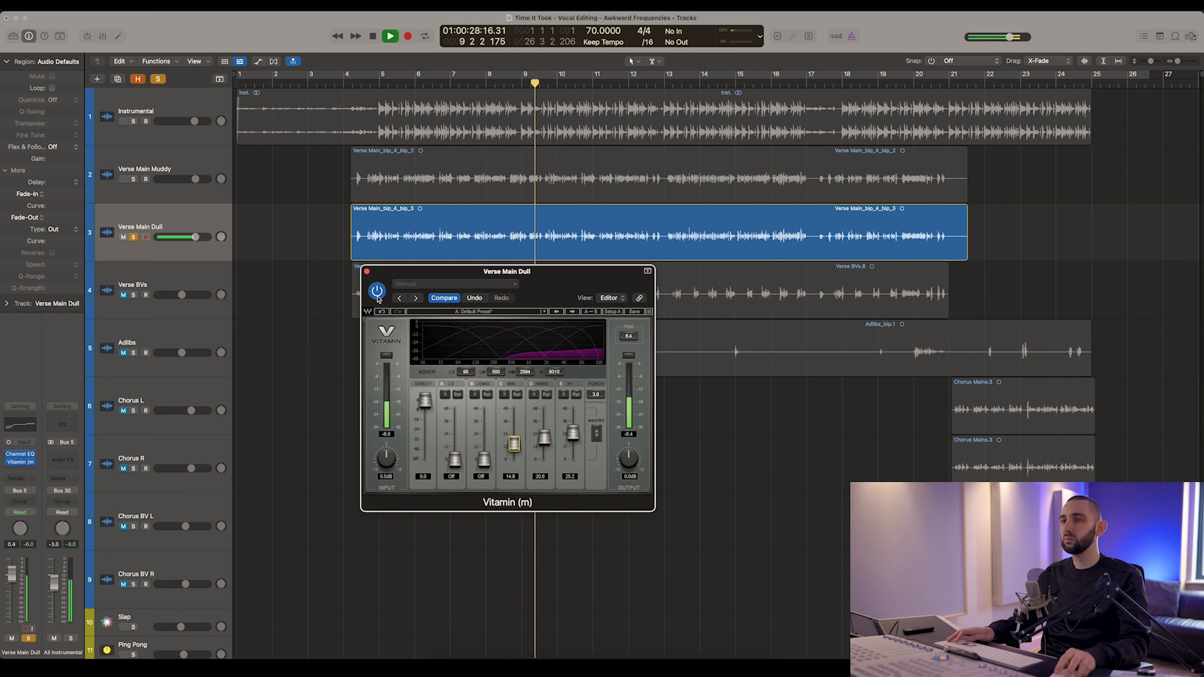
pyautogui.moveTo(518, 477); pyautogui.dragTo(518, 484)
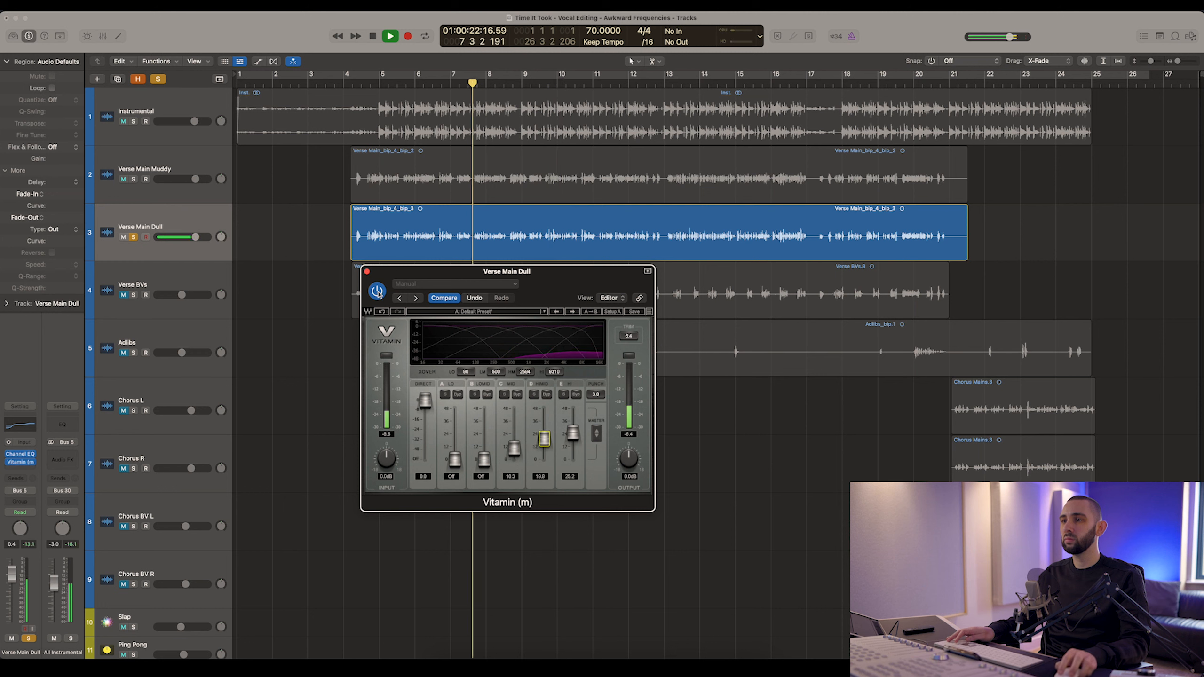
# Compare the dull vocal with Vitamin bypassed and active, leave it bypassed, close its window and stop playback.
pyautogui.click(377, 293)
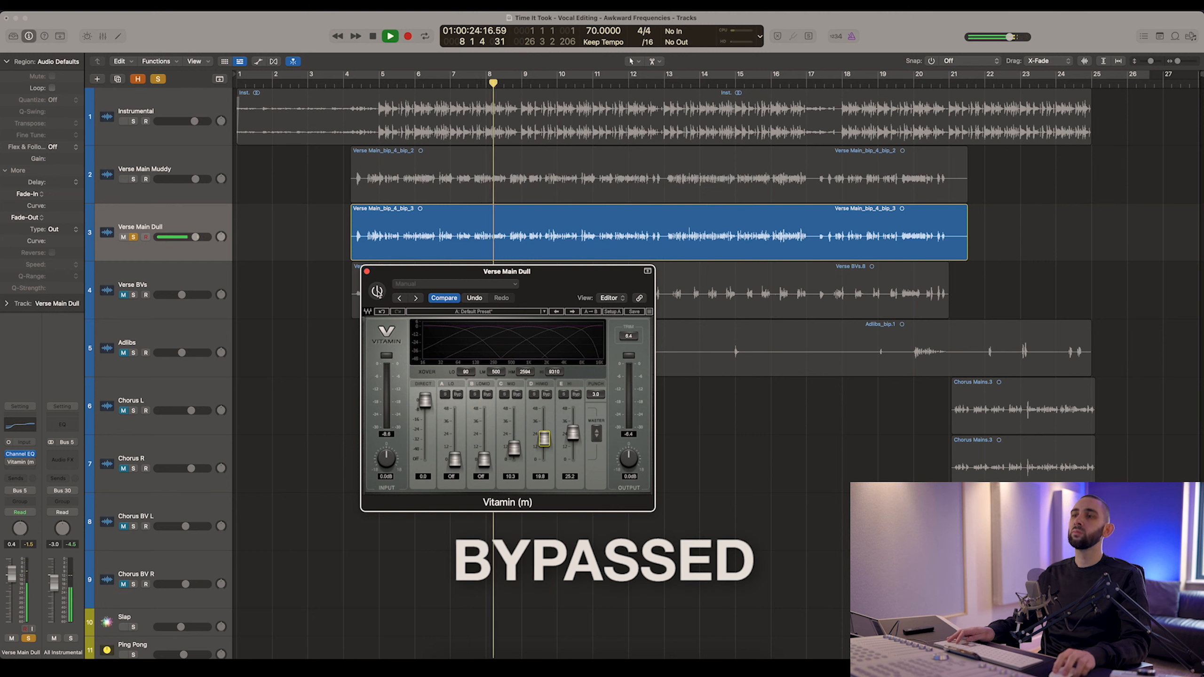
pyautogui.click(377, 292)
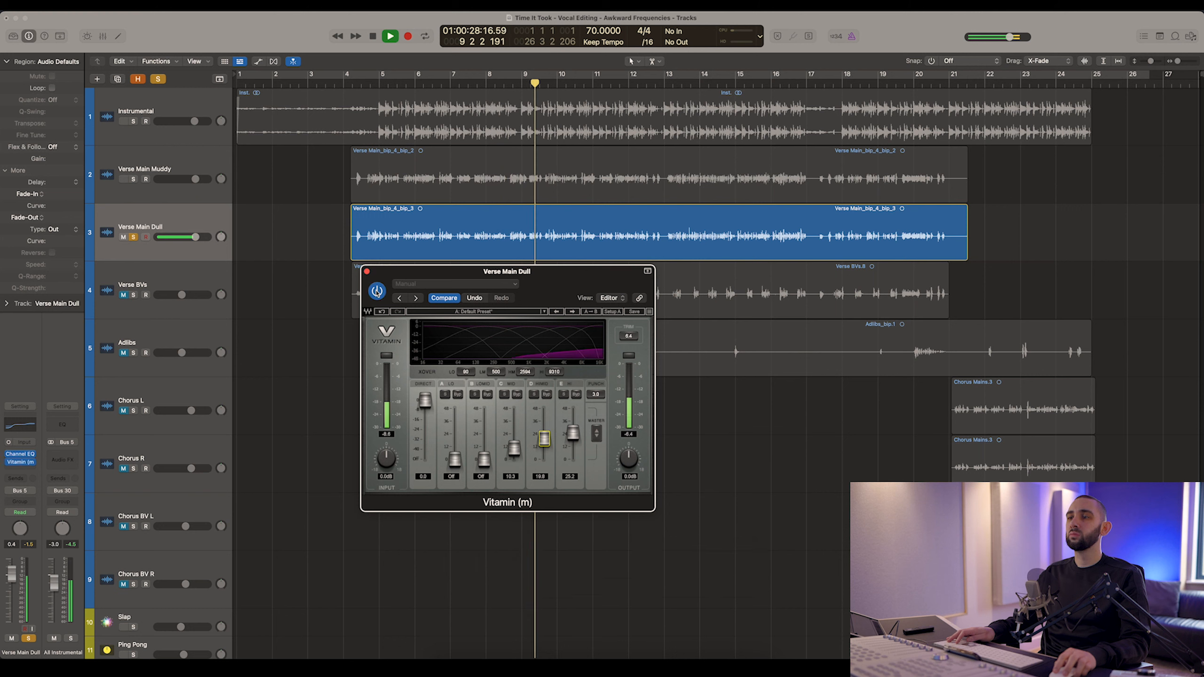
pyautogui.click(377, 292)
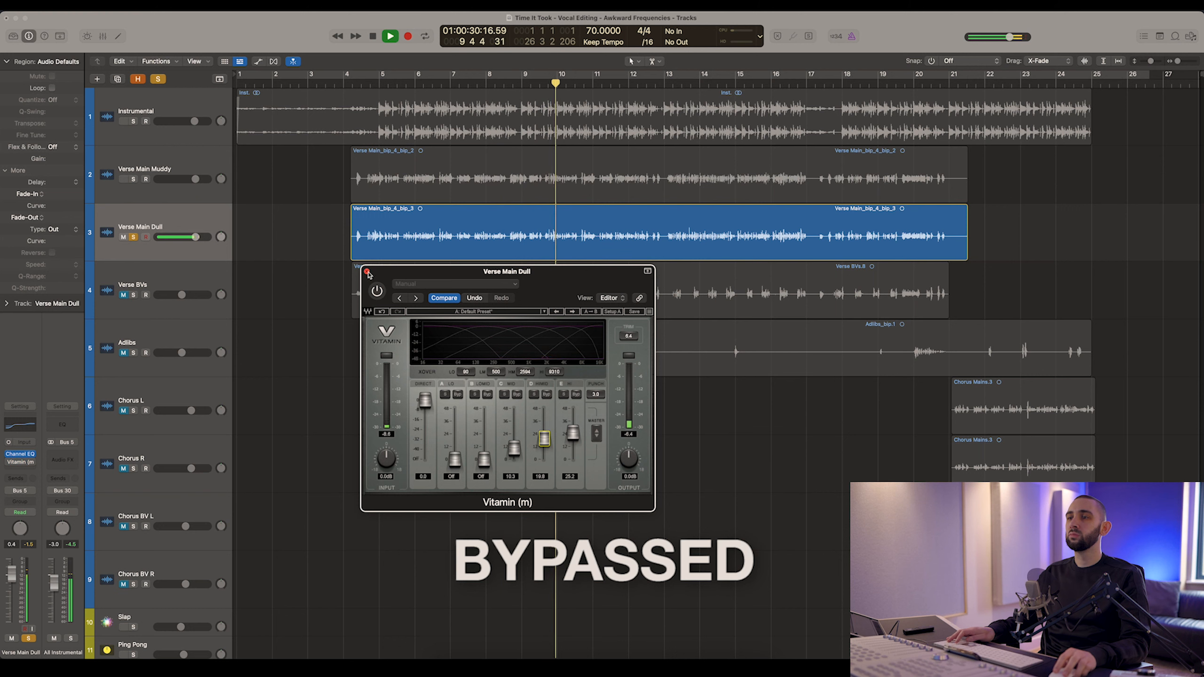
pyautogui.click(368, 272)
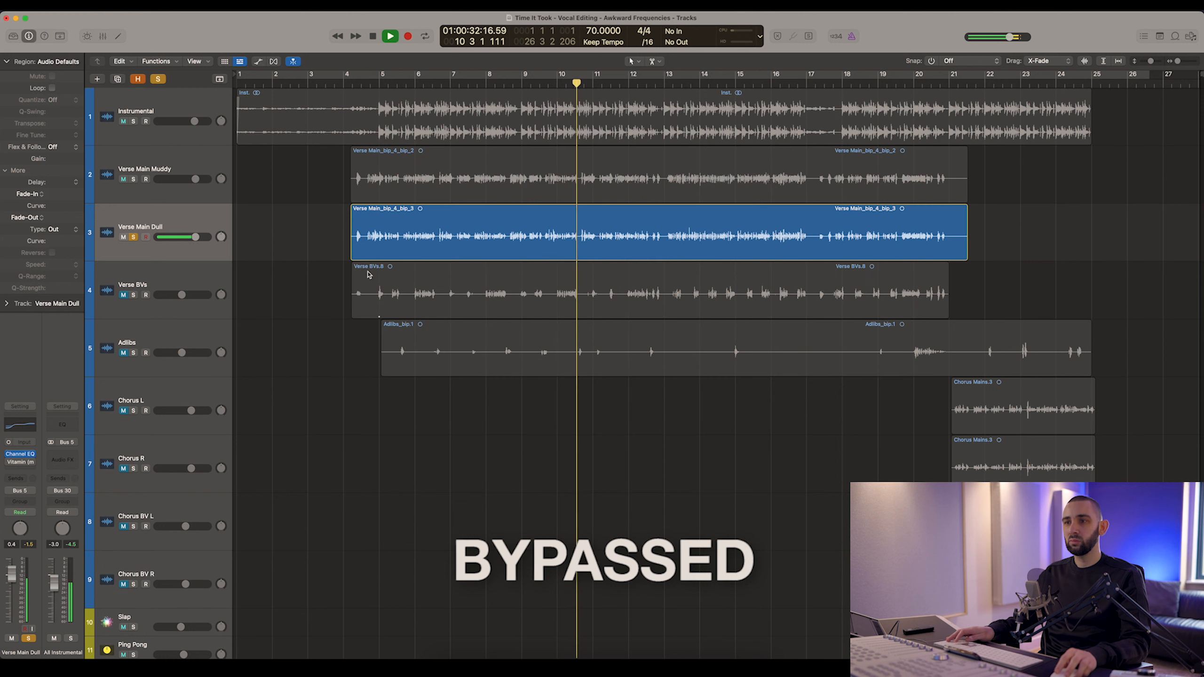
pyautogui.press('space')
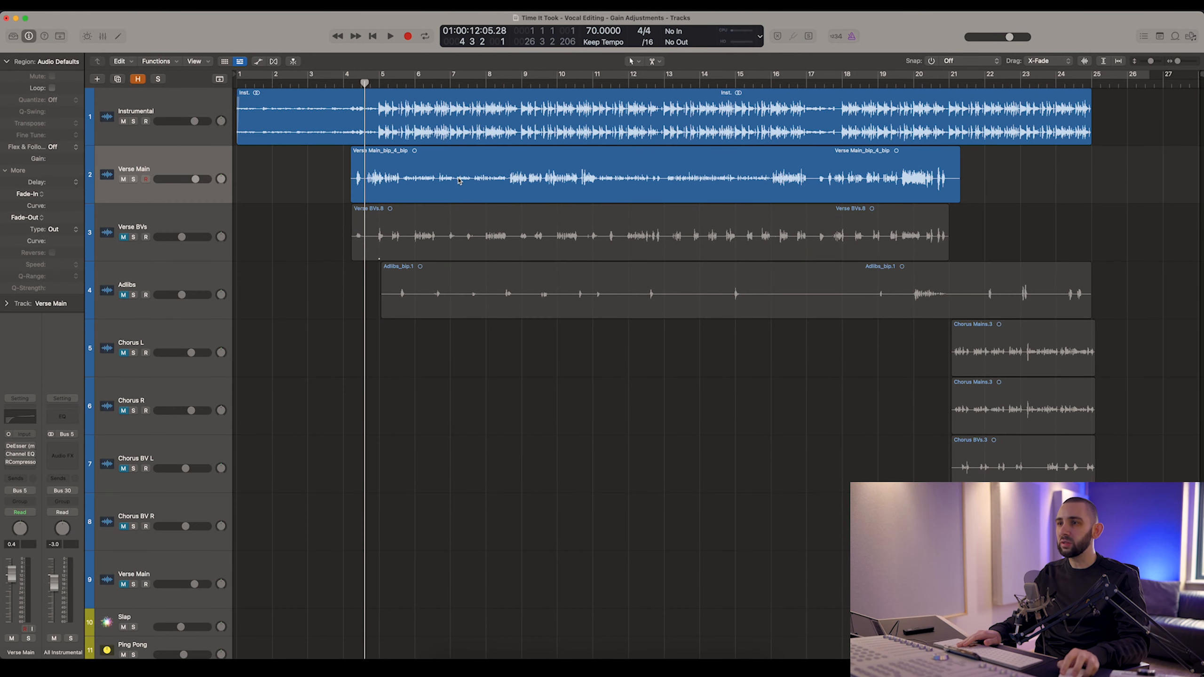
# Examine the Verse Main region's waveform in the Gain Adjustments project for differences between loud and quiet passages.
pyautogui.click(510, 172)
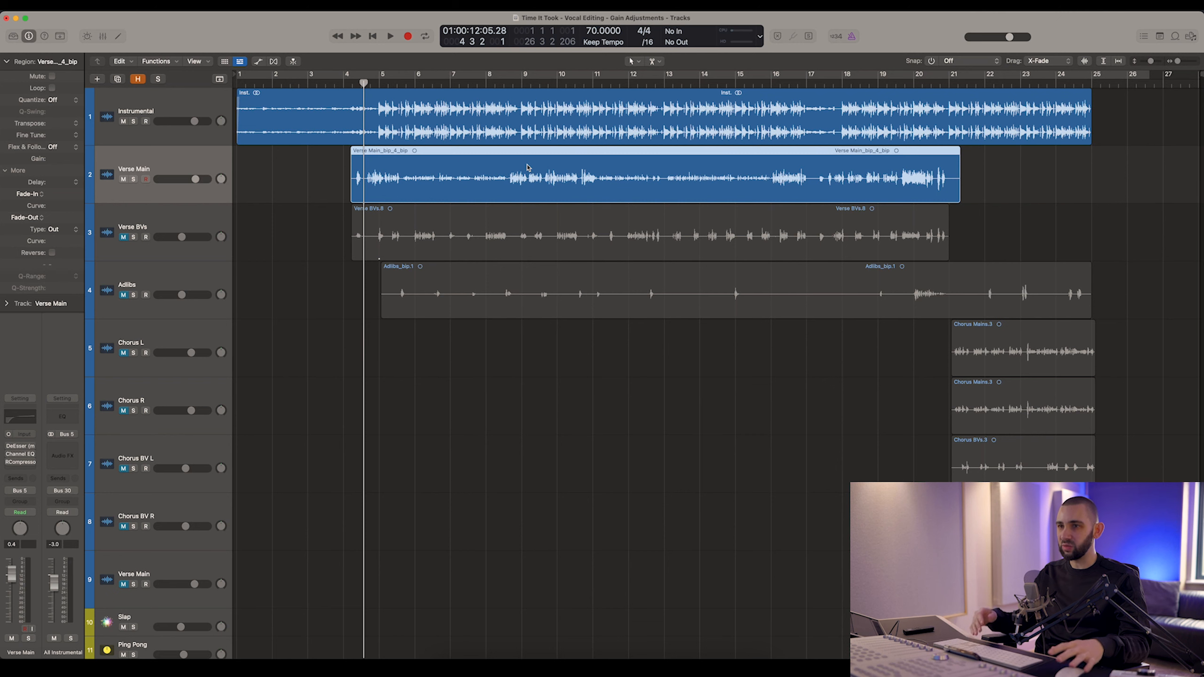
pyautogui.press('super+Right')
pyautogui.press('super+Right')
pyautogui.press('super+Right')
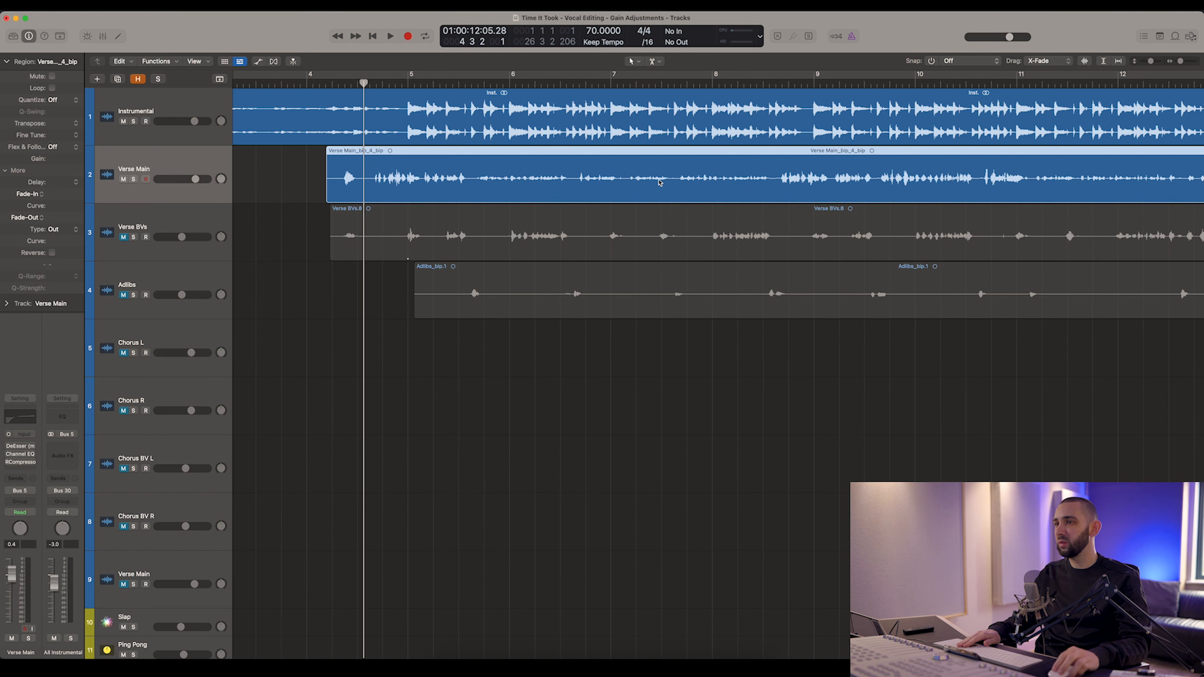
pyautogui.press('super+Right')
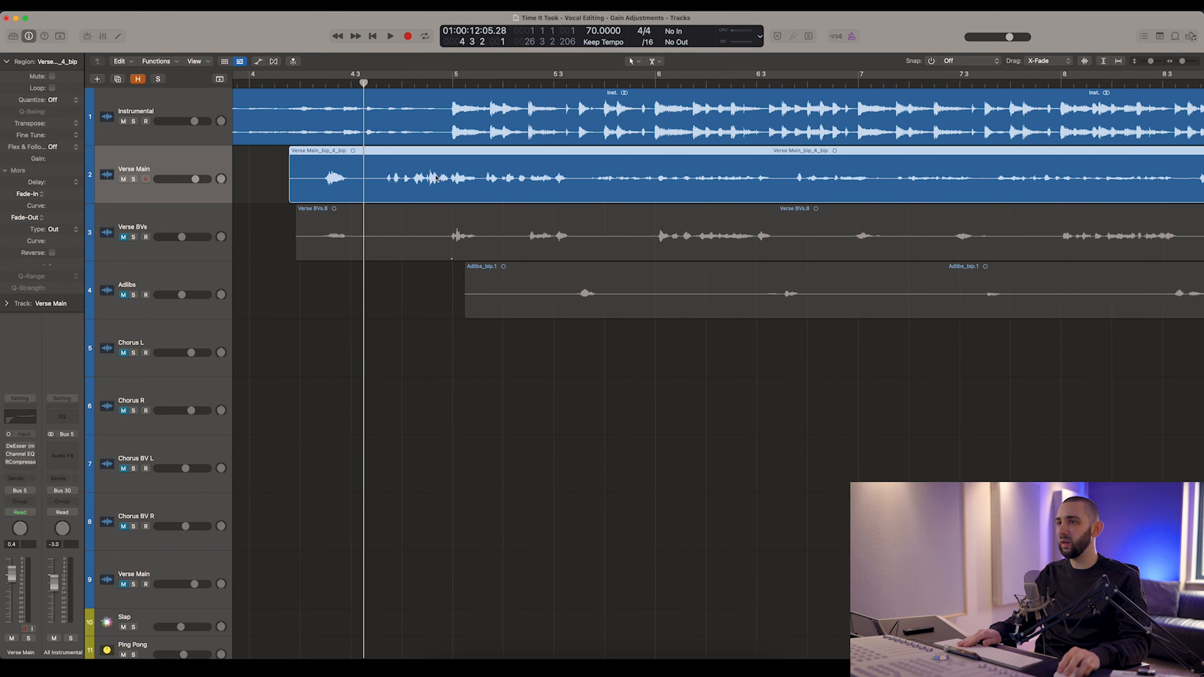
pyautogui.press('super+Left')
pyautogui.press('super+Left')
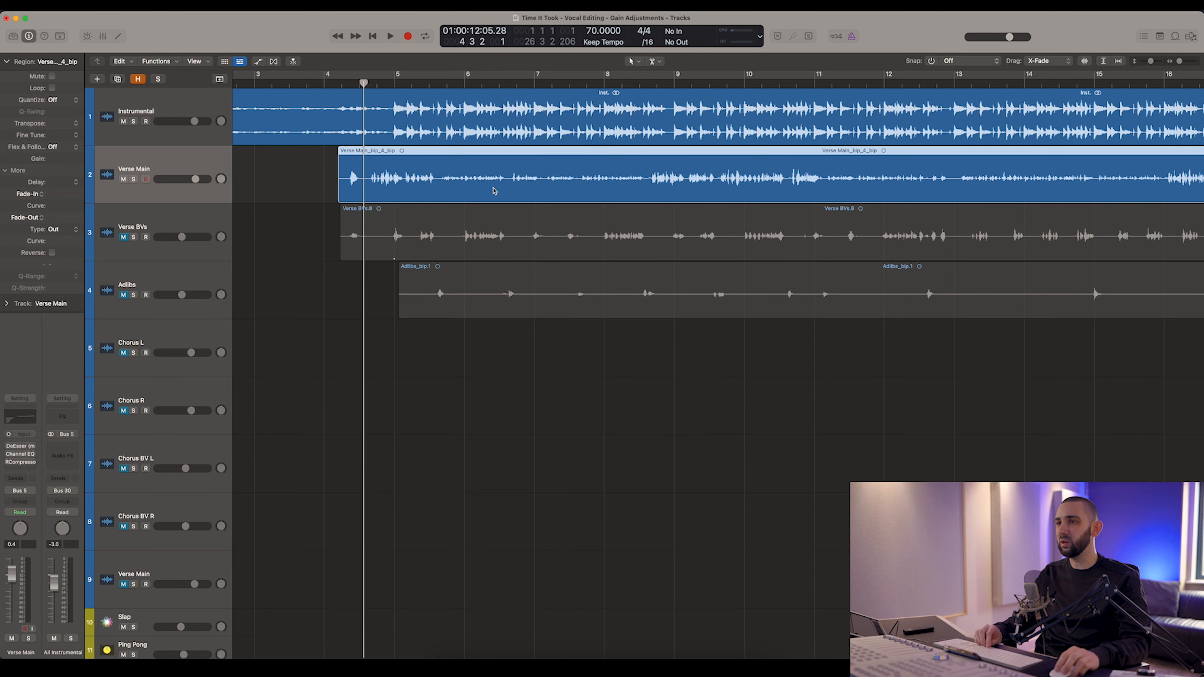
pyautogui.hscroll(10, 525, 176)
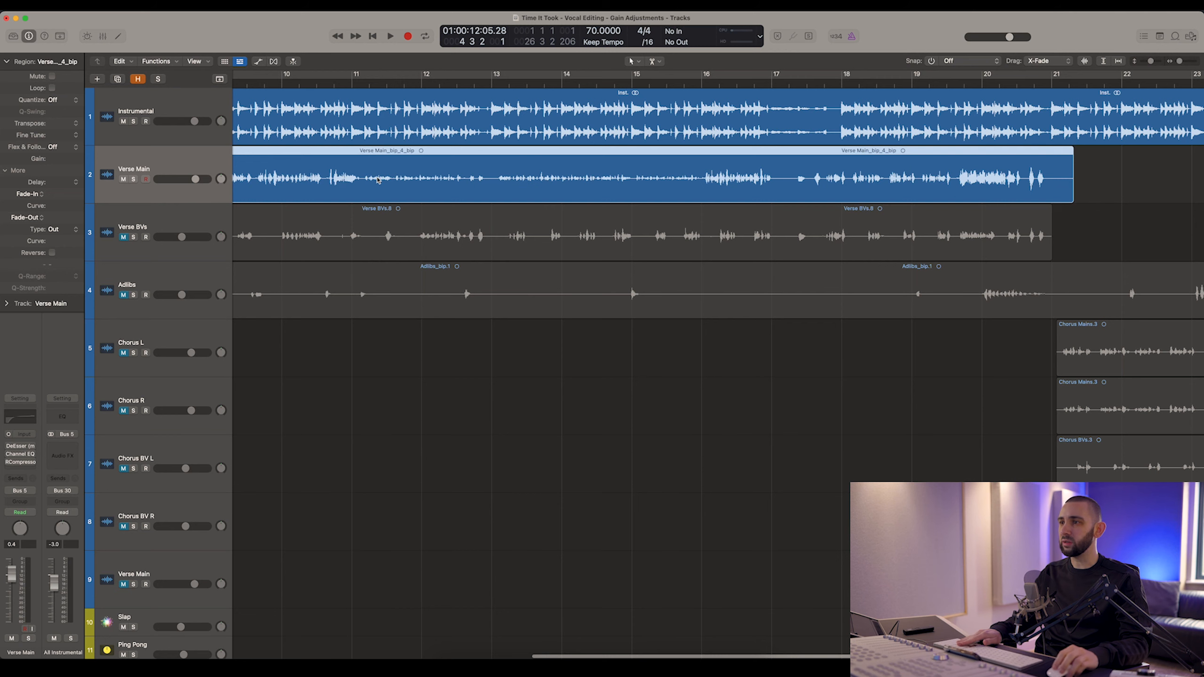
pyautogui.press('super+Left')
pyautogui.hscroll(-5, 578, 181)
pyautogui.press('super+Left')
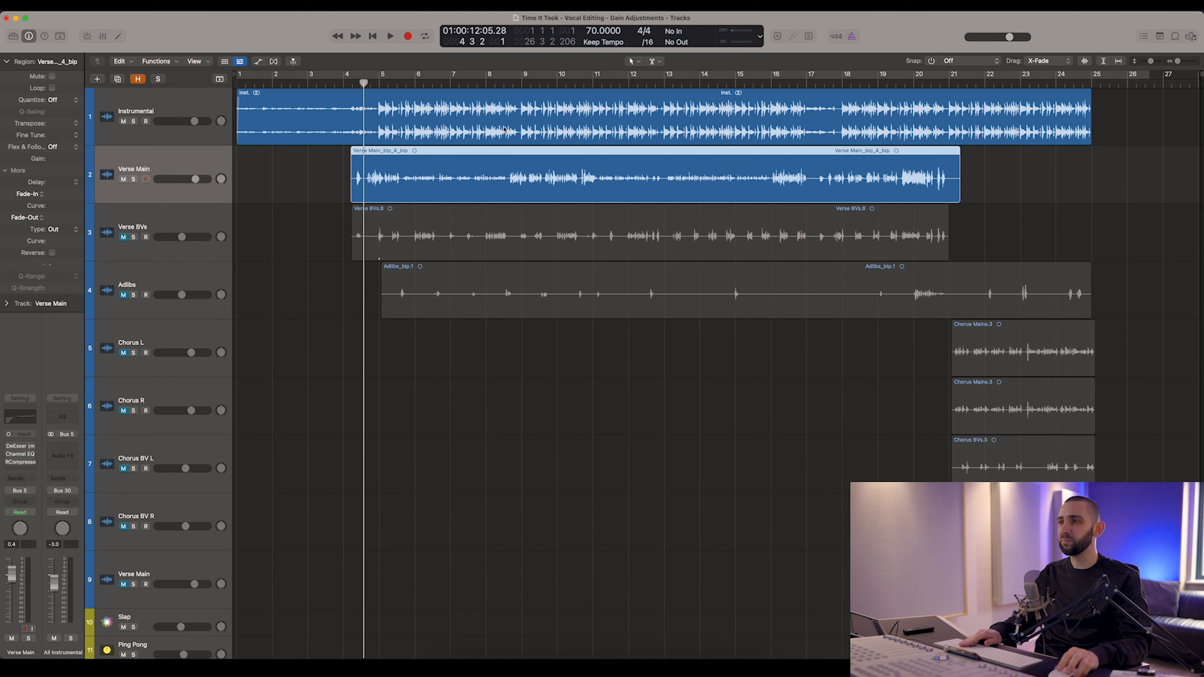
# Place the playhead in bar 4, select the Verse Main vocal region and set its region gain to -1.5 dB.
pyautogui.moveTo(367, 83); pyautogui.dragTo(371, 84)
pyautogui.click(323, 176)
pyautogui.click(388, 179)
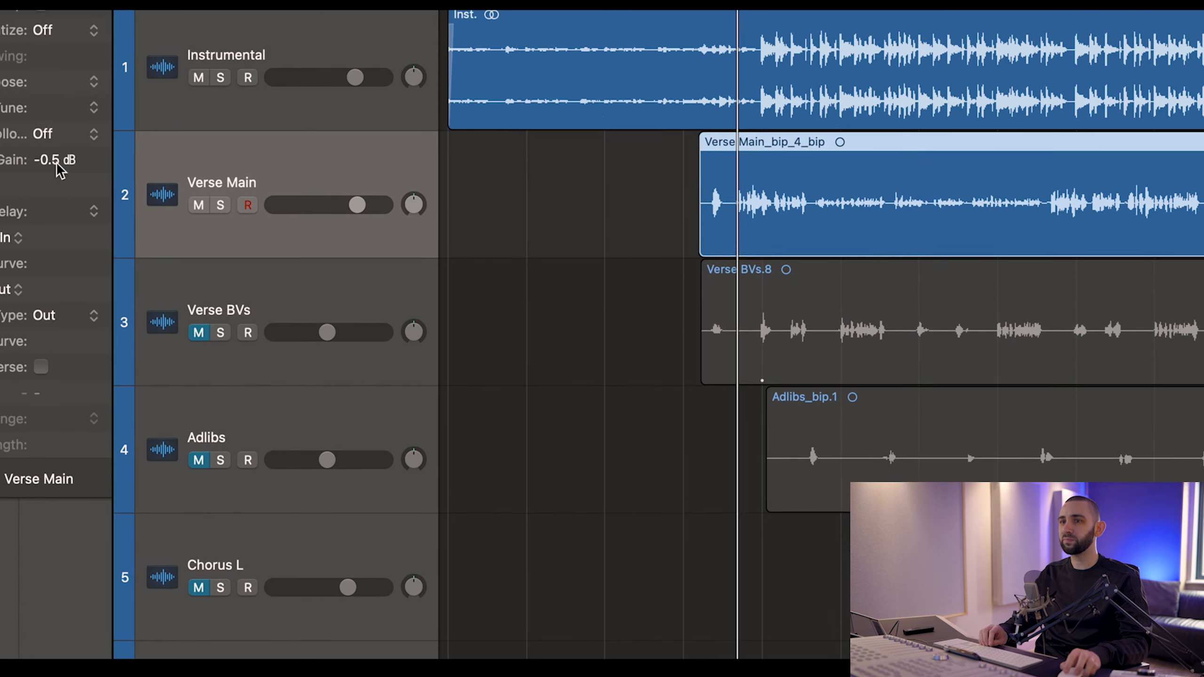
pyautogui.moveTo(59, 160); pyautogui.dragTo(59, 158)
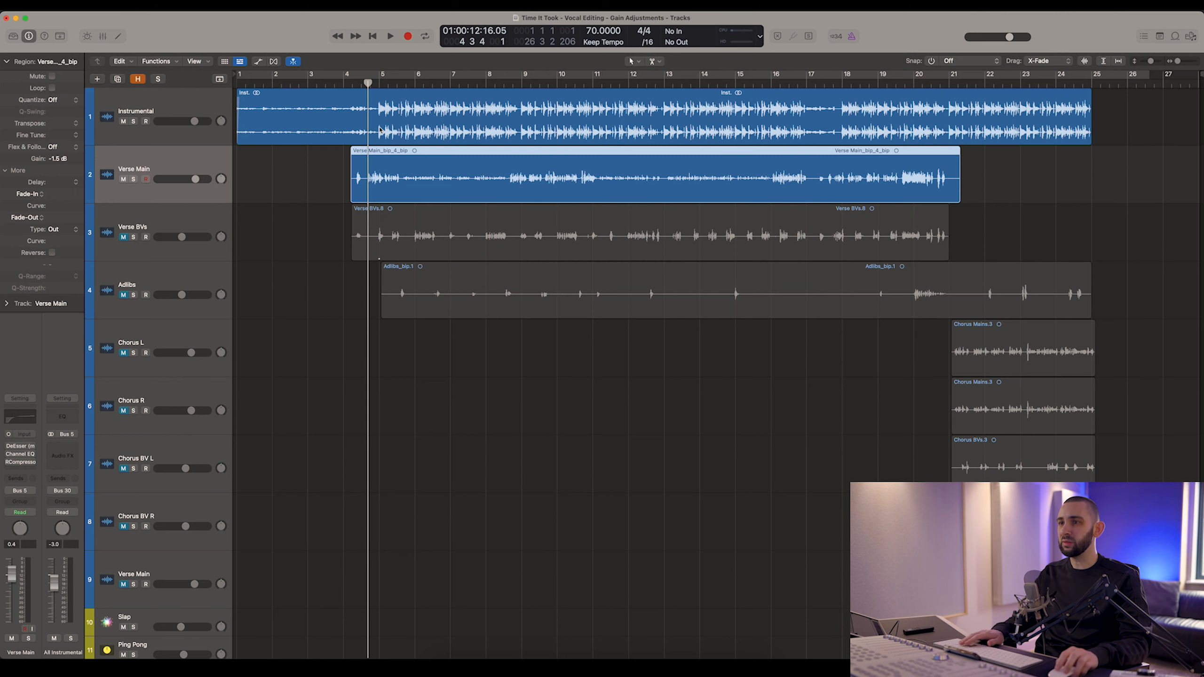
# Split the Verse Main region wherever its level changes, around bars 5.6, 8.6, 11, 16, 17 and 19.6.
pyautogui.press('super+Right')
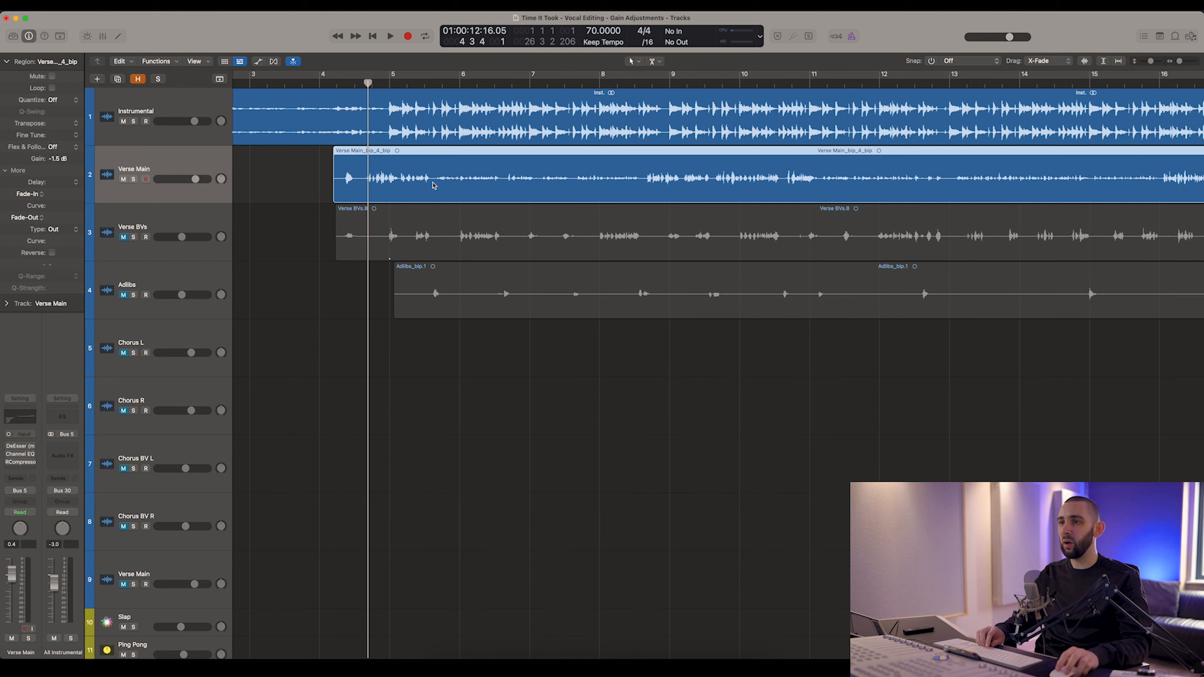
pyautogui.click(434, 187)
pyautogui.click(642, 187)
pyautogui.hscroll(5, 642, 186)
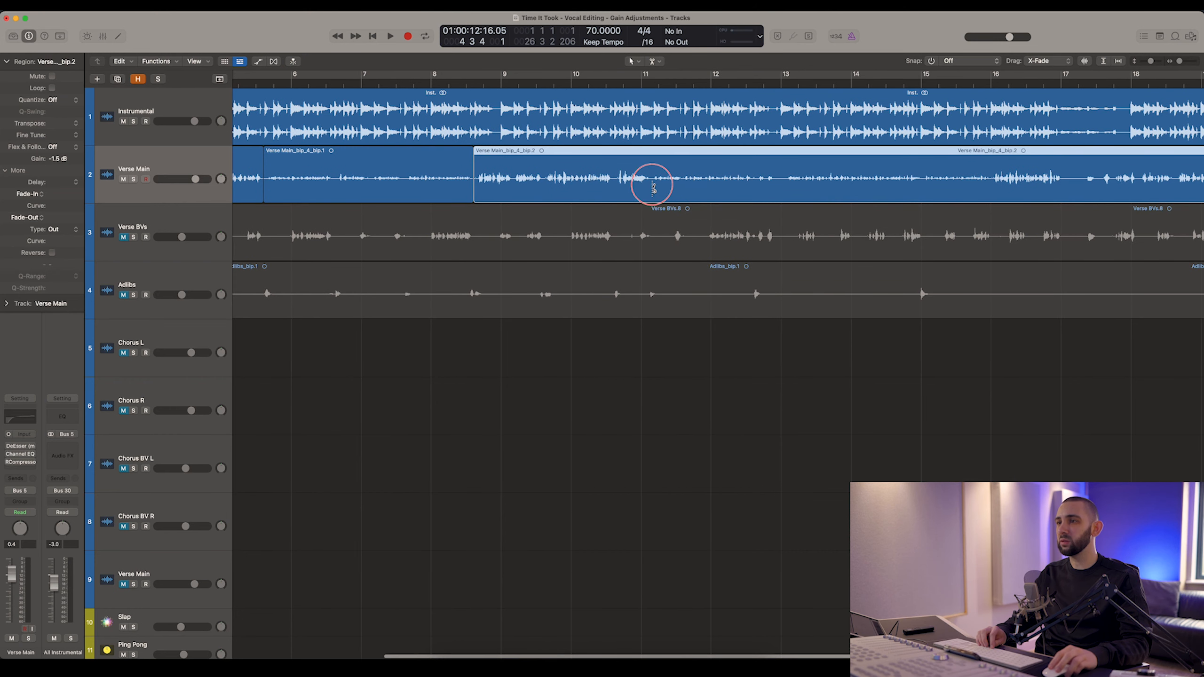
pyautogui.click(653, 187)
pyautogui.moveTo(997, 189); pyautogui.dragTo(993, 191)
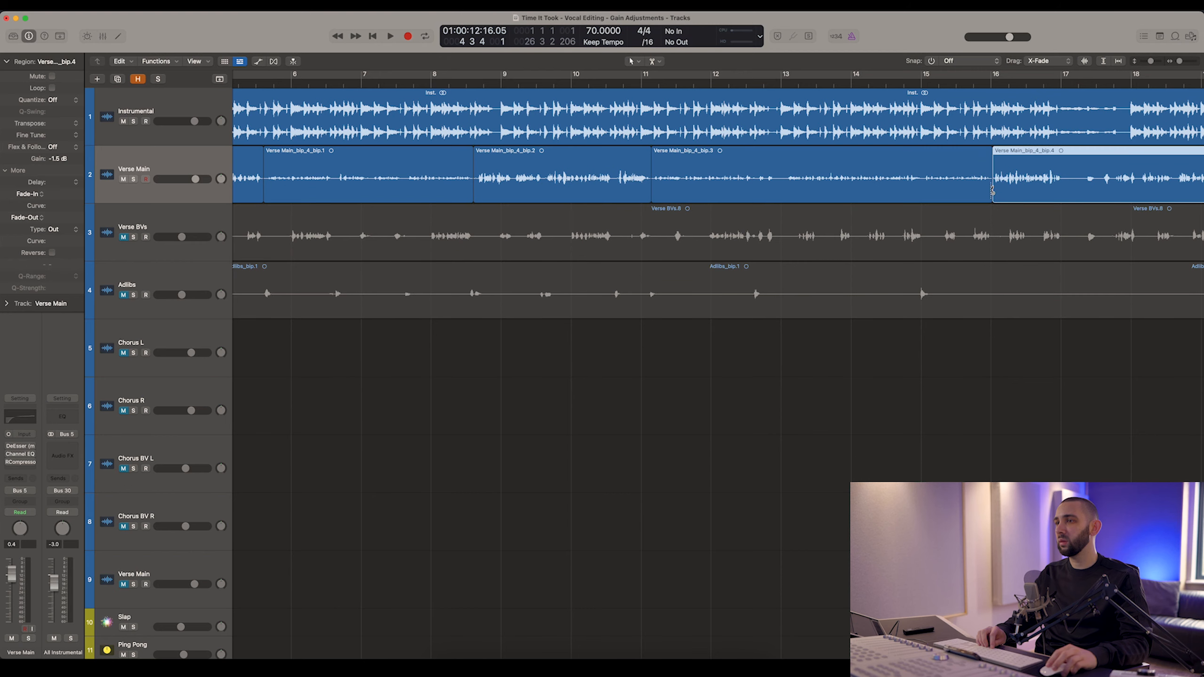
pyautogui.hscroll(5, 824, 190)
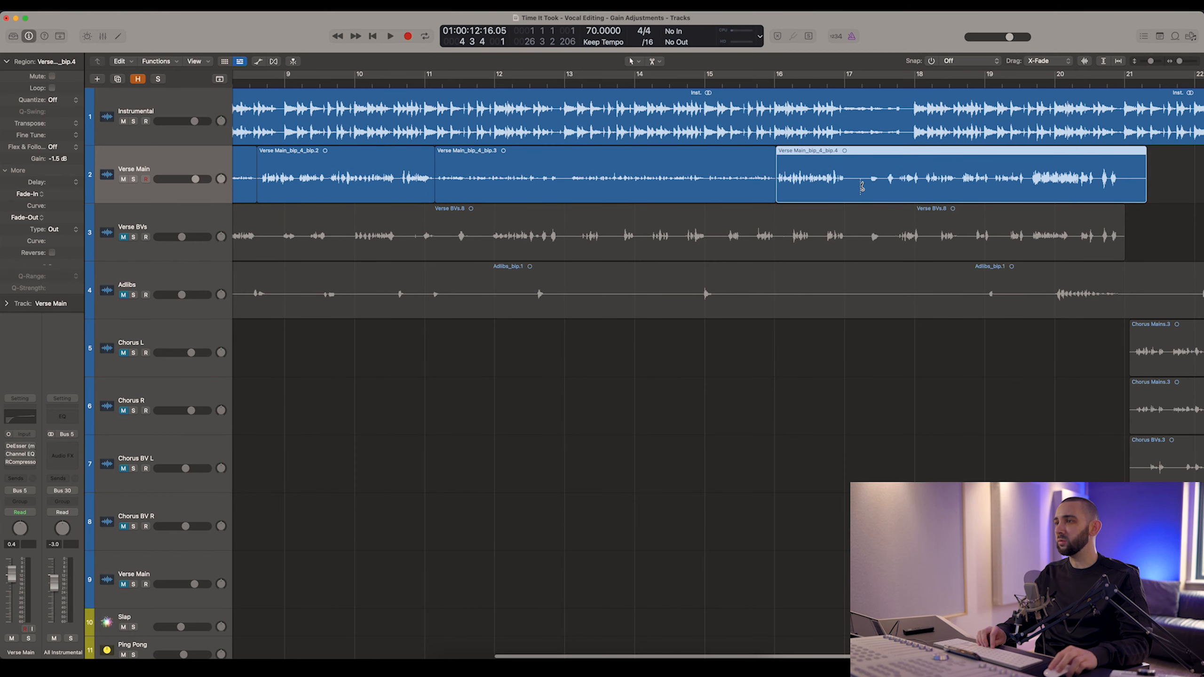
pyautogui.click(1028, 188)
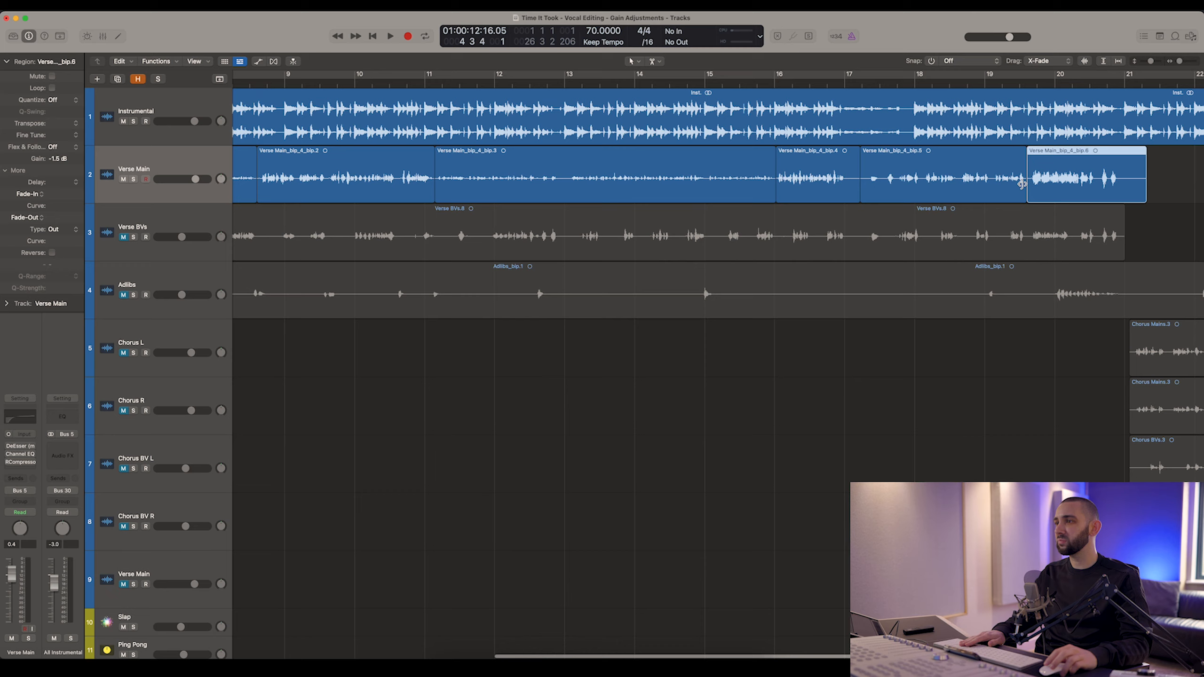
# Raise the quiet second Verse Main region's gain to +4.1 dB using the Gain tool, and restore the Pointer tool.
pyautogui.hscroll(-7, 620, 170)
pyautogui.click(481, 180)
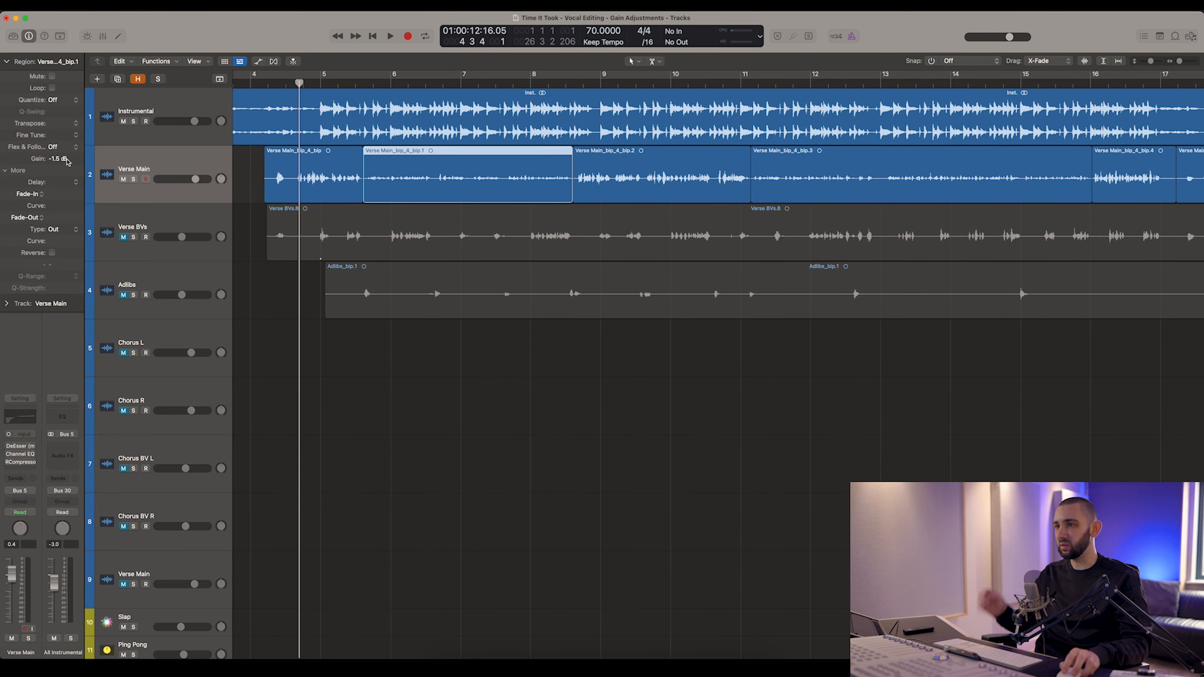
pyautogui.moveTo(66, 162); pyautogui.dragTo(65, 153)
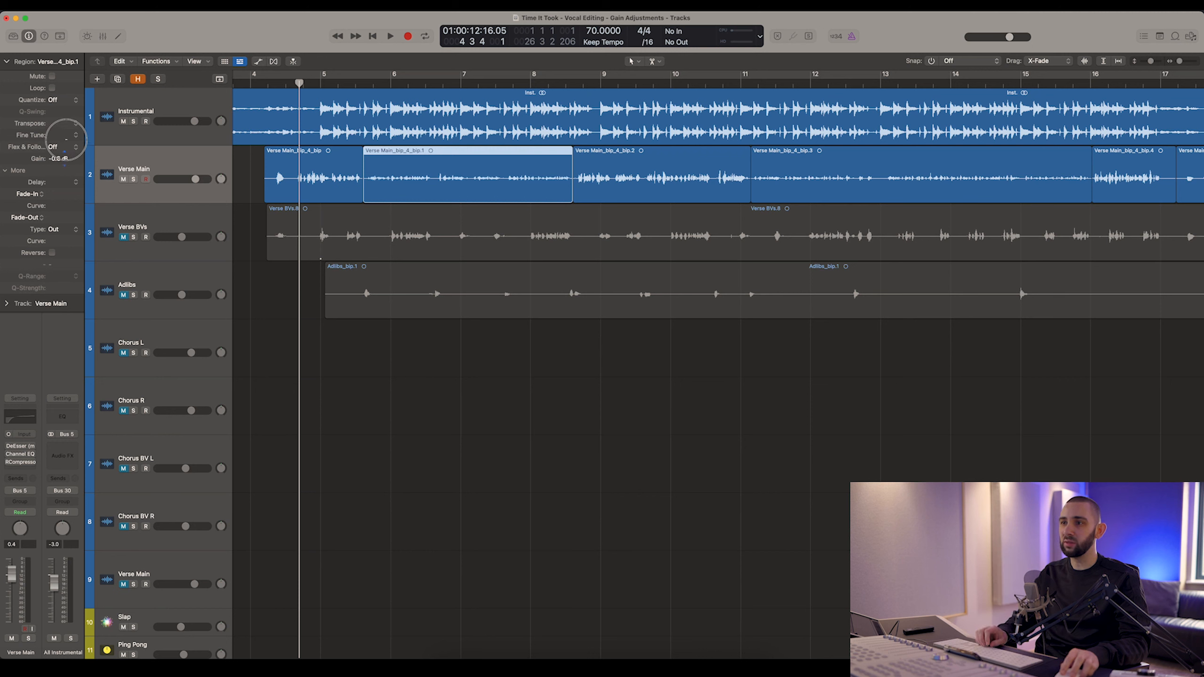
pyautogui.click(634, 60)
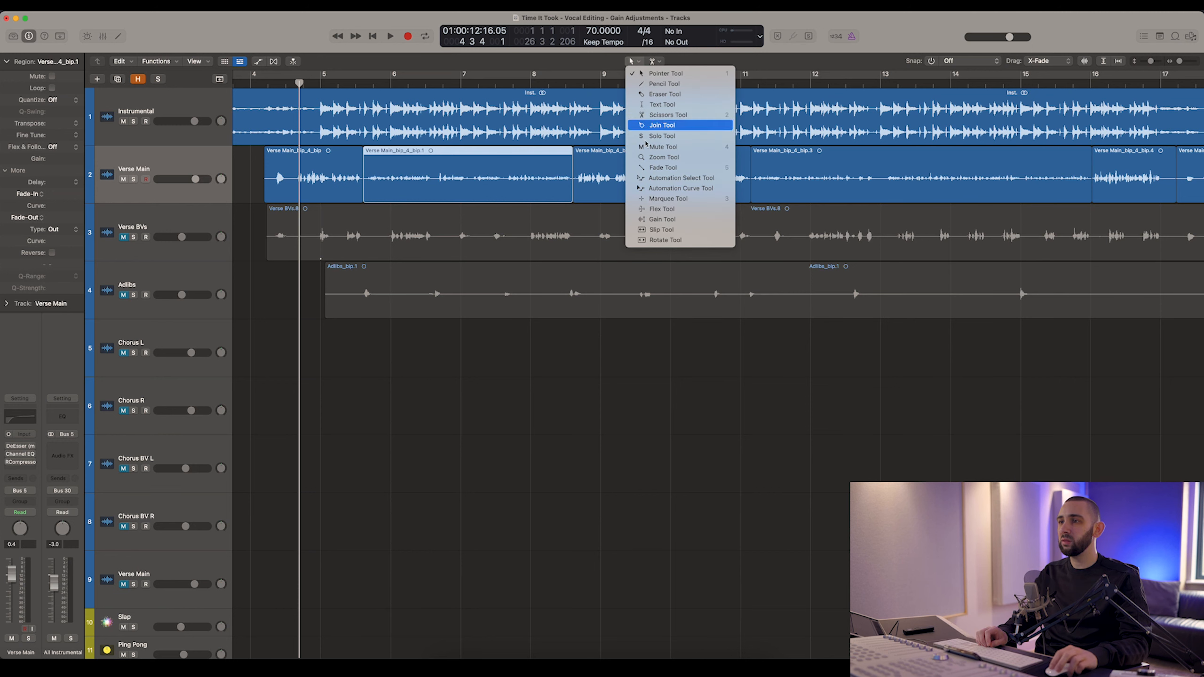
pyautogui.click(666, 221)
pyautogui.moveTo(473, 177); pyautogui.dragTo(472, 167)
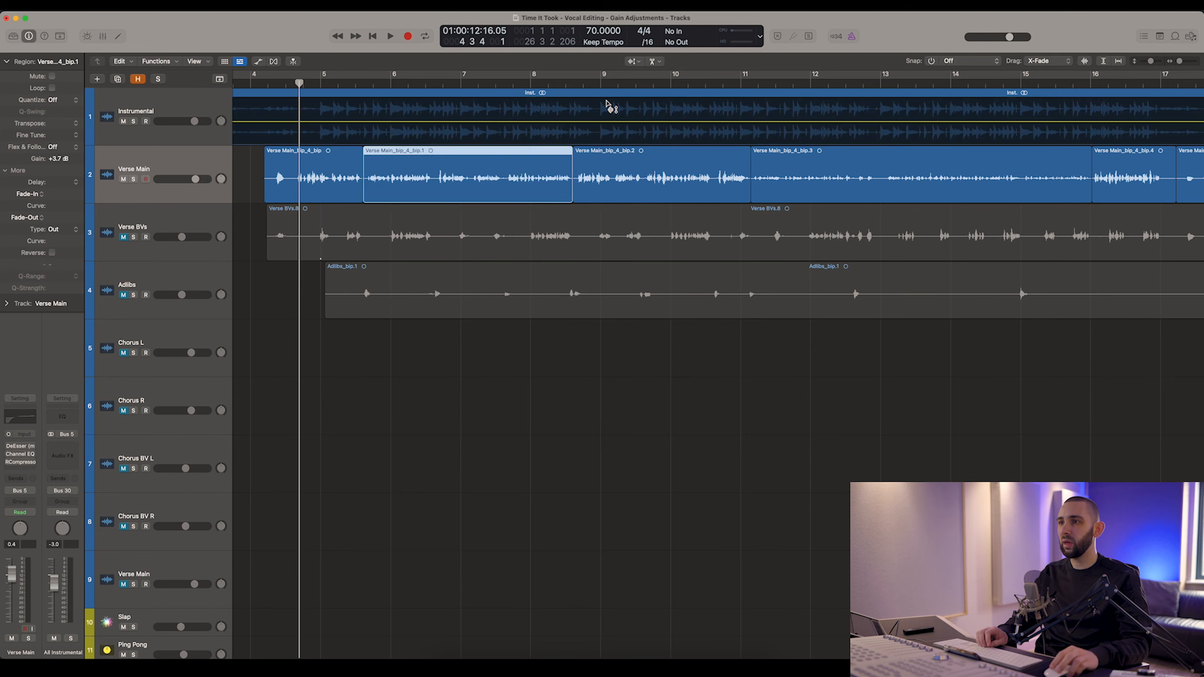
pyautogui.click(634, 66)
pyautogui.click(645, 75)
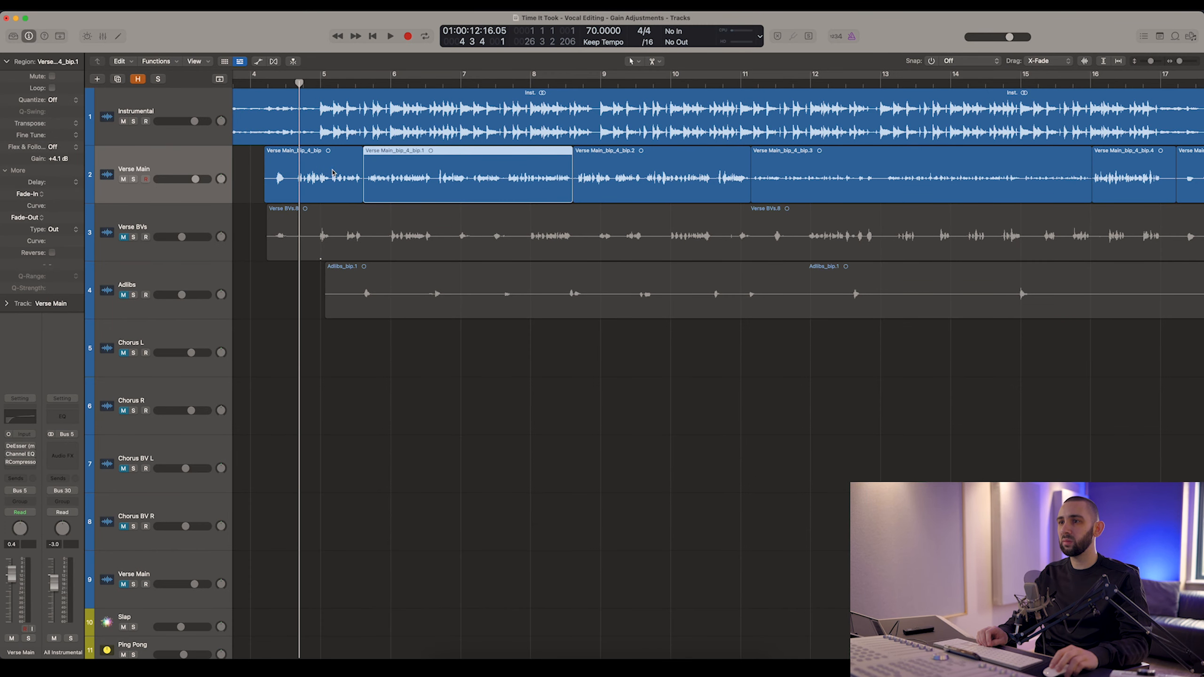
# Check the first Verse Main region's gain and set the third region, Verse Main_bip_4_bip.2, to -2.9 dB.
pyautogui.click(329, 192)
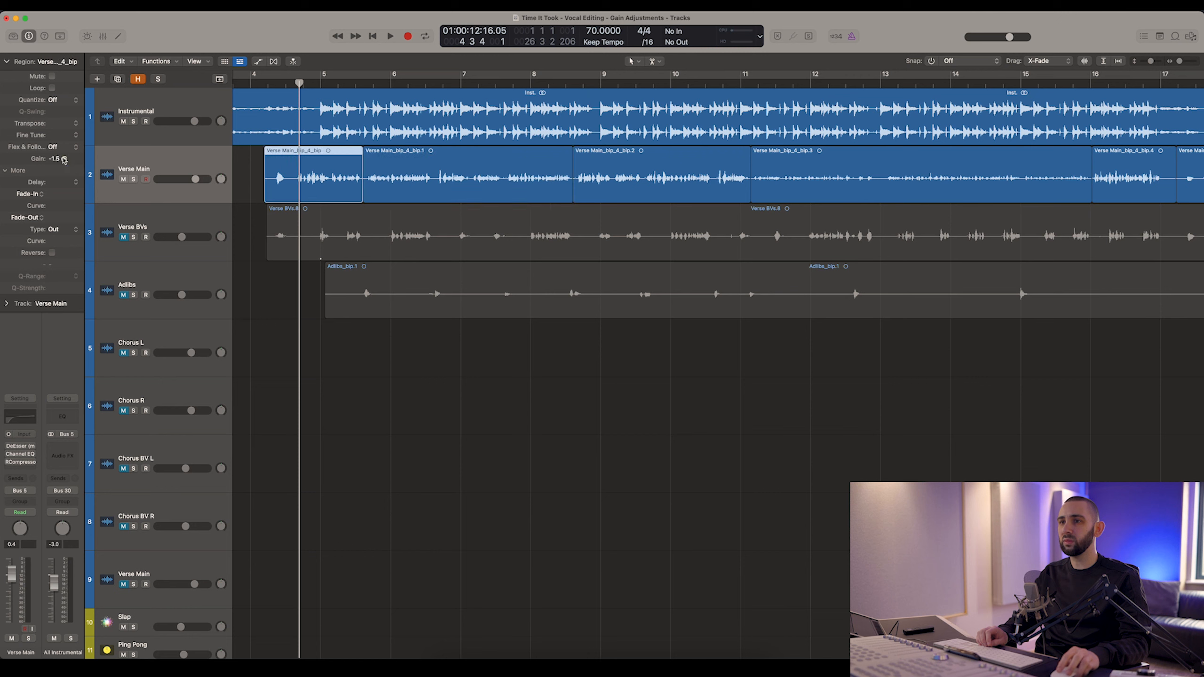
pyautogui.click(613, 194)
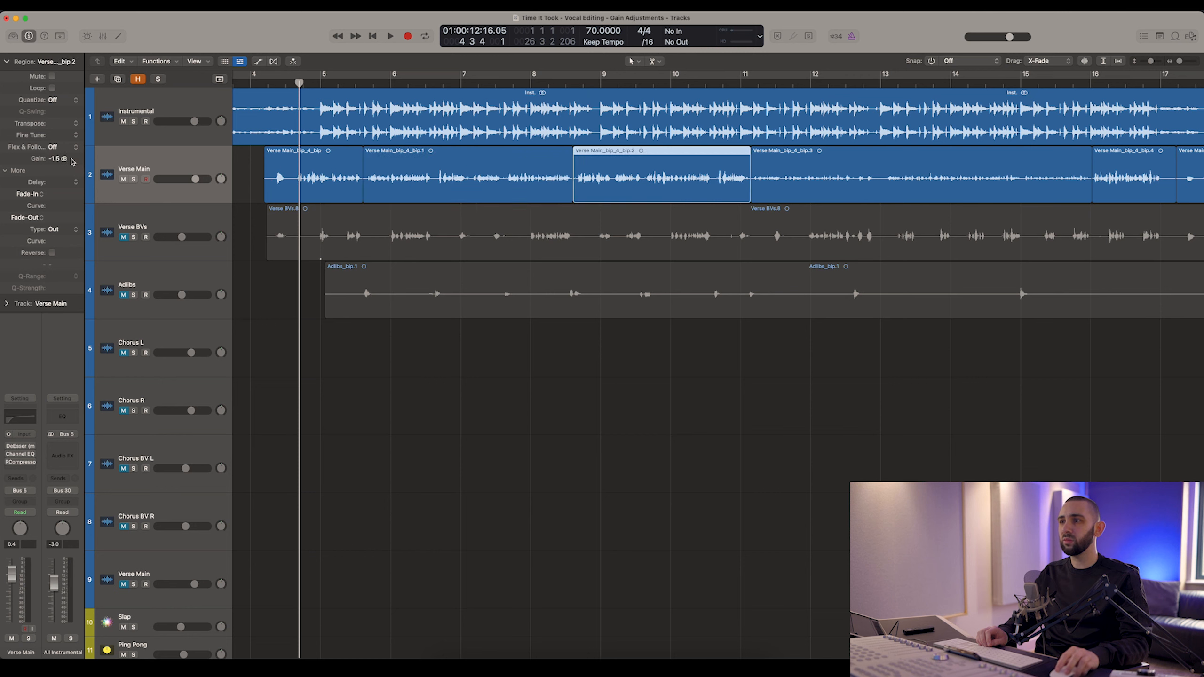
pyautogui.hscroll(7, 255, 180)
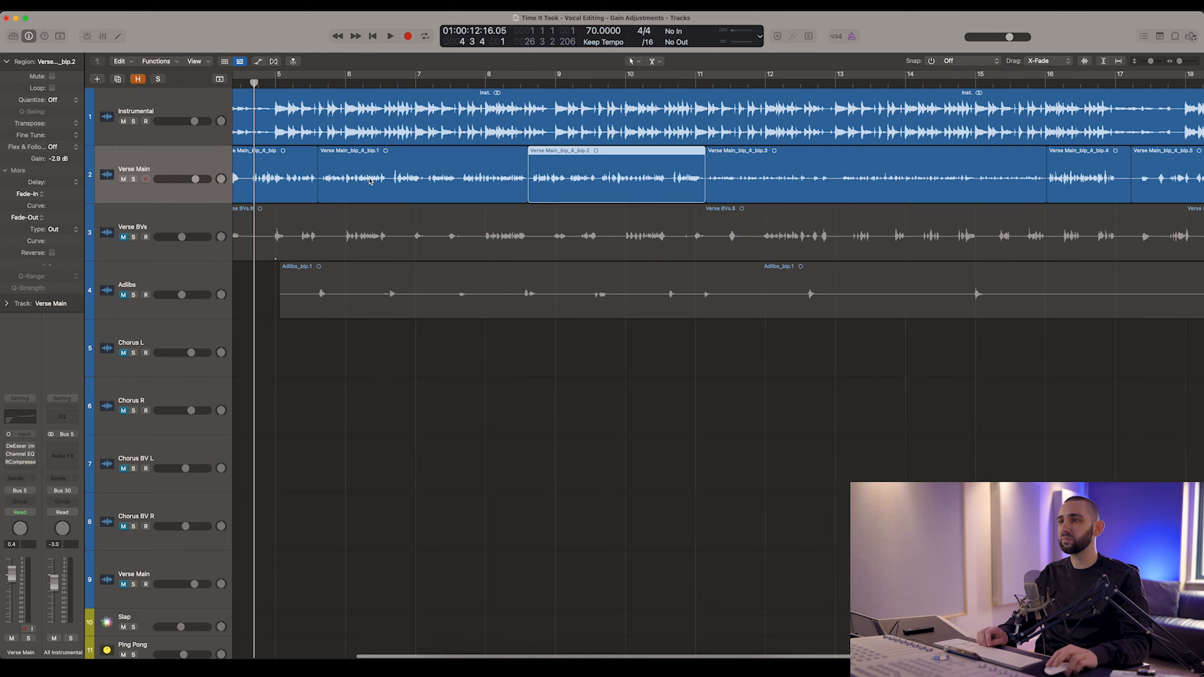
# Raise the gain of the quiet region starting at bar 11, split it at bar 15 and set the new piece to +4.3 dB.
pyautogui.click(568, 180)
pyautogui.moveTo(63, 162); pyautogui.dragTo(63, 85)
pyautogui.click(708, 187)
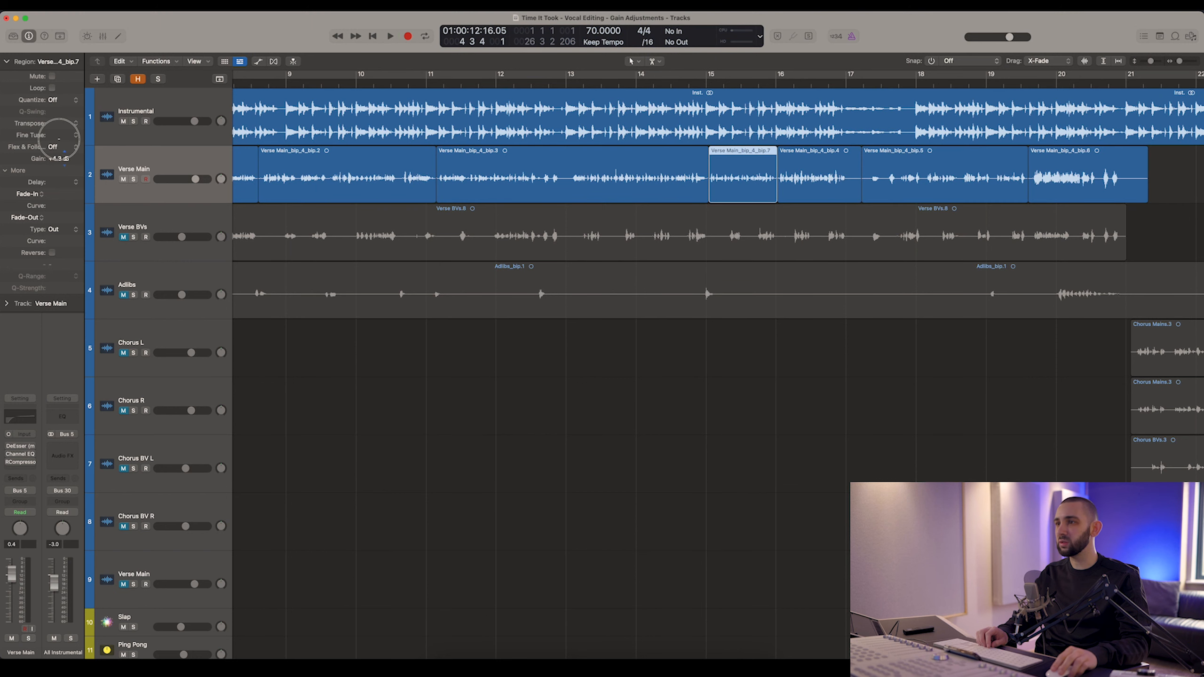
# Set the gain of the region starting at bar 16 to -3.1 dB and lower the gain of the loud final region.
pyautogui.hscroll(6, 618, 200)
pyautogui.click(578, 192)
pyautogui.moveTo(69, 160); pyautogui.dragTo(71, 169)
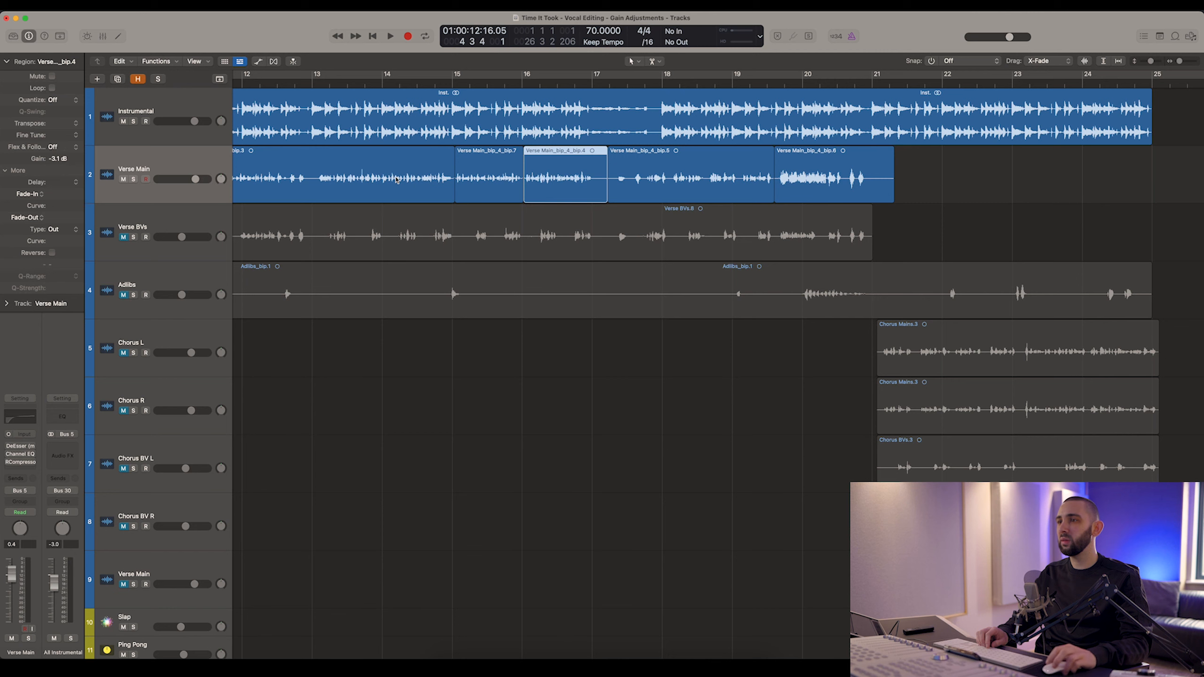
pyautogui.click(855, 184)
pyautogui.moveTo(63, 180); pyautogui.dragTo(69, 206)
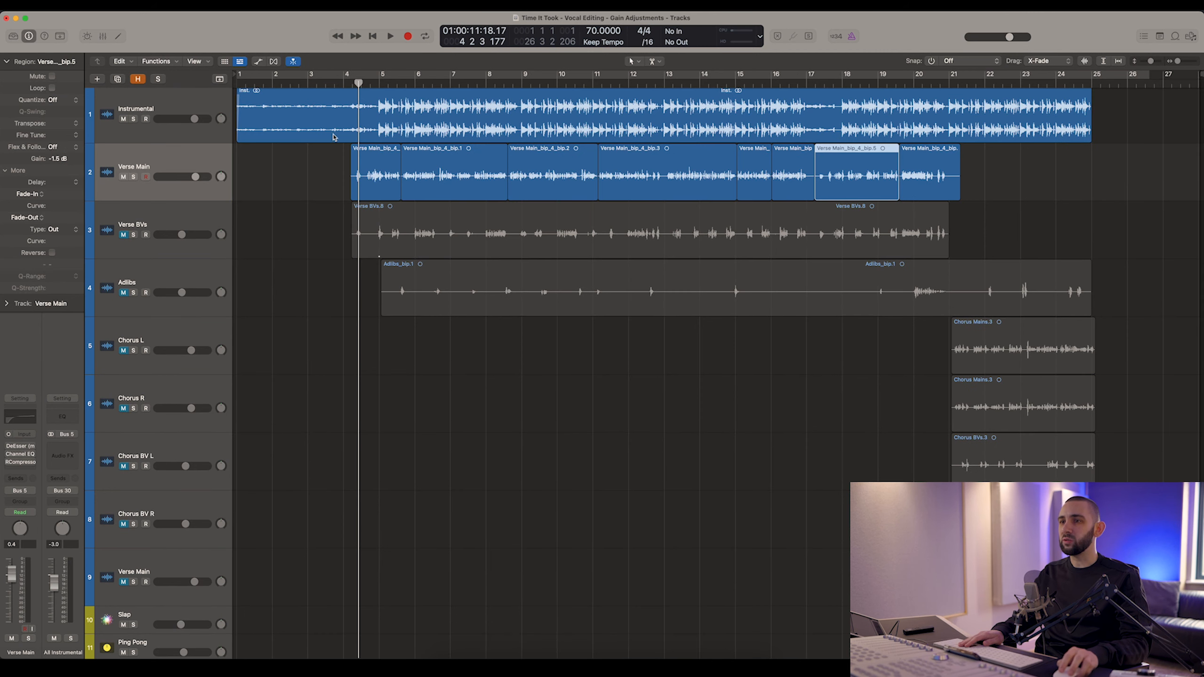
# Turn on waveform zoom and crossfade the join between the first and second Verse Main regions.
pyautogui.click(320, 167)
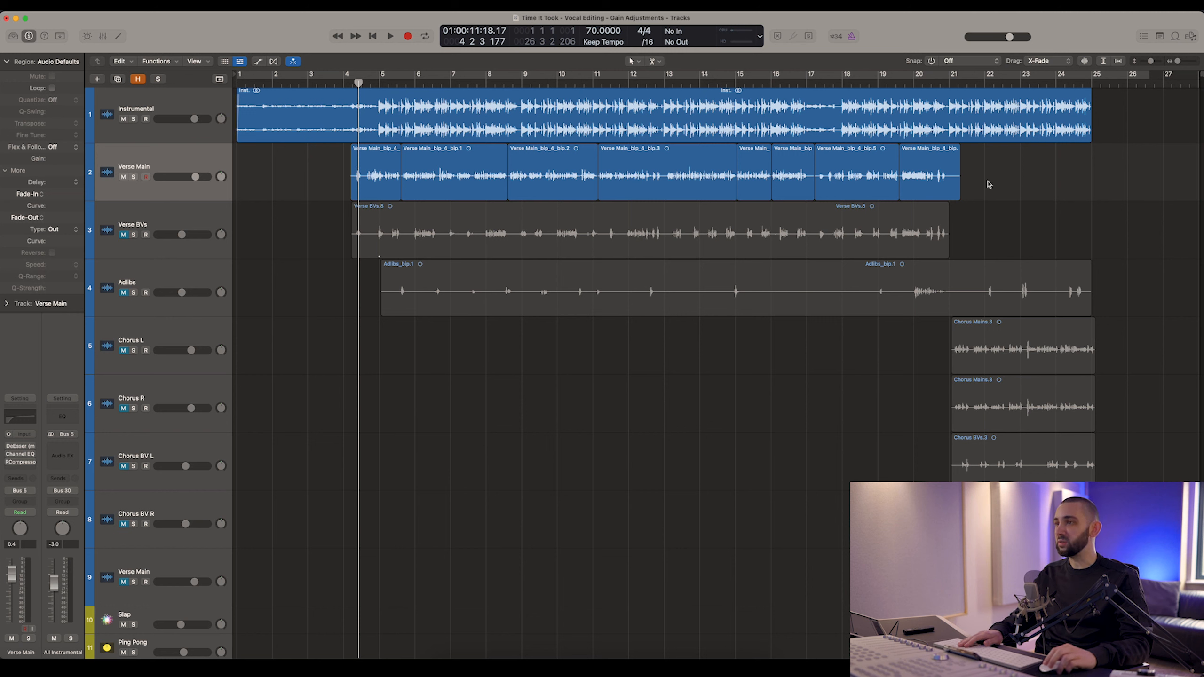
pyautogui.click(911, 180)
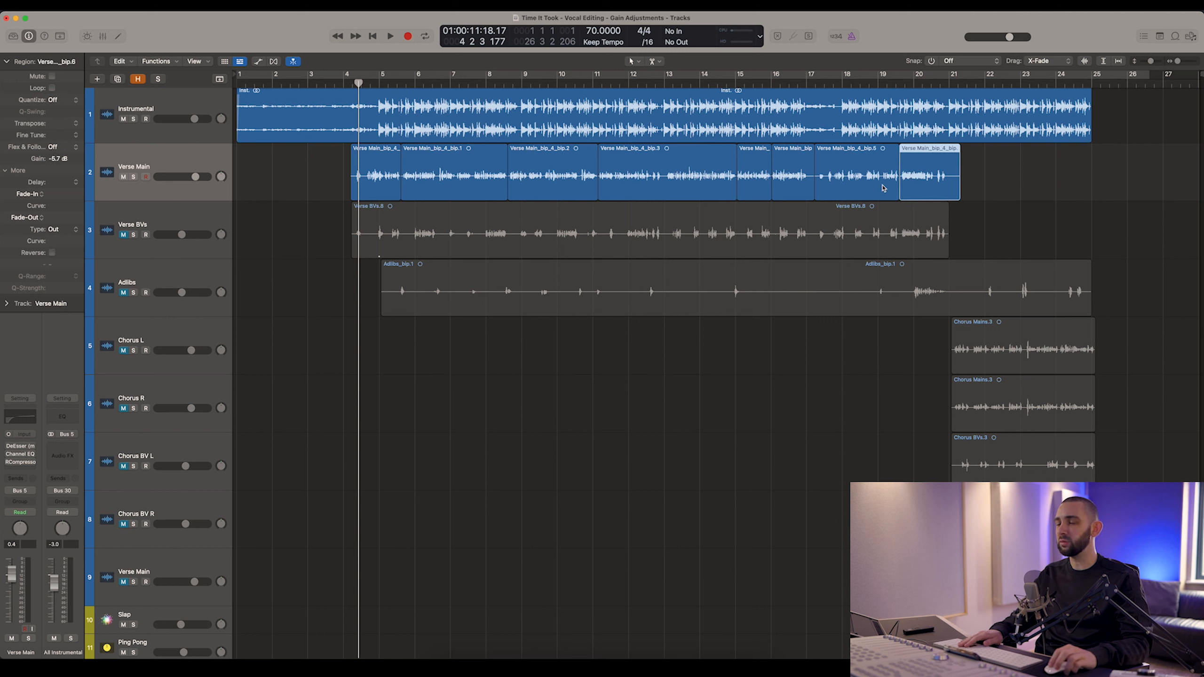
pyautogui.click(1084, 61)
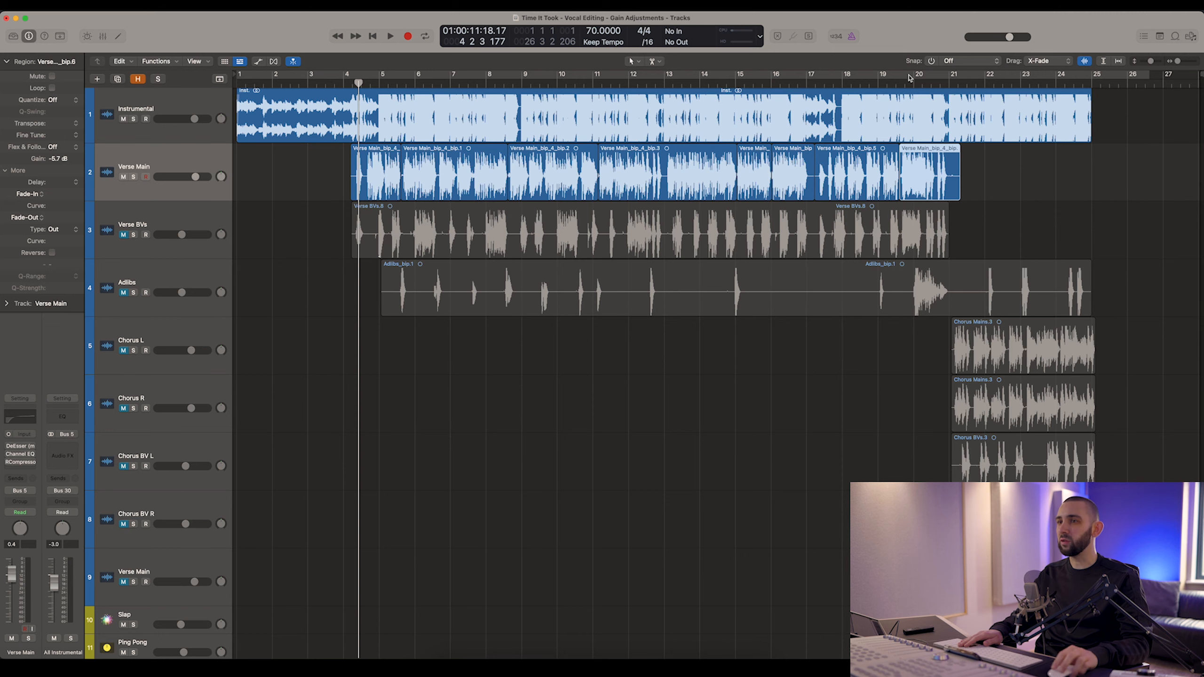
pyautogui.click(353, 173)
pyautogui.press('super+Right')
pyautogui.press('super+Right')
pyautogui.press('super+Right')
pyautogui.press('super+Right')
pyautogui.press('super+Right')
pyautogui.press('super+Right')
pyautogui.press('super+Right')
pyautogui.press('super+Right')
pyautogui.press('super+Right')
pyautogui.press('super+Right')
pyautogui.press('super+Right')
pyautogui.press('super+Right')
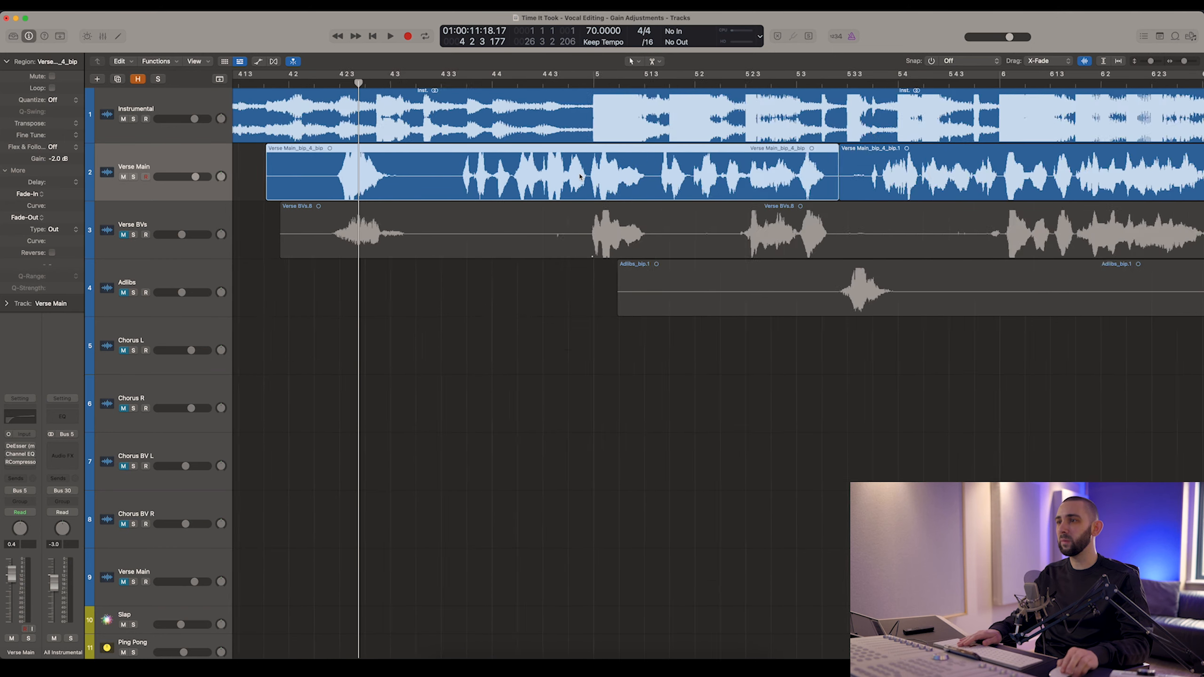
pyautogui.hscroll(4, 867, 185)
pyautogui.moveTo(867, 185); pyautogui.dragTo(853, 189)
# Crossfade the join between the second and third Verse Main regions near bar 8 beat 3.
pyautogui.hscroll(10, 856, 186)
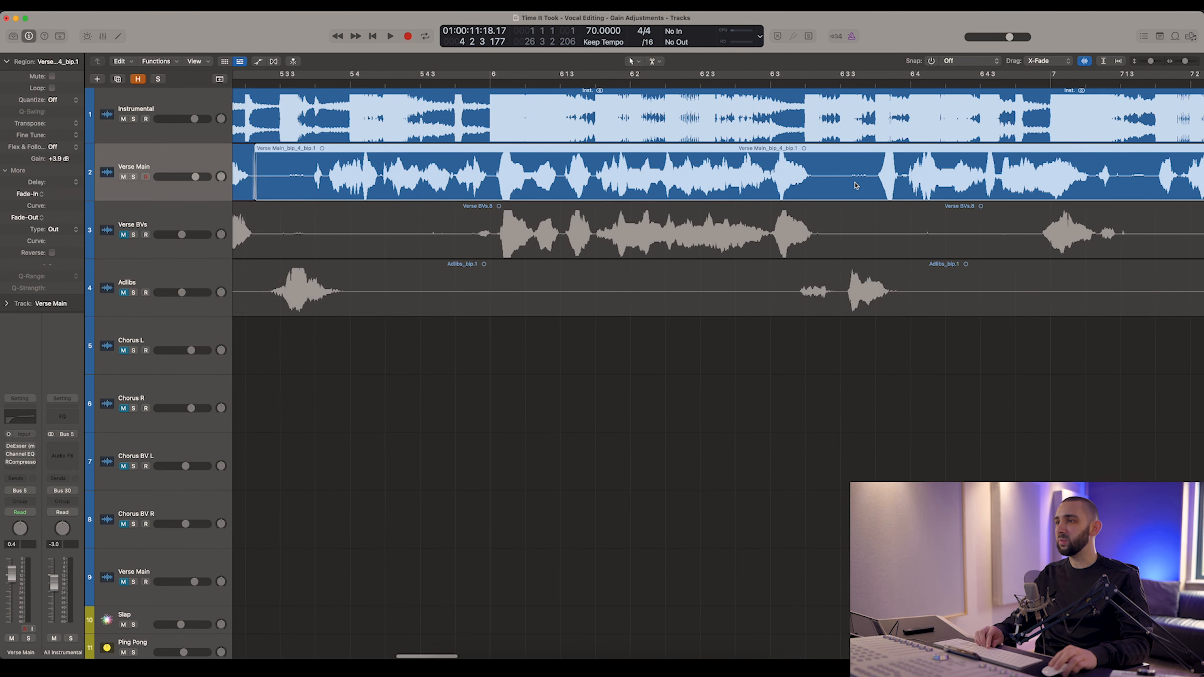
pyautogui.hscroll(7, 857, 182)
pyautogui.keyDown('super'); pyautogui.click(669, 190); pyautogui.keyUp('super')
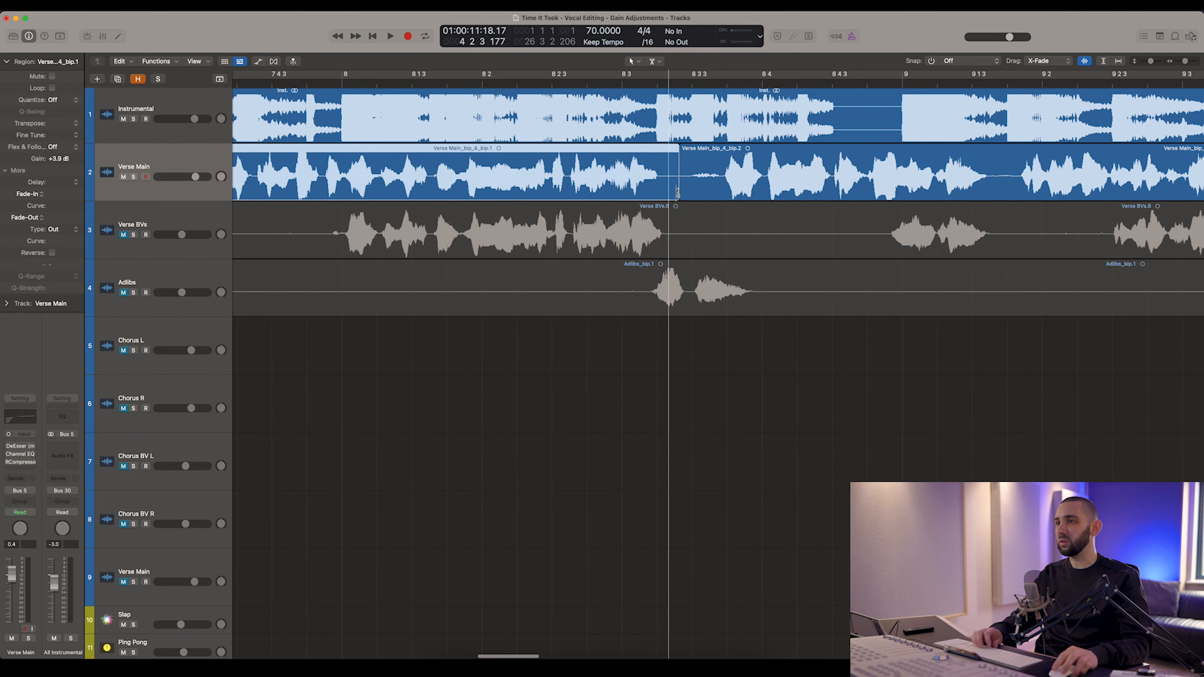
pyautogui.press('Delete')
pyautogui.moveTo(679, 194); pyautogui.dragTo(667, 188)
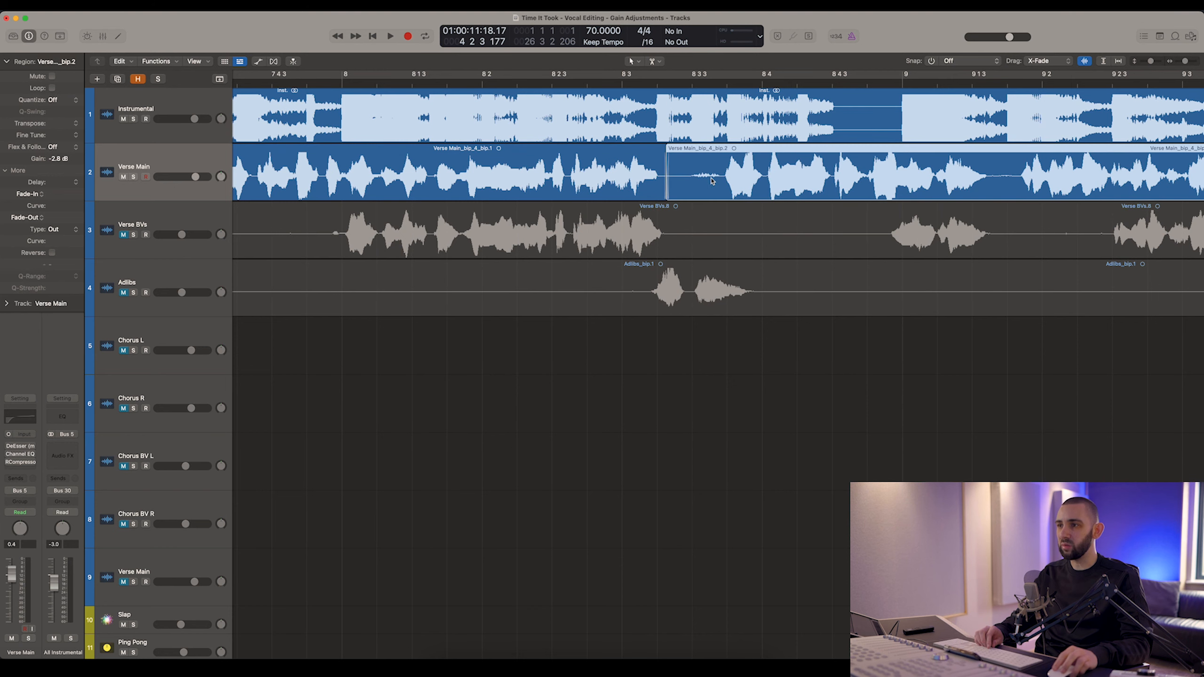
# Play the join near bar 8 beat 3, recut the start of the third Verse Main region and crossfade it slightly earlier.
pyautogui.click(659, 83)
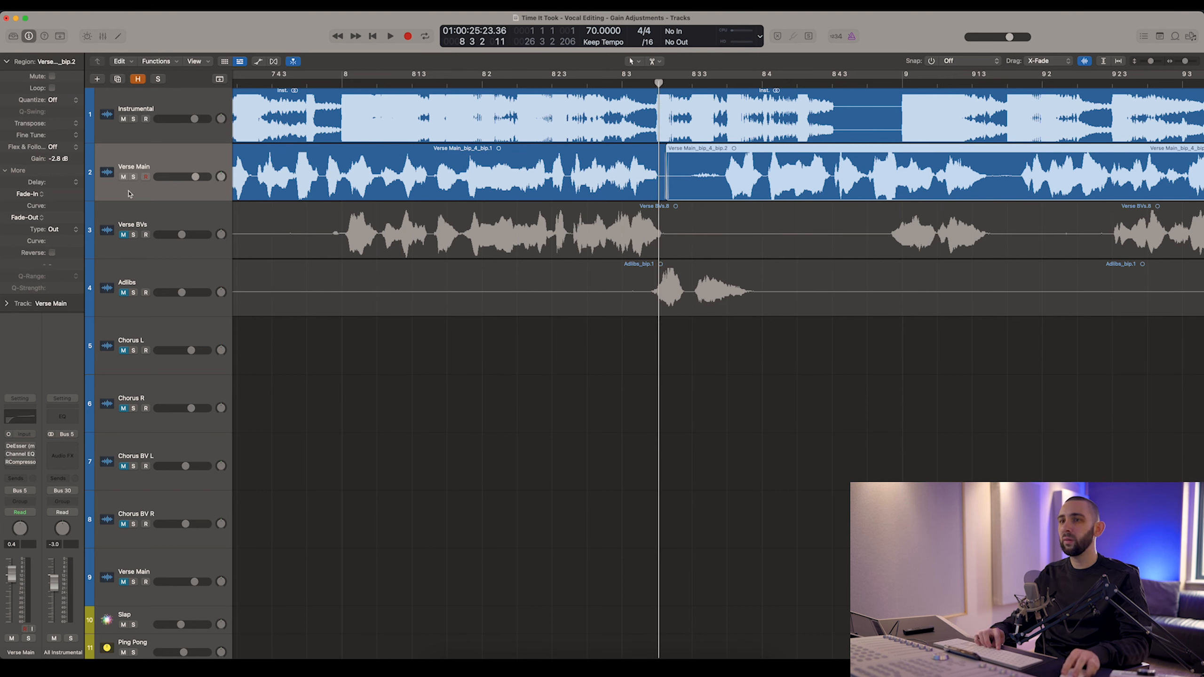
pyautogui.press('space')
pyautogui.keyDown('super'); pyautogui.click(703, 185); pyautogui.keyUp('super')
pyautogui.click(694, 186)
pyautogui.press('Delete')
pyautogui.moveTo(665, 189); pyautogui.dragTo(702, 181)
pyautogui.keyDown('super'); pyautogui.click(664, 181); pyautogui.keyUp('super')
pyautogui.click(681, 184)
pyautogui.press('Delete')
pyautogui.moveTo(704, 189); pyautogui.dragTo(663, 187)
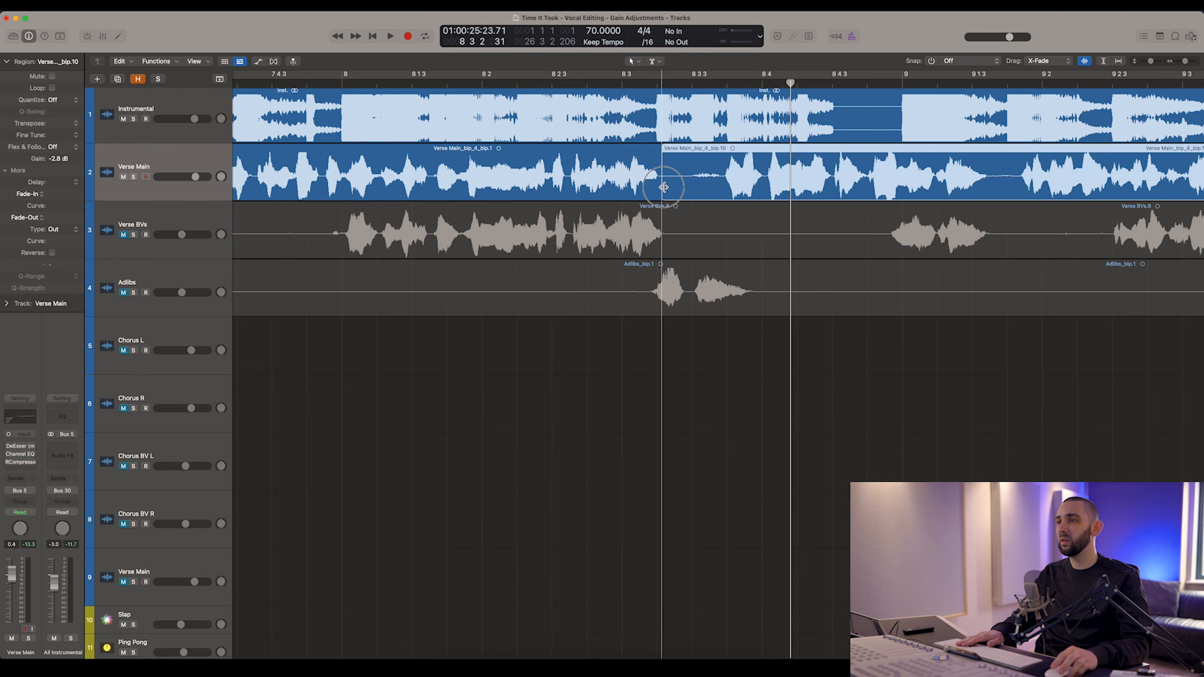
# Crossfade the third Verse Main region into Verse Main_bip_4_bip.3 just after bar 11.
pyautogui.hscroll(15, 664, 187)
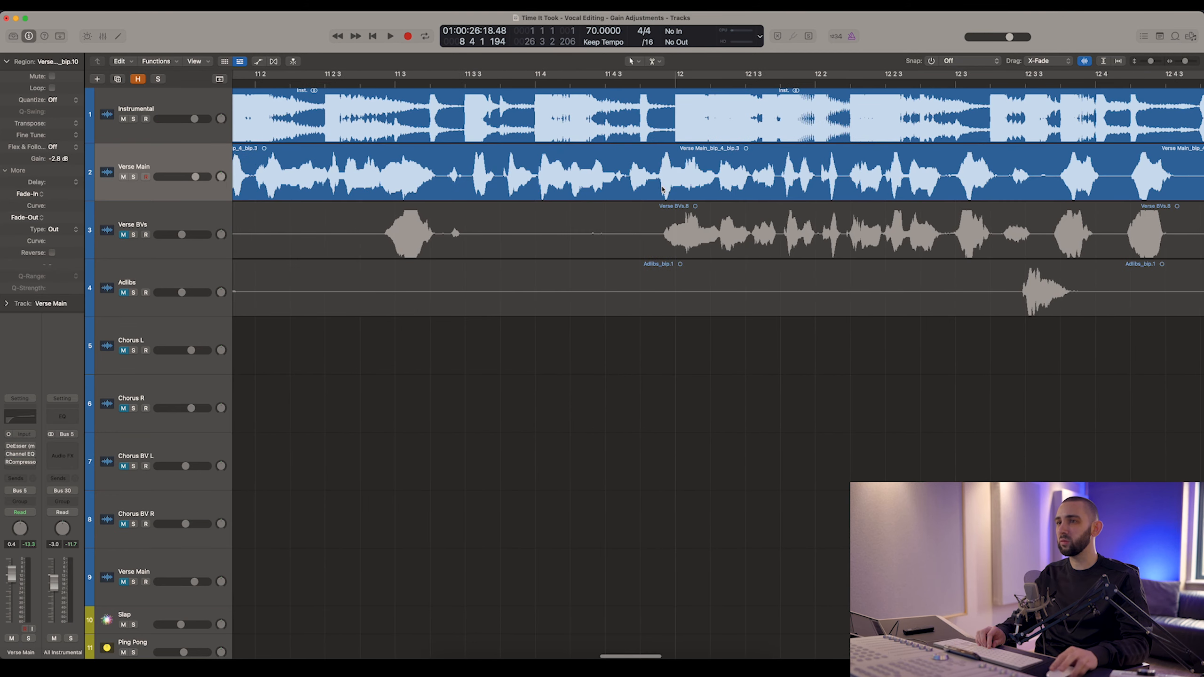
pyautogui.hscroll(-5, 379, 184)
pyautogui.keyDown('super'); pyautogui.click(430, 183); pyautogui.keyUp('super')
pyautogui.click(434, 185)
pyautogui.press('Delete')
pyautogui.moveTo(438, 189); pyautogui.dragTo(429, 190)
# Reactivate the DeEsser, Channel EQ and RCompressor inserts on the Verse Main channel.
pyautogui.hscroll(10, 432, 190)
pyautogui.hscroll(6, 432, 191)
pyautogui.hscroll(-5, 474, 184)
pyautogui.hscroll(4, 494, 182)
pyautogui.hscroll(-3, 527, 177)
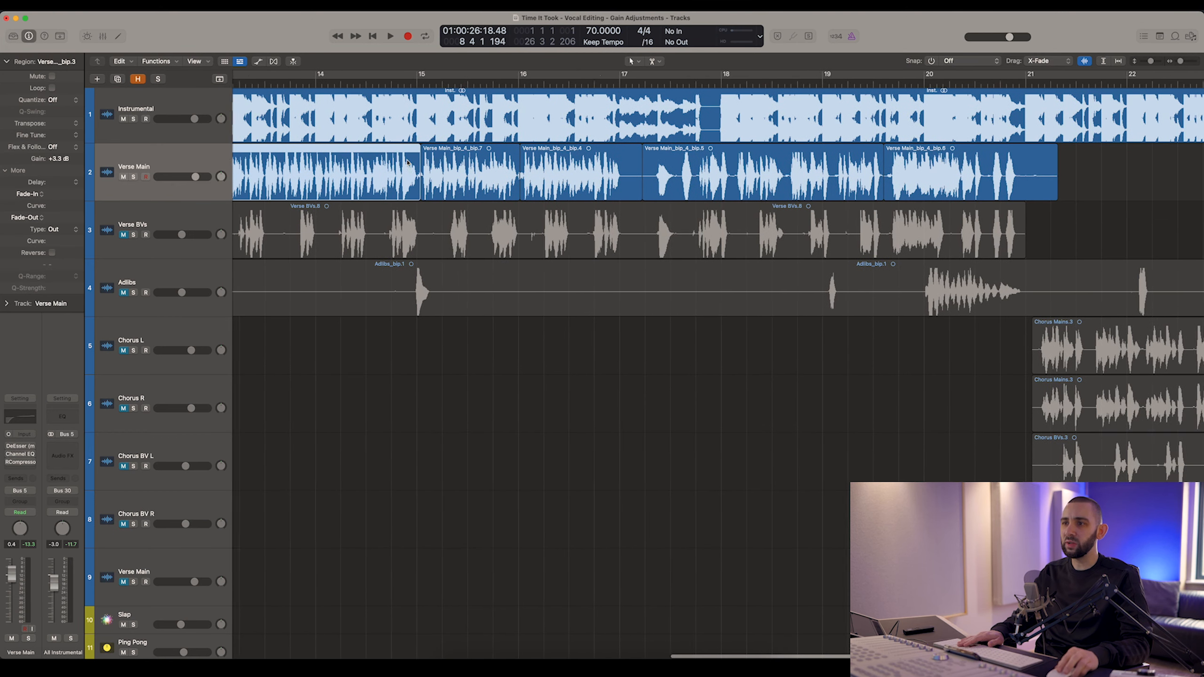
pyautogui.click(424, 85)
pyautogui.press('super+Left')
pyautogui.press('super+Left')
pyautogui.press('super+Left')
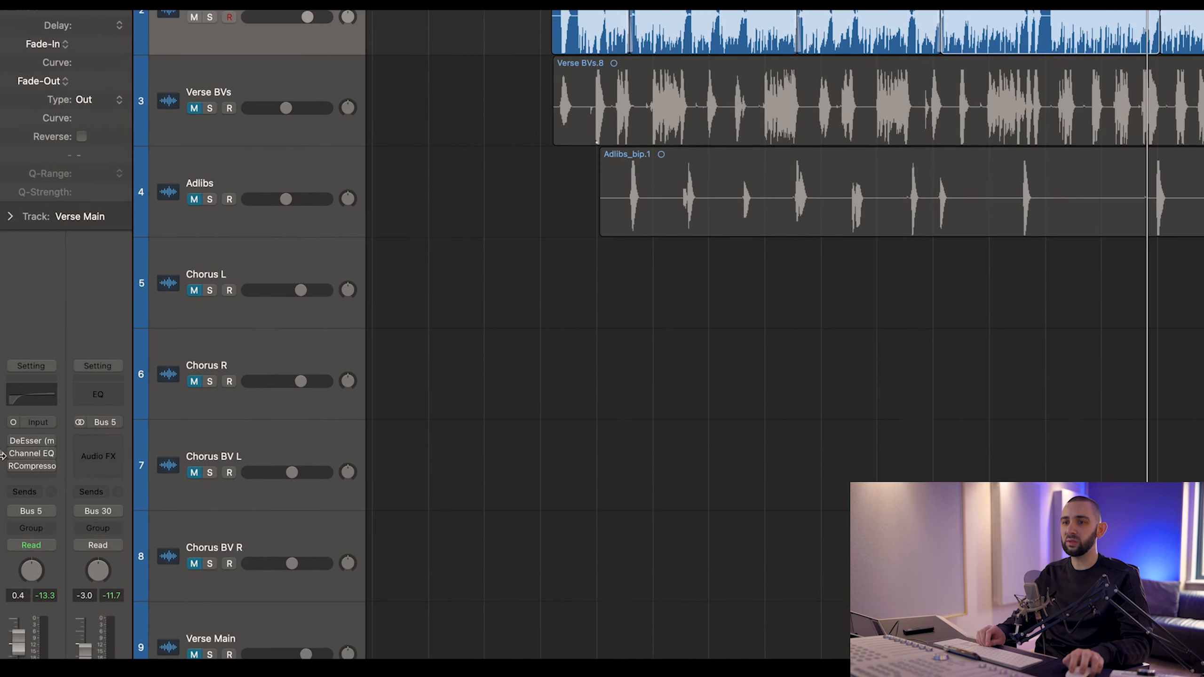
pyautogui.moveTo(8, 446); pyautogui.dragTo(7, 463)
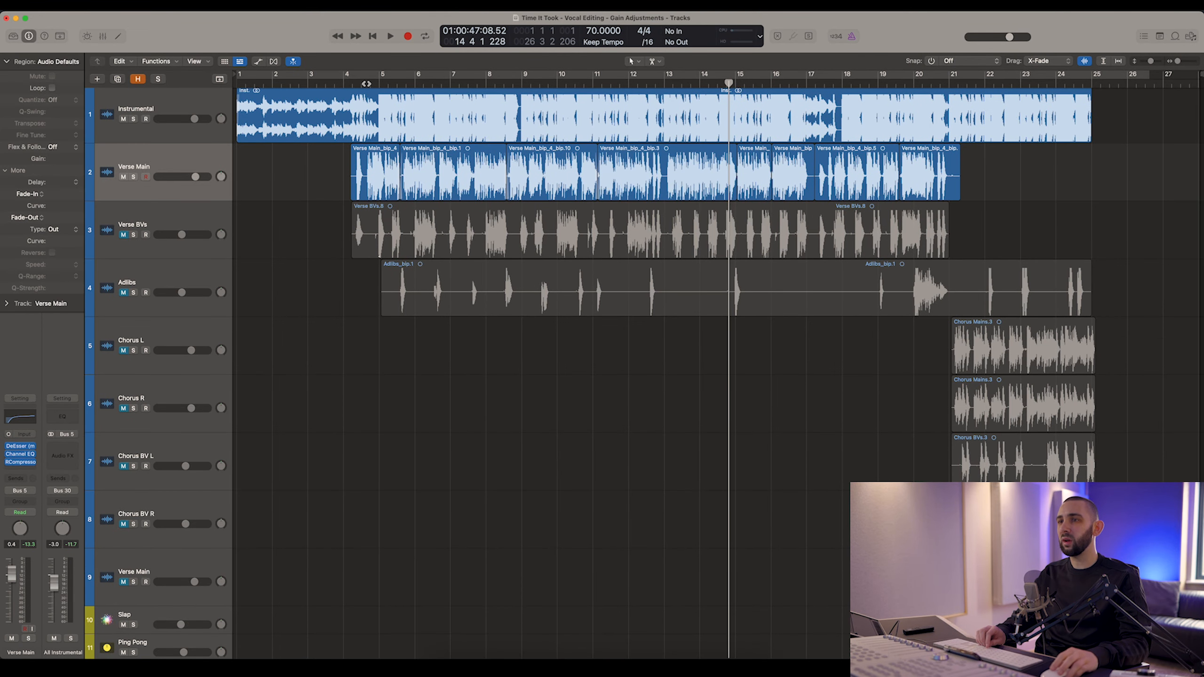
# Turn off waveform zoom and place the playhead inside the first Verse Main region, just after bar 4 beat 3.
pyautogui.click(366, 84)
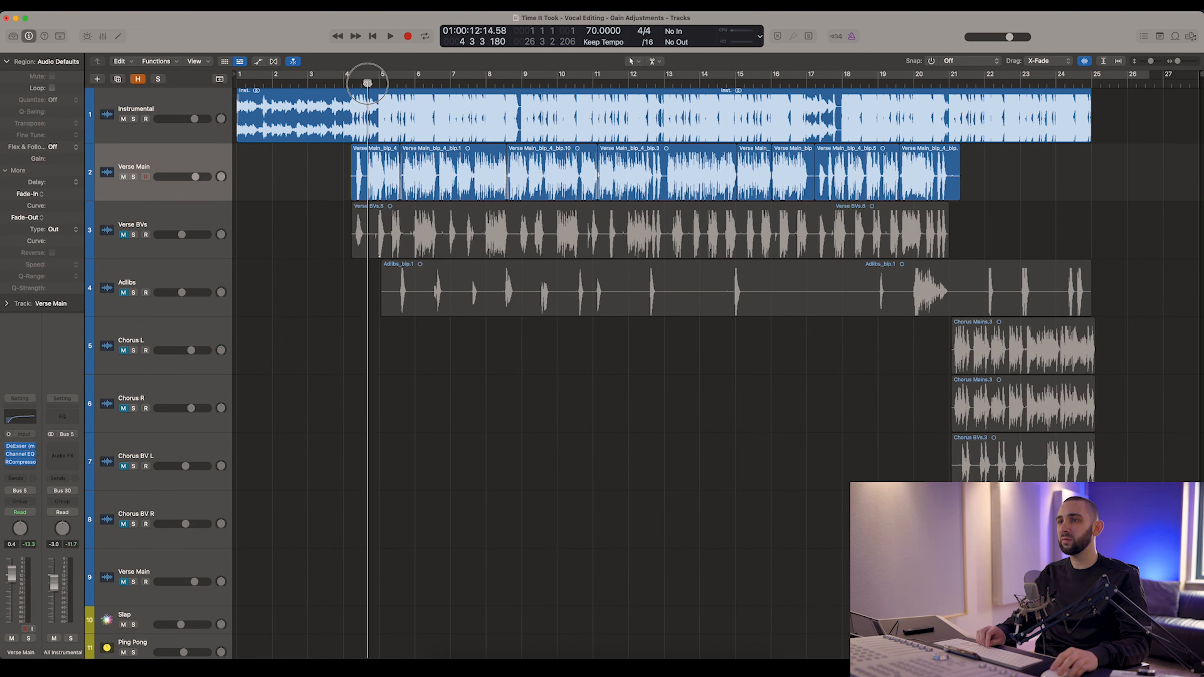
pyautogui.click(1084, 61)
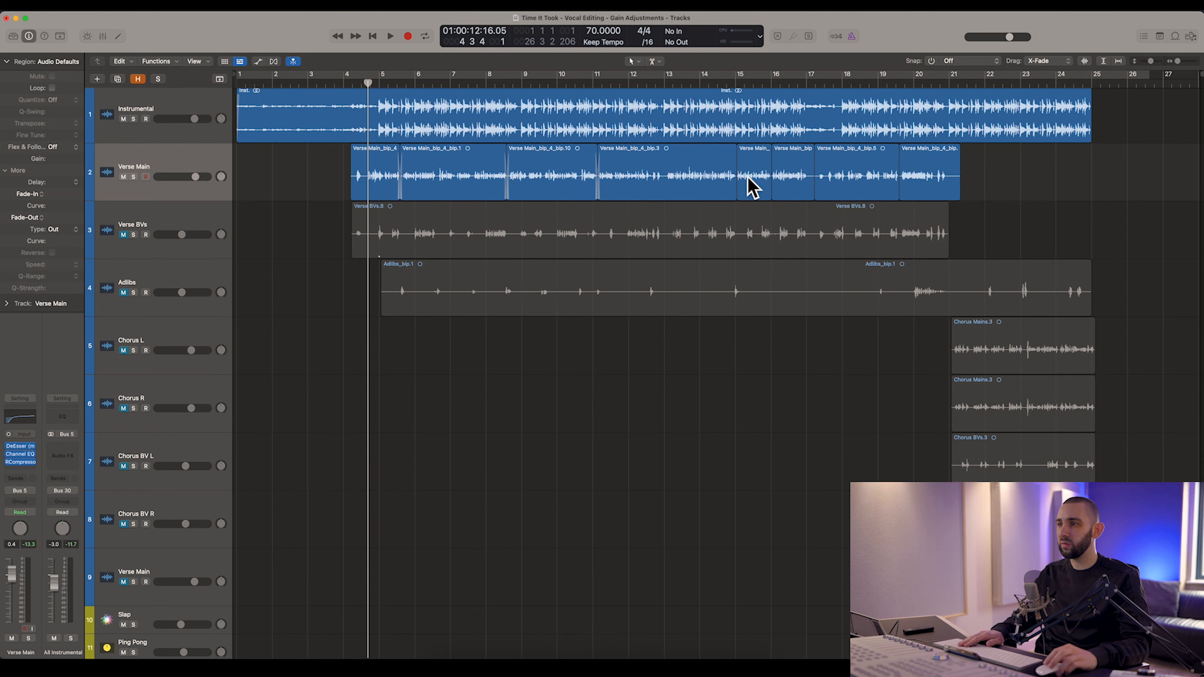
pyautogui.click(448, 188)
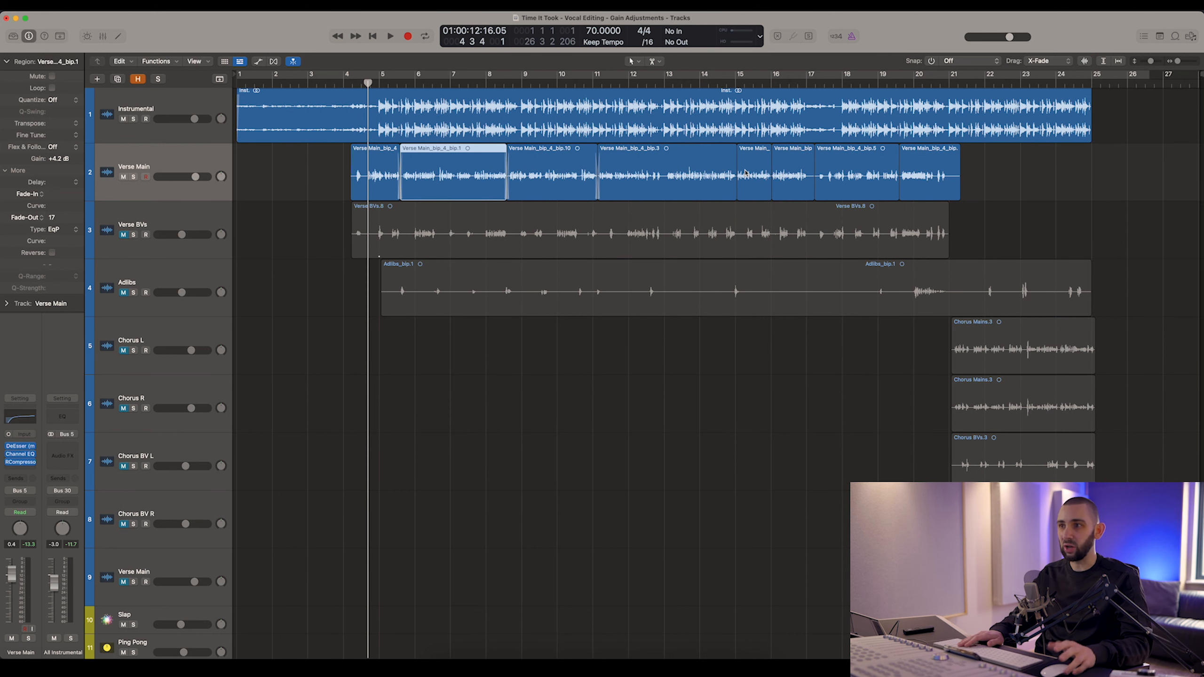
pyautogui.click(1027, 180)
pyautogui.moveTo(368, 92); pyautogui.dragTo(363, 83)
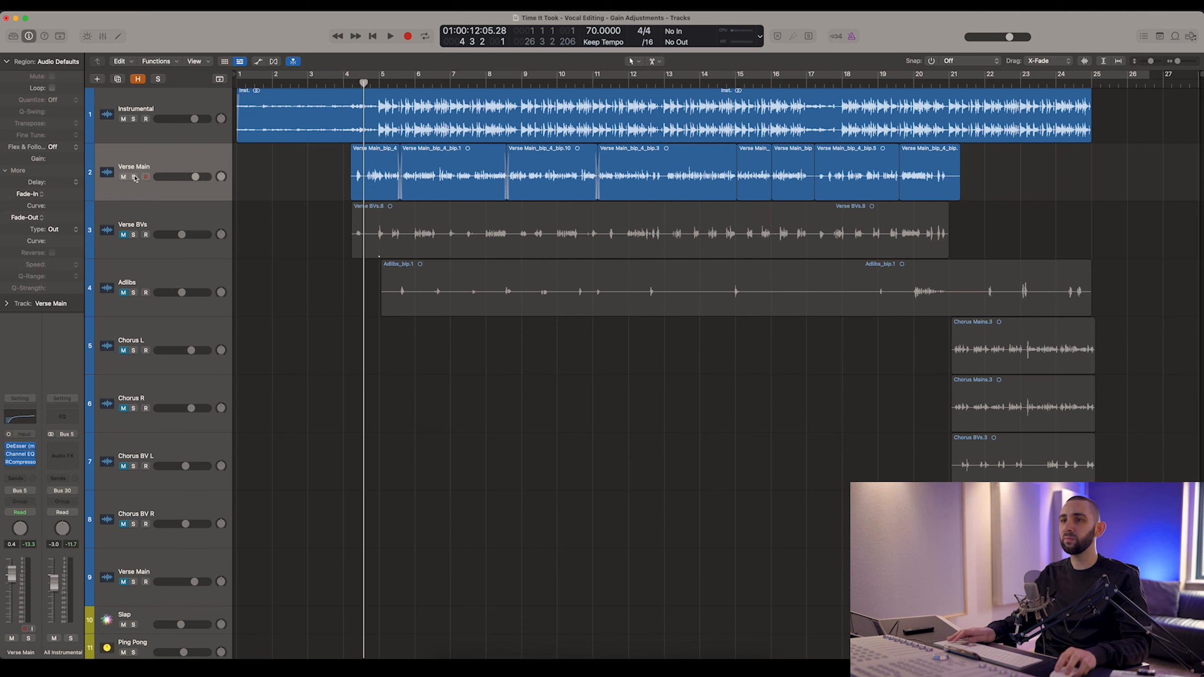
# Solo and play the Verse Main track, setting the second region's gain to +3.6 dB.
pyautogui.click(133, 176)
pyautogui.press('space')
pyautogui.scroll(5, 551, 137)
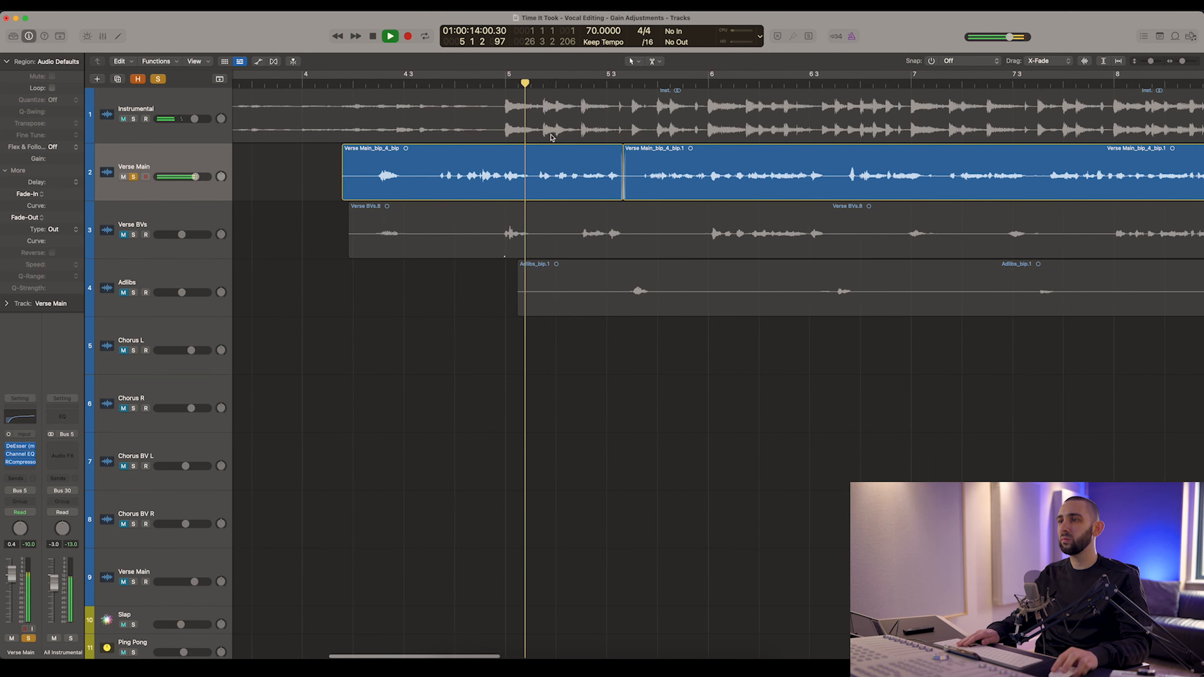
pyautogui.click(652, 173)
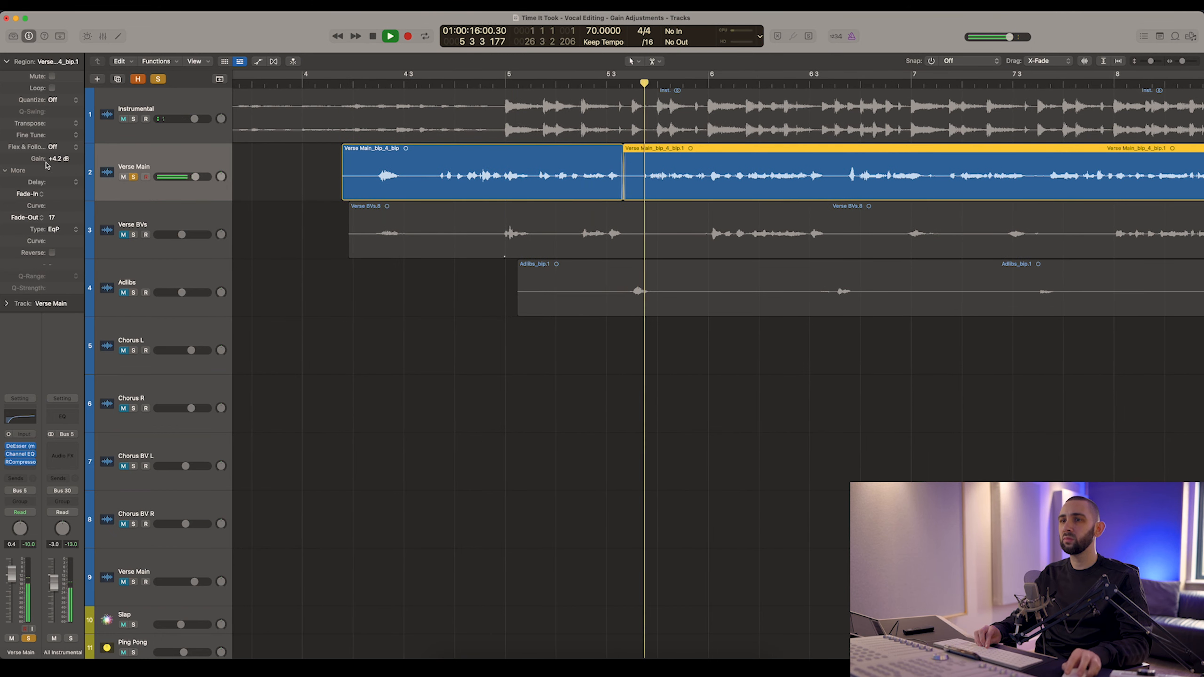
pyautogui.moveTo(59, 160); pyautogui.dragTo(63, 172)
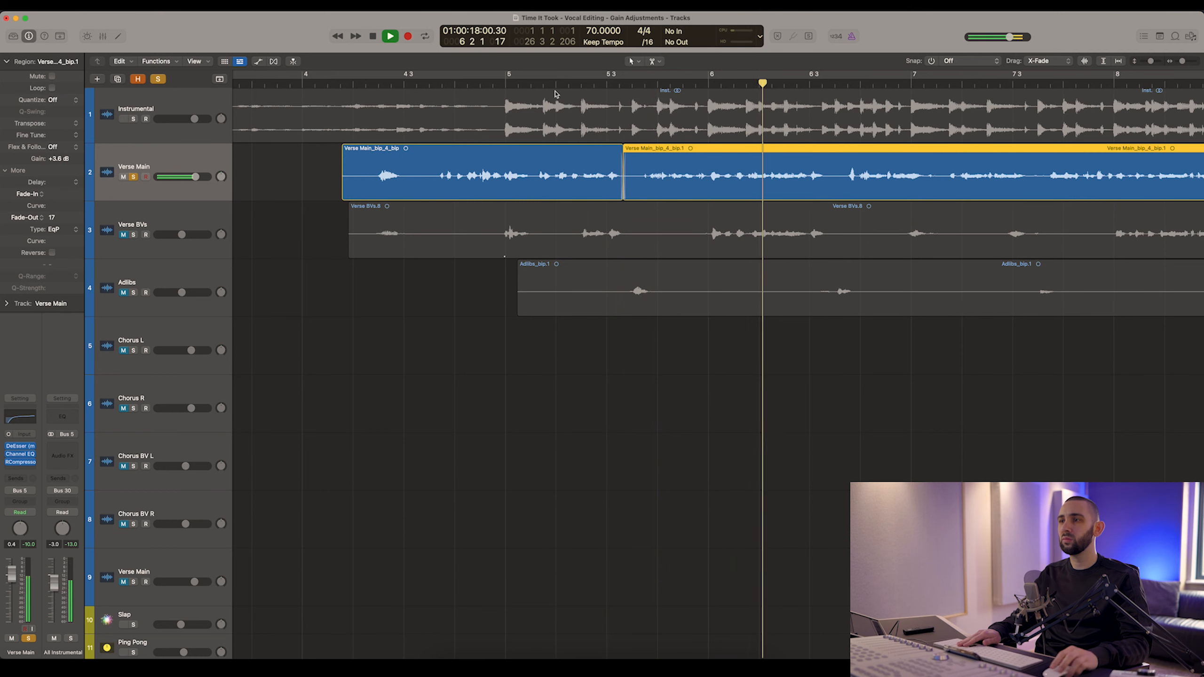
# Play the transition near bar 8 beat 3, set Verse Main_bip_4_bip.10 to -3.5 dB and replay it.
pyautogui.hscroll(8, 555, 95)
pyautogui.click(732, 84)
pyautogui.hscroll(6, 662, 171)
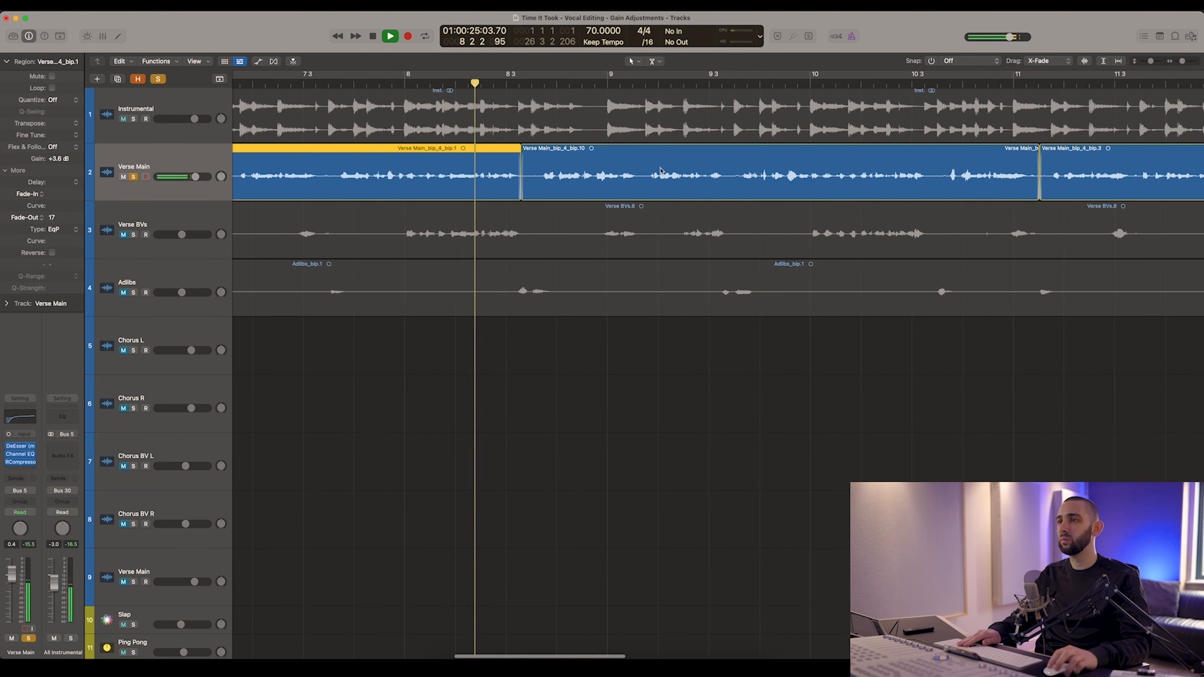
pyautogui.click(660, 171)
pyautogui.moveTo(59, 161); pyautogui.dragTo(60, 166)
pyautogui.click(447, 84)
# Audition the later verse and set the gain of Verse Main_bip_4_bip.7, the region starting at bar 15, to +4.5 dB.
pyautogui.hscroll(5, 616, 161)
pyautogui.hscroll(5, 708, 157)
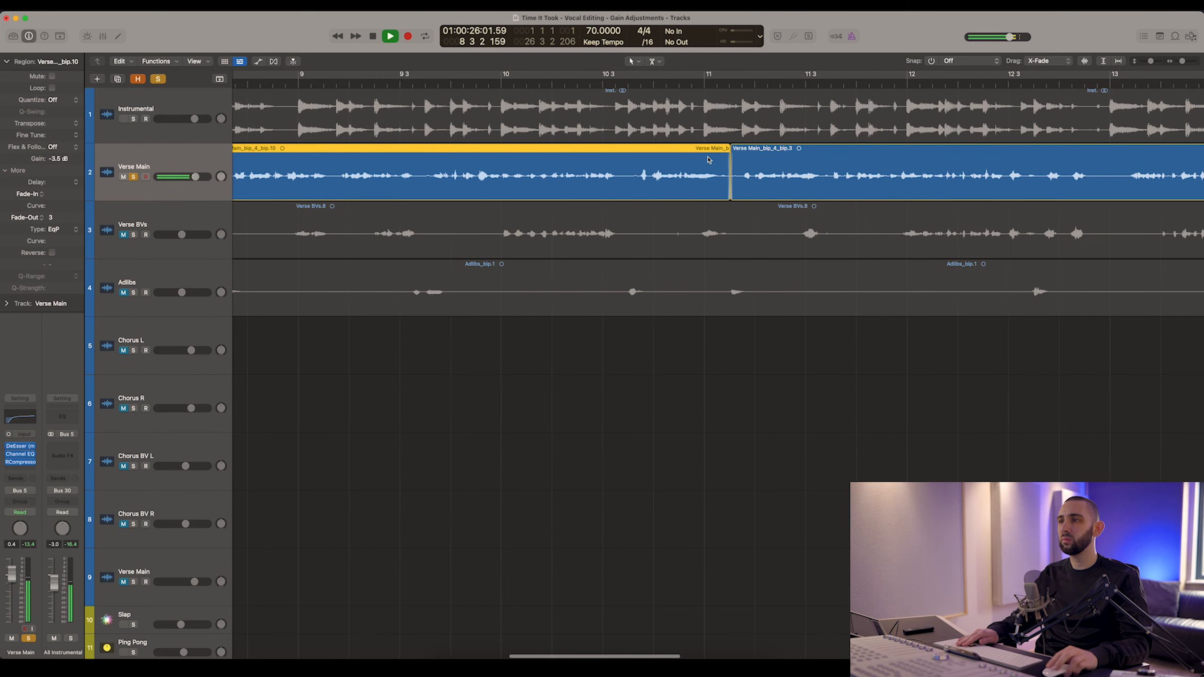
pyautogui.hscroll(10, 708, 157)
pyautogui.click(812, 84)
pyautogui.hscroll(5, 782, 156)
pyautogui.click(759, 166)
pyautogui.moveTo(68, 166); pyautogui.dragTo(68, 169)
pyautogui.hscroll(8, 910, 91)
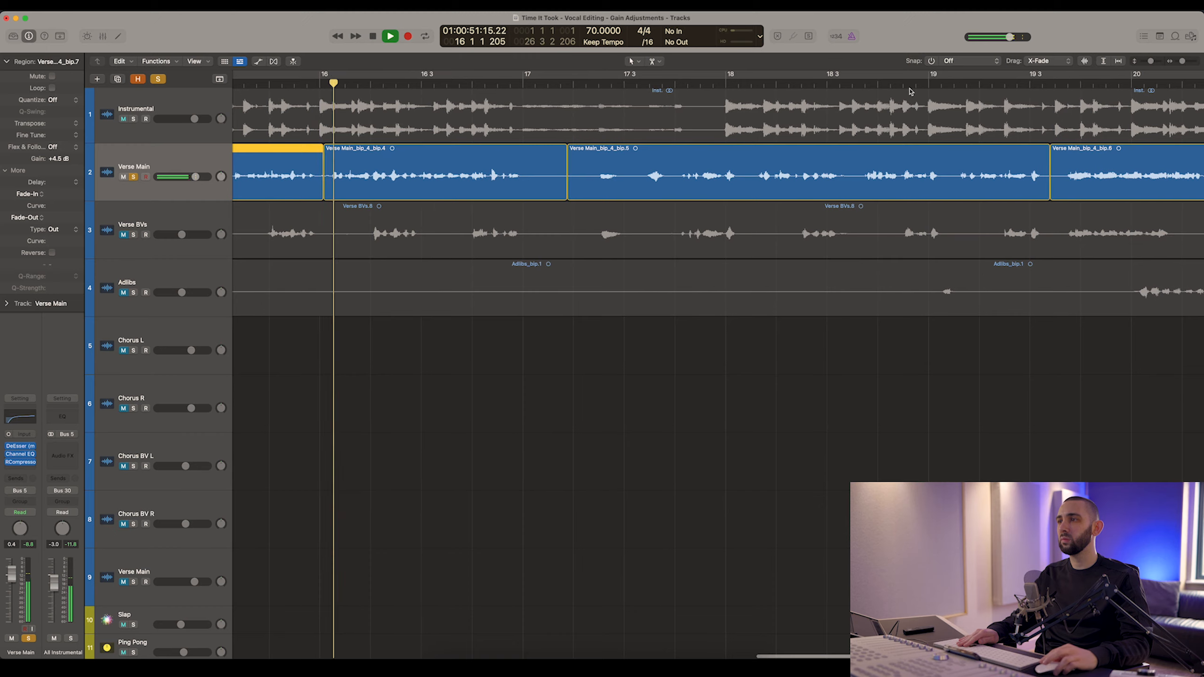
# Play the end of the verse and set the gain of the final Verse Main region to -7.4 dB.
pyautogui.hscroll(3, 910, 91)
pyautogui.click(772, 84)
pyautogui.hscroll(5, 772, 84)
pyautogui.click(704, 166)
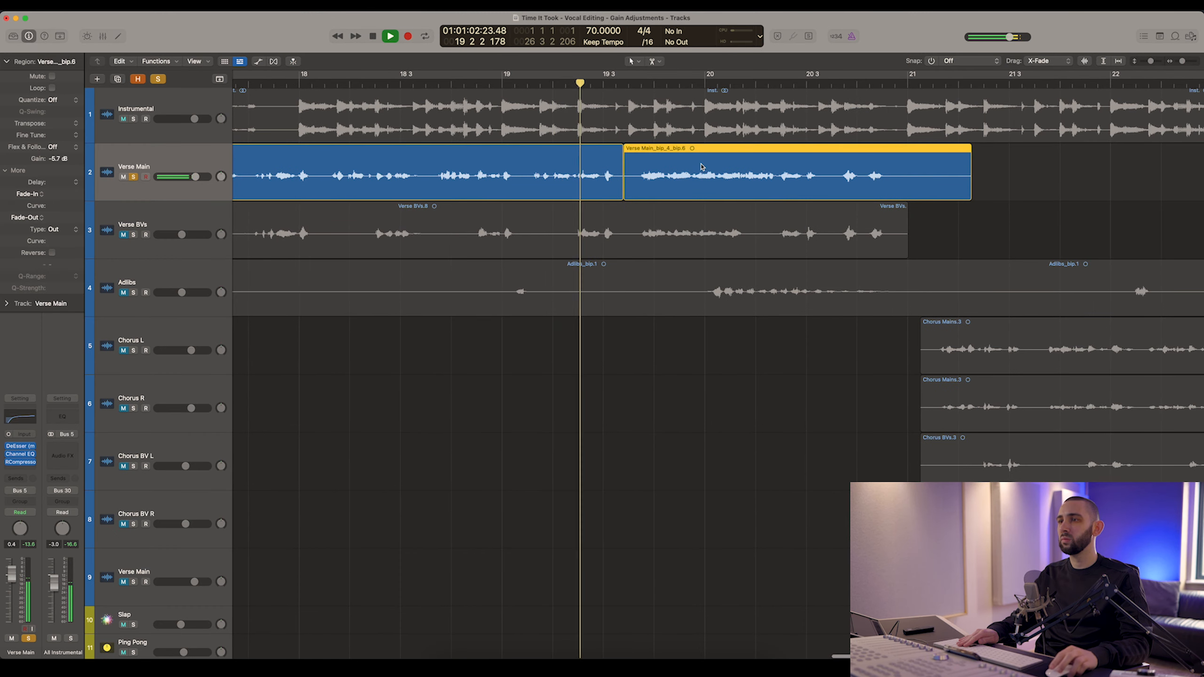
pyautogui.moveTo(58, 161); pyautogui.dragTo(59, 164)
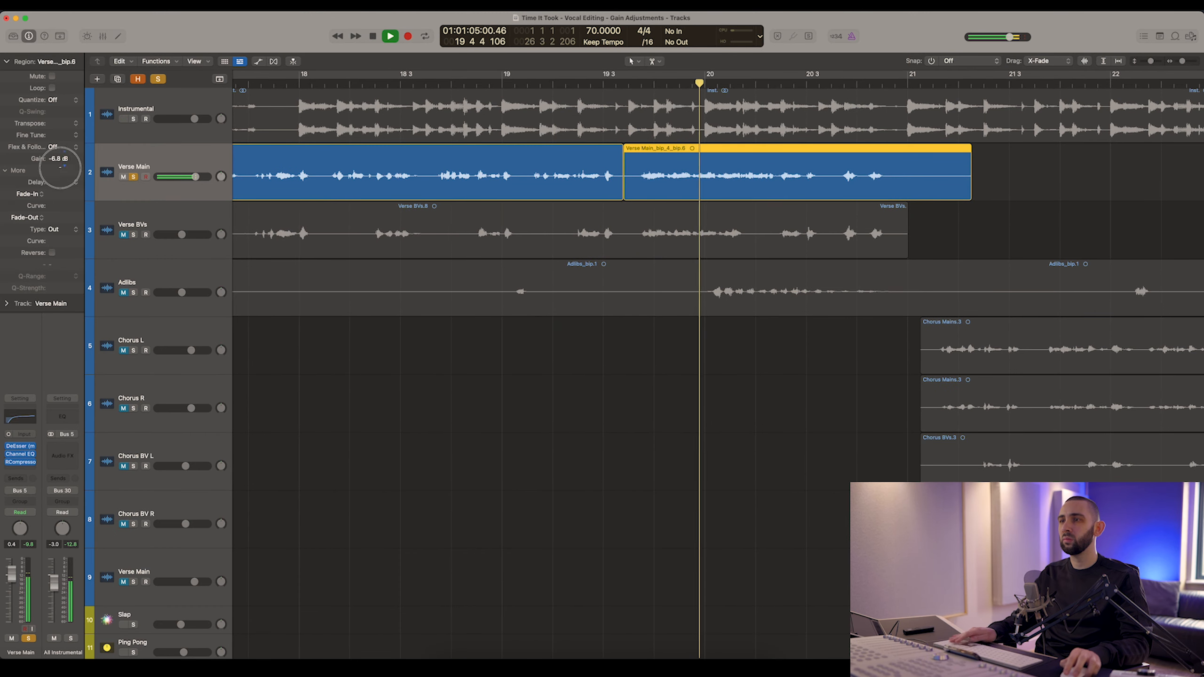
pyautogui.press('space')
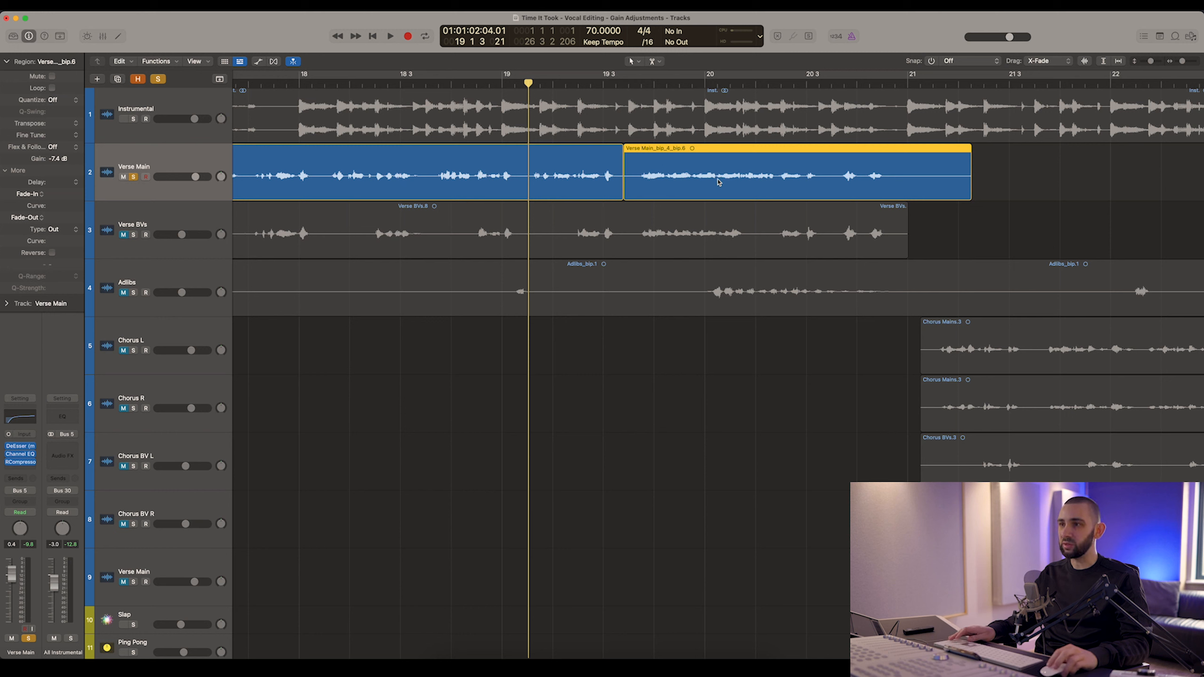
# Try a gain of -7.8 dB on the final Verse Main region during playback, and return it to -7.4 dB.
pyautogui.click(530, 85)
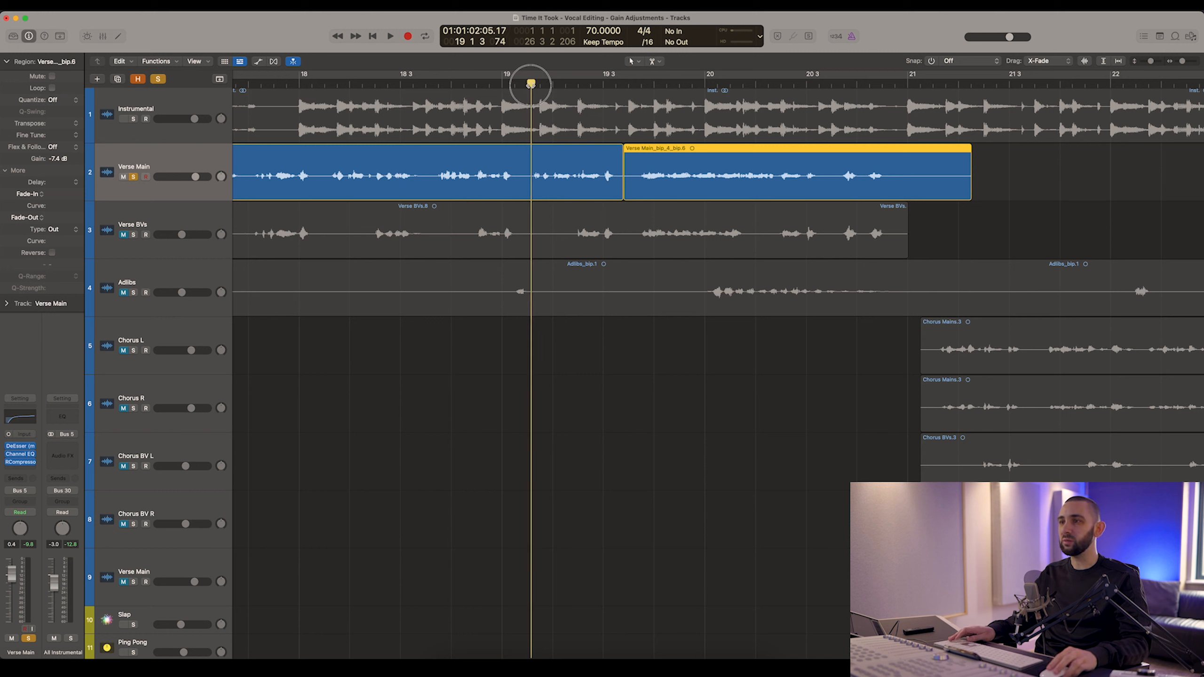
pyautogui.click(580, 169)
pyautogui.click(650, 179)
pyautogui.click(72, 167)
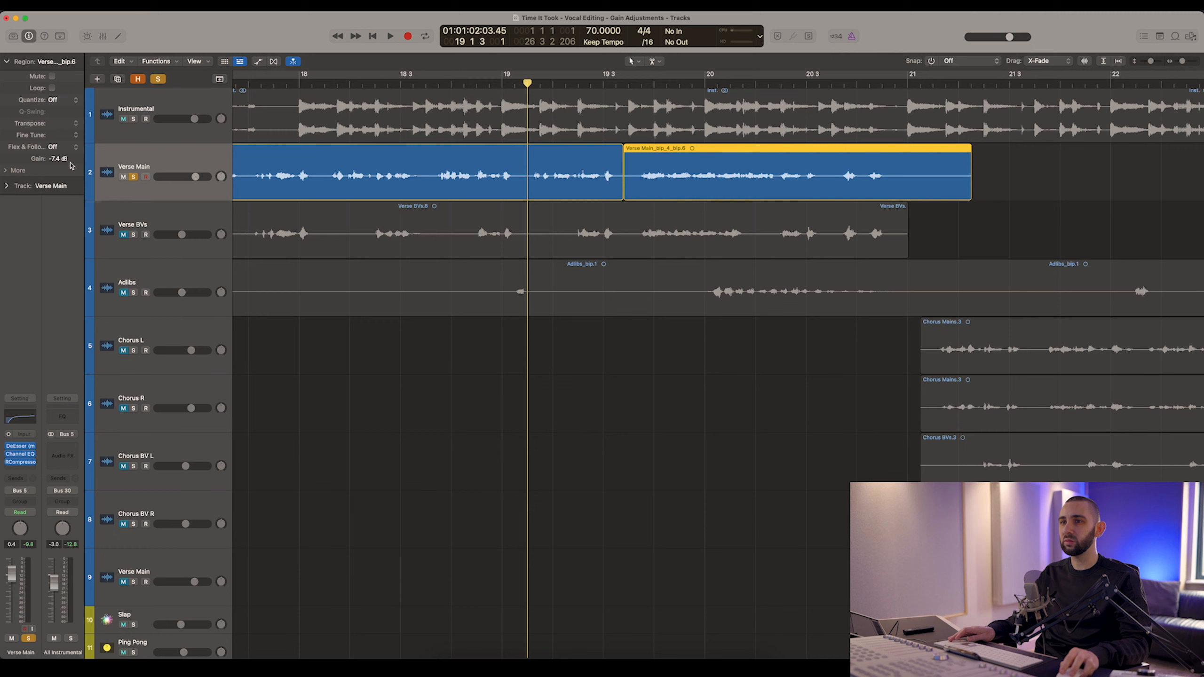
pyautogui.click(48, 172)
pyautogui.moveTo(66, 162); pyautogui.dragTo(66, 164)
pyautogui.press('space')
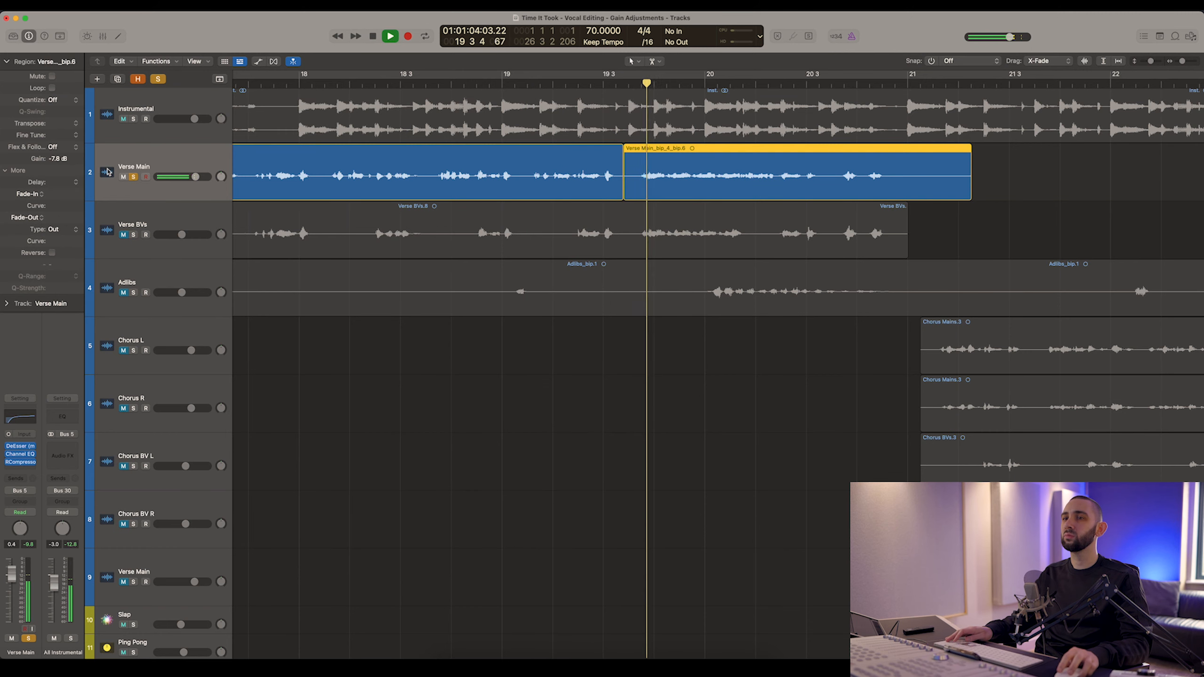
pyautogui.moveTo(61, 158); pyautogui.dragTo(71, 151)
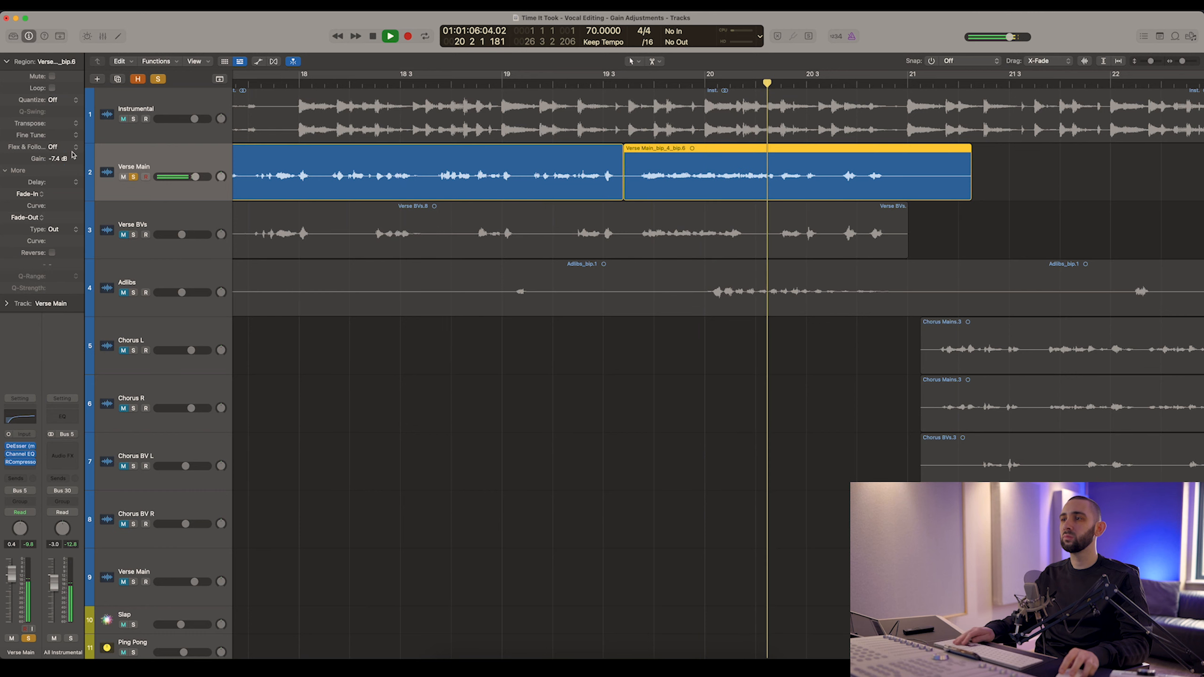
# Open the RCompressor on the Verse Main channel and raise its threshold slightly.
pyautogui.scroll(-5, 607, 156)
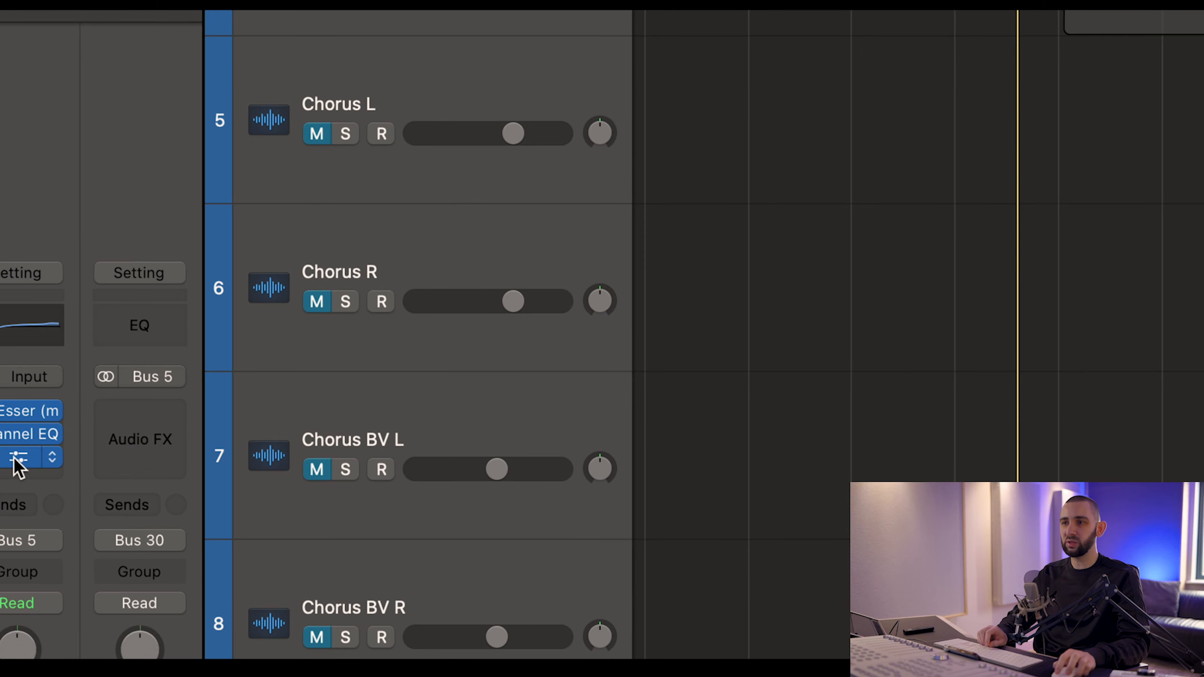
pyautogui.click(14, 459)
pyautogui.moveTo(425, 148); pyautogui.dragTo(377, 298)
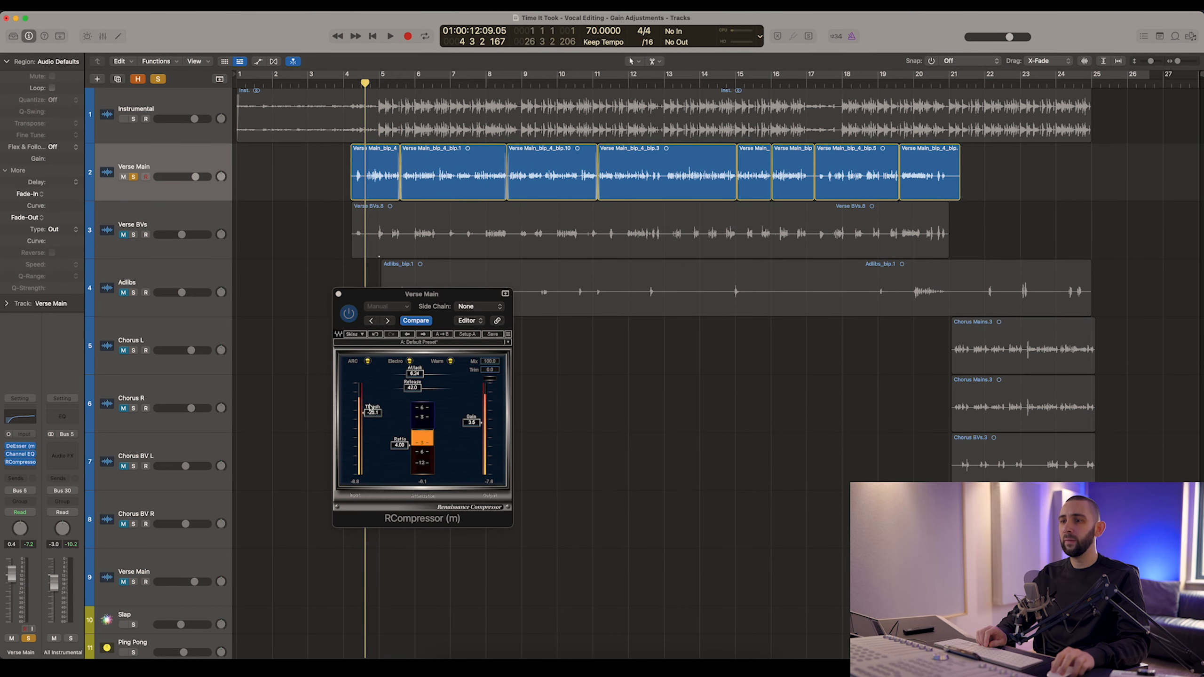
pyautogui.moveTo(371, 408); pyautogui.dragTo(373, 411)
pyautogui.click(395, 191)
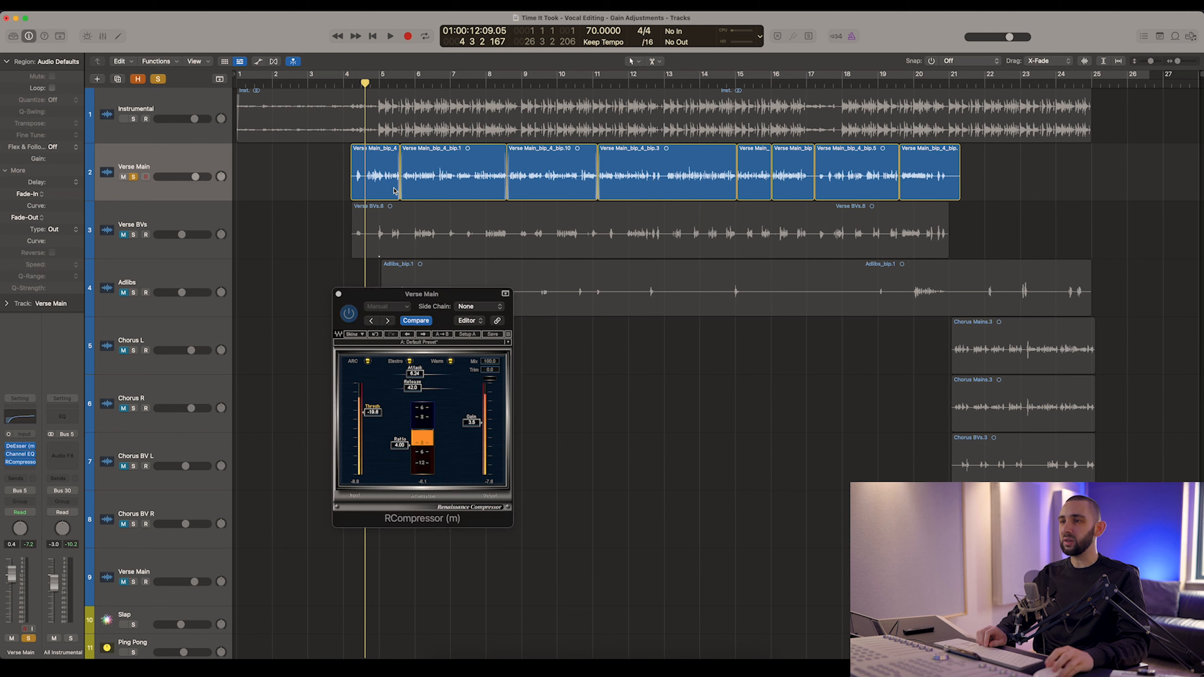
pyautogui.click(365, 83)
pyautogui.moveTo(389, 297); pyautogui.dragTo(412, 313)
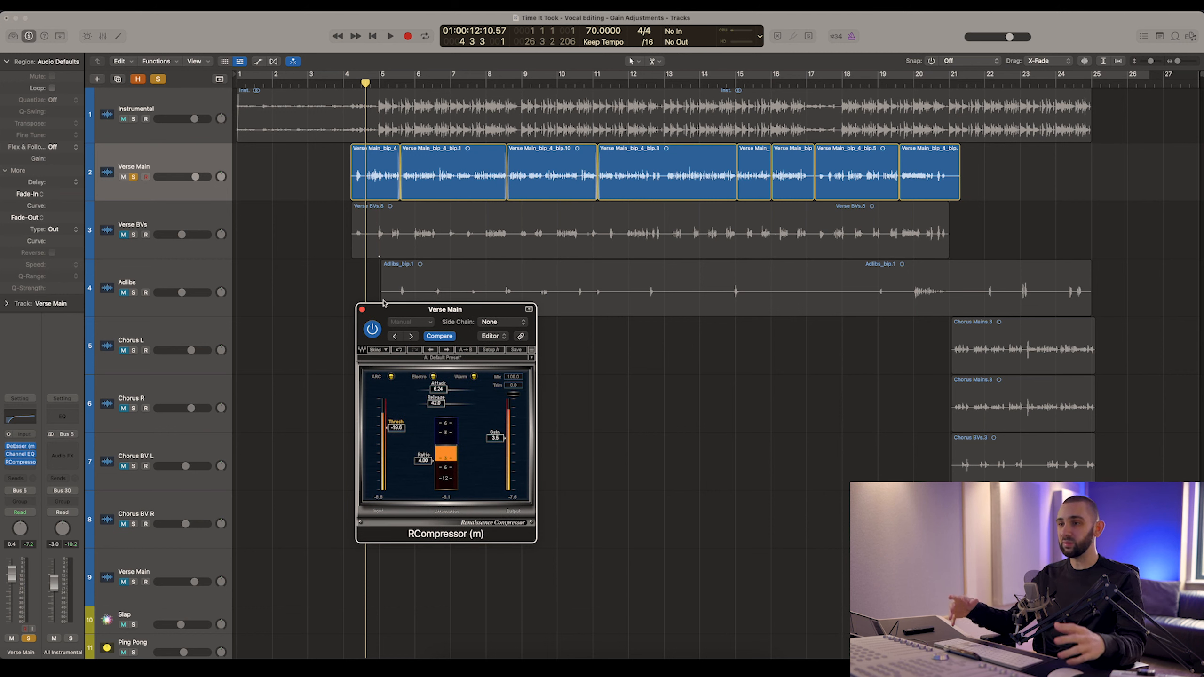
pyautogui.moveTo(389, 312); pyautogui.dragTo(384, 311)
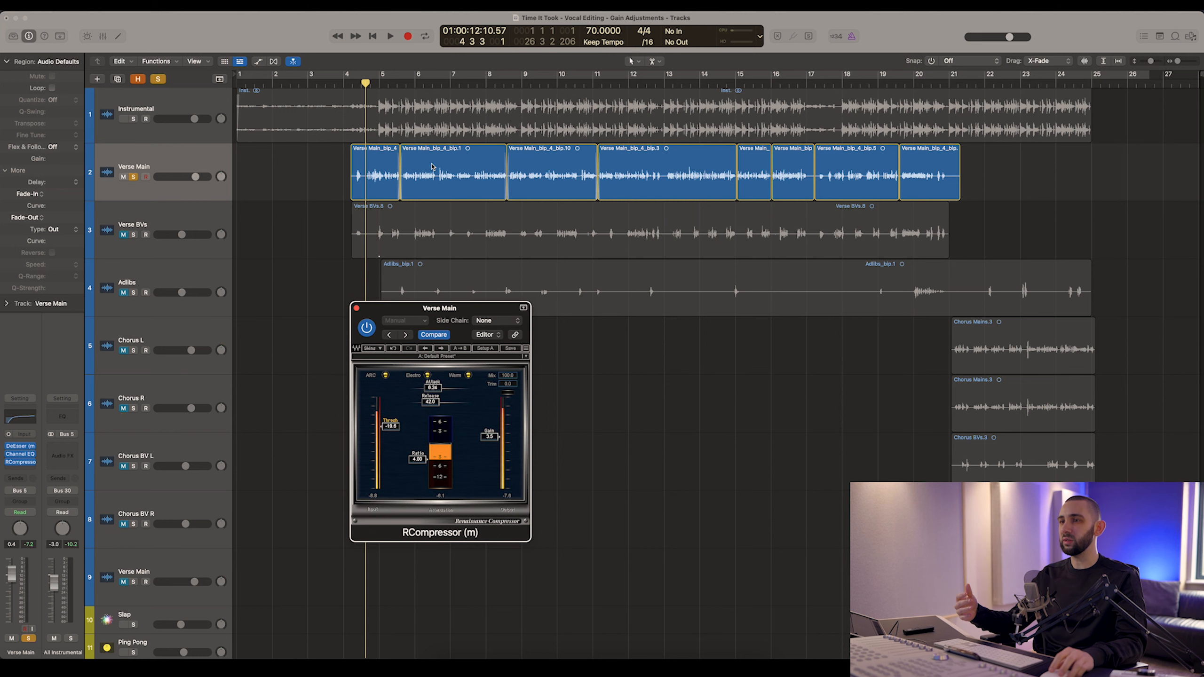
# Check the gain of the individual Verse Main regions one after another.
pyautogui.click(420, 182)
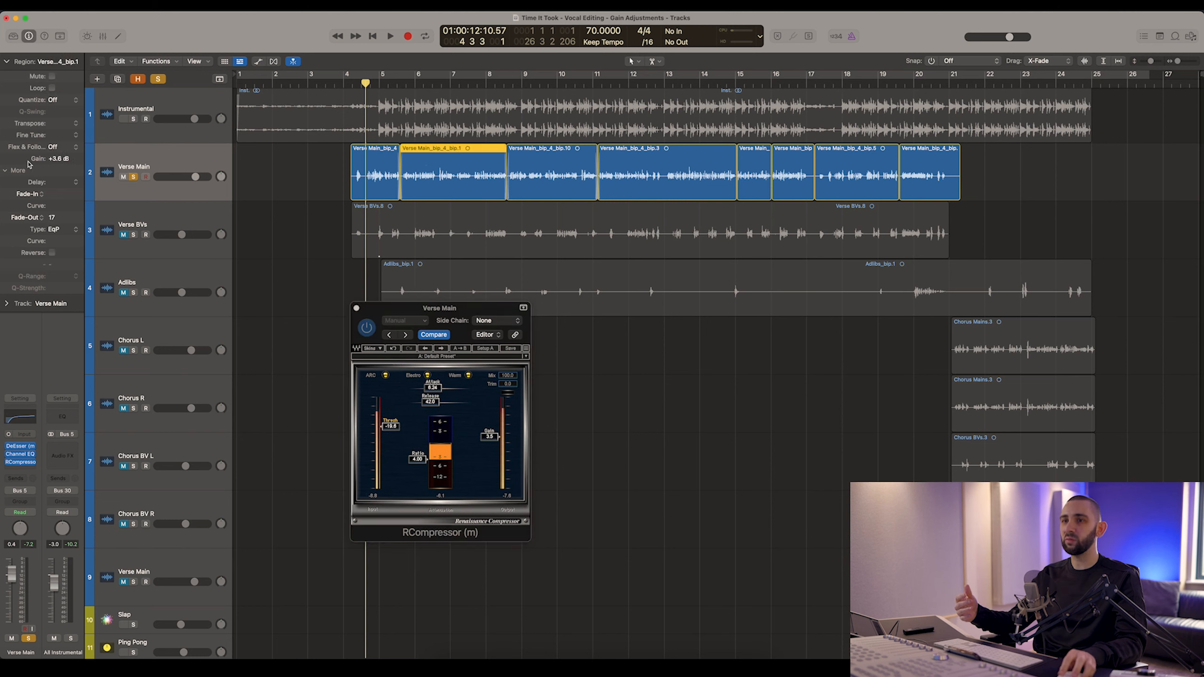
pyautogui.click(581, 181)
pyautogui.click(664, 178)
pyautogui.click(762, 180)
pyautogui.click(295, 189)
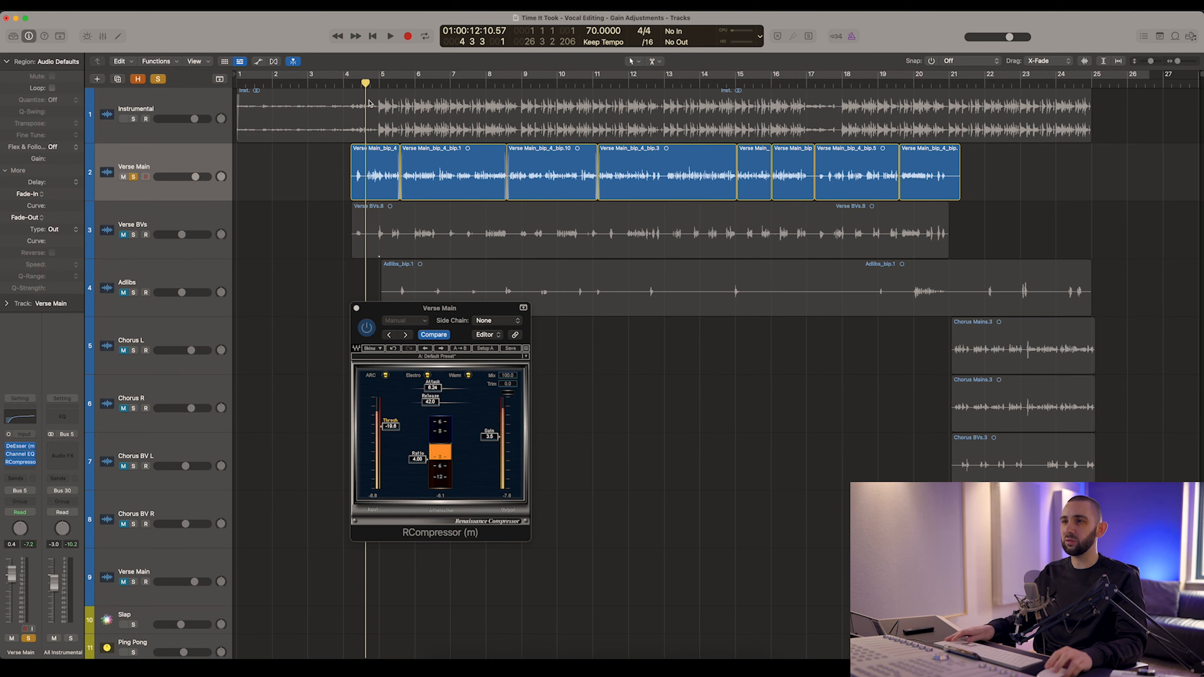
# Play the verse and lower the output gain of the Verse Main RCompressor to 2.4.
pyautogui.press('space')
pyautogui.press('super+Right')
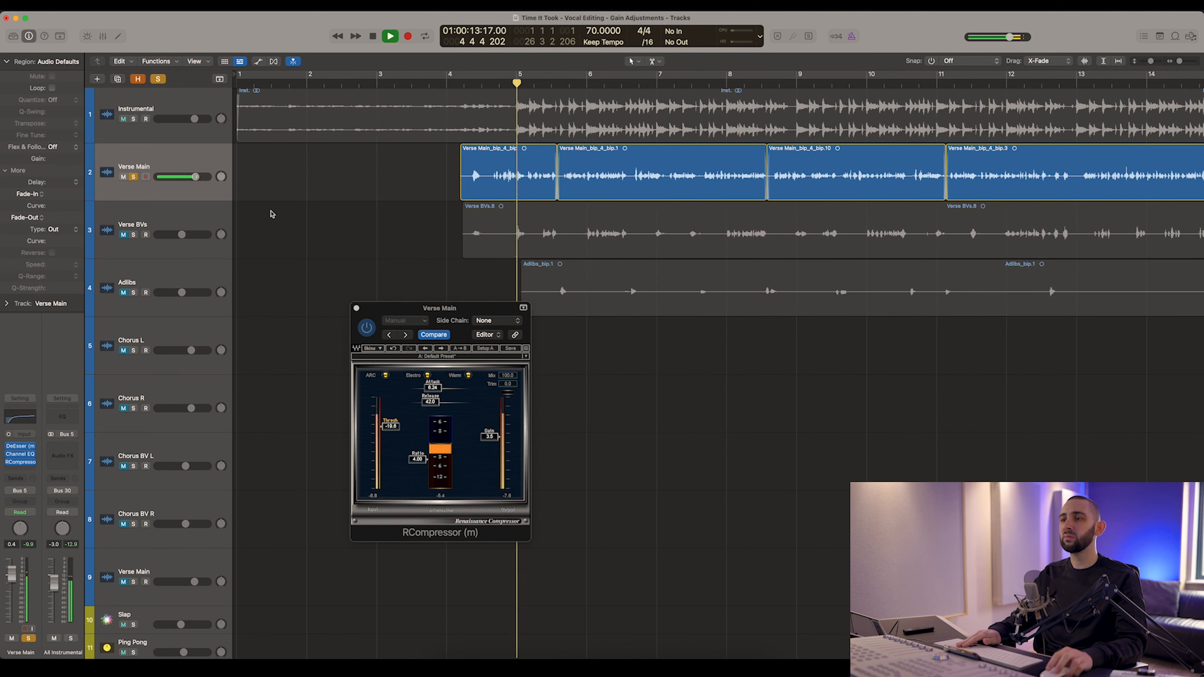
pyautogui.moveTo(488, 436); pyautogui.dragTo(489, 439)
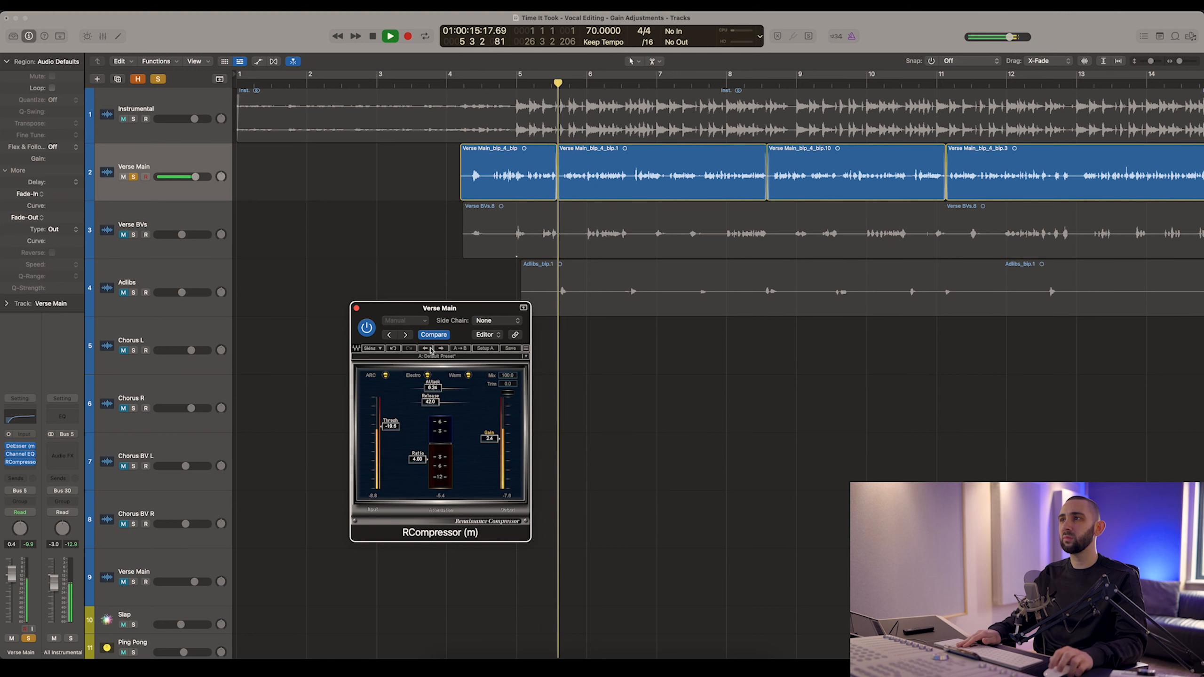
pyautogui.click(425, 237)
# Set the gain of the second Verse Main region, Verse Main_bip_4_bip.1, to +4.1 dB during playback.
pyautogui.press('super+Right')
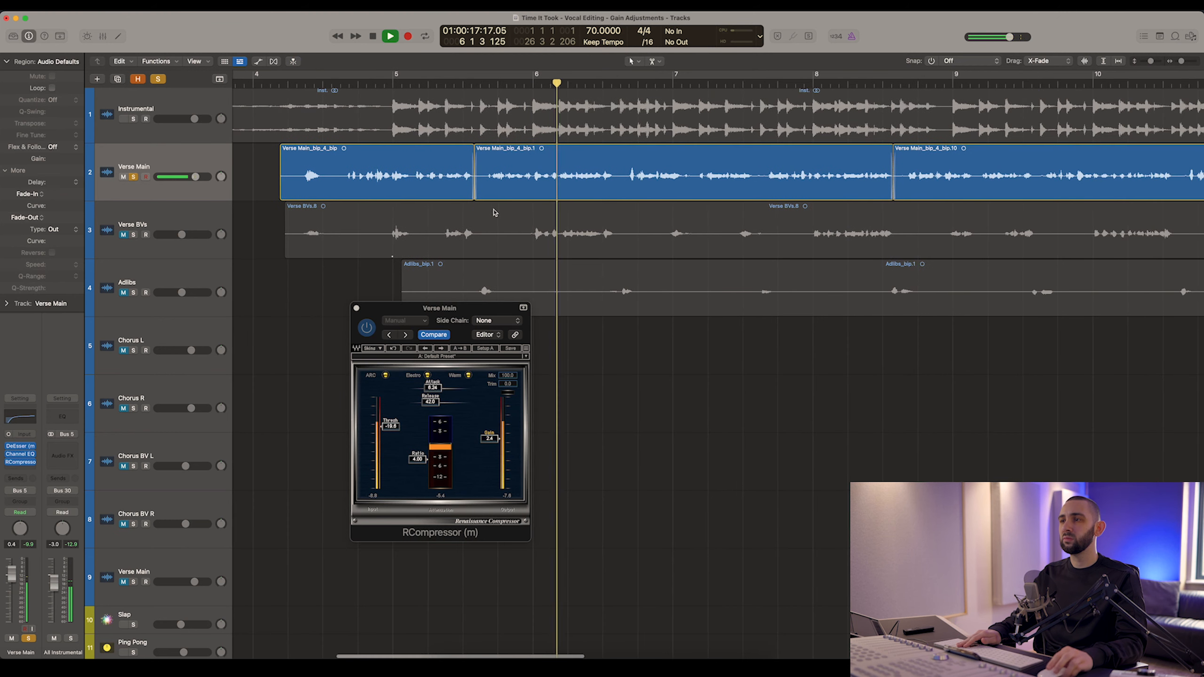
pyautogui.click(542, 175)
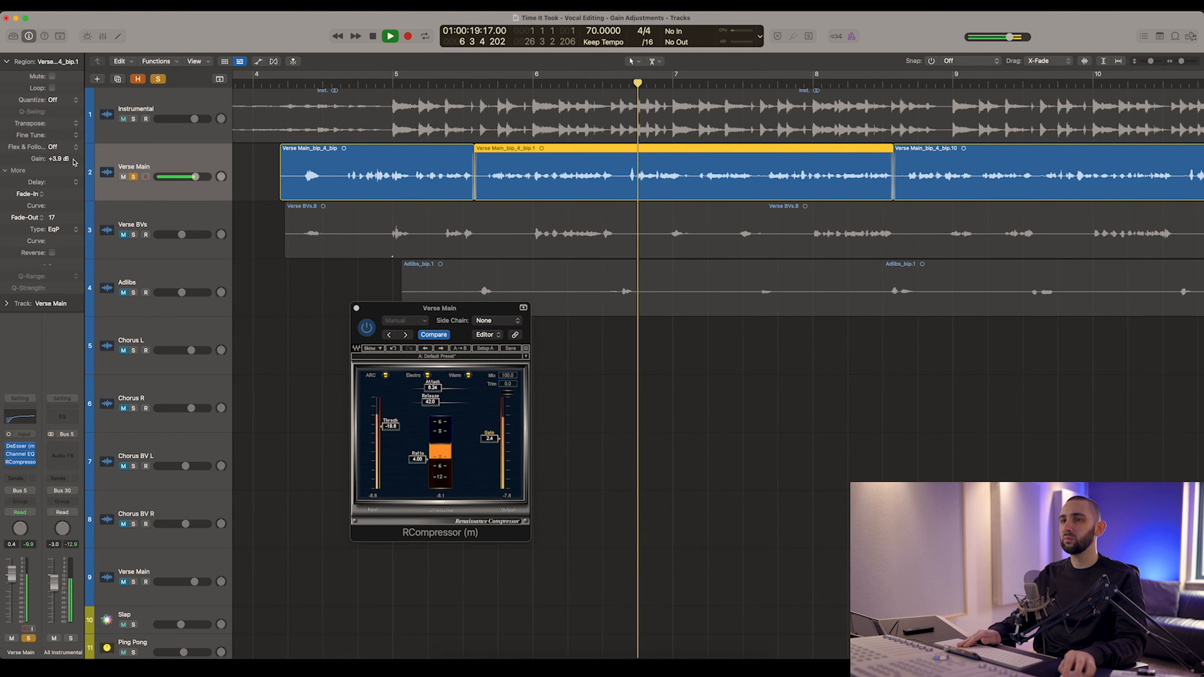
pyautogui.hscroll(10, 733, 84)
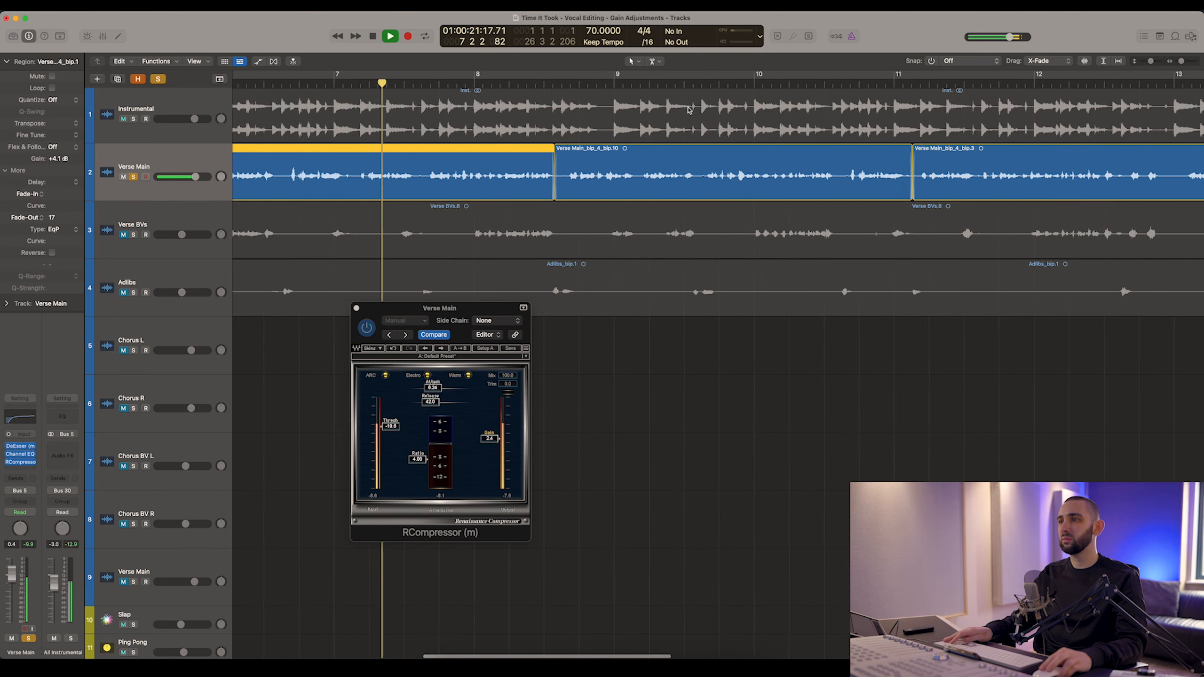
# Audition the verse from around bar 10 into the Verse Main_bip_4_bip.3 region and stop playback.
pyautogui.click(733, 84)
pyautogui.hscroll(4, 588, 170)
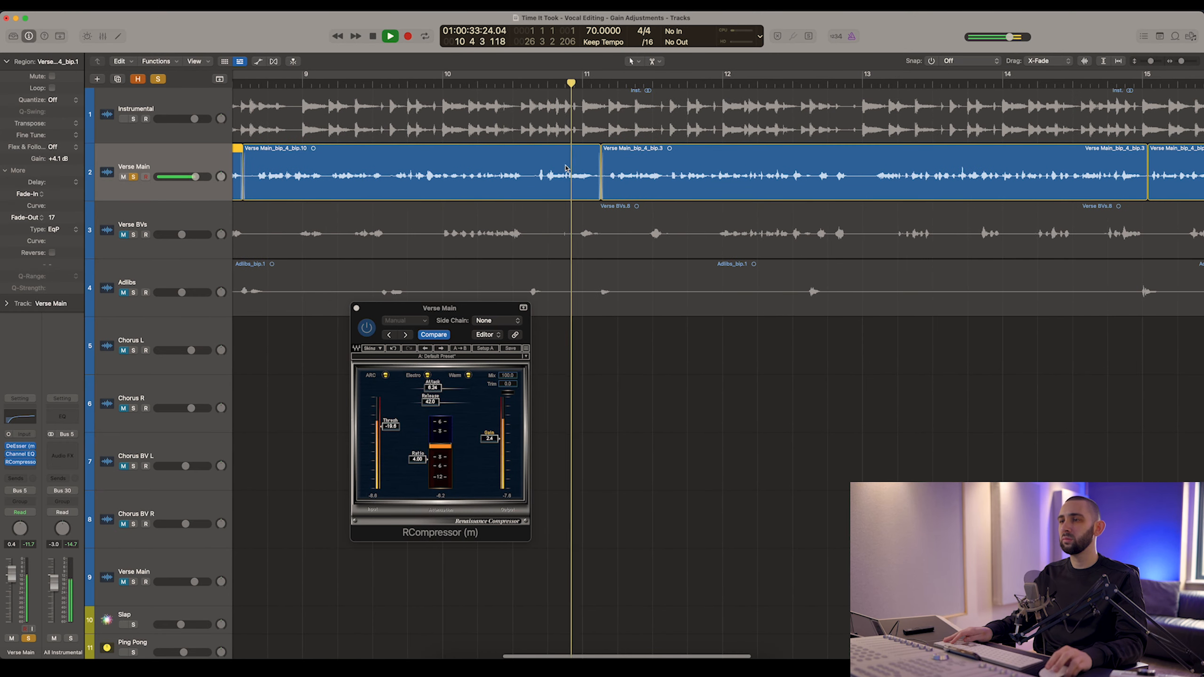
pyautogui.click(617, 173)
pyautogui.press('space')
pyautogui.press('super+Left')
pyautogui.press('super+Left')
pyautogui.press('super+Left')
pyautogui.press('super+Left')
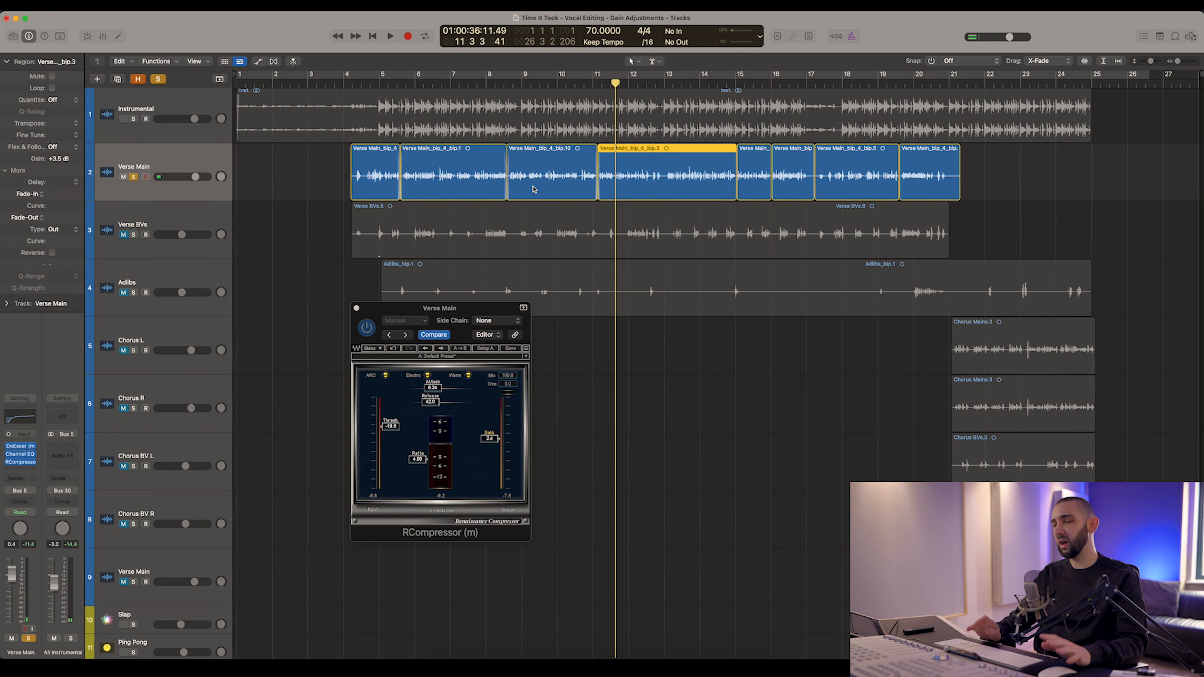
# Compare the gain settings across the split Verse Main regions.
pyautogui.click(740, 170)
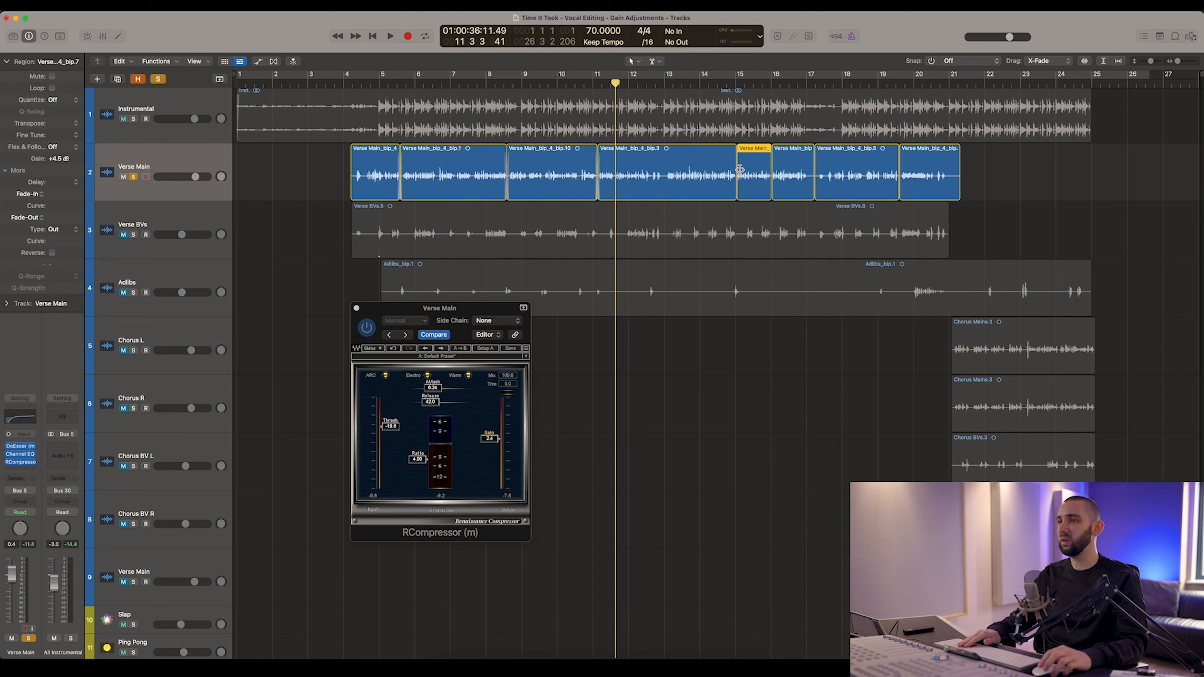
pyautogui.click(490, 179)
pyautogui.click(380, 174)
pyautogui.click(435, 173)
pyautogui.click(545, 175)
pyautogui.click(648, 179)
pyautogui.click(758, 181)
pyautogui.click(794, 182)
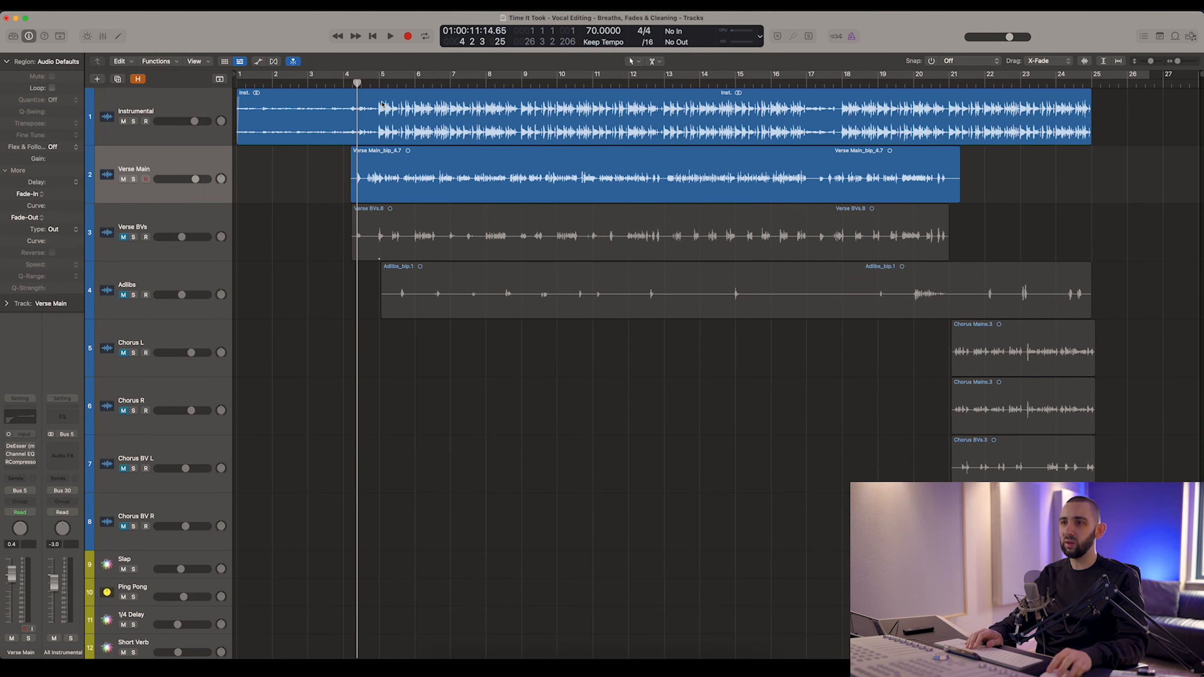
# In the Breaths, Fades & Cleaning project, unmute the tracks from Verse BVs down to Chorus BV R and select the Verse BVs track.
pyautogui.click(368, 84)
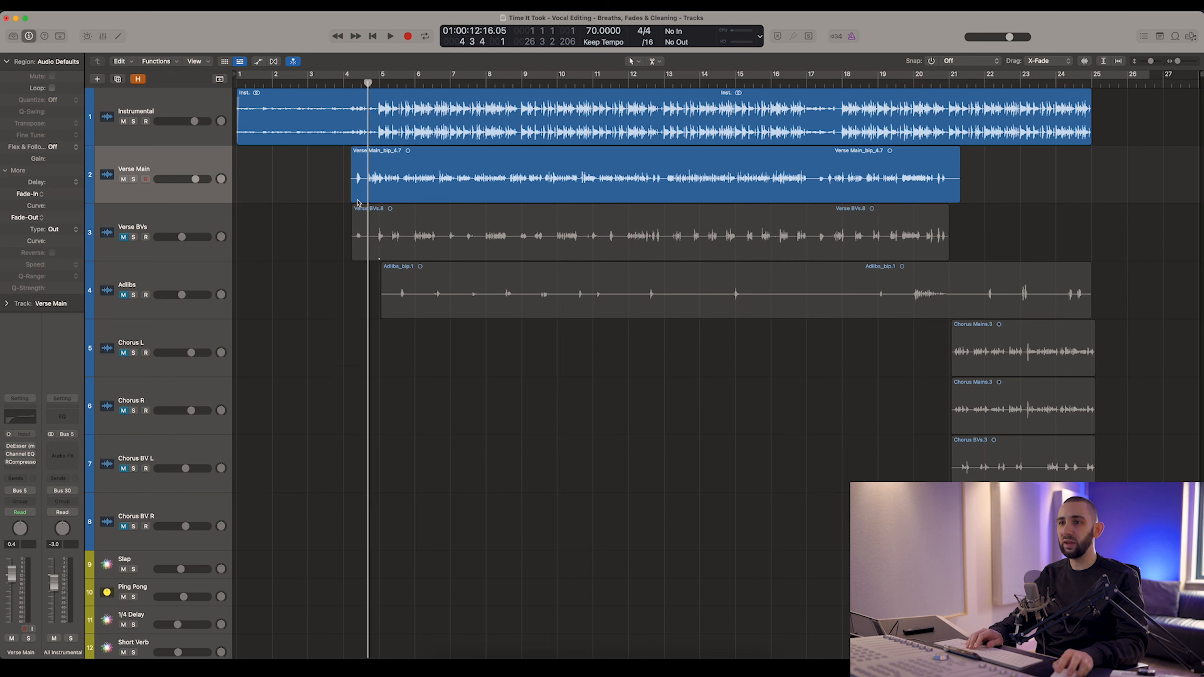
pyautogui.moveTo(125, 237); pyautogui.dragTo(115, 509)
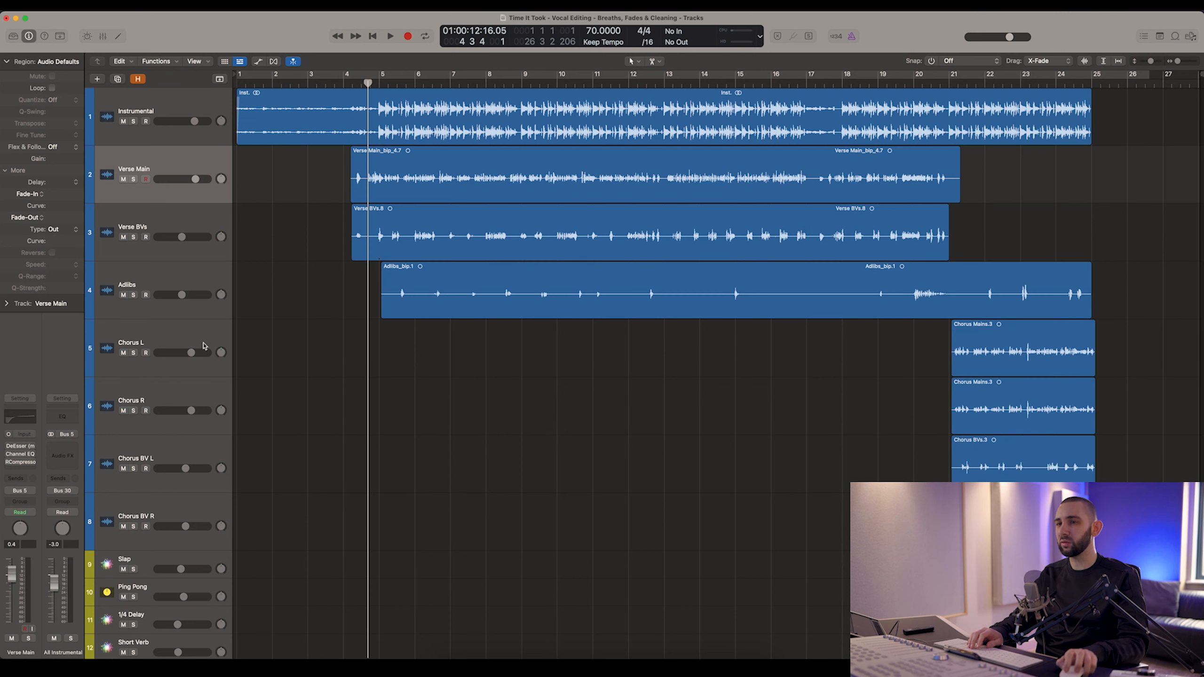
pyautogui.click(190, 229)
# Review the regions on the Verse Main, Verse BVs, Adlibs and chorus tracks.
pyautogui.click(395, 177)
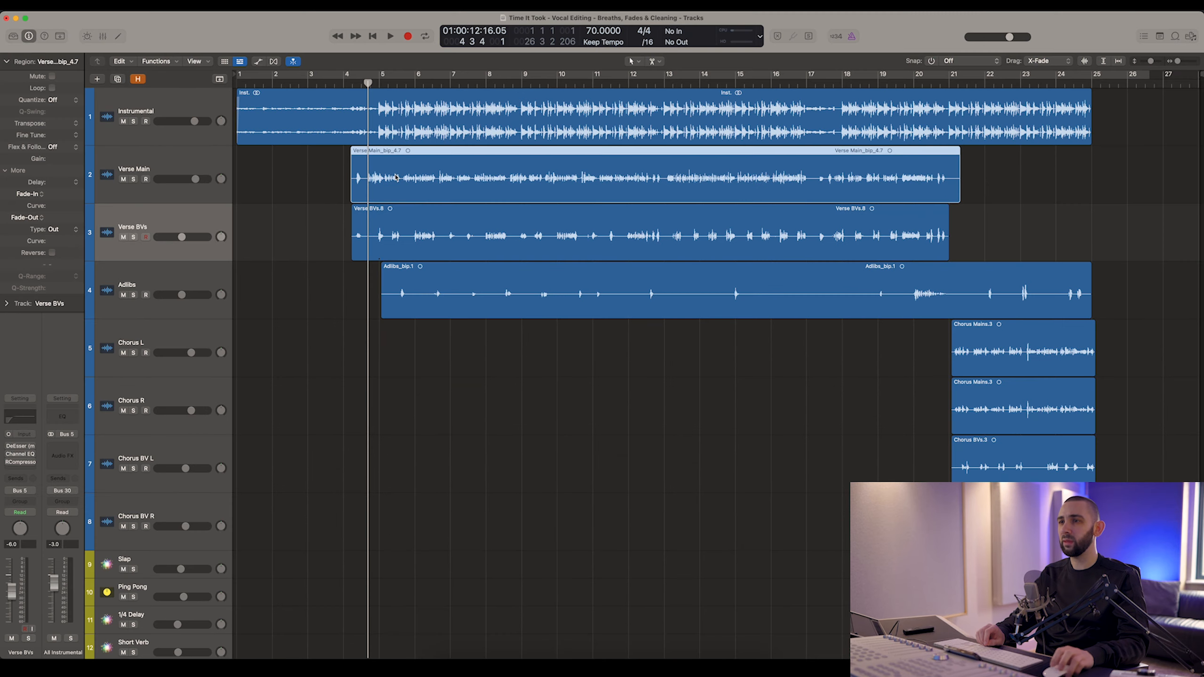
pyautogui.click(425, 229)
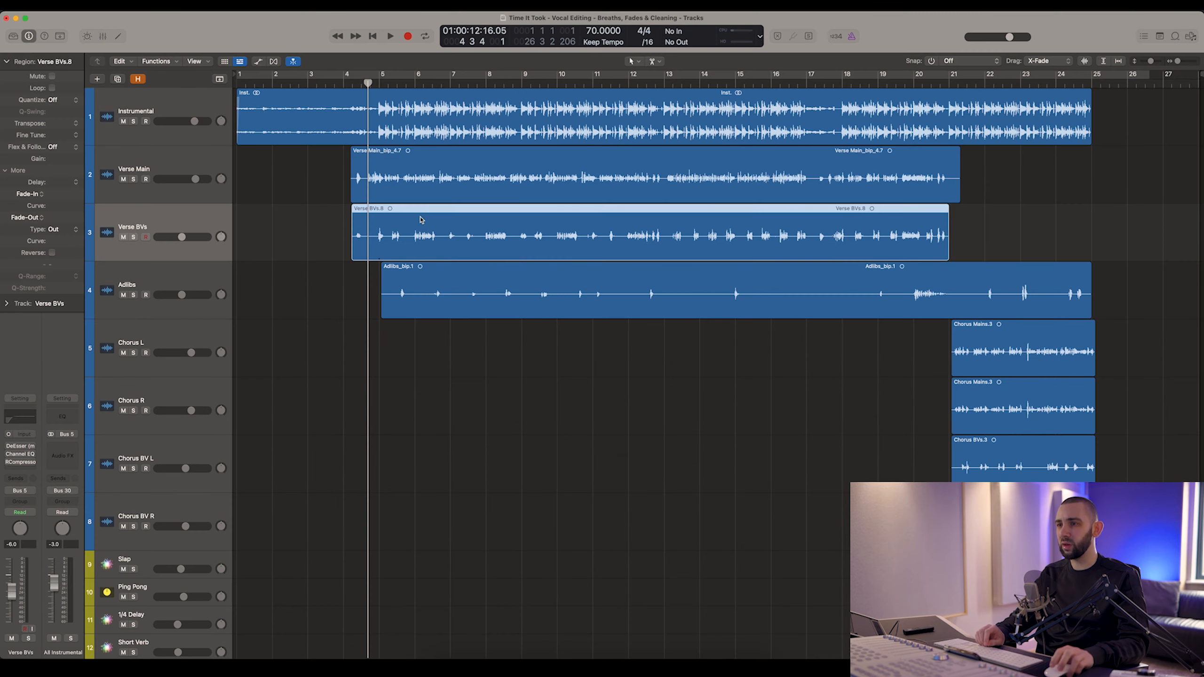
pyautogui.click(420, 293)
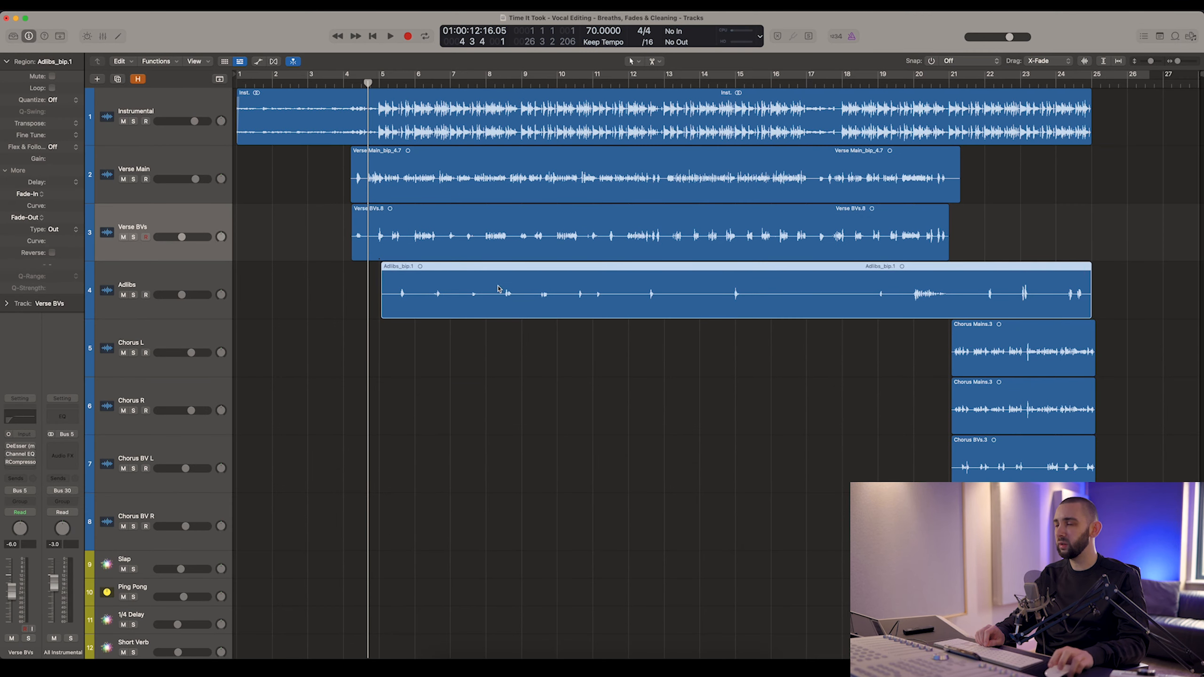
pyautogui.click(976, 364)
pyautogui.click(979, 404)
pyautogui.click(984, 458)
pyautogui.moveTo(933, 357); pyautogui.dragTo(989, 410)
pyautogui.moveTo(895, 347); pyautogui.dragTo(990, 397)
pyautogui.moveTo(928, 461); pyautogui.dragTo(996, 488)
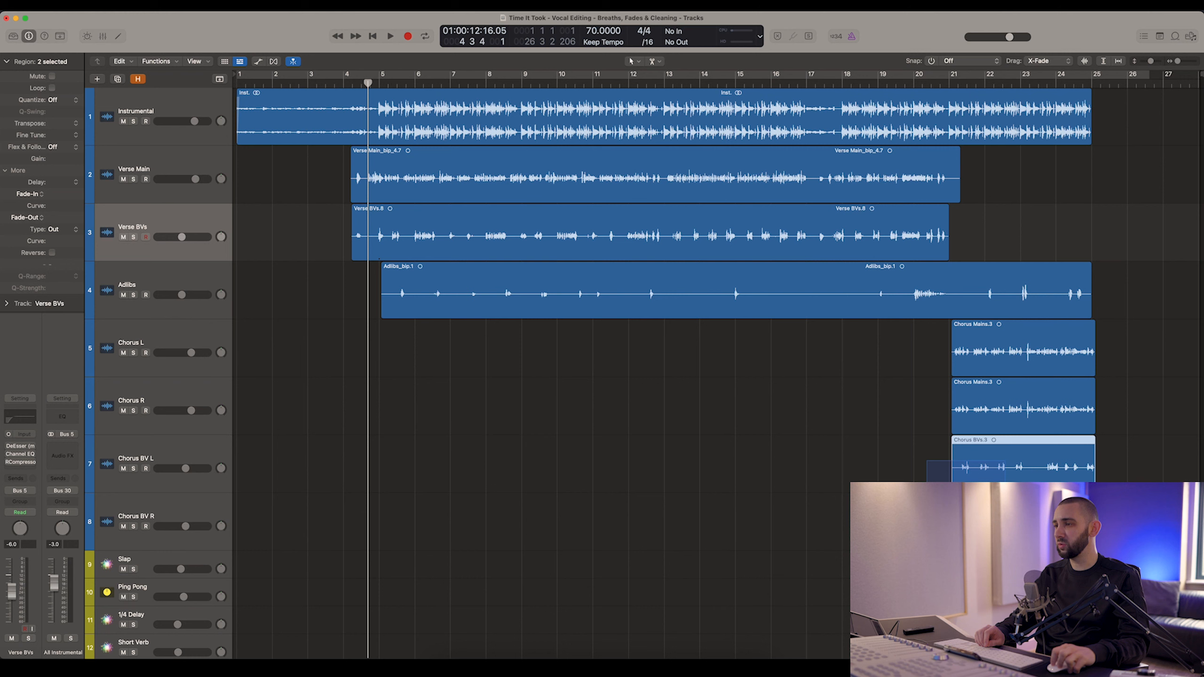
pyautogui.click(729, 343)
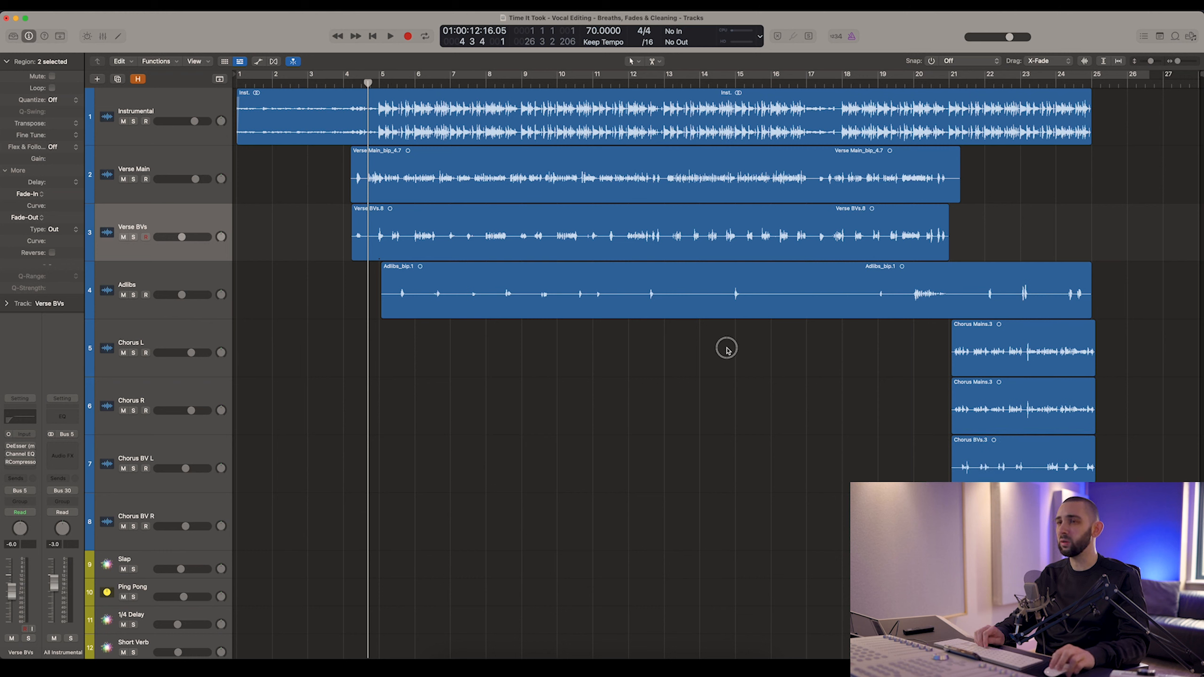
# Try lowering the gain of the whole Verse Main region to -14.2 dB.
pyautogui.click(405, 173)
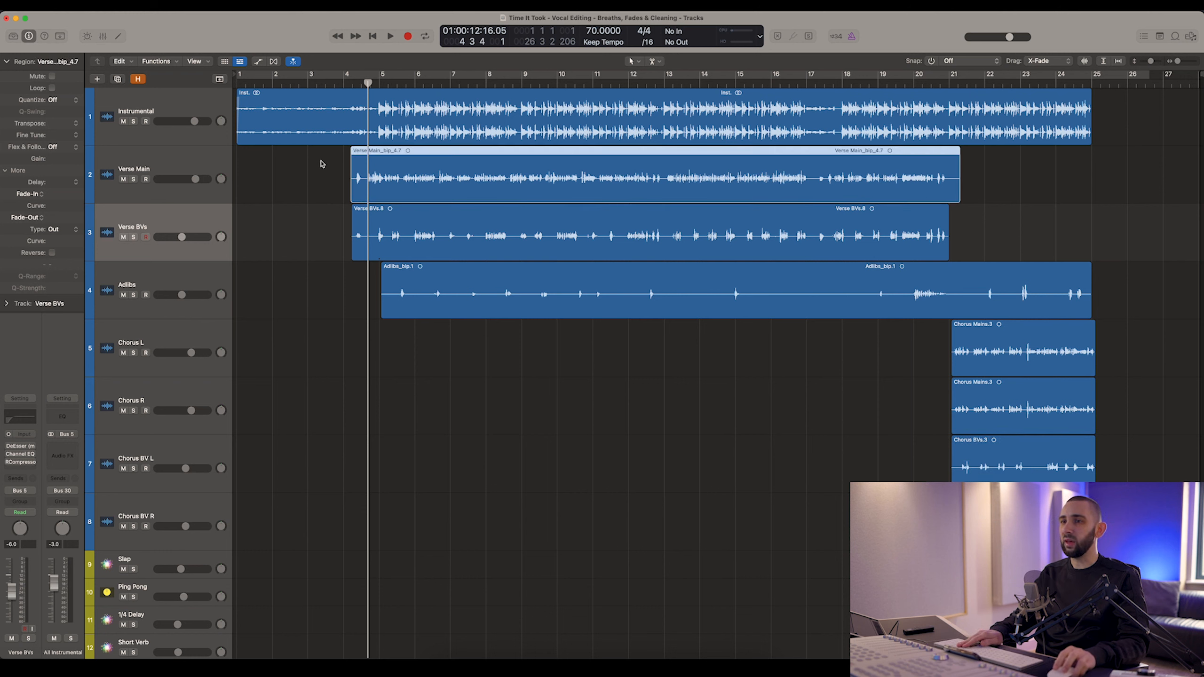
pyautogui.moveTo(68, 160); pyautogui.dragTo(93, 308)
pyautogui.click(318, 199)
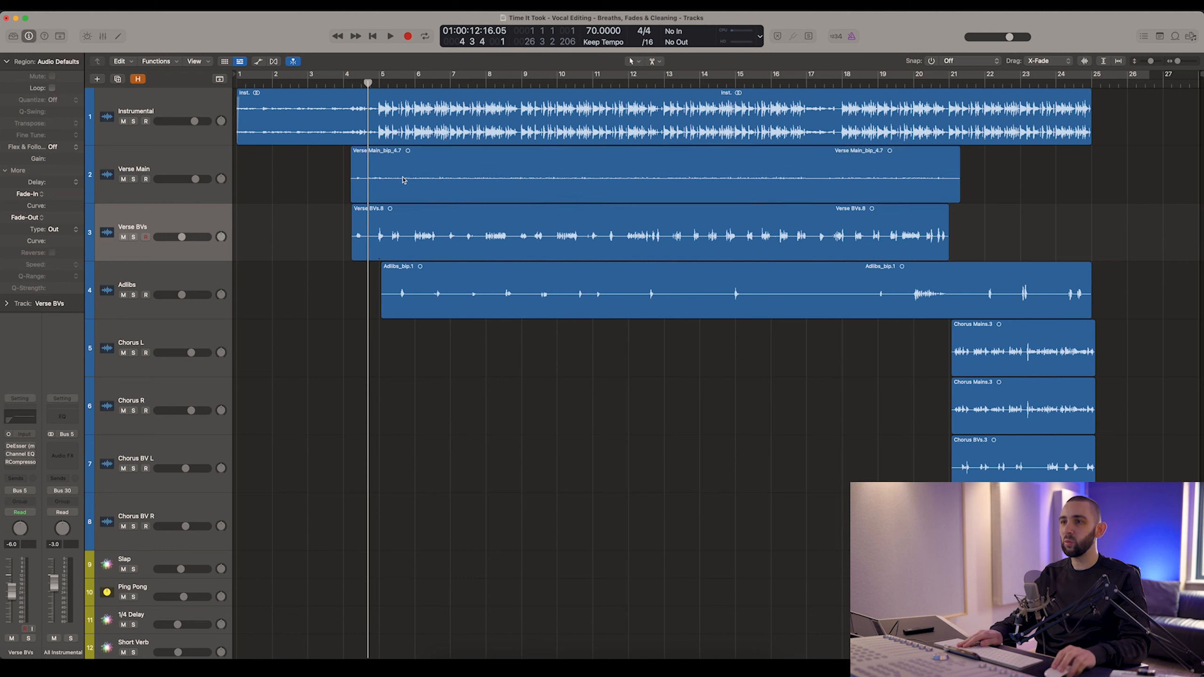
# Raise the gain of the Verse Main region to -3.0 dB and on to +0.9 dB.
pyautogui.click(387, 182)
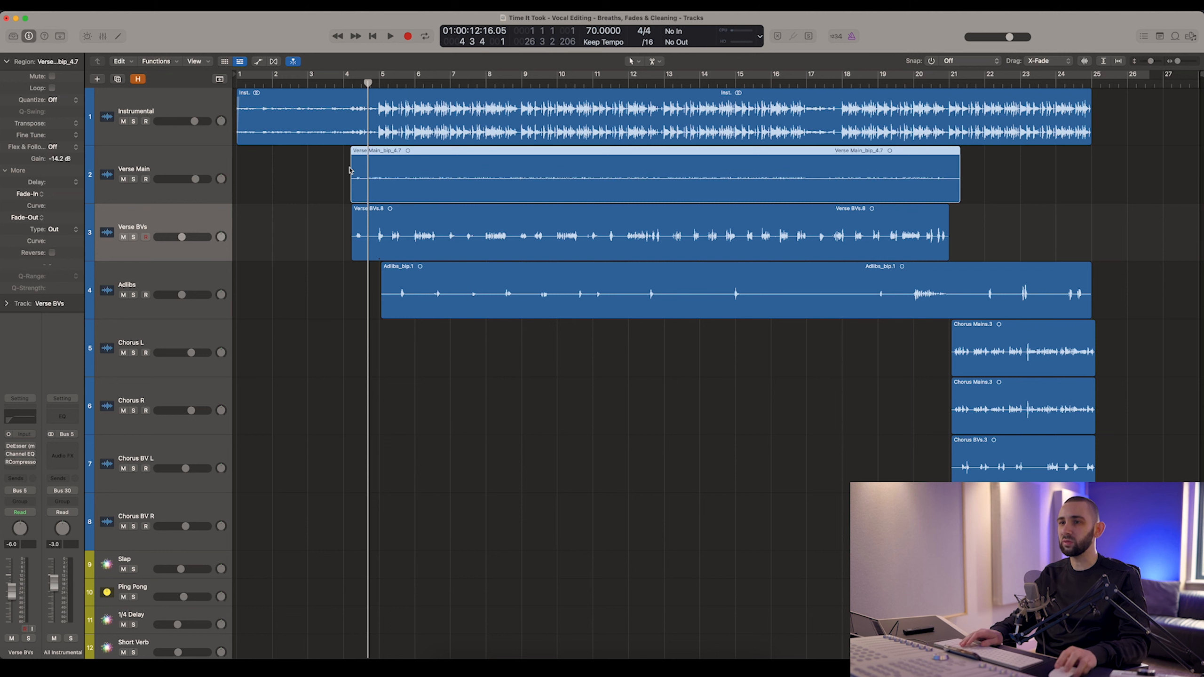
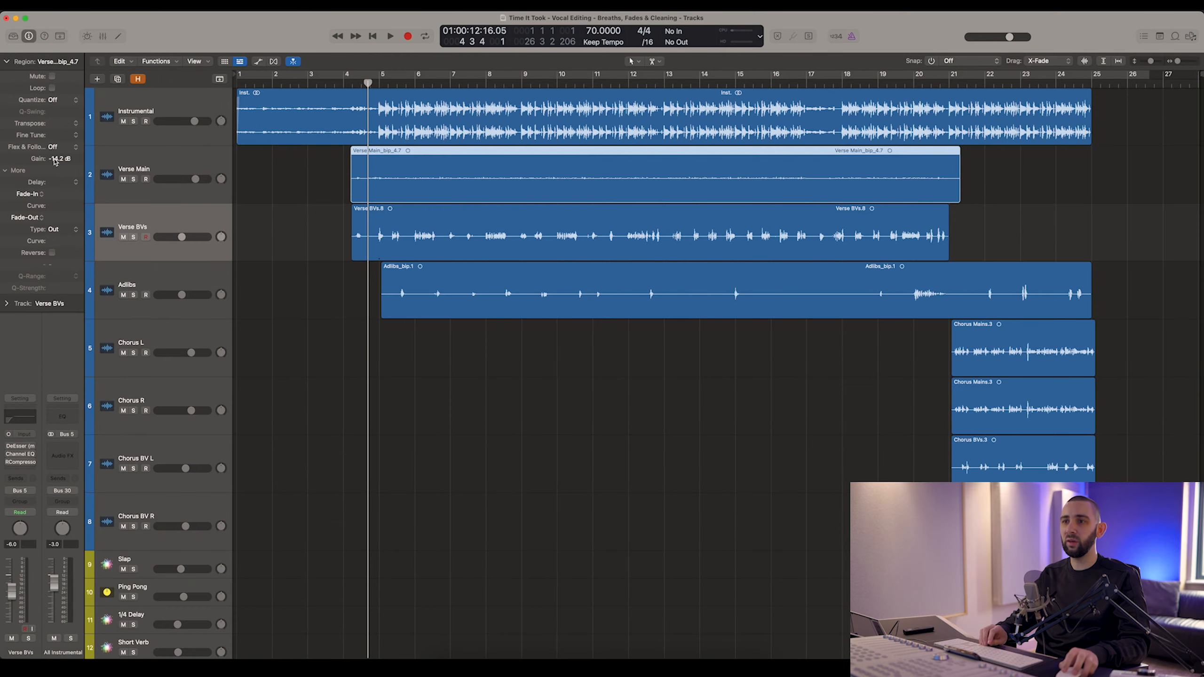
pyautogui.moveTo(56, 160); pyautogui.dragTo(70, 62)
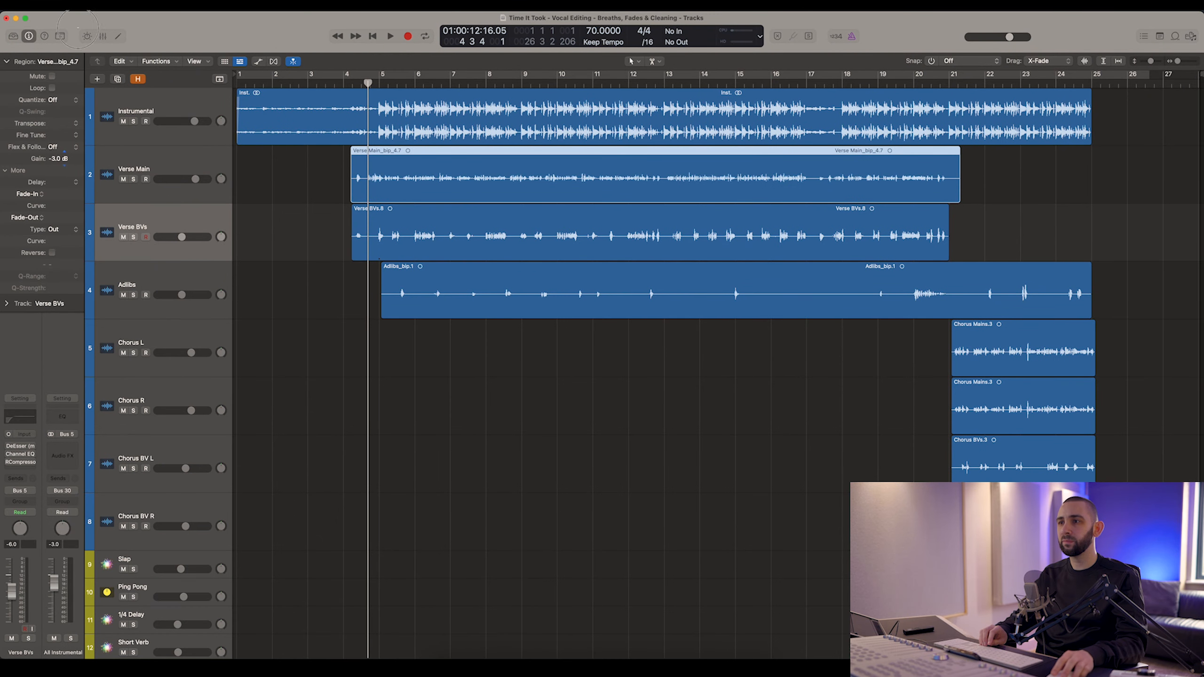
pyautogui.moveTo(61, 159); pyautogui.dragTo(66, 139)
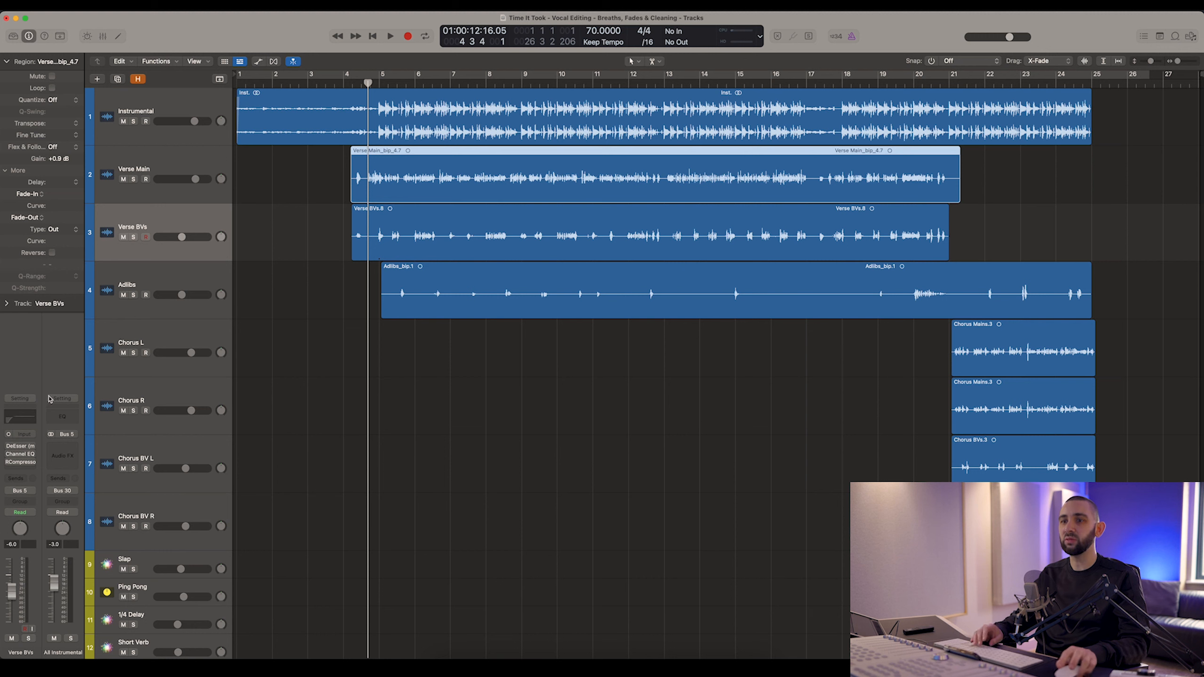
# Examine the Change Gain function for the Verse Main audio in the file editor, and close the editor.
pyautogui.press('e')
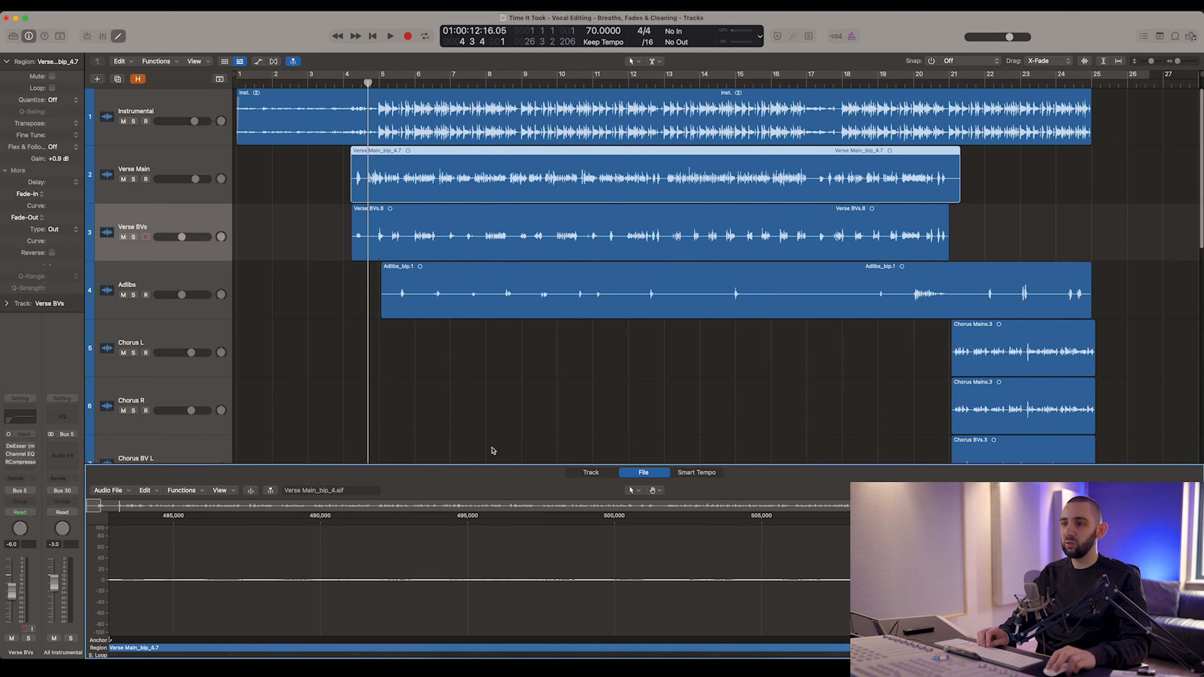
pyautogui.click(197, 491)
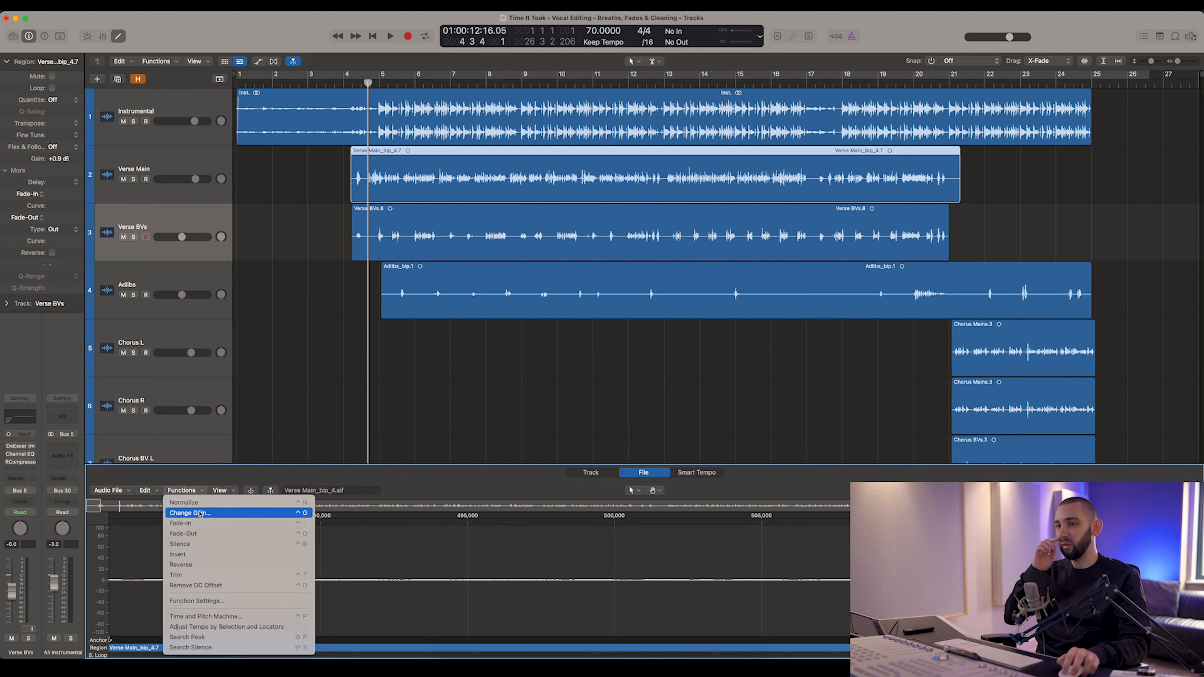
pyautogui.click(200, 513)
pyautogui.click(440, 480)
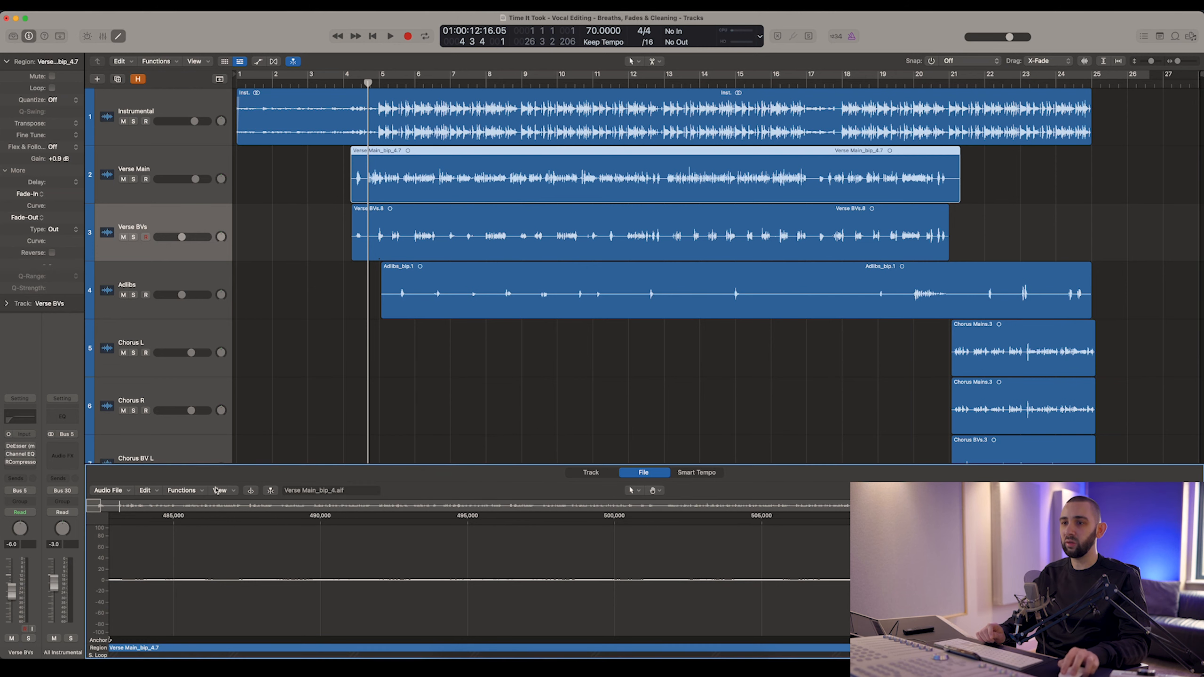
pyautogui.click(190, 492)
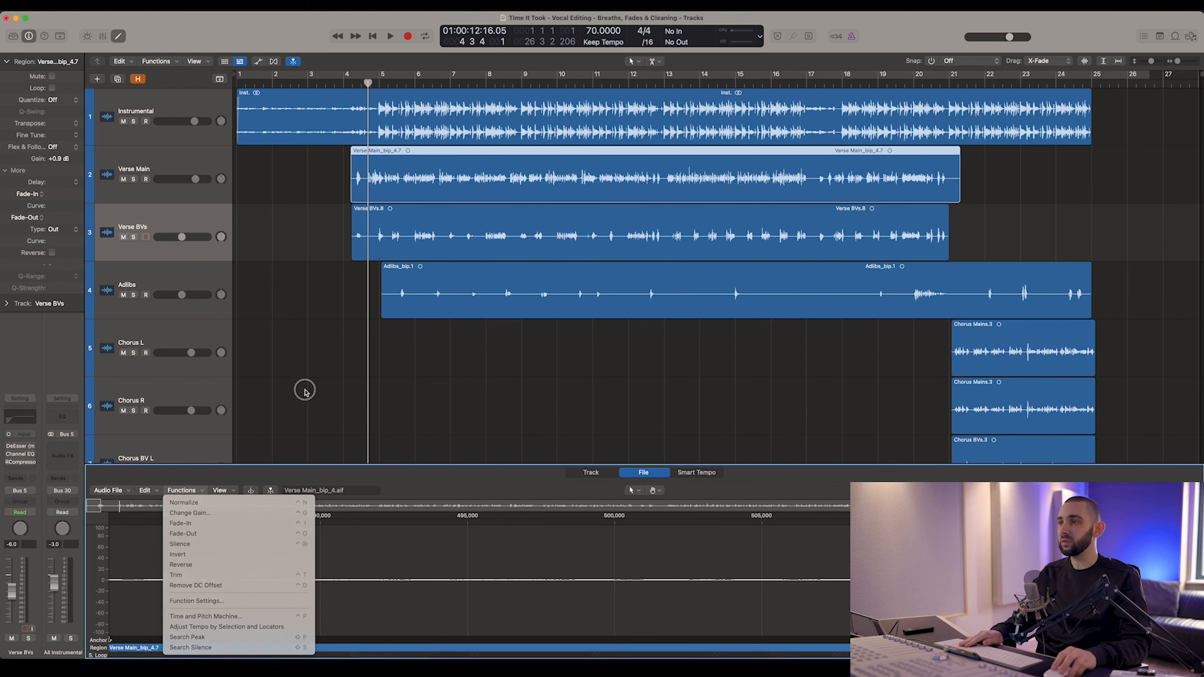
pyautogui.click(305, 390)
pyautogui.press('e')
pyautogui.click(290, 249)
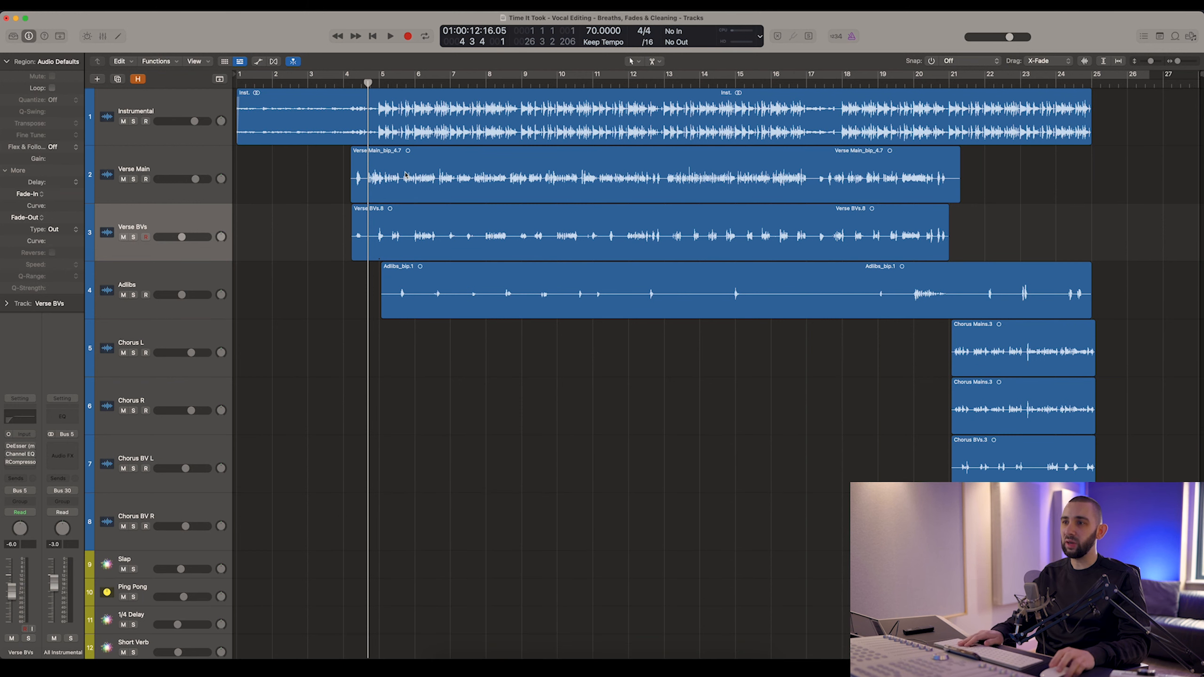
# Lower the gain of the Verse Main region to about -0.1 dB and deselect it.
pyautogui.click(406, 175)
pyautogui.moveTo(66, 159); pyautogui.dragTo(67, 179)
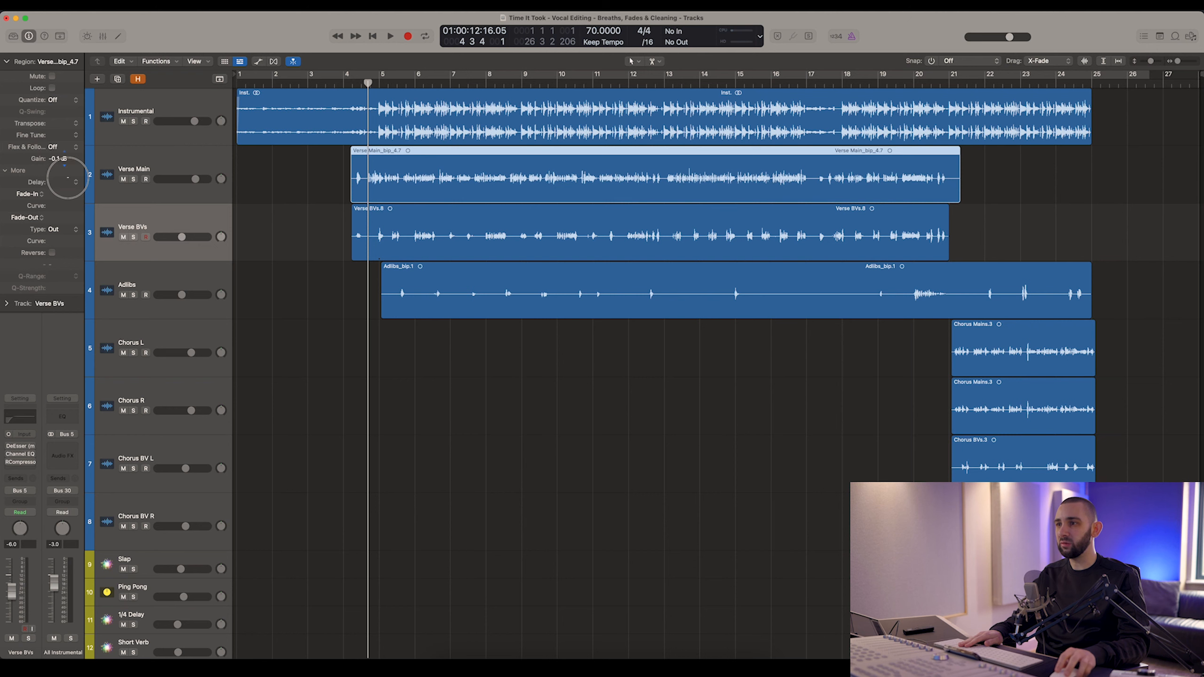
pyautogui.click(308, 212)
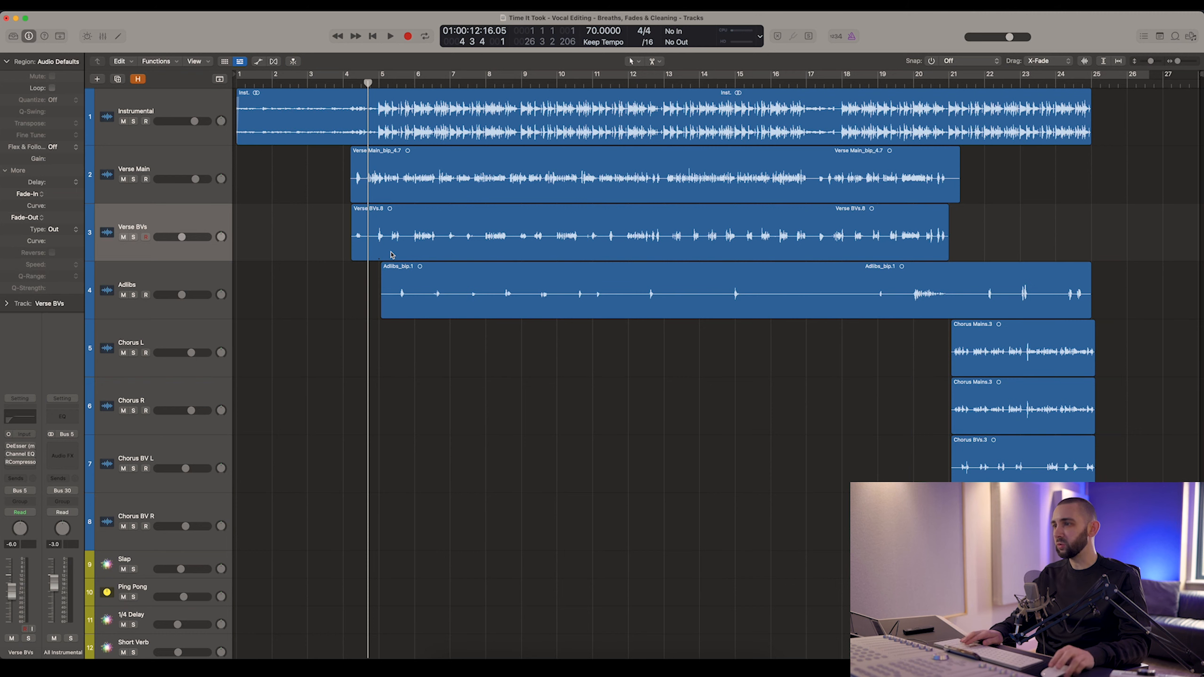
# Examine the gaps between the vocal phrases in the Verse BVs and Adlibs regions.
pyautogui.click(677, 290)
pyautogui.click(674, 243)
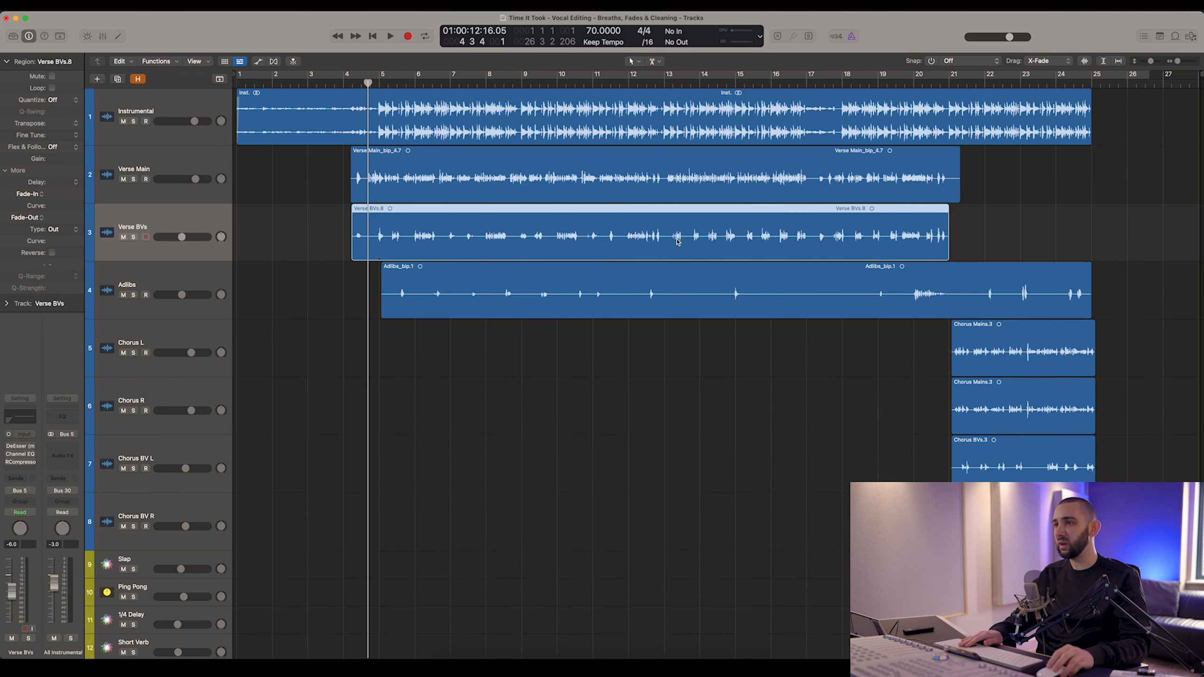
pyautogui.click(704, 296)
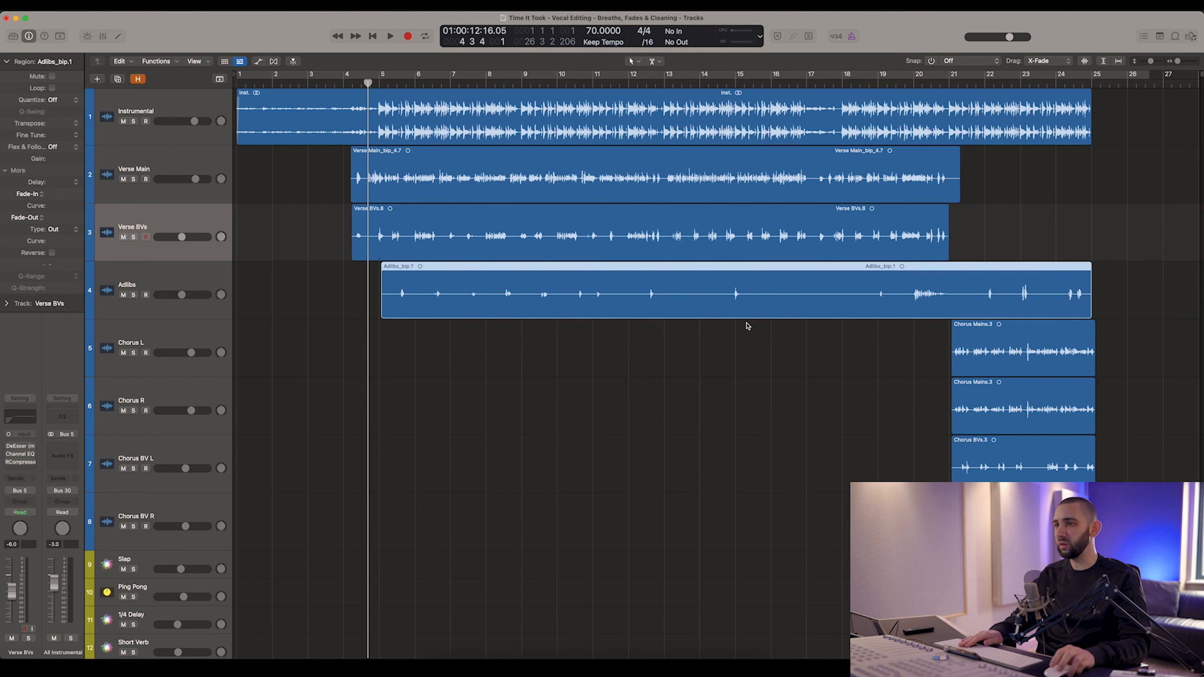
pyautogui.click(477, 229)
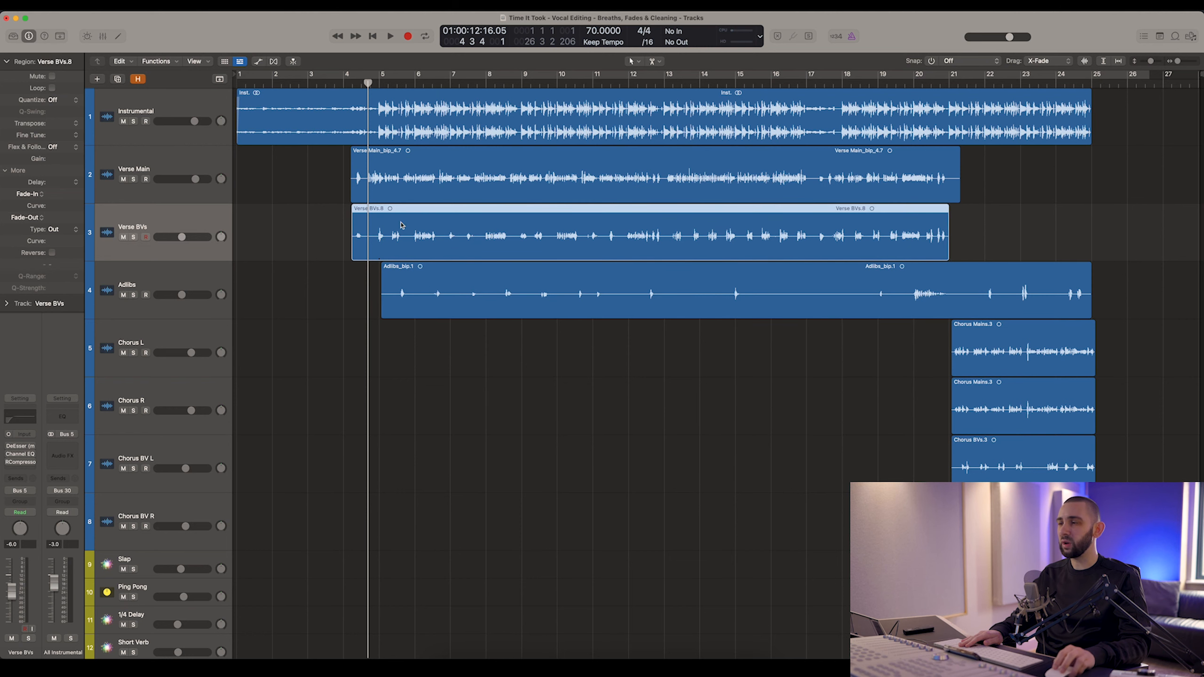
pyautogui.press('super+Right')
pyautogui.press('super+Right')
pyautogui.press('super+Right')
pyautogui.press('super+Right')
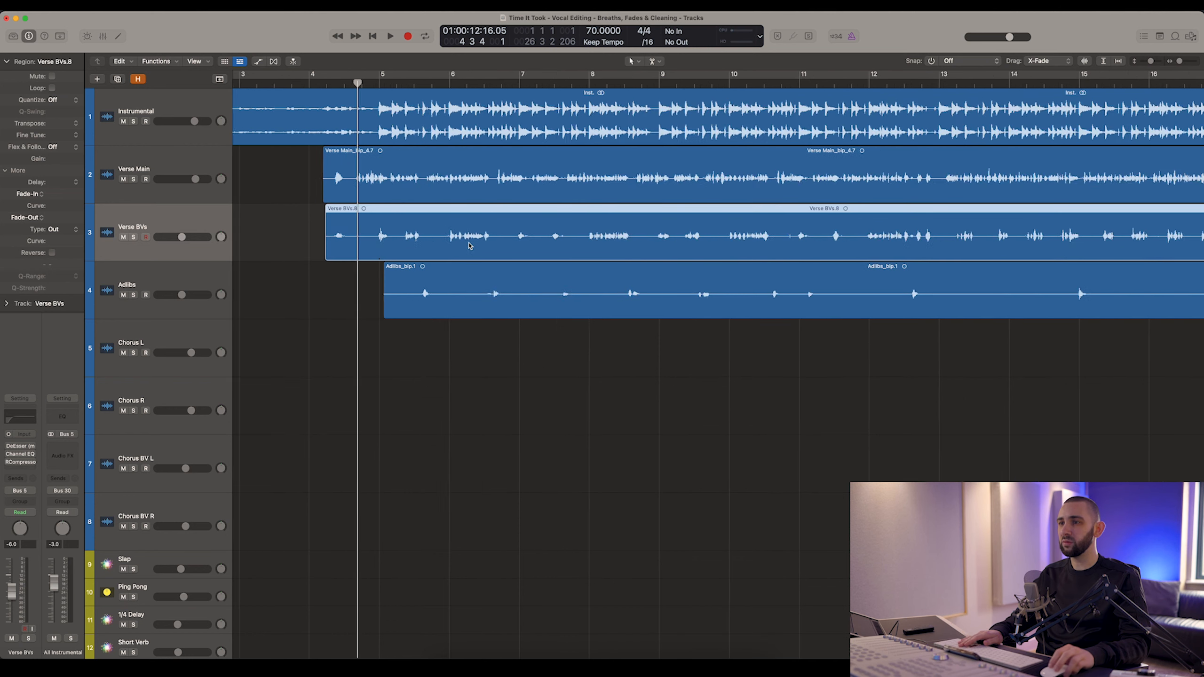
pyautogui.click(477, 298)
pyautogui.press('super+Left')
pyautogui.press('super+Left')
pyautogui.press('super+Left')
pyautogui.press('super+Left')
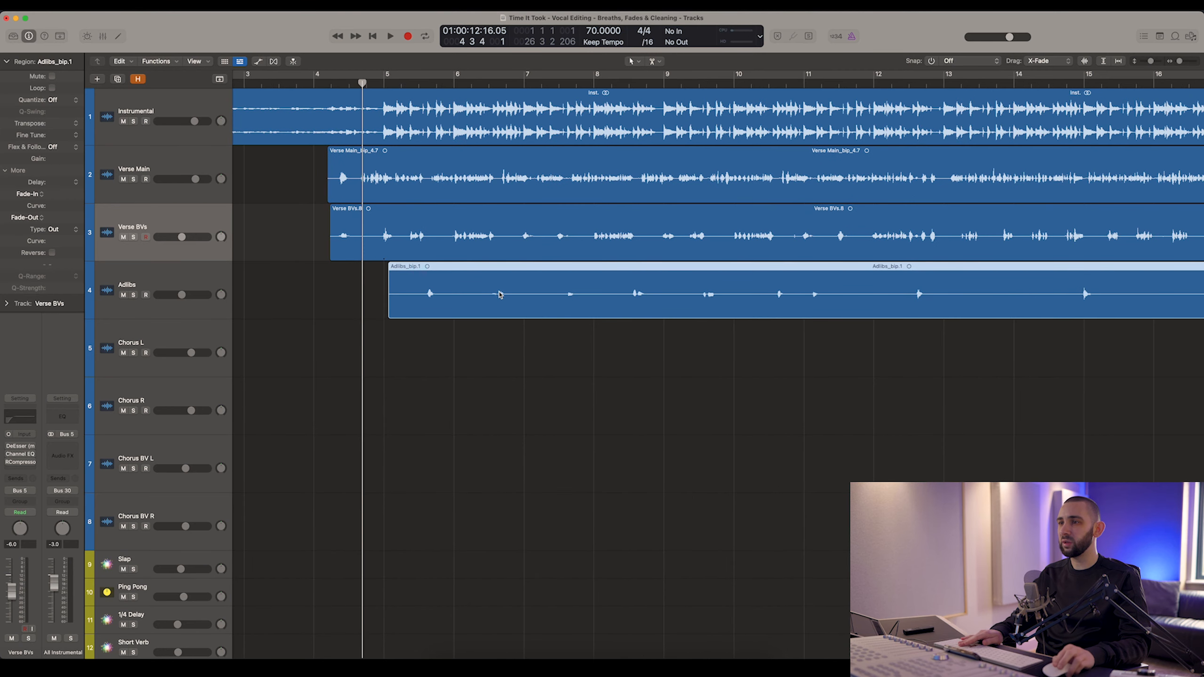
# Examine the gaps between phrases in the Chorus BV L and Chorus BV R regions.
pyautogui.click(1000, 472)
pyautogui.click(1000, 524)
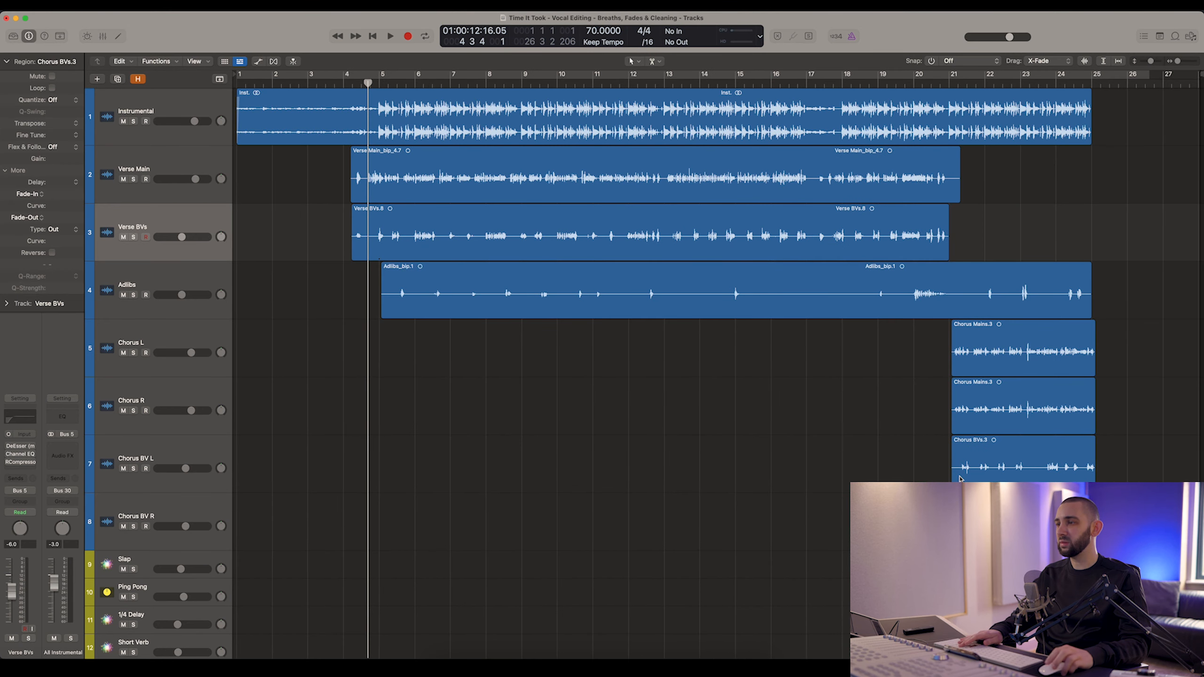
pyautogui.press('super+Right')
pyautogui.press('super+Right')
pyautogui.press('super+Right')
pyautogui.click(833, 563)
pyautogui.press('super+Left')
pyautogui.press('super+Left')
pyautogui.press('super+Left')
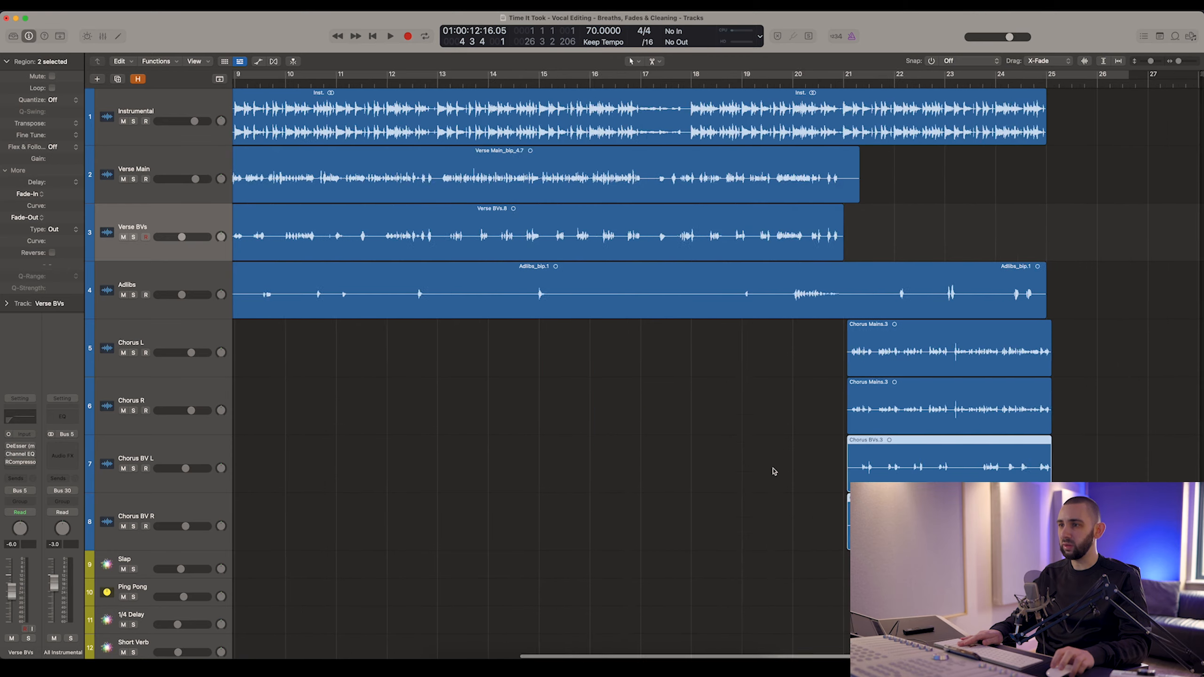
# Turn on waveform zoom so the waveforms of all regions are drawn larger.
pyautogui.click(486, 246)
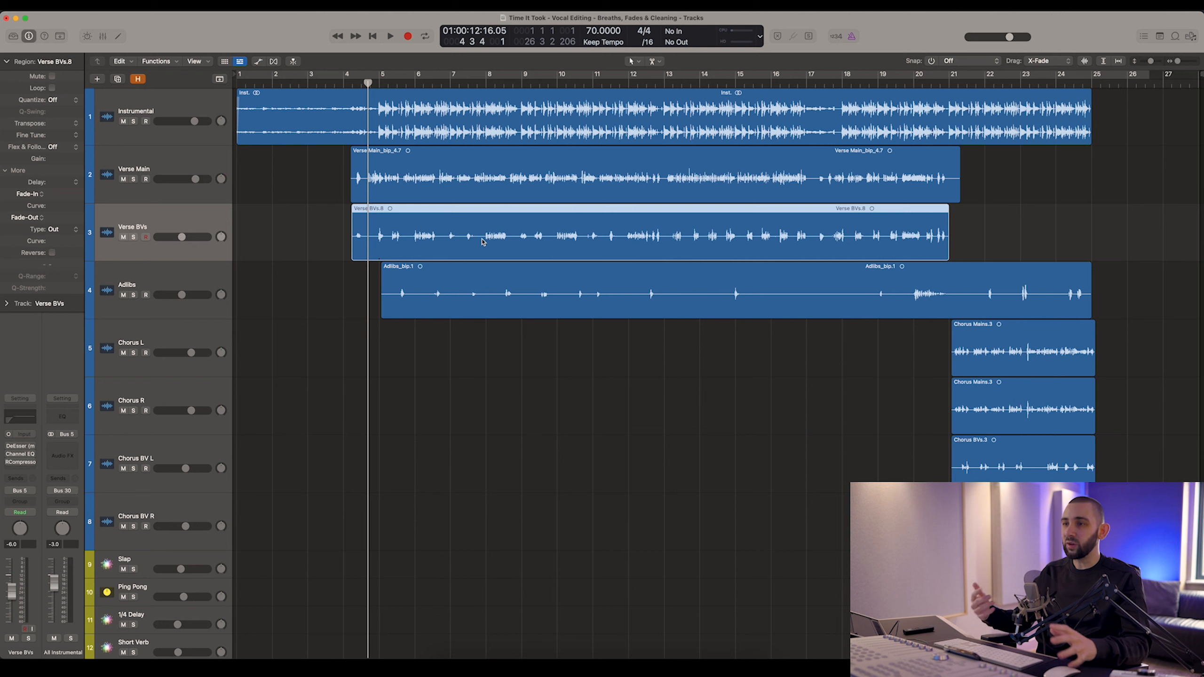
pyautogui.scroll(5, 402, 240)
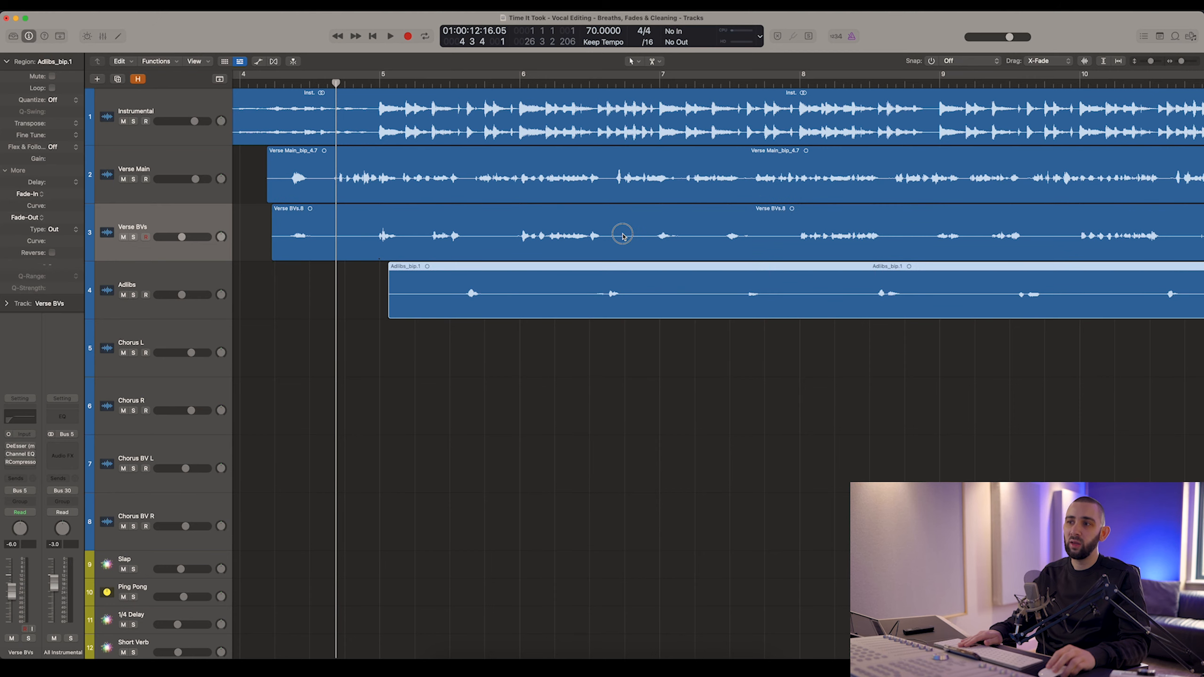
pyautogui.scroll(-2, 622, 233)
pyautogui.scroll(-5, 728, 243)
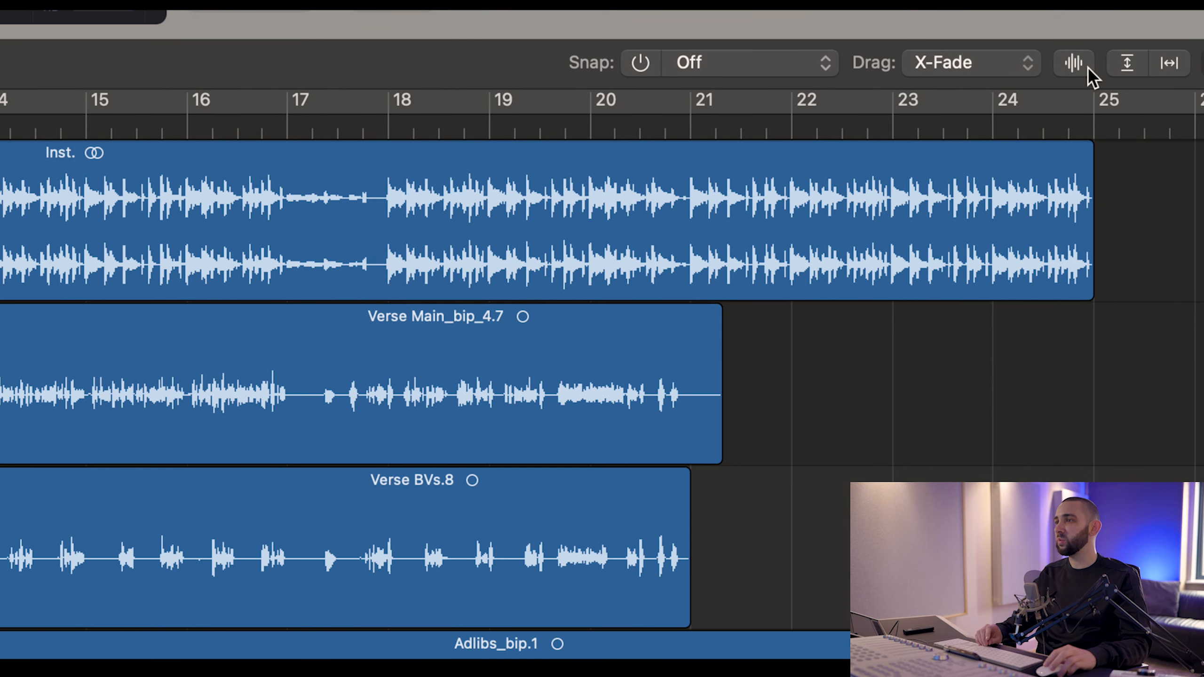
pyautogui.click(1087, 65)
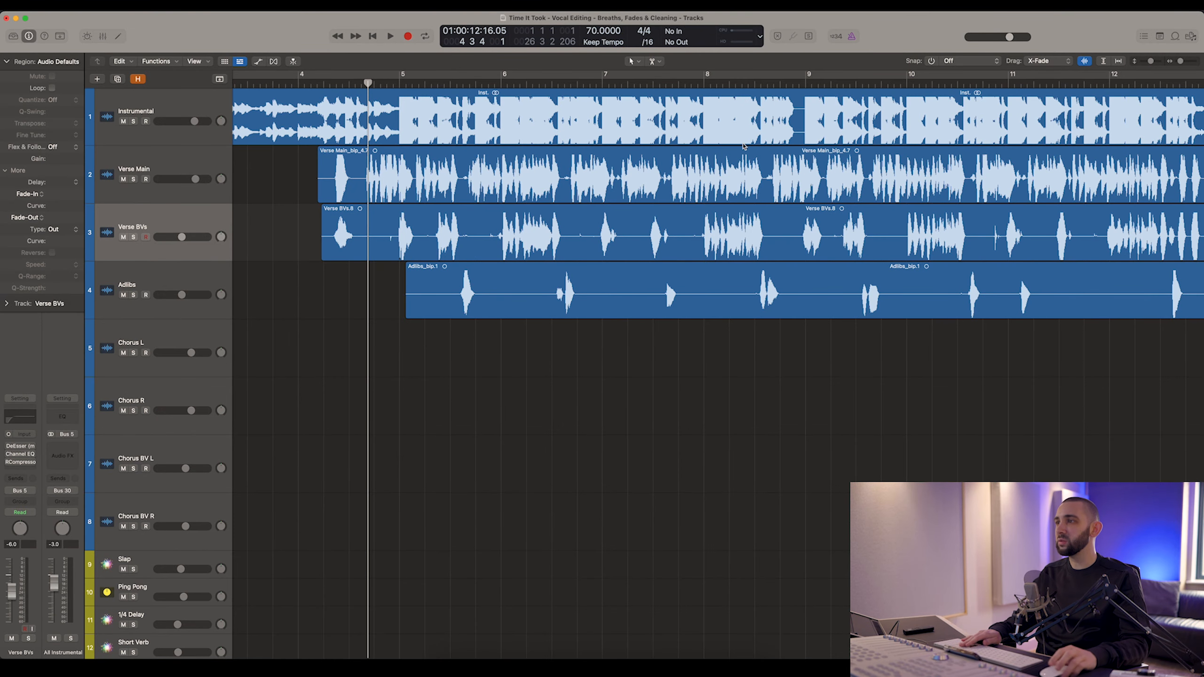
pyautogui.press('super+Left')
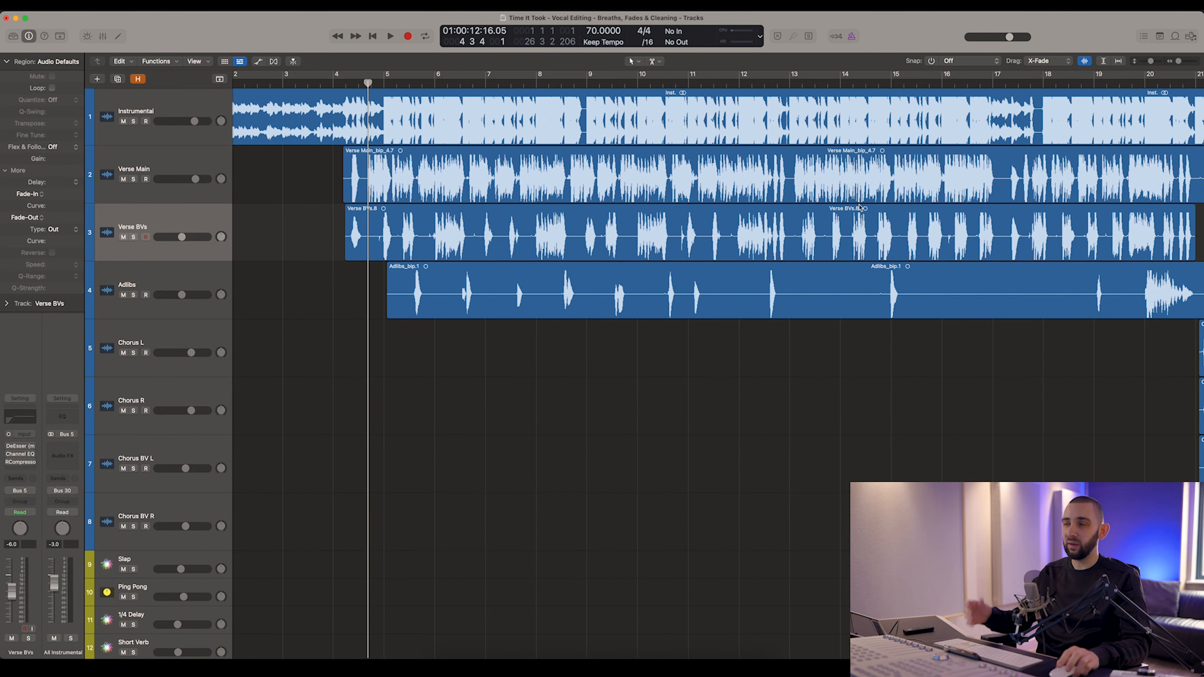
pyautogui.click(1087, 63)
pyautogui.moveTo(1088, 65); pyautogui.dragTo(1089, 80)
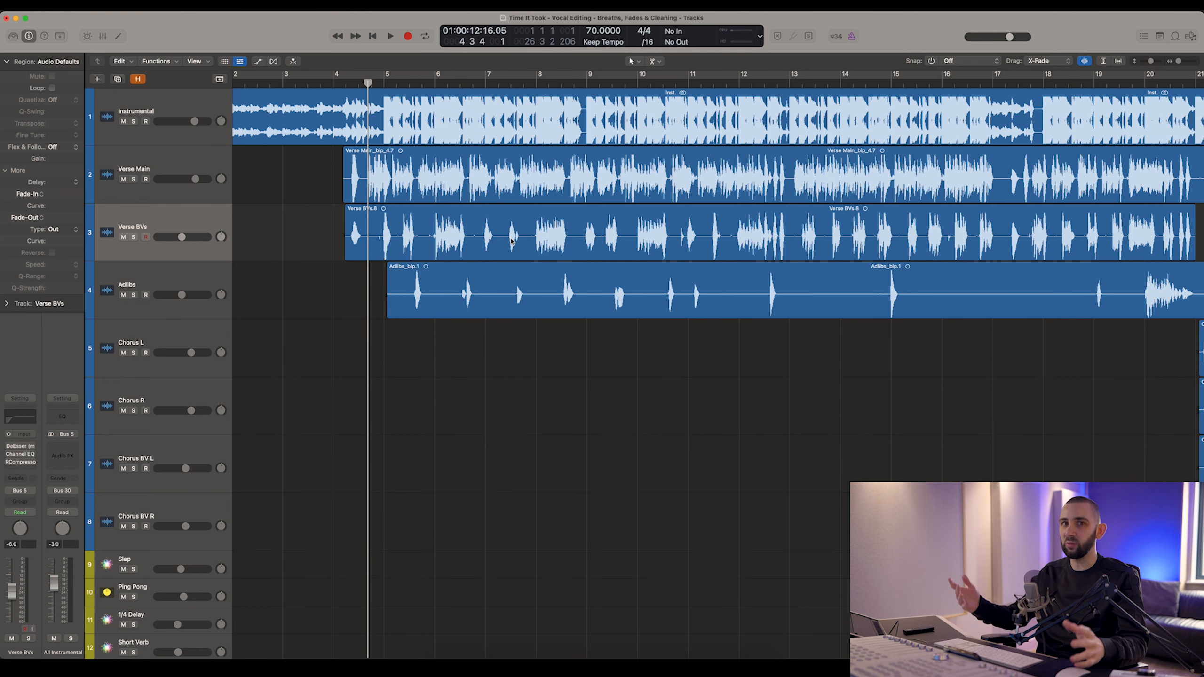
# Examine the enlarged Verse BVs waveform between bars 4 and 11 for noise and breaths between the phrases.
pyautogui.press('super+Right')
pyautogui.press('super+Right')
pyautogui.press('super+Right')
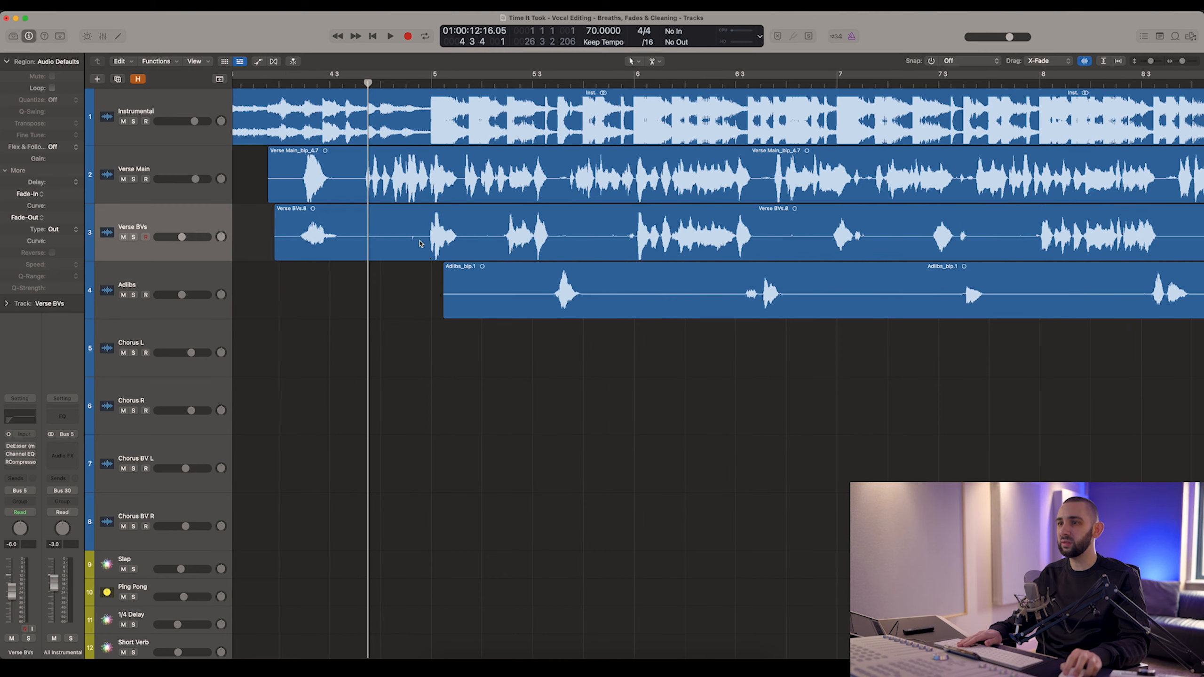
pyautogui.click(412, 243)
pyautogui.press('super+Right')
pyautogui.press('super+Right')
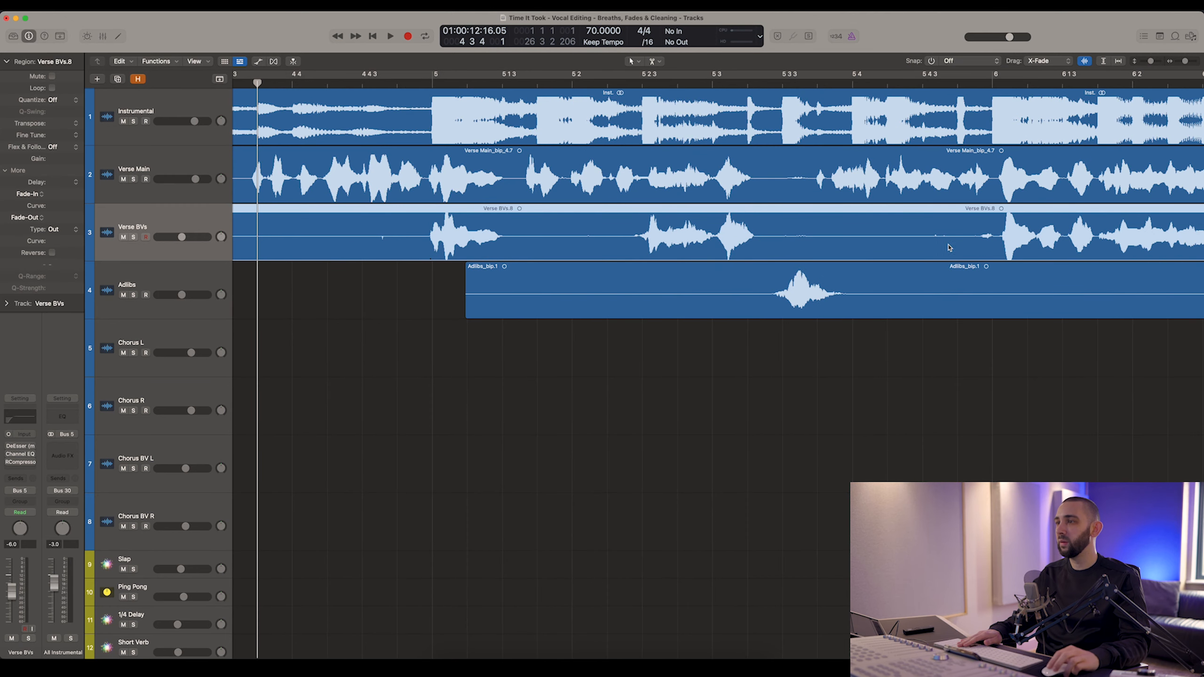
pyautogui.hscroll(10, 816, 195)
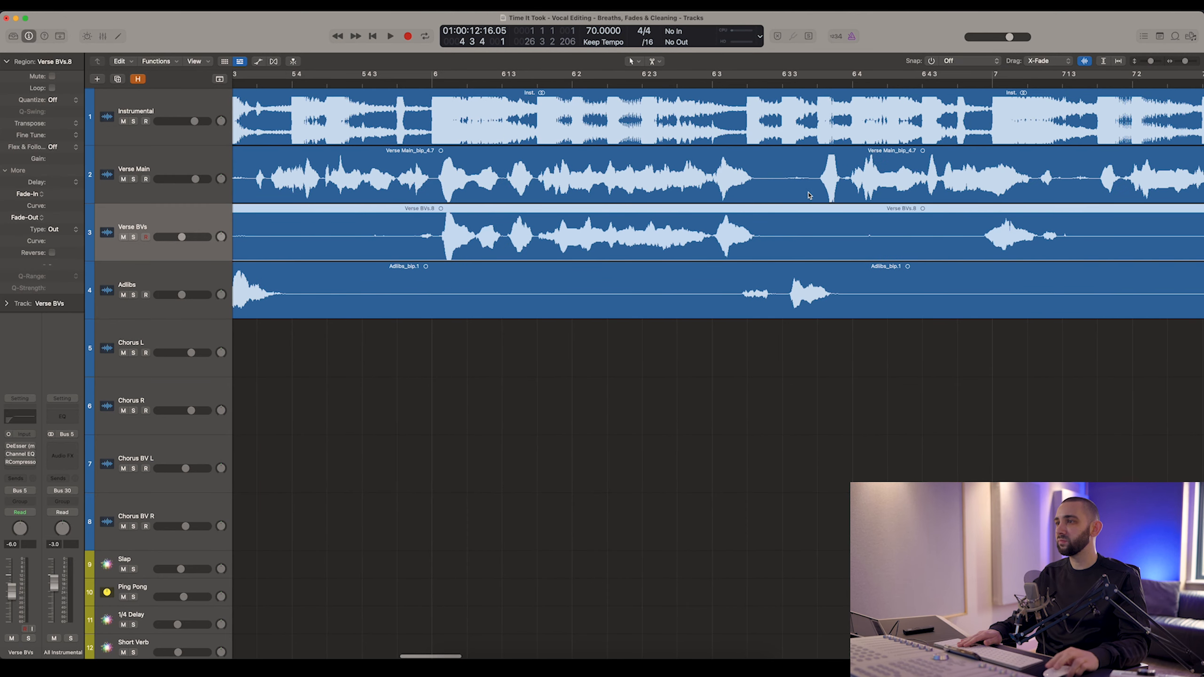
pyautogui.hscroll(3, 917, 241)
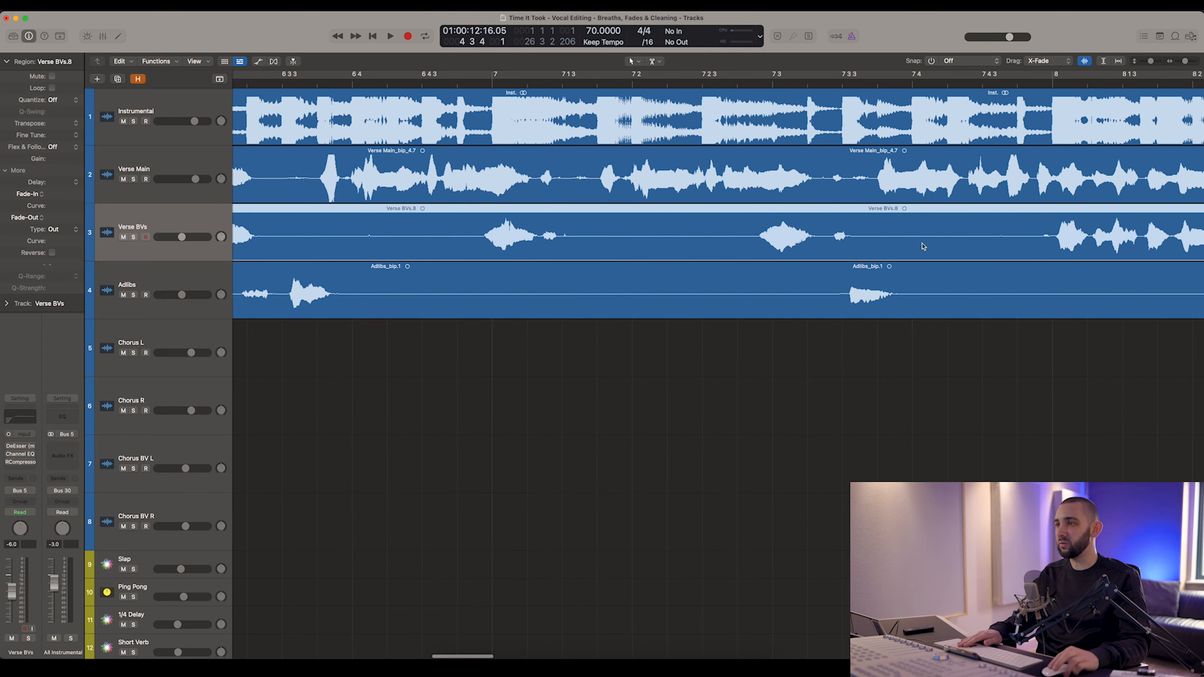
pyautogui.hscroll(10, 524, 257)
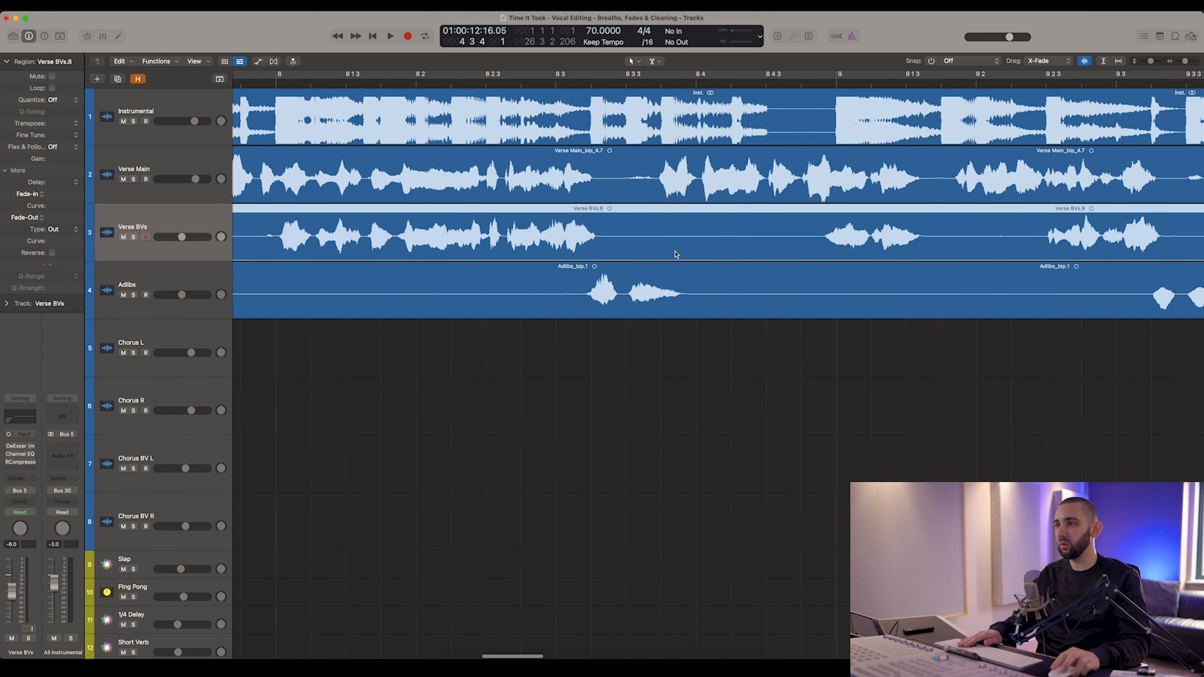
pyautogui.hscroll(8, 754, 241)
pyautogui.press('super+Left')
pyautogui.press('super+Left')
pyautogui.press('super+Left')
pyautogui.hscroll(-10, 753, 242)
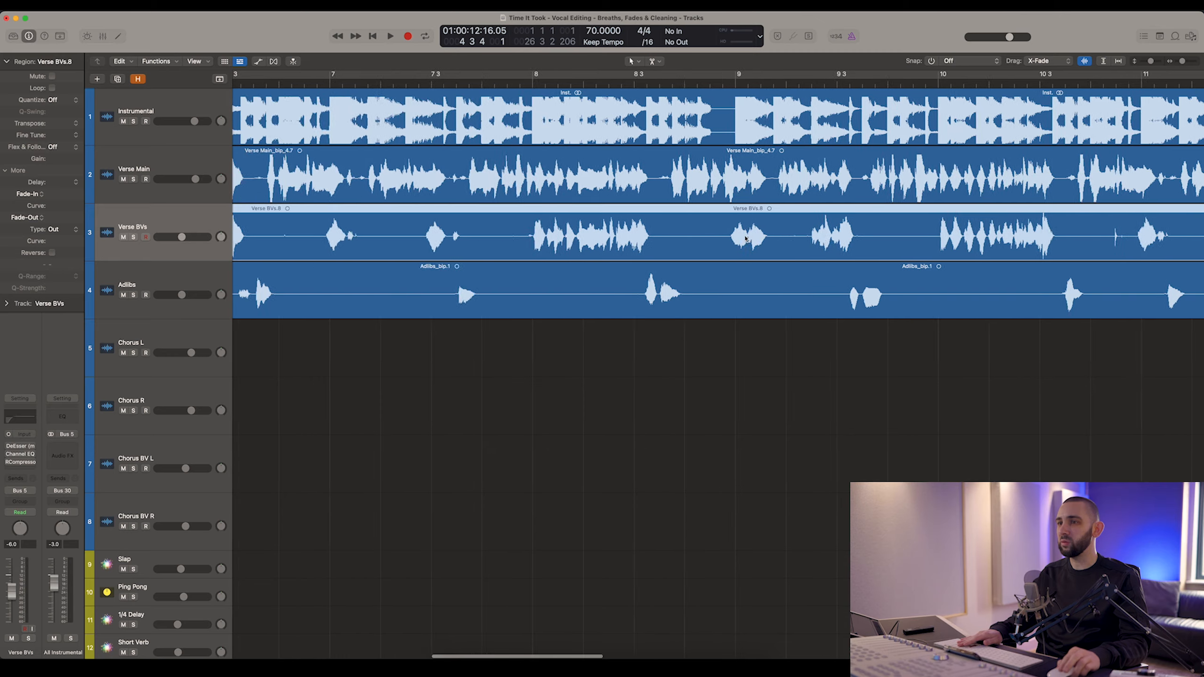
# Delete the gap between the first Verse BVs word and the phrase at bar 5 with the Marquee tool.
pyautogui.press('super+Right')
pyautogui.press('super+Right')
pyautogui.press('super+Right')
pyautogui.press('super+Right')
pyautogui.hscroll(-8, 464, 250)
pyautogui.press('t')
pyautogui.press('r')
pyautogui.moveTo(505, 241); pyautogui.dragTo(864, 242)
pyautogui.press('Delete')
pyautogui.press('t')
pyautogui.press('t')
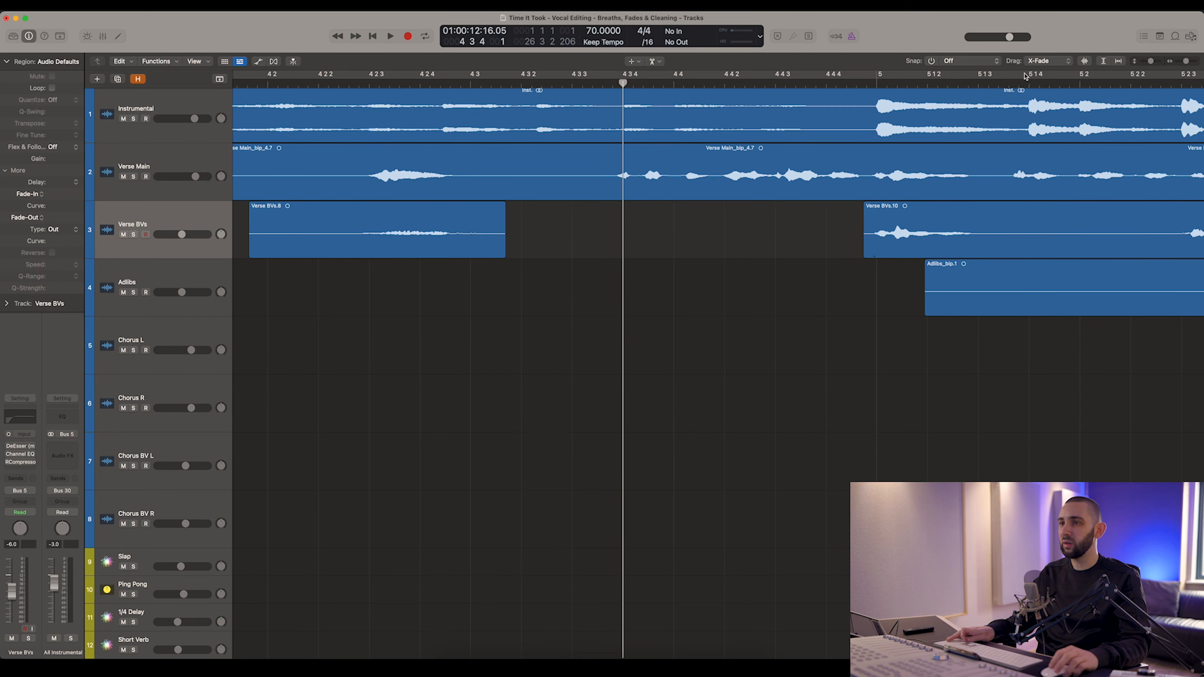
# Compare the first Verse BVs region's waveform with waveform zoom off and on.
pyautogui.click(454, 245)
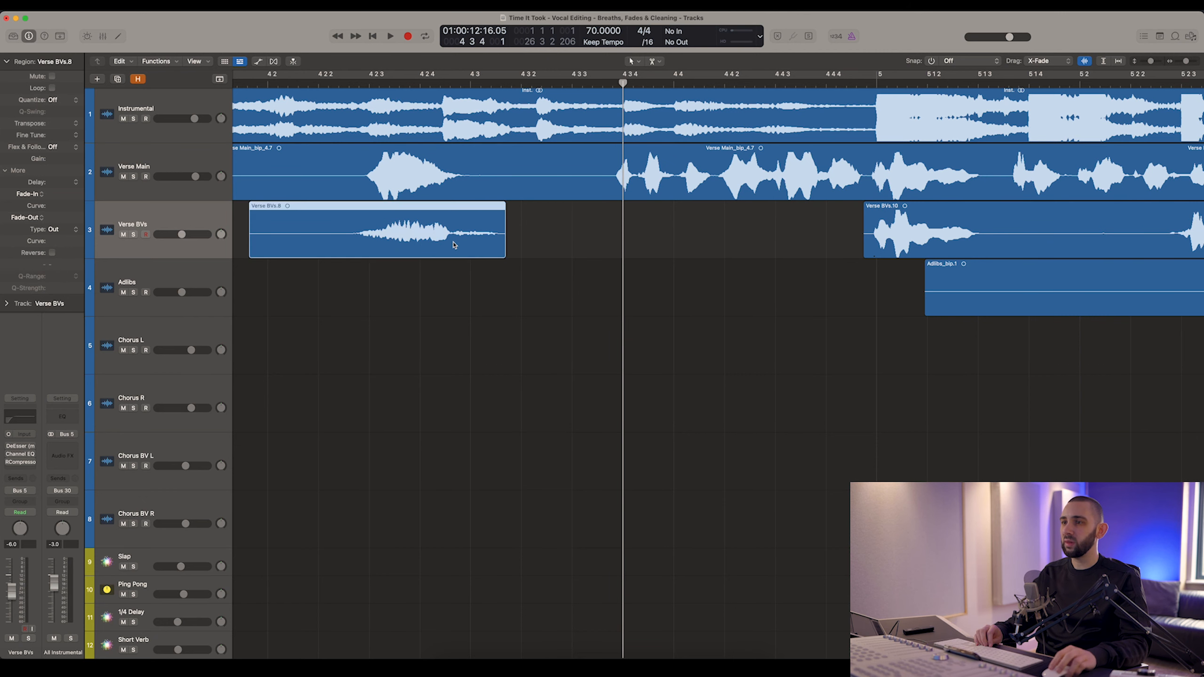
pyautogui.click(1086, 61)
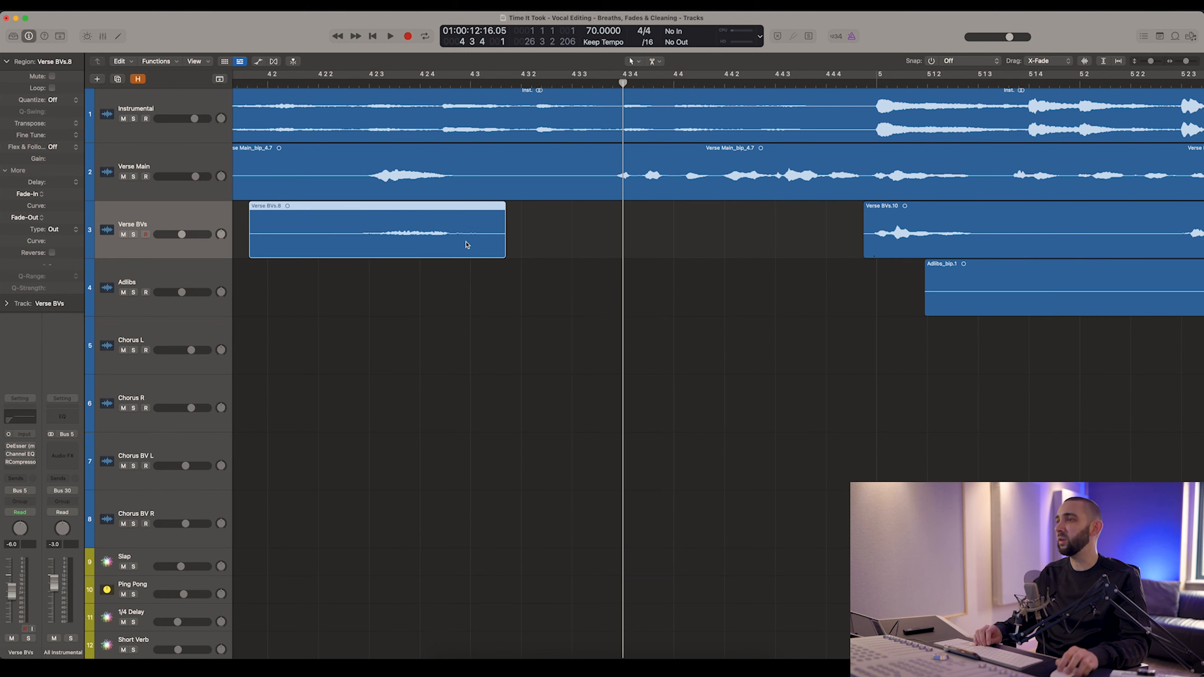
pyautogui.click(1086, 62)
pyautogui.click(574, 234)
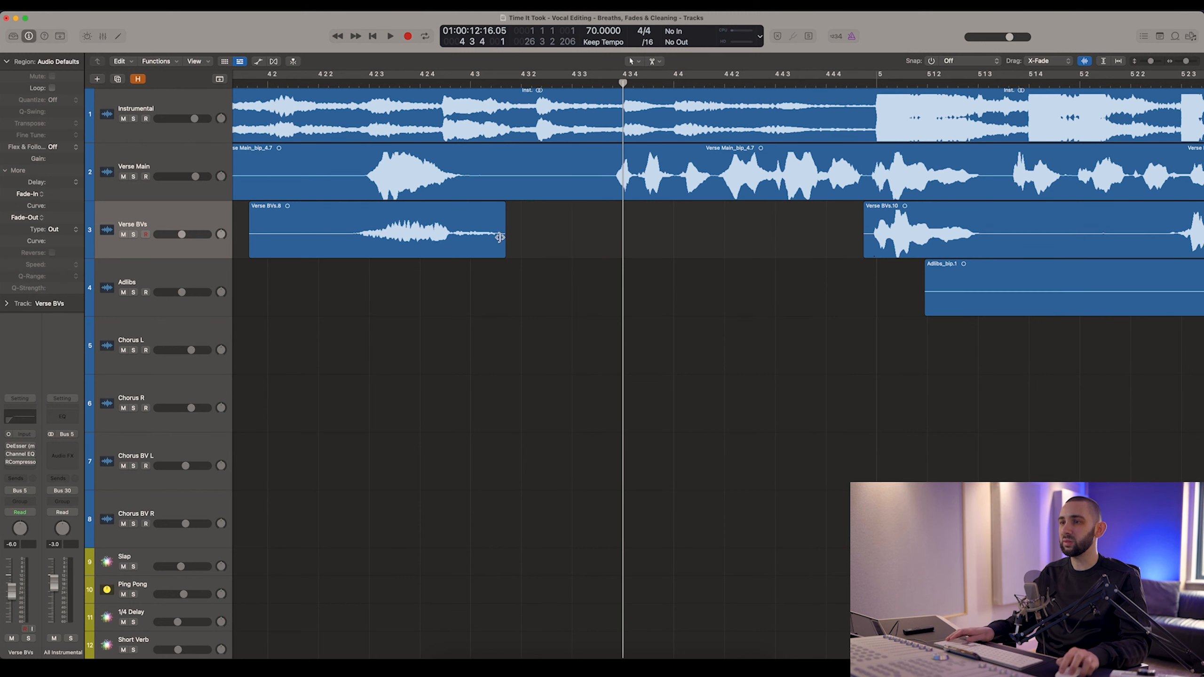
# Listen to the tail of the first Verse BVs word in context and soloed, and compare its waveform with zoom off and on.
pyautogui.click(363, 87)
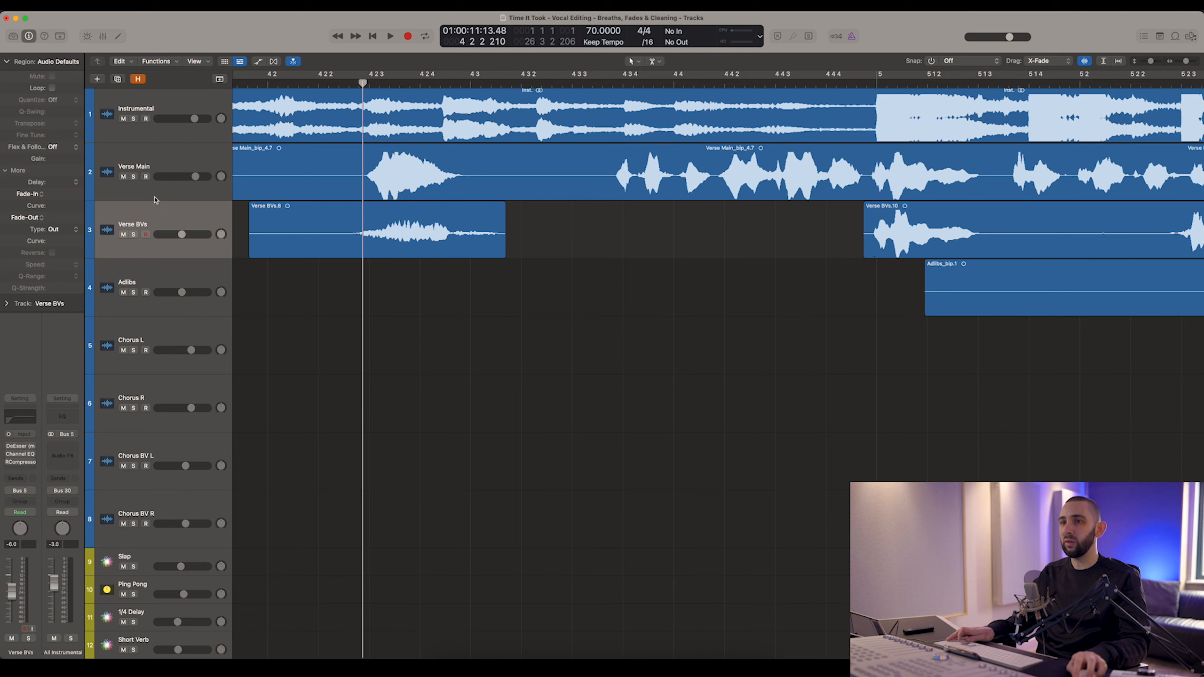
pyautogui.click(135, 236)
pyautogui.press('space')
pyautogui.click(135, 236)
pyautogui.press('space')
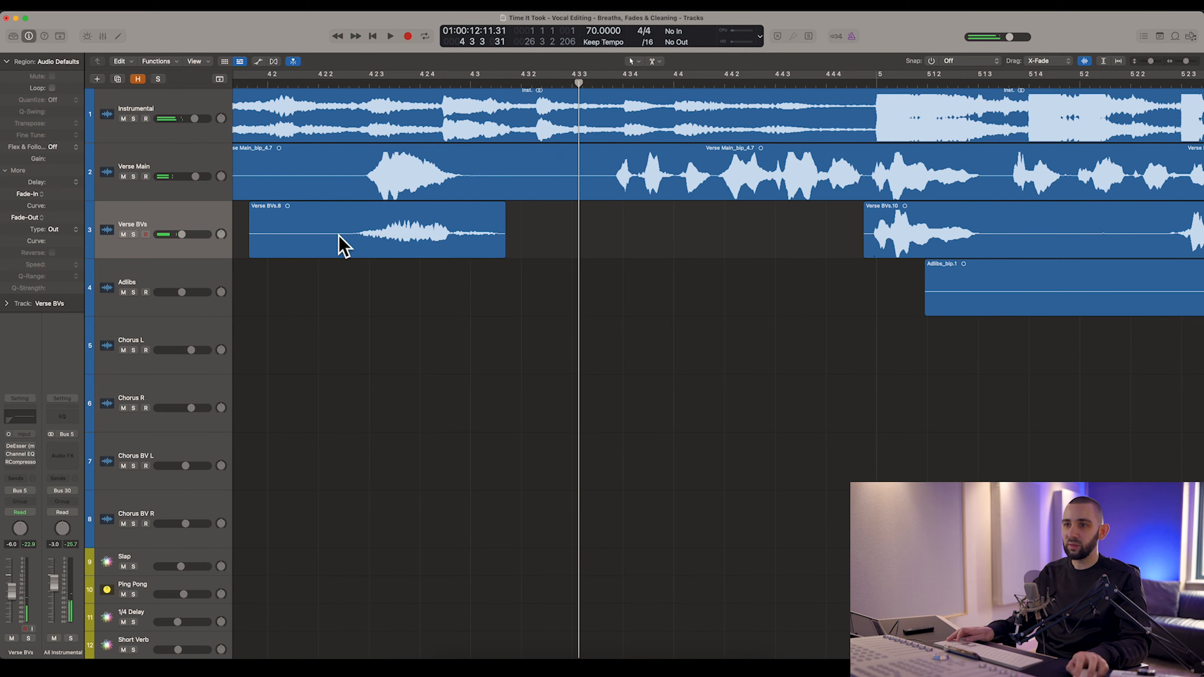
pyautogui.click(135, 236)
pyautogui.click(356, 82)
pyautogui.press('space')
pyautogui.press('space')
pyautogui.click(135, 235)
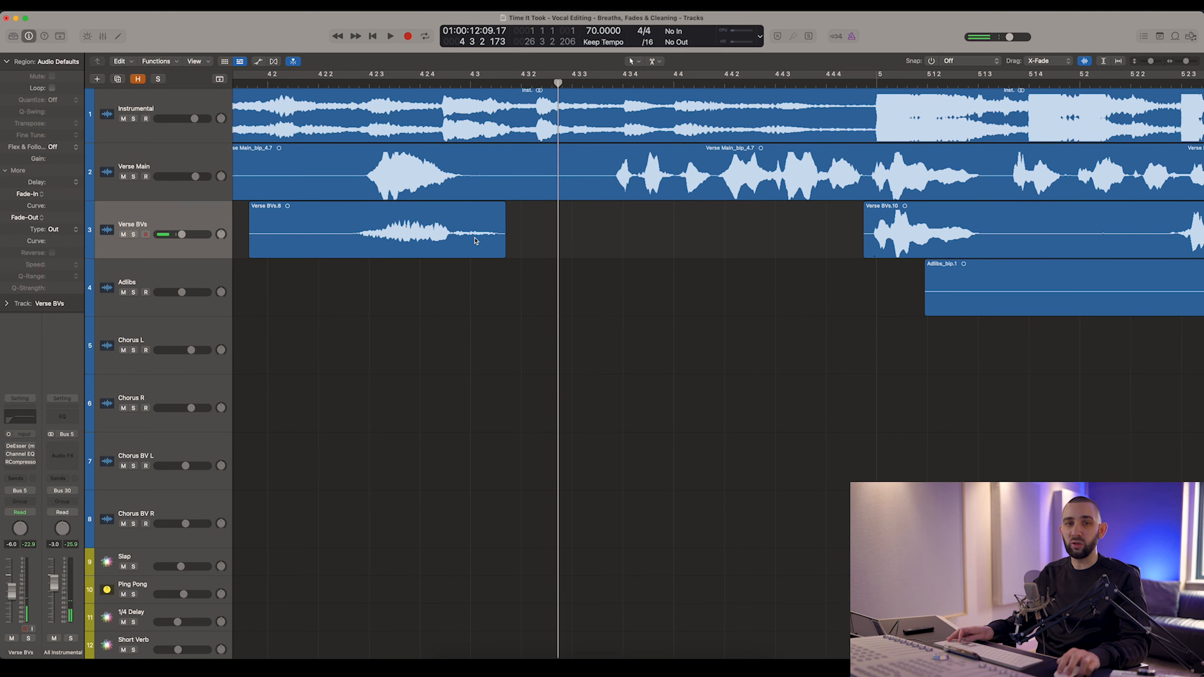
pyautogui.click(1084, 62)
pyautogui.click(1084, 62)
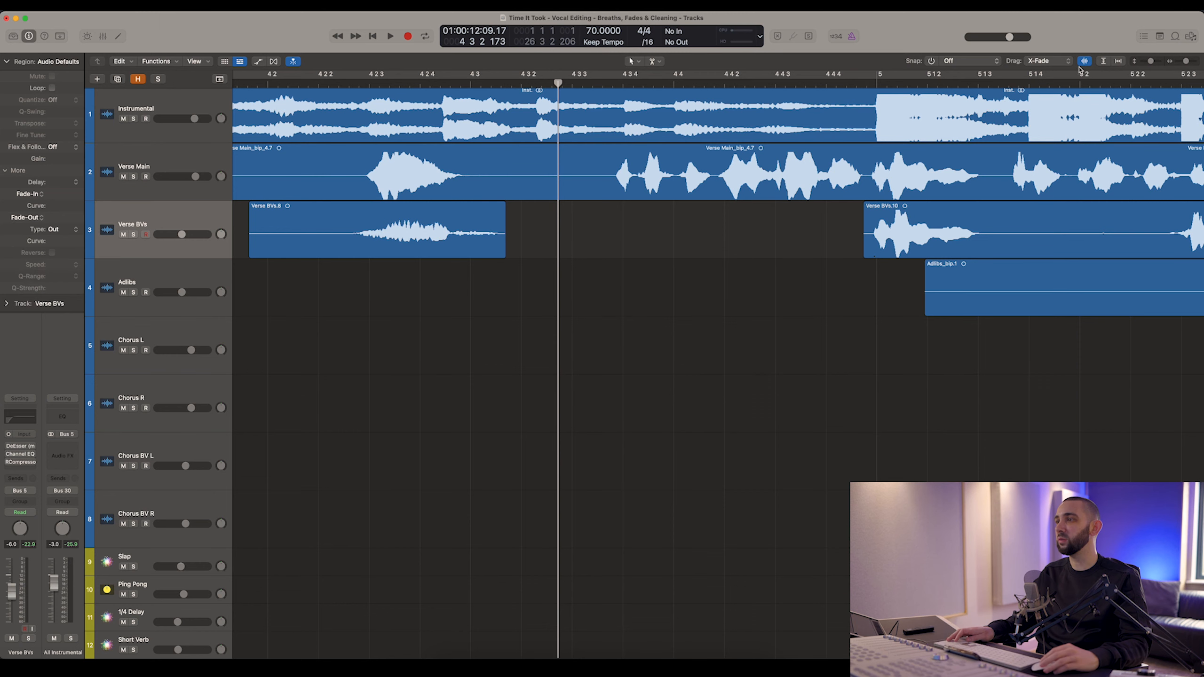
# Delete the silence before the first word of the Verse BVs track with the Marquee tool.
pyautogui.hscroll(-5, 398, 236)
pyautogui.press('t')
pyautogui.press('r')
pyautogui.moveTo(336, 234); pyautogui.dragTo(459, 242)
pyautogui.press('BackSpace')
# Delete the two silent gaps between the Verse BVs phrases from bar 5 to bar 6 with the Marquee tool.
pyautogui.hscroll(6, 672, 247)
pyautogui.hscroll(2, 664, 235)
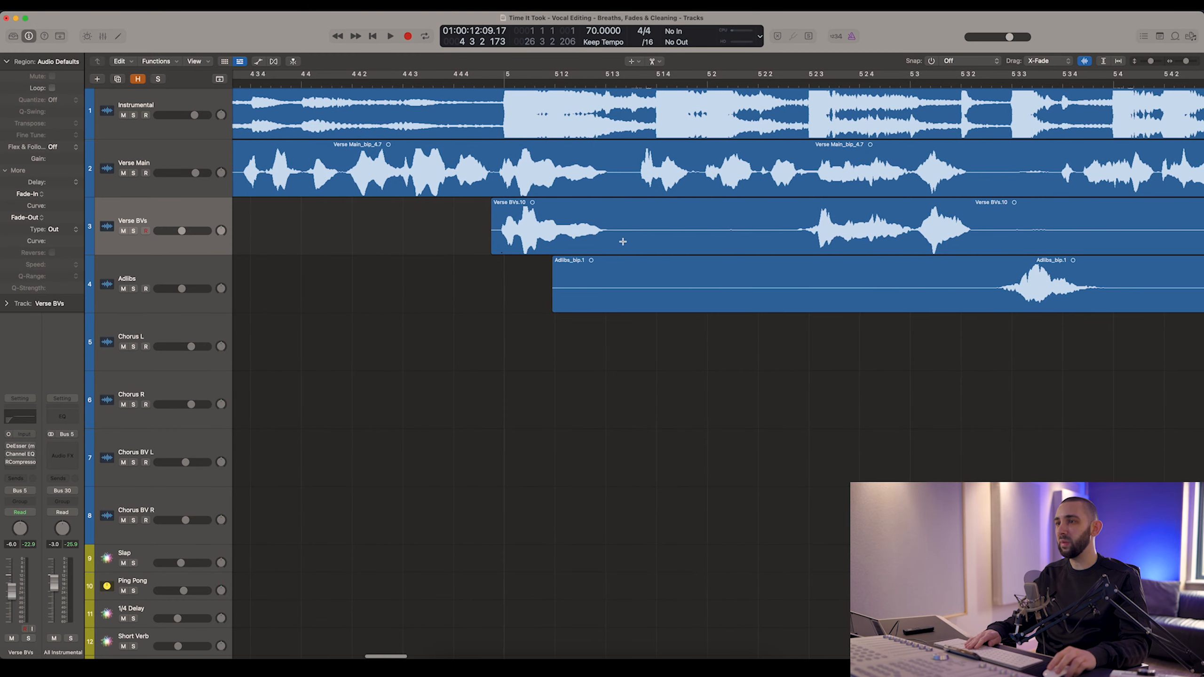
pyautogui.moveTo(618, 237); pyautogui.dragTo(758, 241)
pyautogui.press('BackSpace')
pyautogui.hscroll(5, 787, 236)
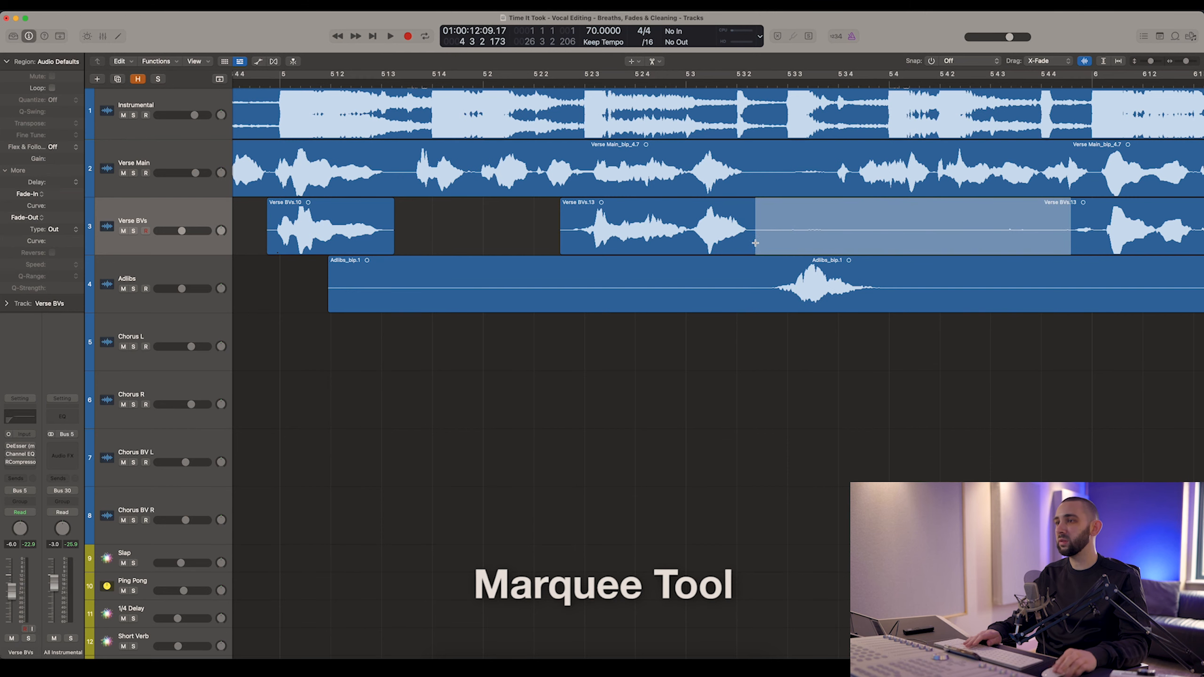
pyautogui.press('BackSpace')
# Try deleting the silent gap before the Verse BVs phrase at bar 7 with the Marquee tool.
pyautogui.hscroll(5, 755, 244)
pyautogui.hscroll(5, 756, 244)
pyautogui.moveTo(596, 240); pyautogui.dragTo(902, 242)
pyautogui.press('BackSpace')
pyautogui.hscroll(8, 834, 245)
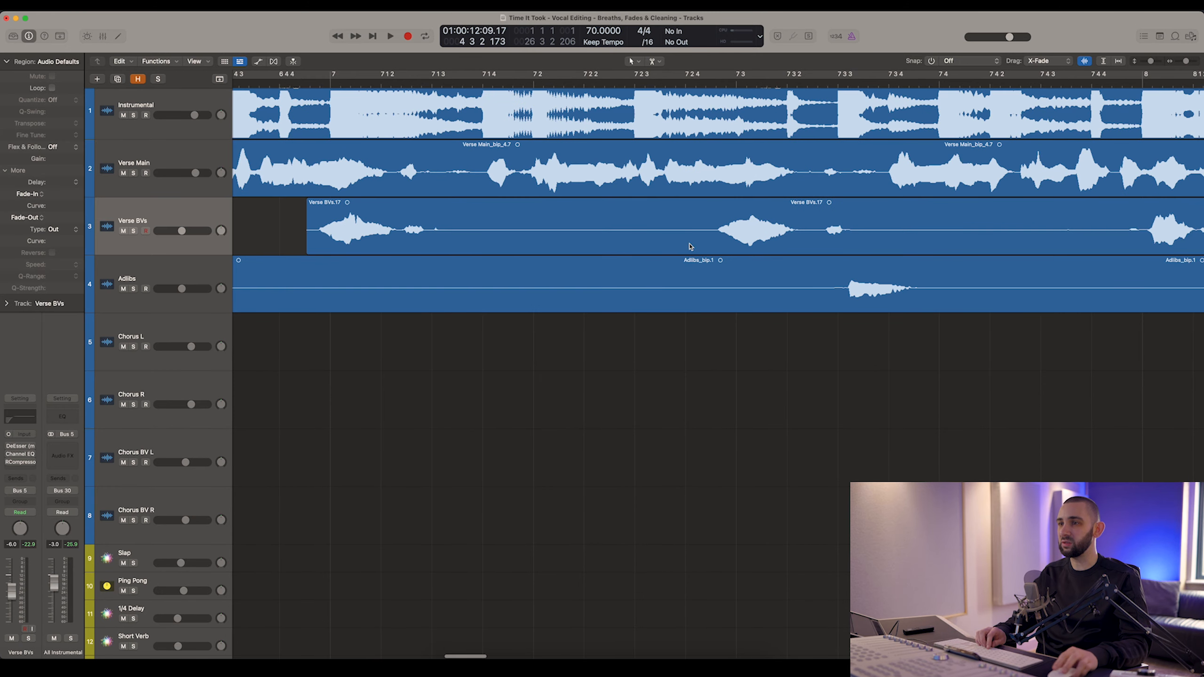
# Try splitting the Verse BVs region at four points around the bar 7 phrases with the Scissors tool and deleting the two silent pieces.
pyautogui.click(449, 237)
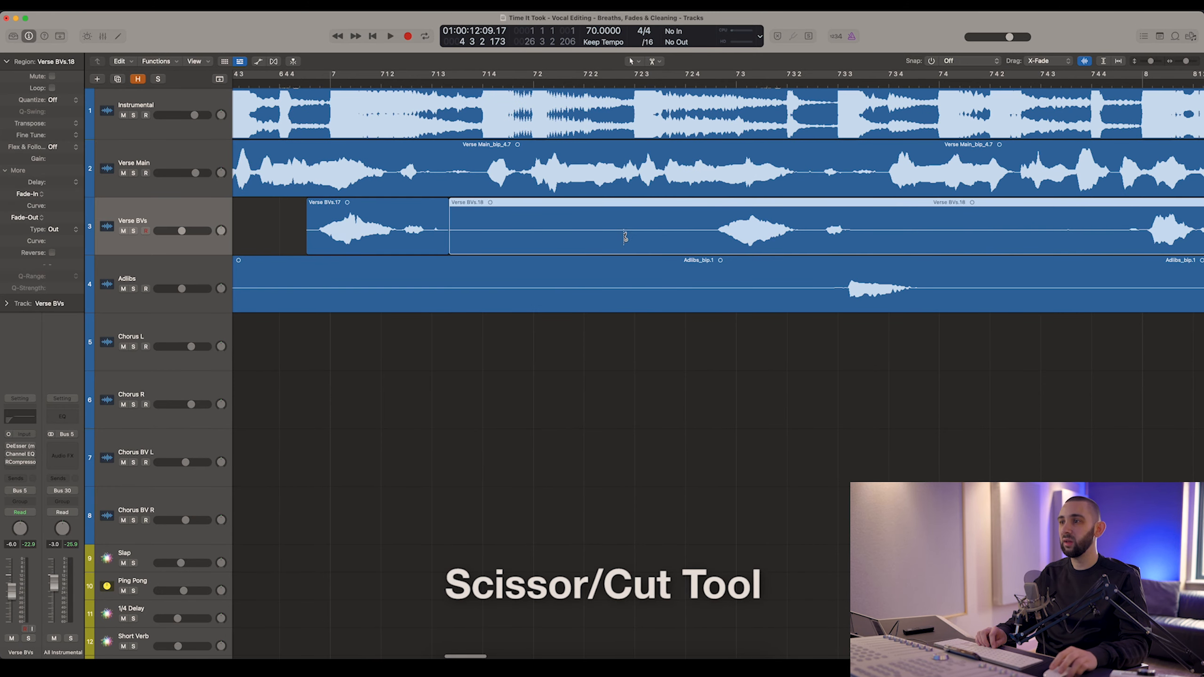
pyautogui.click(703, 240)
pyautogui.click(869, 237)
pyautogui.keyDown('super'); pyautogui.click(1122, 235); pyautogui.keyUp('super')
pyautogui.click(1035, 232)
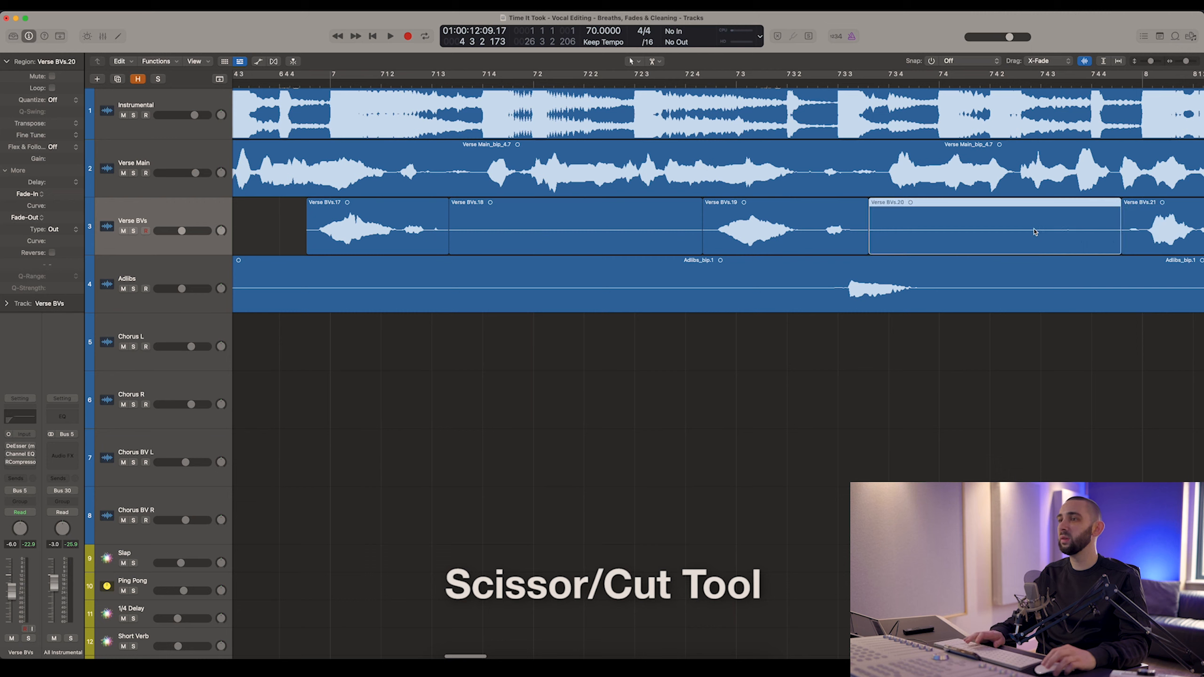
pyautogui.press('BackSpace')
pyautogui.click(568, 228)
pyautogui.press('BackSpace')
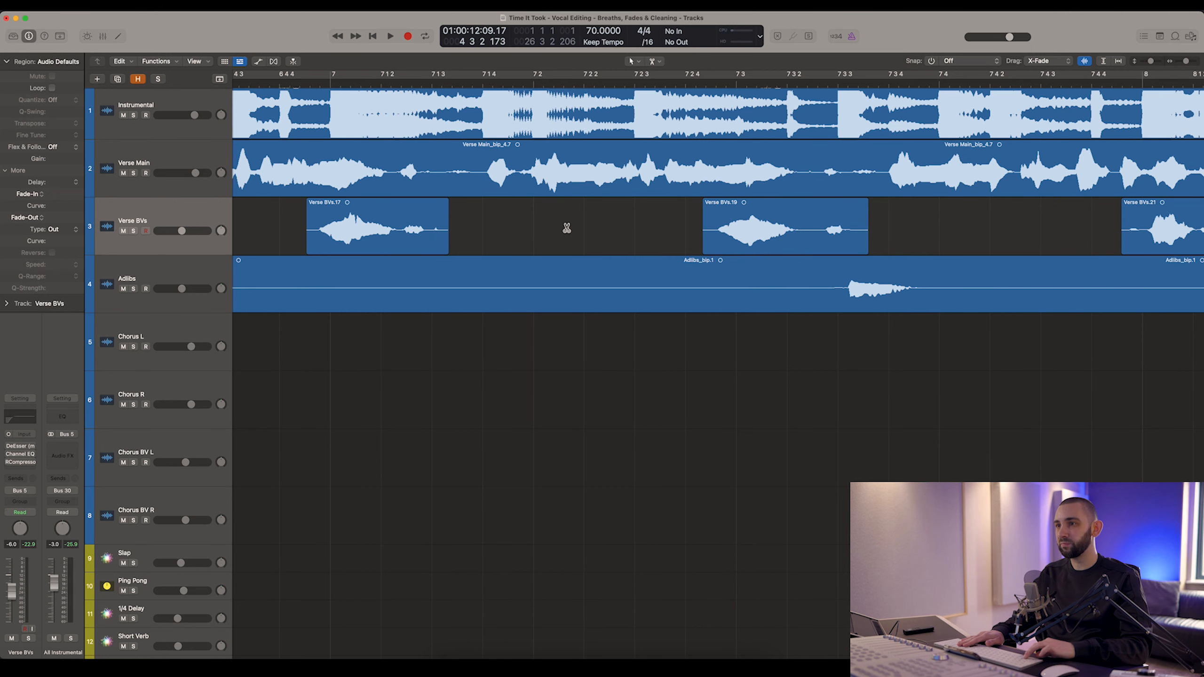
# Undo the scissor cuts, the deletion of the silent pieces and the marquee deletion before bar 7 on the Verse BVs track.
pyautogui.press('super+z')
pyautogui.press('super+z')
pyautogui.press('super+z')
pyautogui.press('super+z')
pyautogui.press('super+z')
pyautogui.press('super+z')
pyautogui.press('super+z')
pyautogui.press('super+Left')
pyautogui.press('super+Left')
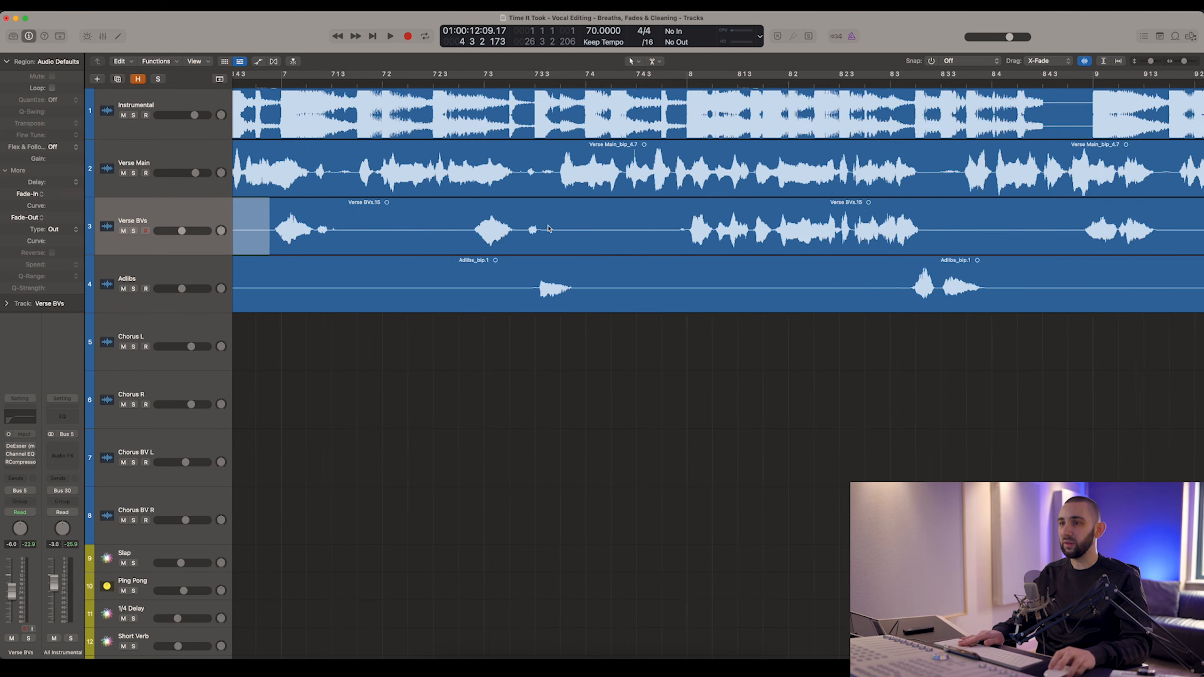
pyautogui.hscroll(-5, 503, 293)
pyautogui.press('super+Left')
pyautogui.press('super+Left')
pyautogui.press('super+Left')
pyautogui.press('super+Left')
pyautogui.hscroll(-3, 467, 365)
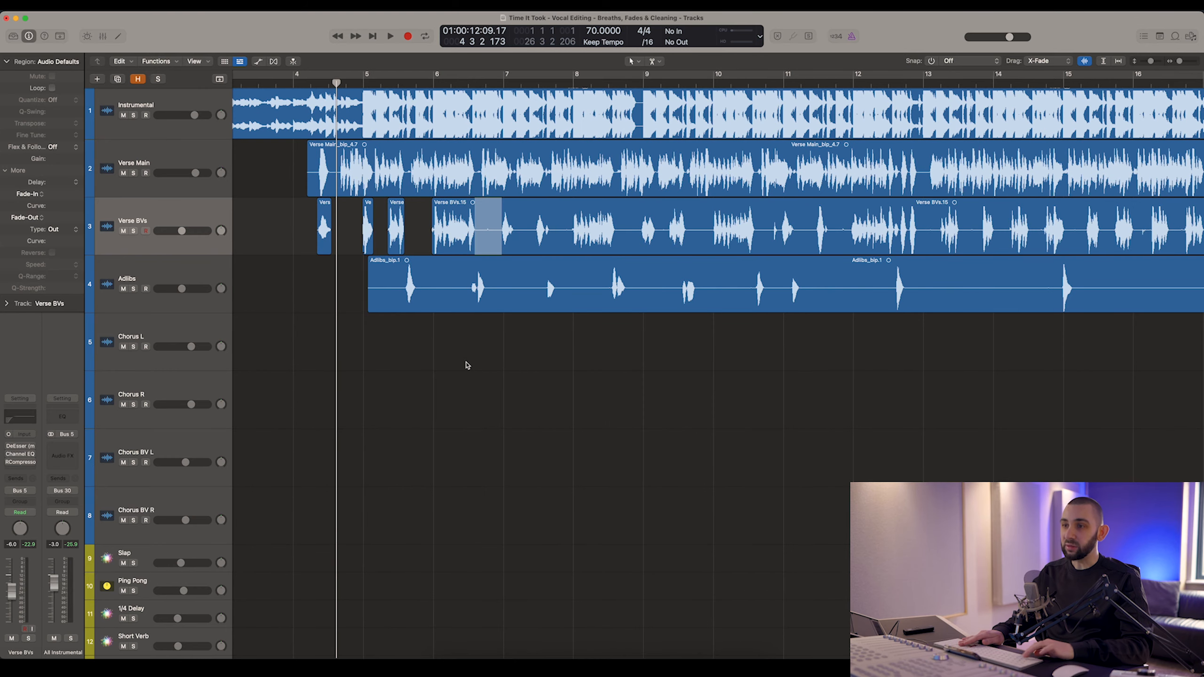
# Undo the remaining gap deletions on the Verse BVs track, back to the single uncut region.
pyautogui.press('super+z')
pyautogui.press('super+z')
pyautogui.press('super+z')
pyautogui.press('super+z')
pyautogui.press('super+z')
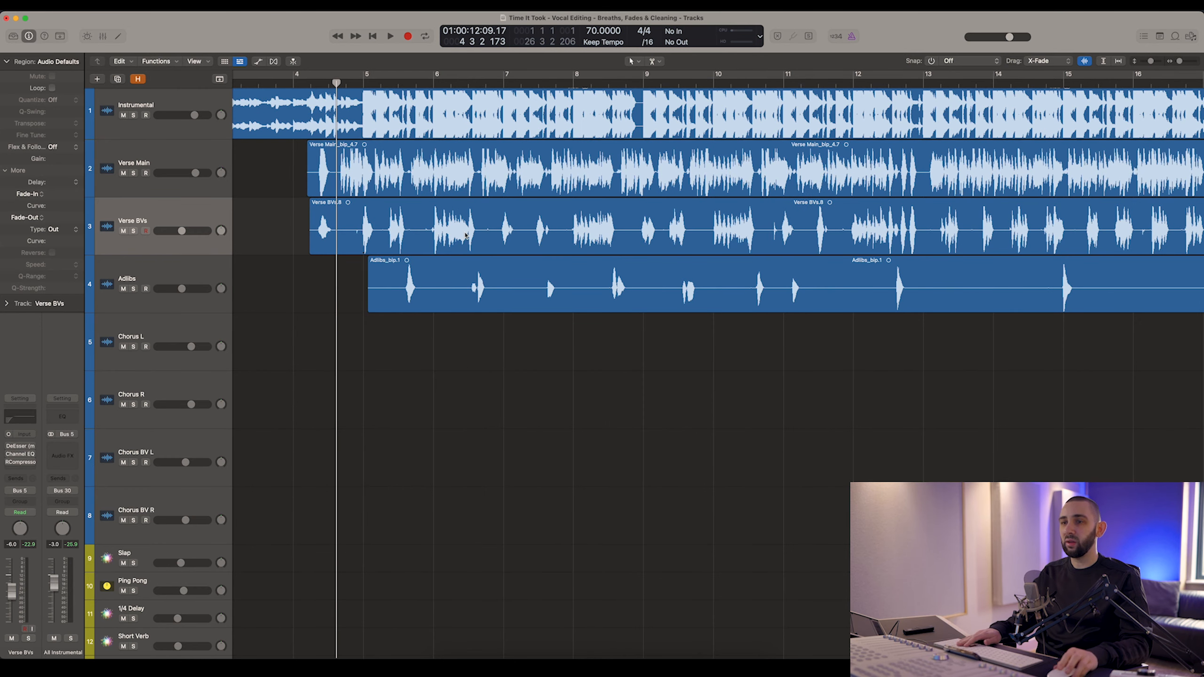
# Open Remove Silence from Audio Region for the whole Verse BVs region and shrink its window to fit the screen.
pyautogui.press('super+Left')
pyautogui.press('super+Left')
pyautogui.click(487, 232)
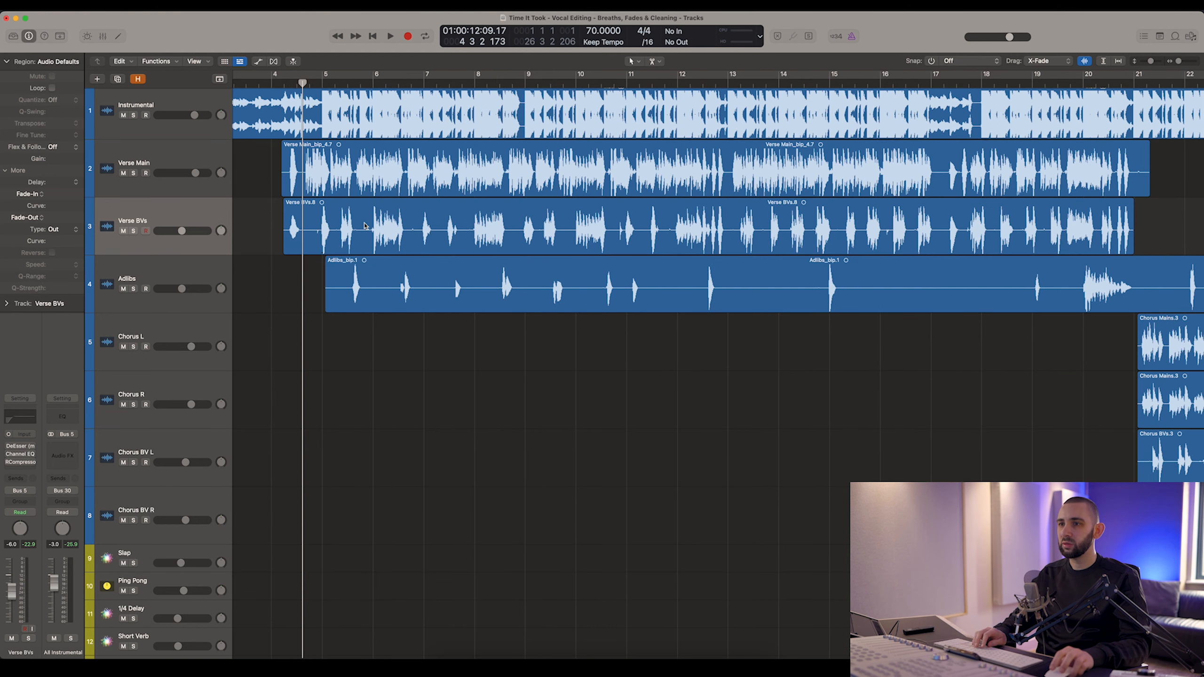
pyautogui.rightClick(360, 220)
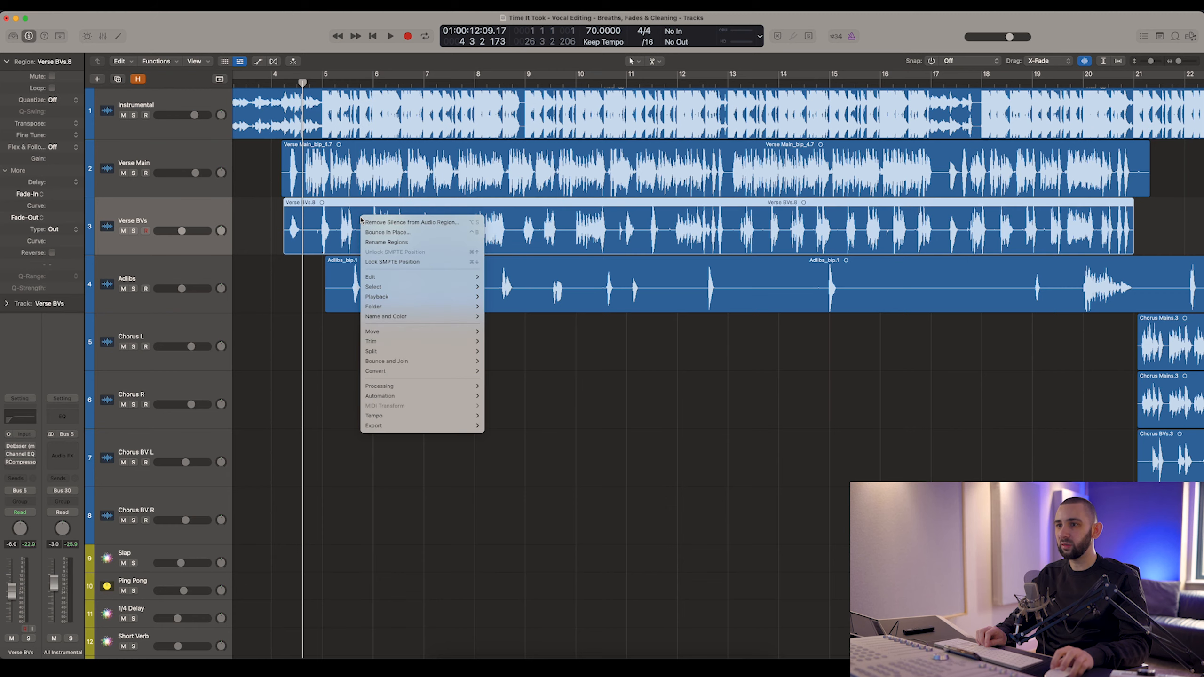
pyautogui.moveTo(395, 352)
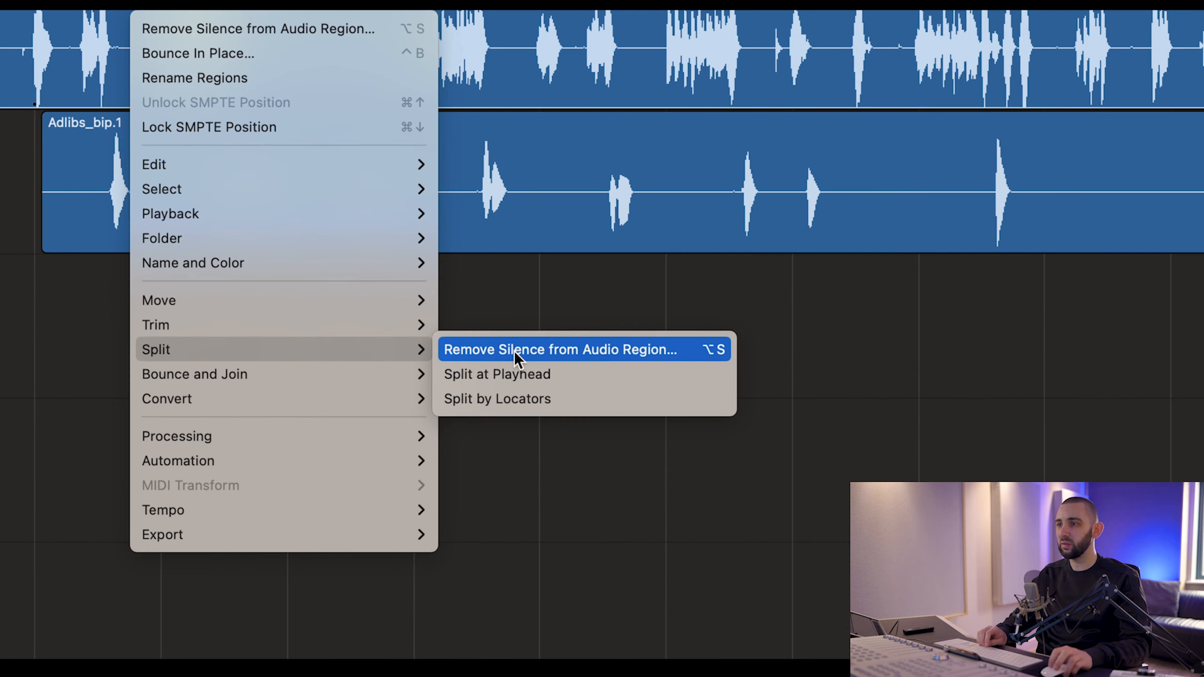
pyautogui.click(515, 354)
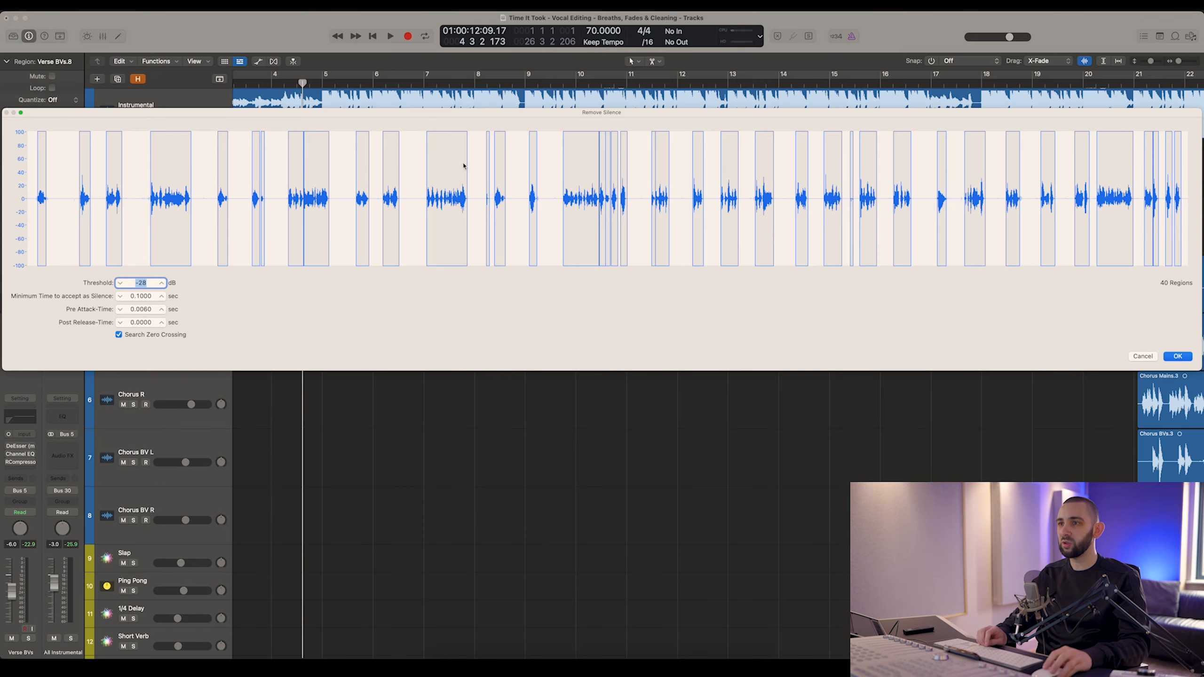
pyautogui.moveTo(465, 112); pyautogui.dragTo(464, 124)
pyautogui.moveTo(1198, 376); pyautogui.dragTo(1017, 393)
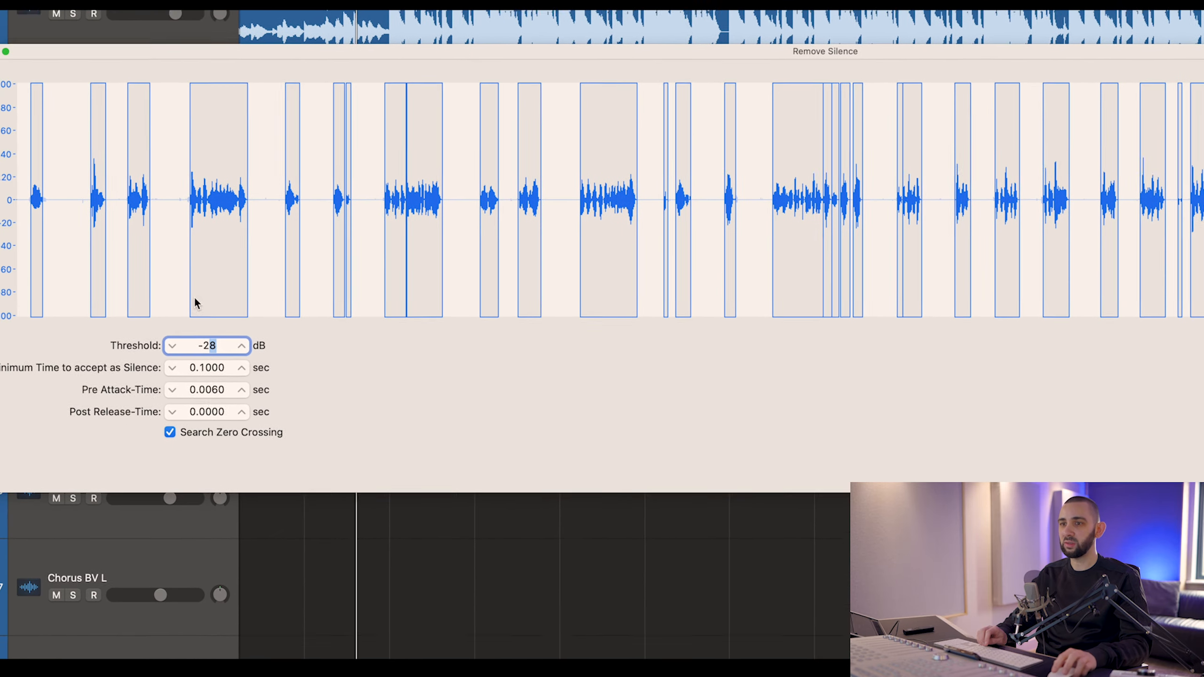
# Set the Remove Silence threshold to -33 dB.
pyautogui.click(155, 380)
pyautogui.click(154, 380)
pyautogui.click(186, 315)
pyautogui.click(186, 316)
pyautogui.click(186, 315)
pyautogui.click(186, 315)
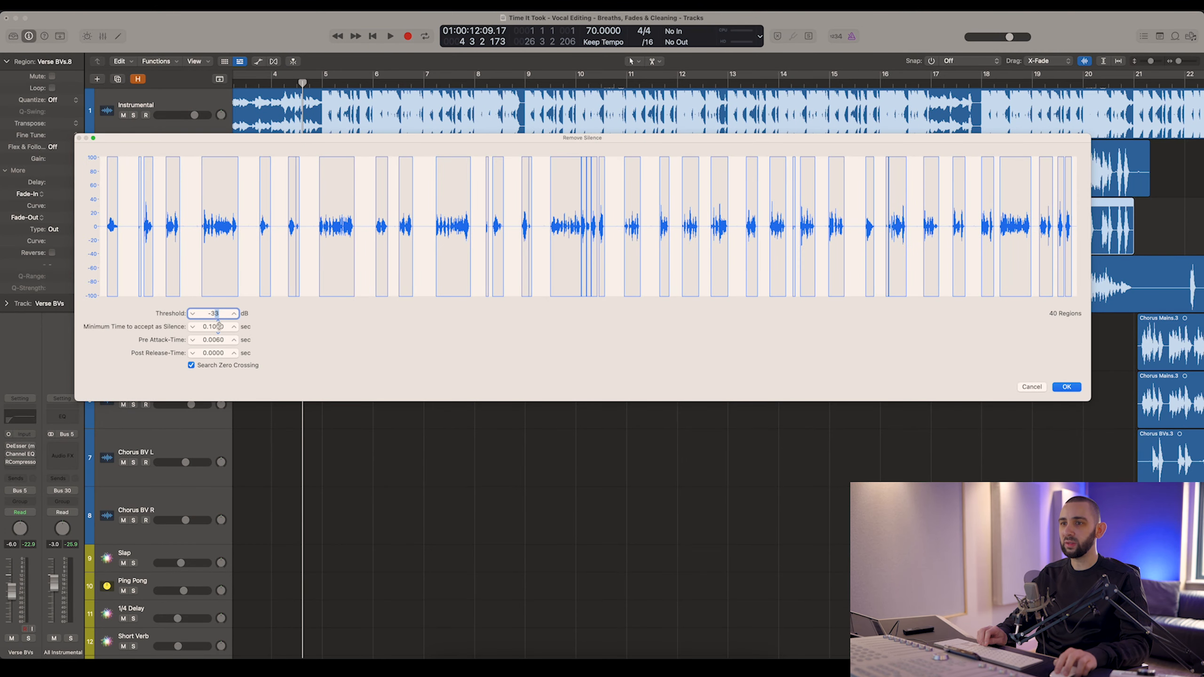
# Set the minimum silence time to 0.1860 sec and pre-attack time to 0.1018 sec, and apply the silence removal.
pyautogui.moveTo(218, 326)
pyautogui.mouseDown()
pyautogui.moveTo(218, 340)
pyautogui.moveTo(219, 324)
pyautogui.mouseUp()
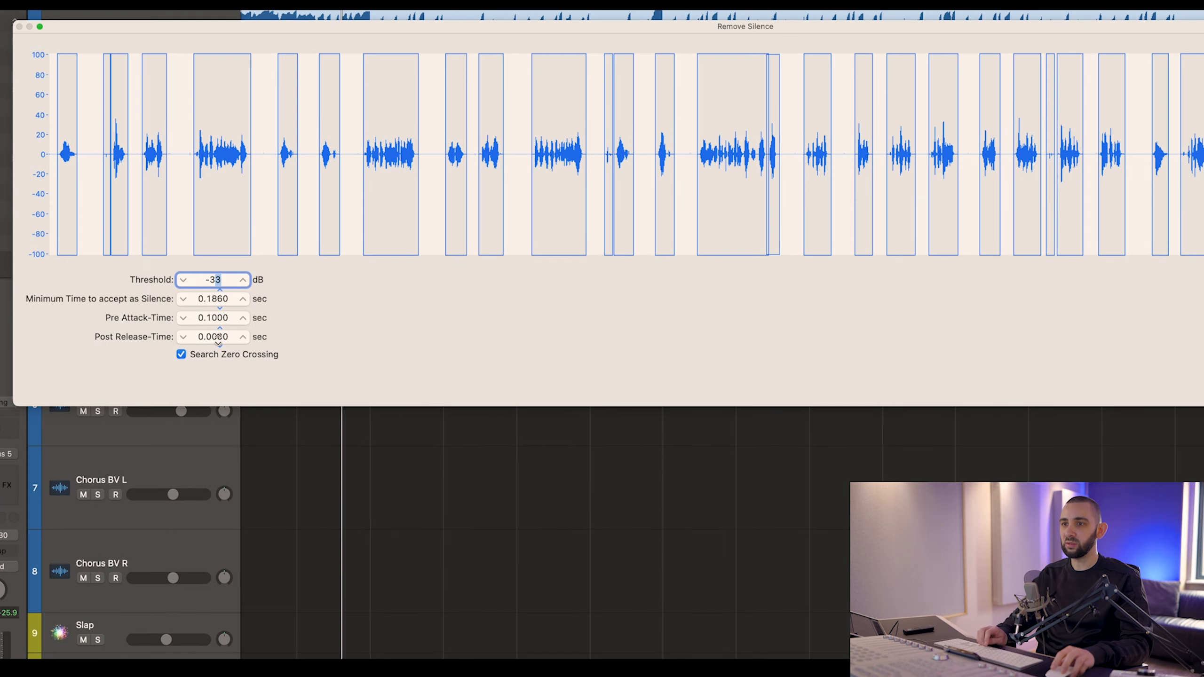
pyautogui.moveTo(219, 328); pyautogui.dragTo(219, 292)
pyautogui.moveTo(221, 365); pyautogui.dragTo(221, 355)
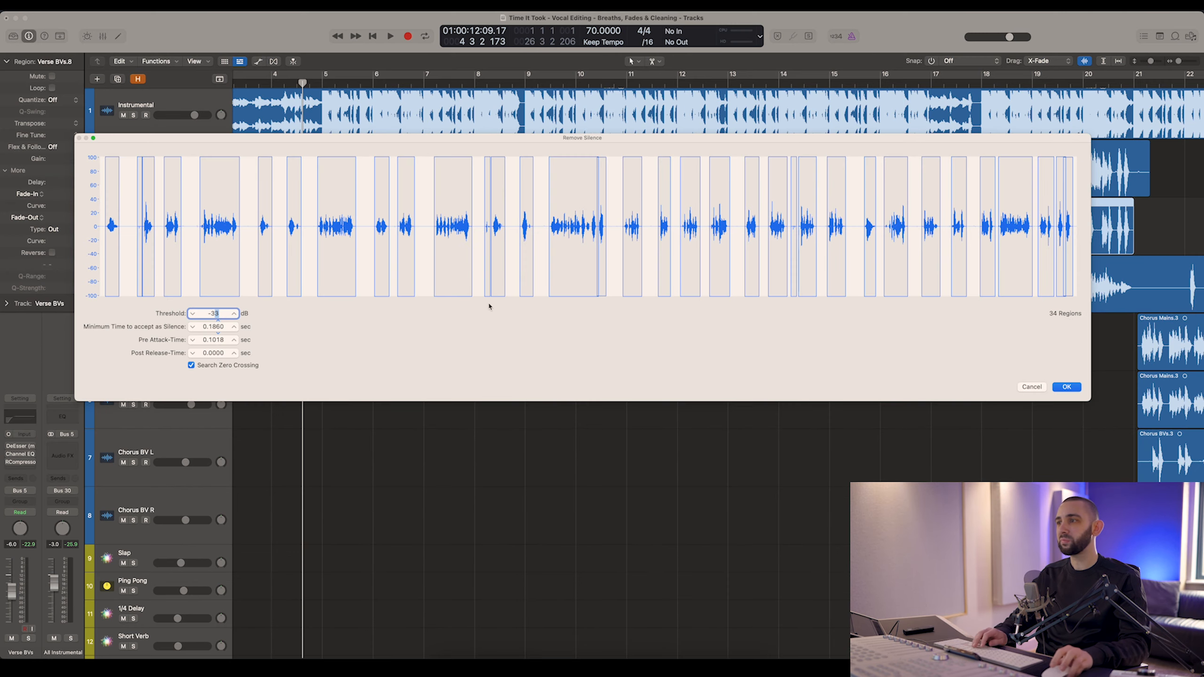
pyautogui.click(1067, 387)
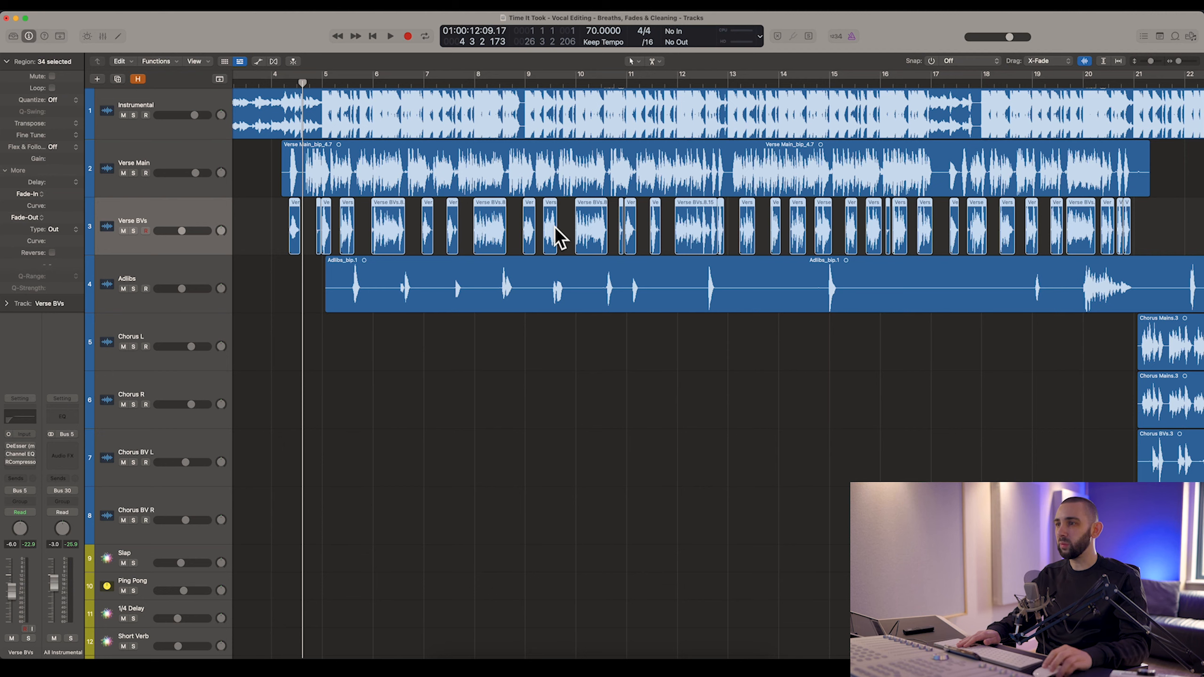
# Delete the short leftover noise region just before the bar 5 phrase on the Verse BVs track.
pyautogui.hscroll(3, 601, 232)
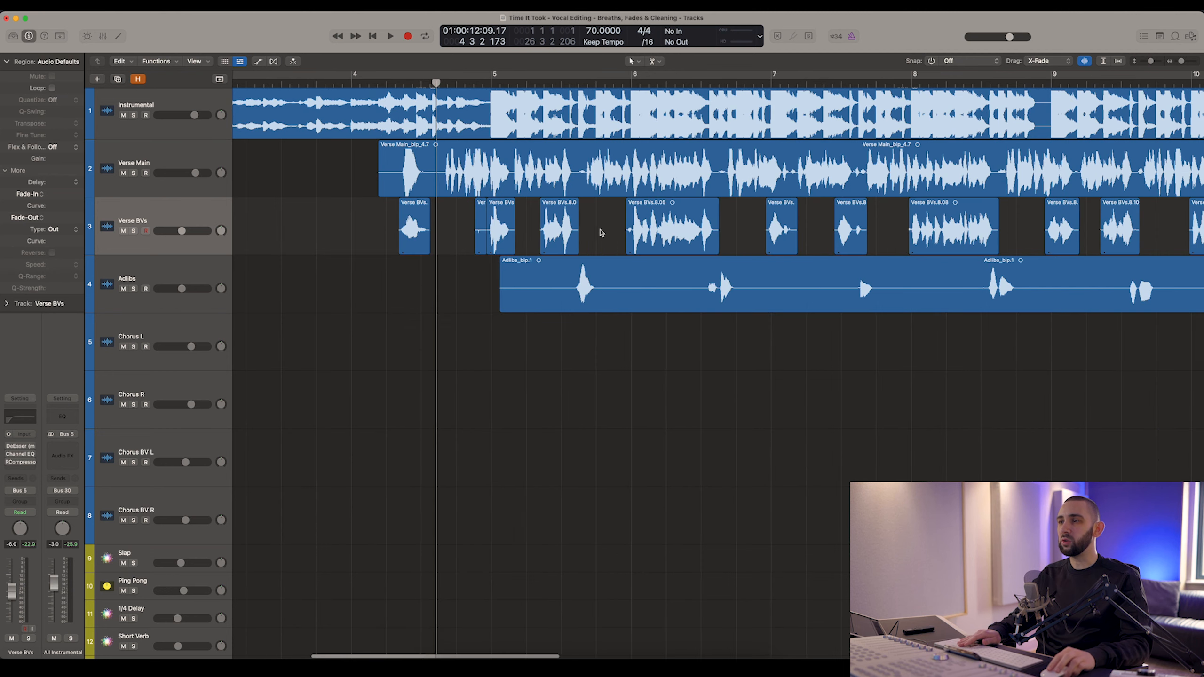
pyautogui.hscroll(5, 601, 233)
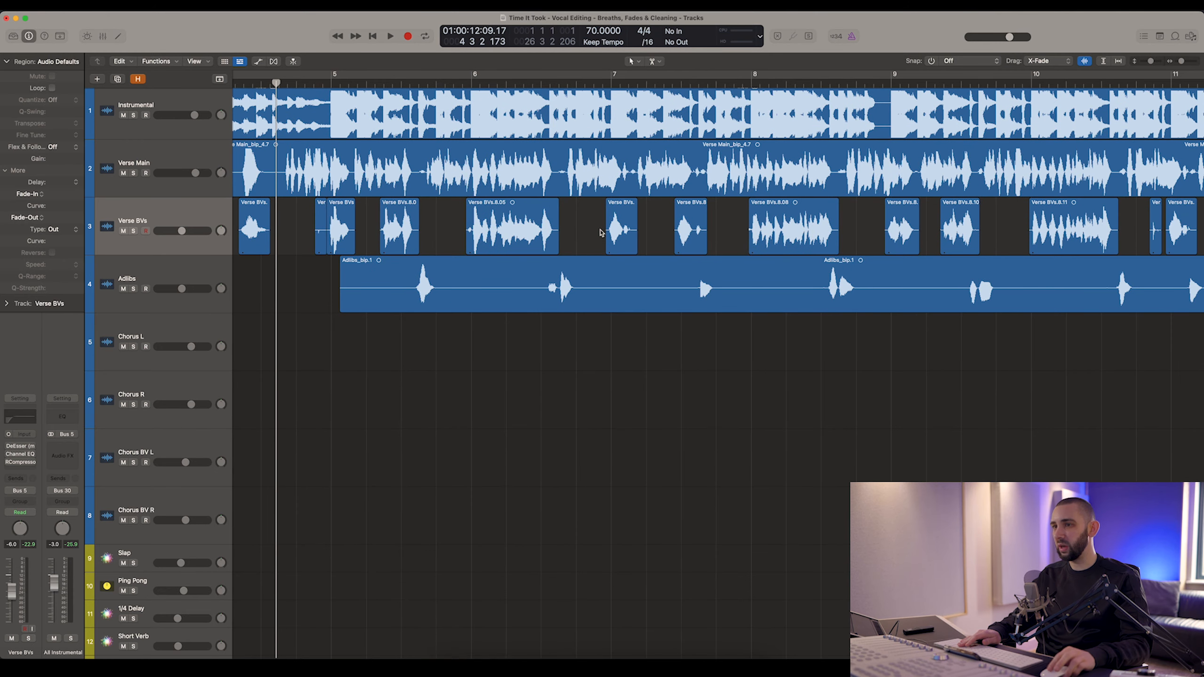
pyautogui.hscroll(-3, 462, 226)
pyautogui.press('super+Right')
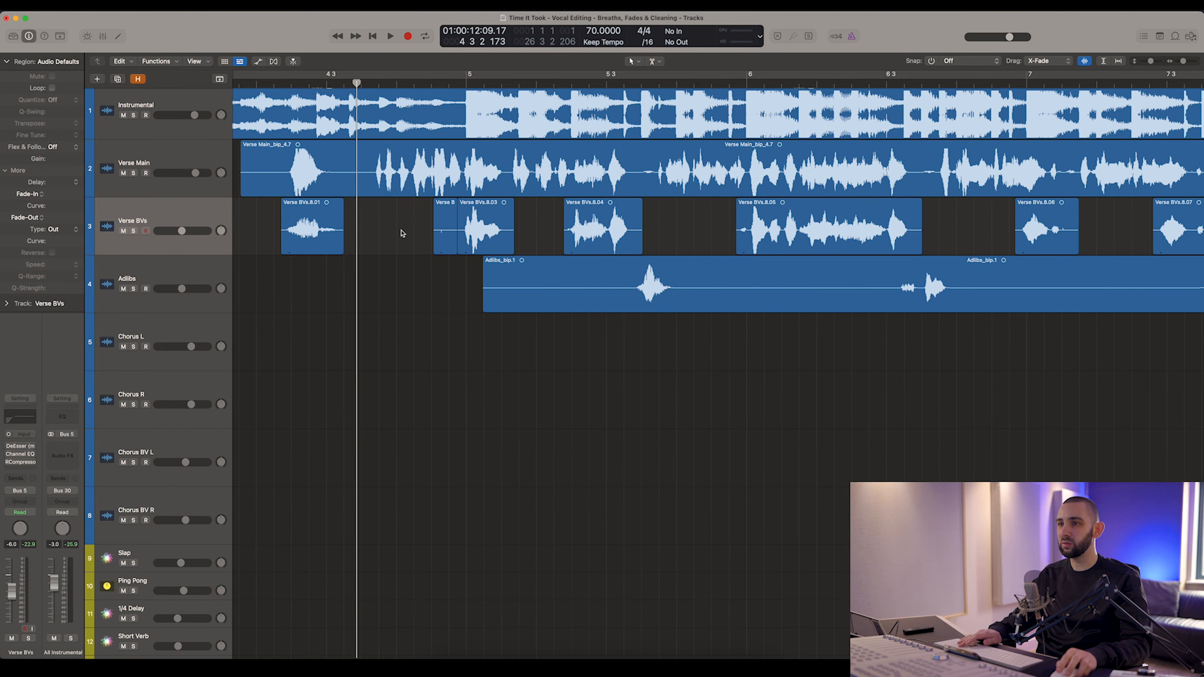
pyautogui.press('Delete')
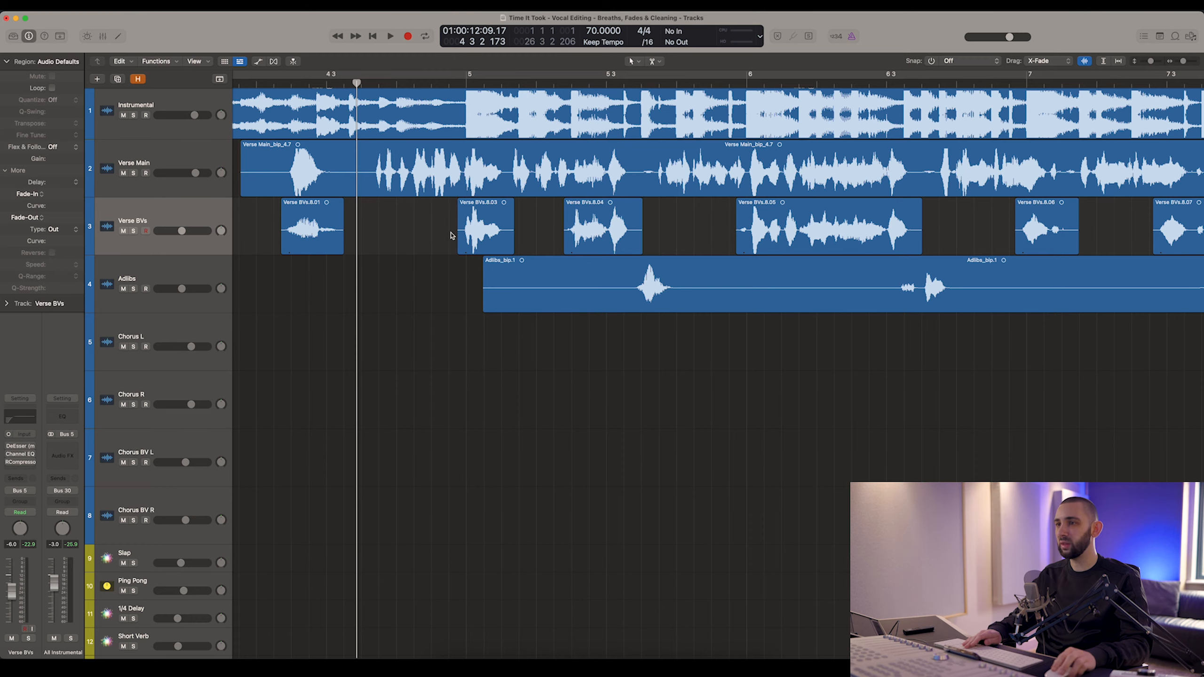
# Delete the short leftover region just before bar 11 on the Verse BVs track.
pyautogui.hscroll(10, 474, 231)
pyautogui.hscroll(8, 616, 241)
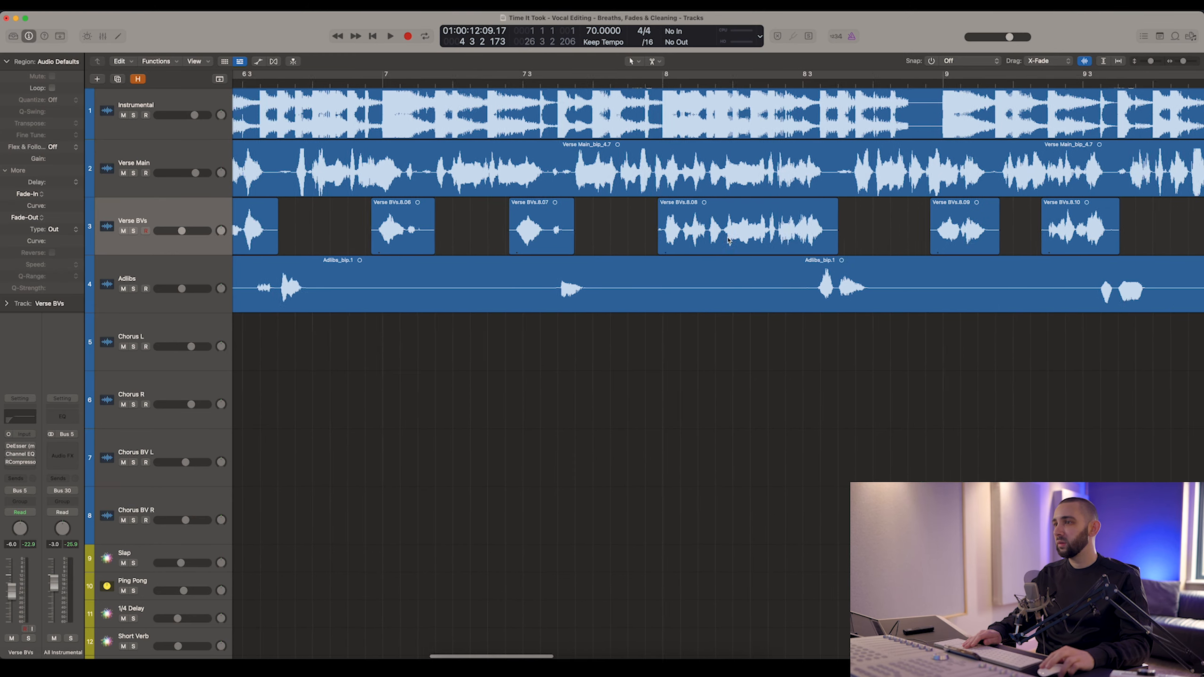
pyautogui.moveTo(605, 241); pyautogui.dragTo(599, 243)
pyautogui.hscroll(12, 602, 245)
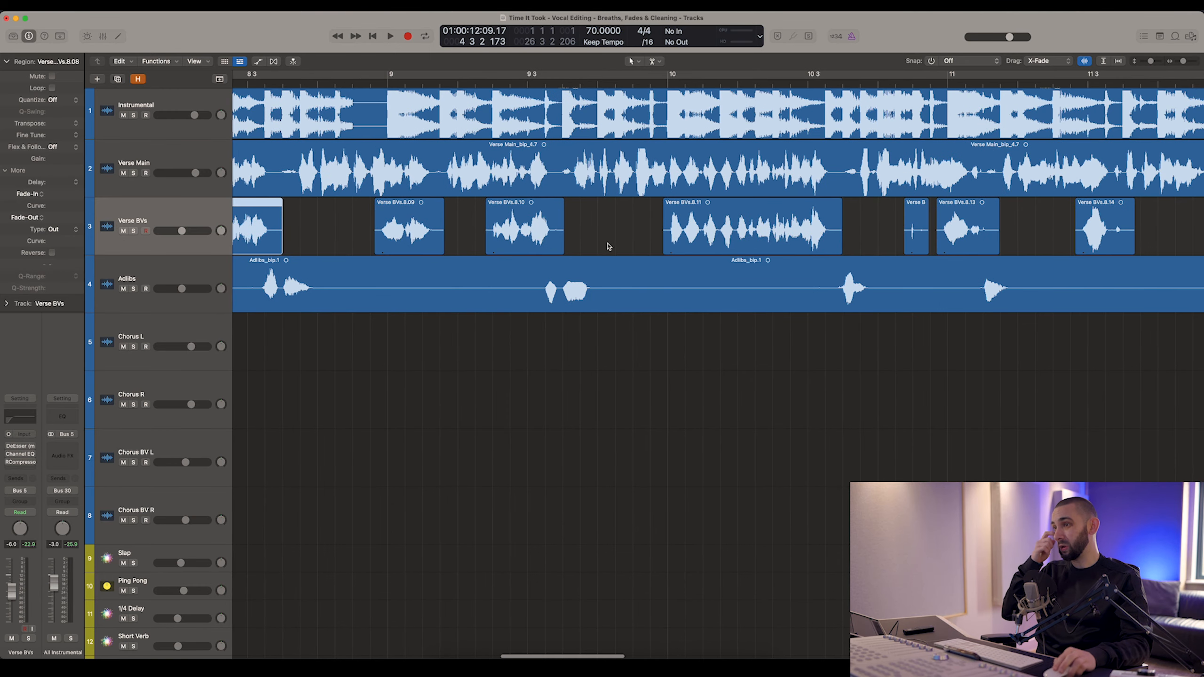
pyautogui.click(912, 232)
pyautogui.press('Delete')
pyautogui.hscroll(15, 906, 233)
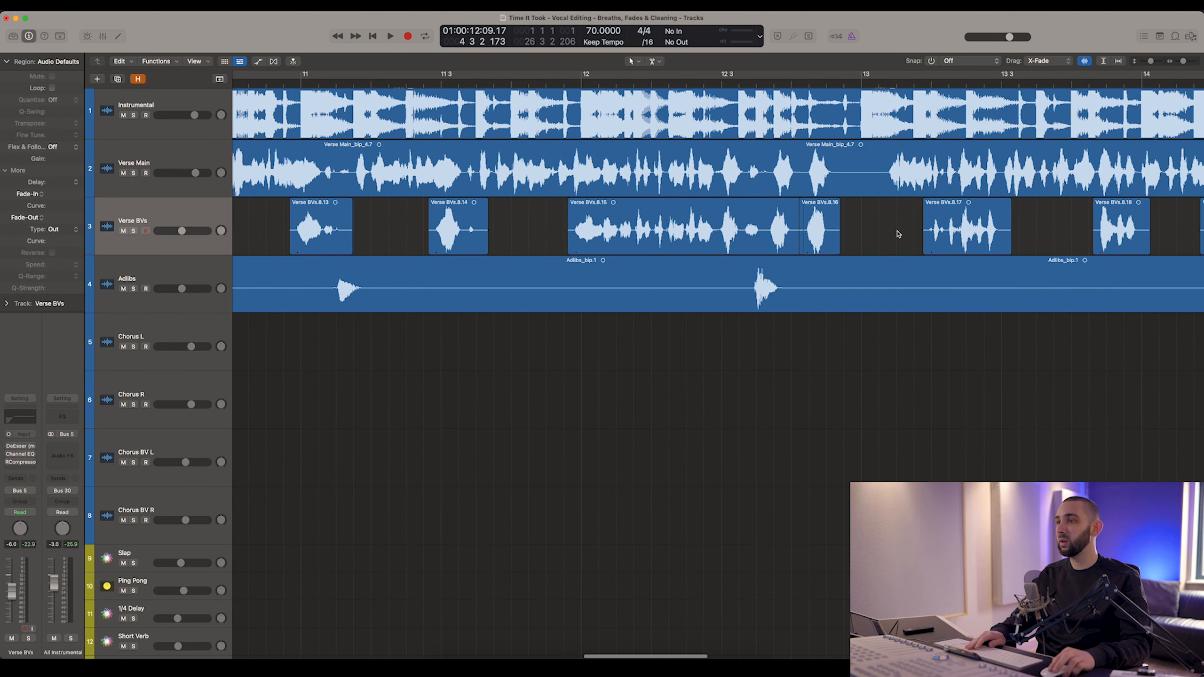
# Delete the small region split off the end of the bar 12 phrase and extend the preceding Verse BVs region over it.
pyautogui.click(823, 236)
pyautogui.press('Delete')
pyautogui.moveTo(806, 236); pyautogui.dragTo(837, 245)
# Delete the short leftover region just after bar 16 on the Verse BVs track.
pyautogui.hscroll(20, 837, 244)
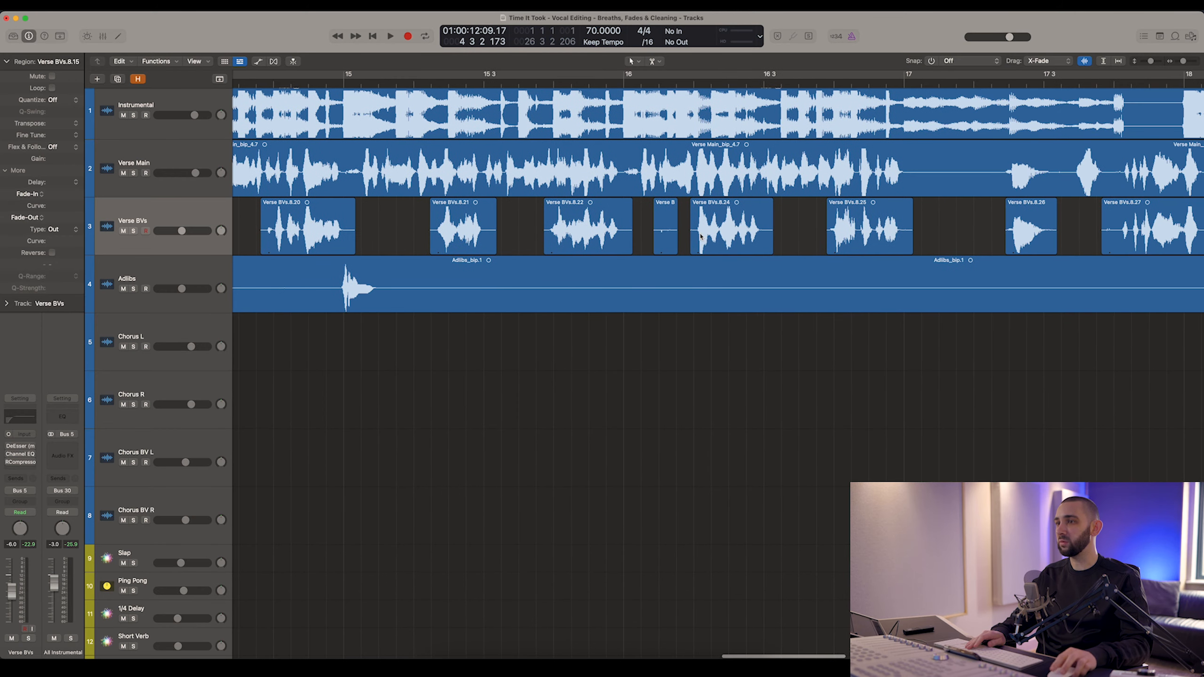
pyautogui.press('Delete')
pyautogui.hscroll(6, 678, 233)
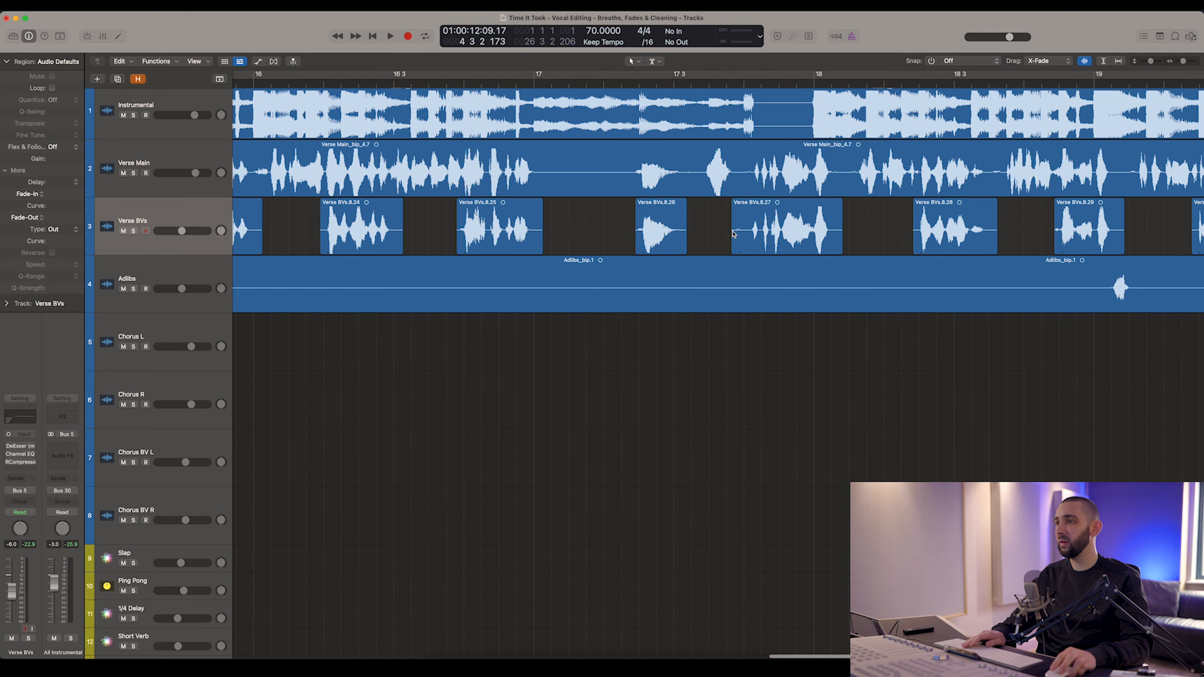
# Select all Verse BVs regions and trim their starts slightly closer to the phrases.
pyautogui.press('z')
pyautogui.moveTo(987, 223); pyautogui.dragTo(330, 231)
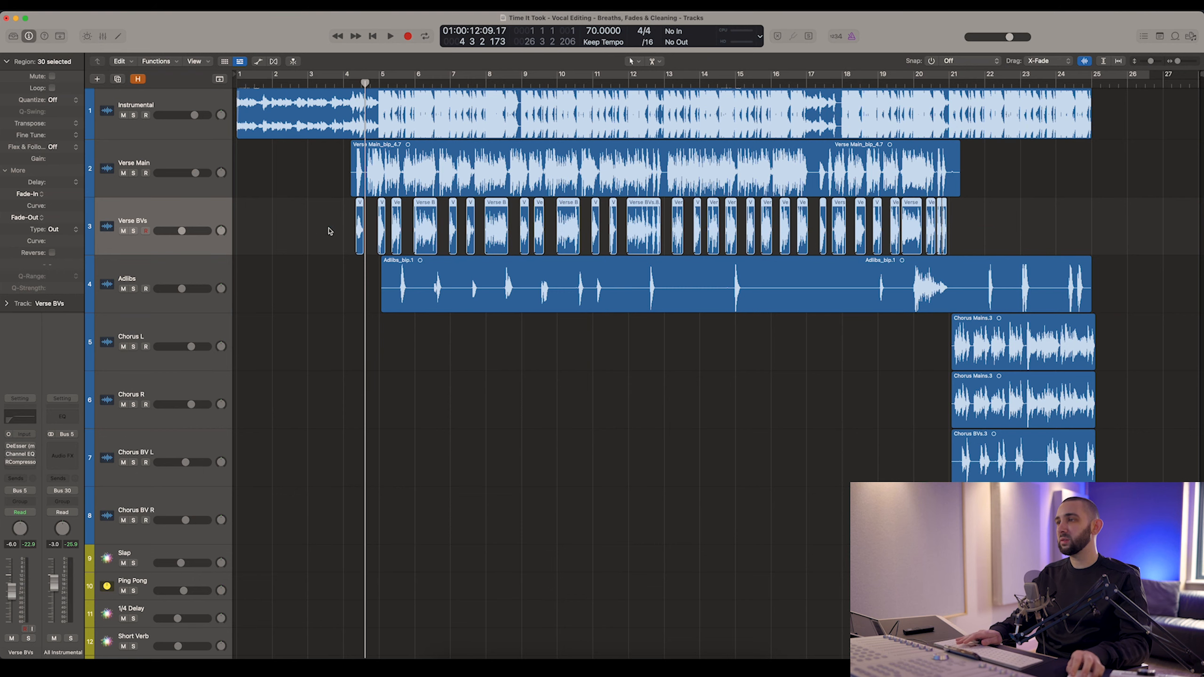
pyautogui.press('super+Right')
pyautogui.press('super+Right')
pyautogui.press('super+Right')
pyautogui.press('super+Right')
pyautogui.press('super+Right')
pyautogui.press('super+Right')
pyautogui.press('super+Right')
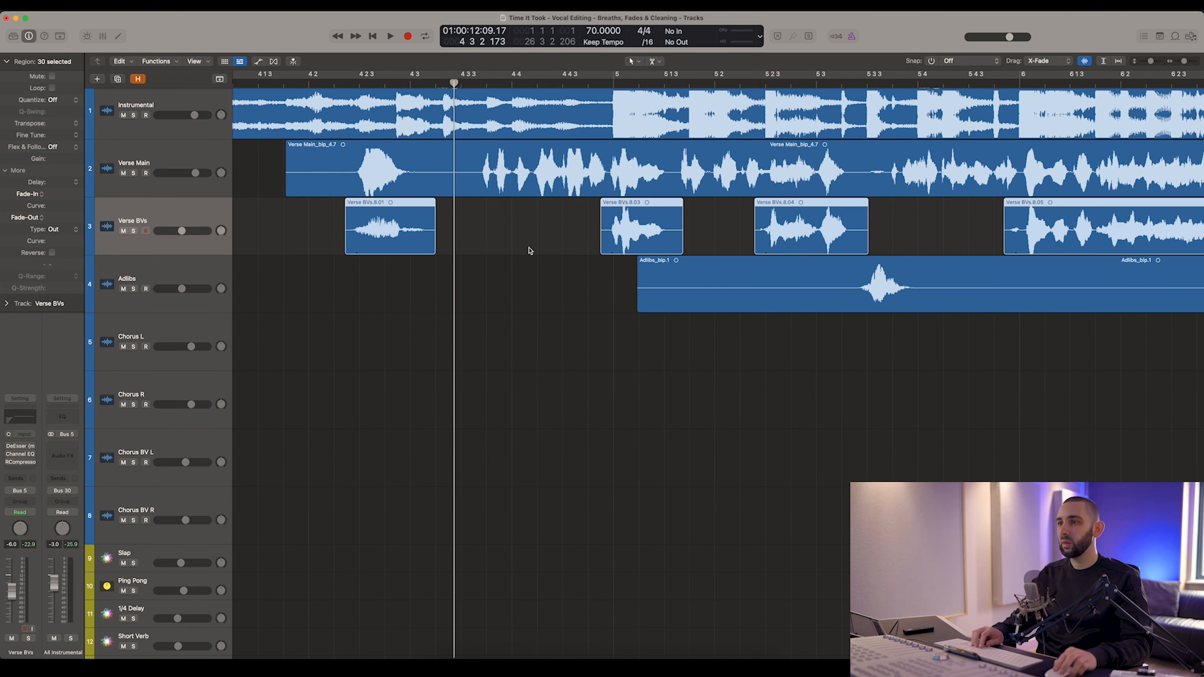
pyautogui.hscroll(5, 626, 250)
pyautogui.moveTo(767, 246); pyautogui.dragTo(770, 246)
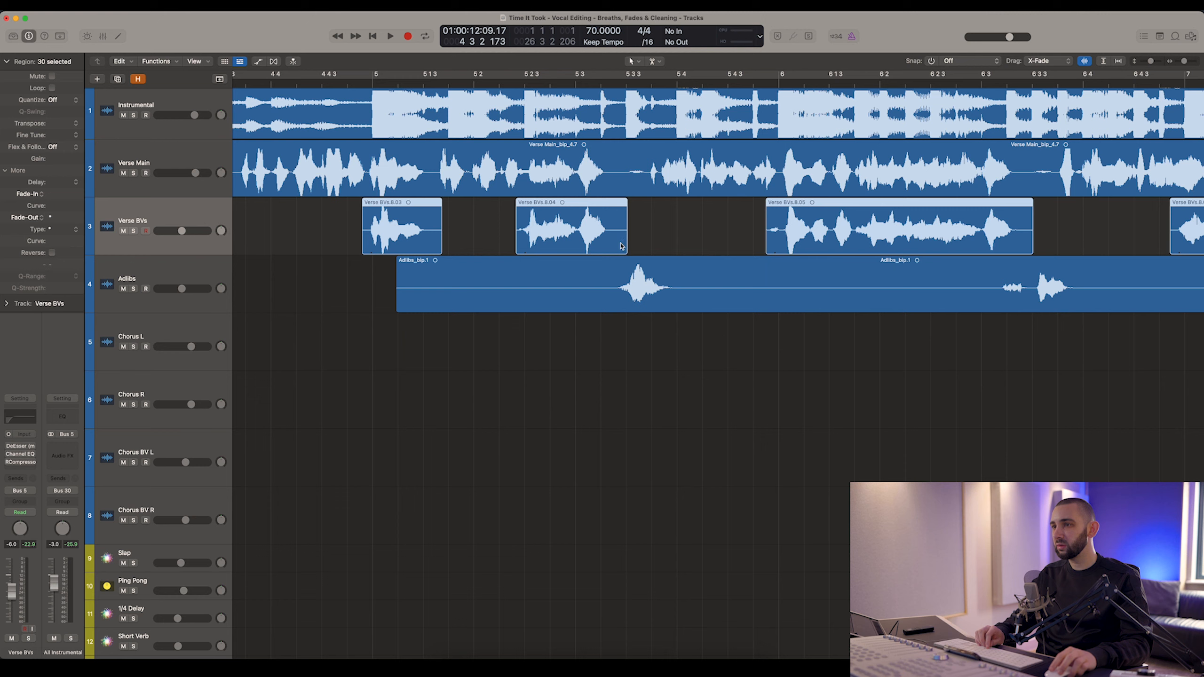
# Trim the ends of all selected Verse BVs regions closer to the phrases and fine-tune their edges.
pyautogui.moveTo(623, 245); pyautogui.dragTo(668, 245)
pyautogui.hscroll(10, 615, 246)
pyautogui.moveTo(741, 244); pyautogui.dragTo(738, 243)
pyautogui.hscroll(10, 712, 242)
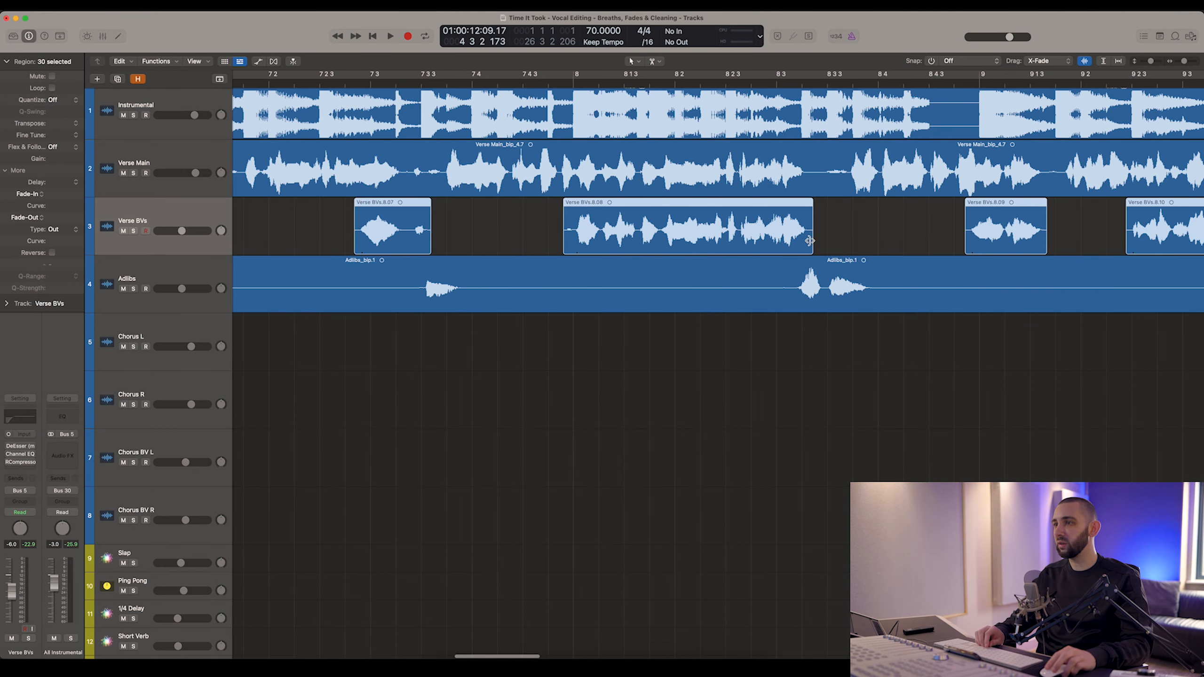
pyautogui.hscroll(10, 808, 243)
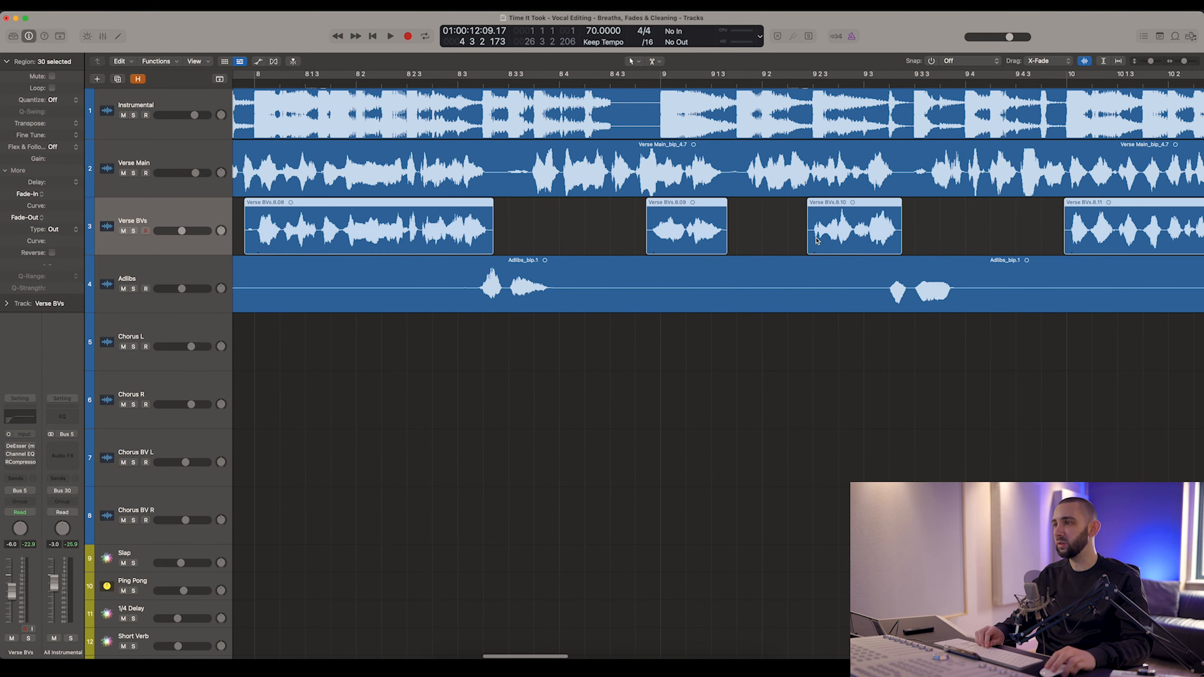
pyautogui.moveTo(810, 237); pyautogui.dragTo(808, 237)
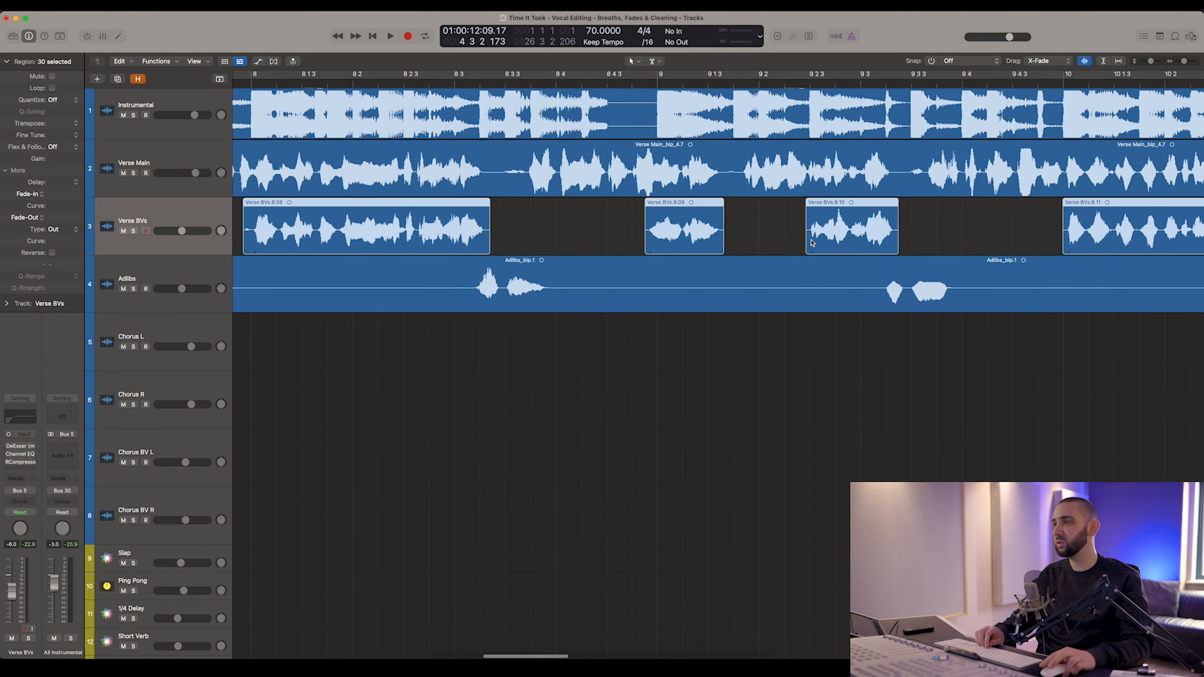
pyautogui.hscroll(10, 804, 241)
pyautogui.hscroll(10, 805, 241)
pyautogui.moveTo(400, 245); pyautogui.dragTo(403, 243)
# Check the trimmed Verse BVs regions from bar 12 to bar 20 for phrases that are cut off.
pyautogui.hscroll(15, 472, 236)
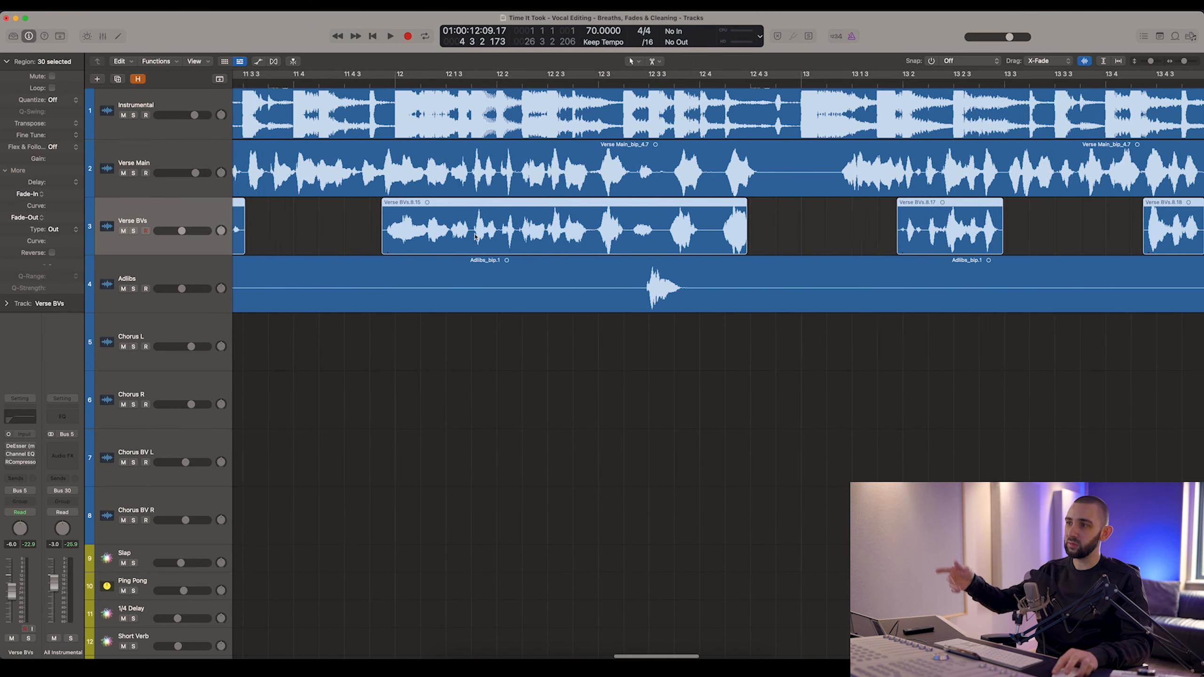
pyautogui.hscroll(1, 476, 237)
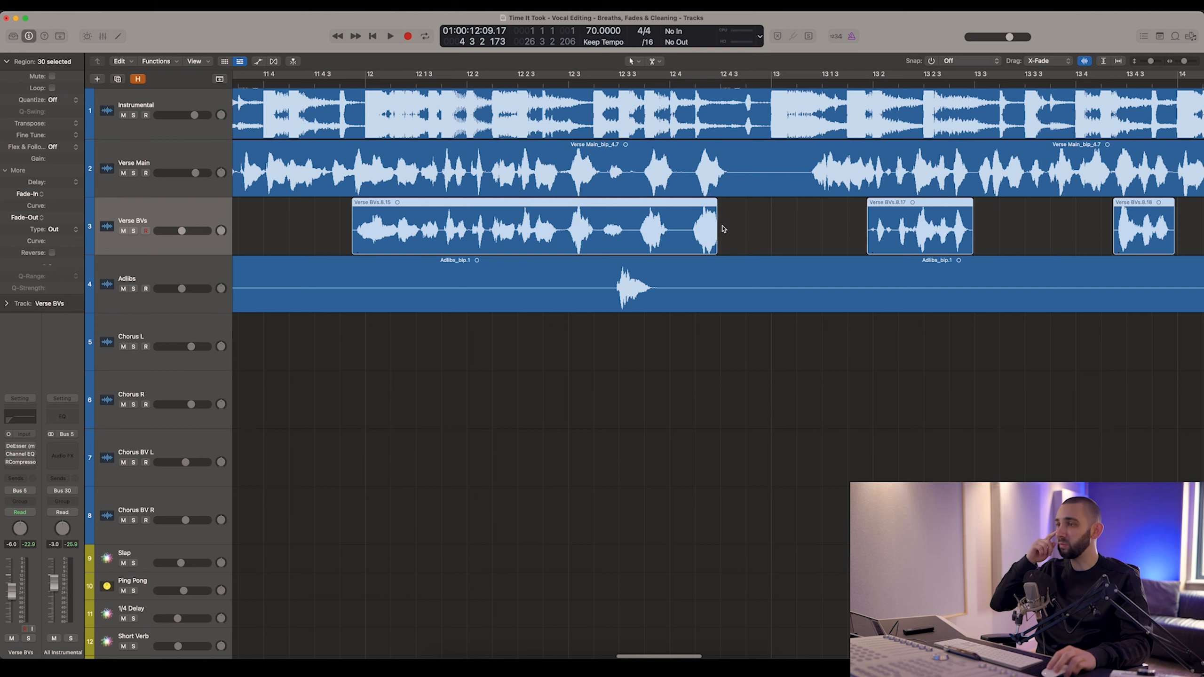
pyautogui.hscroll(7, 694, 232)
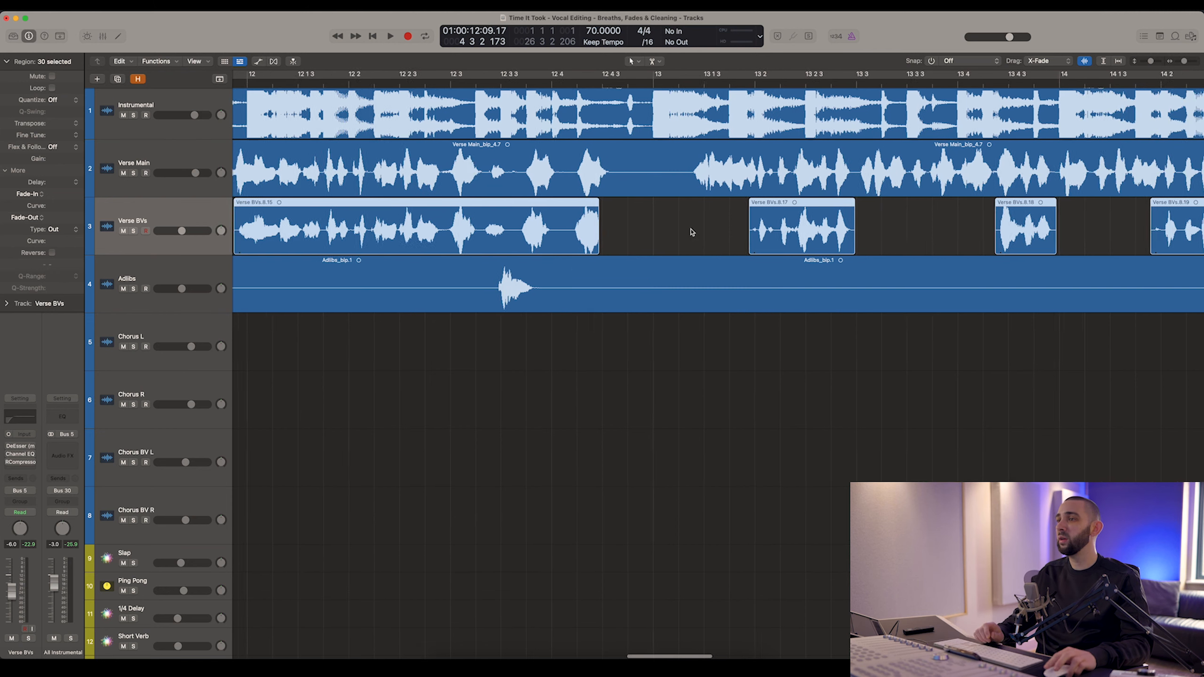
pyautogui.hscroll(20, 649, 229)
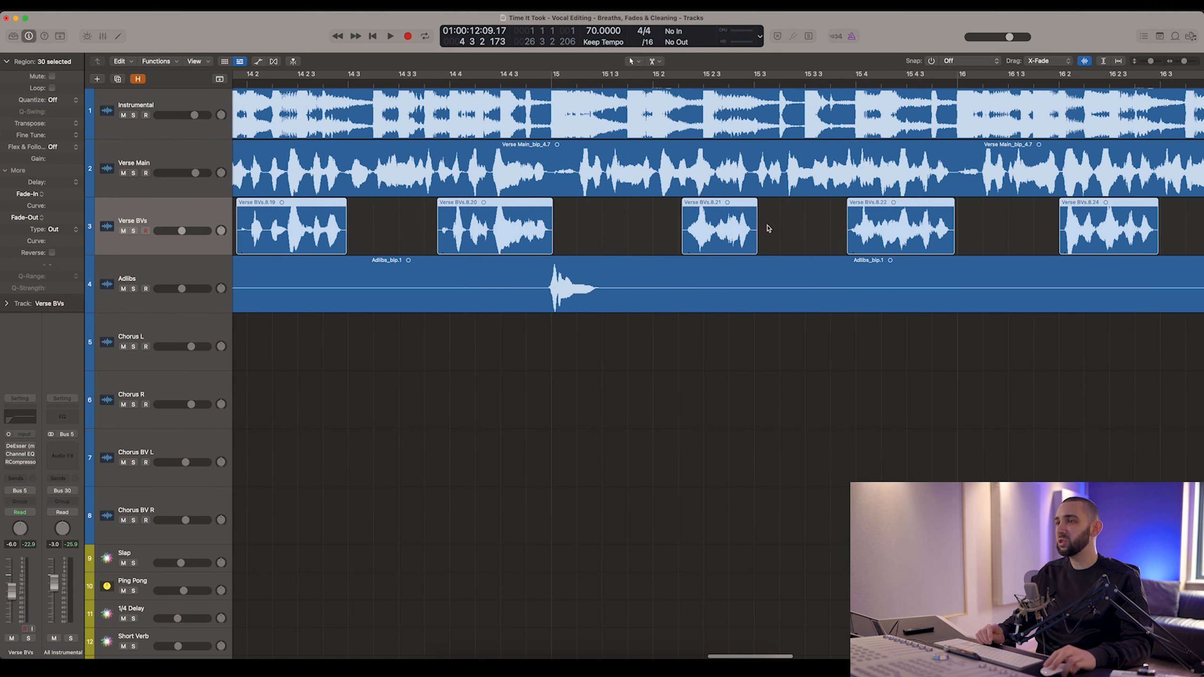
pyautogui.hscroll(8, 849, 226)
pyautogui.hscroll(15, 974, 219)
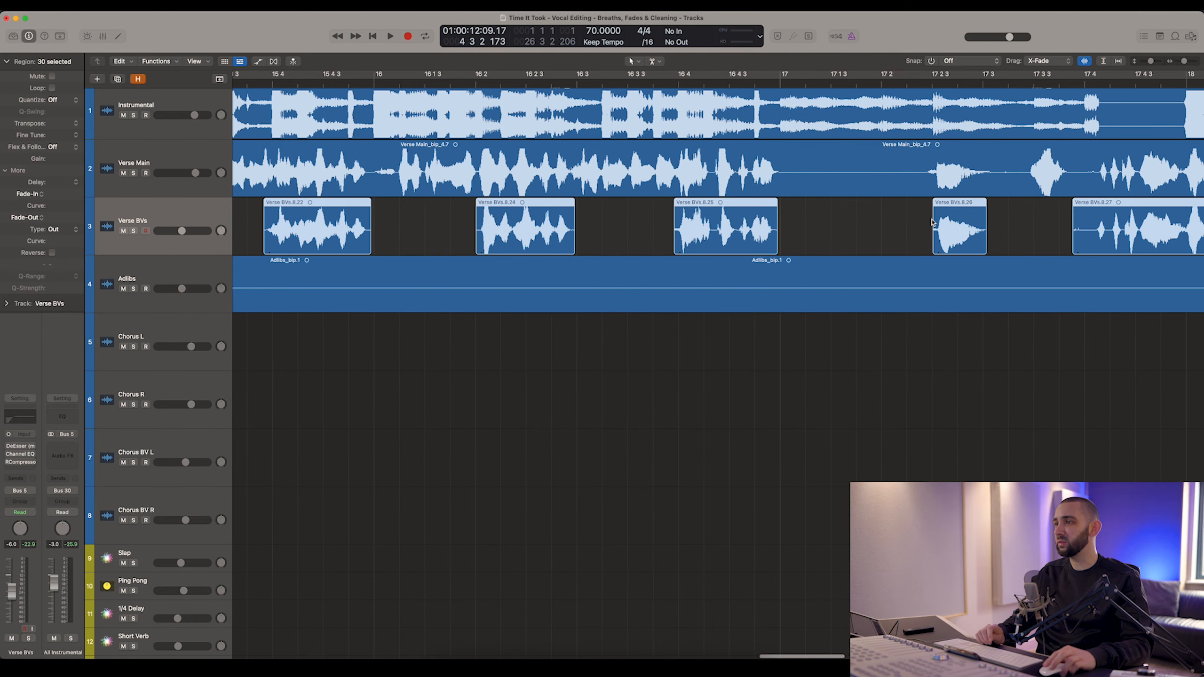
pyautogui.hscroll(12, 962, 221)
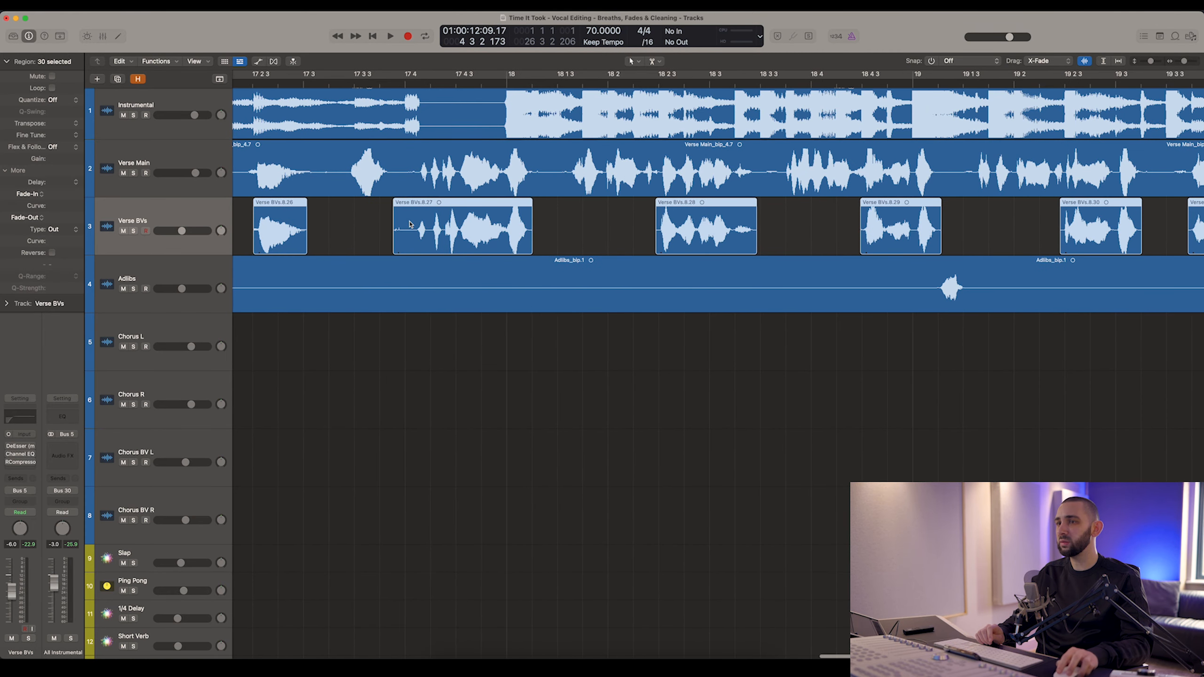
pyautogui.hscroll(17, 403, 227)
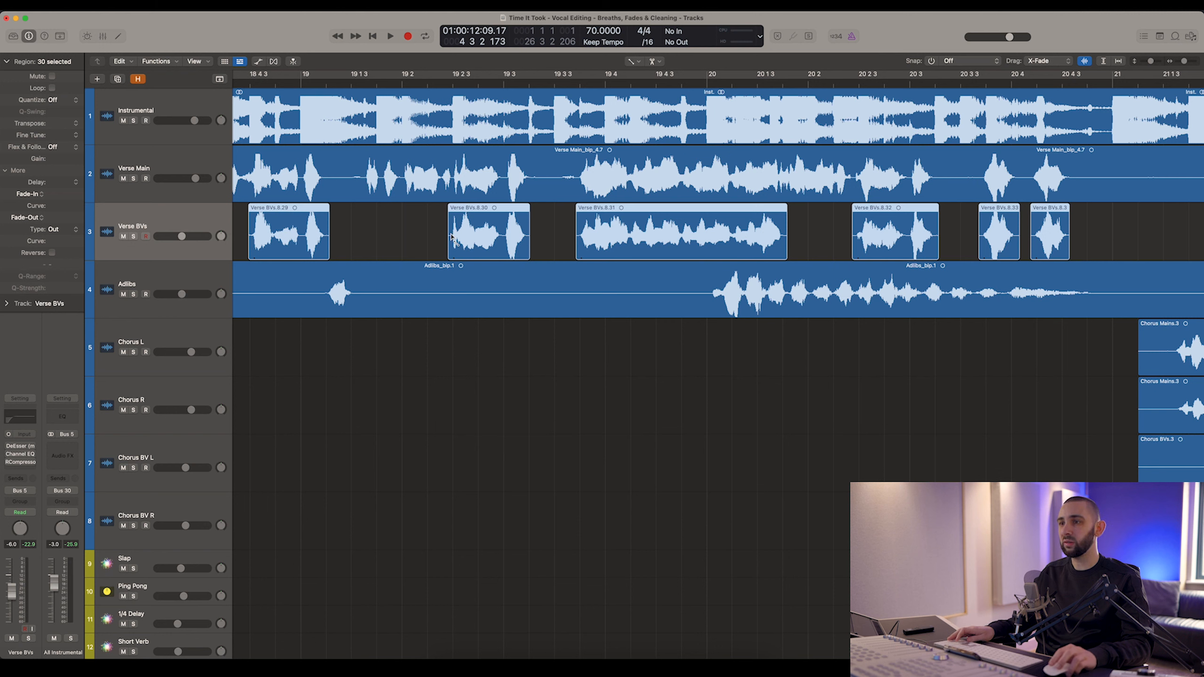
# Add a fade-in of 66 and a fade-out of 85 to all selected Verse BVs regions with the Fade tool.
pyautogui.moveTo(457, 234); pyautogui.dragTo(426, 238)
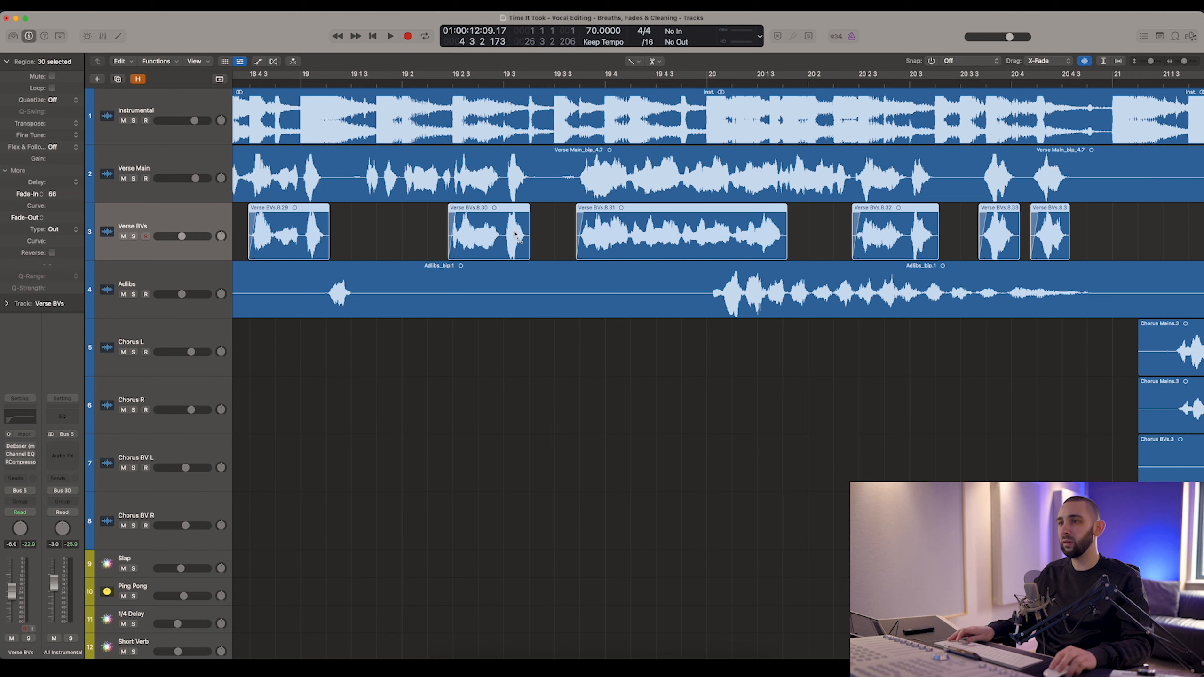
pyautogui.moveTo(539, 244); pyautogui.dragTo(580, 251)
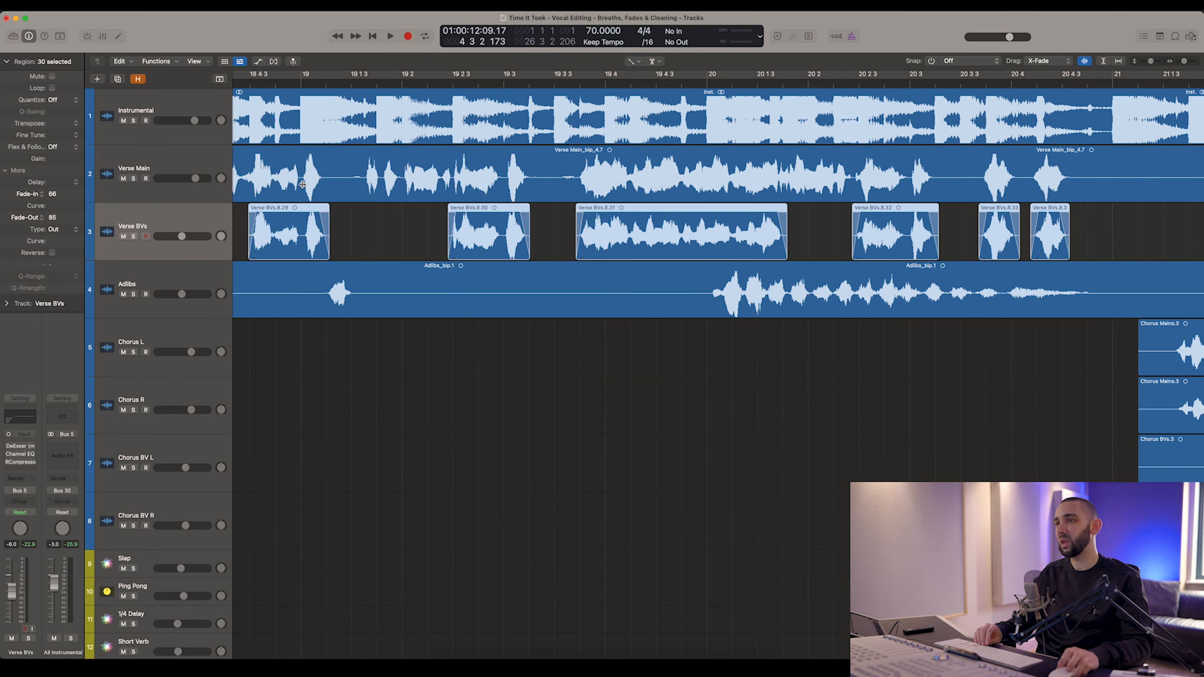
pyautogui.hscroll(-10, 502, 212)
pyautogui.hscroll(-20, 502, 216)
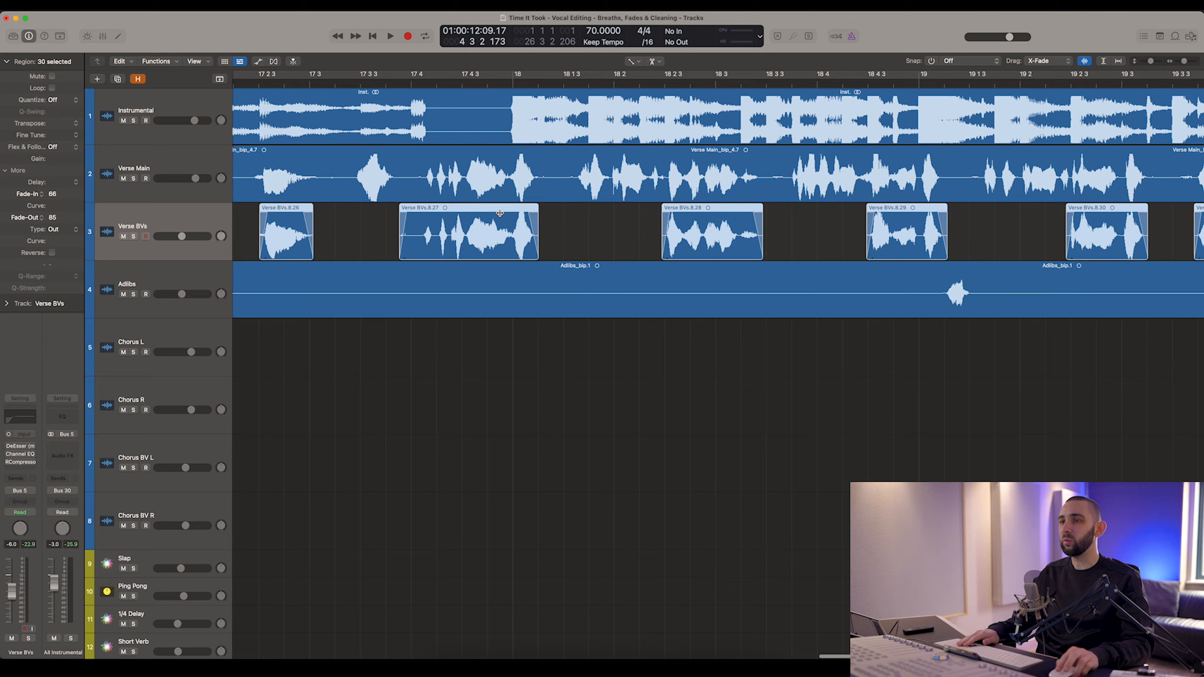
# Check the faded Verse BVs regions from bar 17 back to the first phrase.
pyautogui.hscroll(-20, 499, 216)
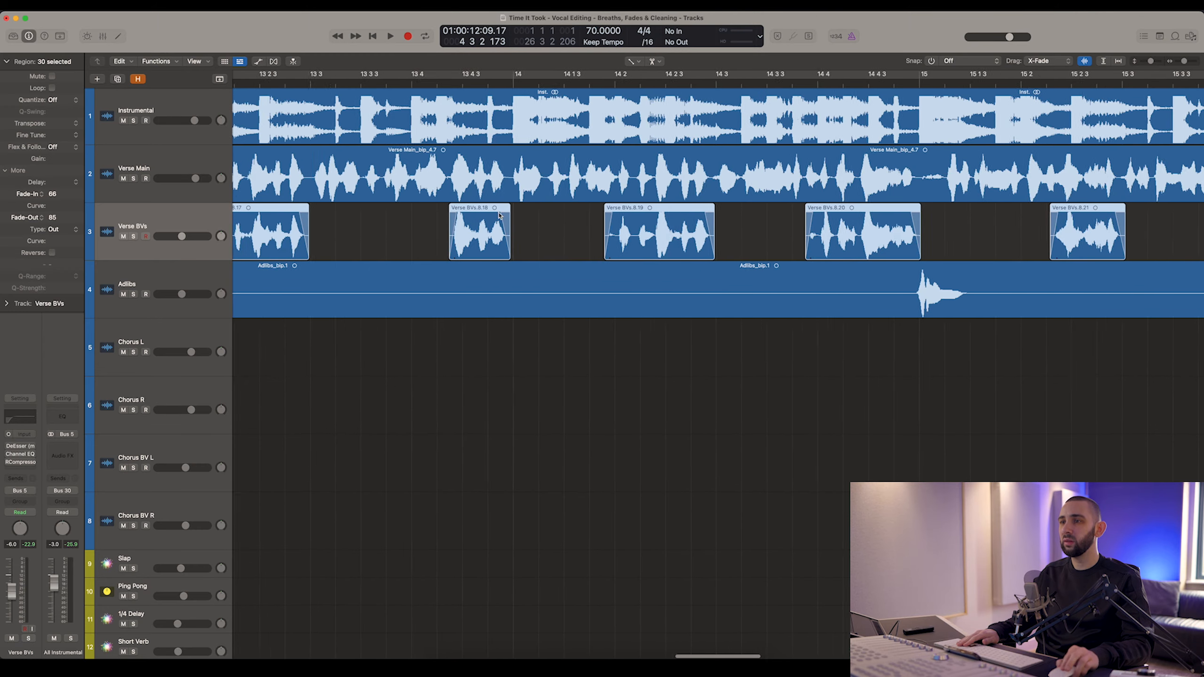
pyautogui.hscroll(-20, 495, 220)
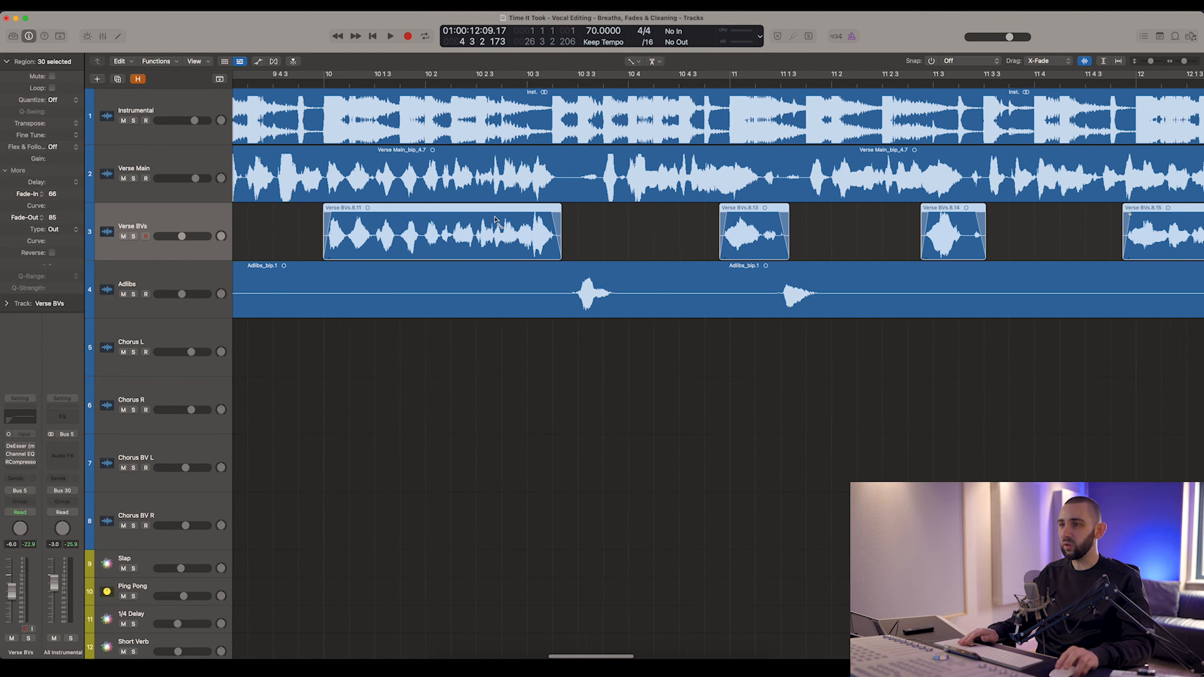
pyautogui.hscroll(-1, 498, 220)
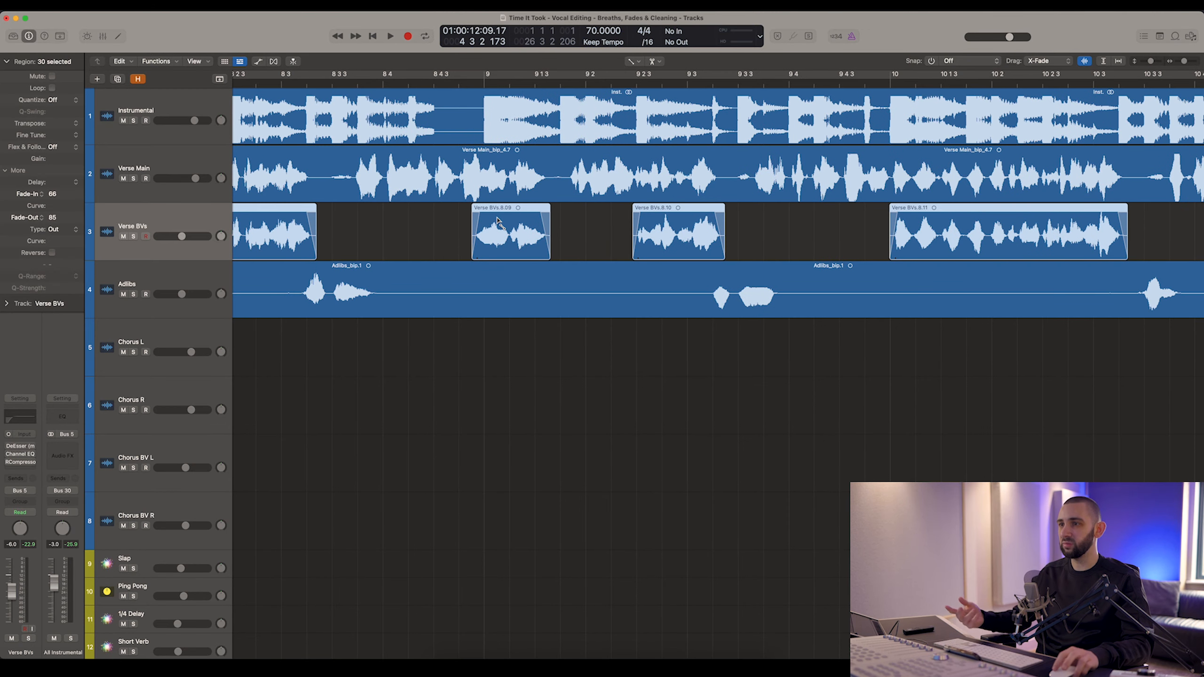
pyautogui.hscroll(-15, 498, 218)
pyautogui.hscroll(-20, 499, 217)
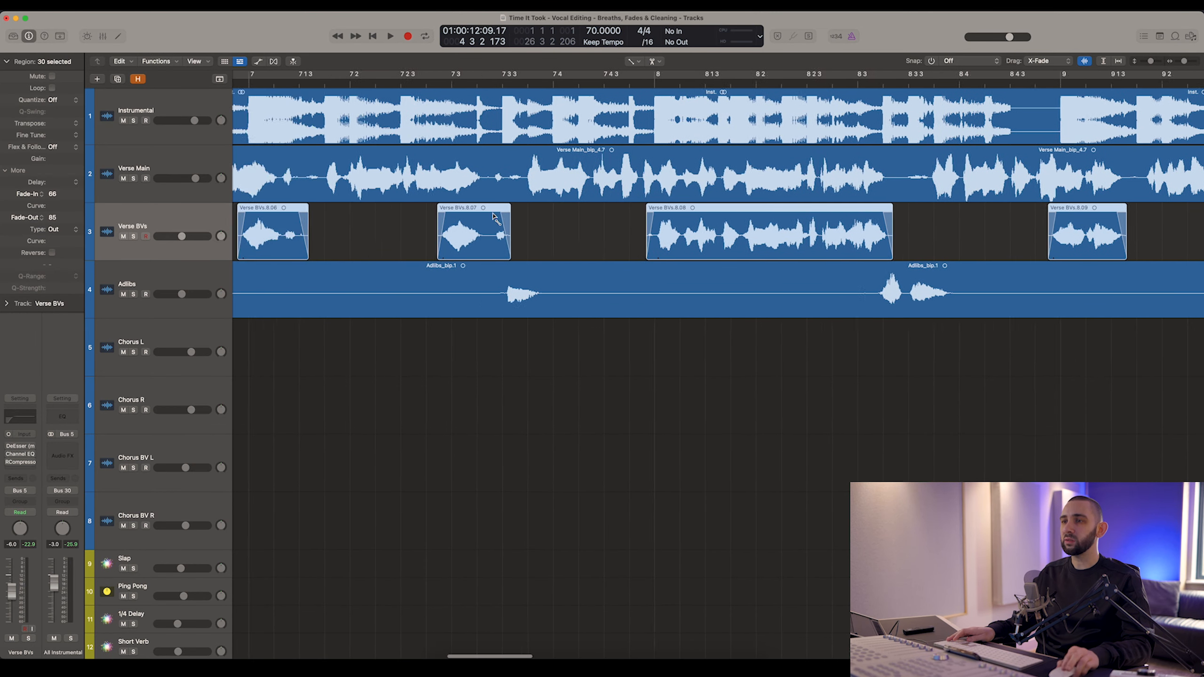
pyautogui.click(496, 216)
pyautogui.hscroll(-5, 496, 216)
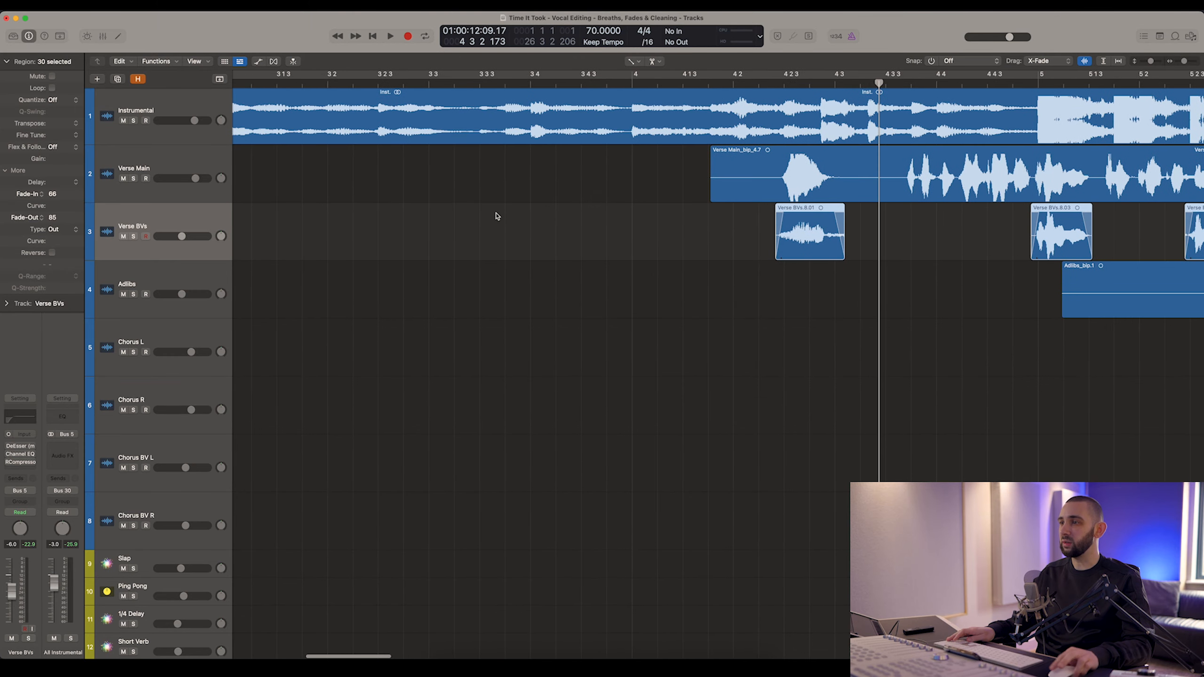
# Extend the end of the first Verse BVs region near bar 4 and lengthen its fade-out to 145.
pyautogui.hscroll(15, 513, 190)
pyautogui.click(482, 82)
pyautogui.press('super+Right')
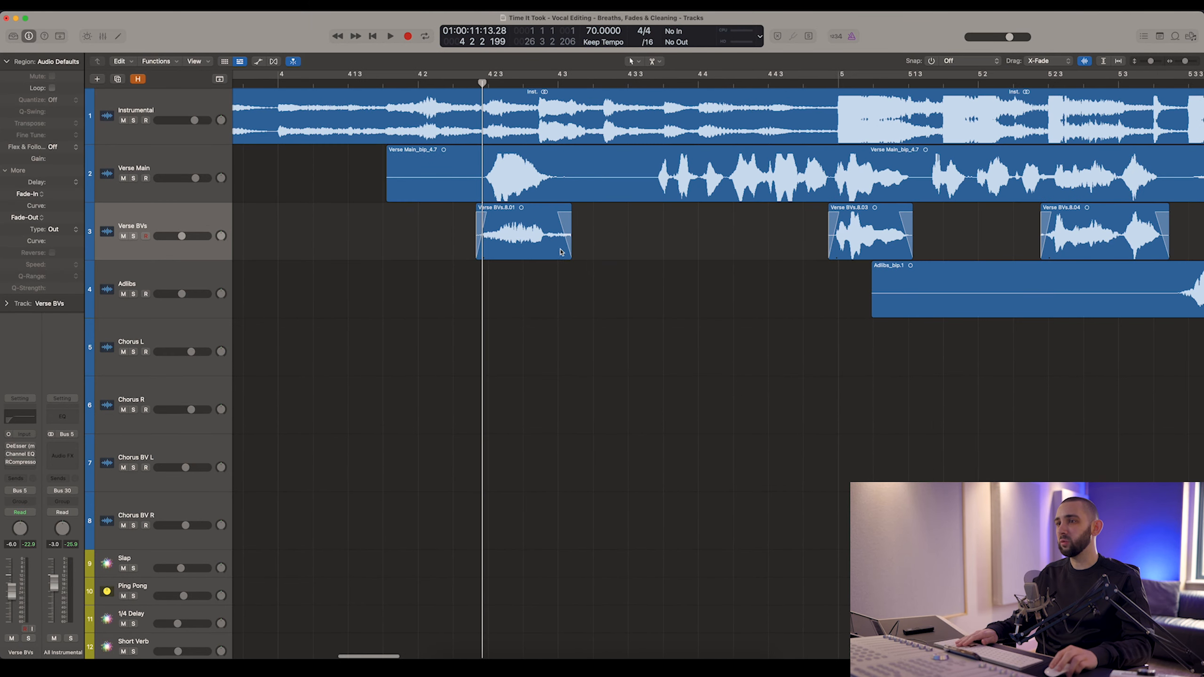
pyautogui.moveTo(569, 256); pyautogui.dragTo(614, 259)
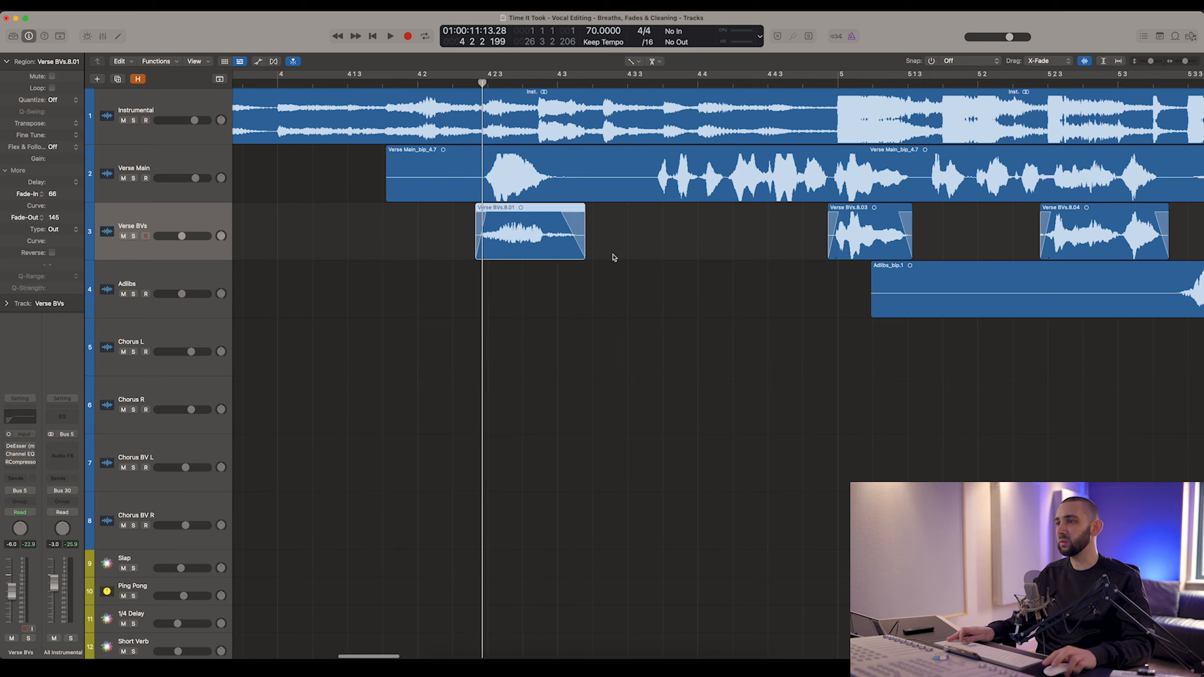
# Fine-tune the edges of individual Verse BVs regions between bars 5 and 7.
pyautogui.hscroll(15, 613, 257)
pyautogui.hscroll(12, 595, 238)
pyautogui.moveTo(349, 253); pyautogui.dragTo(362, 256)
pyautogui.hscroll(10, 363, 256)
pyautogui.moveTo(529, 256); pyautogui.dragTo(525, 252)
pyautogui.hscroll(15, 612, 232)
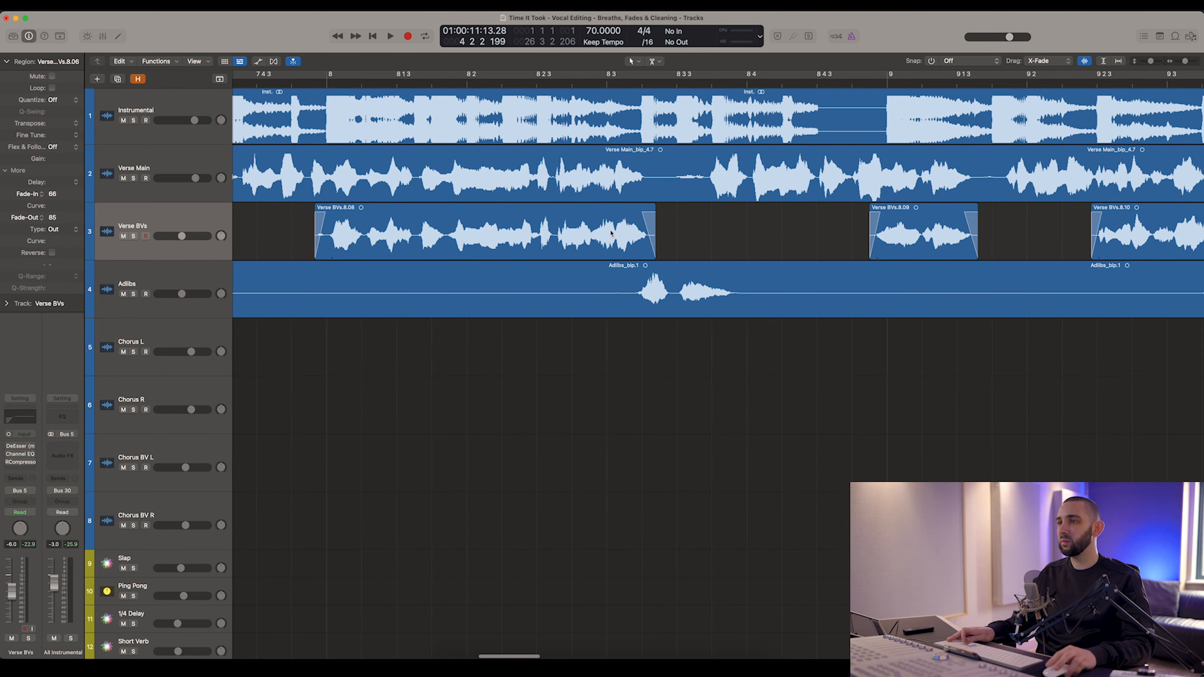
# Extend the end of the short Verse BVs region near bar 17, adjust the next region's edge, and check the rest up to bar 20.
pyautogui.hscroll(10, 646, 248)
pyautogui.hscroll(-10, 375, 231)
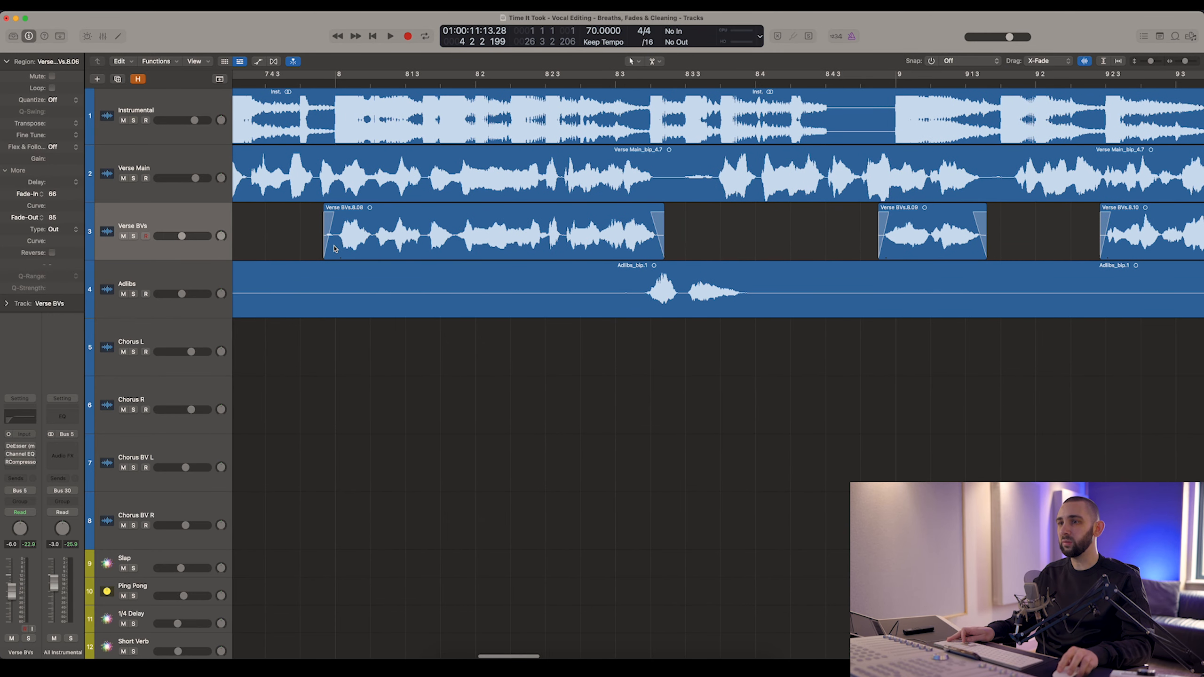
pyautogui.hscroll(20, 663, 237)
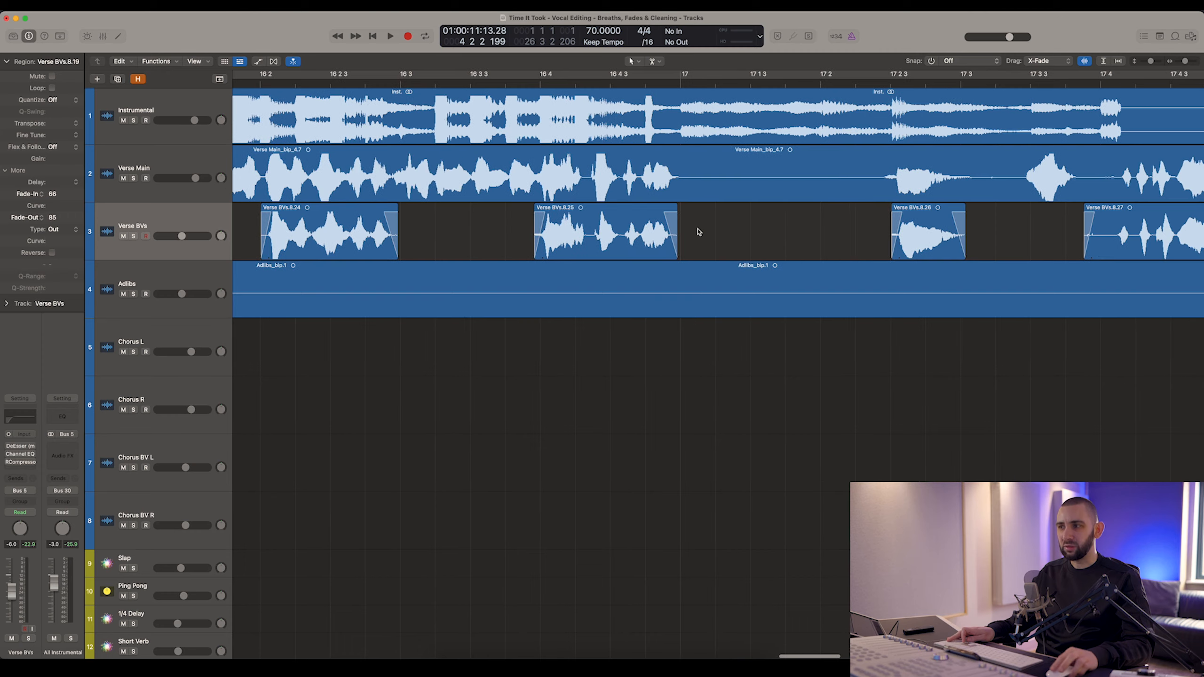
pyautogui.moveTo(662, 251); pyautogui.dragTo(683, 249)
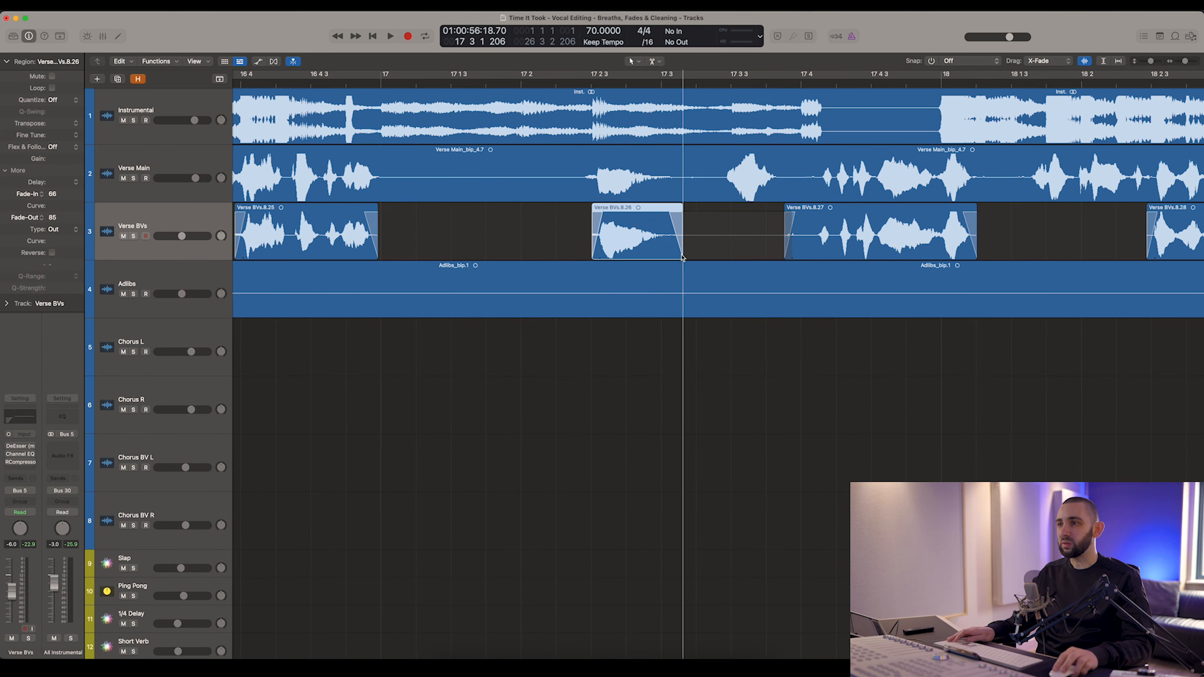
pyautogui.hscroll(10, 682, 242)
pyautogui.hscroll(3, 688, 247)
pyautogui.moveTo(476, 249); pyautogui.dragTo(502, 242)
pyautogui.hscroll(20, 664, 244)
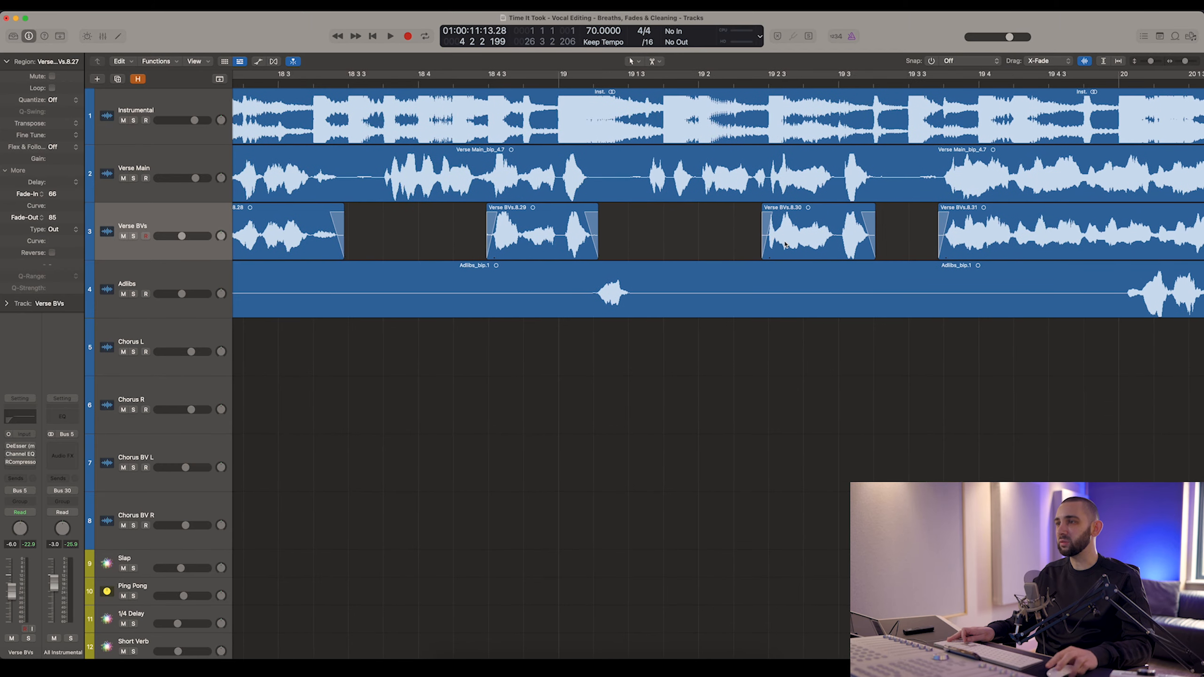
pyautogui.hscroll(20, 786, 245)
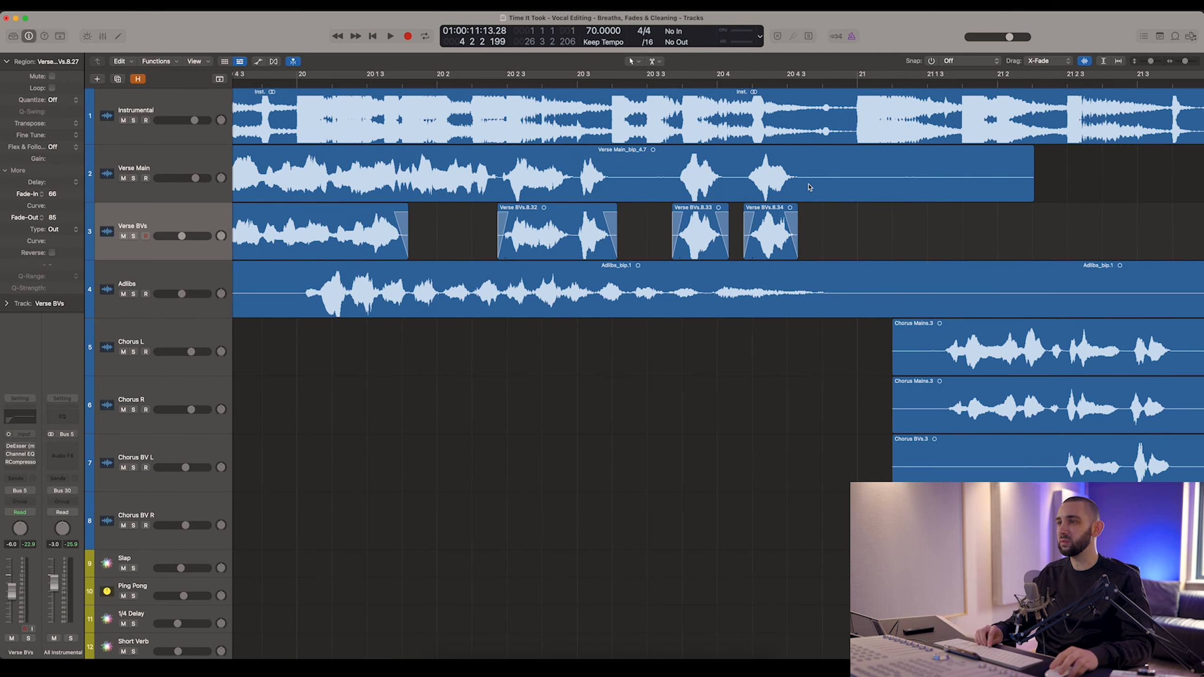
# Split the Adlibs region into separate phrases with Remove Silence, keeping the suggested settings.
pyautogui.hscroll(-1, 814, 191)
pyautogui.scroll(-15, 746, 209)
pyautogui.click(786, 291)
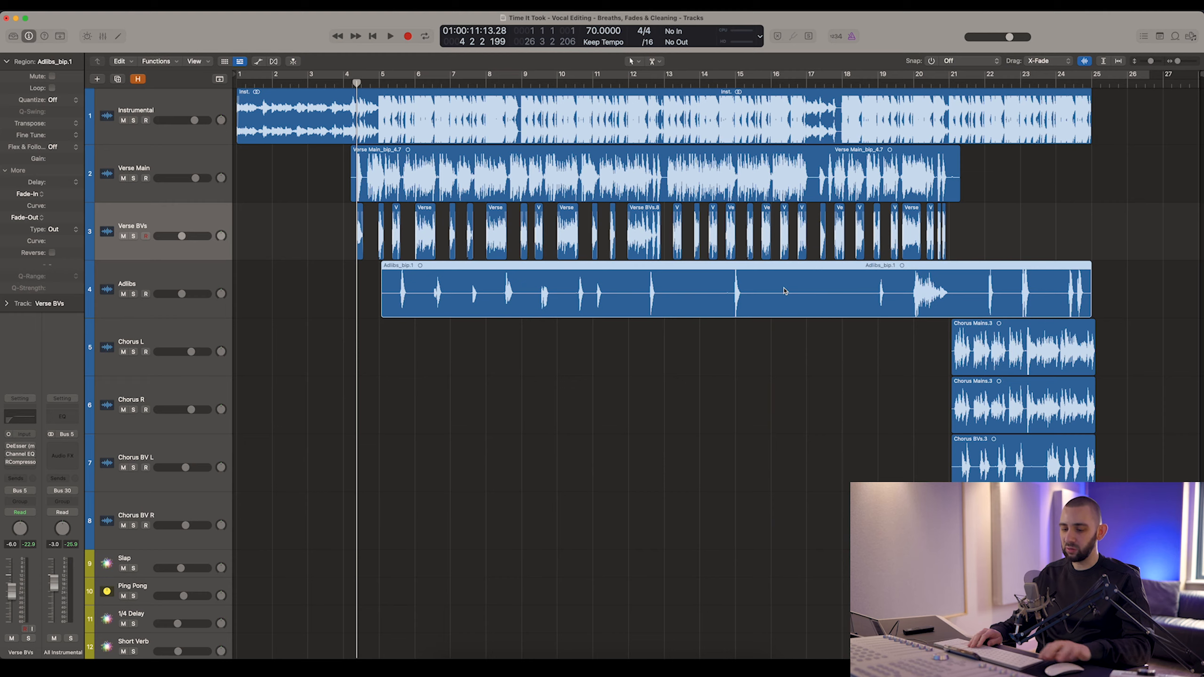
pyautogui.hotkey('ctrl', 'x')
pyautogui.press('Return')
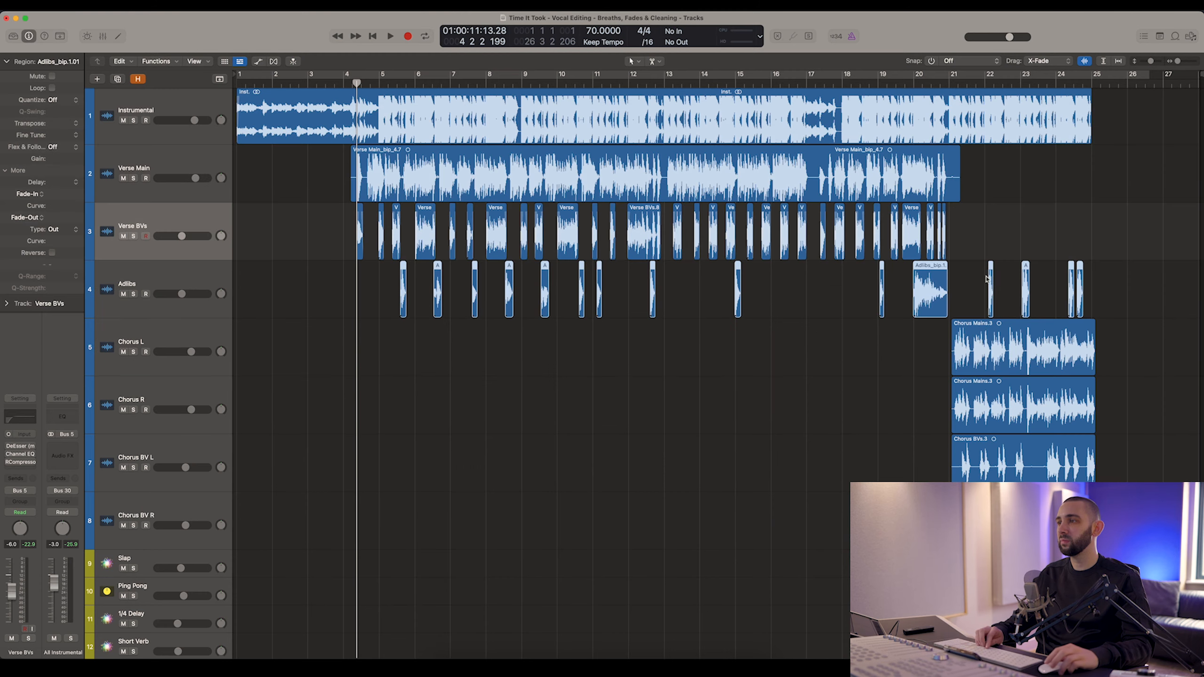
# Add a fade-in of 104 and a fade-out of 119 to all Adlibs regions, and check them up to bar 22.
pyautogui.scroll(10, 383, 299)
pyautogui.scroll(5, 383, 300)
pyautogui.moveTo(369, 302); pyautogui.dragTo(408, 303)
pyautogui.moveTo(402, 295); pyautogui.dragTo(416, 303)
pyautogui.hscroll(10, 432, 309)
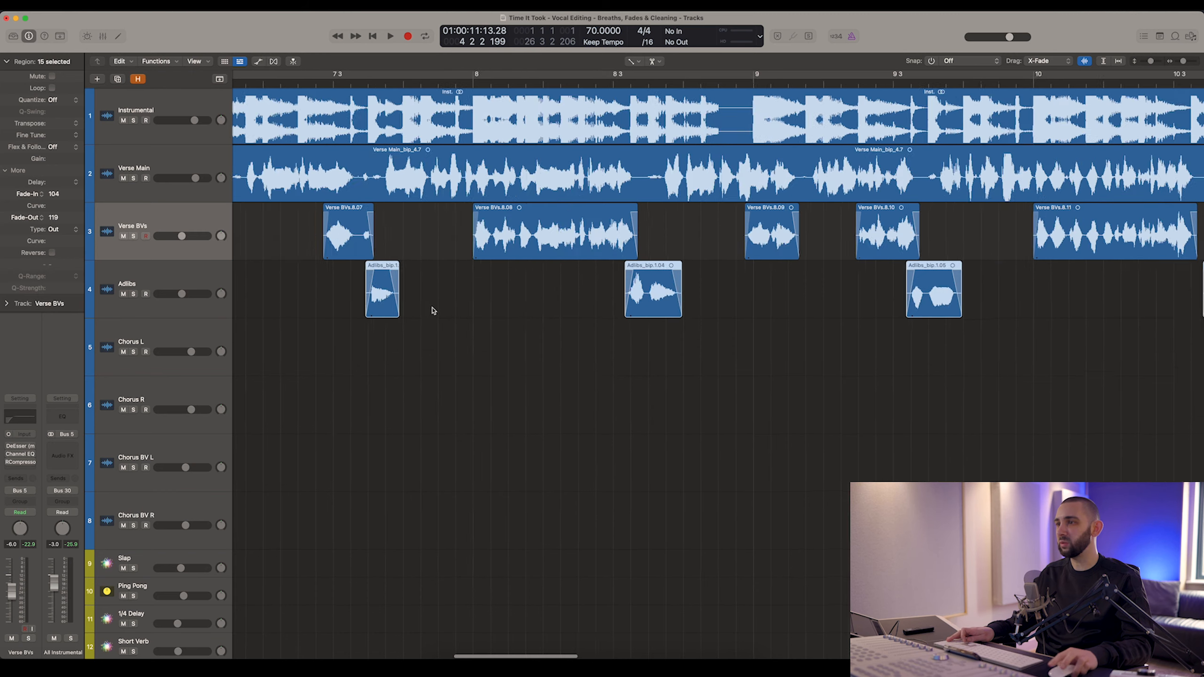
pyautogui.hscroll(20, 432, 311)
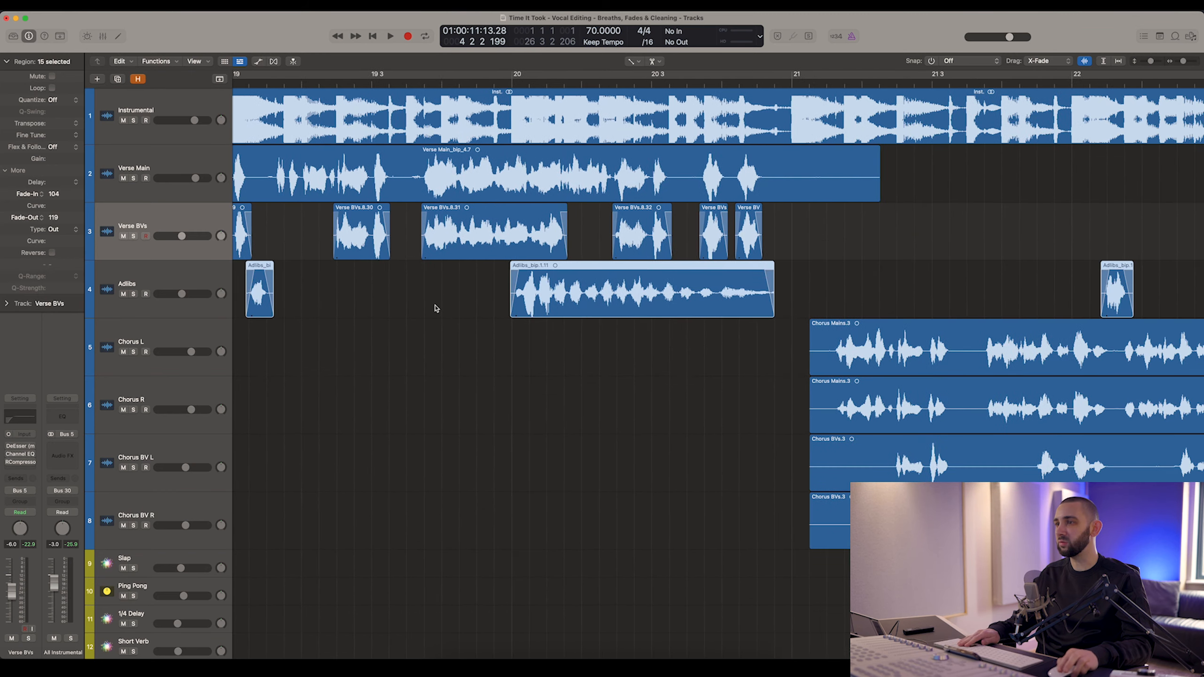
# Extend the end of the long Adlibs region to just before bar 21 and lengthen its fade-out to 371.
pyautogui.hscroll(4, 436, 308)
pyautogui.click(307, 303)
pyautogui.moveTo(298, 311); pyautogui.dragTo(277, 288)
pyautogui.hscroll(4, 457, 283)
pyautogui.hscroll(-4, 738, 300)
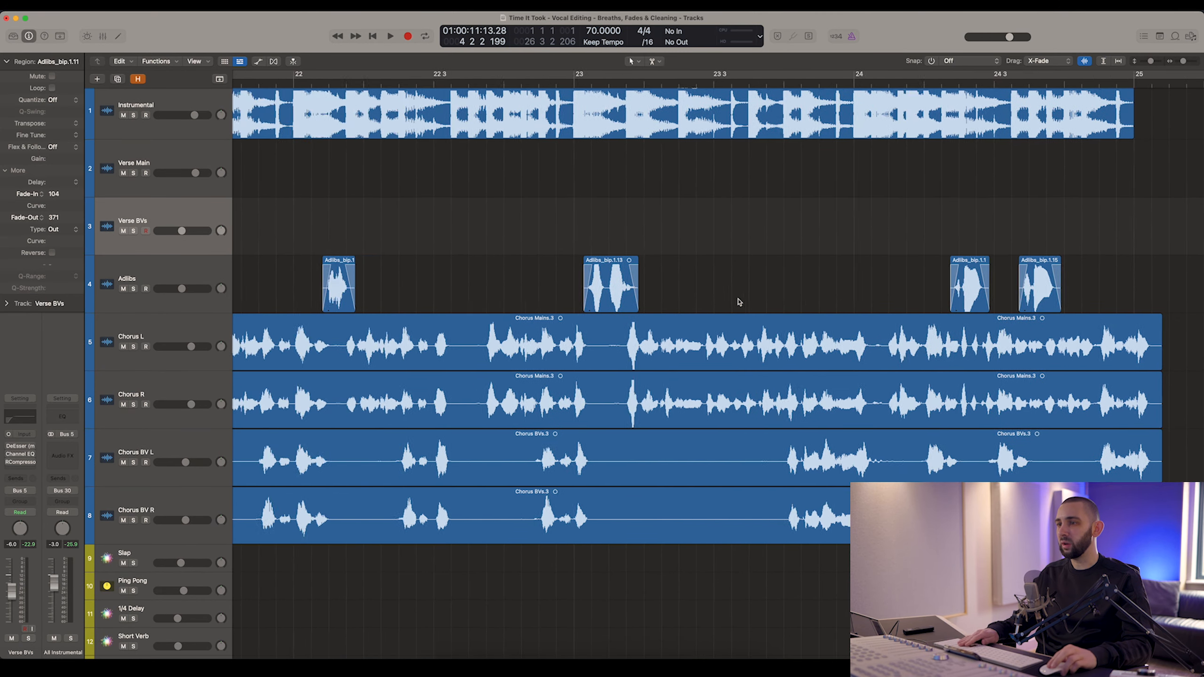
# Strip the silence from the Chorus BV L and Chorus BV R regions with Remove Silence, keeping the suggested settings.
pyautogui.press('super+Left')
pyautogui.press('super+Left')
pyautogui.click(570, 443)
pyautogui.hotkey('ctrl', 'x')
pyautogui.press('Return')
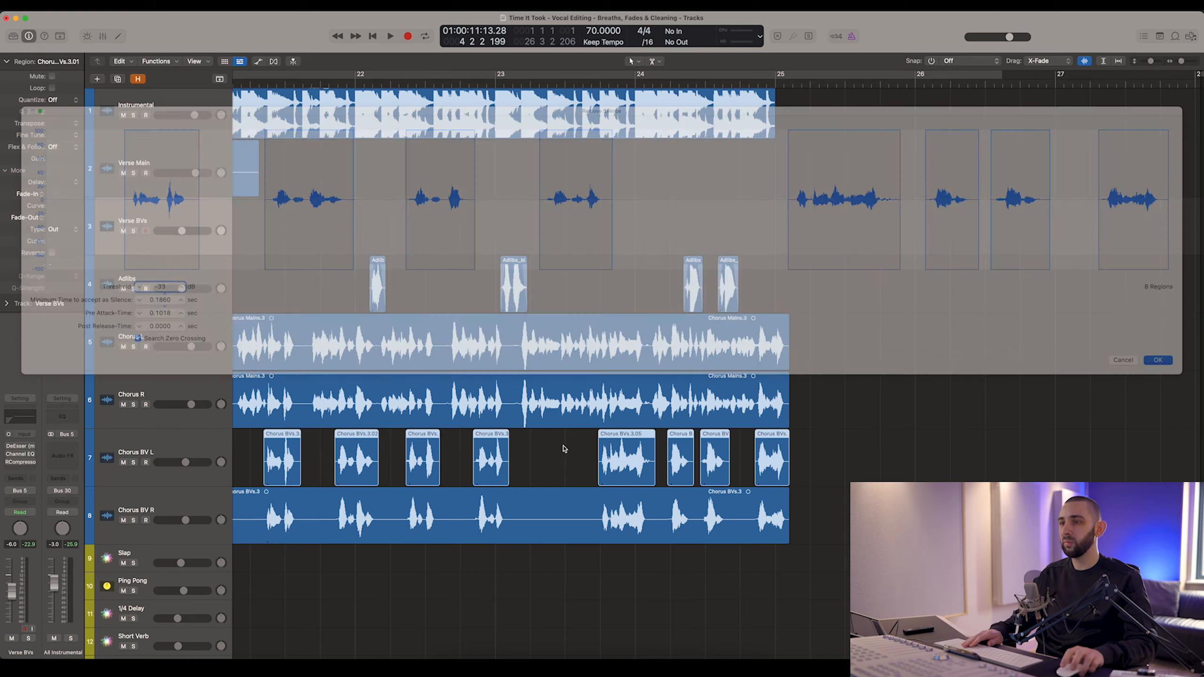
pyautogui.click(479, 505)
pyautogui.hotkey('ctrl', 'x')
pyautogui.press('Return')
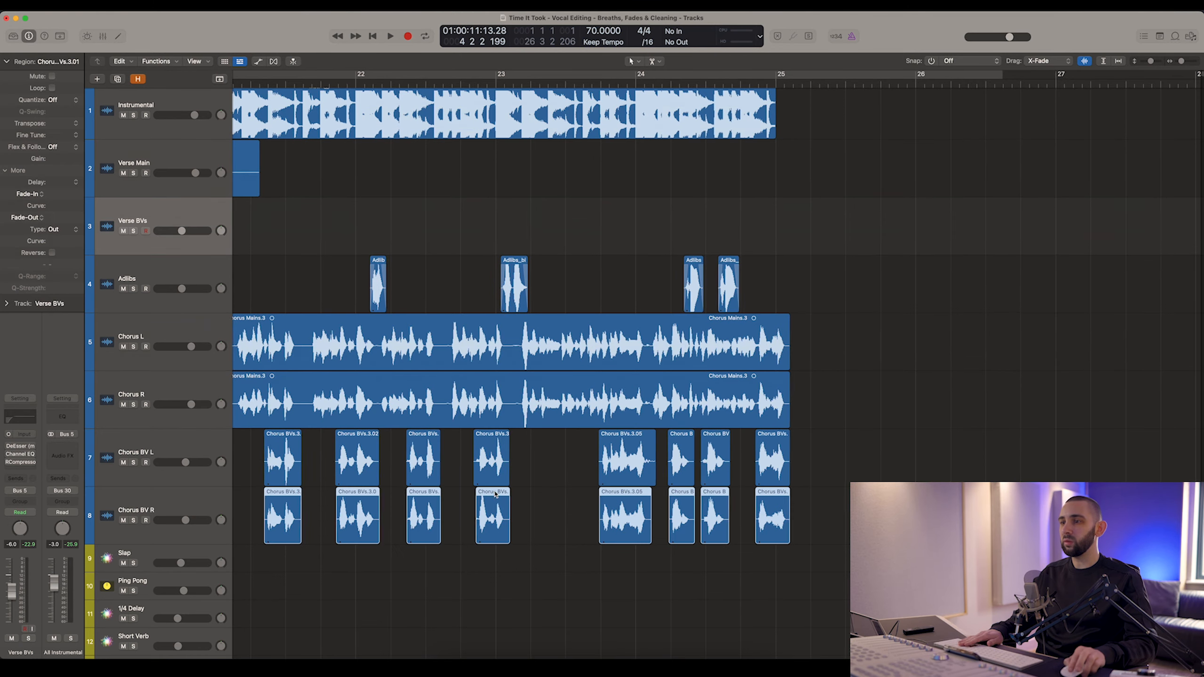
# Tighten the edges of all Chorus BV L and Chorus BV R regions and add a fade-in of 105 and a fade-out of 77.
pyautogui.press('super+Left')
pyautogui.moveTo(1012, 522); pyautogui.dragTo(529, 468)
pyautogui.press('super+Right')
pyautogui.press('super+Right')
pyautogui.press('super+Right')
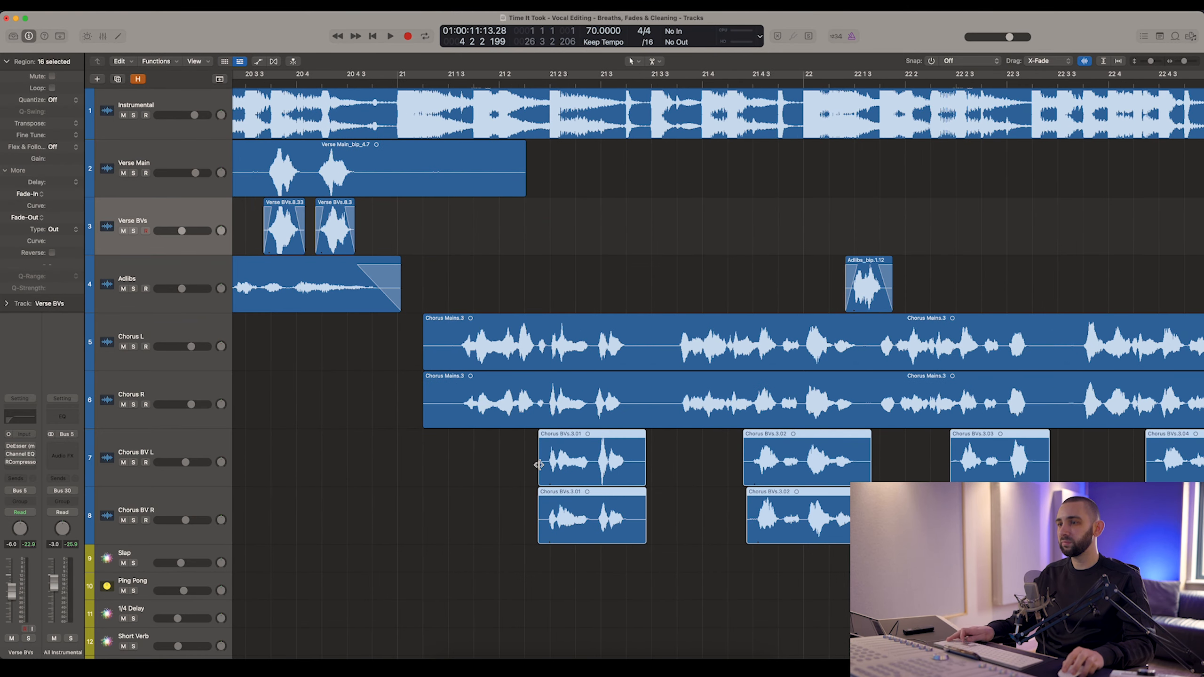
pyautogui.moveTo(642, 472); pyautogui.dragTo(627, 467)
pyautogui.moveTo(760, 462); pyautogui.dragTo(740, 469)
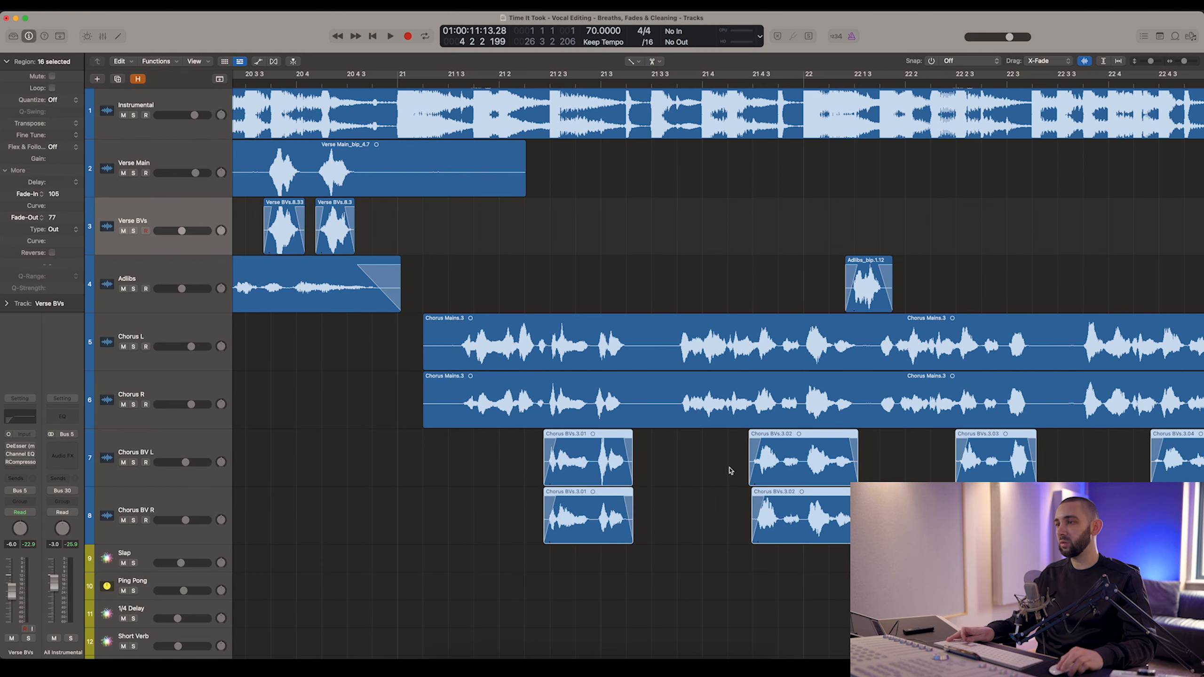
# Check the edges of the Chorus BV L and Chorus BV R regions from bar 22 to bar 25, and return to the whole arrangement.
pyautogui.hscroll(8, 717, 470)
pyautogui.hscroll(5, 688, 477)
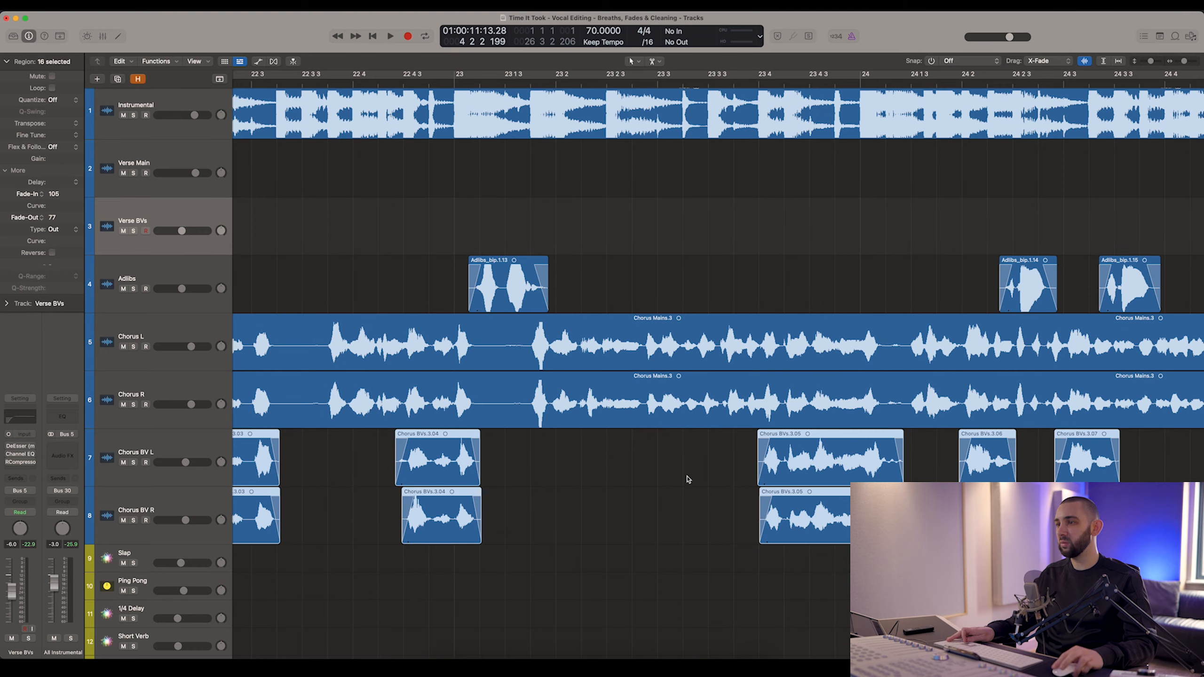
pyautogui.click(416, 480)
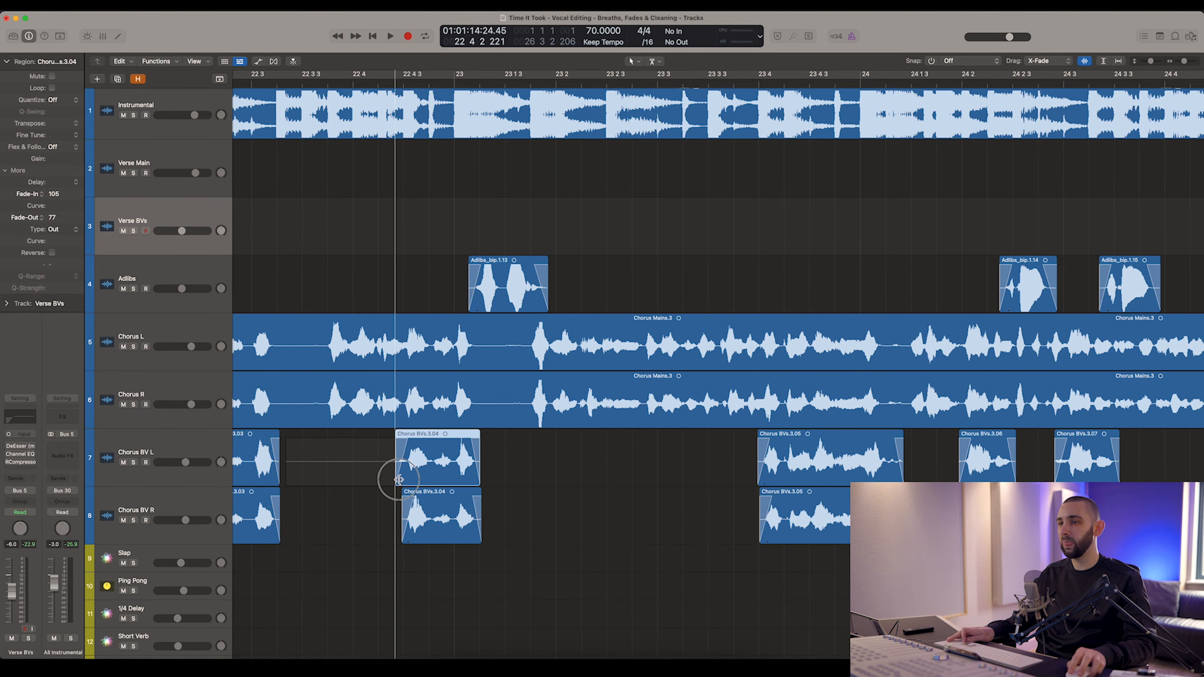
pyautogui.hscroll(4, 418, 479)
pyautogui.press('super+Left')
pyautogui.press('super+Left')
pyautogui.press('super+Left')
pyautogui.press('super+Left')
pyautogui.press('super+Left')
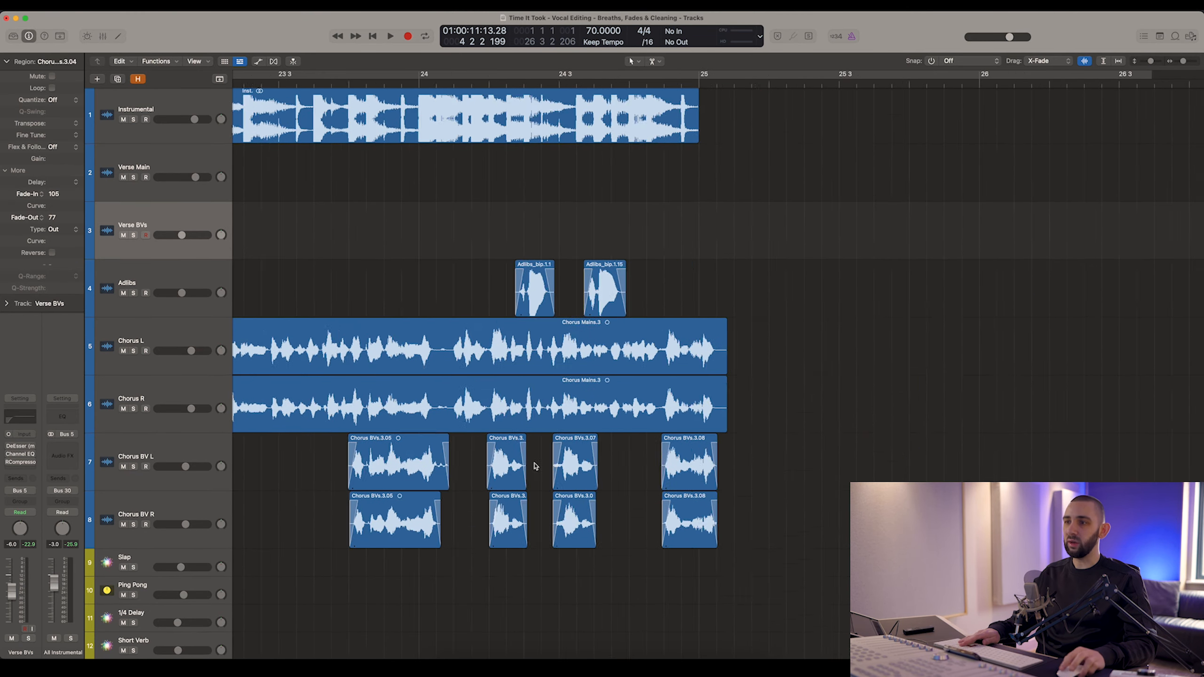
pyautogui.hscroll(-10, 534, 465)
pyautogui.press('super+Left')
pyautogui.click(515, 379)
pyautogui.press('super+Left')
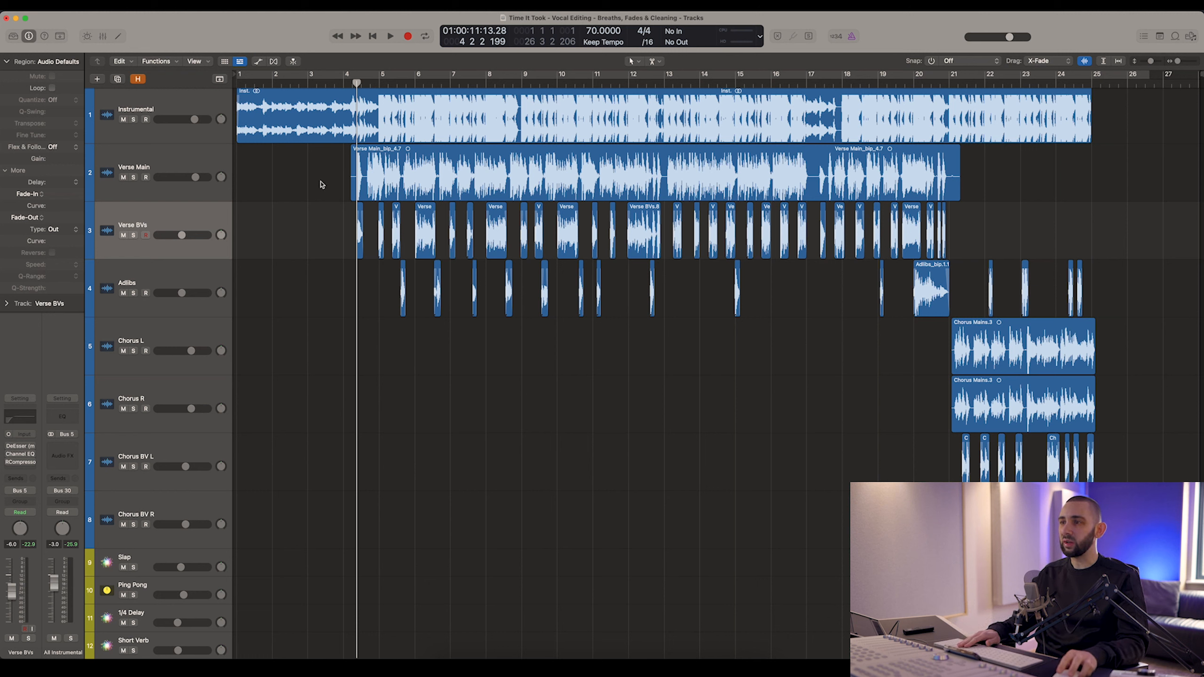
# Select all Verse BVs and Adlibs regions, and examine the edges and fades of those between bars 4 and 6 up close.
pyautogui.moveTo(325, 221); pyautogui.dragTo(1048, 290)
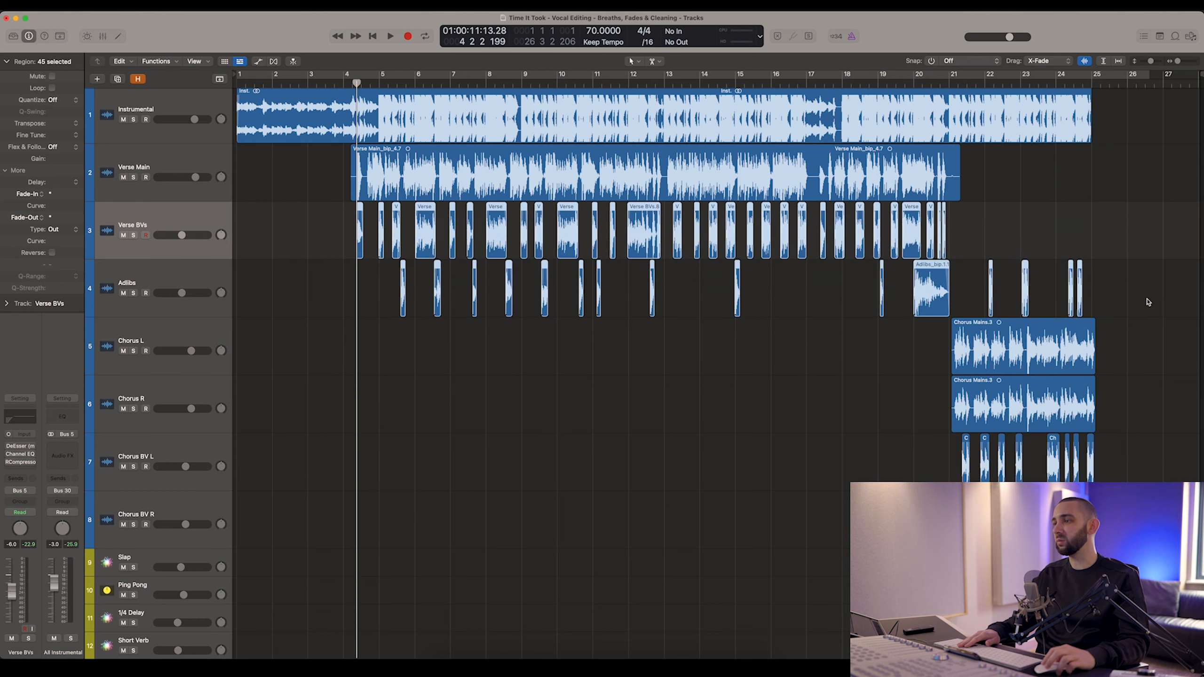
pyautogui.press('super+Right')
pyautogui.press('super+Right')
pyautogui.press('super+Right')
pyautogui.press('super+Right')
pyautogui.press('super+Right')
pyautogui.press('super+Right')
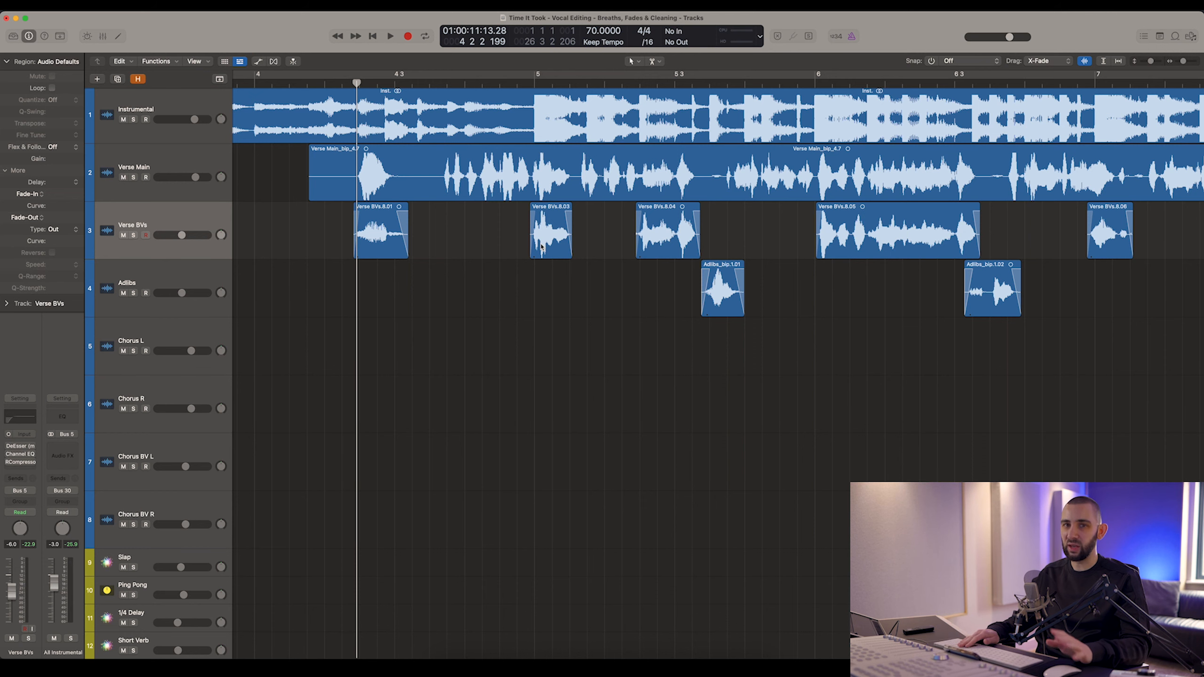
pyautogui.press('super+Right')
pyautogui.press('super+Right')
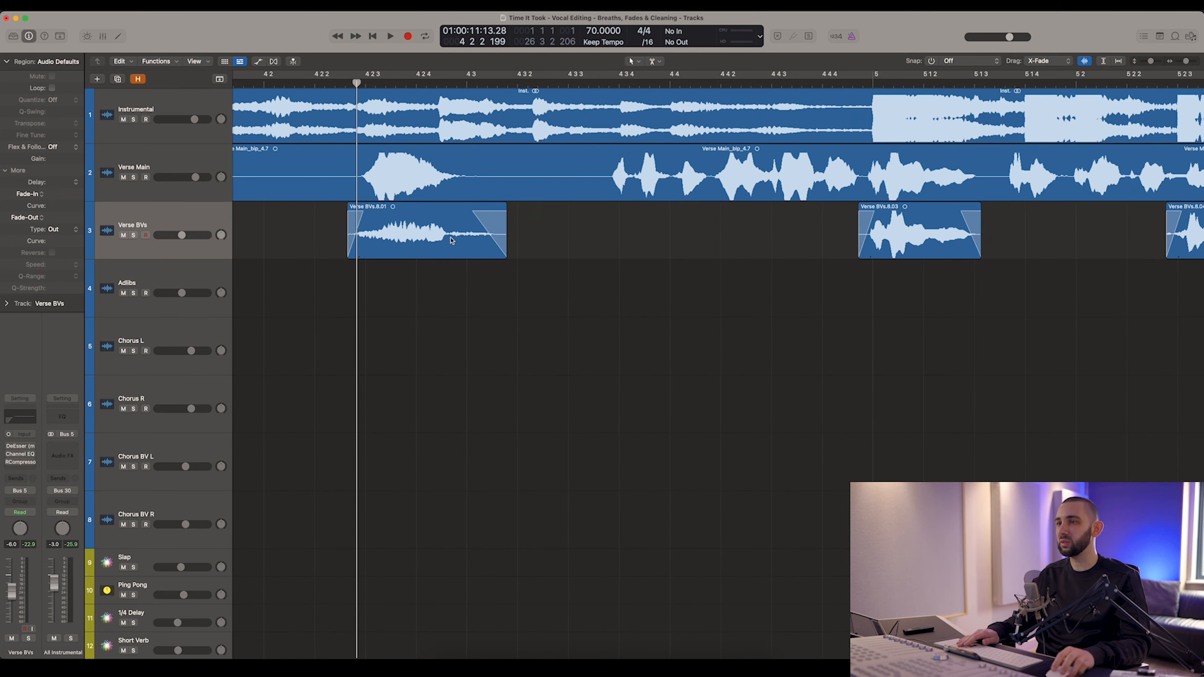
pyautogui.hscroll(15, 712, 234)
pyautogui.hscroll(15, 702, 232)
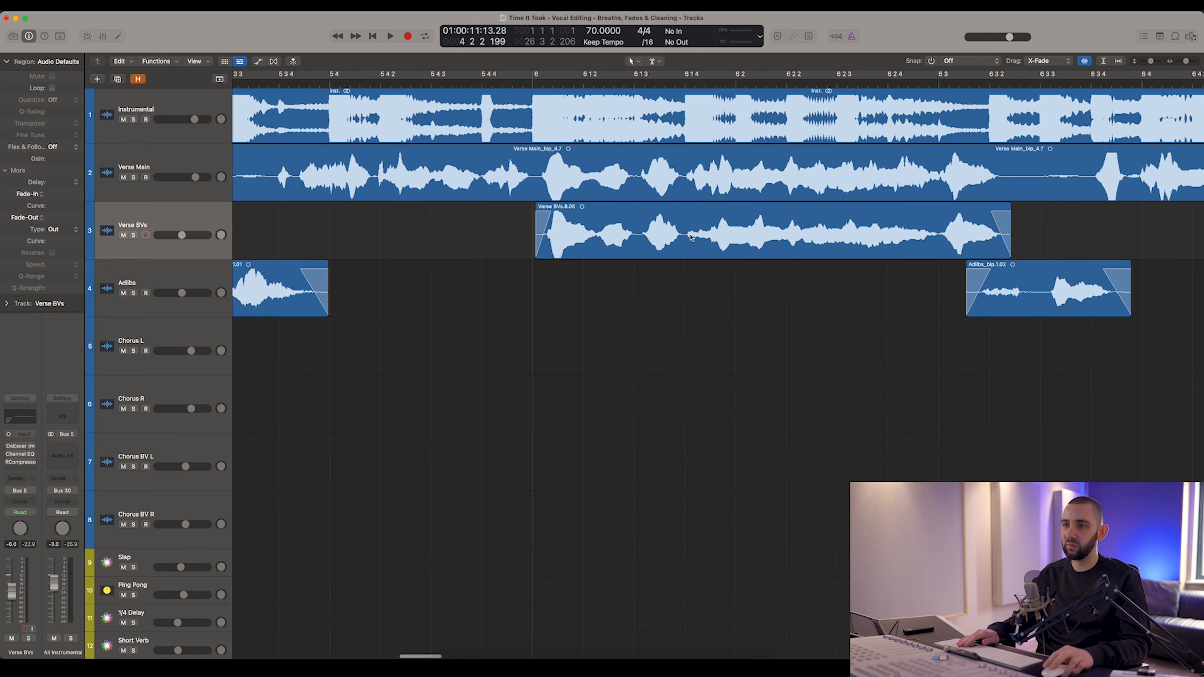
# Extend the end of the Verse BVs region that overlaps the ad-lib in bar 6 and lengthen its fade-out to 135.
pyautogui.click(618, 299)
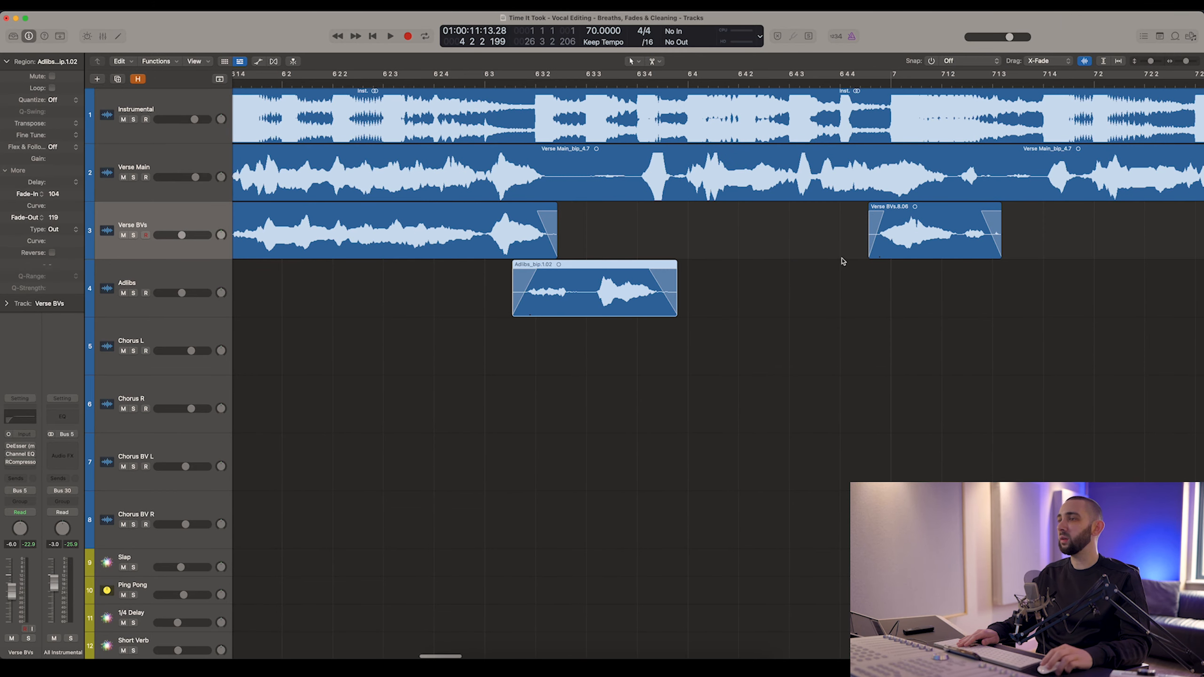
pyautogui.hscroll(4, 843, 262)
pyautogui.moveTo(433, 248); pyautogui.dragTo(455, 247)
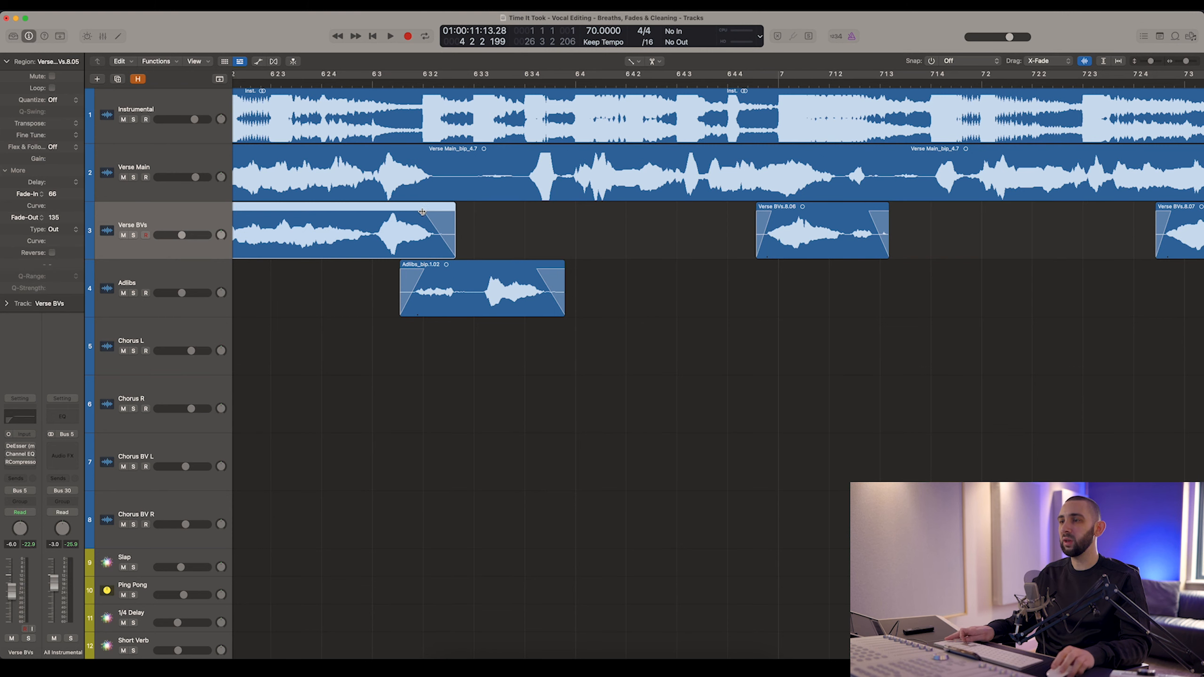
# Extend the end of the Verse BVs region that starts at bar 8 to 8 3 2 157 and lengthen its fade-out to 129.
pyautogui.hscroll(13, 474, 218)
pyautogui.hscroll(20, 853, 247)
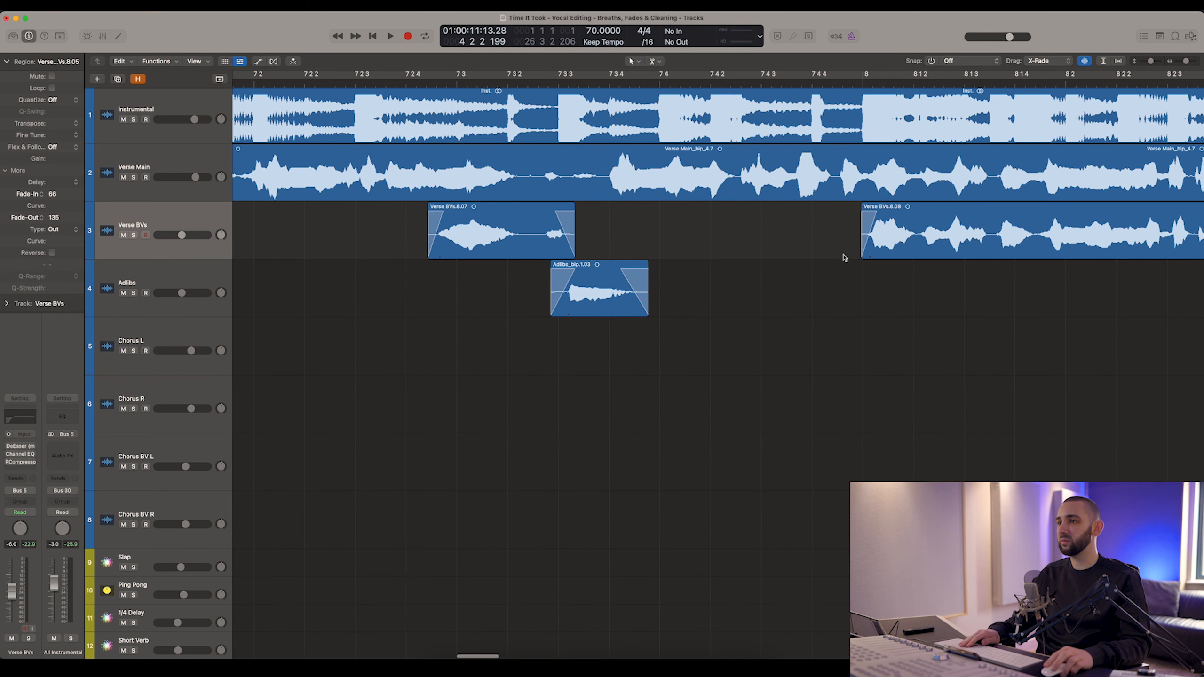
pyautogui.moveTo(760, 251); pyautogui.dragTo(766, 246)
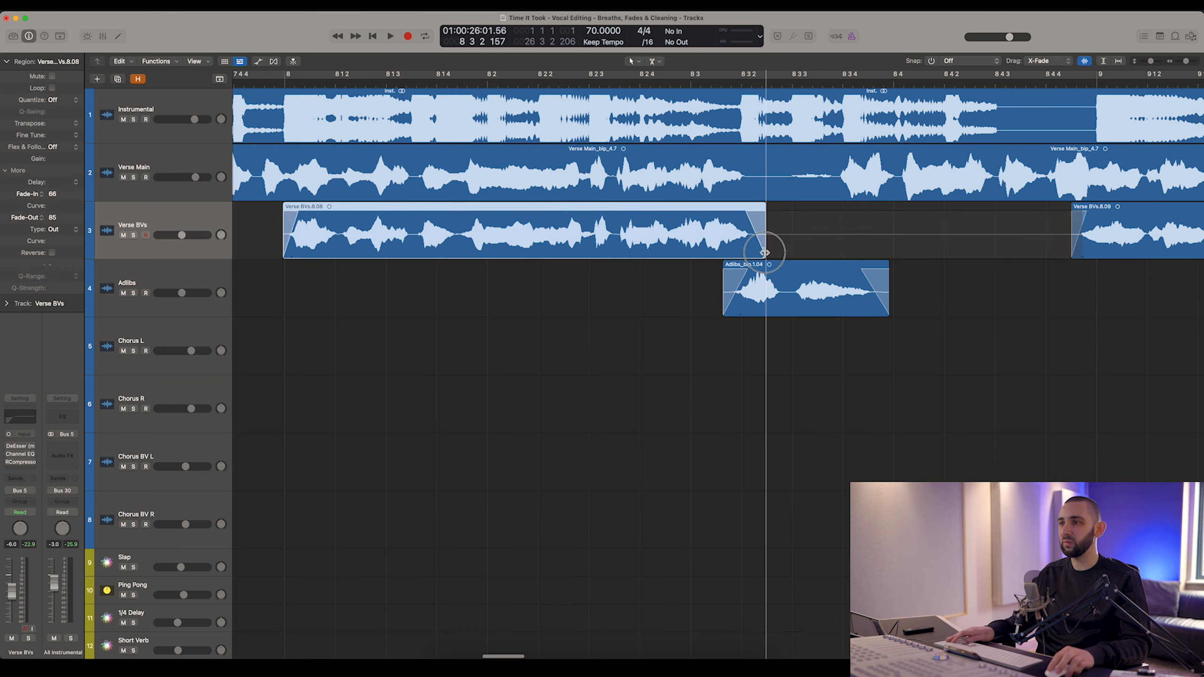
pyautogui.hscroll(6, 746, 217)
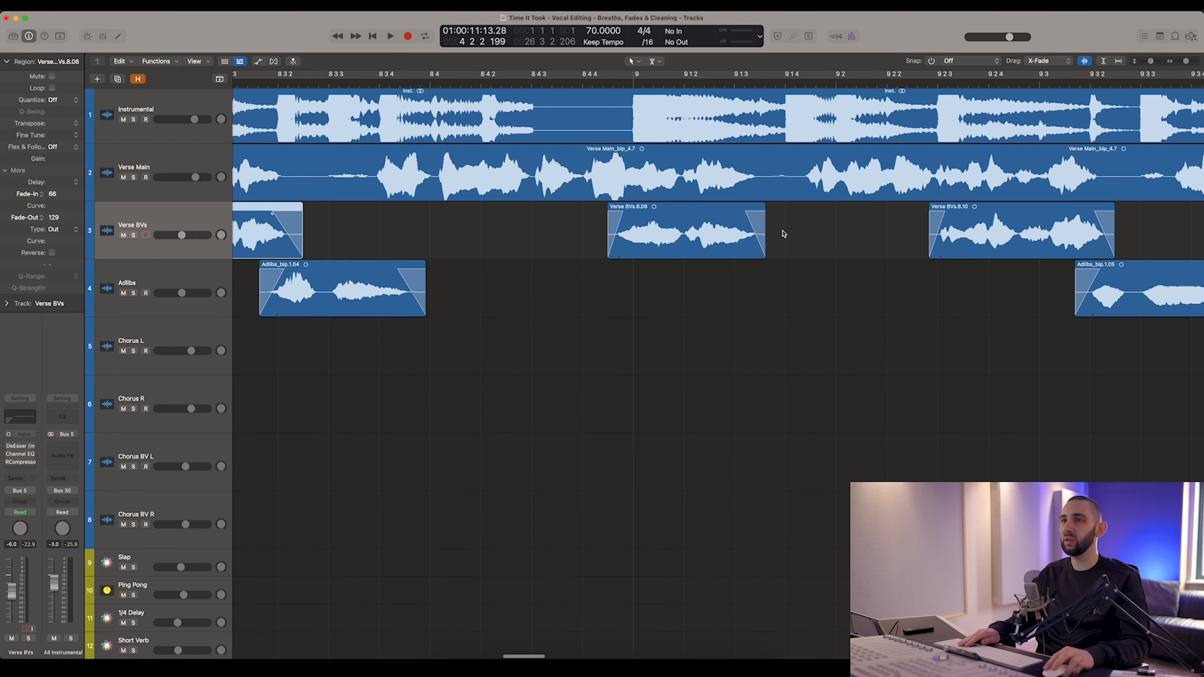
# Cut the empty lead-in before the first vocal in the Verse Main region and add a fade-in of 75 to its new start.
pyautogui.click(784, 233)
pyautogui.press('z')
pyautogui.click(353, 83)
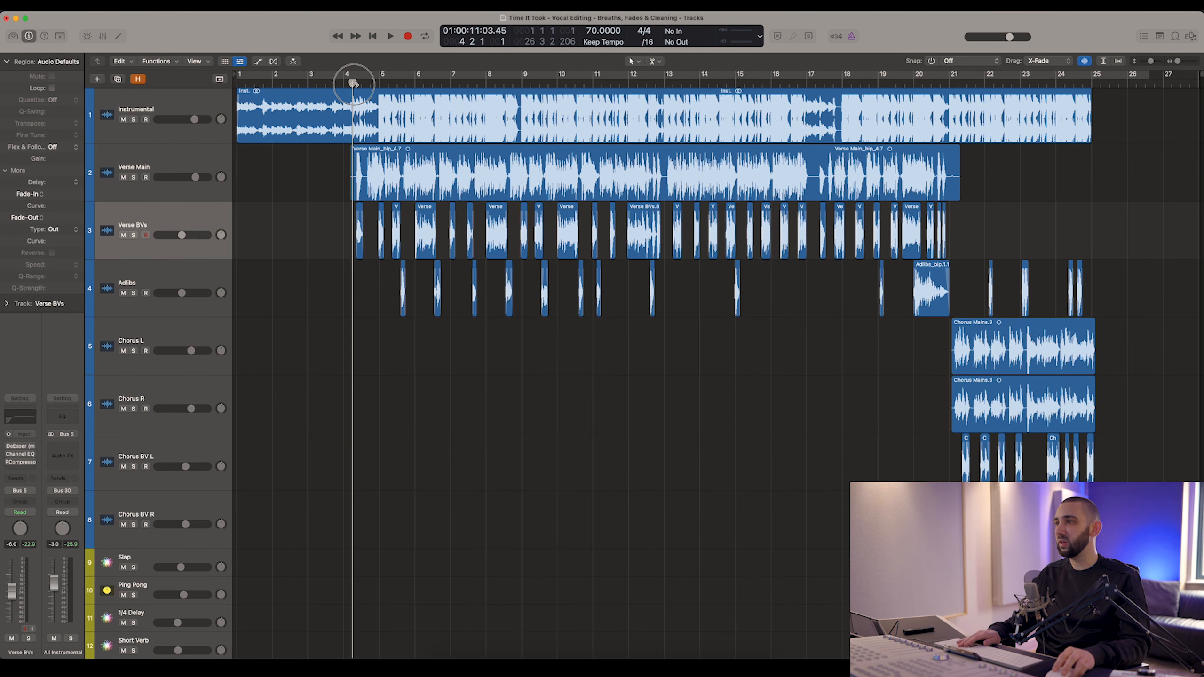
pyautogui.press('super+Right')
pyautogui.press('super+Right')
pyautogui.press('super+Right')
pyautogui.press('super+Right')
pyautogui.press('super+Right')
pyautogui.press('super+Right')
pyautogui.click(442, 188)
pyautogui.press('Delete')
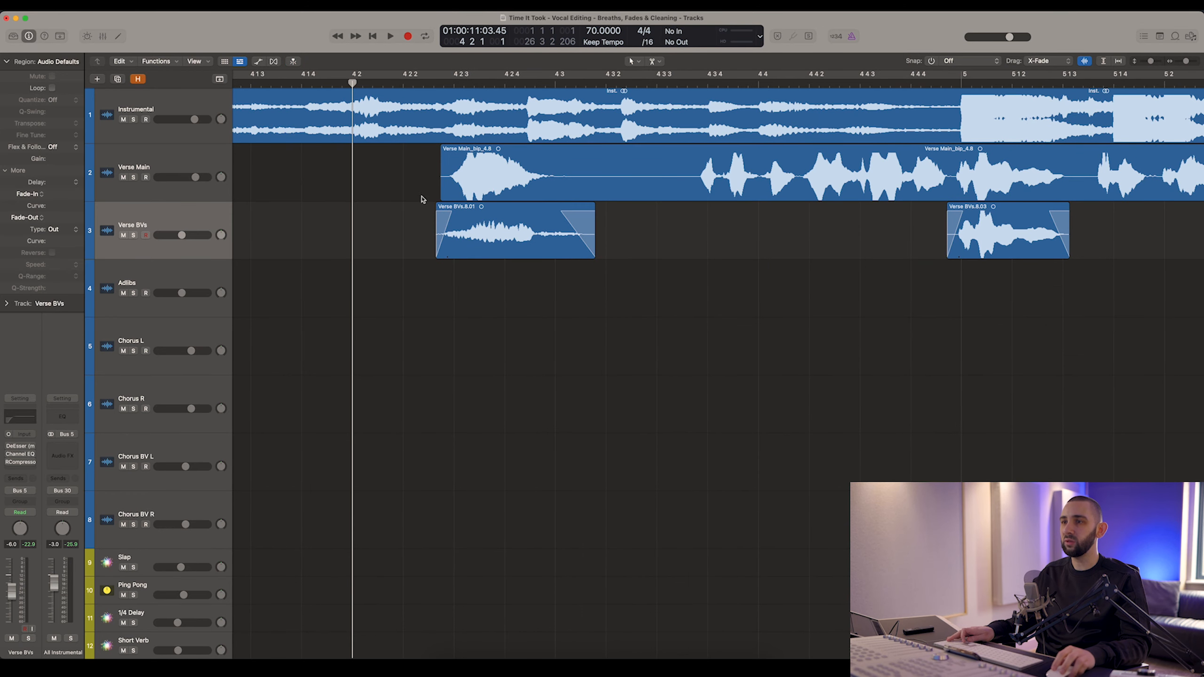
pyautogui.moveTo(441, 195)
pyautogui.mouseDown()
pyautogui.moveTo(264, 188)
pyautogui.moveTo(441, 189)
pyautogui.mouseUp()
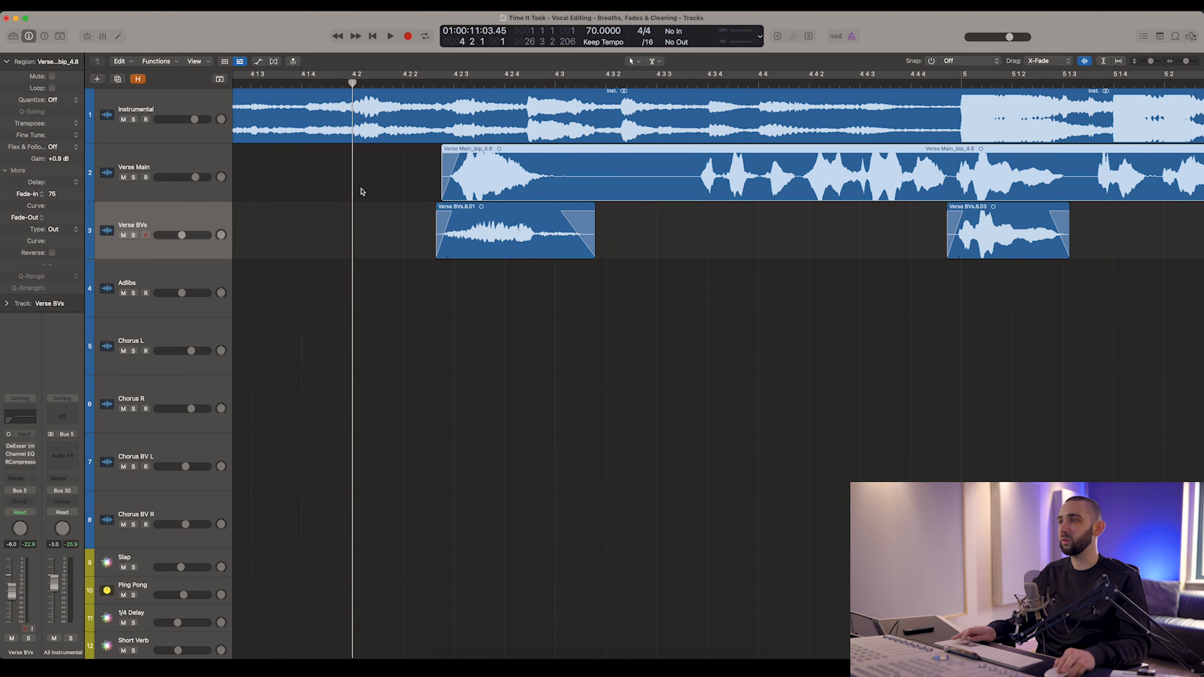
# Cut the empty tail after the last vocal in the Verse Main region and add a fade-out of 143 to its new end.
pyautogui.press('super+Left')
pyautogui.press('super+Left')
pyautogui.press('super+Left')
pyautogui.press('super+Left')
pyautogui.hscroll(15, 748, 183)
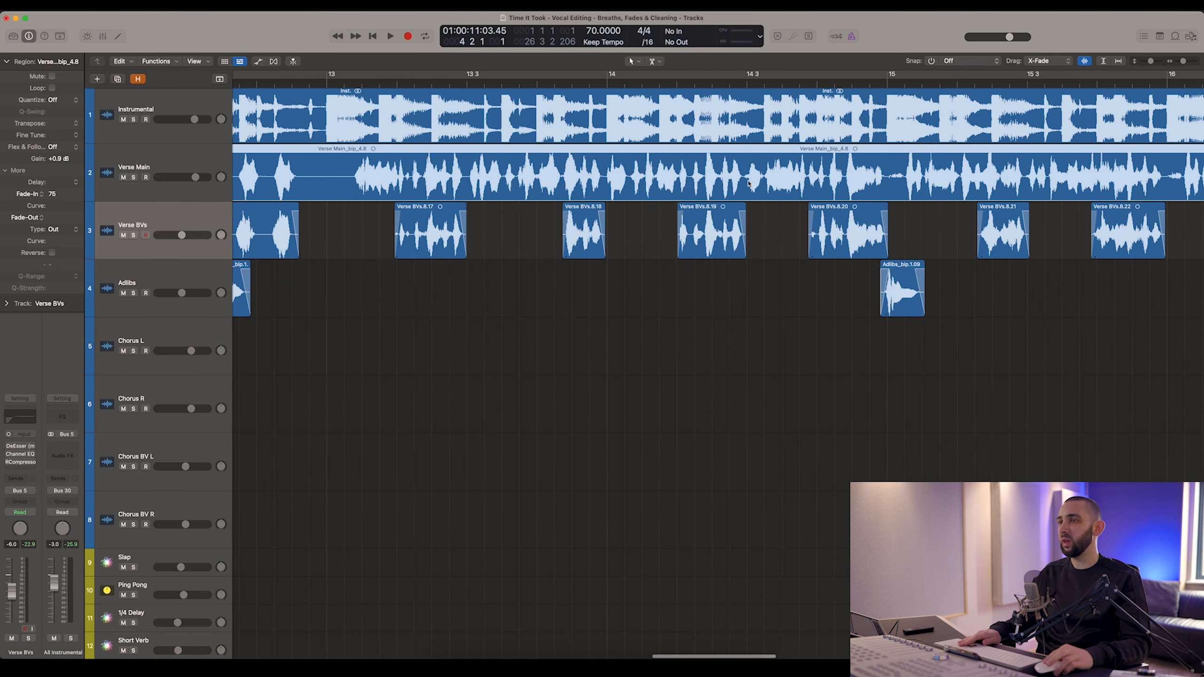
pyautogui.hscroll(20, 748, 183)
pyautogui.keyDown('super'); pyautogui.click(634, 189); pyautogui.keyUp('super')
pyautogui.press('Delete')
pyautogui.moveTo(631, 157); pyautogui.dragTo(622, 156)
# Cut the empty lead-in from both the Chorus L and Chorus R regions and give their new starts a fade-in of 132.
pyautogui.press('t')
pyautogui.press('r')
pyautogui.moveTo(628, 347); pyautogui.dragTo(692, 408)
pyautogui.press('Delete')
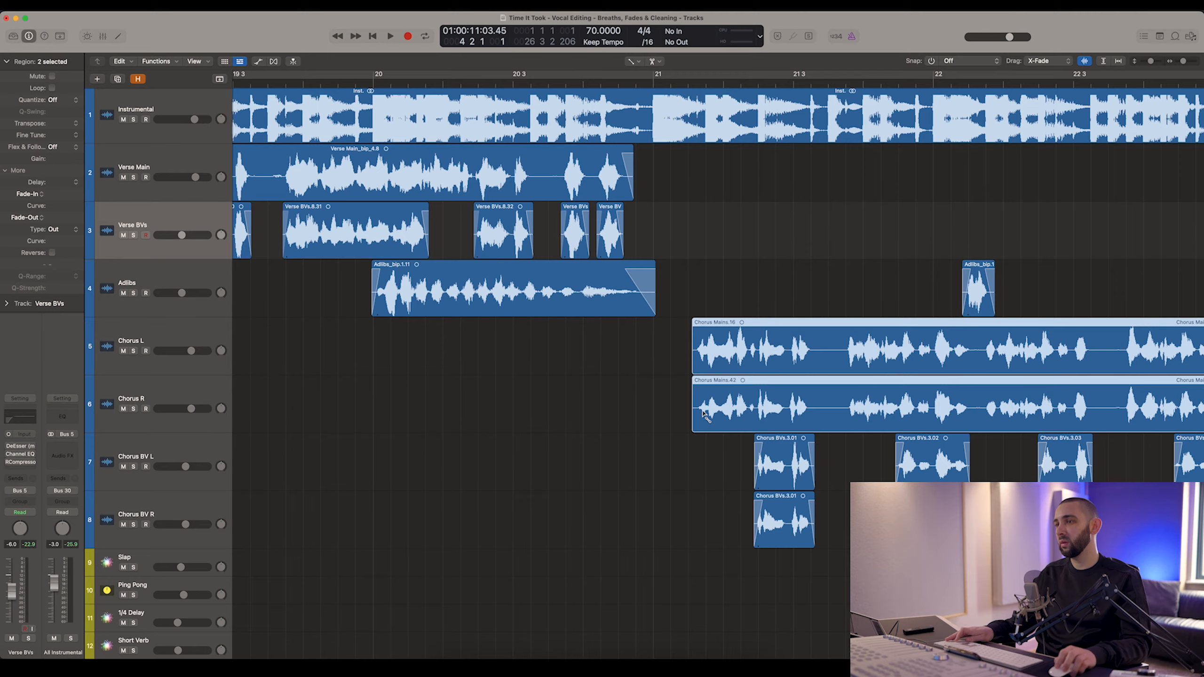
# Cut the empty tail from both the Chorus L and Chorus R regions and give their new ends a fade-out of 120.
pyautogui.hscroll(15, 705, 415)
pyautogui.moveTo(1040, 341); pyautogui.dragTo(972, 398)
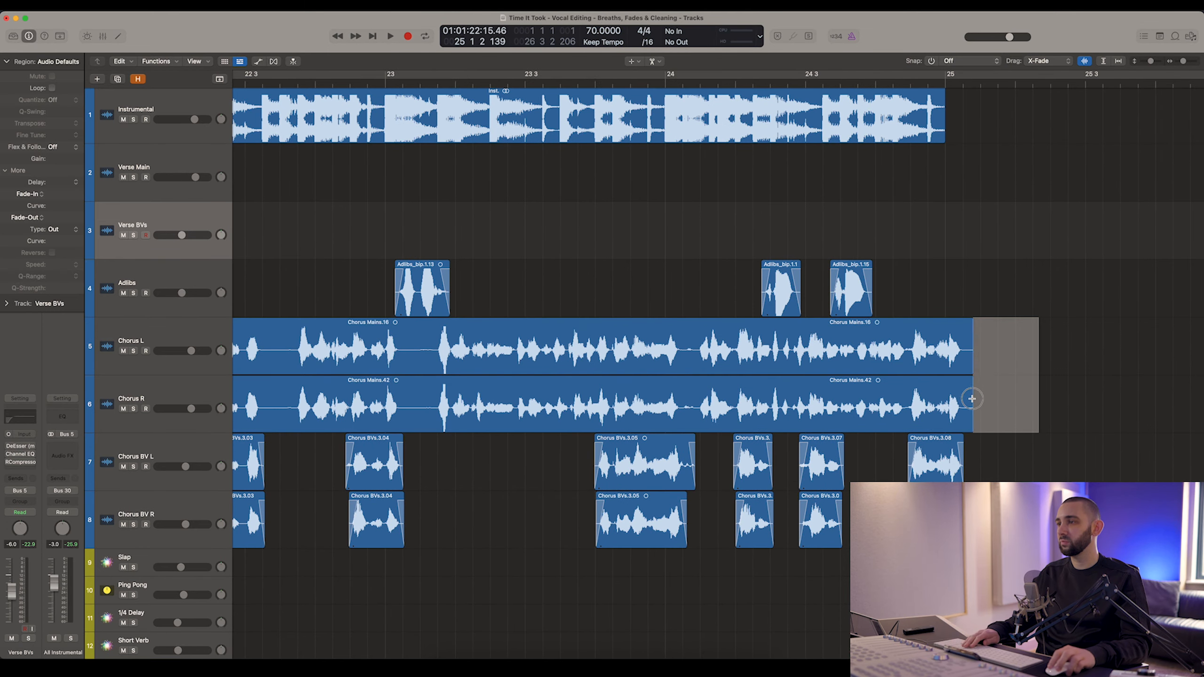
pyautogui.press('Delete')
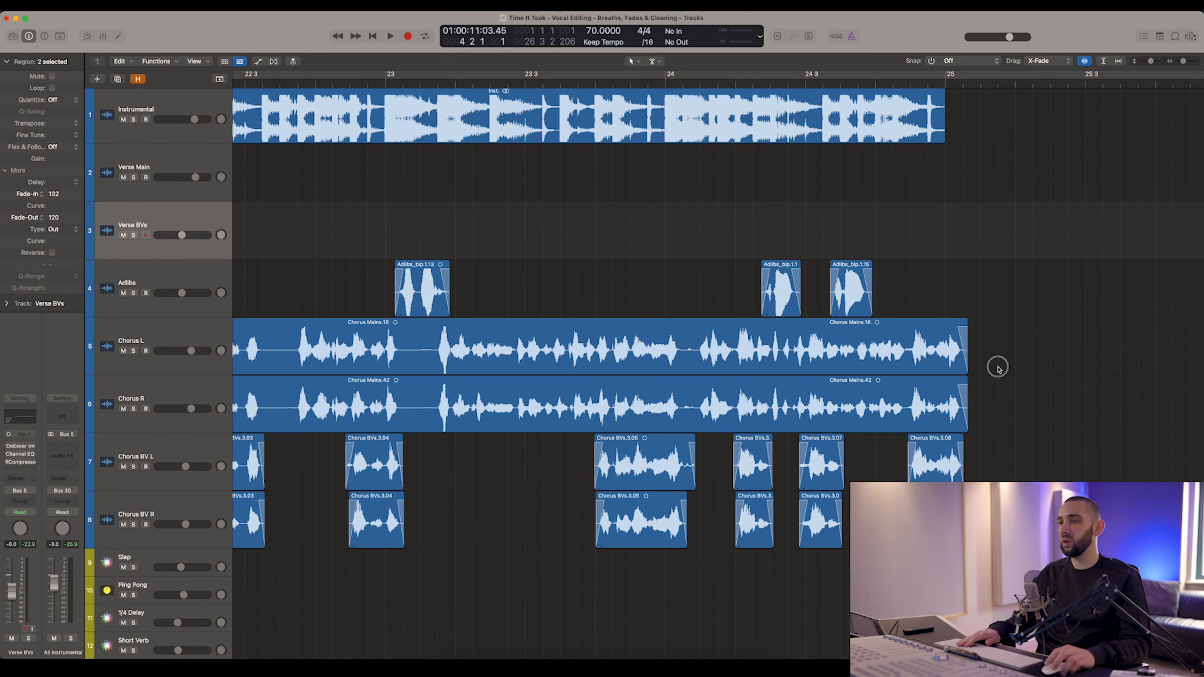
pyautogui.click(998, 367)
# Extend the starts of the Chorus L and Chorus R regions slightly earlier and set their fade-in to 83 with a curve of -17.
pyautogui.hscroll(-15, 906, 360)
pyautogui.hscroll(15, 901, 352)
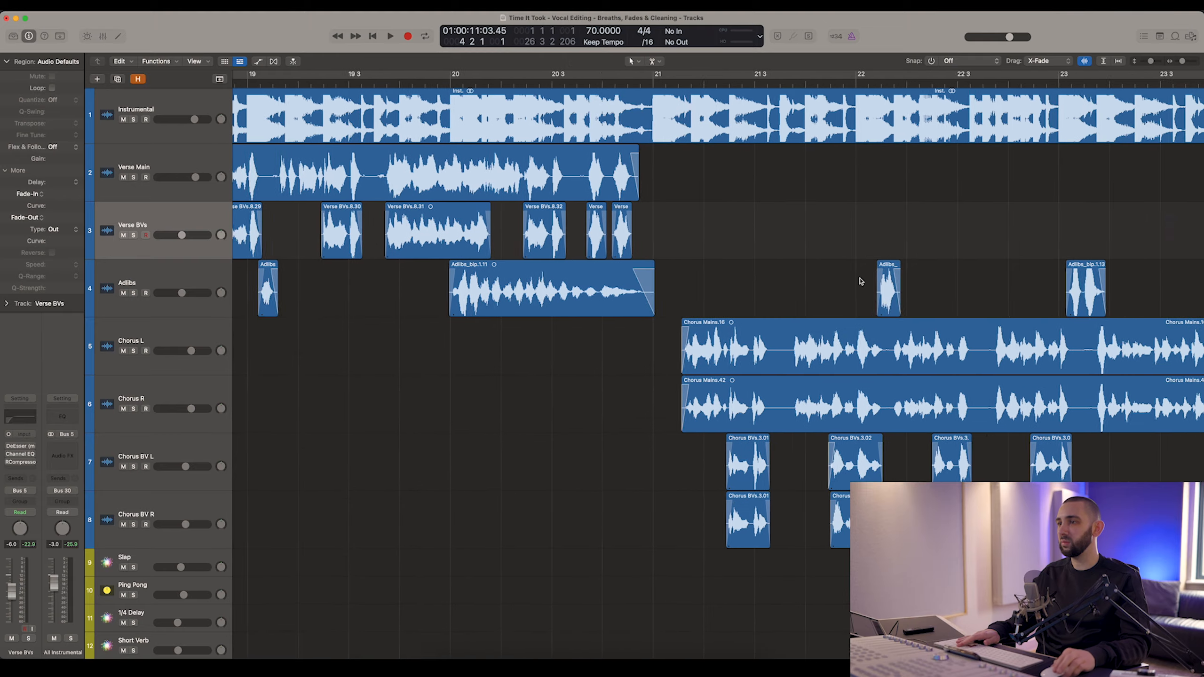
pyautogui.scroll(5, 862, 282)
pyautogui.moveTo(574, 323); pyautogui.dragTo(595, 413)
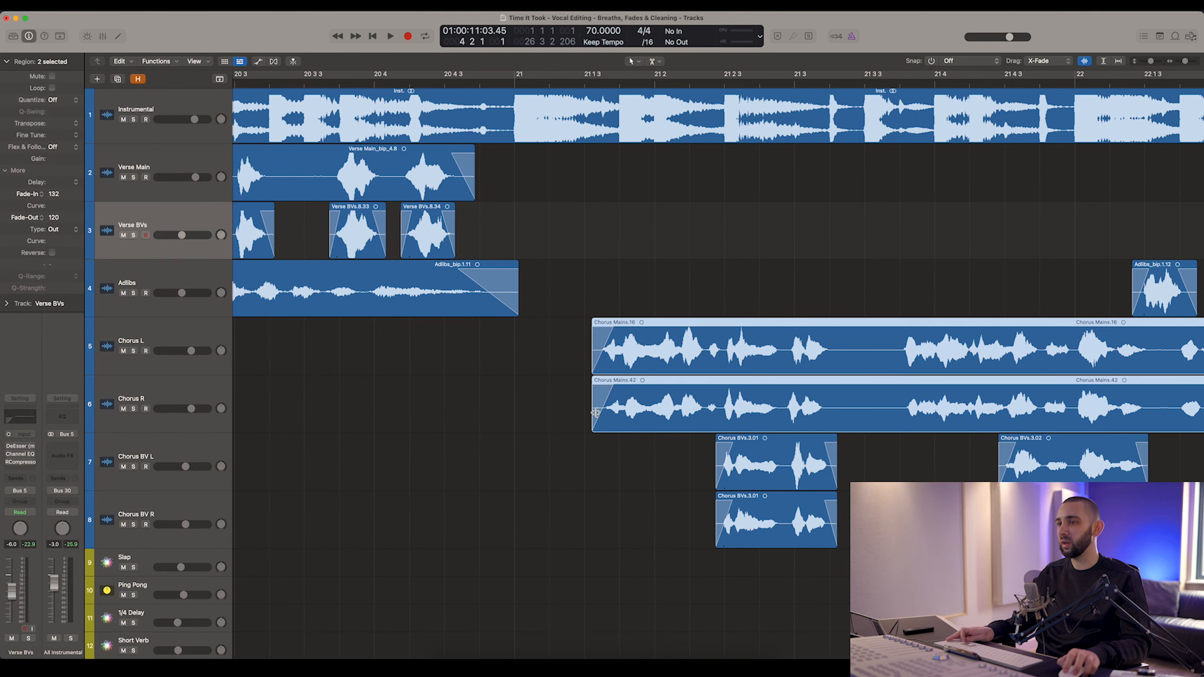
pyautogui.scroll(5, 598, 414)
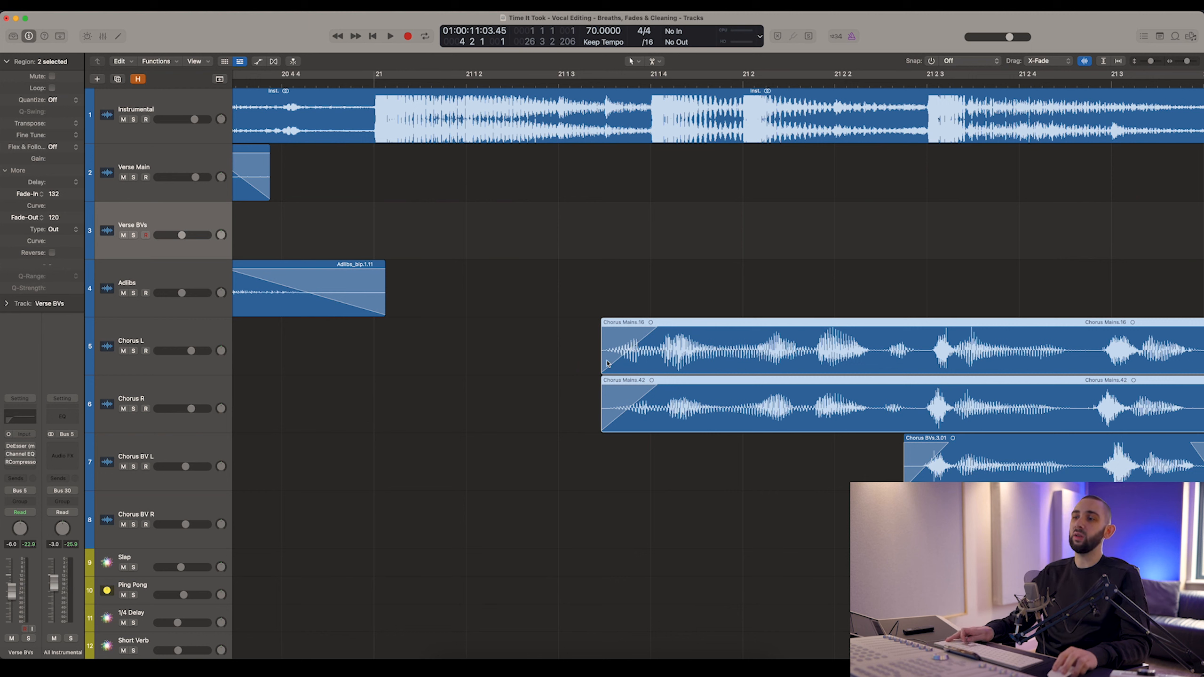
pyautogui.moveTo(605, 361)
pyautogui.mouseDown()
pyautogui.moveTo(584, 355)
pyautogui.moveTo(601, 347)
pyautogui.mouseUp()
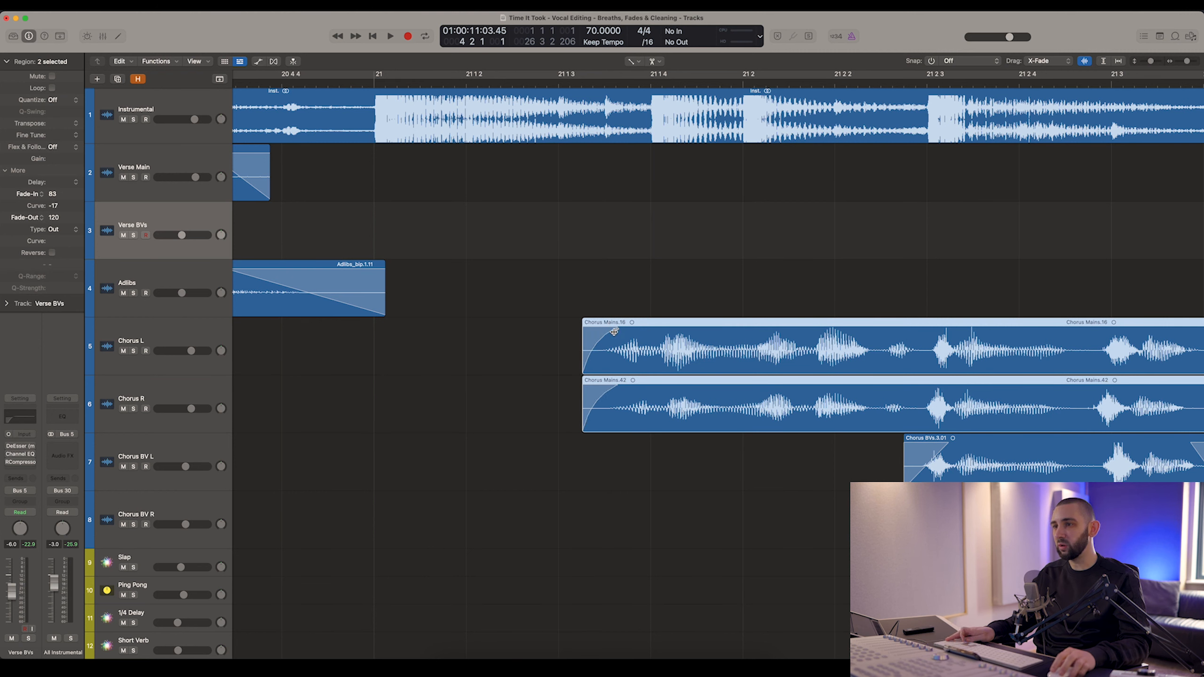
# Examine the Verse Main region along the song for breaths and gaps between the vocal phrases.
pyautogui.hscroll(10, 616, 351)
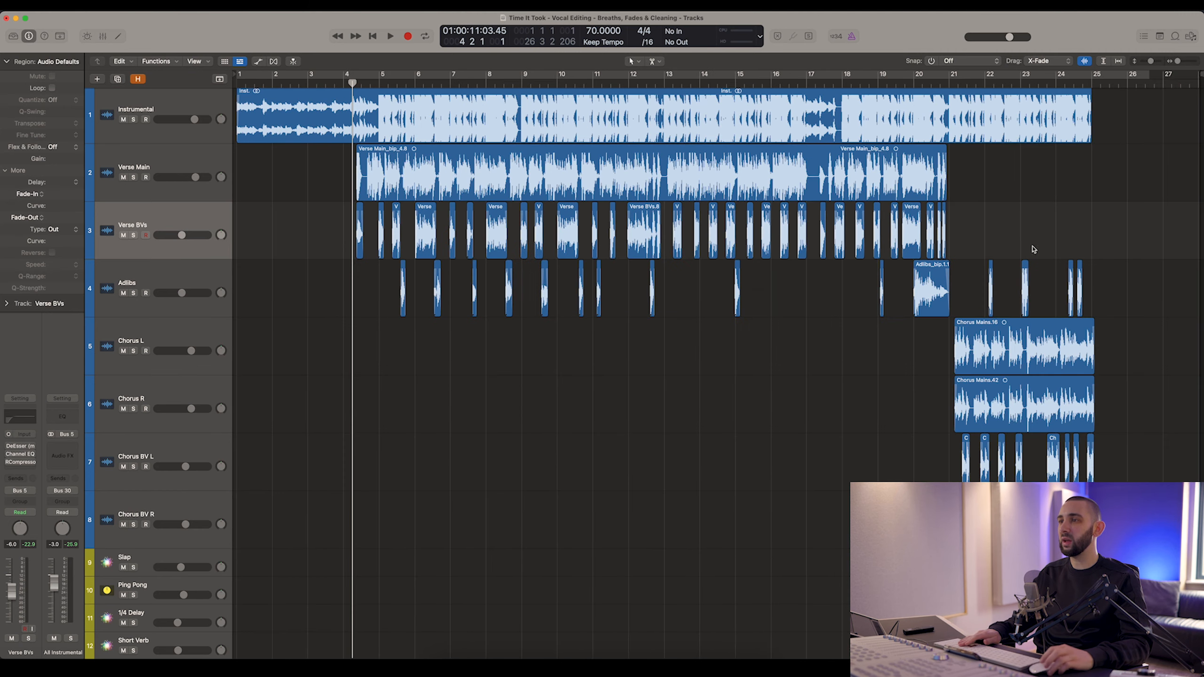
pyautogui.press('super+Right')
pyautogui.press('super+Right')
pyautogui.press('super+Right')
pyautogui.press('super+Right')
pyautogui.press('super+Right')
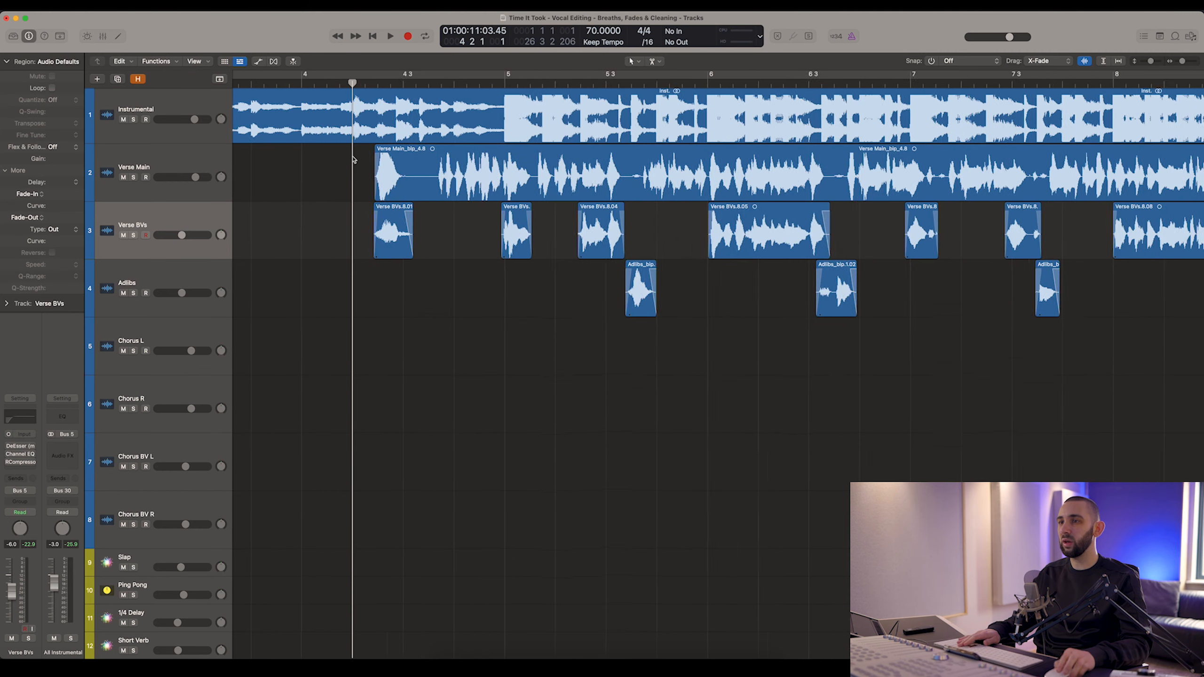
pyautogui.hscroll(5, 373, 203)
pyautogui.hscroll(20, 373, 203)
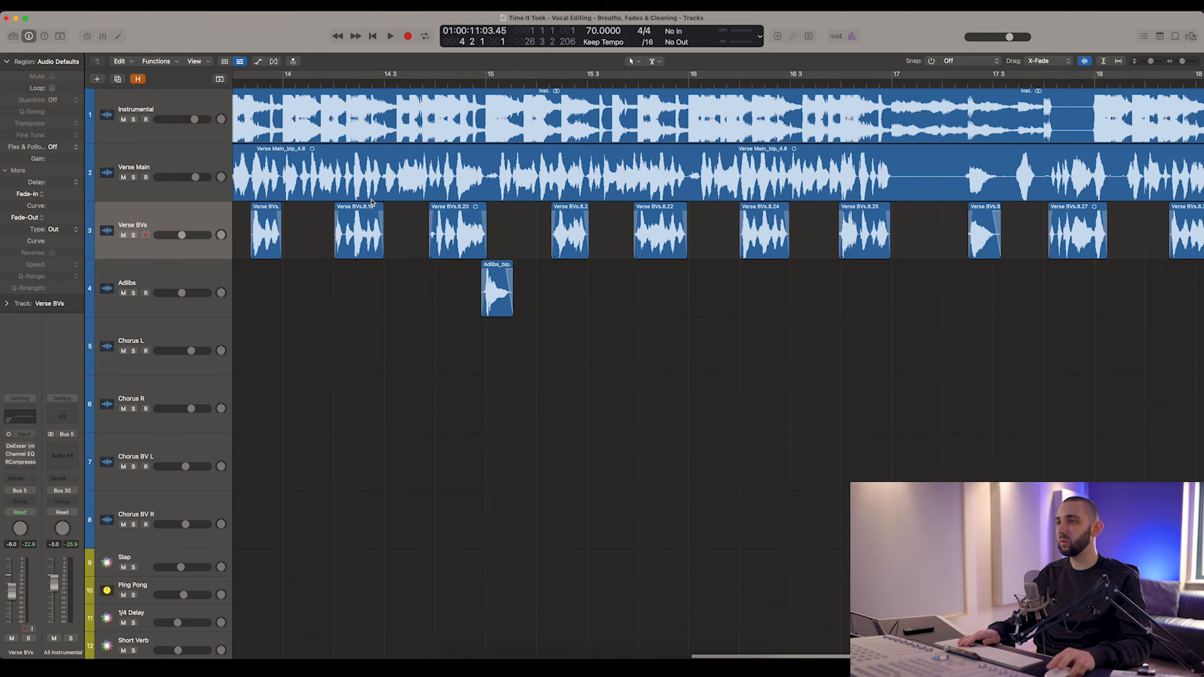
pyautogui.hscroll(8, 601, 223)
pyautogui.press('super+Left')
pyautogui.press('super+Left')
pyautogui.press('super+Left')
pyautogui.press('super+Left')
pyautogui.press('super+Left')
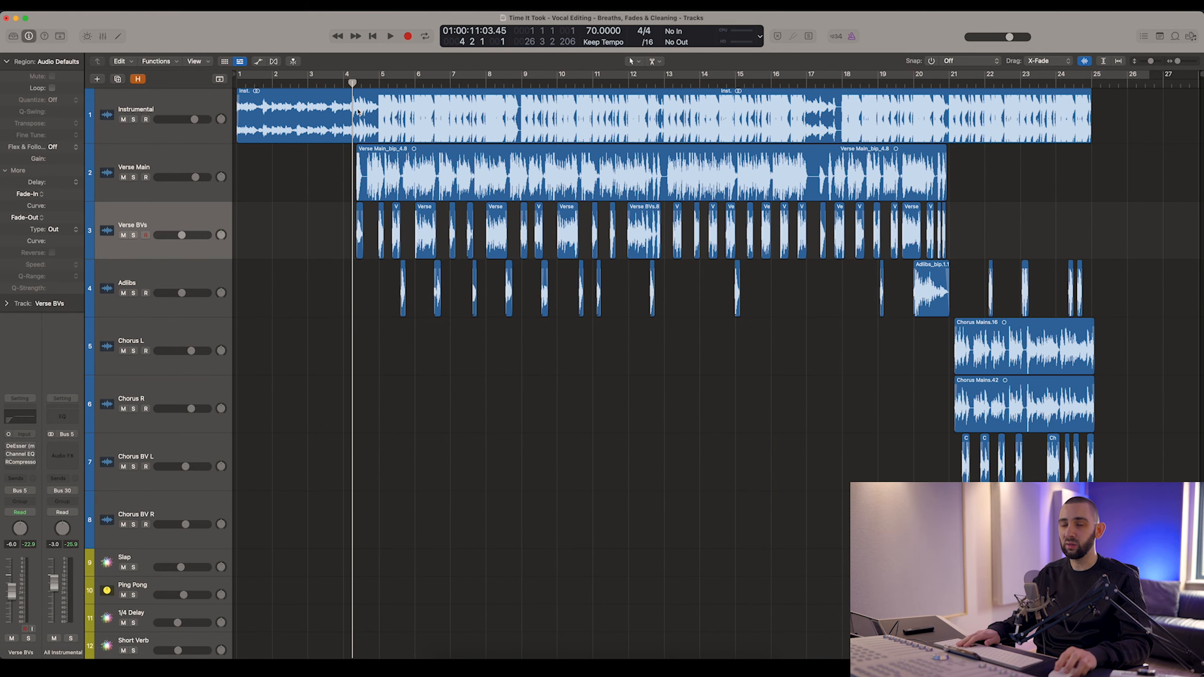
# Place the playhead at 5 1 4 196 and make Verse Main the selected track.
pyautogui.moveTo(352, 84); pyautogui.dragTo(356, 86)
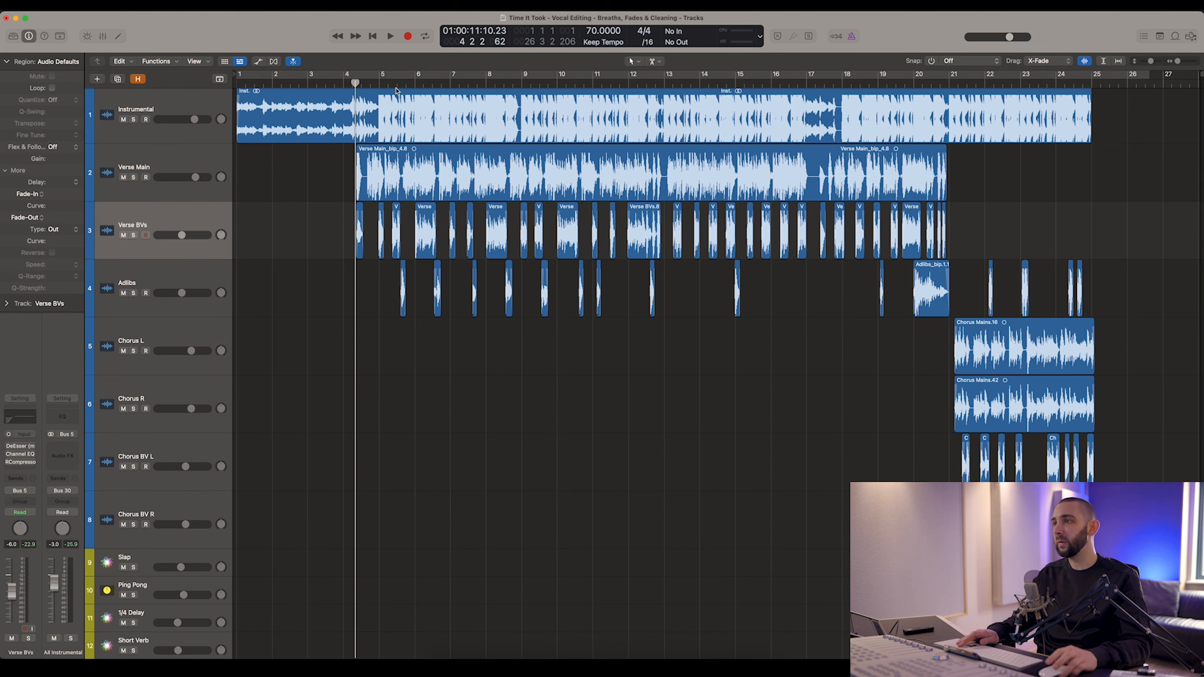
pyautogui.click(544, 179)
pyautogui.press('super+Right')
pyautogui.press('super+Right')
pyautogui.press('super+Right')
pyautogui.press('super+Right')
pyautogui.press('super+Right')
pyautogui.press('super+Right')
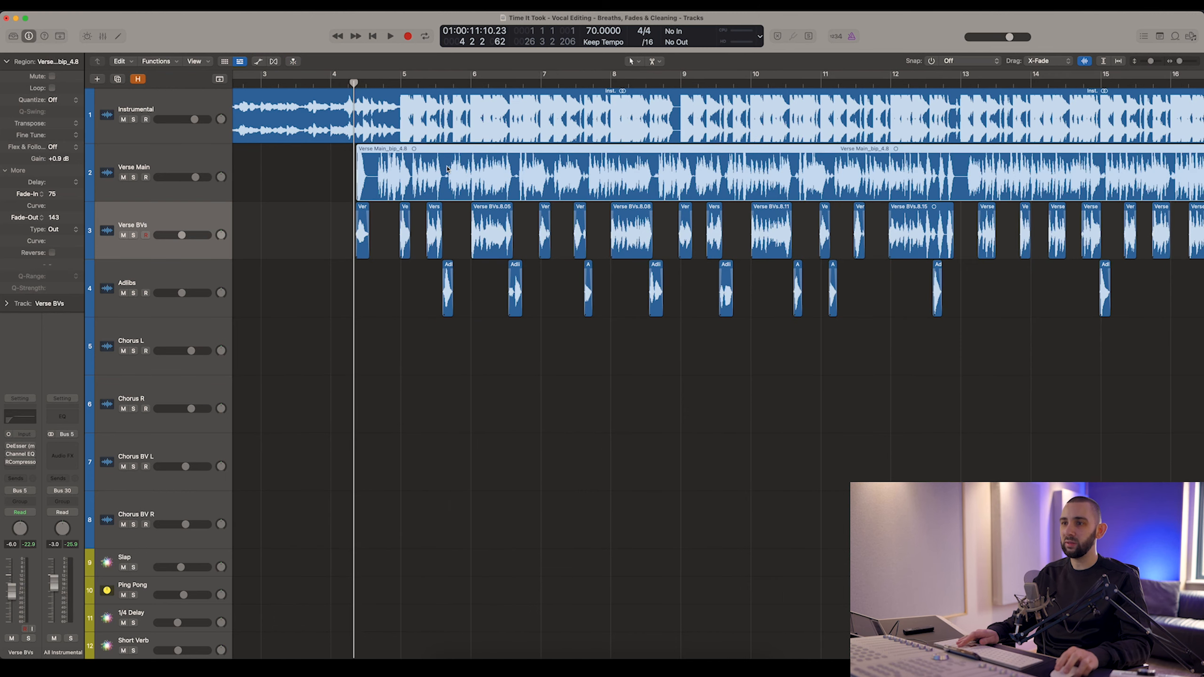
pyautogui.press('super+Right')
pyautogui.press('super+Right')
pyautogui.press('super+Right')
pyautogui.press('super+Right')
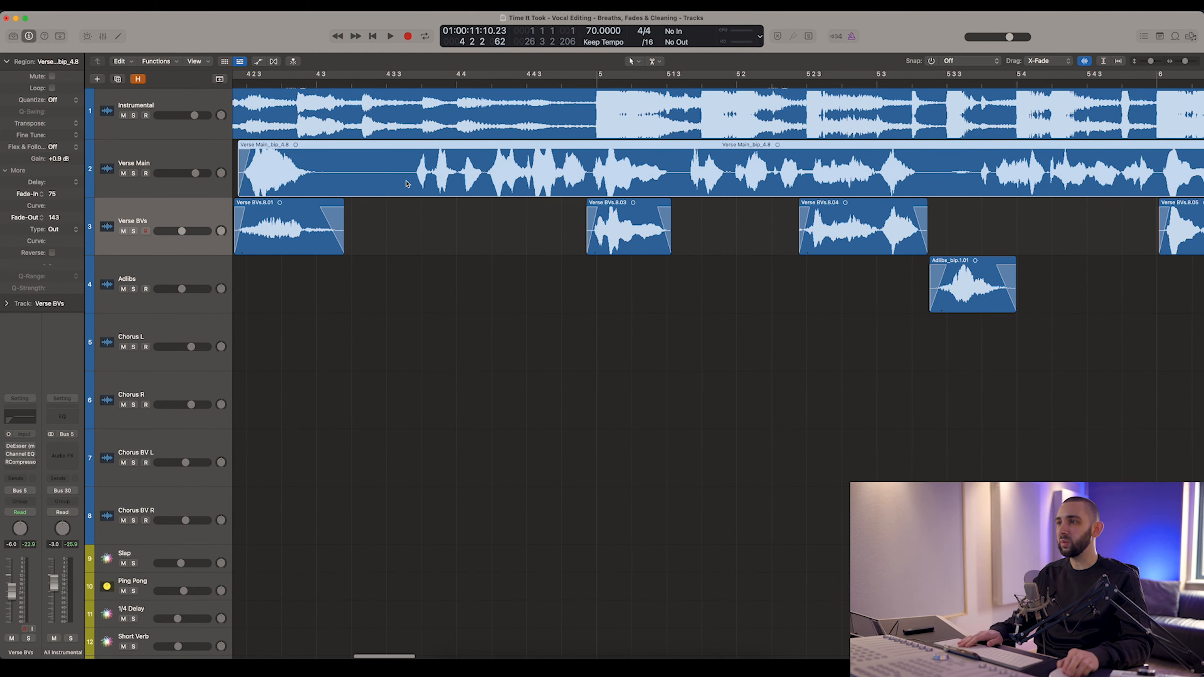
pyautogui.press('super+Right')
pyautogui.hscroll(12, 591, 178)
pyautogui.click(342, 81)
pyautogui.click(178, 166)
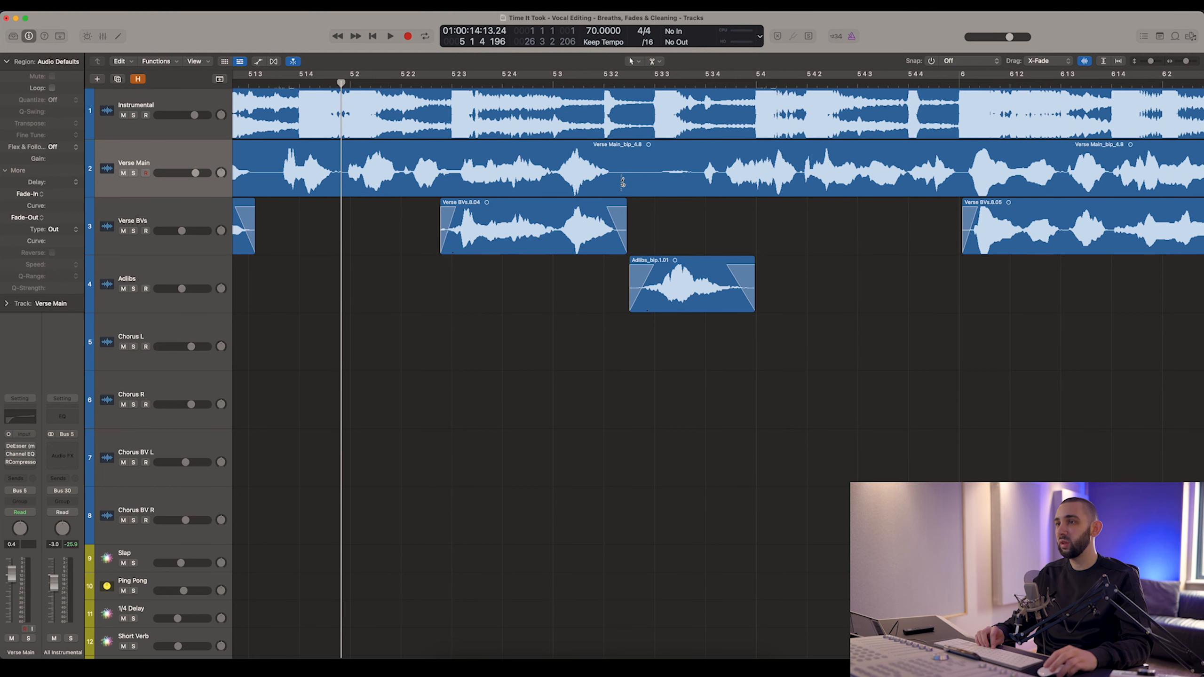
# Isolate the breath around 5 3 3 in Verse Main by splitting the region before and after it.
pyautogui.press('super+Right')
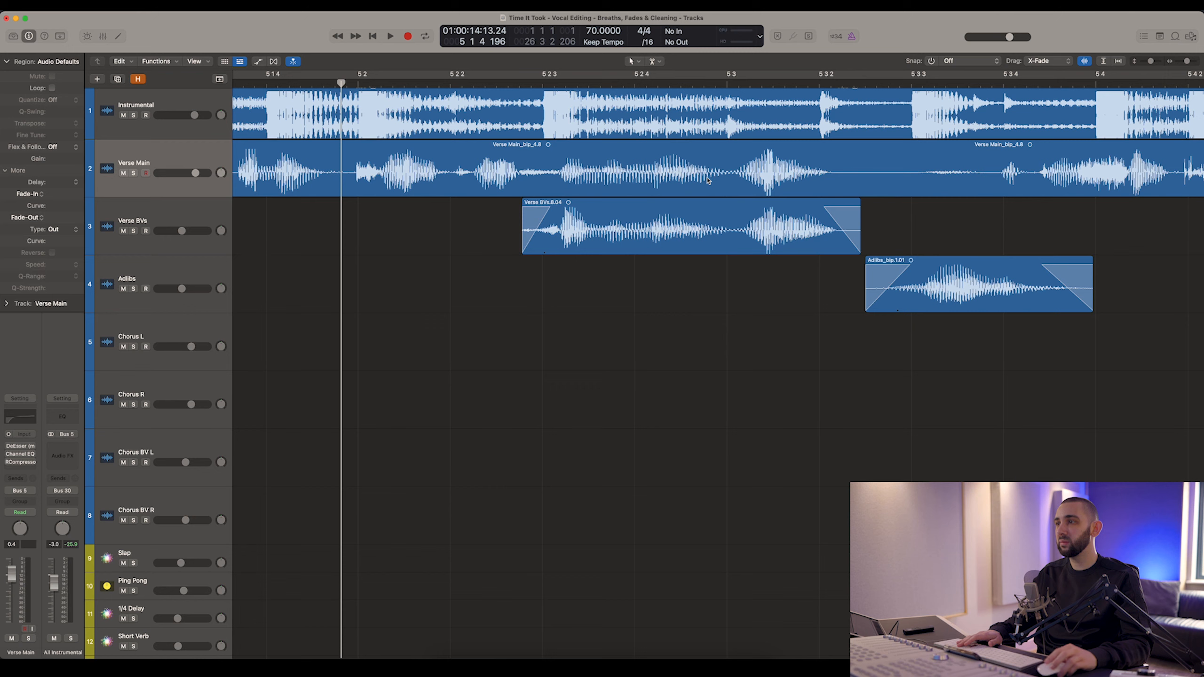
pyautogui.click(846, 185)
pyautogui.click(996, 185)
# Isolate the breath around 6 3 3 in Verse Main by splitting the region on both sides of it.
pyautogui.hscroll(10, 972, 189)
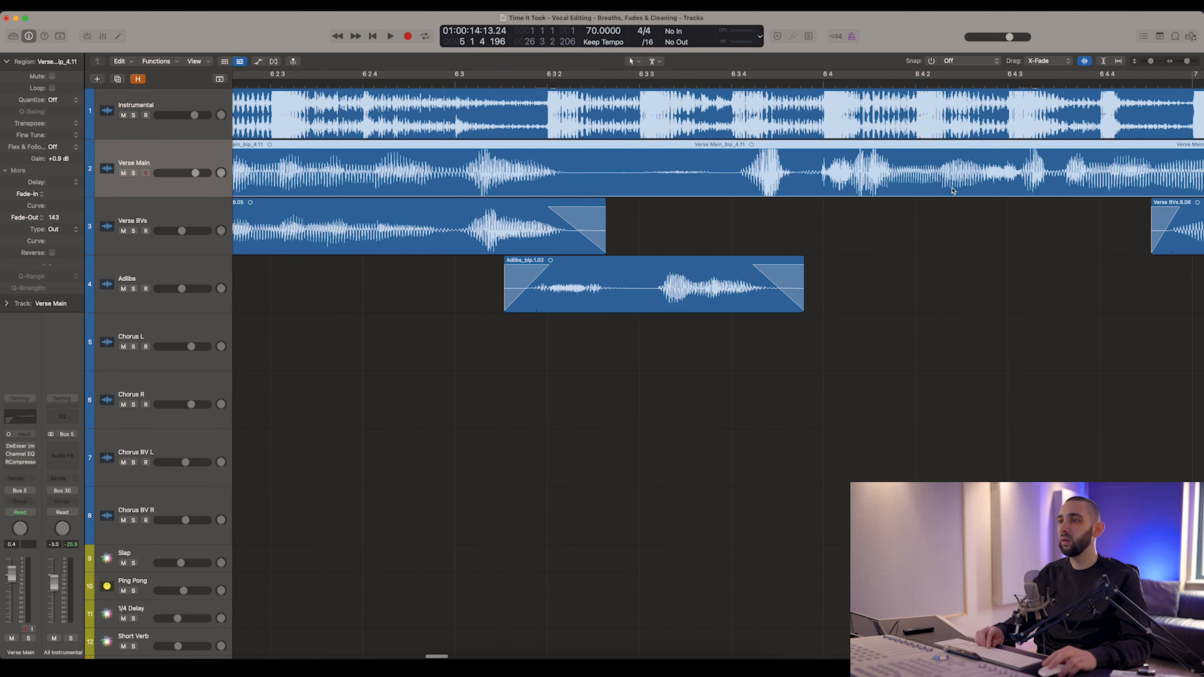
pyautogui.click(607, 184)
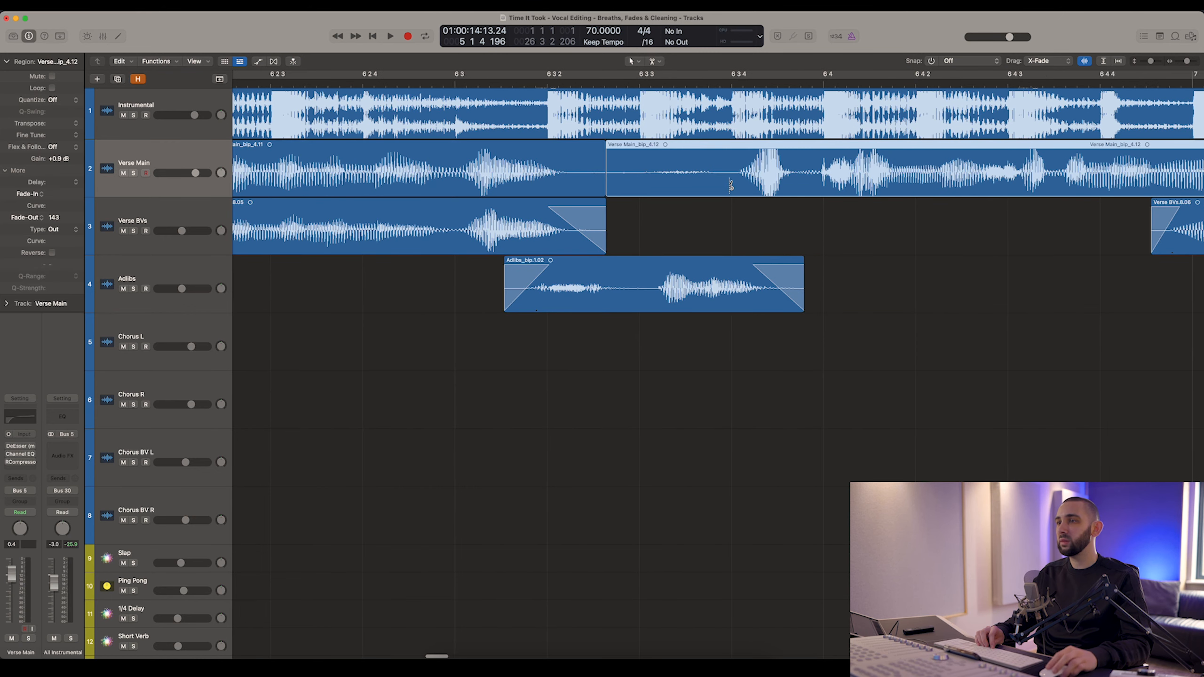
pyautogui.click(731, 185)
# Isolate the next two breaths in Verse Main, the second just after 7 3 3, by splitting the region before and after each.
pyautogui.hscroll(10, 530, 190)
pyautogui.click(462, 184)
pyautogui.click(531, 184)
pyautogui.hscroll(3, 519, 186)
pyautogui.click(515, 182)
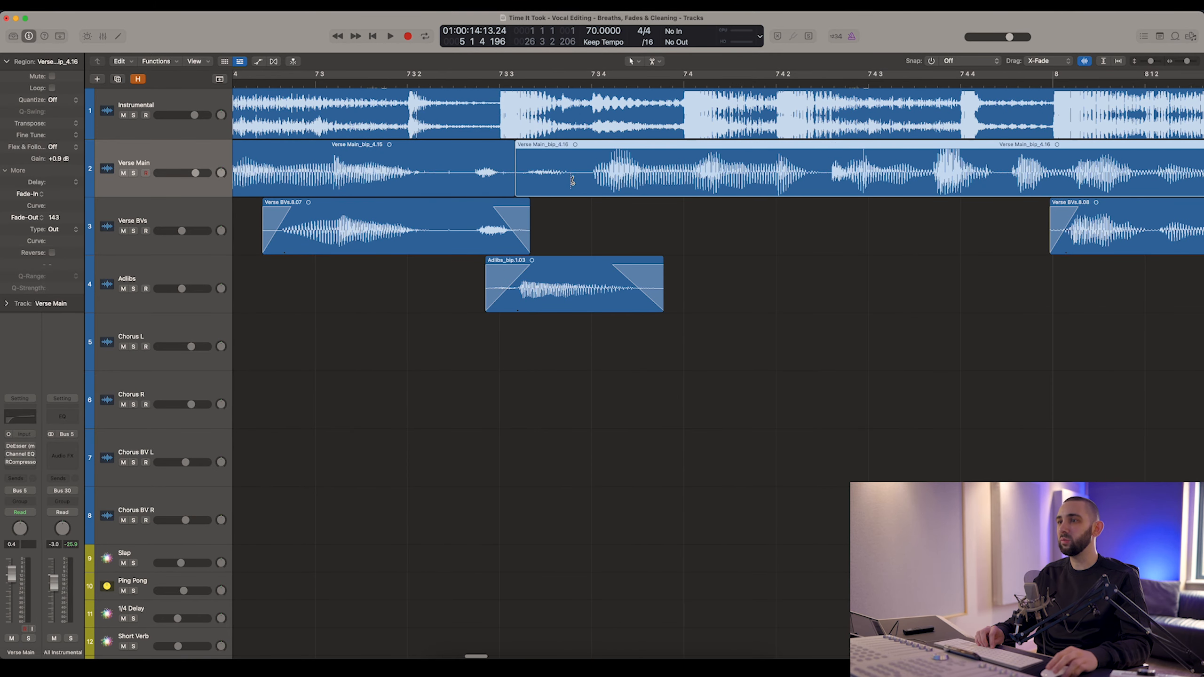
pyautogui.click(591, 183)
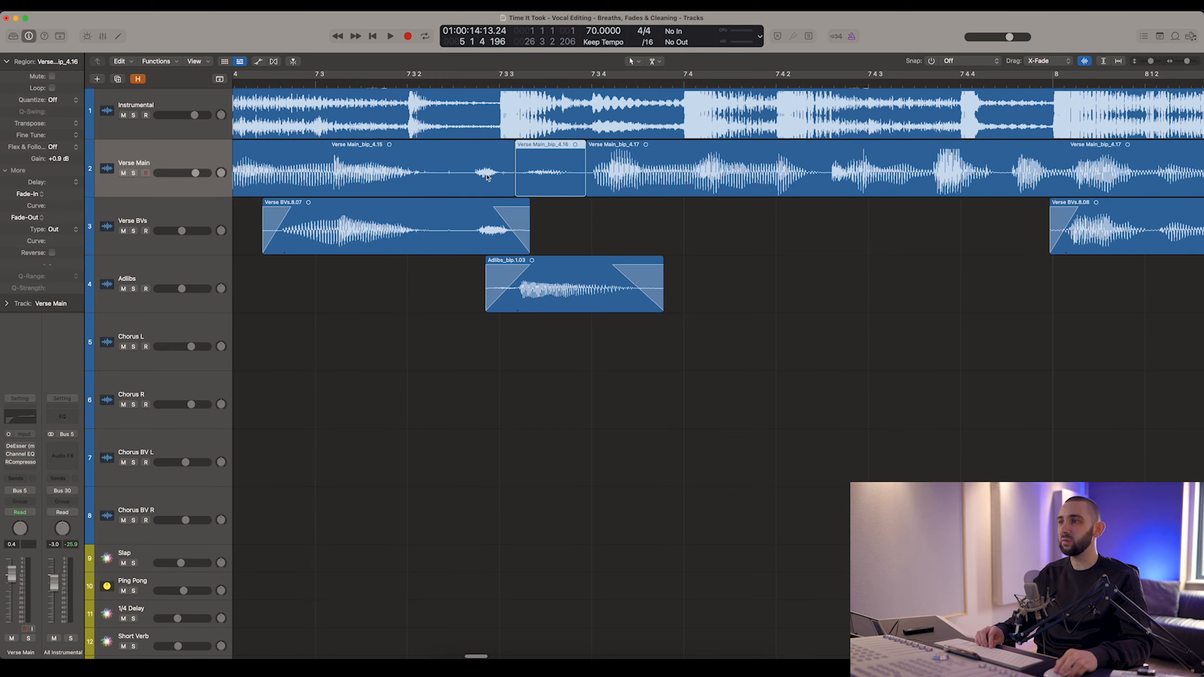
# Isolate the breath around 8 3 3 in Verse Main by splitting the region before and after it.
pyautogui.hscroll(3, 488, 178)
pyautogui.hscroll(3, 488, 178)
pyautogui.click(658, 183)
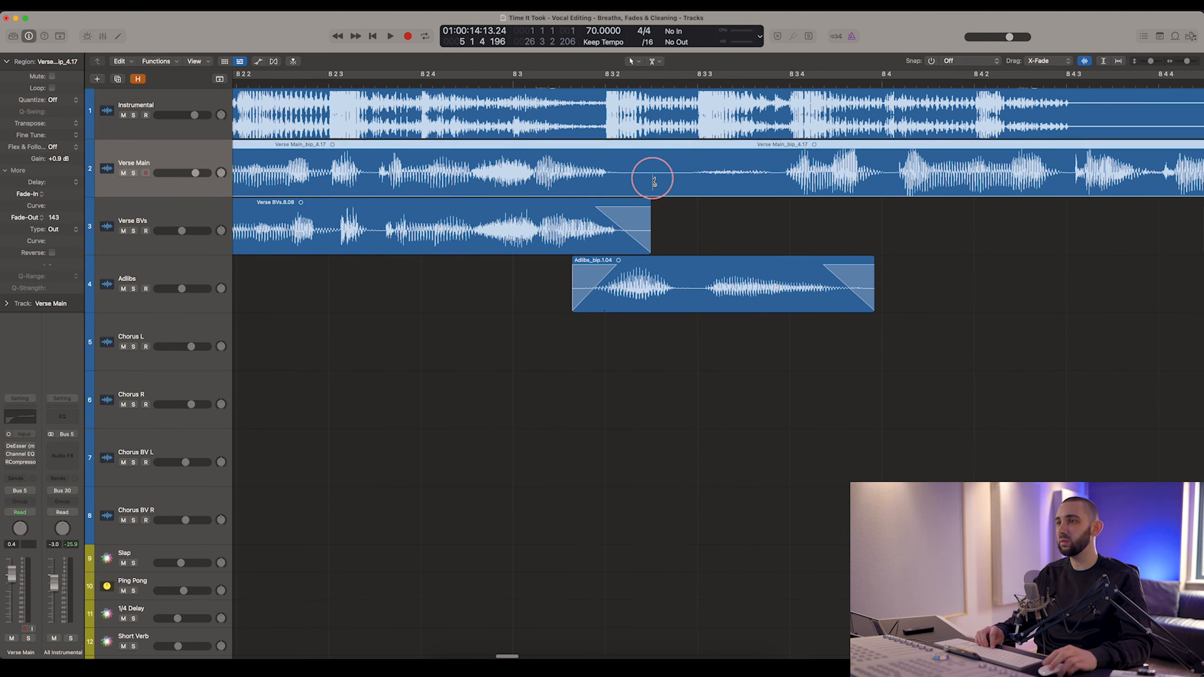
pyautogui.click(777, 182)
# Marquee-select the breath around 9 1 4 in Verse Main and split it off as its own region.
pyautogui.hscroll(3, 773, 180)
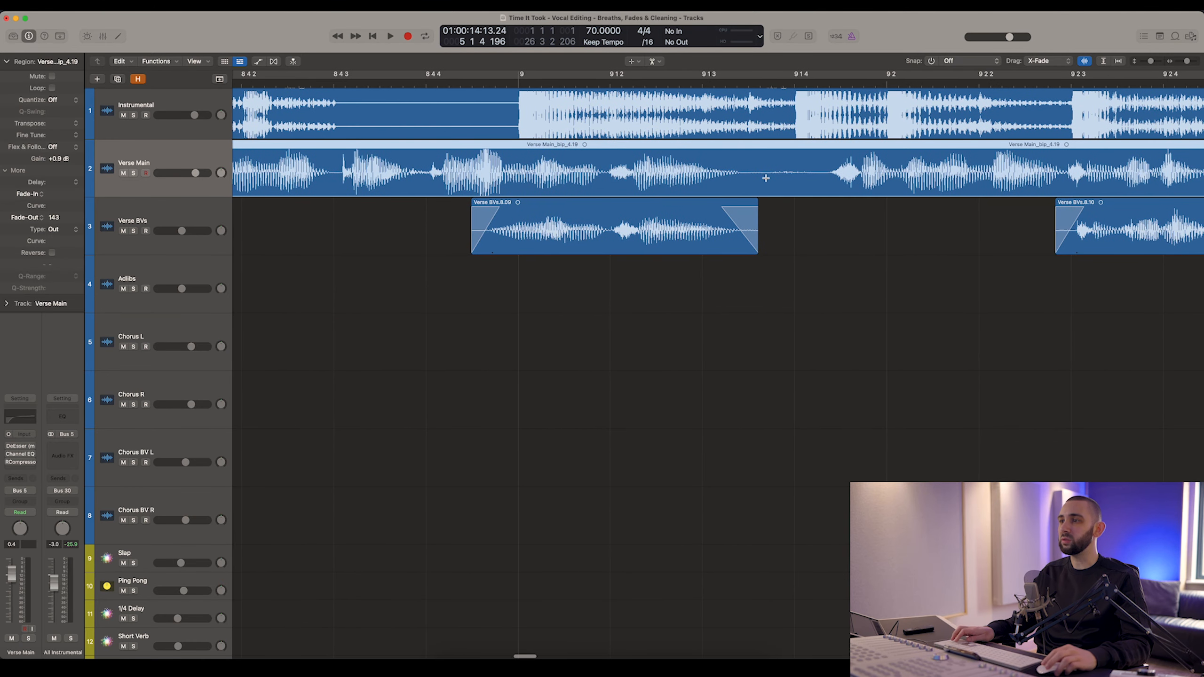
pyautogui.moveTo(747, 177); pyautogui.dragTo(818, 183)
pyautogui.click(808, 184)
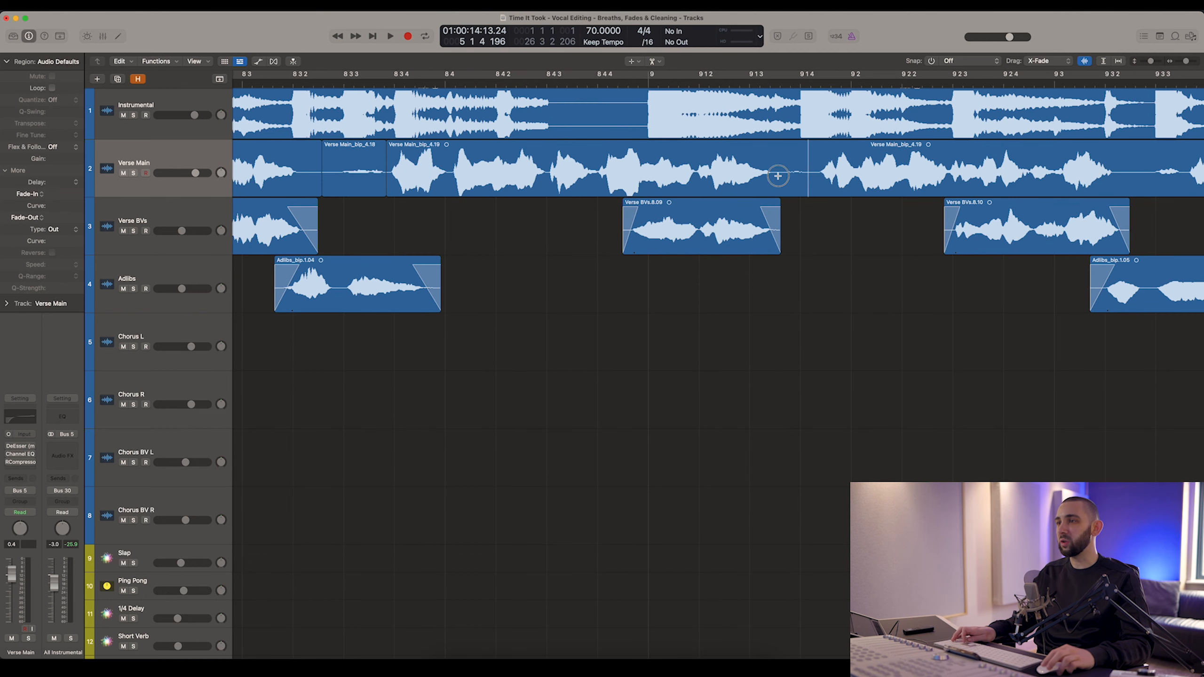
pyautogui.moveTo(779, 176); pyautogui.dragTo(818, 179)
pyautogui.press('t')
pyautogui.press('t')
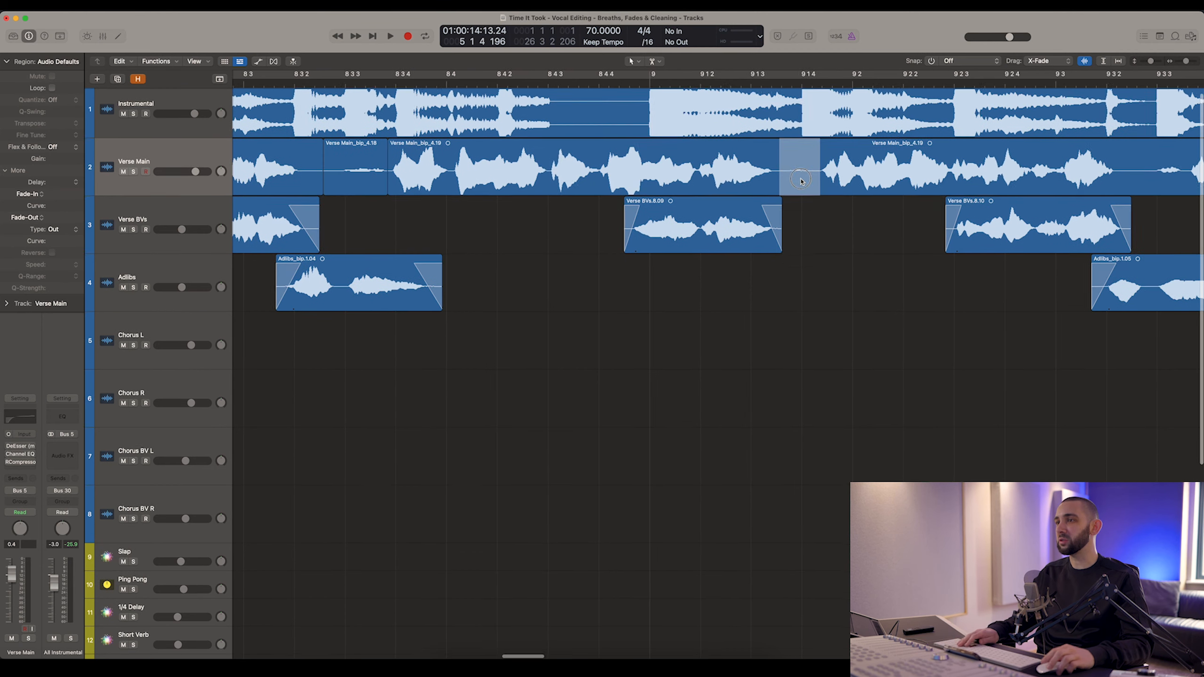
pyautogui.click(804, 180)
# Marquee-select the breath around 9 3 3 in Verse Main and separate it into its own region.
pyautogui.scroll(4, 939, 181)
pyautogui.hscroll(5, 940, 181)
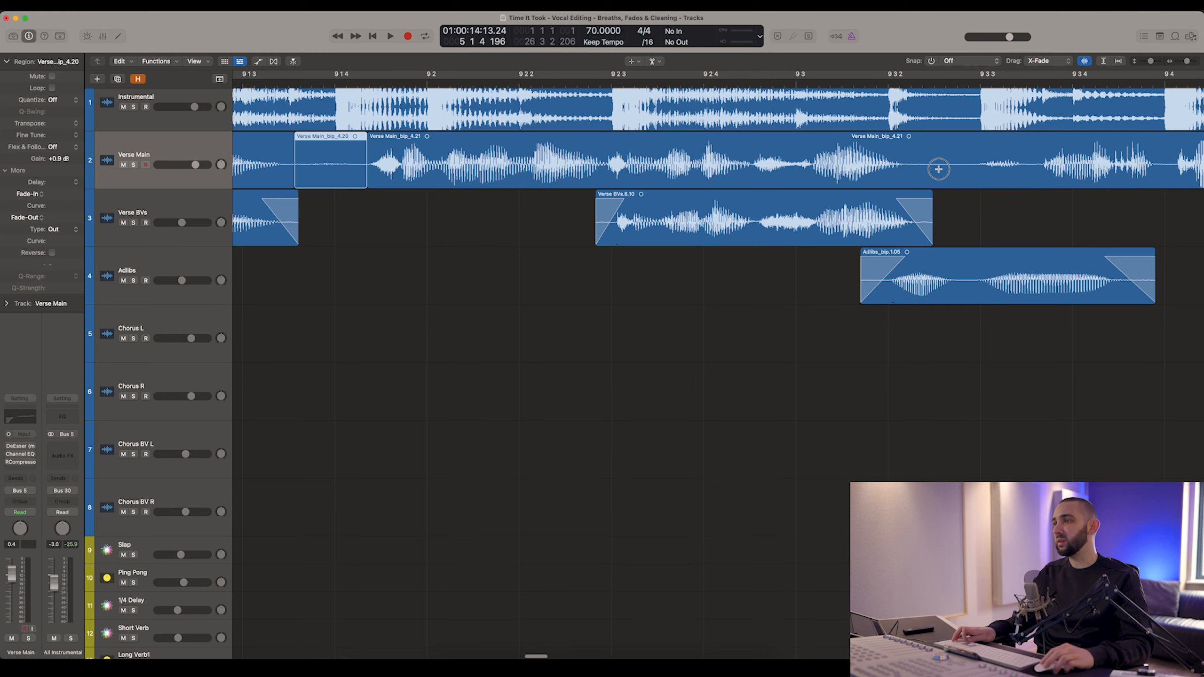
pyautogui.moveTo(939, 169); pyautogui.dragTo(1038, 180)
pyautogui.press('t')
pyautogui.press('t')
pyautogui.click(992, 177)
# Marquee-select the breath shortly before bar 11 in Verse Main and split it off as its own region.
pyautogui.hscroll(15, 859, 181)
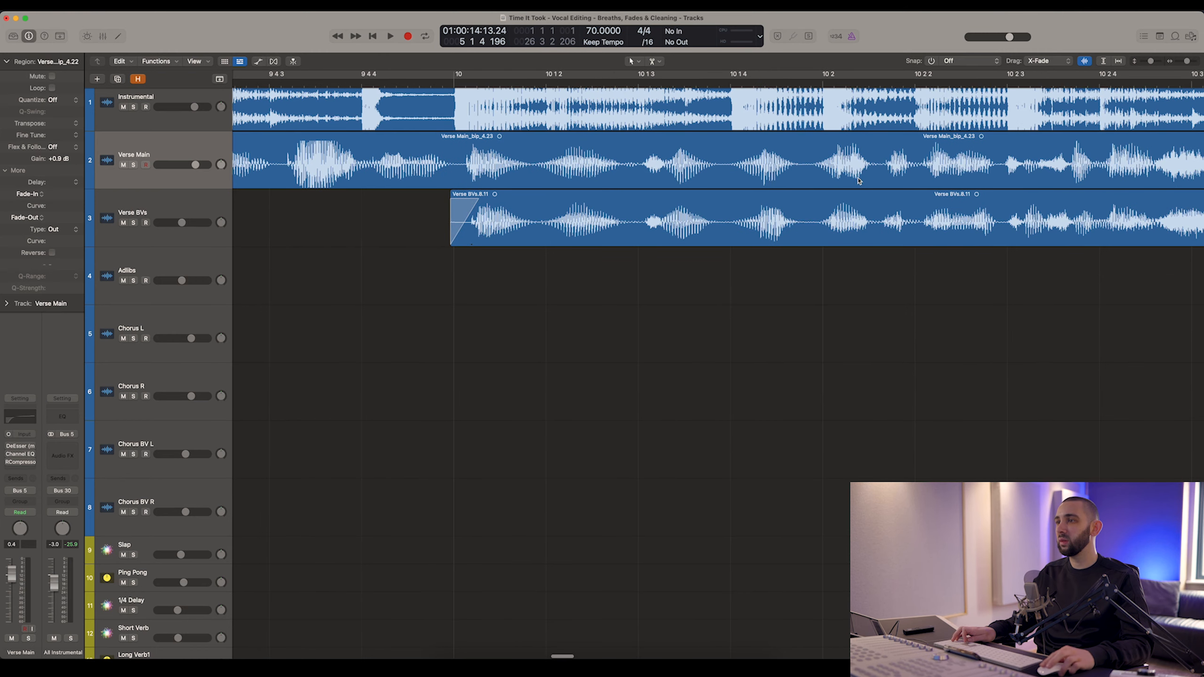
pyautogui.hscroll(15, 860, 181)
pyautogui.press('t')
pyautogui.press('r')
pyautogui.moveTo(726, 178); pyautogui.dragTo(931, 176)
pyautogui.press('t')
pyautogui.press('t')
pyautogui.click(816, 179)
# Marquee-select the short breath just after the start of bar 11 in Verse Main and split it off as its own region.
pyautogui.hscroll(15, 790, 176)
pyautogui.press('t')
pyautogui.press('t')
pyautogui.click(908, 178)
# Marquee-select the gap between phrases around bar 13 in Verse Main and split it off as its own region.
pyautogui.hscroll(15, 834, 180)
pyautogui.hscroll(15, 835, 181)
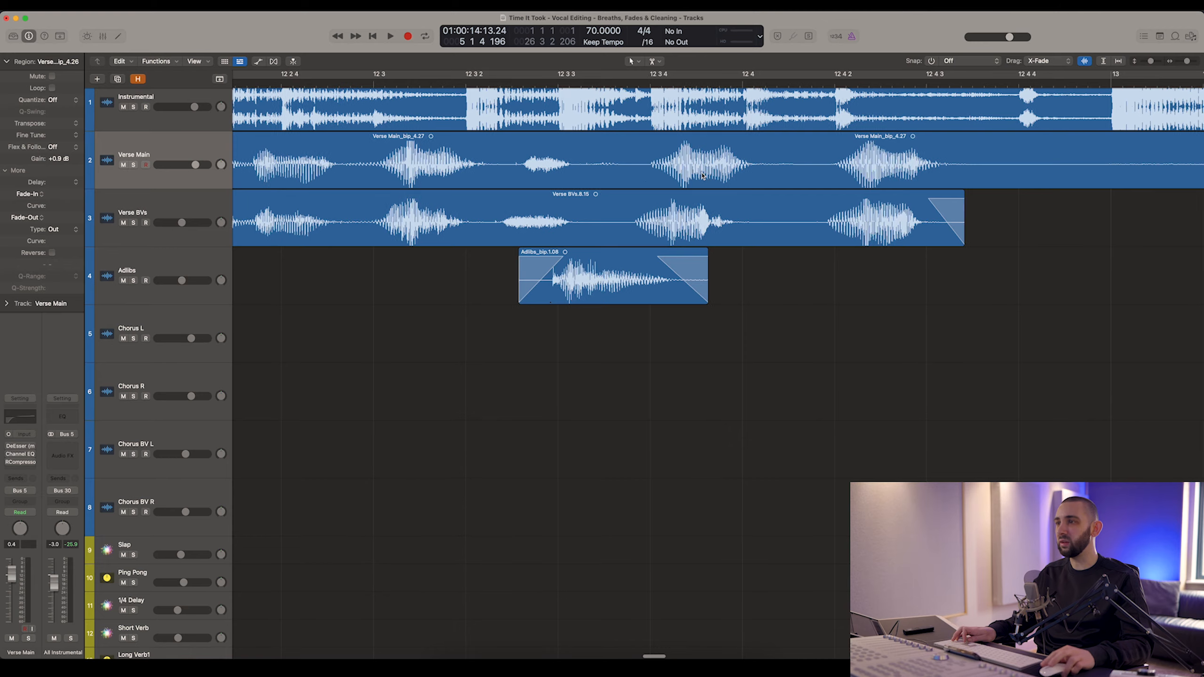
pyautogui.hscroll(5, 654, 179)
pyautogui.press('t')
pyautogui.press('r')
pyautogui.moveTo(610, 174); pyautogui.dragTo(876, 178)
pyautogui.click(835, 174)
# Examine the separated breath regions on Verse Main between bars 11 and 14.
pyautogui.hscroll(2, 759, 180)
pyautogui.press('super+Left')
pyautogui.press('super+Left')
pyautogui.press('super+Left')
pyautogui.press('super+Left')
pyautogui.press('super+Left')
pyautogui.press('super+Left')
pyautogui.press('super+Left')
pyautogui.press('super+Left')
pyautogui.press('super+Left')
pyautogui.press('super+Left')
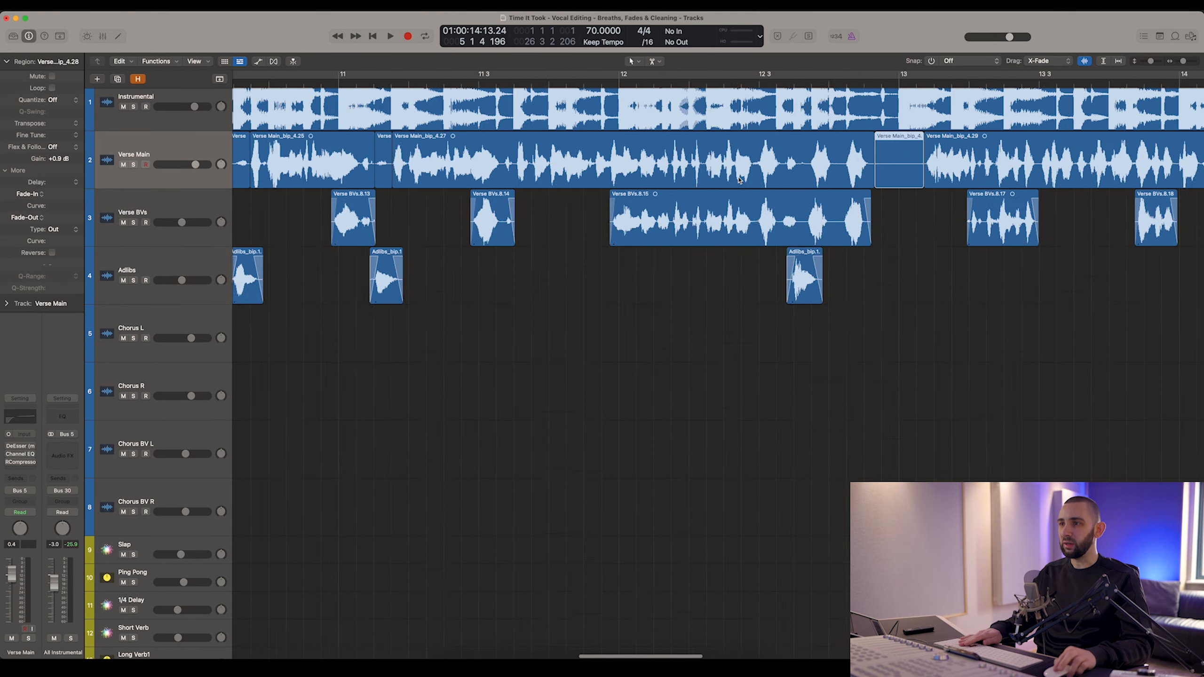
# Select all the separated breath regions on Verse Main through the gap at bar 13 and turn off waveform zoom.
pyautogui.moveTo(354, 157); pyautogui.dragTo(855, 165)
pyautogui.press('super+Right')
pyautogui.press('super+Right')
pyautogui.press('super+Right')
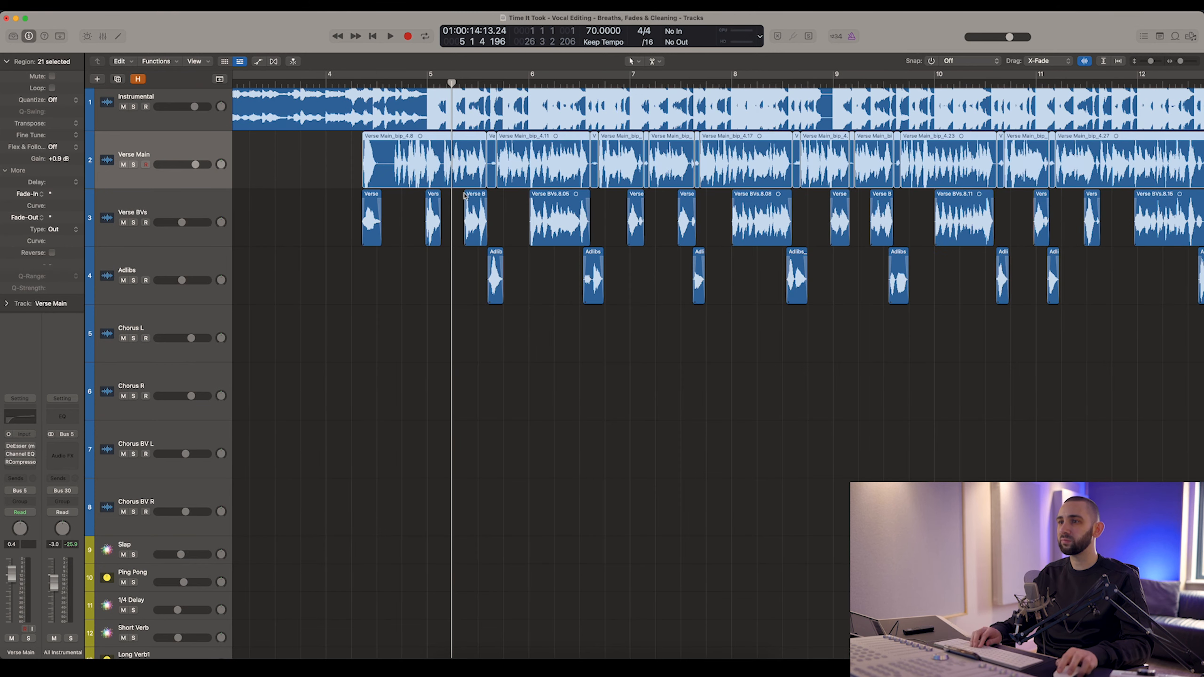
pyautogui.click(492, 171)
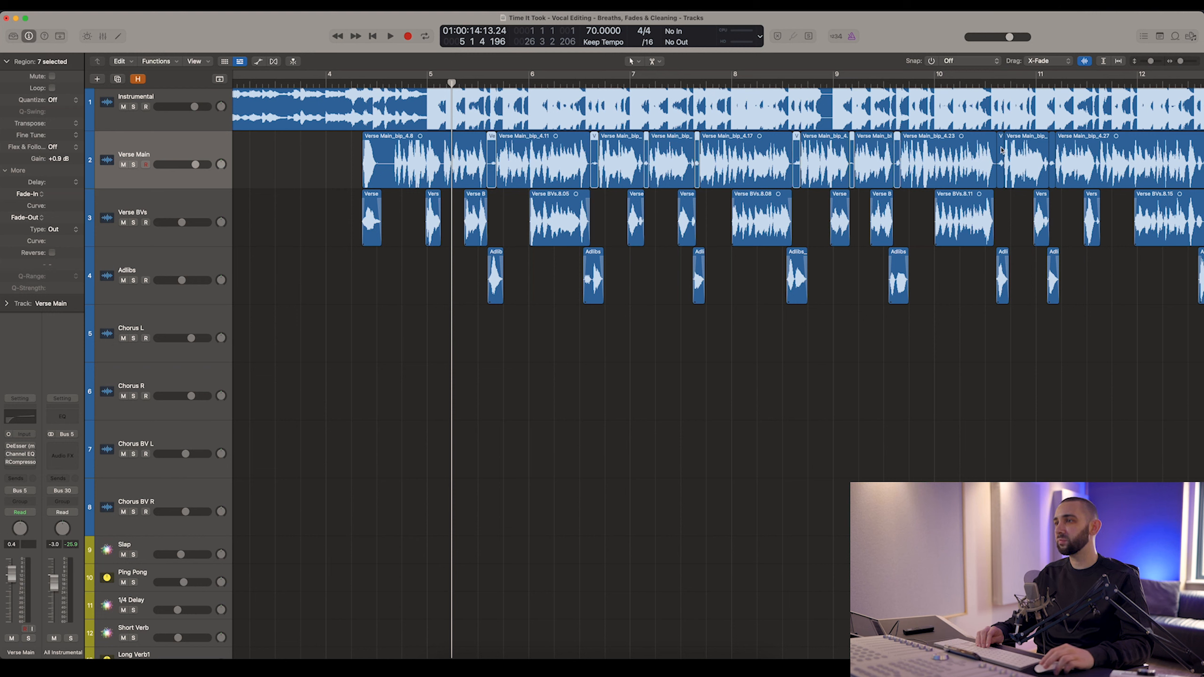
pyautogui.hscroll(3, 1050, 149)
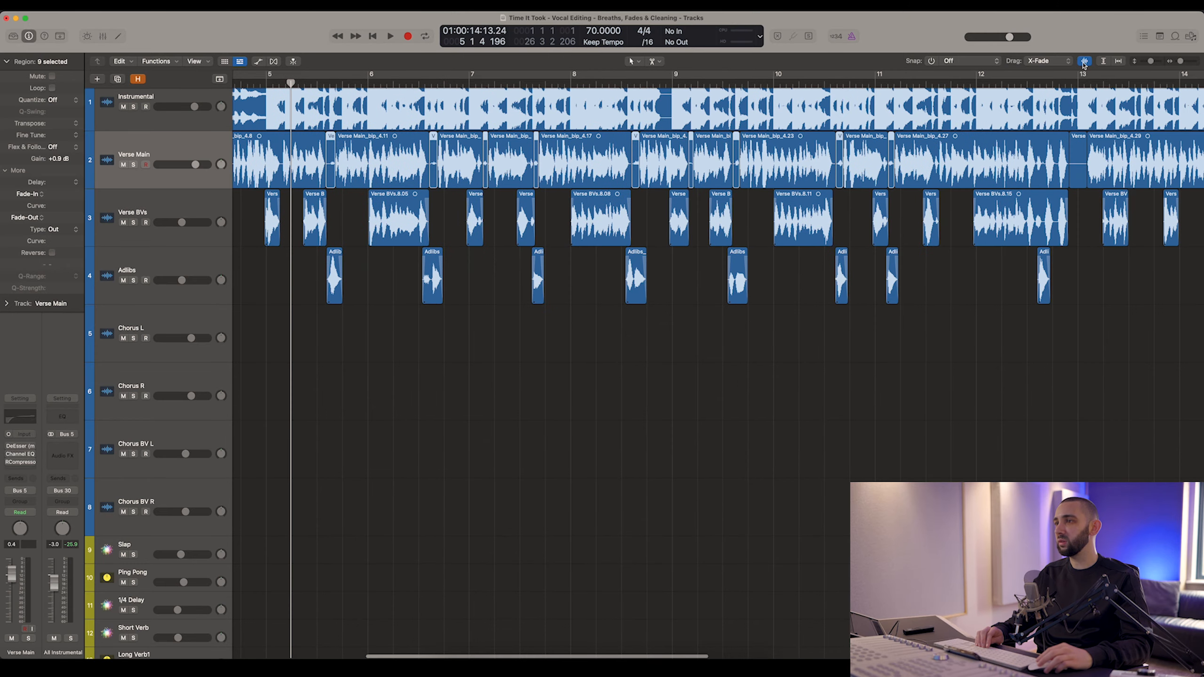
pyautogui.click(1084, 62)
pyautogui.keyDown('shift'); pyautogui.click(1079, 154); pyautogui.keyUp('shift')
pyautogui.hscroll(-4, 359, 154)
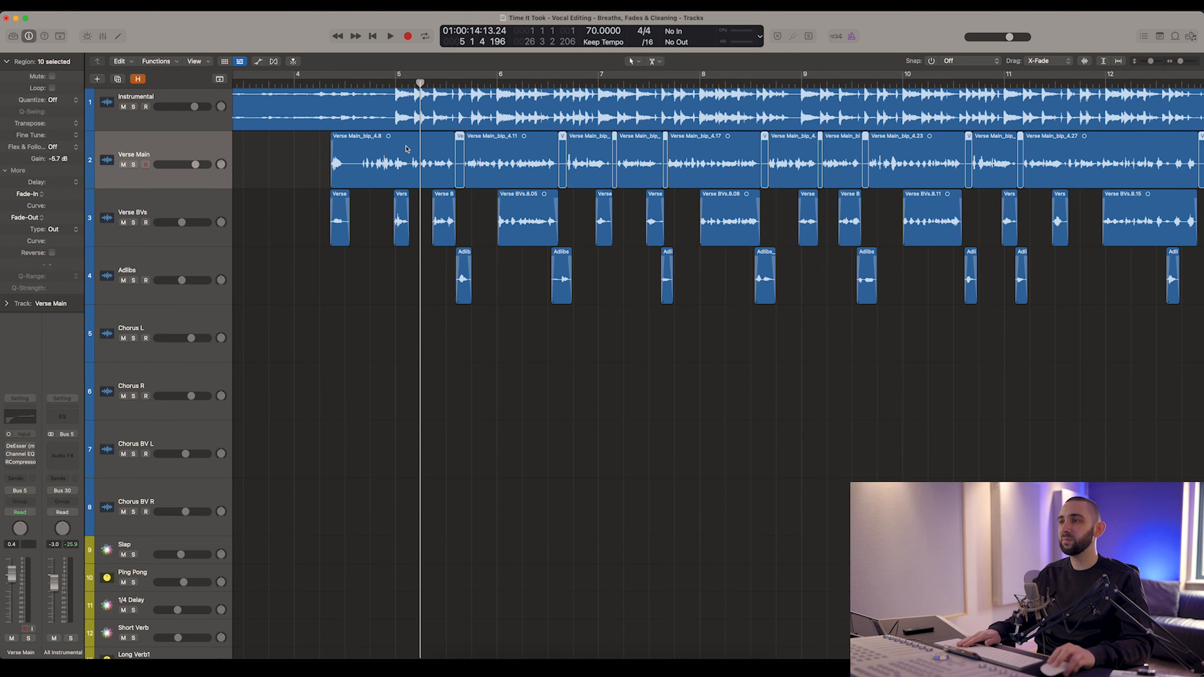
# Solo the Verse Main track while keeping its breath regions selected.
pyautogui.hotkey('ctrl', 's')
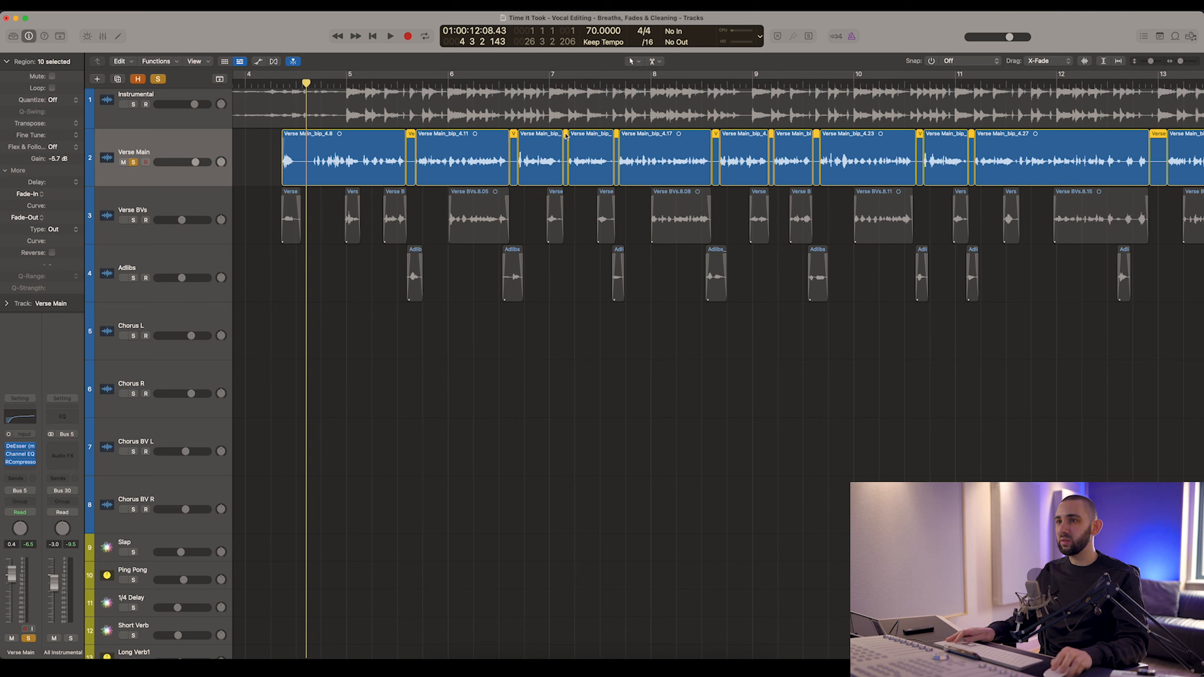
pyautogui.press('super+Right')
pyautogui.press('super+Right')
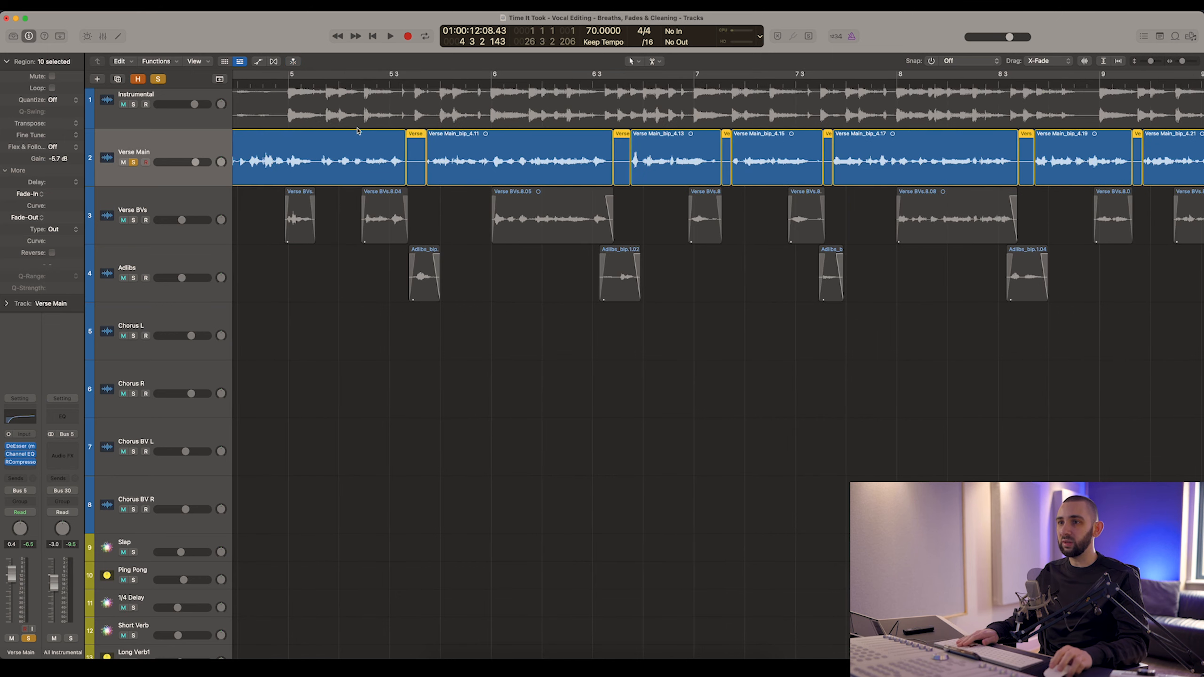
pyautogui.hscroll(-3, 376, 131)
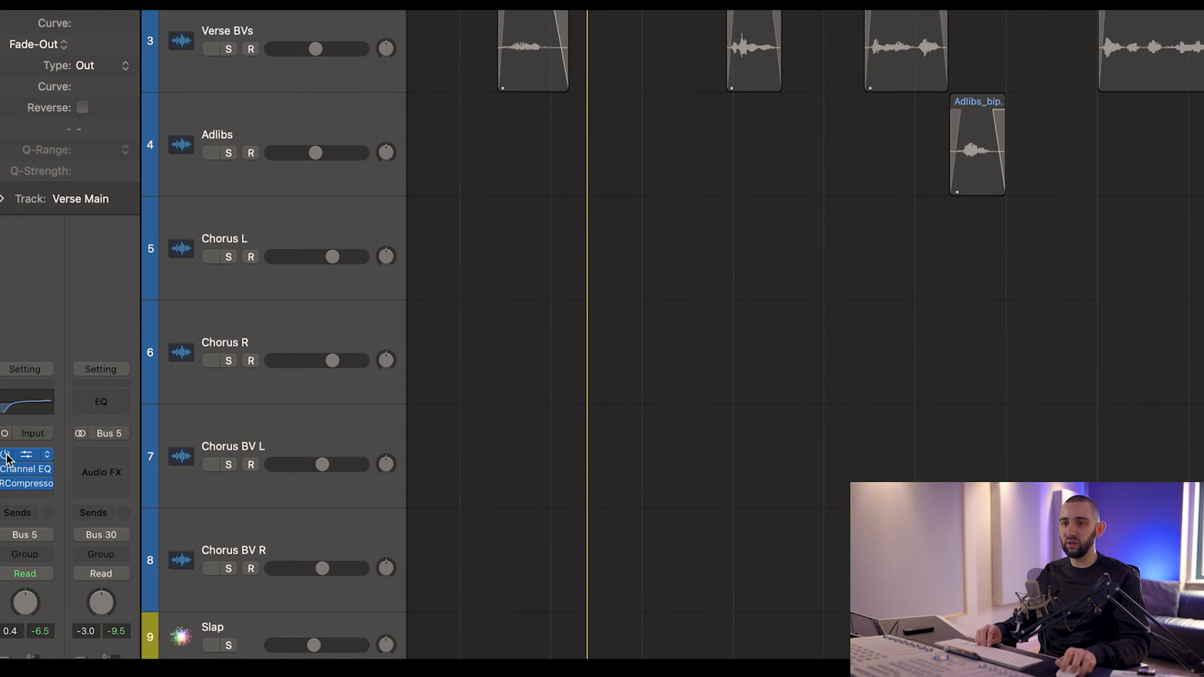
# Open Verse Main's RCompressor, watch its metering while playing the soloed vocal from the verse start, and close the plug-in.
pyautogui.click(21, 487)
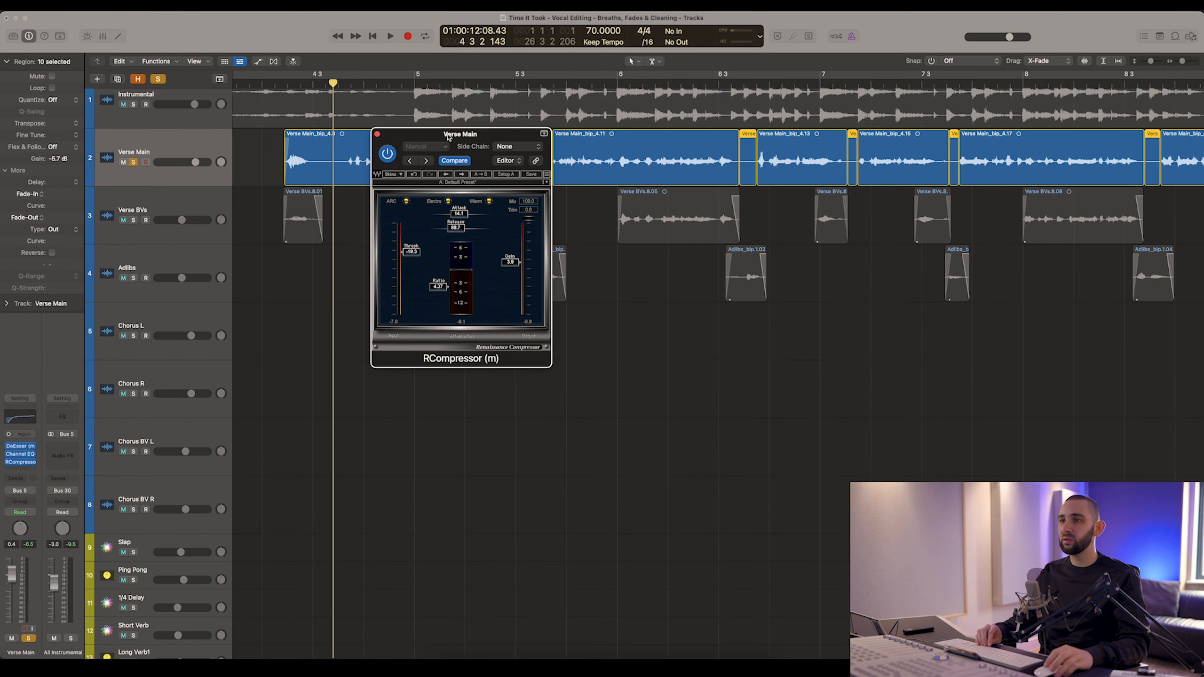
pyautogui.moveTo(447, 137); pyautogui.dragTo(453, 237)
pyautogui.hscroll(5, 690, 145)
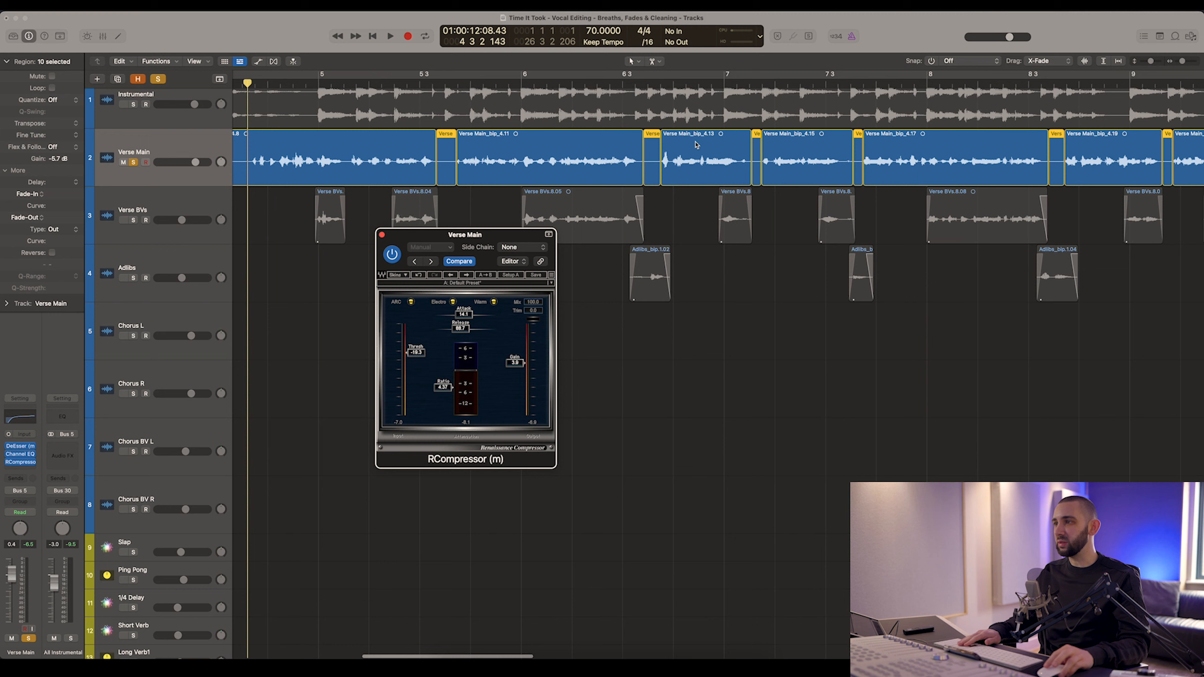
pyautogui.moveTo(480, 235); pyautogui.dragTo(491, 249)
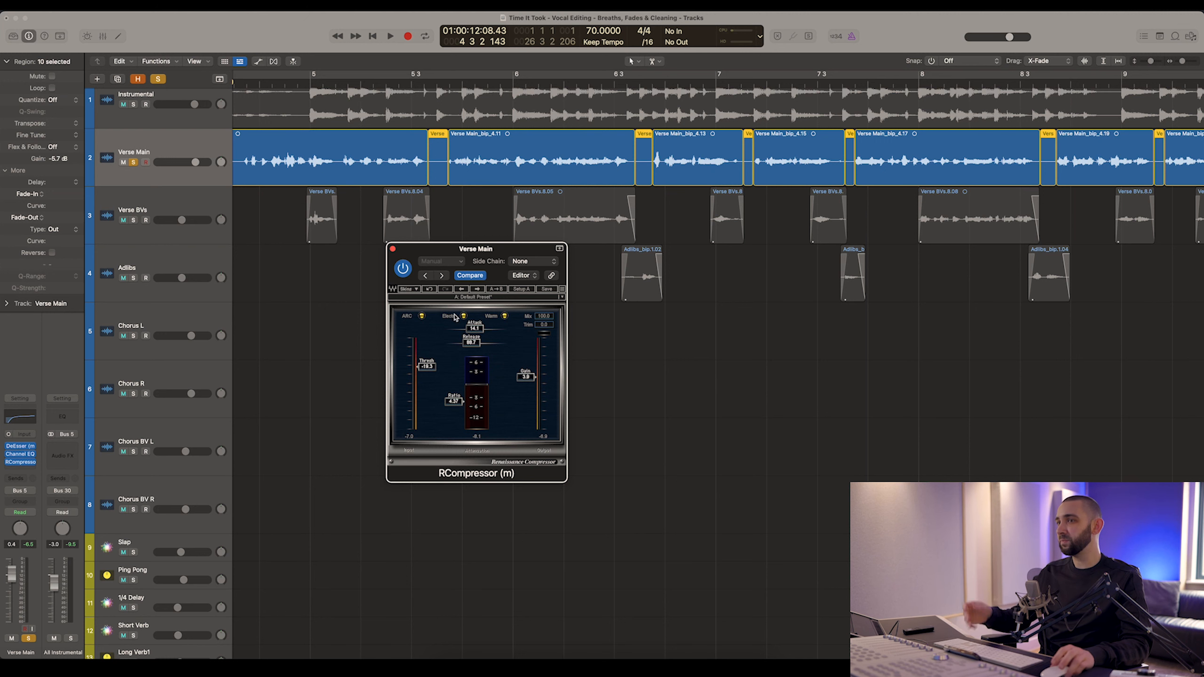
pyautogui.hscroll(-5, 466, 191)
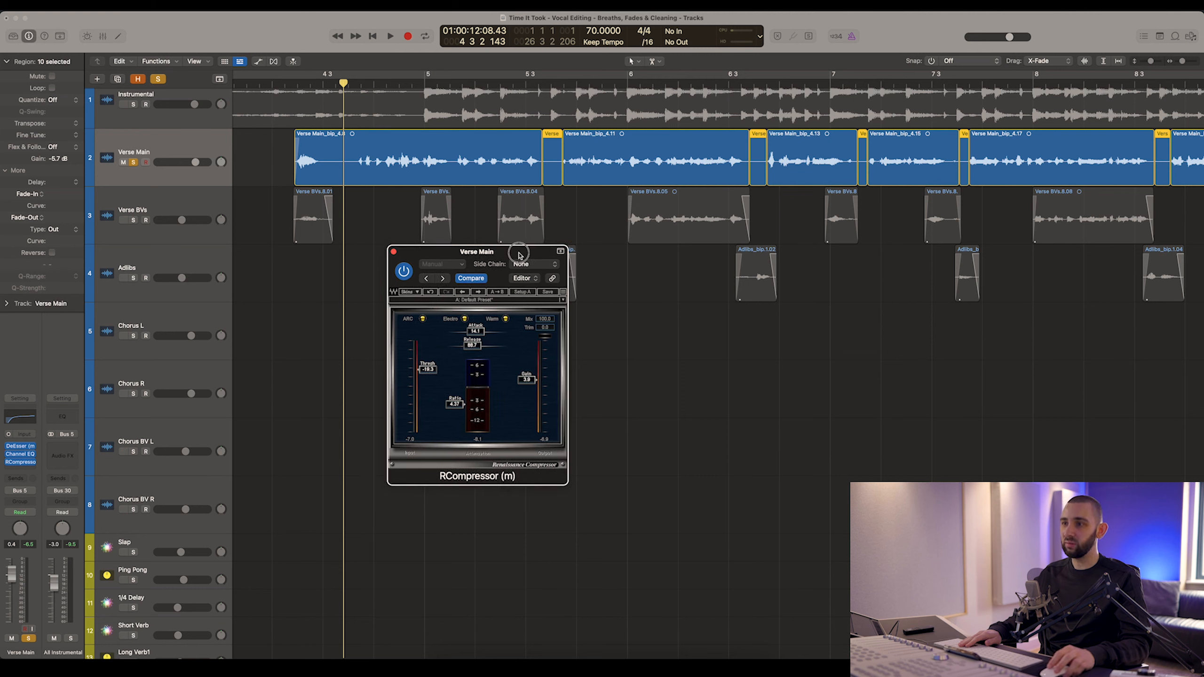
pyautogui.moveTo(540, 248); pyautogui.dragTo(490, 275)
pyautogui.press('space')
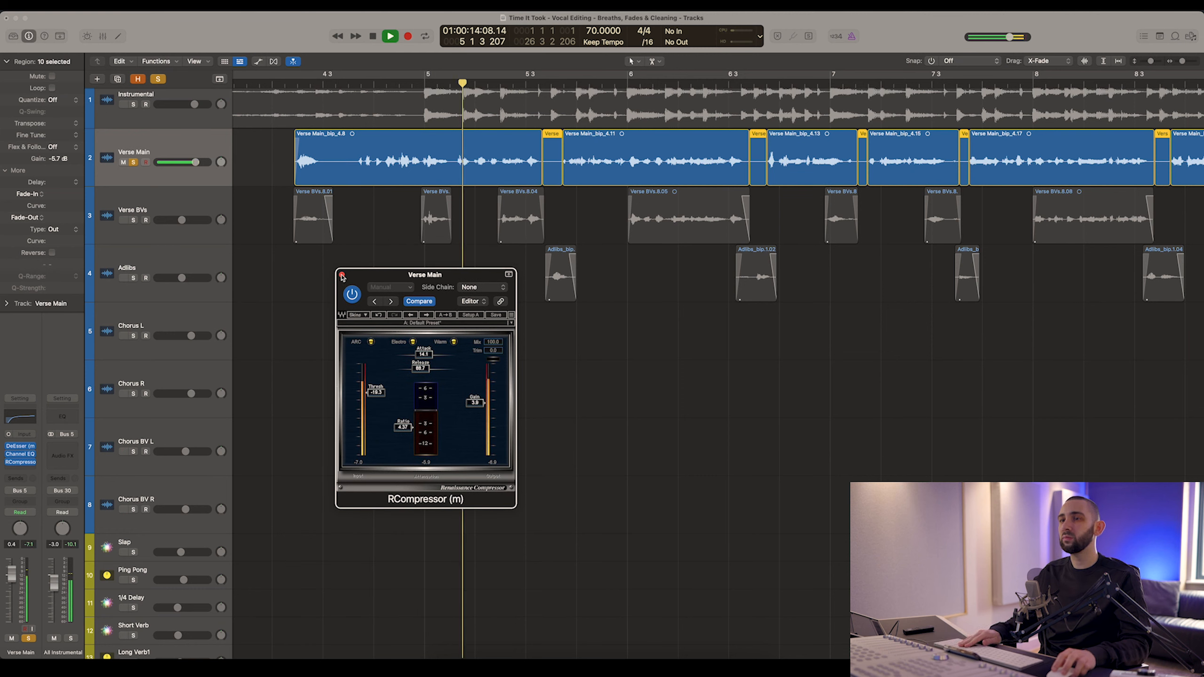
pyautogui.click(342, 274)
# Adjust the selected breath regions' gain to -7.8 dB while auditioning the soloed verse through bar 8.
pyautogui.hscroll(2, 530, 182)
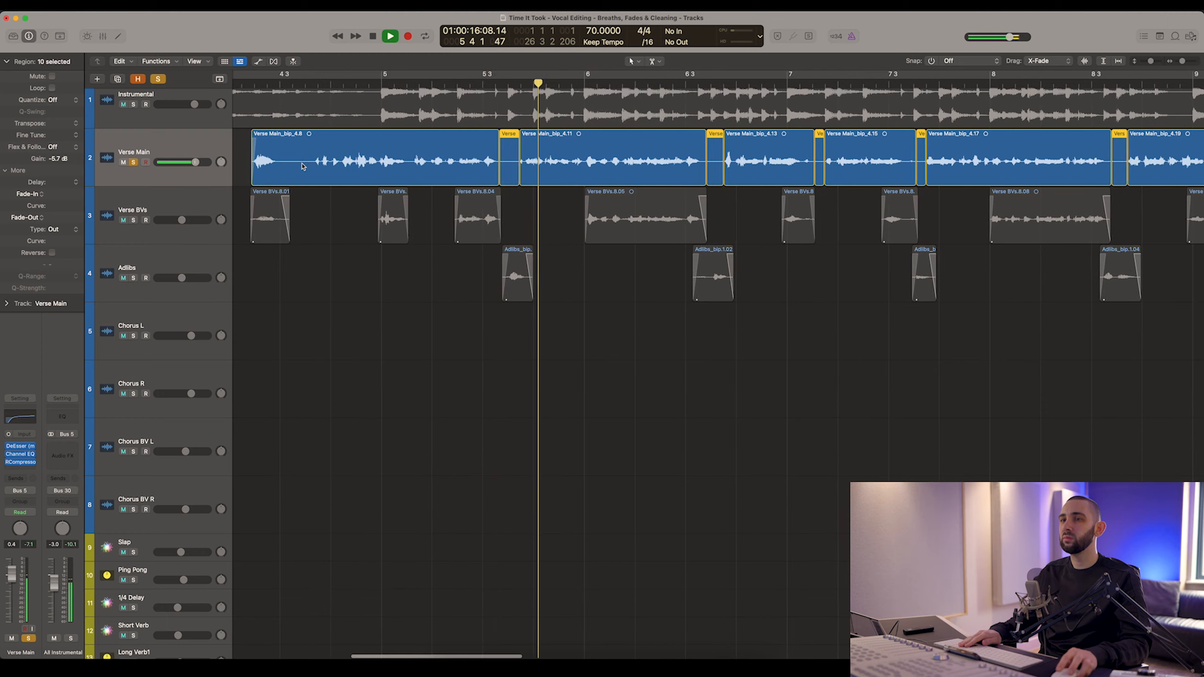
pyautogui.moveTo(65, 158); pyautogui.dragTo(65, 157)
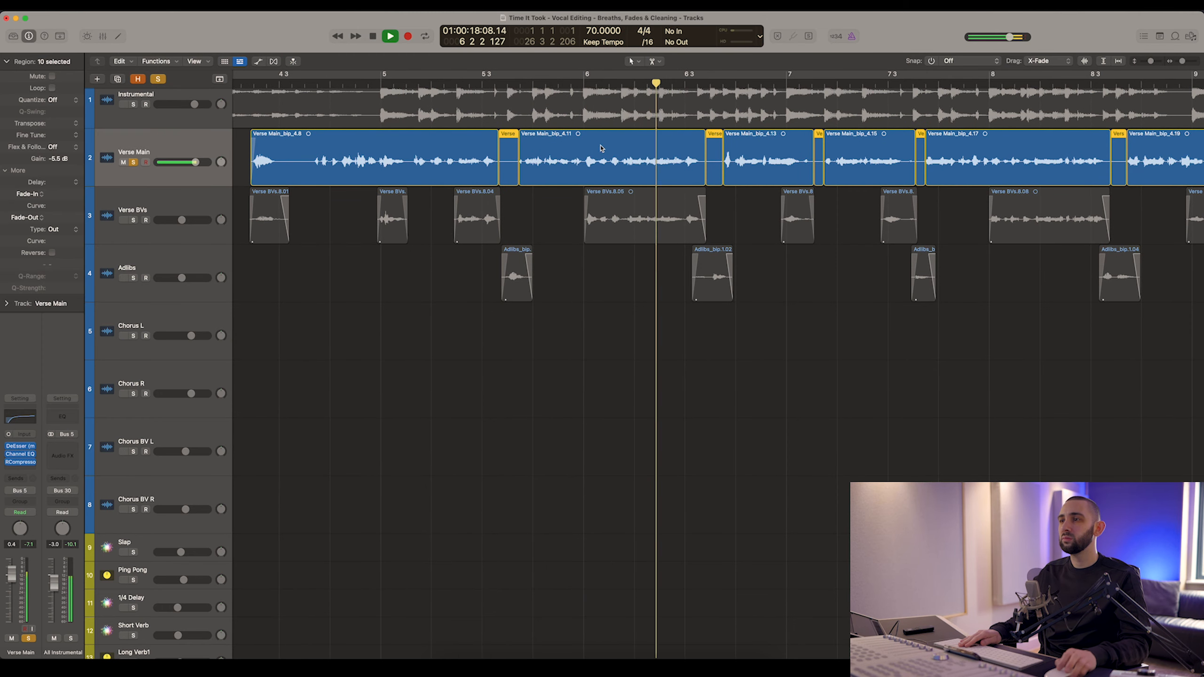
pyautogui.hscroll(3, 592, 149)
pyautogui.hscroll(3, 592, 149)
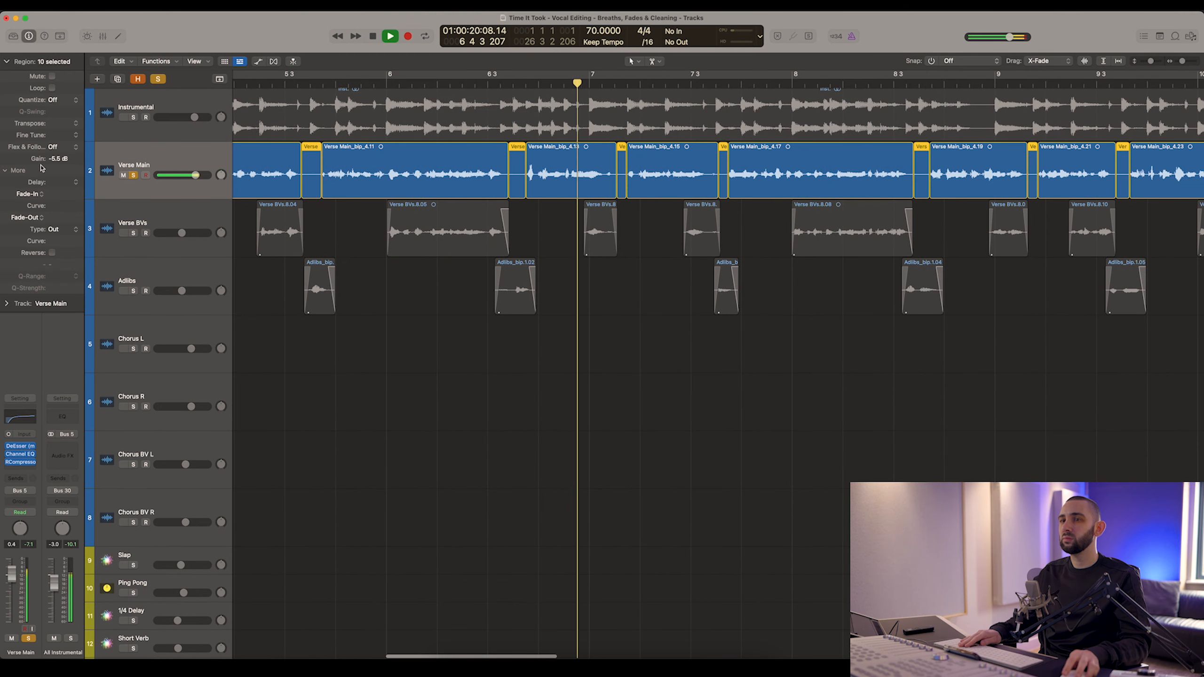
pyautogui.moveTo(63, 158); pyautogui.dragTo(63, 164)
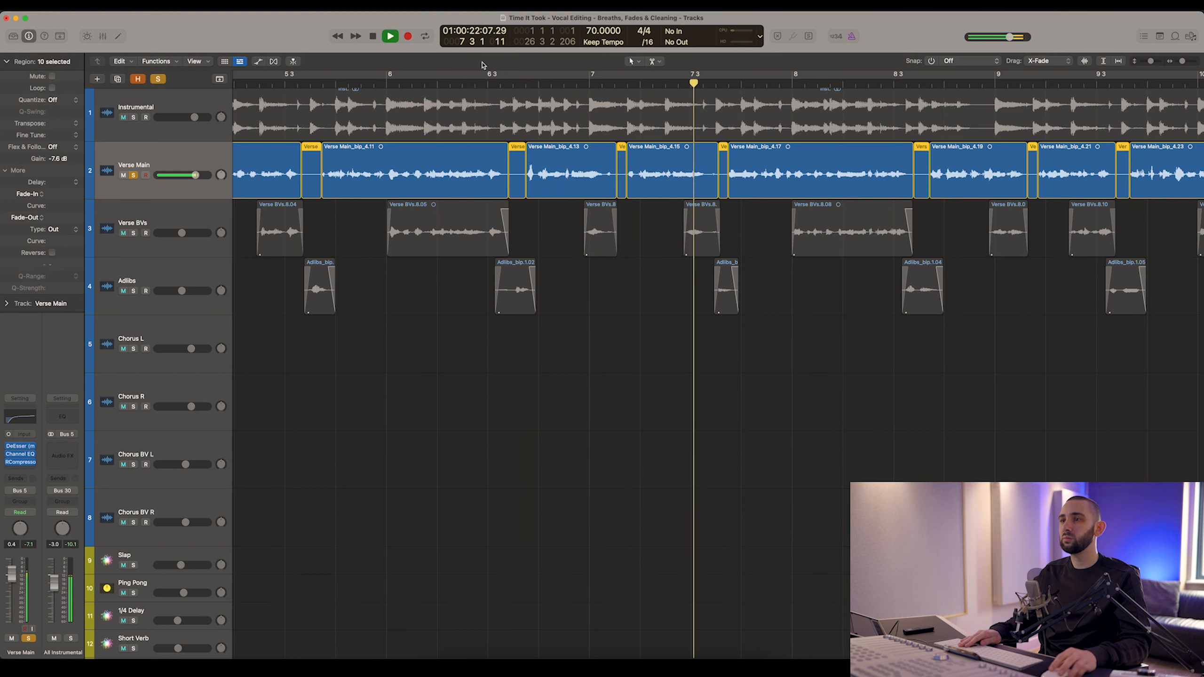
pyautogui.press(',')
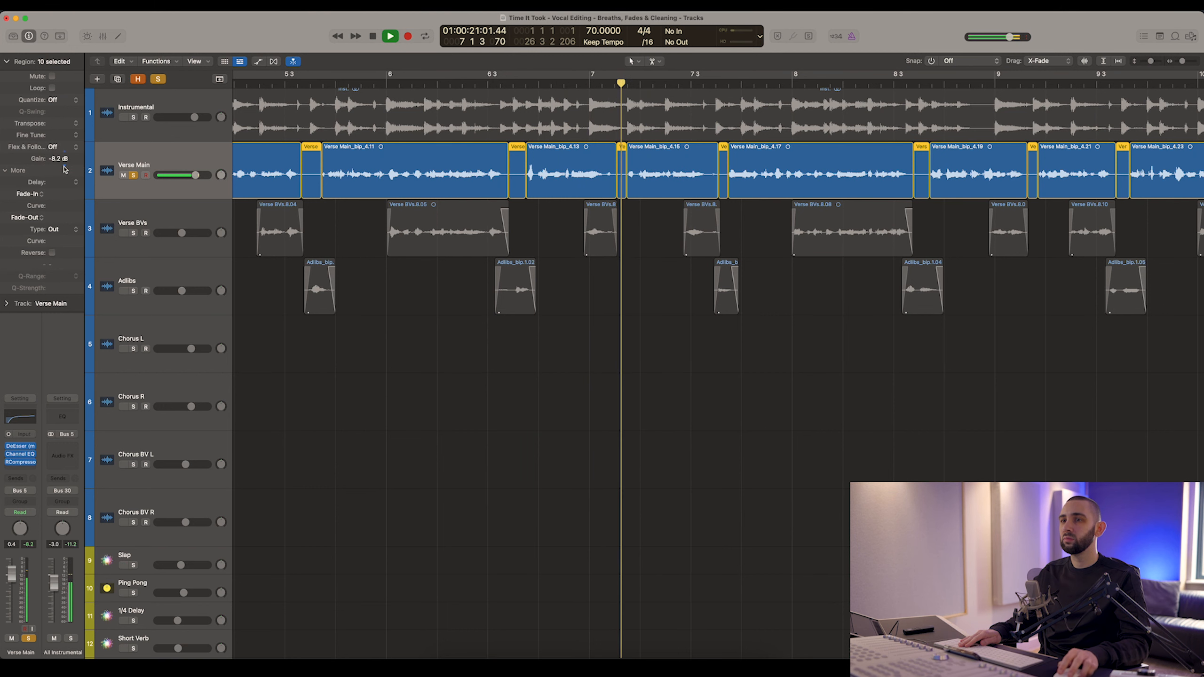
pyautogui.moveTo(64, 158); pyautogui.dragTo(66, 160)
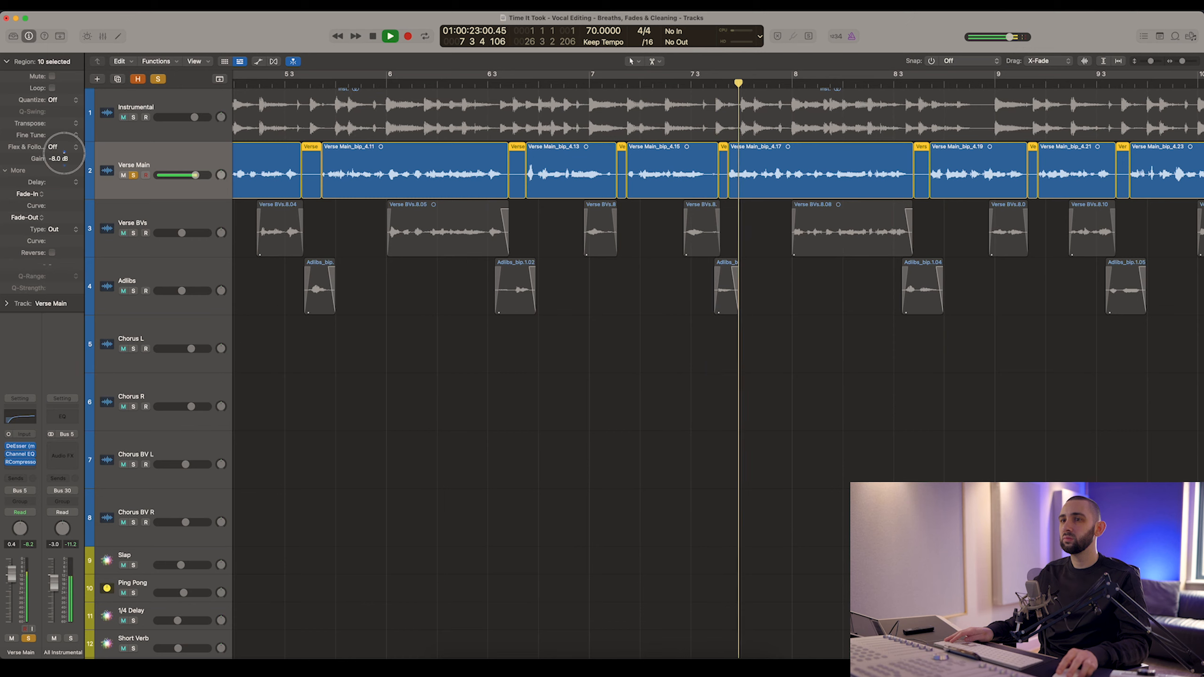
pyautogui.hscroll(5, 697, 147)
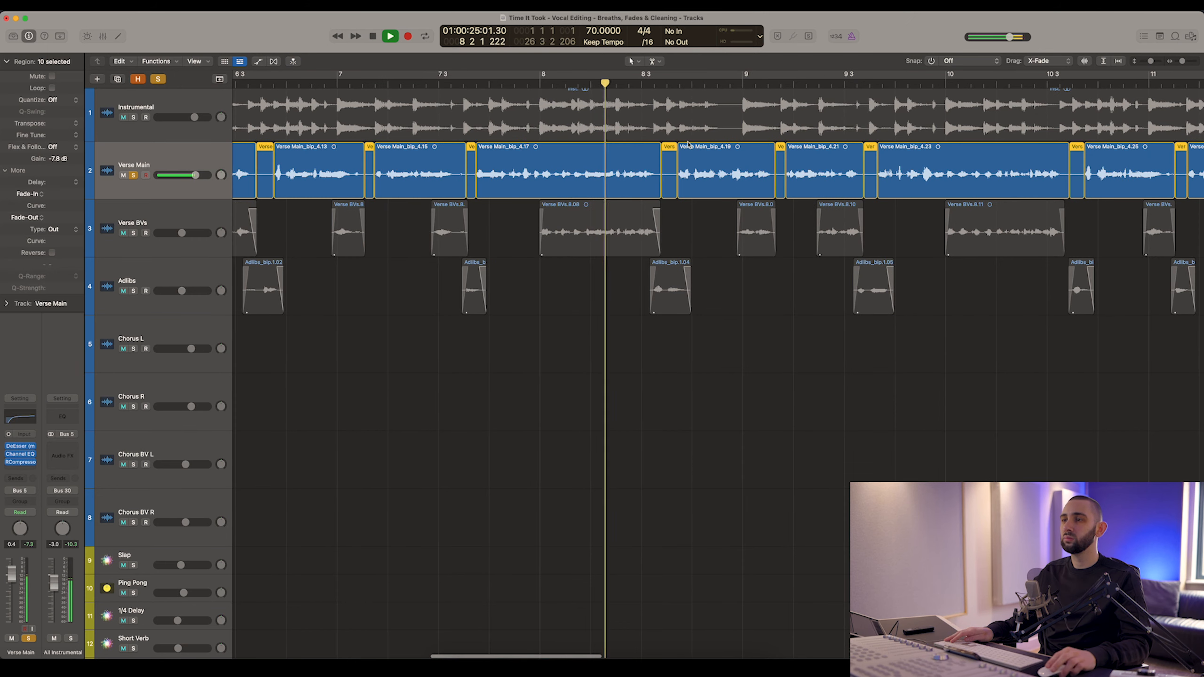
pyautogui.press('space')
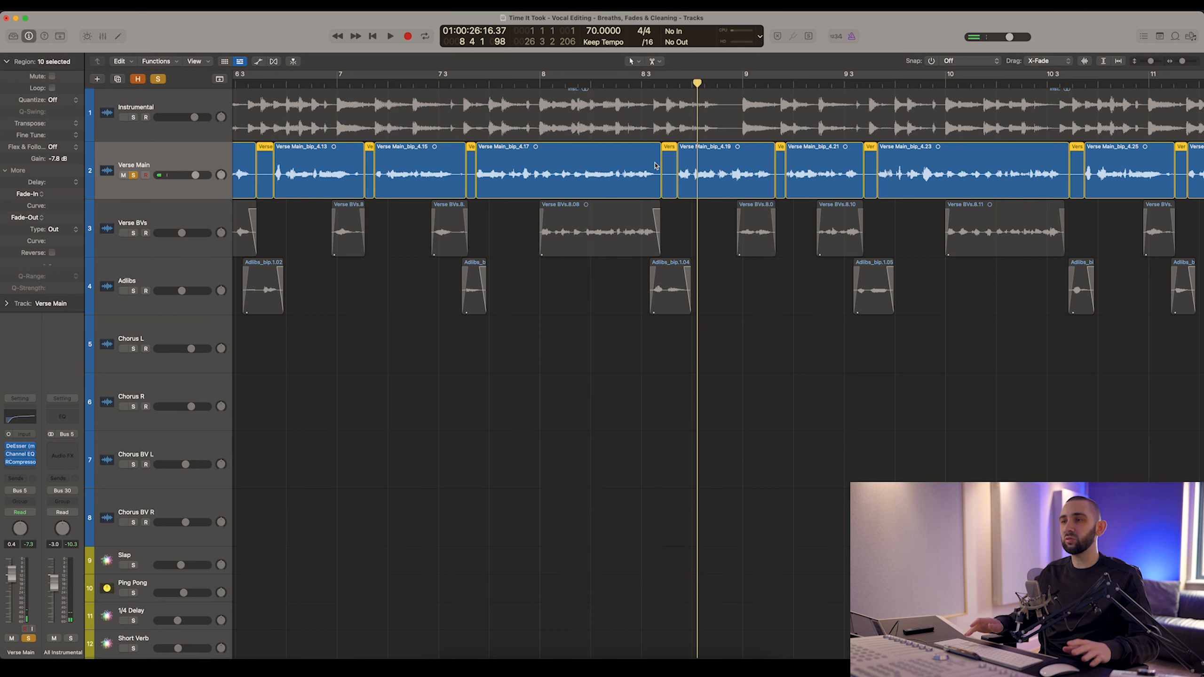
# Reset the selected breath regions' gain to 0 dB and play the verse from bar 6 to hear the unreduced breaths.
pyautogui.hscroll(-1, 652, 166)
pyautogui.hscroll(-5, 652, 166)
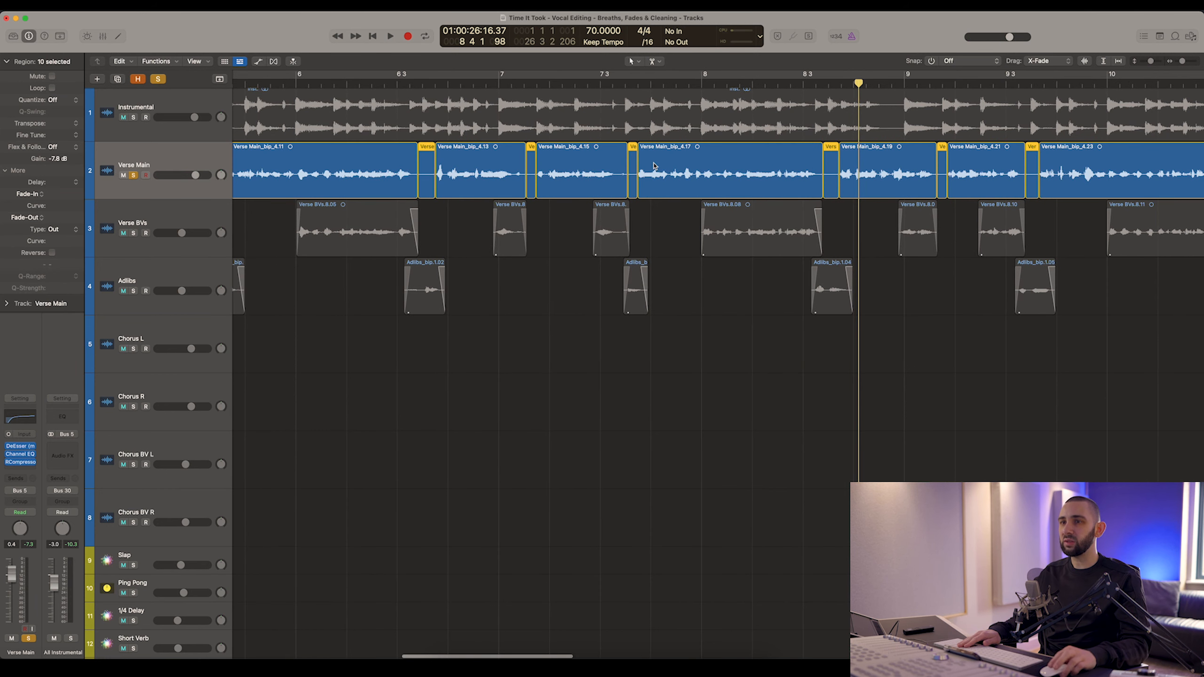
pyautogui.doubleClick(59, 159)
pyautogui.write('0')
pyautogui.press('Return')
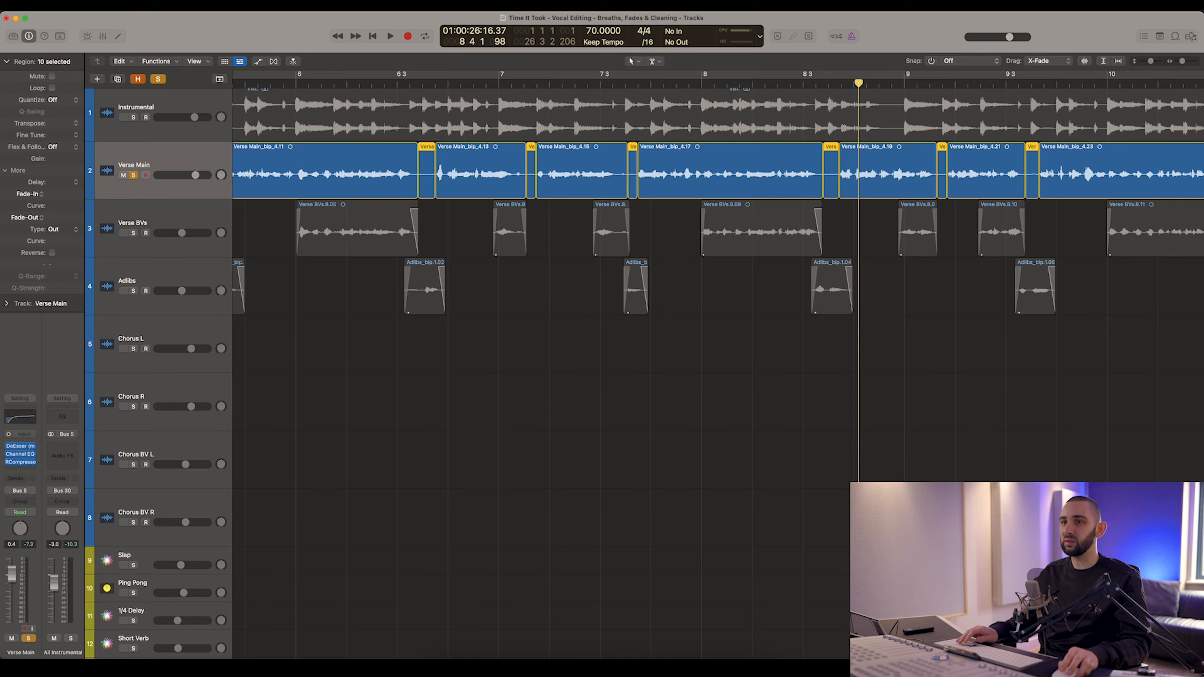
pyautogui.click(388, 85)
pyautogui.press('super+f')
pyautogui.press('space')
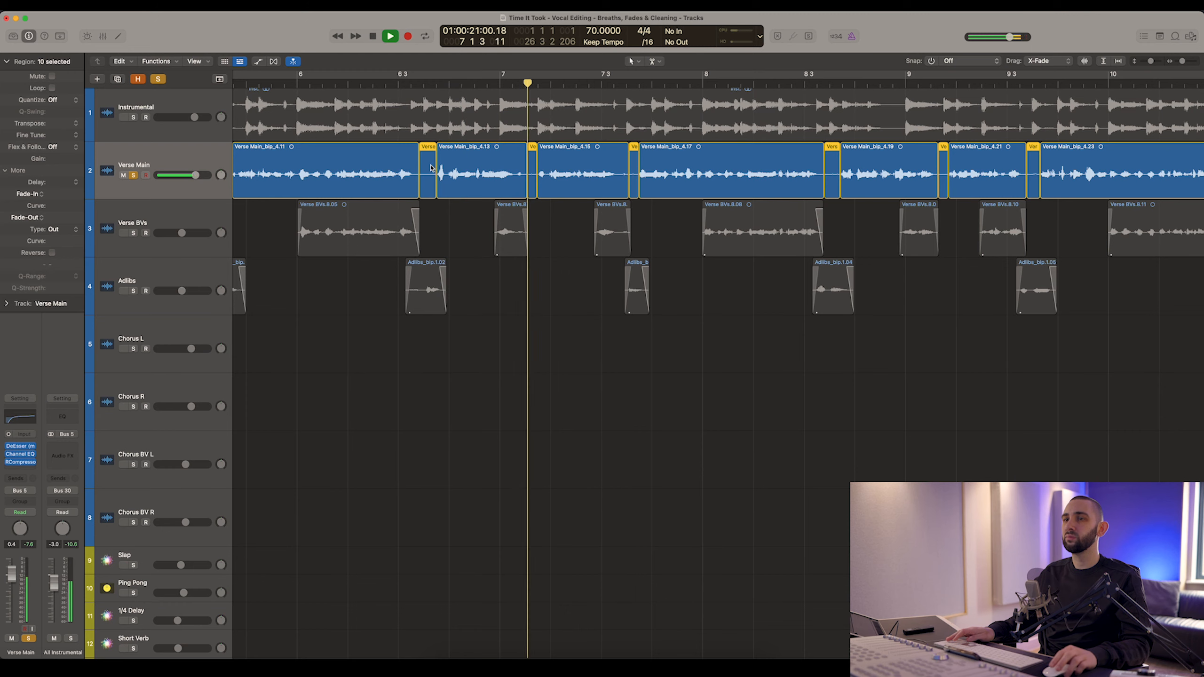
pyautogui.hscroll(3, 420, 168)
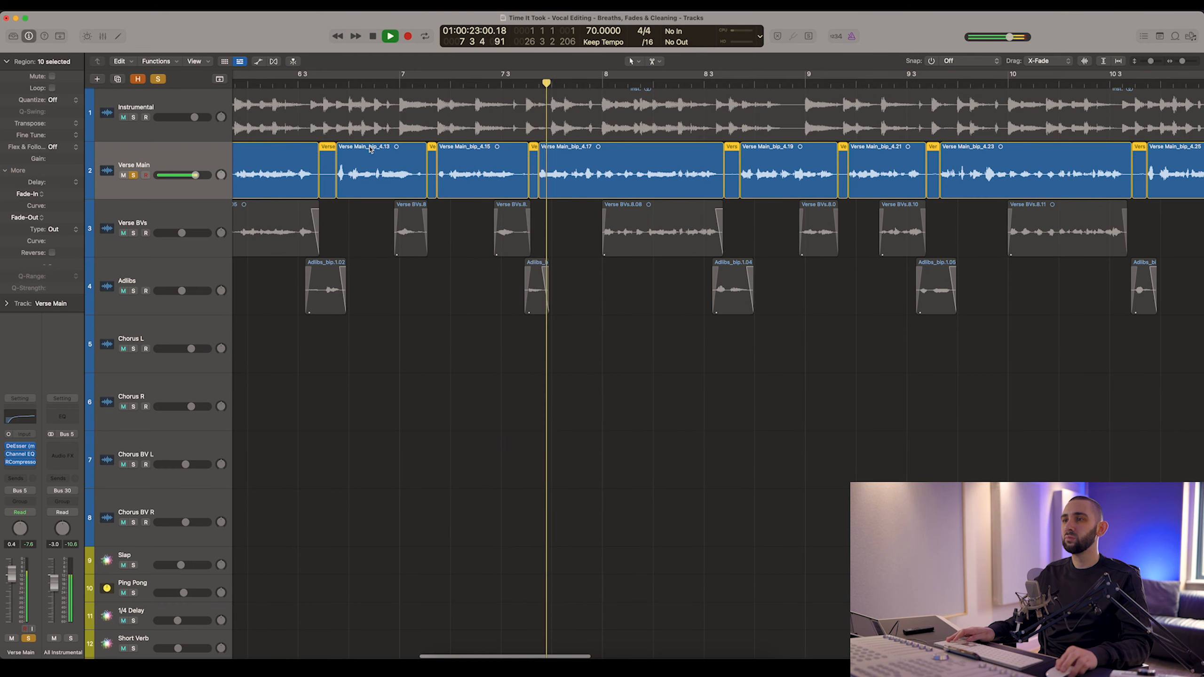
pyautogui.hscroll(3, 370, 150)
pyautogui.hscroll(1, 529, 86)
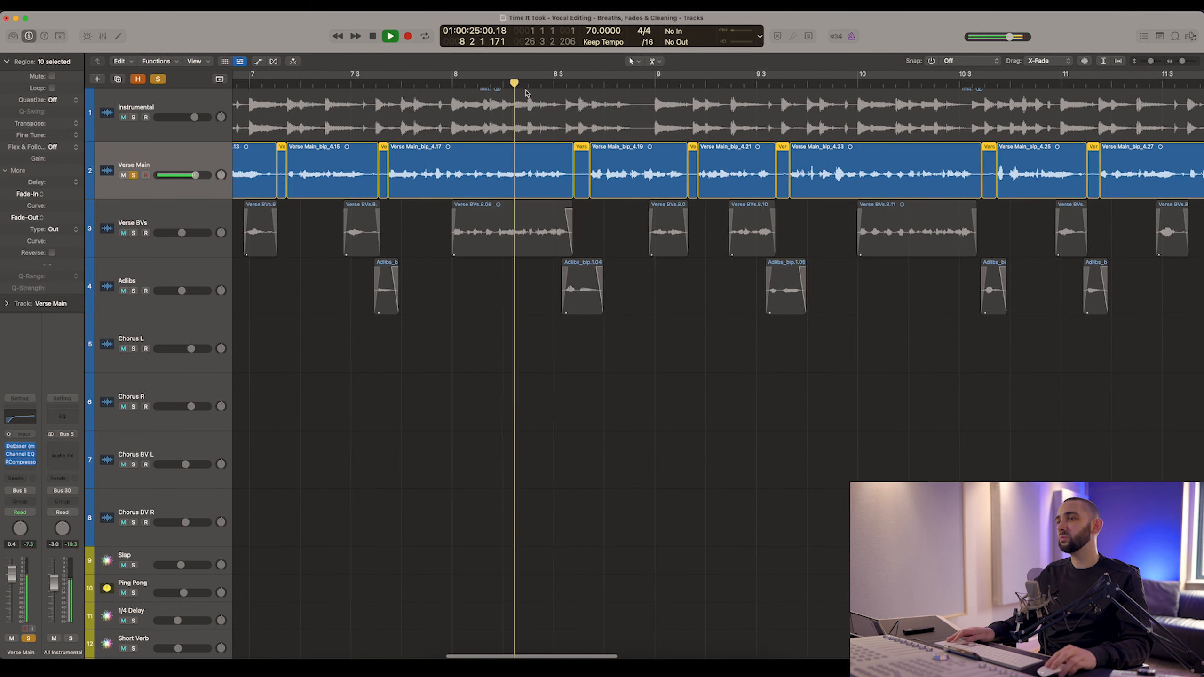
pyautogui.press('space')
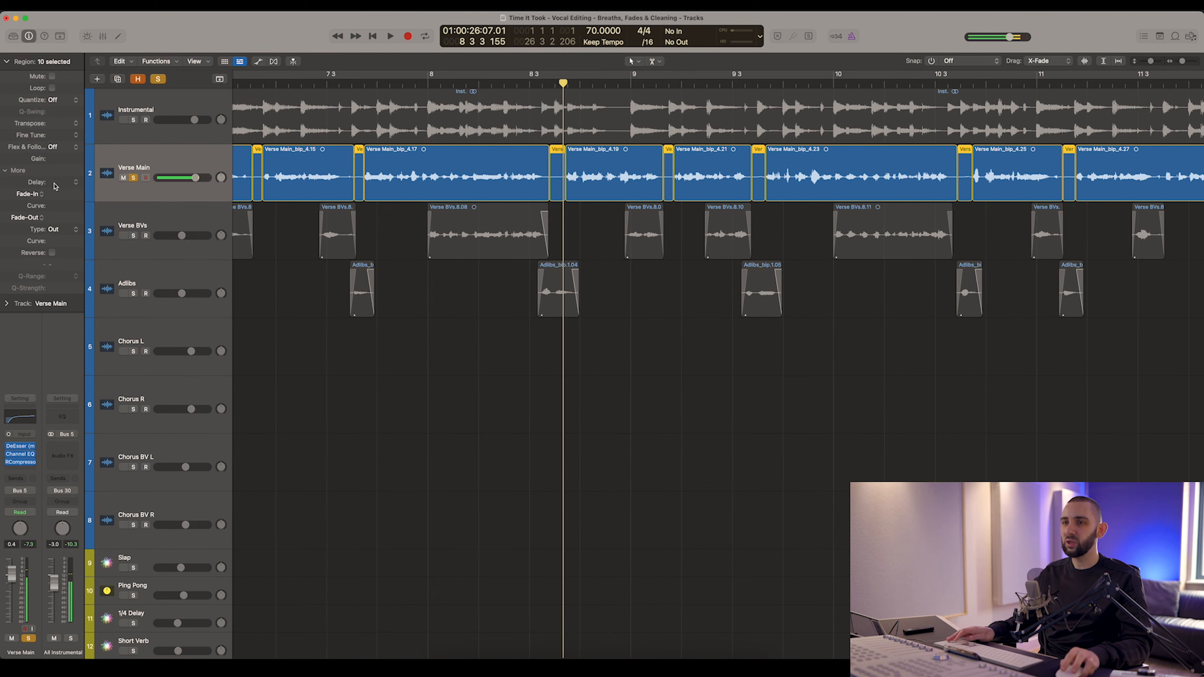
# Set the selected breath regions' gain to -5.9 dB and audition them in the soloed verse around bar 7.
pyautogui.moveTo(65, 159); pyautogui.dragTo(64, 244)
pyautogui.press('space')
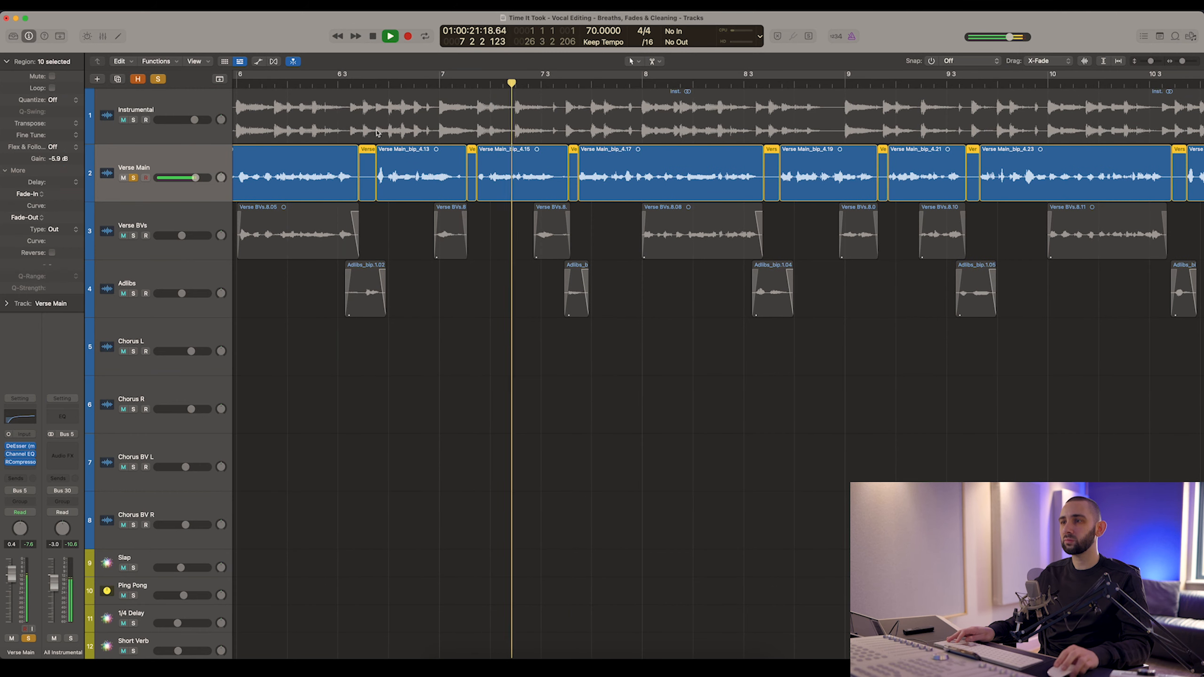
pyautogui.press('space')
# With the drag mode on X-Fade, extend the edges of the selected breath regions to create short crossfades with the neighbouring vocal regions.
pyautogui.press('super+Right')
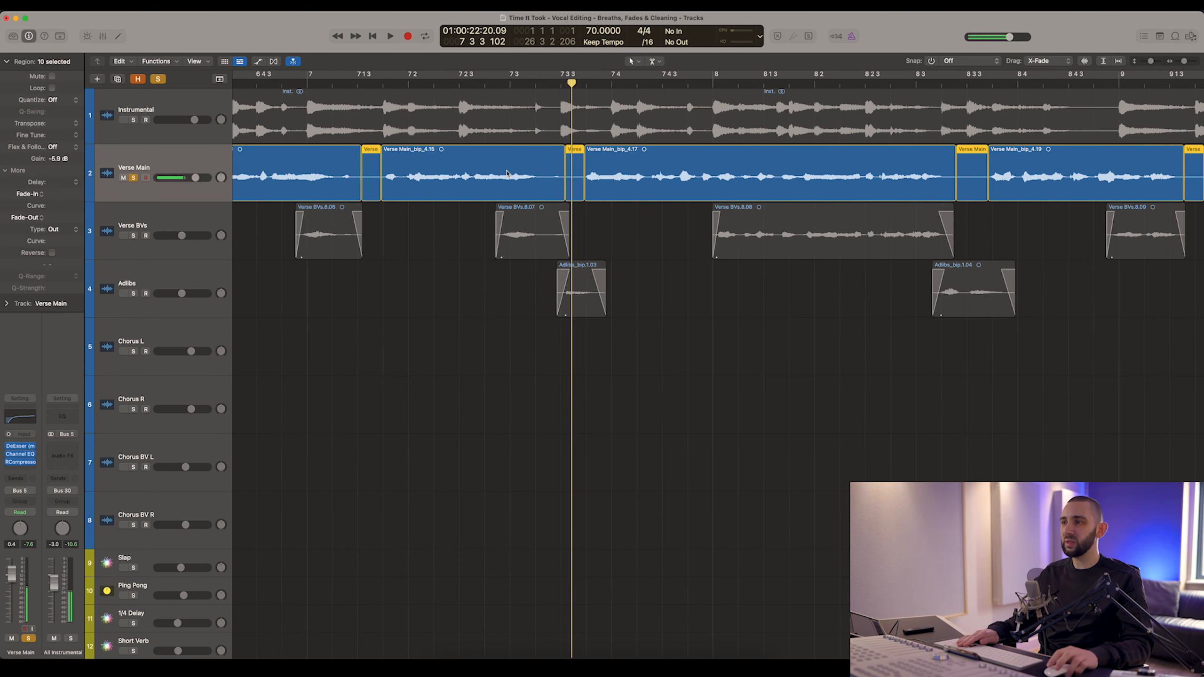
pyautogui.press('super+Right')
pyautogui.press('super+Right')
pyautogui.press('super+Right')
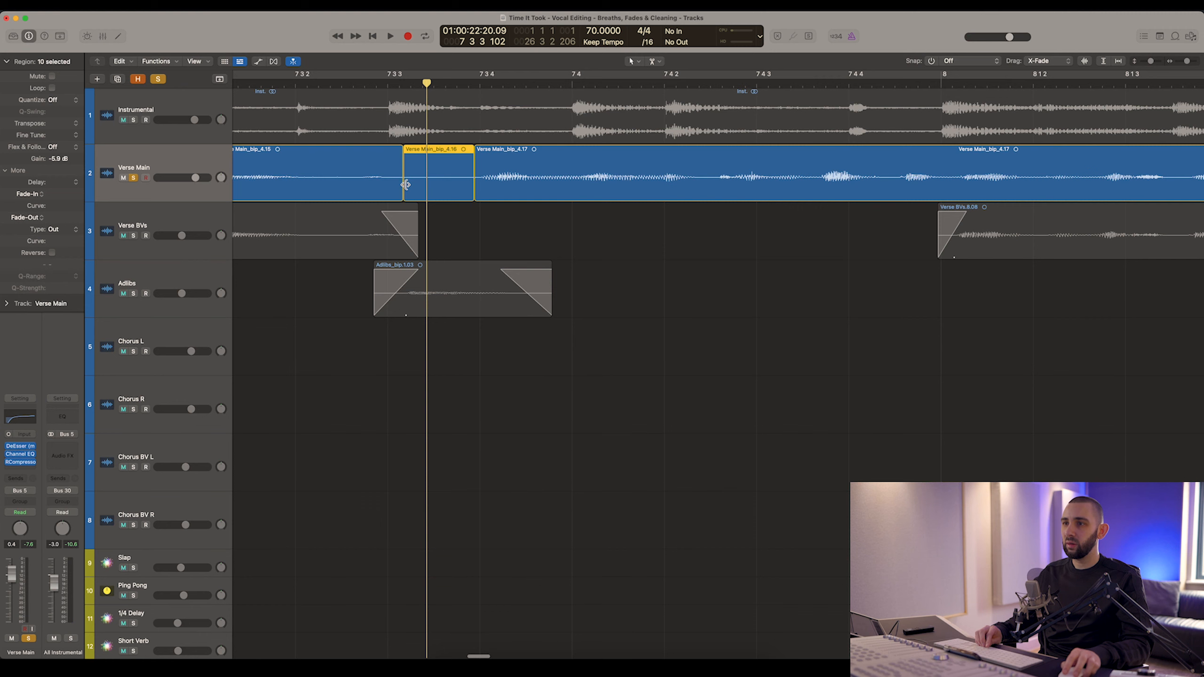
pyautogui.hscroll(-15, 399, 169)
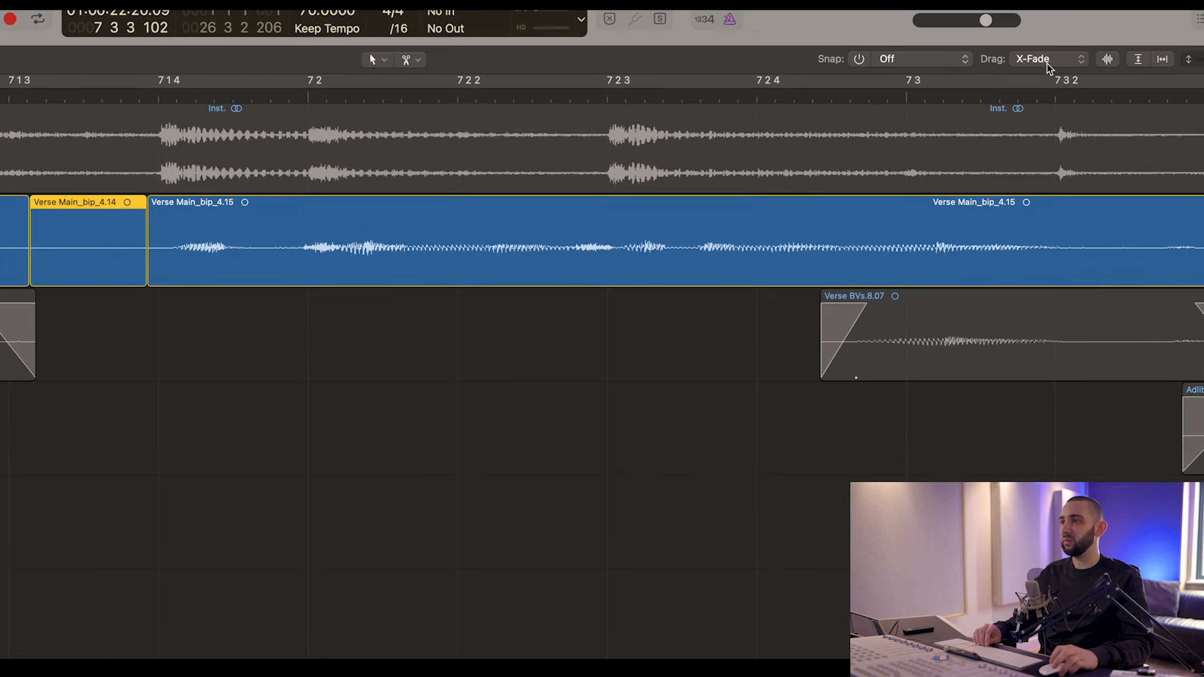
pyautogui.click(1048, 62)
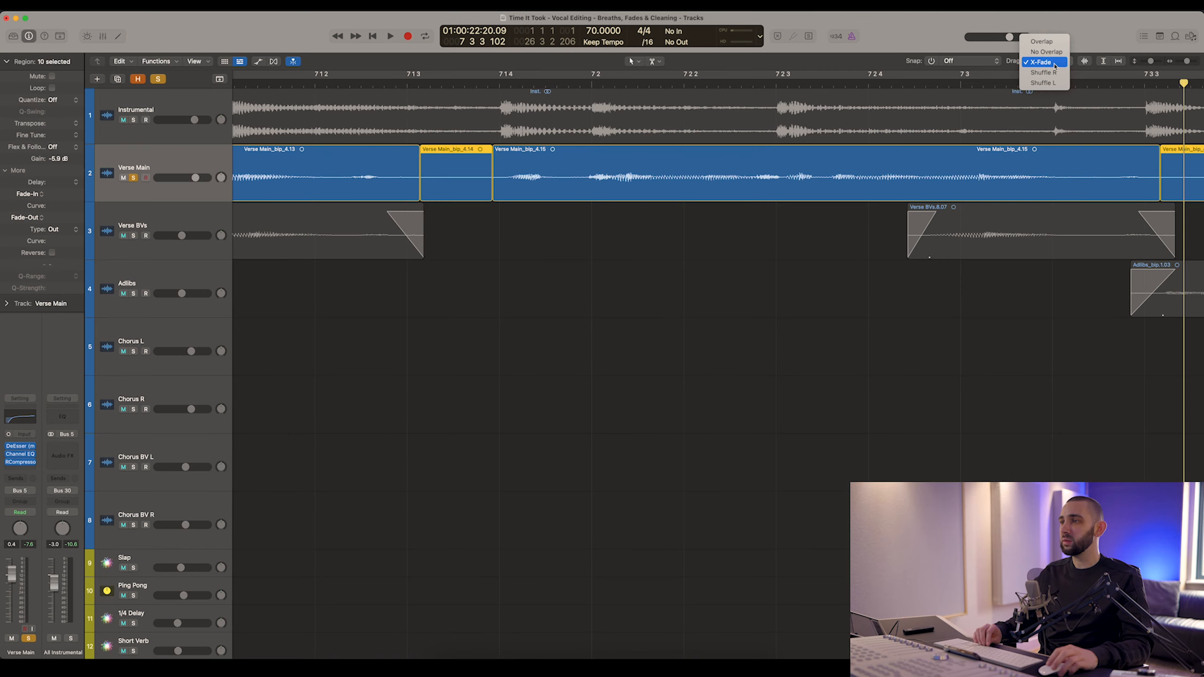
pyautogui.click(1043, 61)
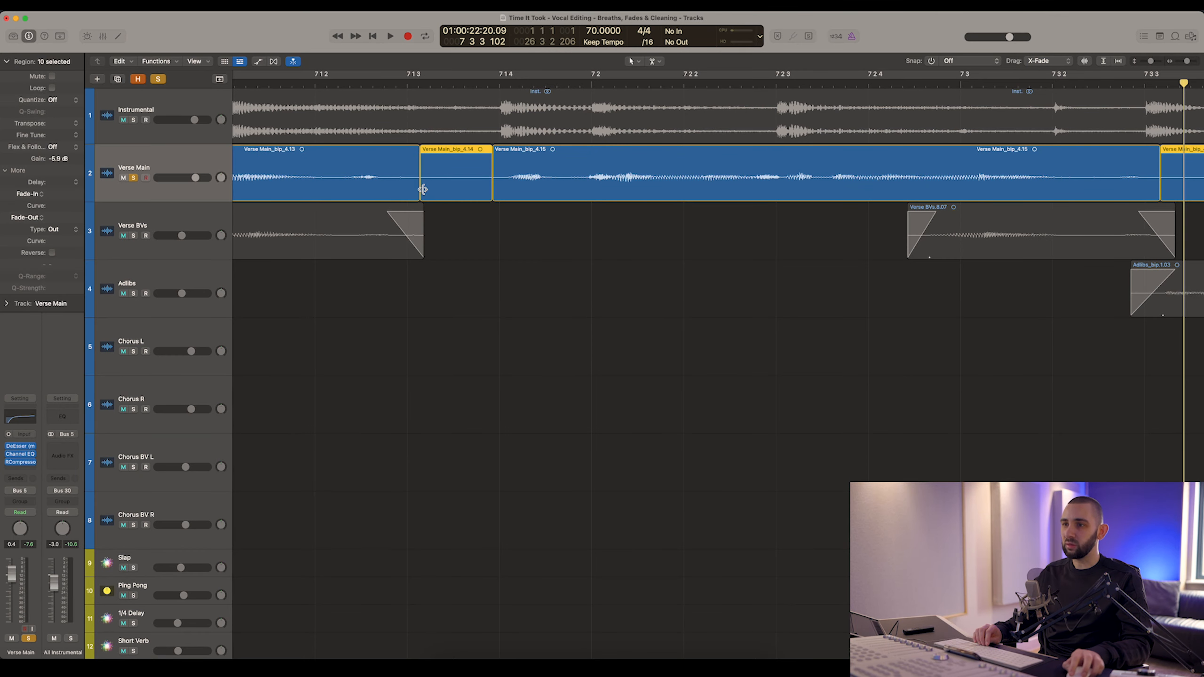
pyautogui.moveTo(422, 189); pyautogui.dragTo(490, 194)
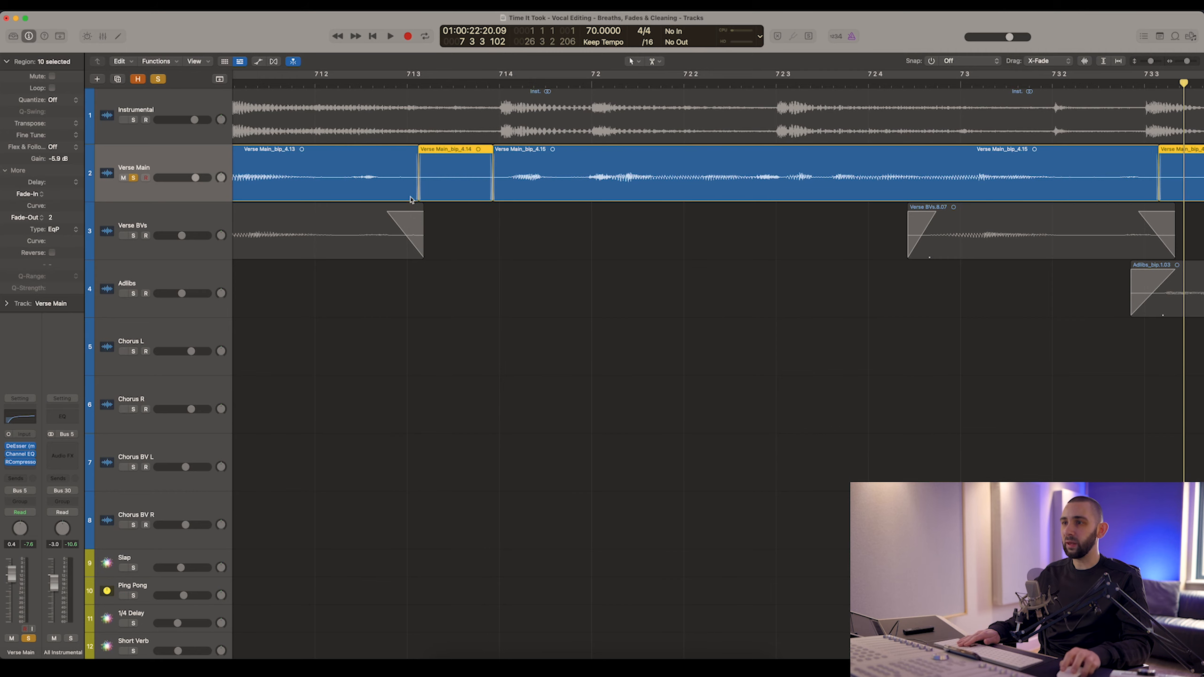
# Slightly widen the crossfades at the start of the selected breath regions, working on the one just after 7 3 3.
pyautogui.press('super+Right')
pyautogui.press('super+Right')
pyautogui.hscroll(12, 1032, 183)
pyautogui.press('super+Right')
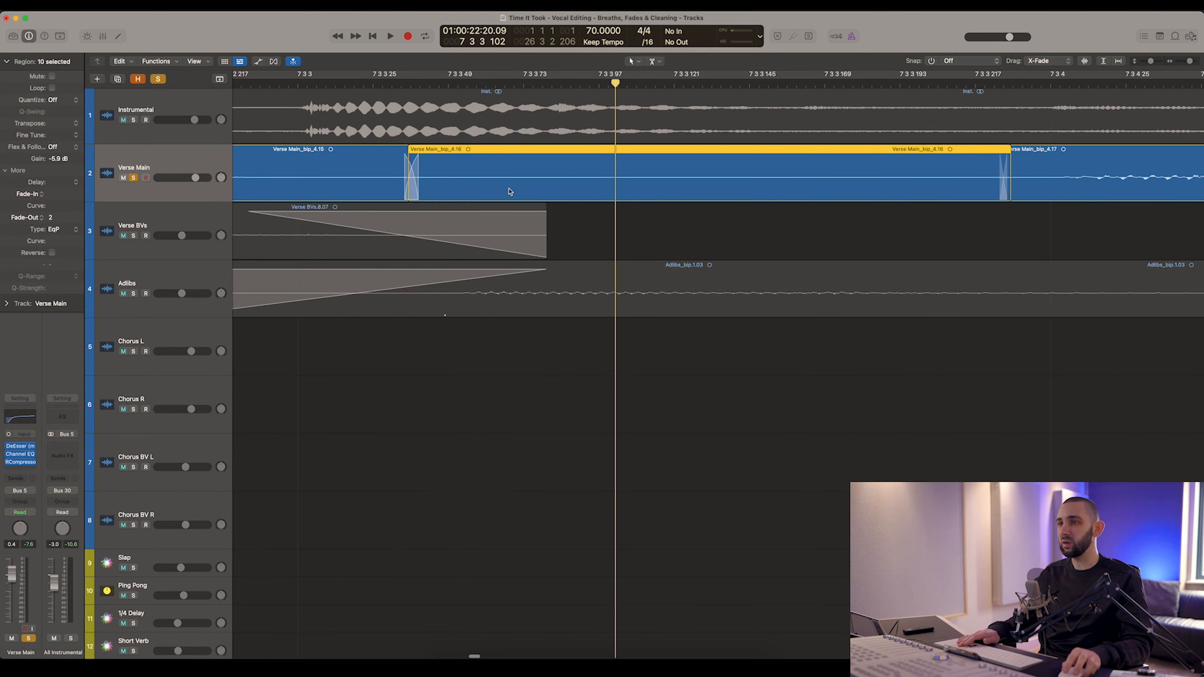
pyautogui.moveTo(412, 185); pyautogui.dragTo(409, 185)
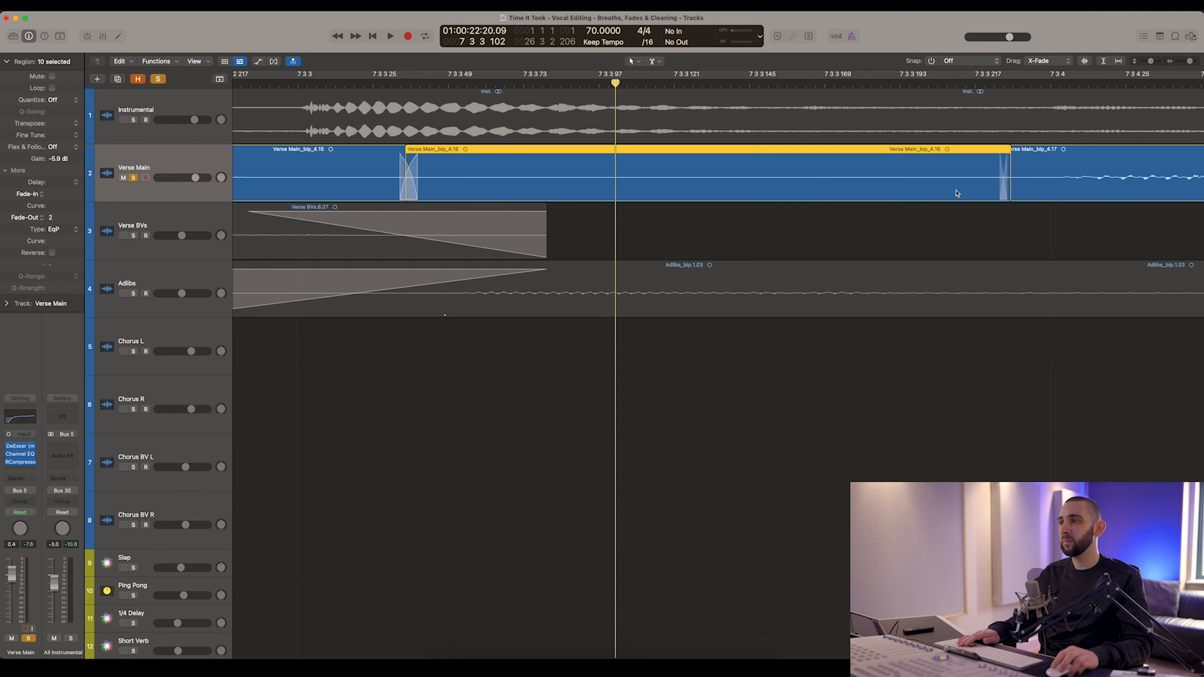
# Try wider crossfades at both ends of the breath region just after 7 3 3, and undo both changes.
pyautogui.press('super+Left')
pyautogui.click(783, 222)
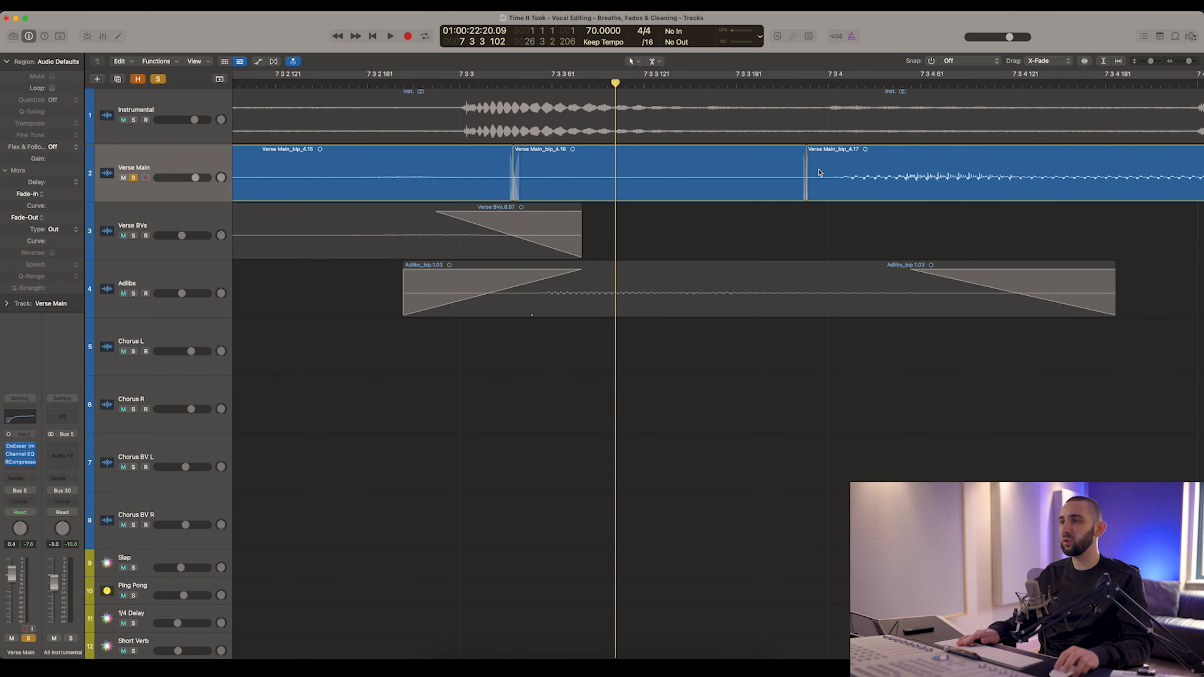
pyautogui.moveTo(817, 179); pyautogui.dragTo(795, 179)
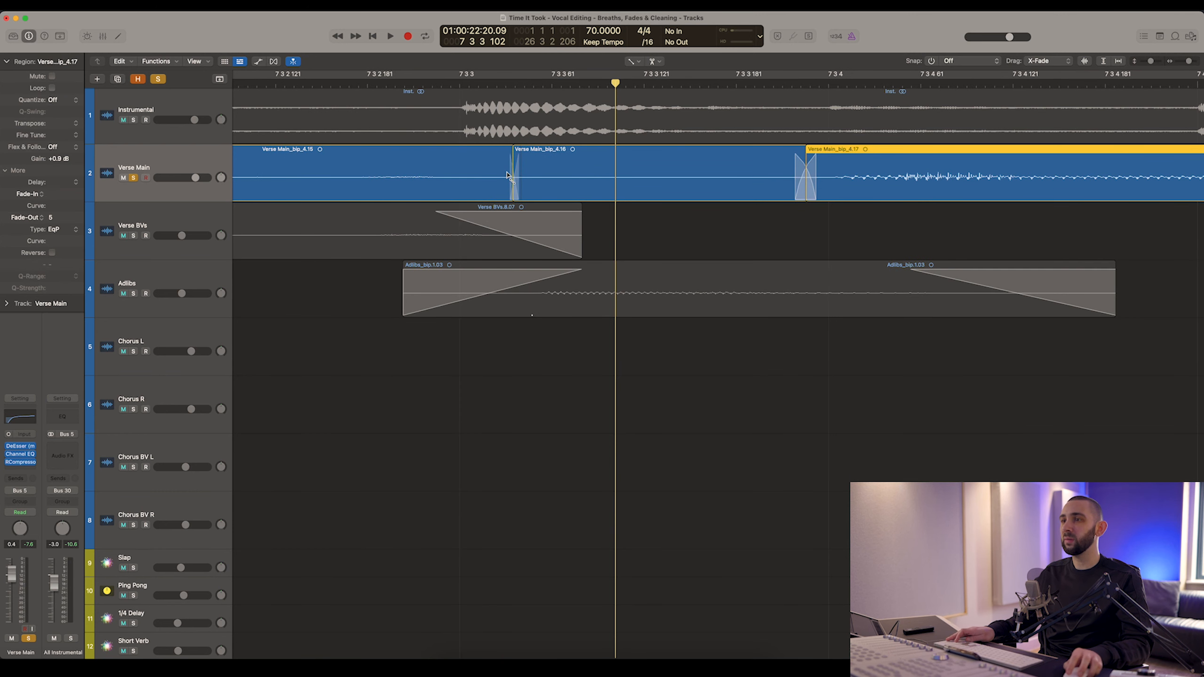
pyautogui.moveTo(508, 176); pyautogui.dragTo(518, 176)
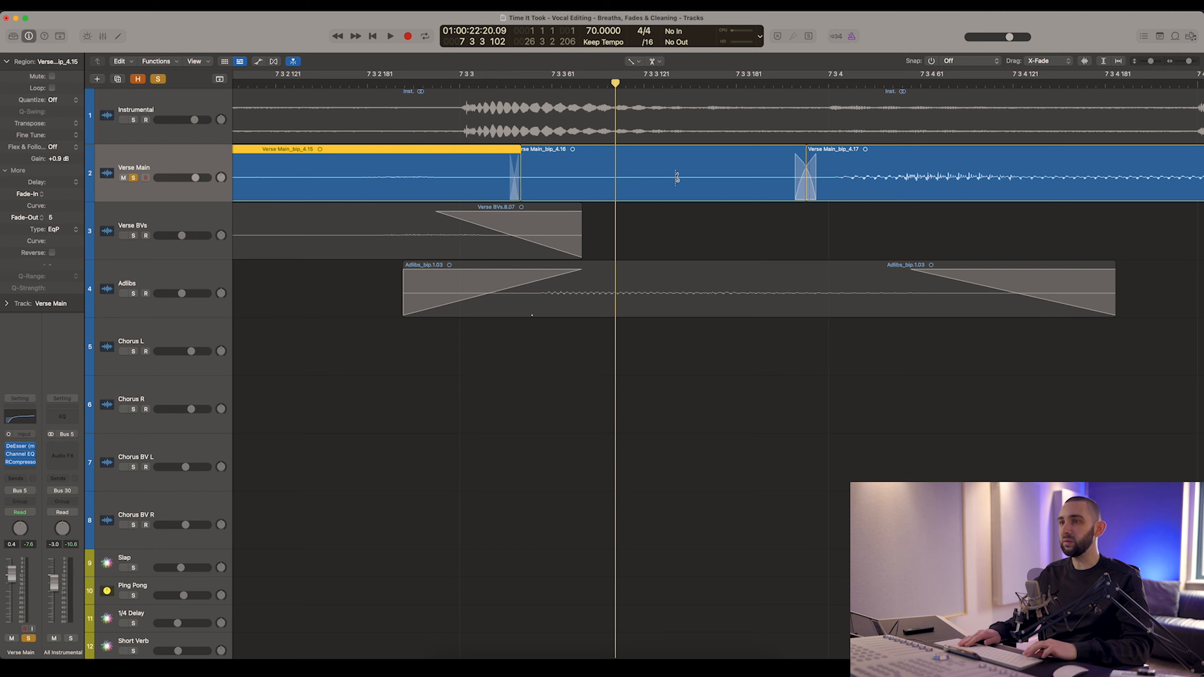
pyautogui.press('super+z')
pyautogui.press('super+z')
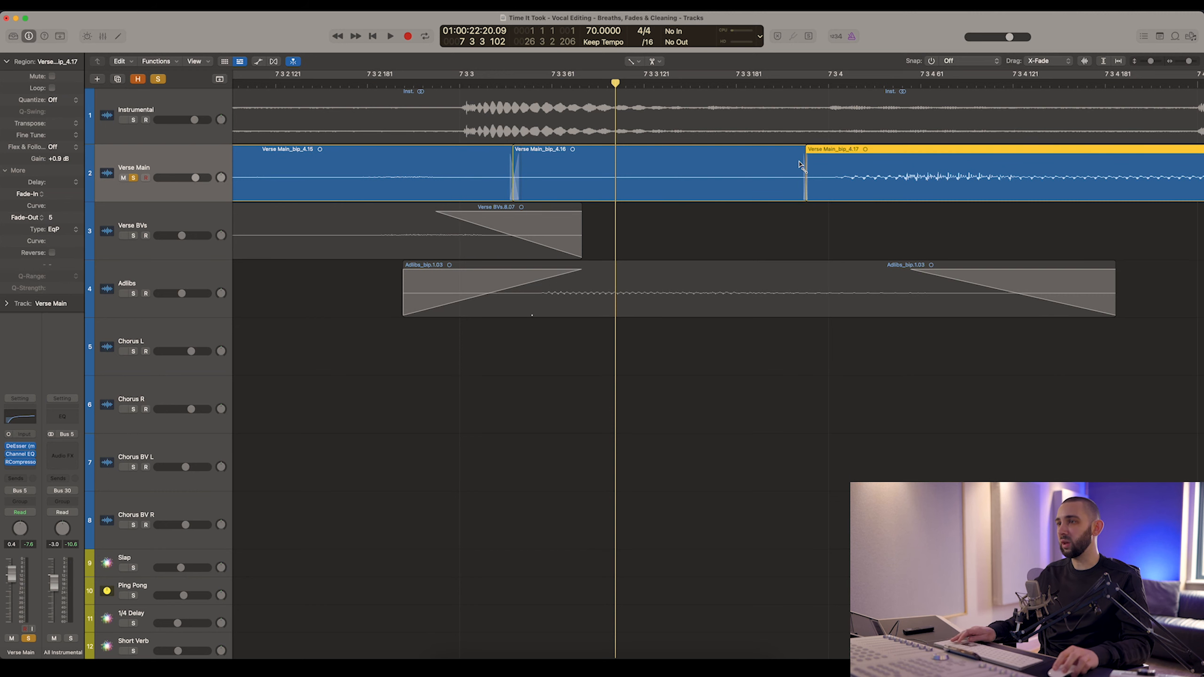
# Adjust the crossfade between the breath region just after 7 3 3 and the following main-verse phrase.
pyautogui.moveTo(799, 166); pyautogui.dragTo(788, 190)
pyautogui.press('super+Left')
pyautogui.press('super+Left')
pyautogui.press('super+Left')
pyautogui.press('super+Left')
pyautogui.press('super+Left')
pyautogui.press('super+Left')
pyautogui.press('super+Left')
pyautogui.click(679, 222)
# Review the crossfaded breath regions along the main verse, from its start at bar 4 to around bar 16.
pyautogui.press('super+Left')
pyautogui.click(663, 175)
pyautogui.click(549, 171)
pyautogui.click(621, 172)
pyautogui.click(629, 172)
pyautogui.click(619, 172)
pyautogui.click(638, 173)
pyautogui.click(621, 171)
pyautogui.press('super+Left')
pyautogui.press('super+Left')
pyautogui.press('super+Left')
pyautogui.press('super+Left')
pyautogui.press('super+Left')
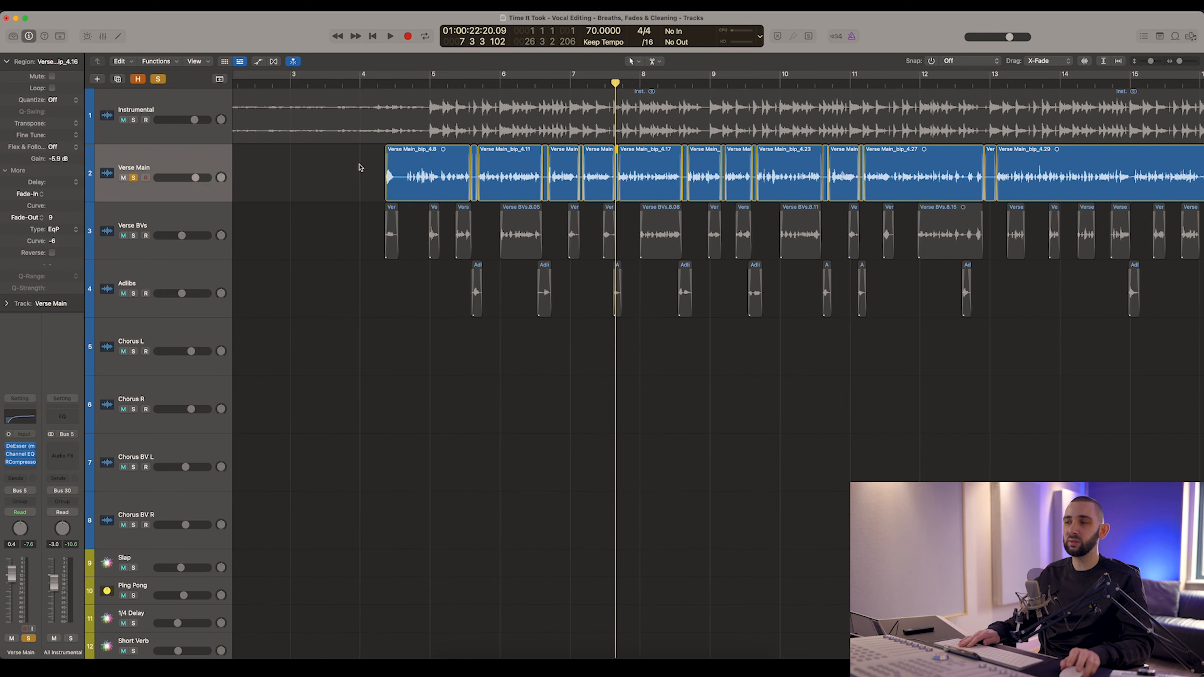
pyautogui.hscroll(3, 361, 167)
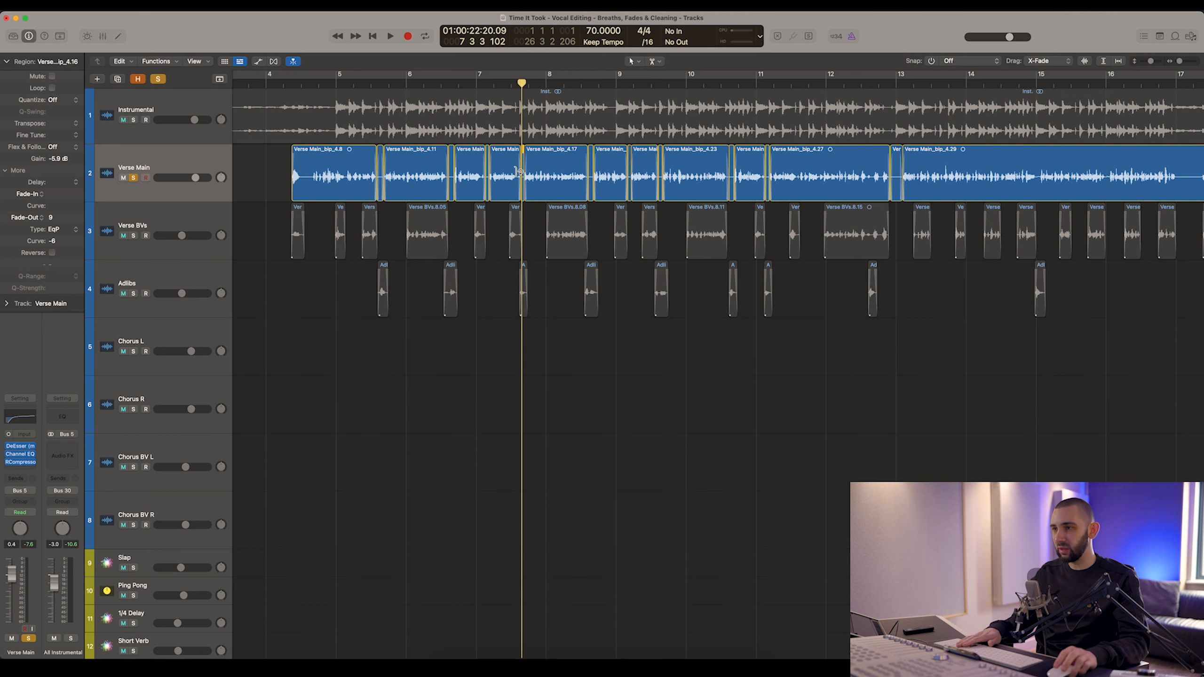
# Try lowering the main-verse breath just after bar 7 with a dip in the track's volume automation, and undo it.
pyautogui.press('super+Right')
pyautogui.press('super+Right')
pyautogui.press('super+Right')
pyautogui.click(453, 220)
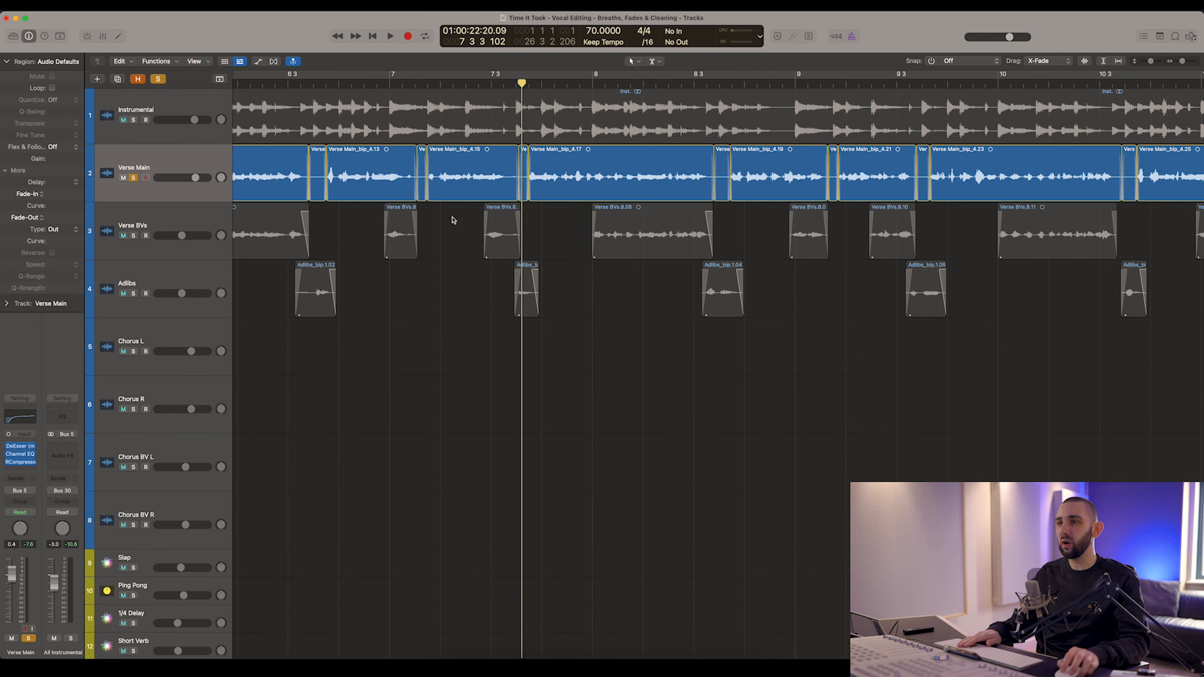
pyautogui.press('a')
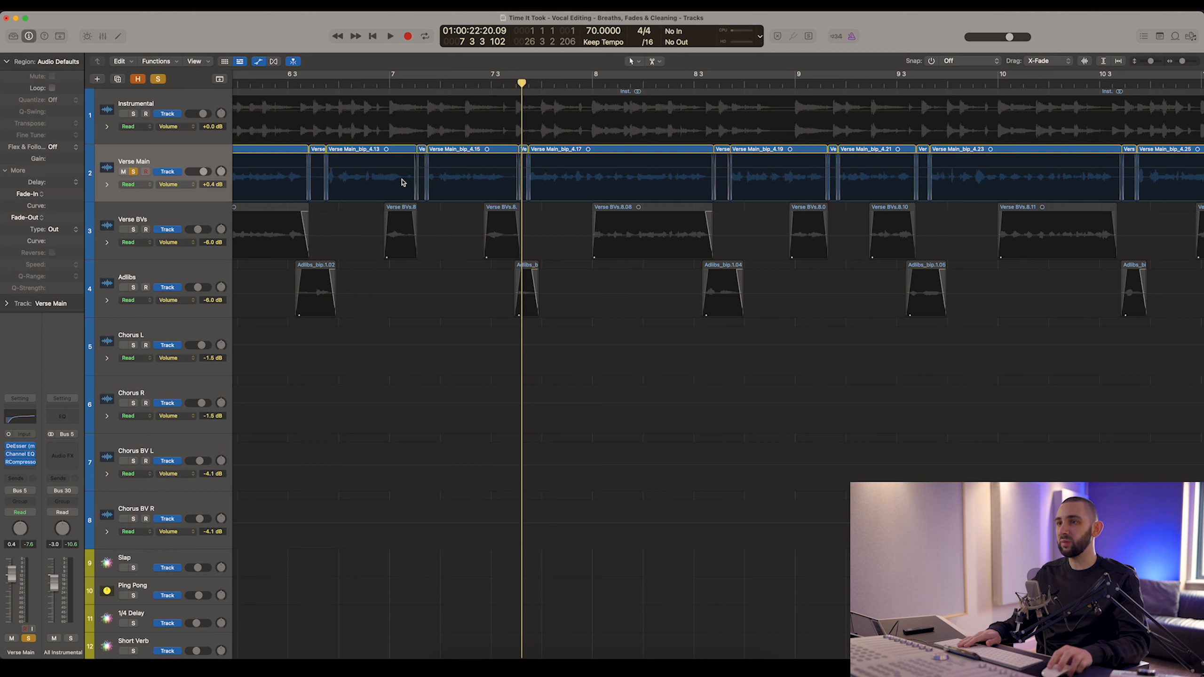
pyautogui.click(414, 168)
pyautogui.click(408, 169)
pyautogui.click(434, 168)
pyautogui.click(428, 168)
pyautogui.moveTo(421, 169); pyautogui.dragTo(423, 177)
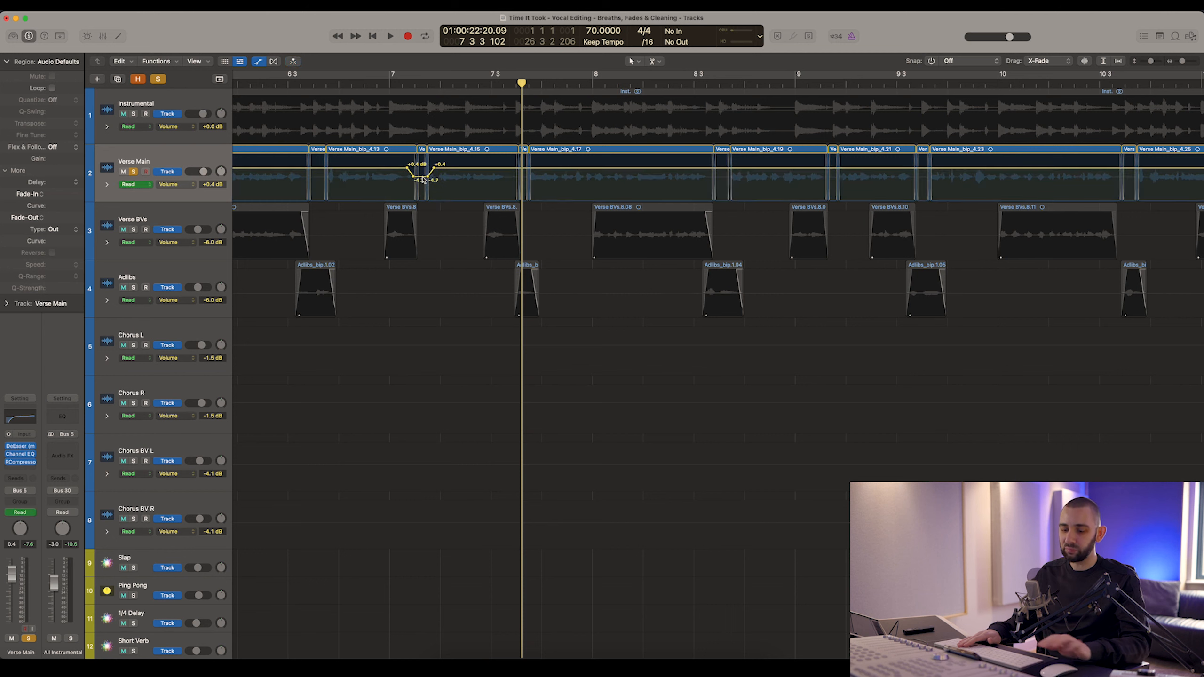
pyautogui.press('super+z')
pyautogui.press('super+z')
pyautogui.press('super+z')
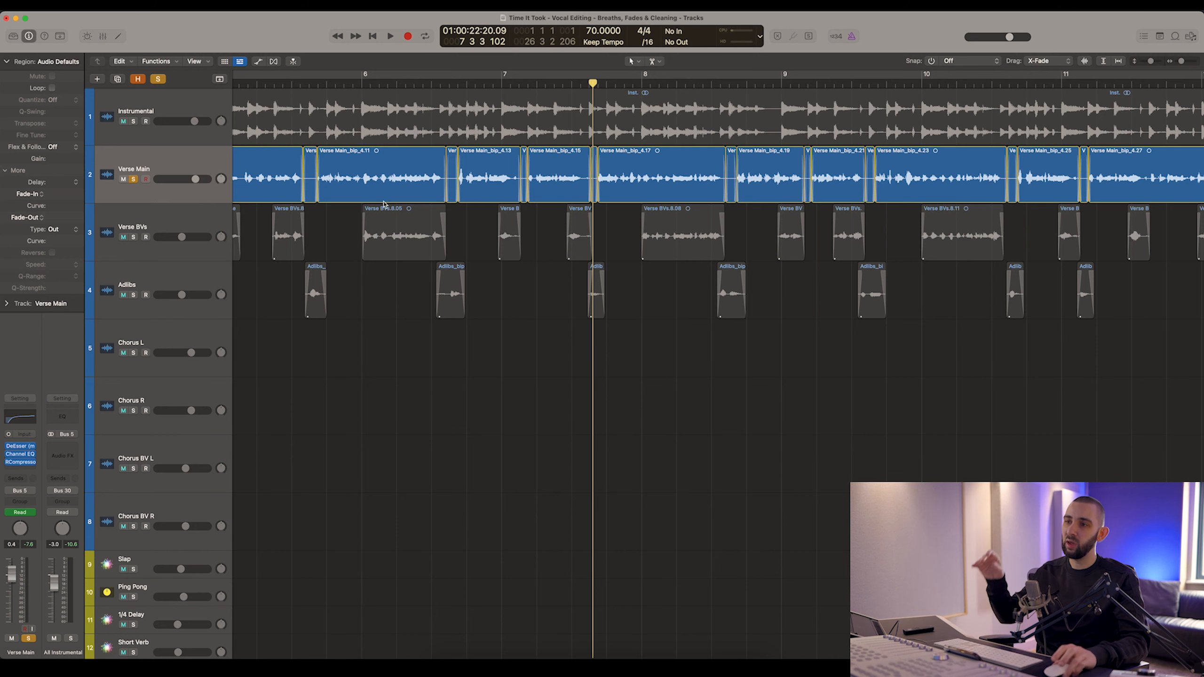
# Examine the main verse's separated breaths between bars 7 and 9 with the volume automation shown, and hide the automation again.
pyautogui.hscroll(3, 394, 202)
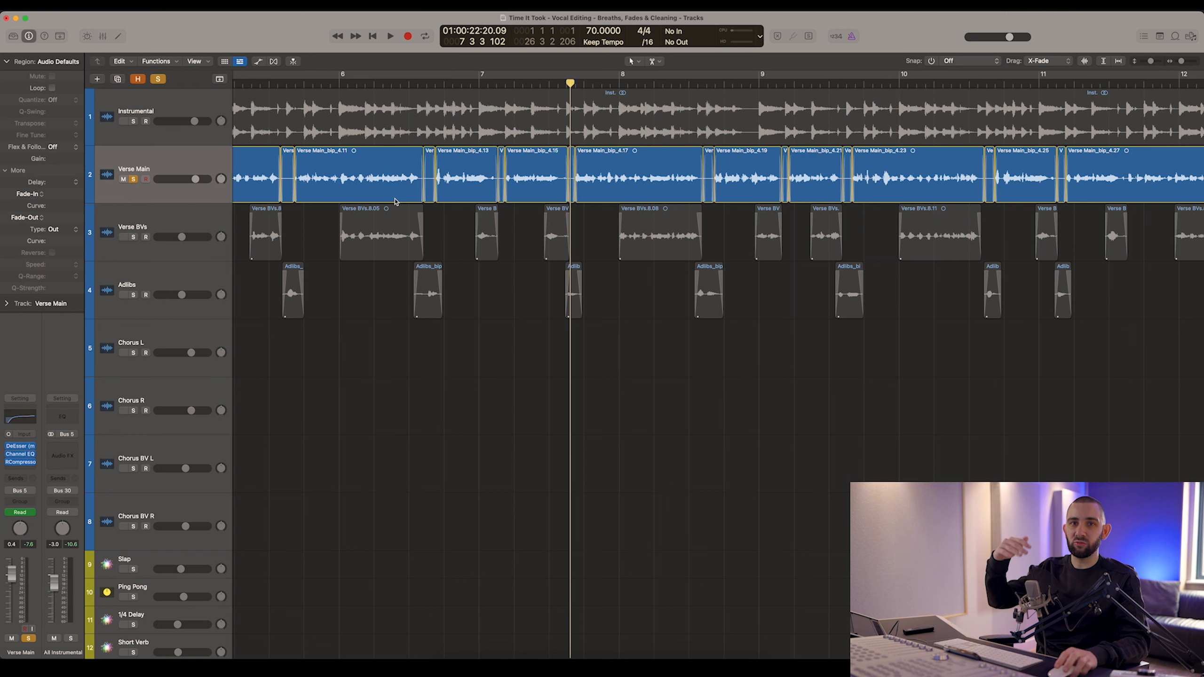
pyautogui.press('a')
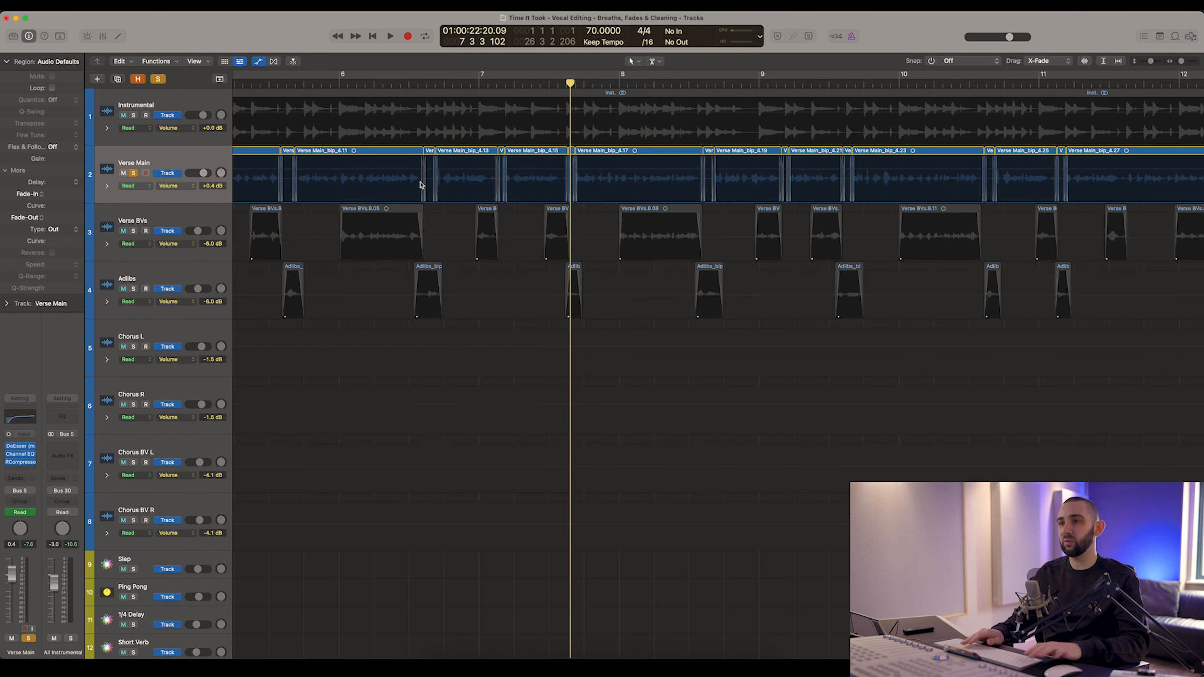
pyautogui.press('super+Right')
pyautogui.press('super+Right')
pyautogui.press('super+Right')
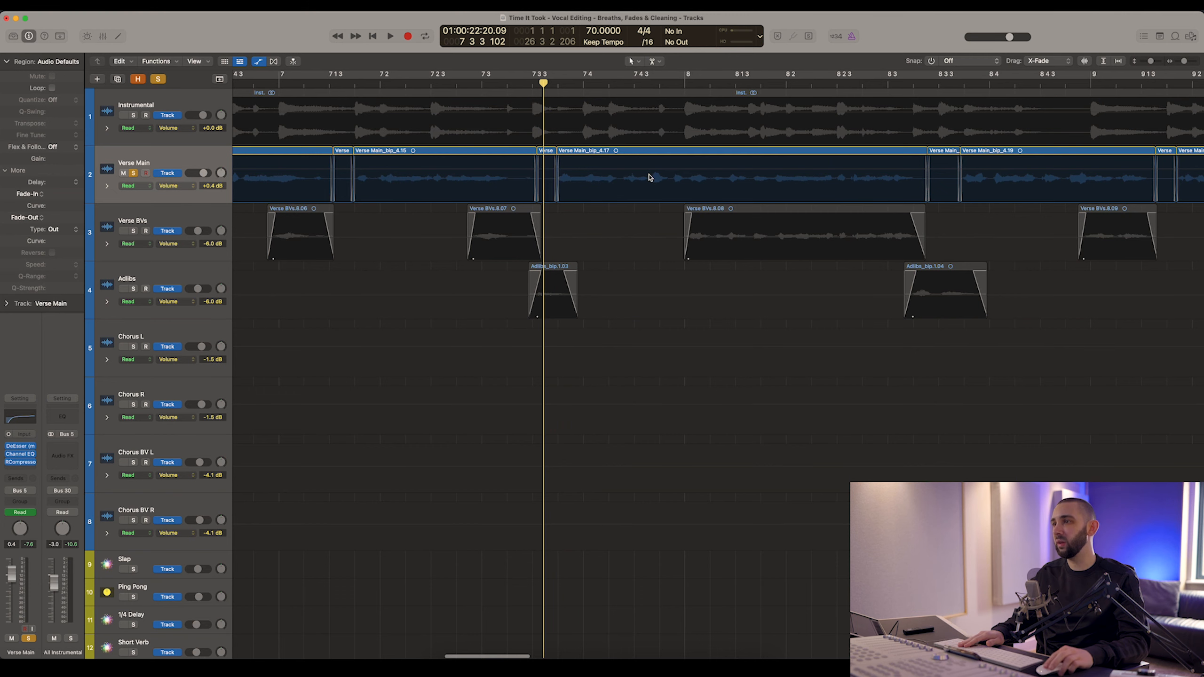
pyautogui.hscroll(5, 650, 177)
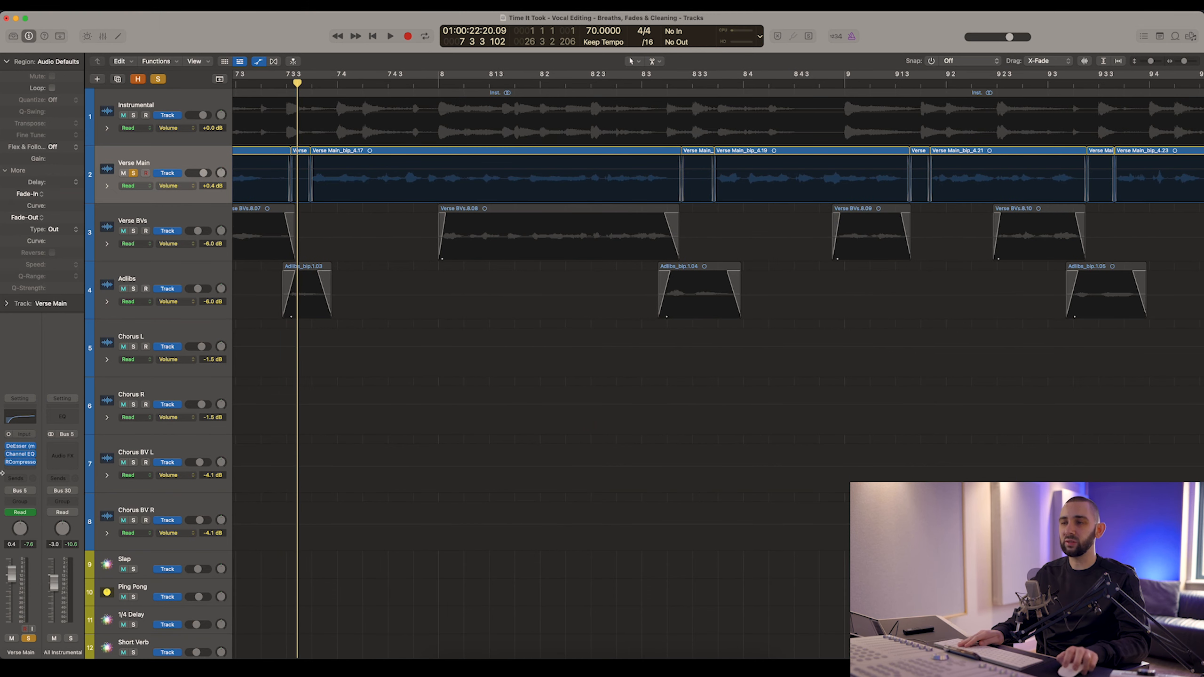
pyautogui.press('a')
# Select the main-verse phrase following the breath after 7 3 3 and compare it with the regions around it in the full arrangement.
pyautogui.click(654, 188)
pyautogui.click(742, 186)
pyautogui.click(614, 184)
pyautogui.press('cmd+Right')
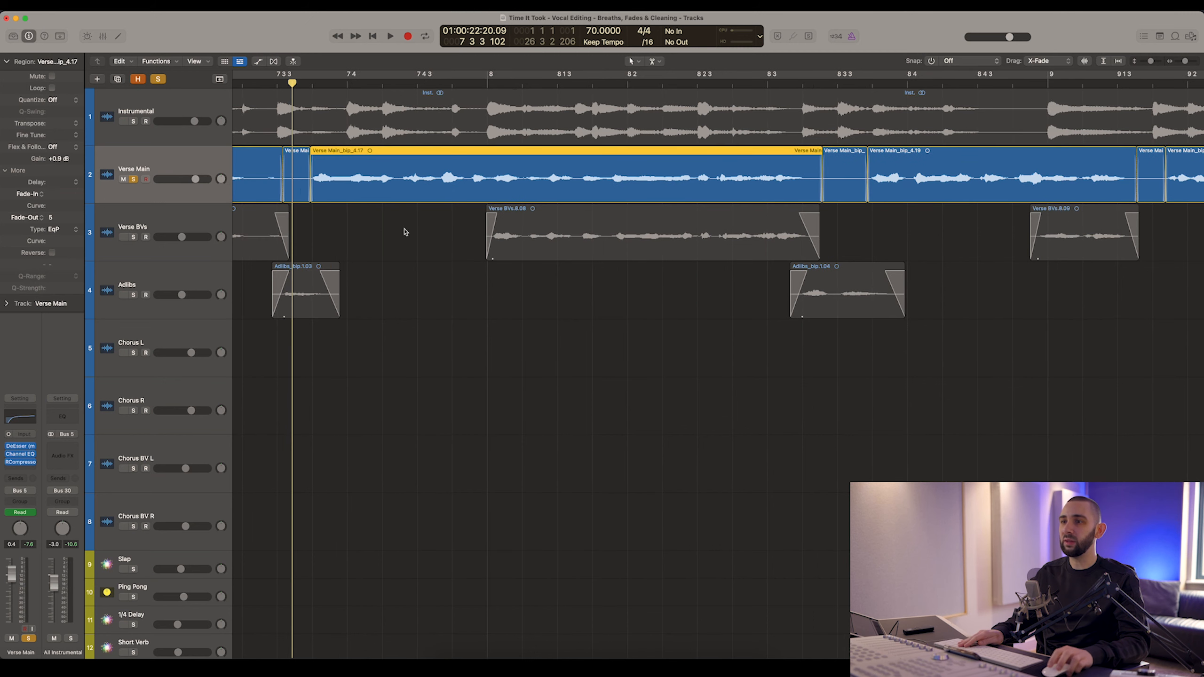
pyautogui.press('super+Left')
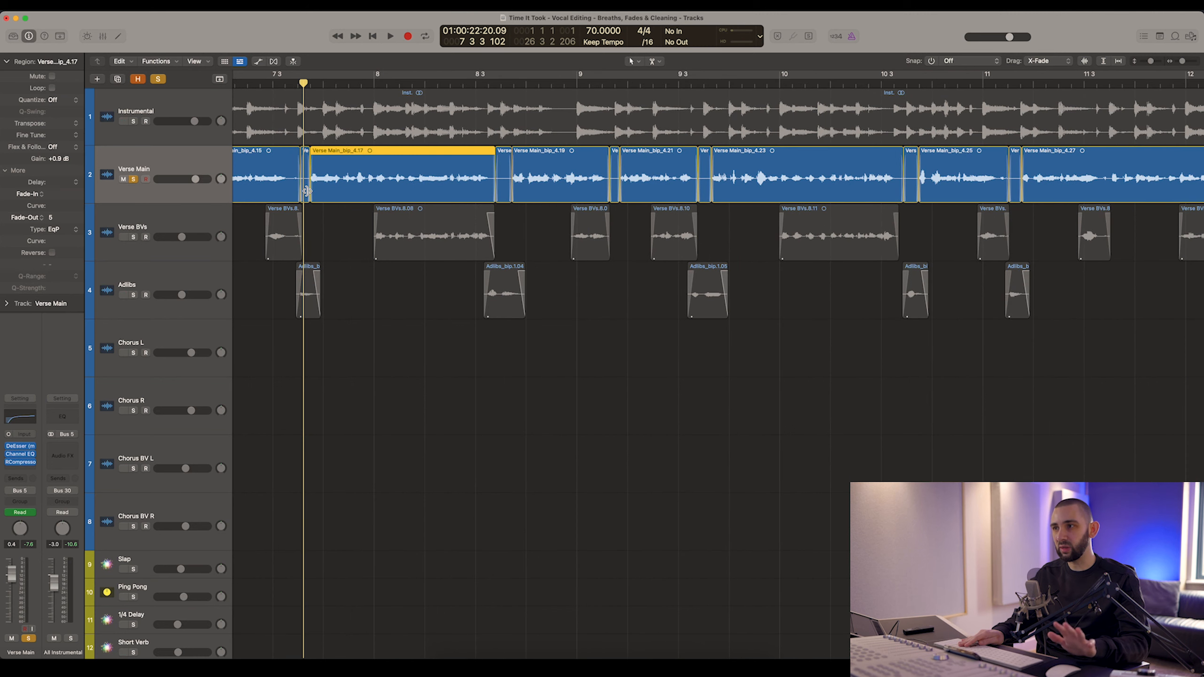
pyautogui.press('super+Left')
pyautogui.press('super+Left')
pyautogui.press('super+Left')
pyautogui.press('super+Left')
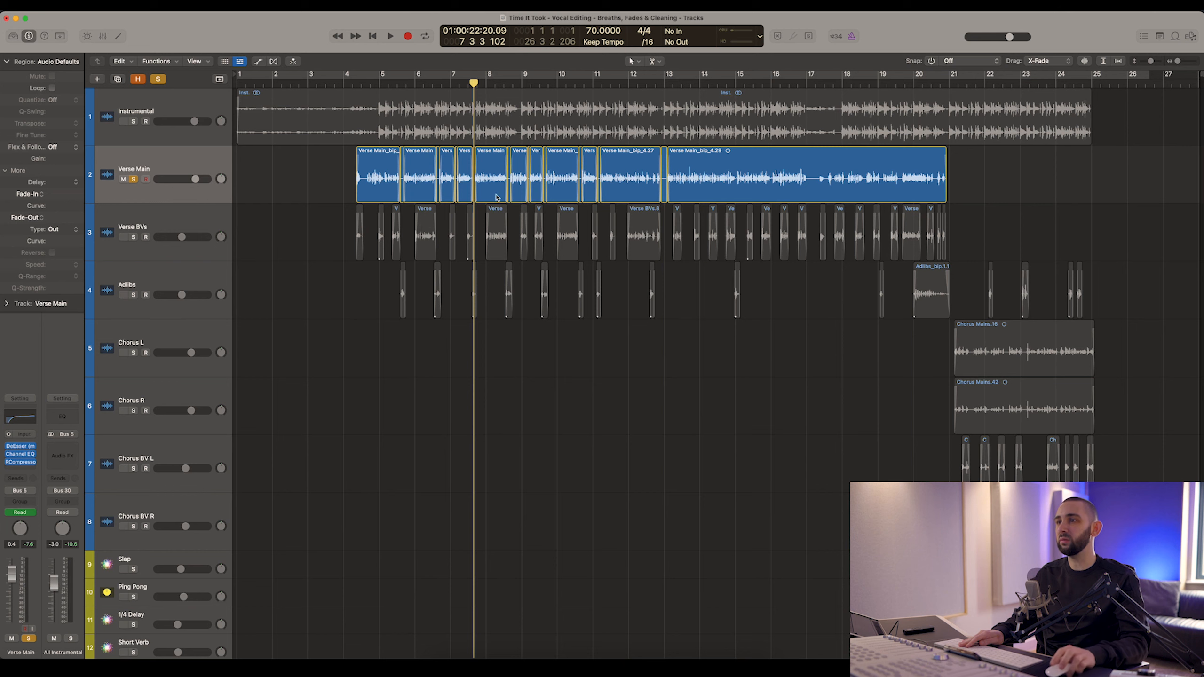
# Unsolo the main verse track, clear the region selection and place the playhead at the start of the verse, 4 2 3.
pyautogui.press('s')
pyautogui.press('super+a')
pyautogui.click(357, 84)
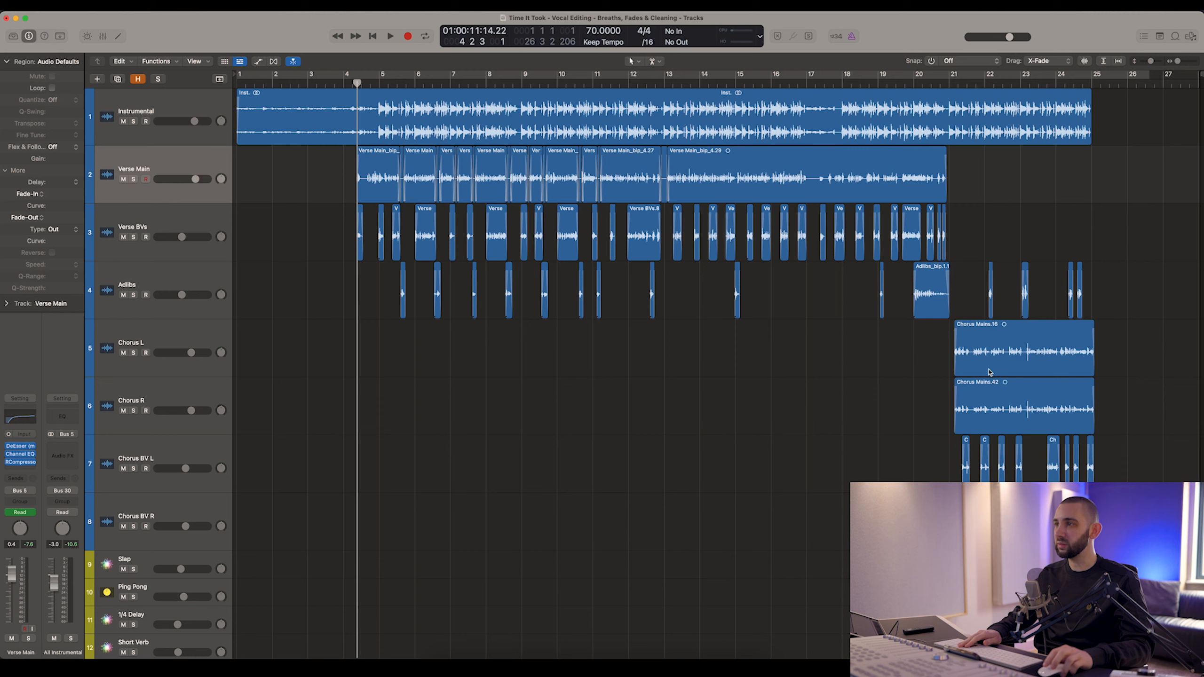
# Review the edited regions and fades of the main verse, its backing vocals and the adlibs from bar 5 to bar 20.
pyautogui.press('super+Right')
pyautogui.press('super+Right')
pyautogui.press('super+Right')
pyautogui.press('super+Right')
pyautogui.press('super+Right')
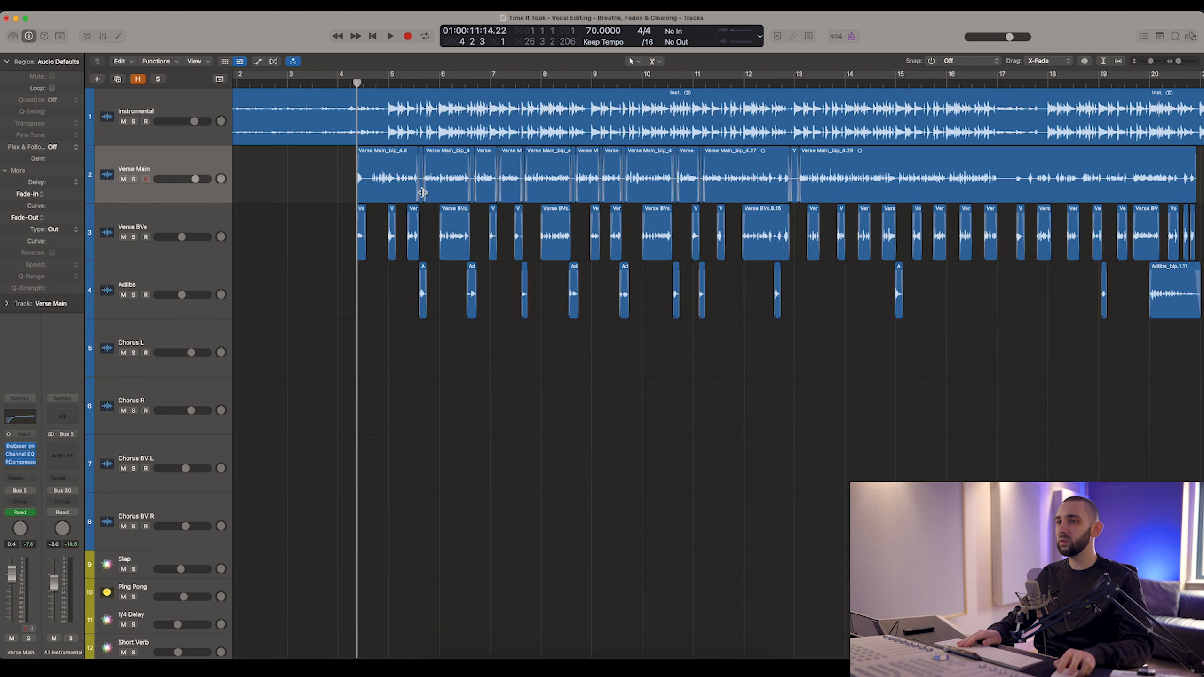
pyautogui.hscroll(1, 438, 240)
pyautogui.hscroll(10, 438, 240)
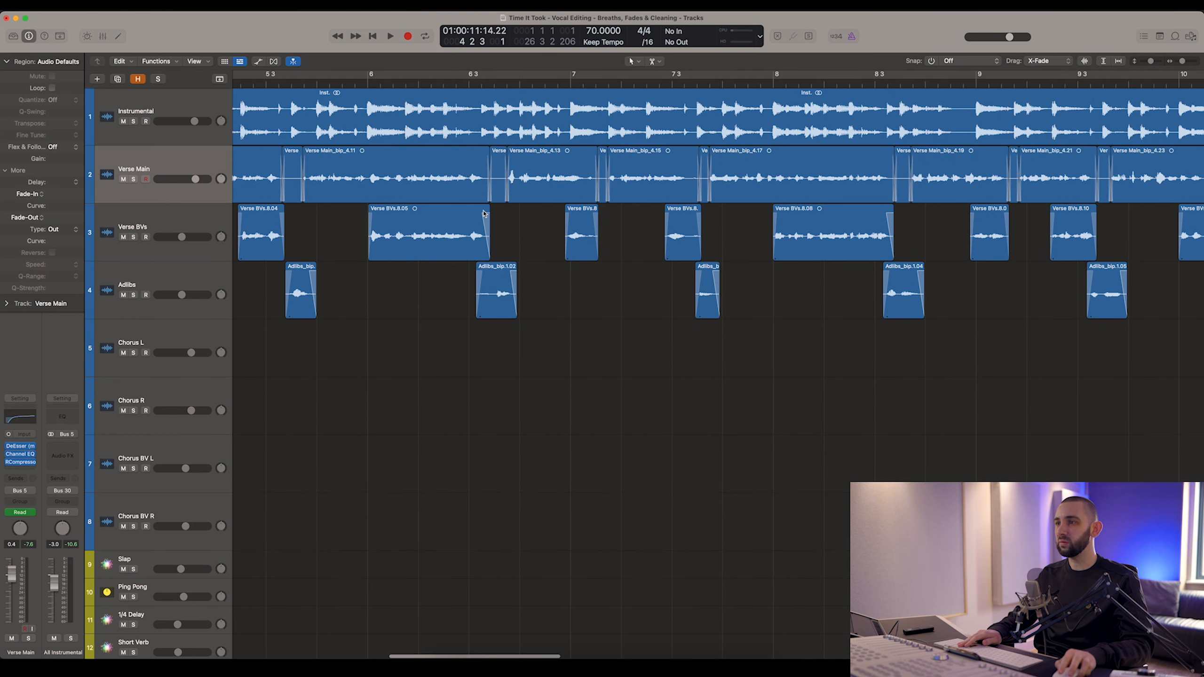
pyautogui.hscroll(11, 513, 226)
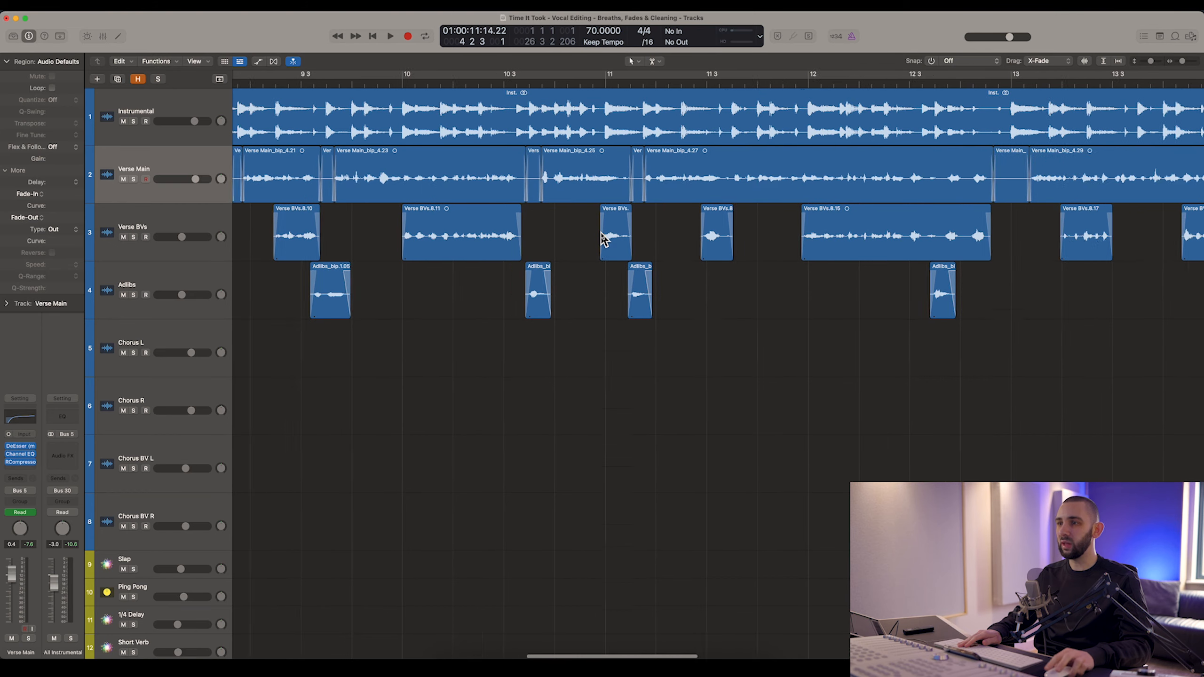
pyautogui.hscroll(10, 534, 230)
pyautogui.press('Right')
pyautogui.press('Right')
pyautogui.press('Right')
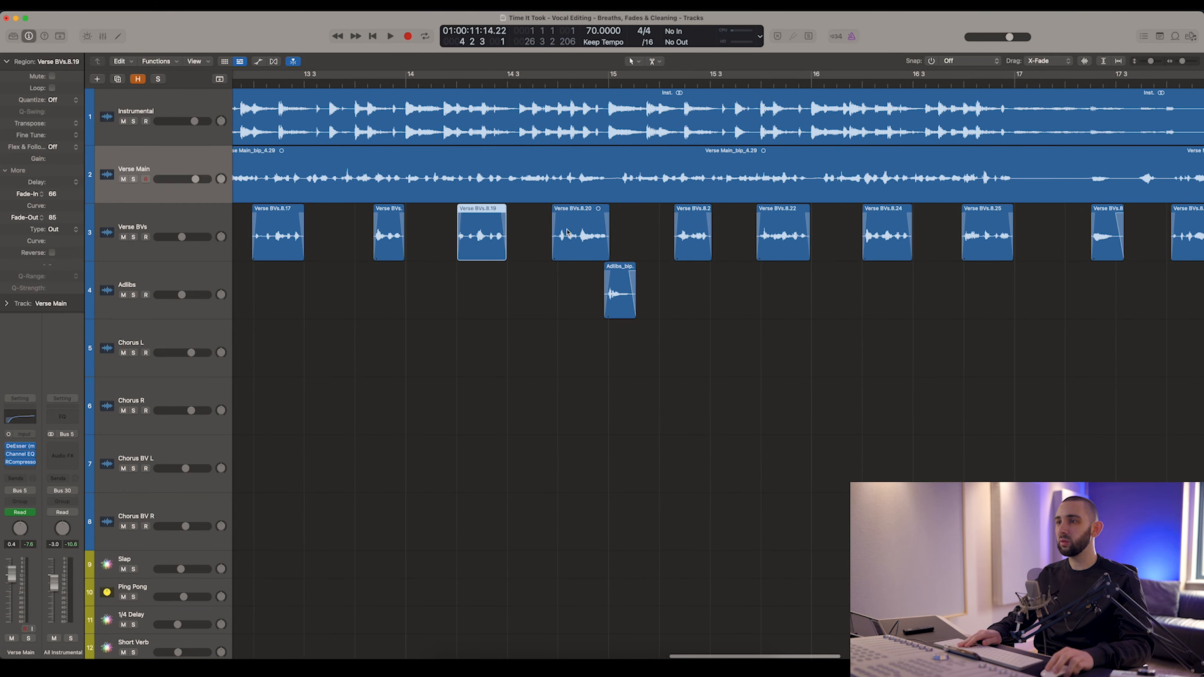
pyautogui.click(791, 231)
pyautogui.press('super+Left')
pyautogui.press('super+Left')
pyautogui.press('super+Left')
pyautogui.press('super+Left')
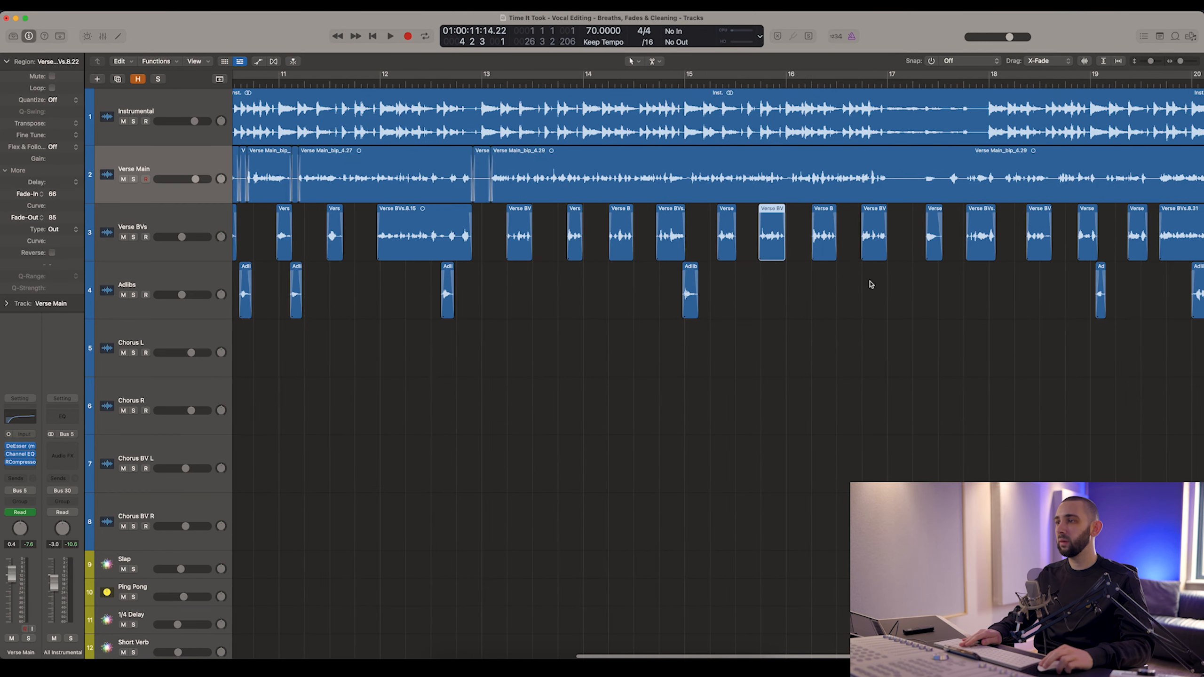
# Review the chorus vocal regions and adlibs between bars 21 and 25, selecting all Chorus BV L and R regions, and clear the selection.
pyautogui.hscroll(5, 882, 335)
pyautogui.scroll(-4, 918, 338)
pyautogui.click(864, 312)
pyautogui.press('super+Right')
pyautogui.press('super+Right')
pyautogui.press('super+Right')
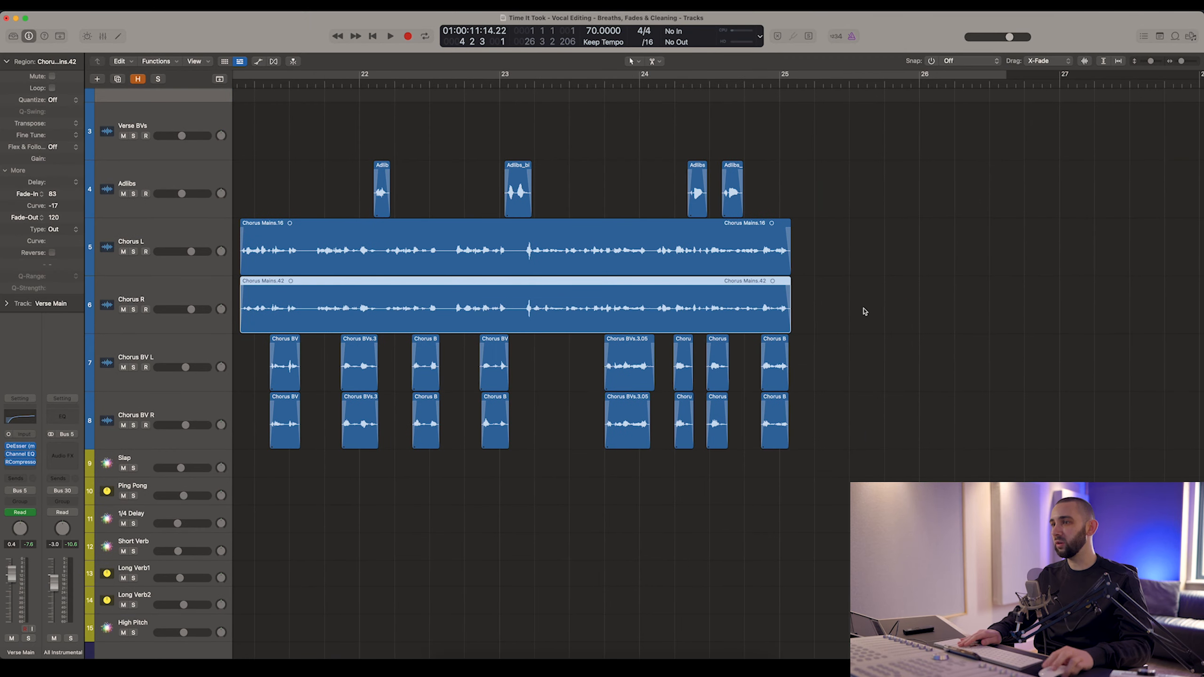
pyautogui.moveTo(868, 360); pyautogui.dragTo(335, 402)
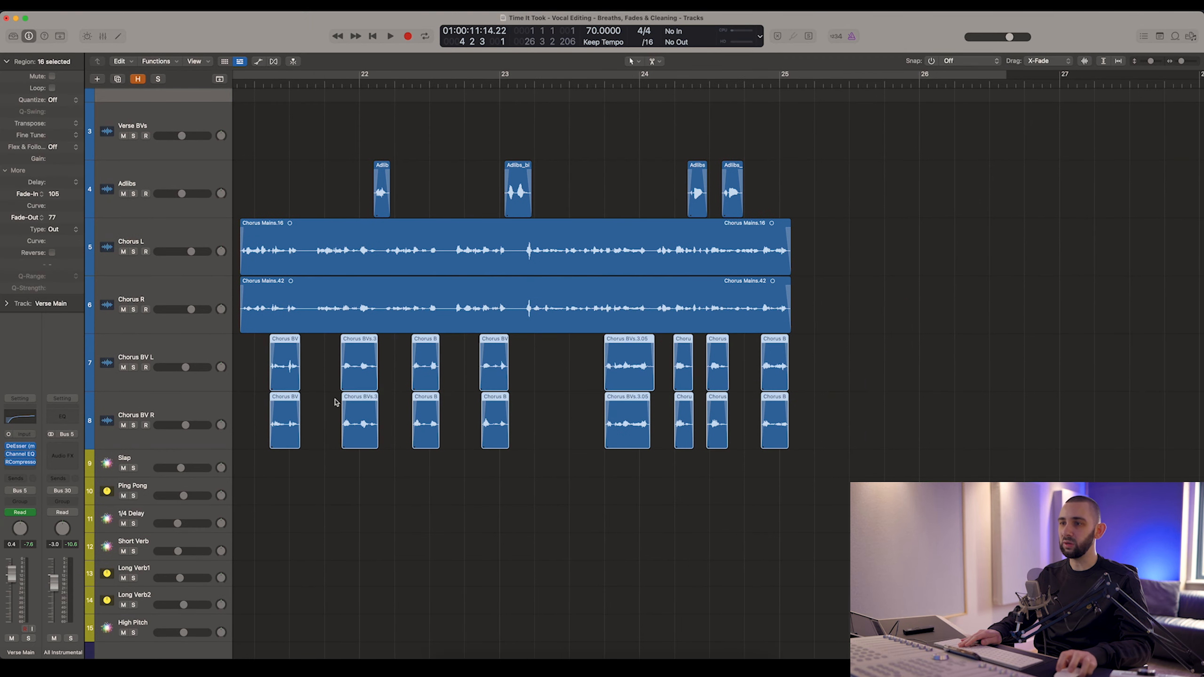
pyautogui.hscroll(-6, 522, 307)
pyautogui.press('super+Left')
pyautogui.press('super+Left')
pyautogui.press('super+Left')
pyautogui.press('super+Left')
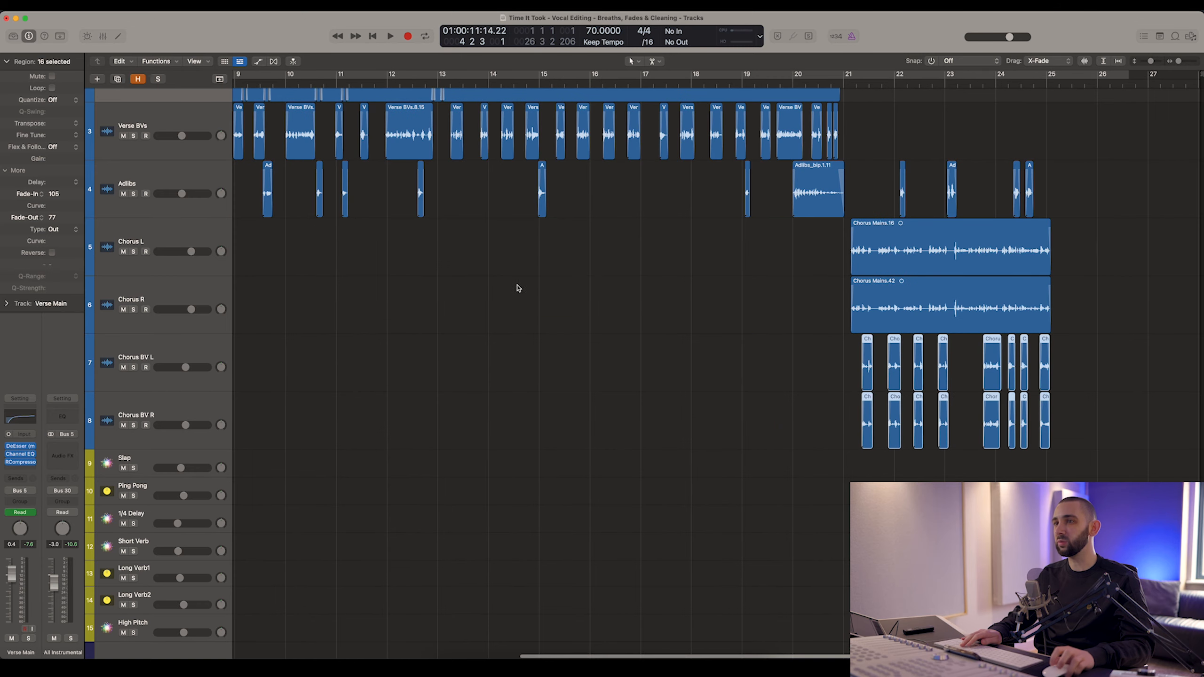
pyautogui.scroll(4, 519, 288)
pyautogui.click(323, 214)
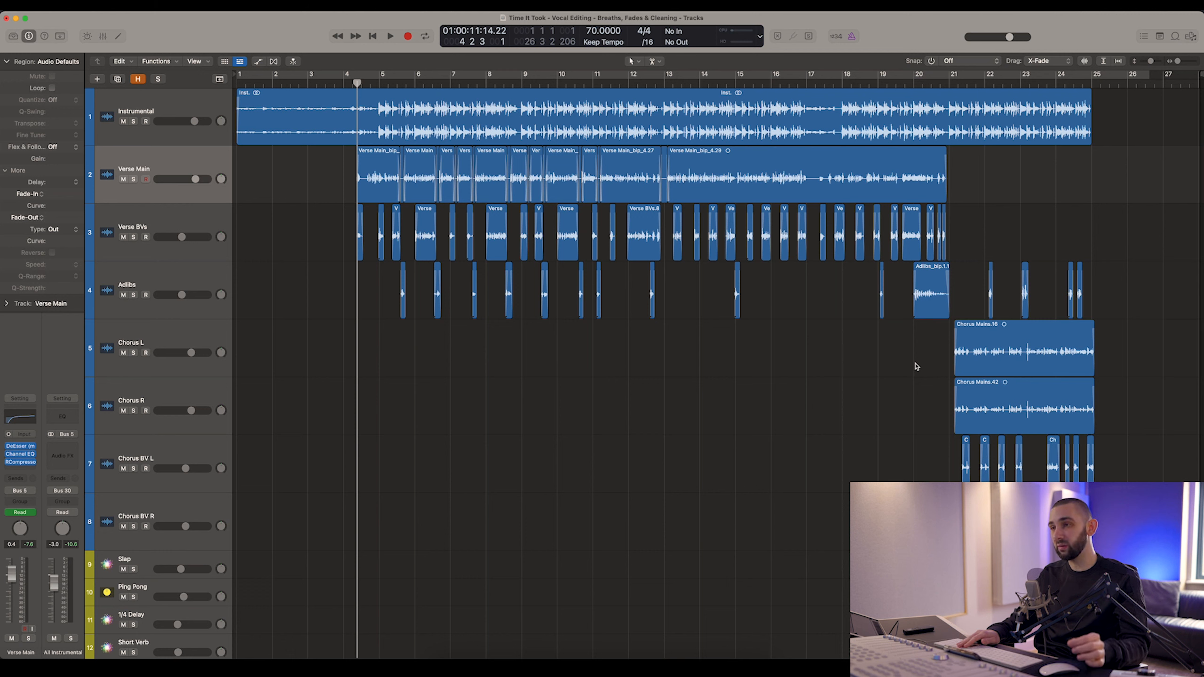
# Turn on Waveform Zoom to enlarge the audio waveforms, comparing the verse regions with it off and on.
pyautogui.click(1086, 62)
pyautogui.press('super+Right')
pyautogui.press('super+Right')
pyautogui.press('super+Right')
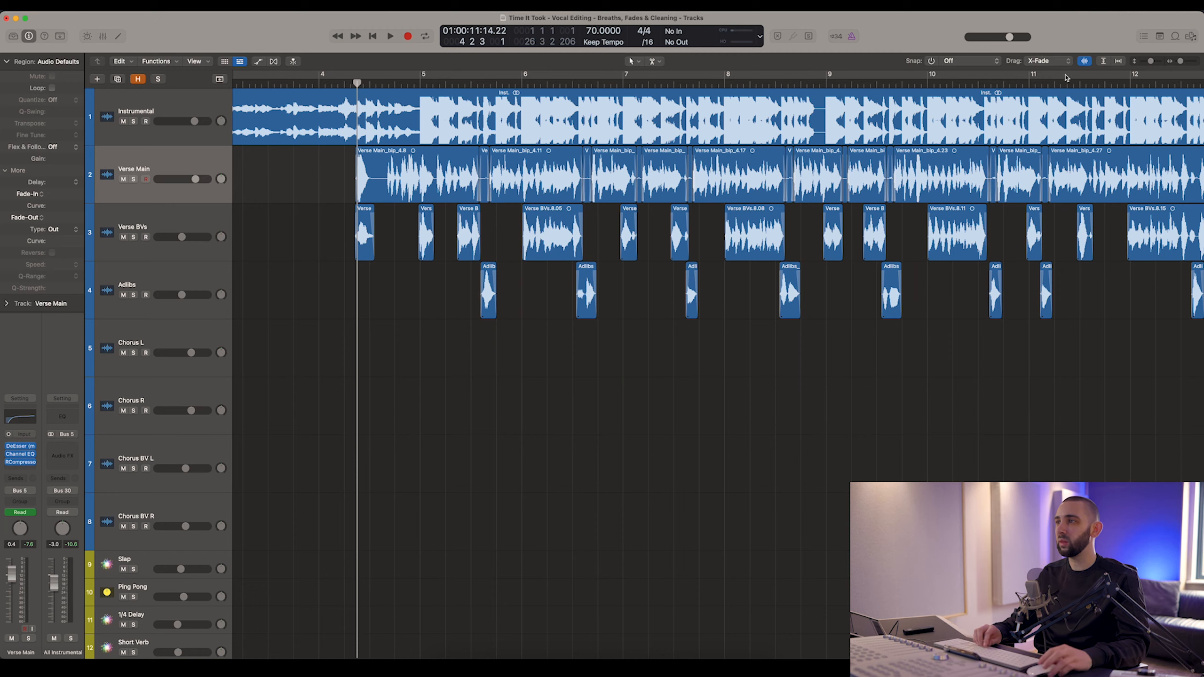
pyautogui.click(1086, 61)
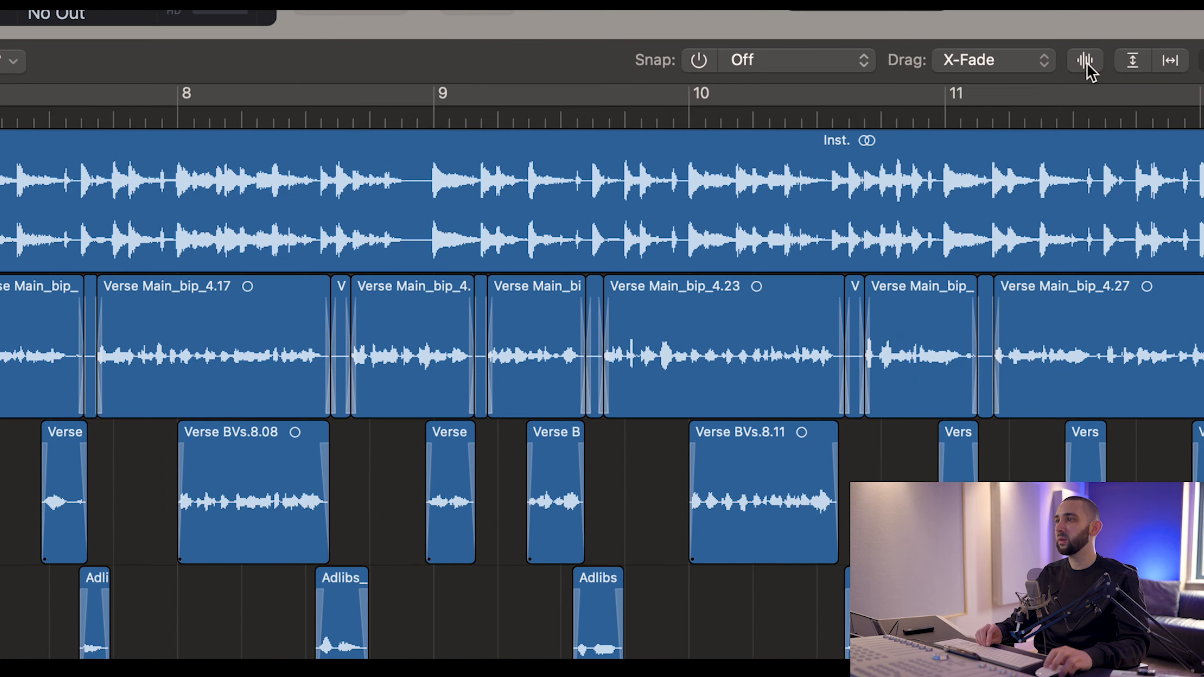
pyautogui.click(1088, 63)
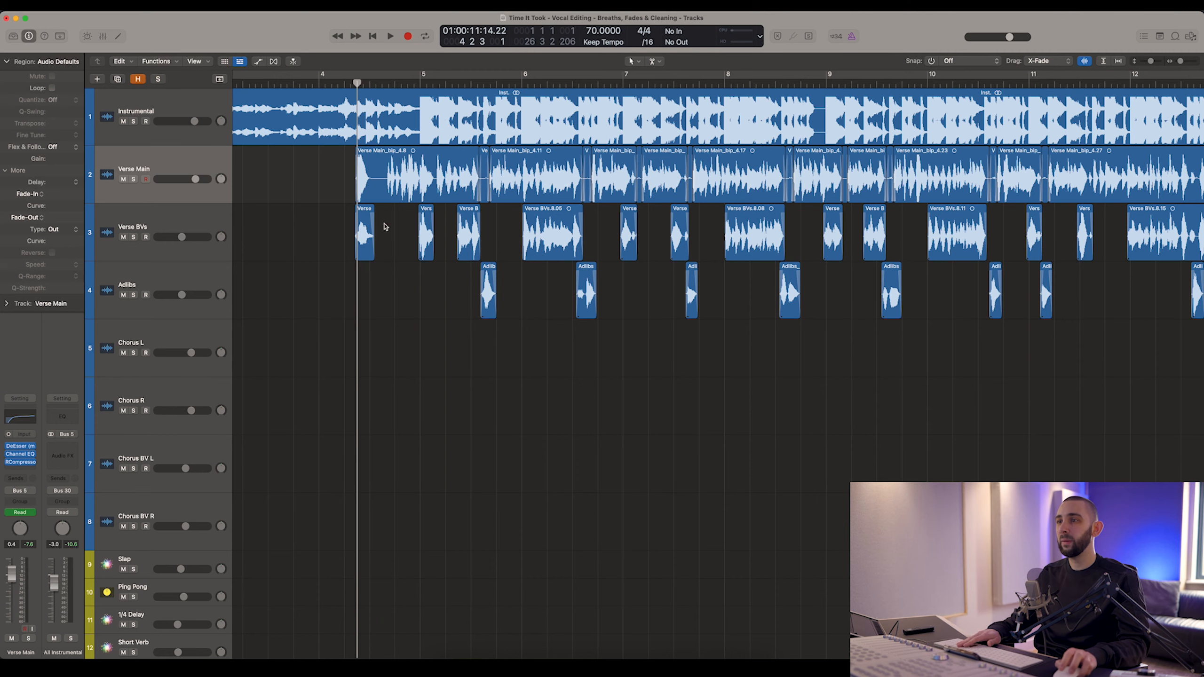
# Examine the enlarged waveforms and edge fades of the Verse BVs regions one by one, from 4 2 3 to about 6 3.
pyautogui.press('super+Right')
pyautogui.press('super+Right')
pyautogui.press('super+Right')
pyautogui.press('super+Right')
pyautogui.press('super+Right')
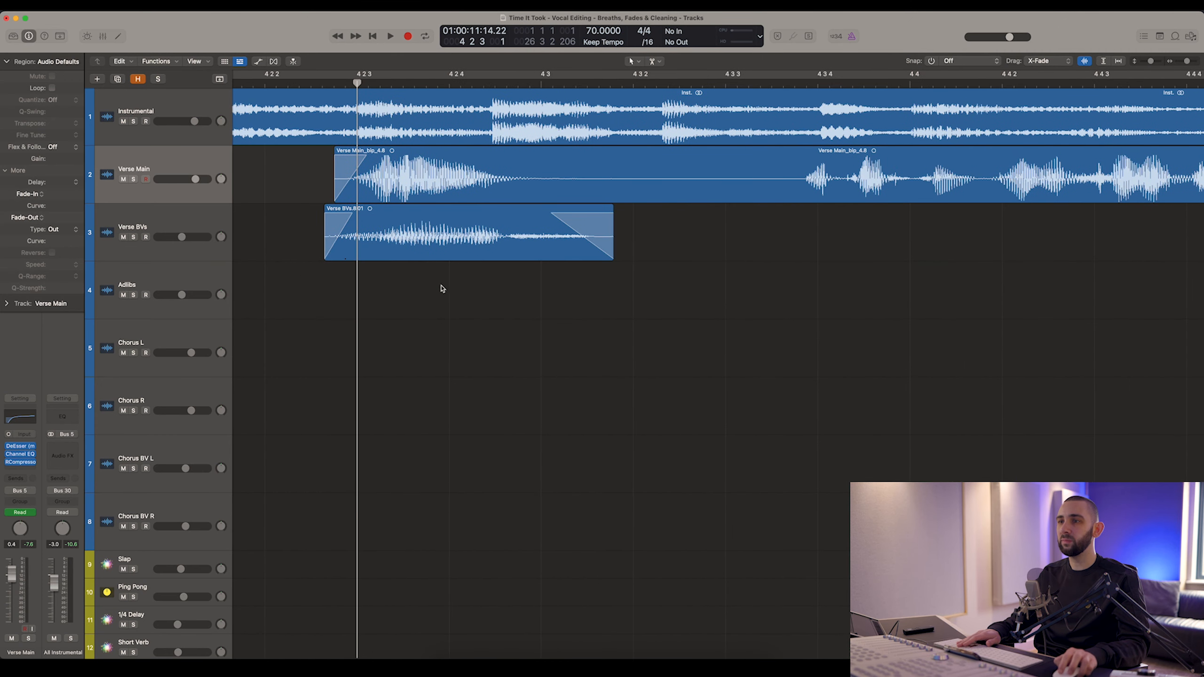
pyautogui.click(442, 238)
pyautogui.hscroll(10, 441, 239)
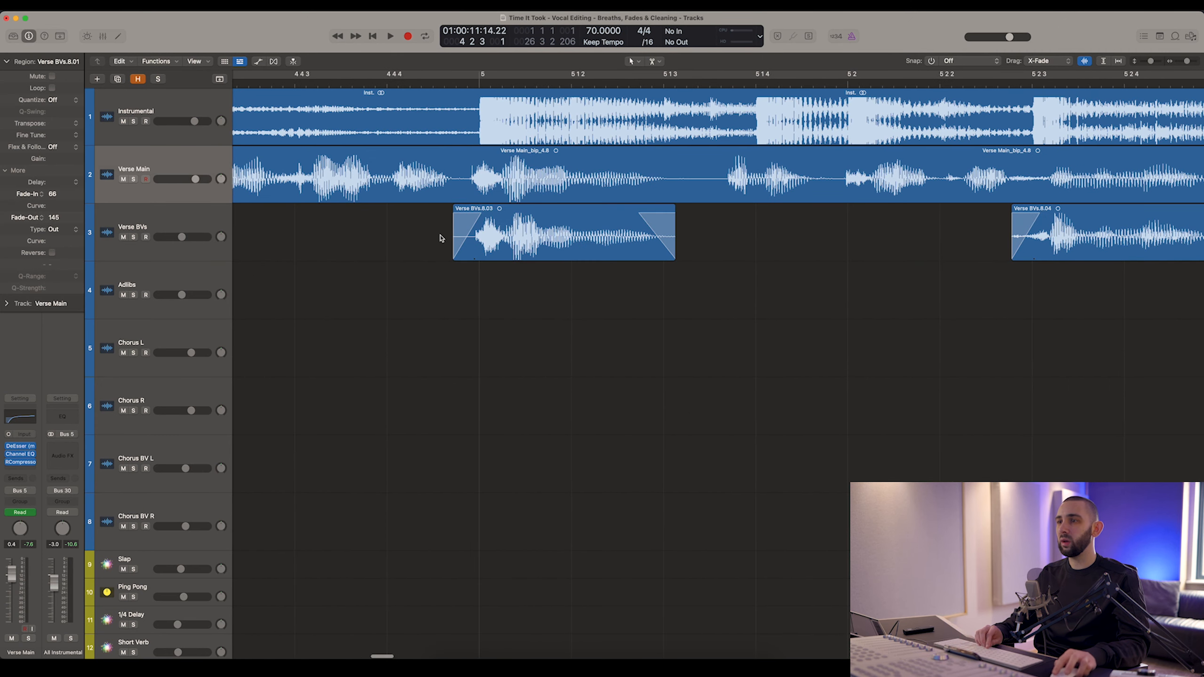
pyautogui.click(502, 241)
pyautogui.hscroll(6, 510, 244)
pyautogui.click(812, 243)
pyautogui.hscroll(18, 806, 242)
pyautogui.click(800, 242)
pyautogui.hscroll(15, 801, 242)
pyautogui.hscroll(20, 745, 252)
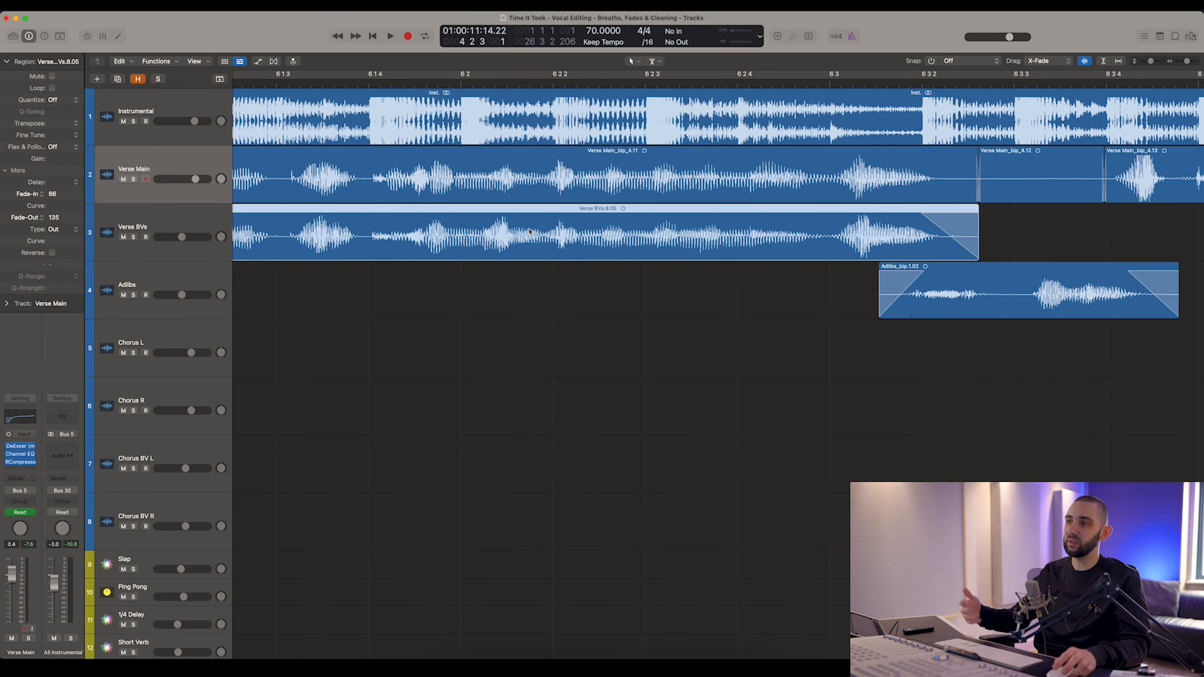
# Nudge the Verse BVs regions around bar 7 and 7 3 slightly earlier to line up with the main verse.
pyautogui.hscroll(9, 529, 231)
pyautogui.hscroll(20, 529, 230)
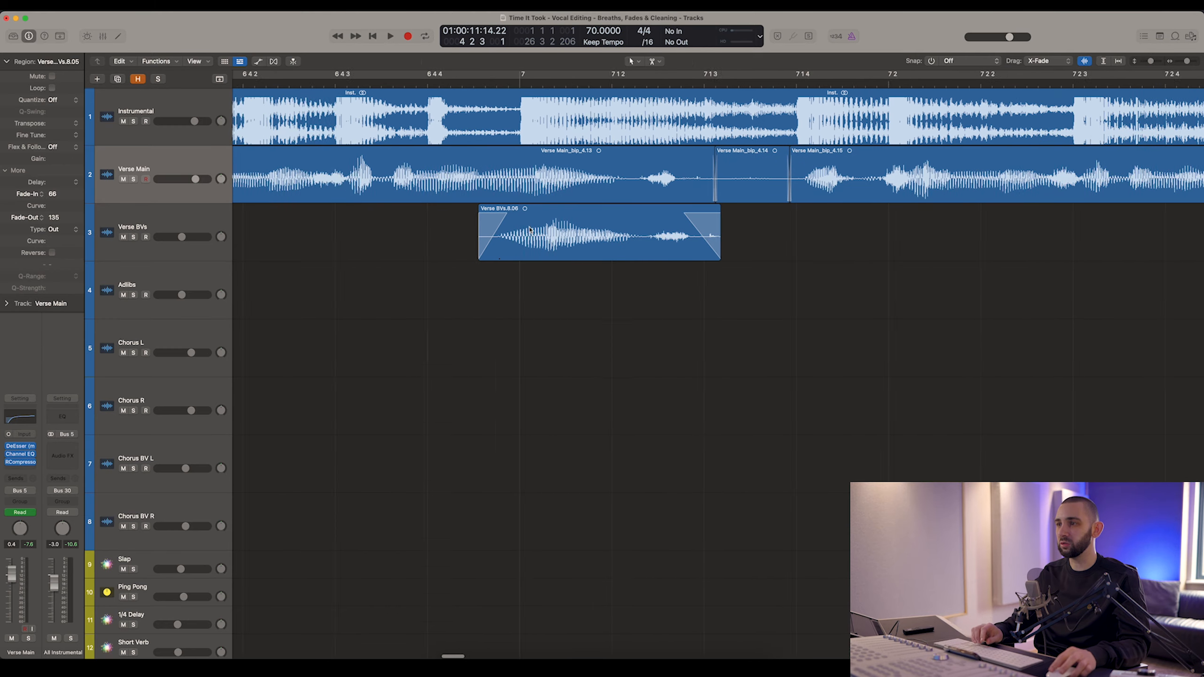
pyautogui.click(522, 236)
pyautogui.moveTo(522, 234); pyautogui.dragTo(520, 234)
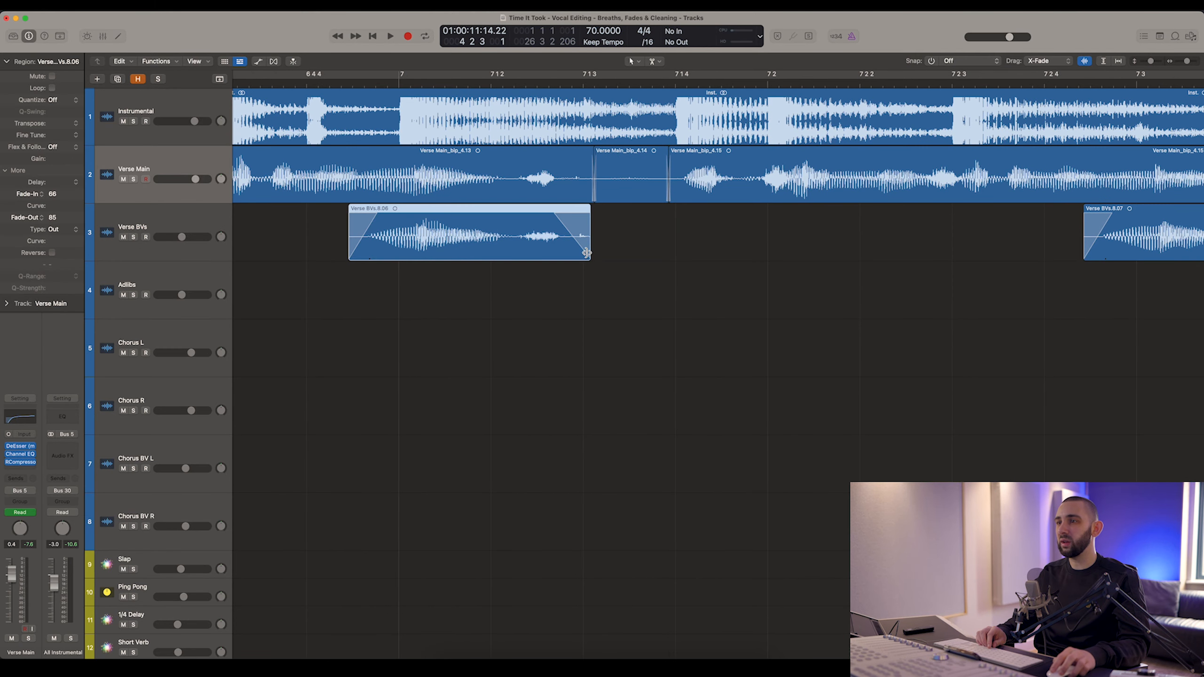
pyautogui.hscroll(20, 591, 256)
pyautogui.moveTo(641, 247); pyautogui.dragTo(629, 247)
pyautogui.hscroll(20, 630, 247)
# Line up the Verse BVs region at bar 8 with the main verse and split it just after 8 1 4.
pyautogui.click(597, 243)
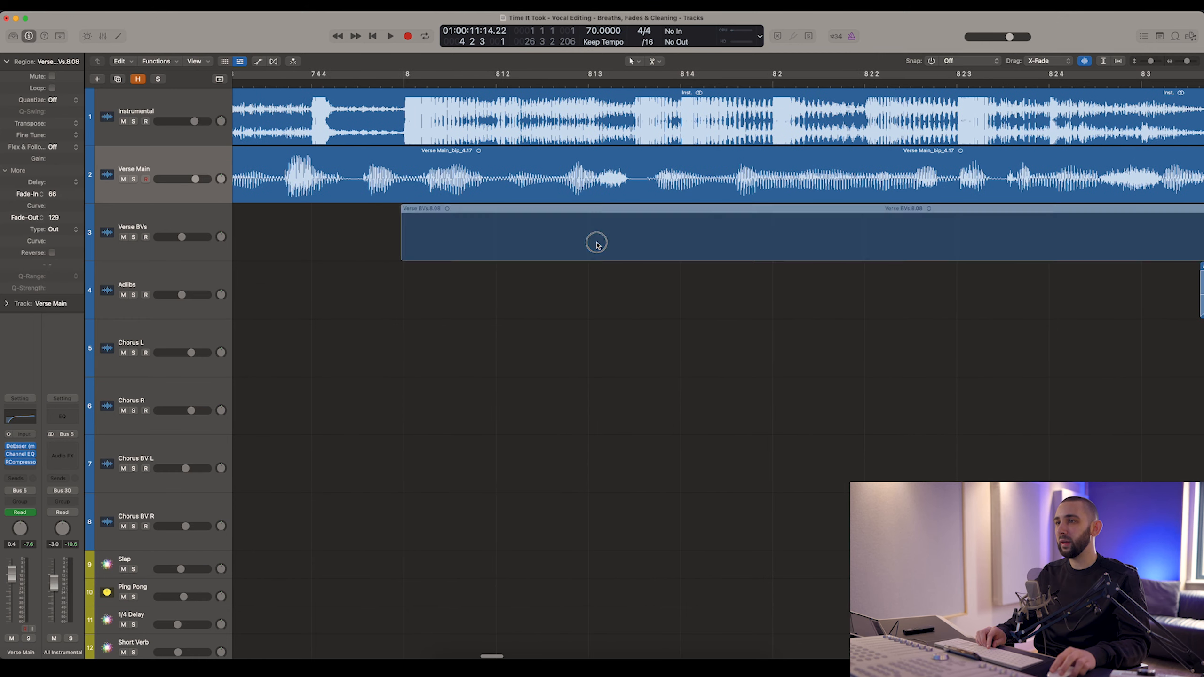
pyautogui.hscroll(8, 596, 244)
pyautogui.click(562, 242)
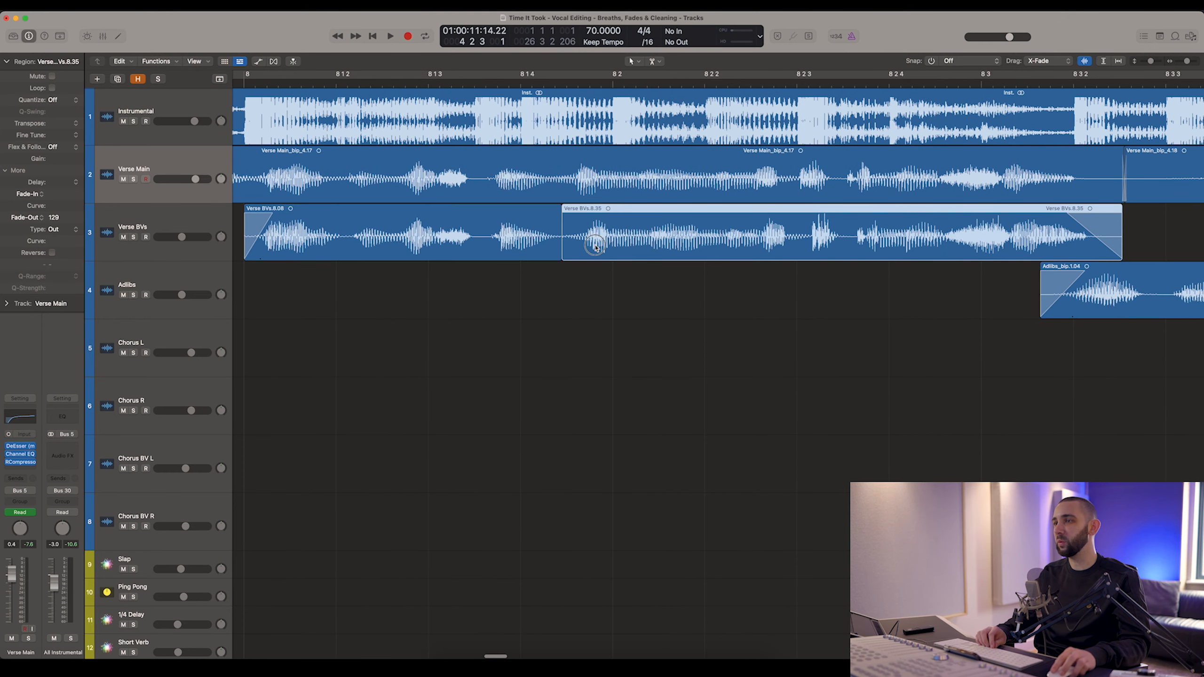
pyautogui.hscroll(-3, 599, 245)
pyautogui.hscroll(-3, 598, 245)
# Nudge the Verse BVs regions around bar 9, 9 2 3 and bar 10 into line with the main verse.
pyautogui.hscroll(20, 598, 244)
pyautogui.moveTo(612, 241); pyautogui.dragTo(663, 240)
pyautogui.hscroll(20, 609, 240)
pyautogui.hscroll(9, 663, 240)
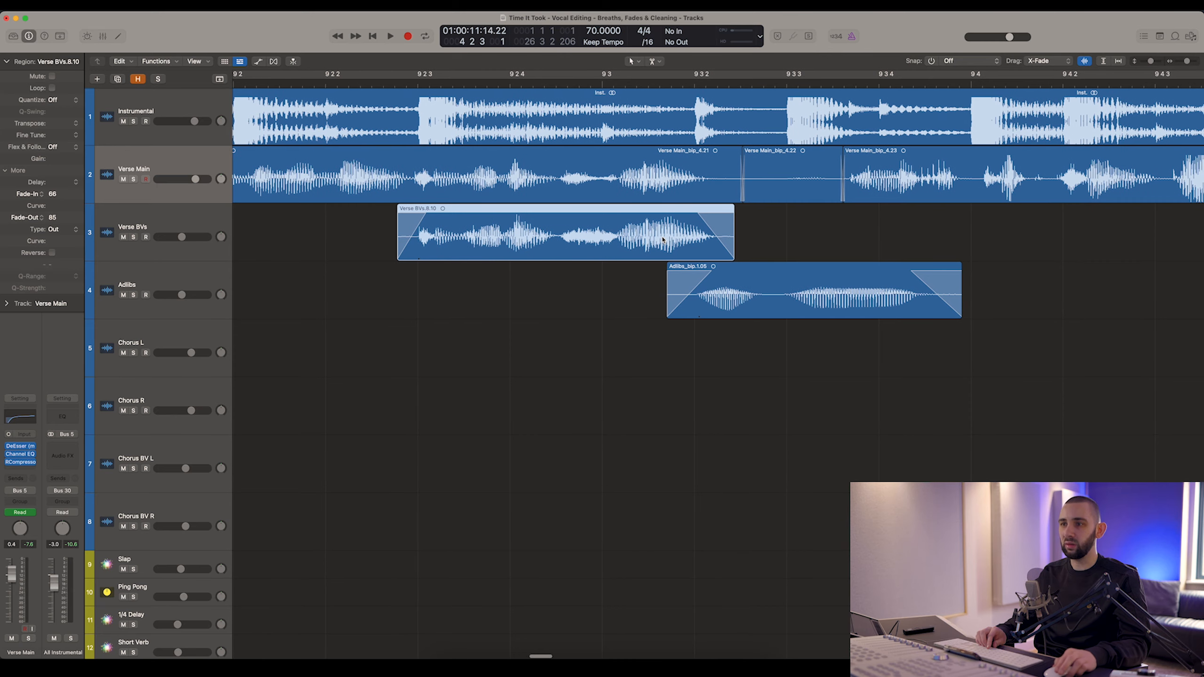
pyautogui.hscroll(20, 663, 240)
pyautogui.click(644, 241)
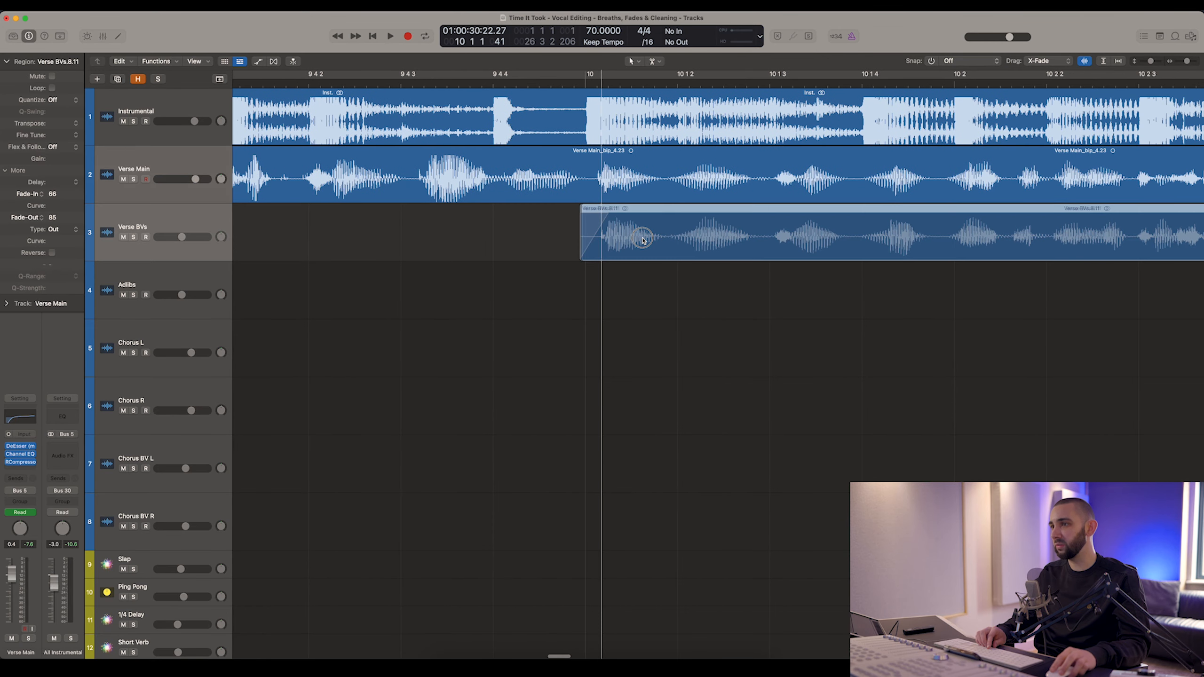
pyautogui.hscroll(17, 643, 241)
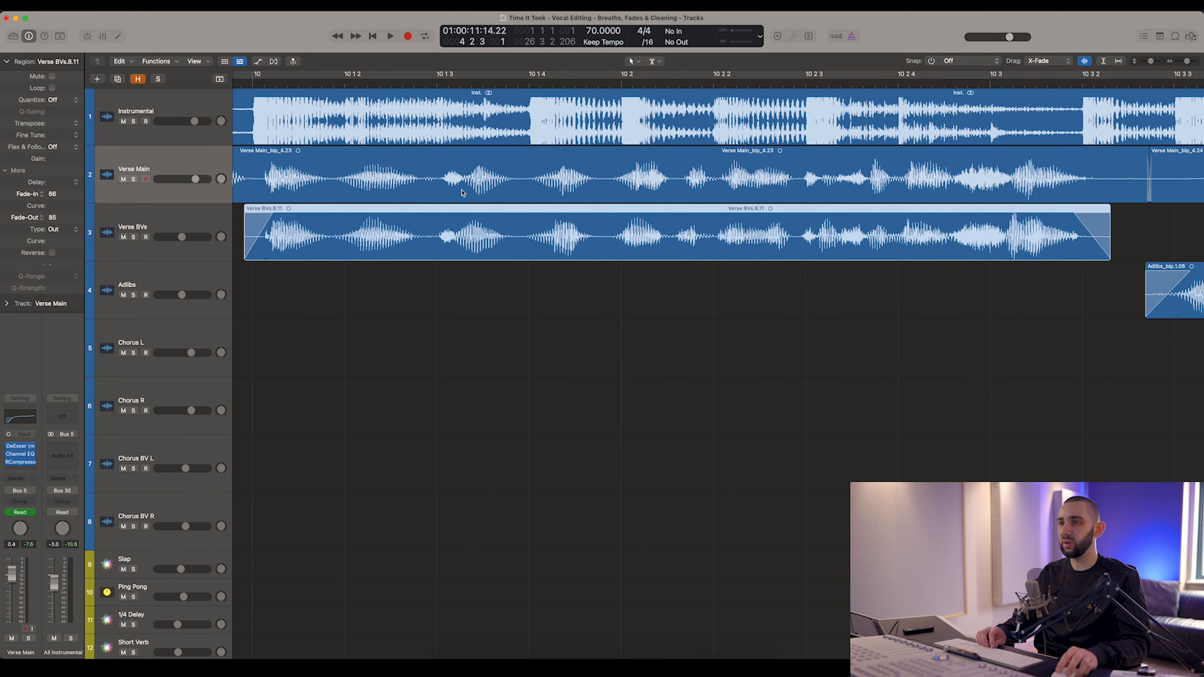
# Split the bar 10 Verse BVs region at about 10 1 3, 10 2 3 and 10 3, realign the parts and fade the cut edges.
pyautogui.keyDown('super'); pyautogui.click(431, 245); pyautogui.keyUp('super')
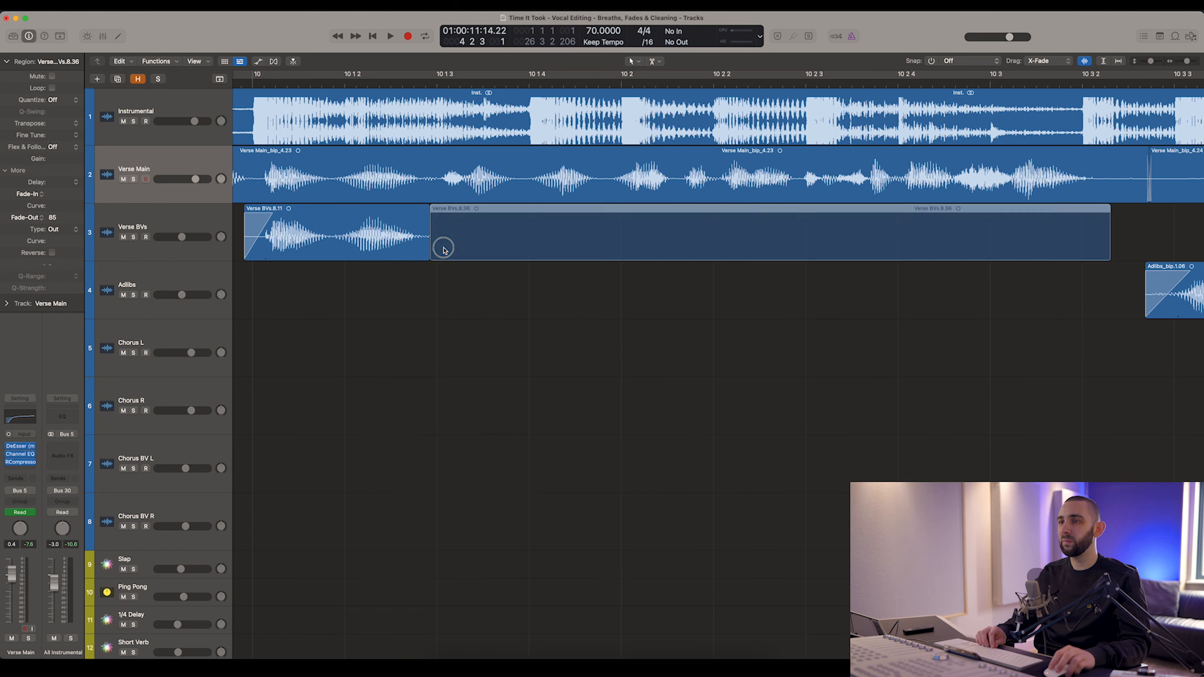
pyautogui.click(445, 249)
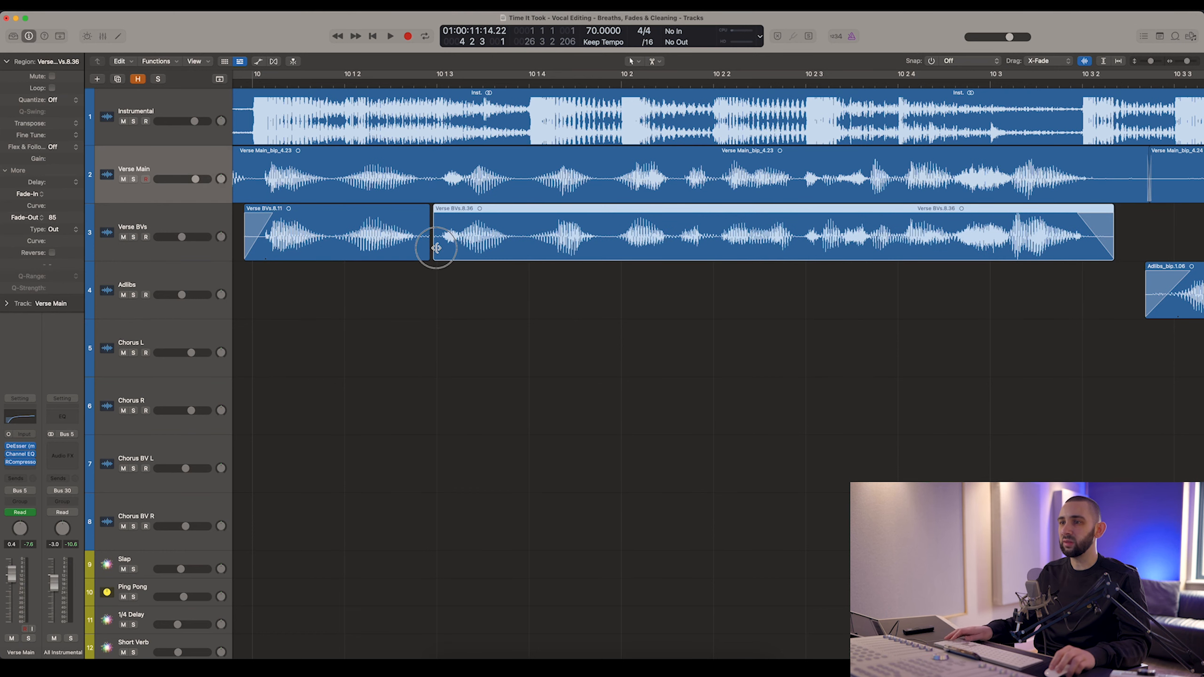
pyautogui.click(421, 241)
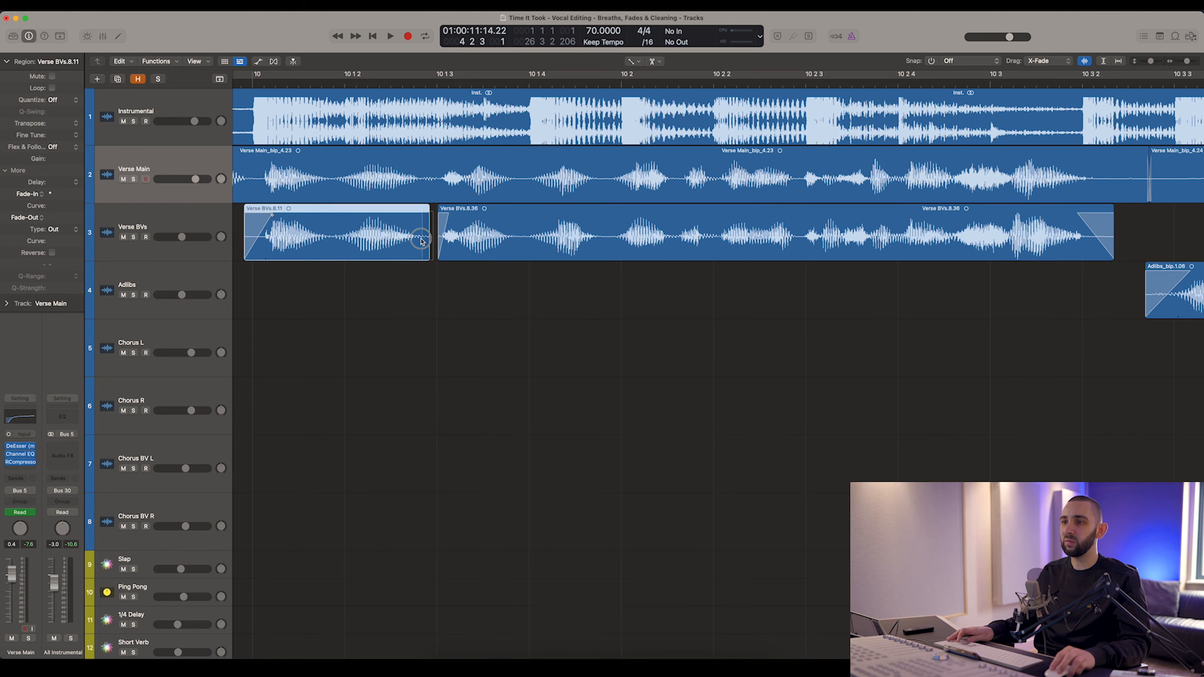
pyautogui.hscroll(5, 522, 244)
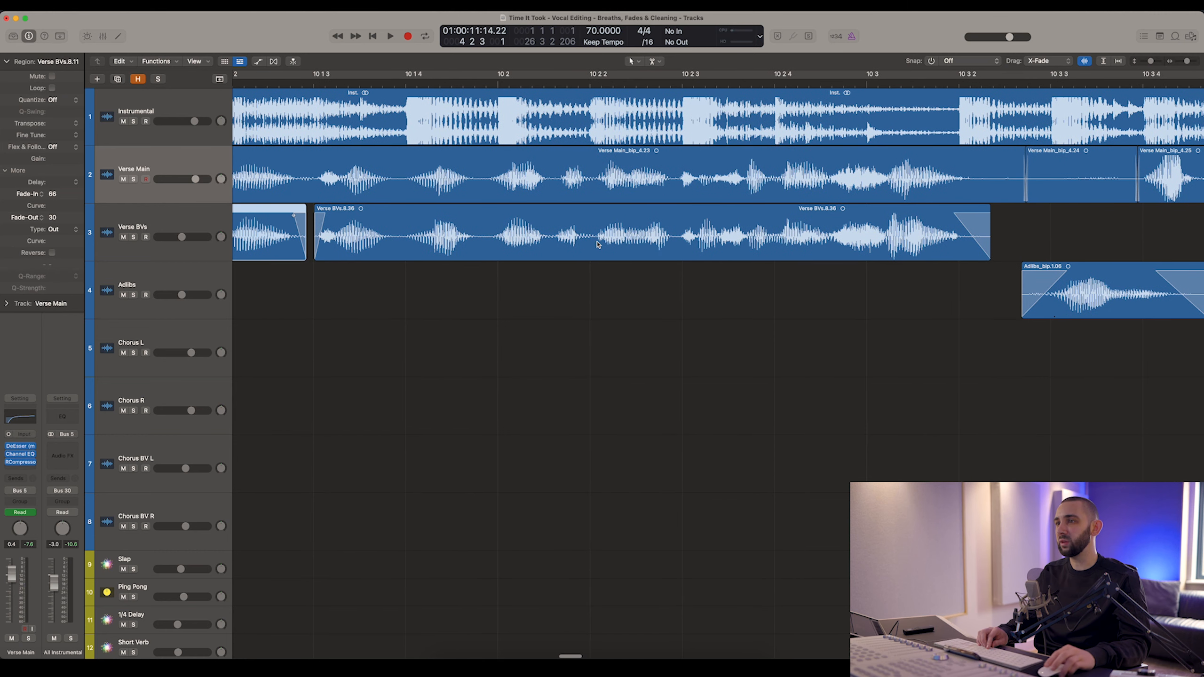
pyautogui.click(676, 246)
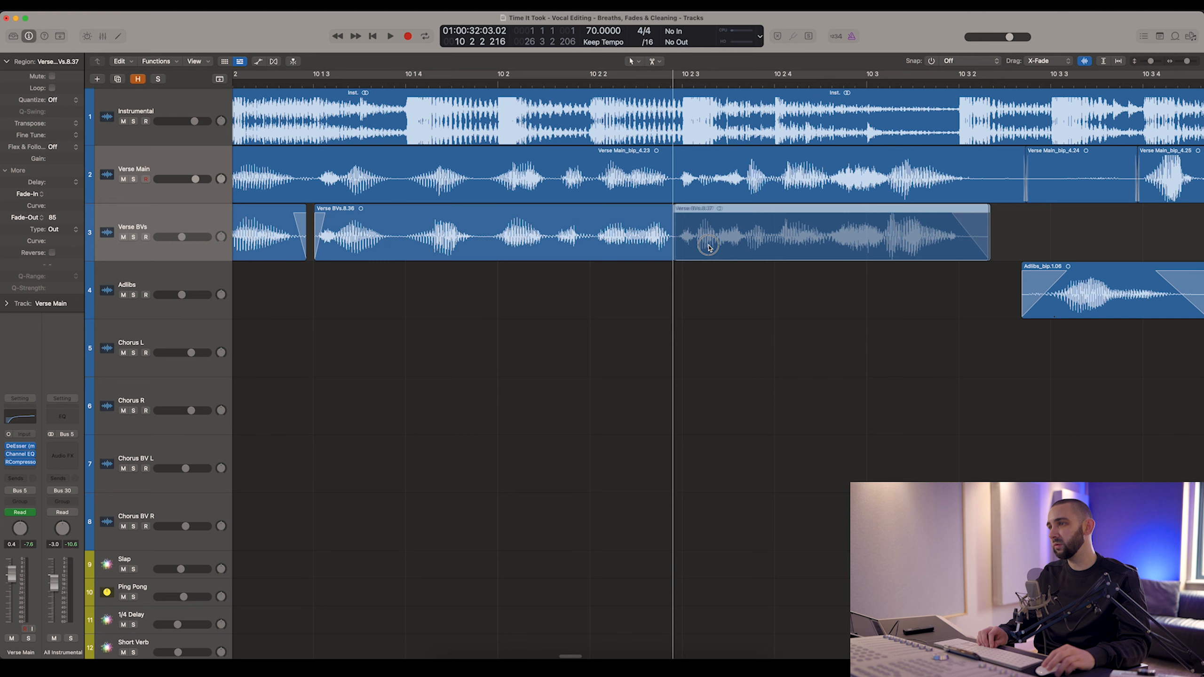
pyautogui.click(871, 236)
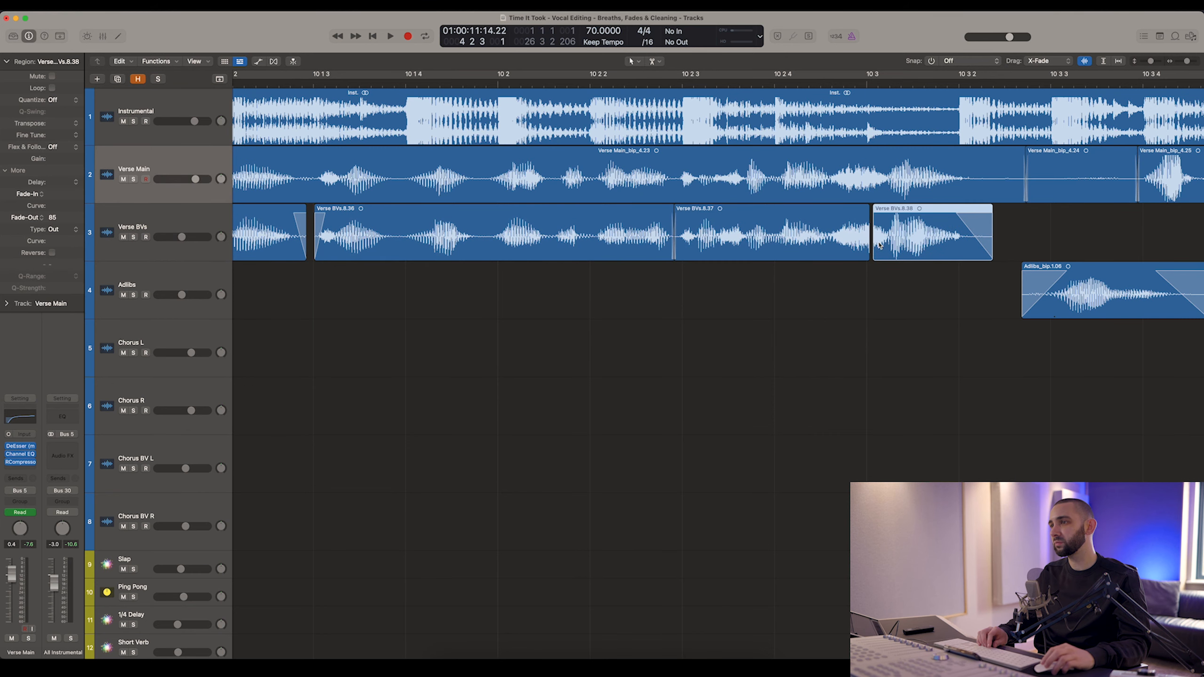
# Line up the Verse BVs regions around bar 11 and 11 3 with the main verse.
pyautogui.hscroll(20, 870, 237)
pyautogui.click(750, 237)
pyautogui.hscroll(15, 751, 237)
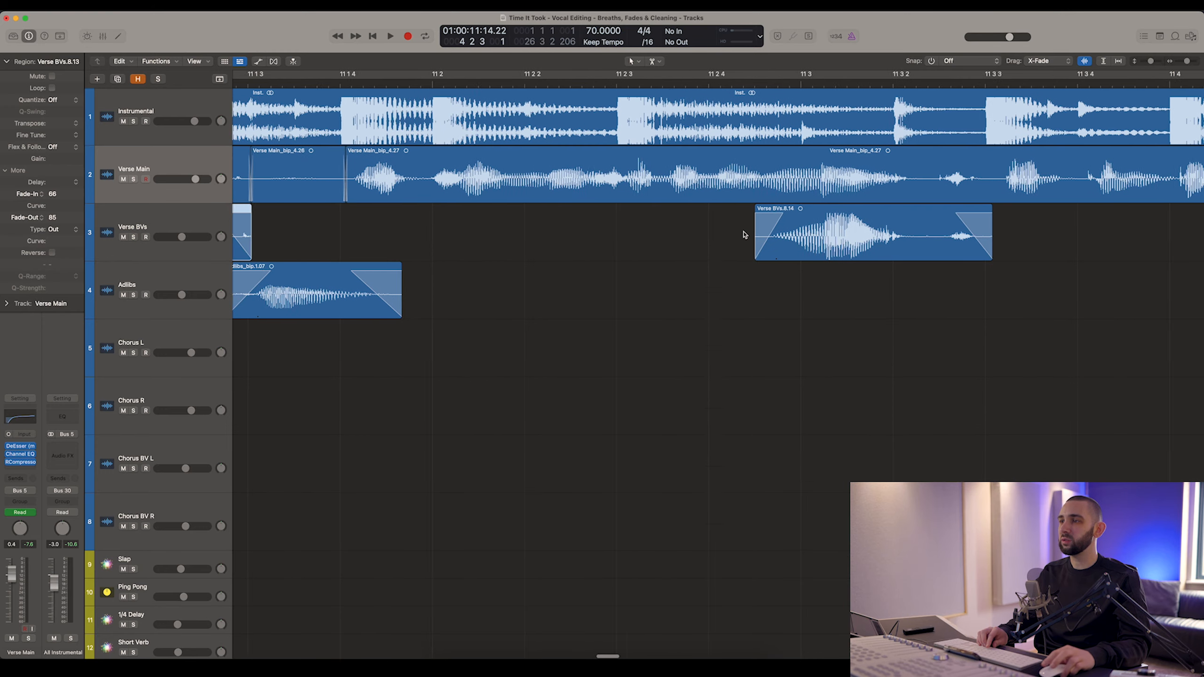
pyautogui.click(731, 242)
pyautogui.hscroll(17, 729, 242)
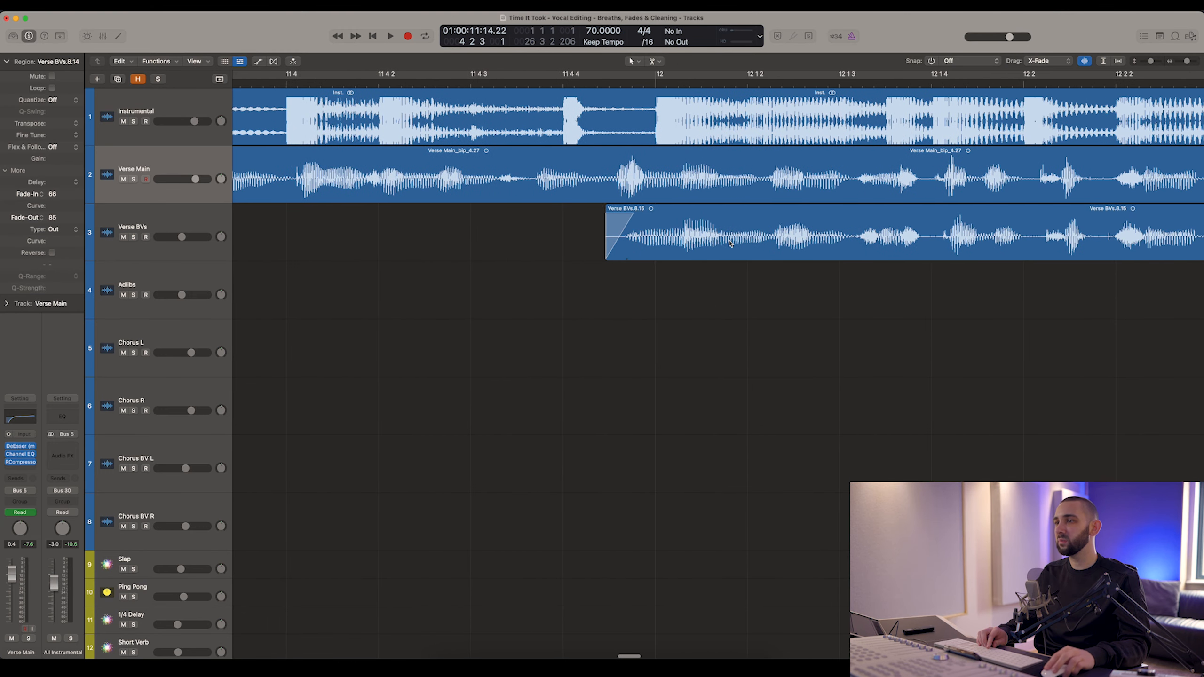
# Split the Verse BVs region at bar 12 at about 12 1 3, 12 1 4 and 12 2, aligning and crossfading the parts.
pyautogui.click(674, 245)
pyautogui.hscroll(4, 675, 246)
pyautogui.click(648, 242)
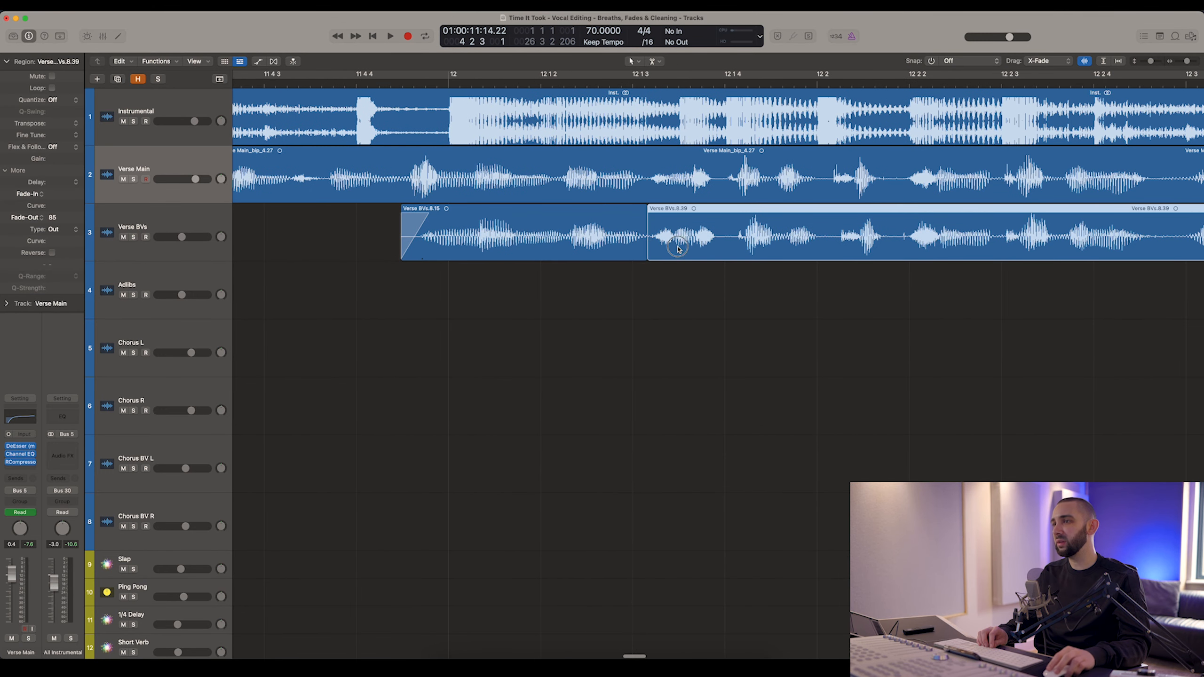
pyautogui.click(727, 243)
pyautogui.hscroll(4, 754, 245)
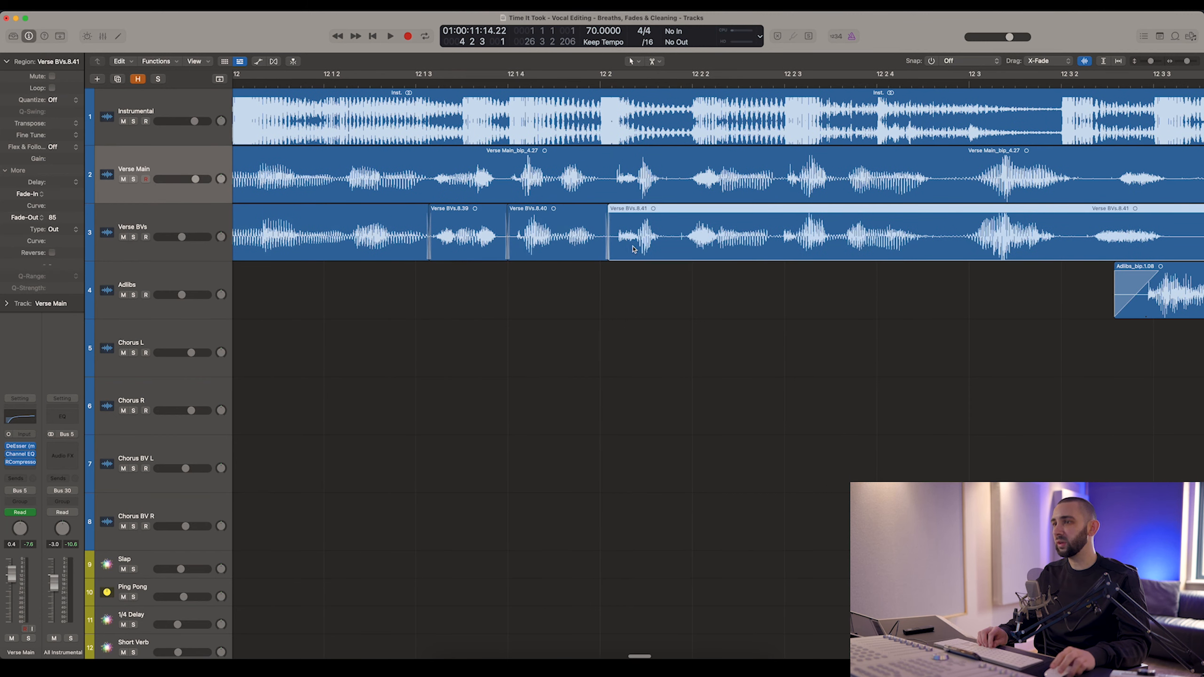
# Split the Verse BVs shortly before 12 3 and at further phrases through the end of bar 12, aligning the parts with the main verse.
pyautogui.hscroll(6, 637, 249)
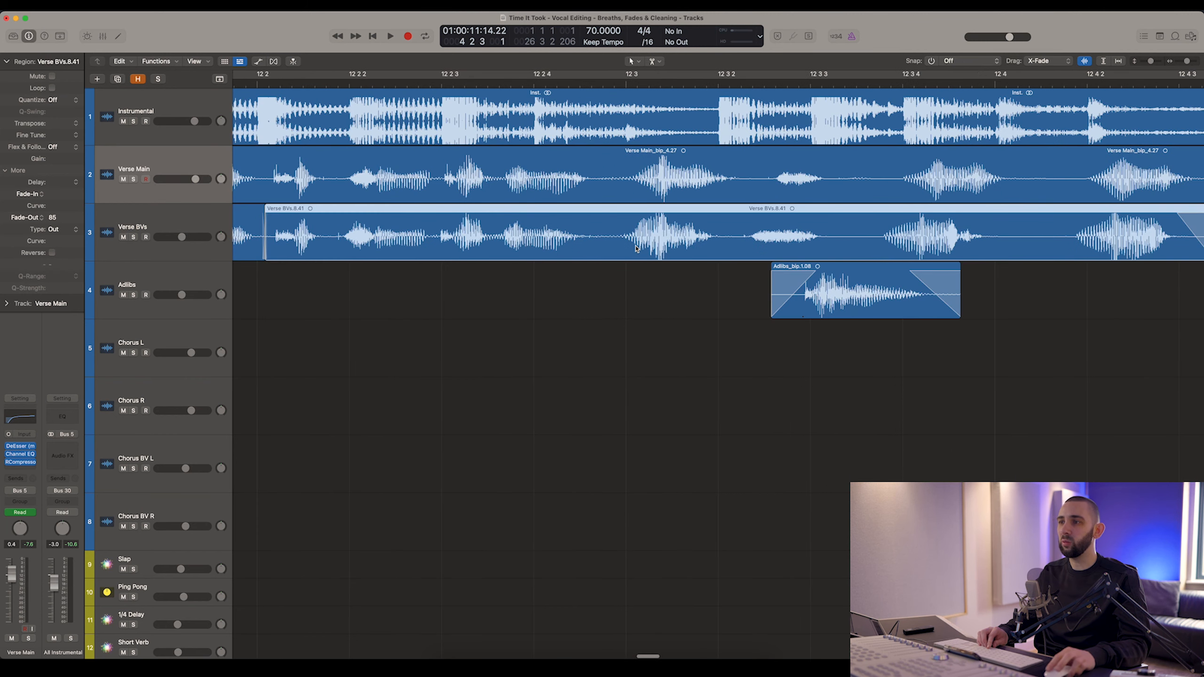
pyautogui.click(605, 243)
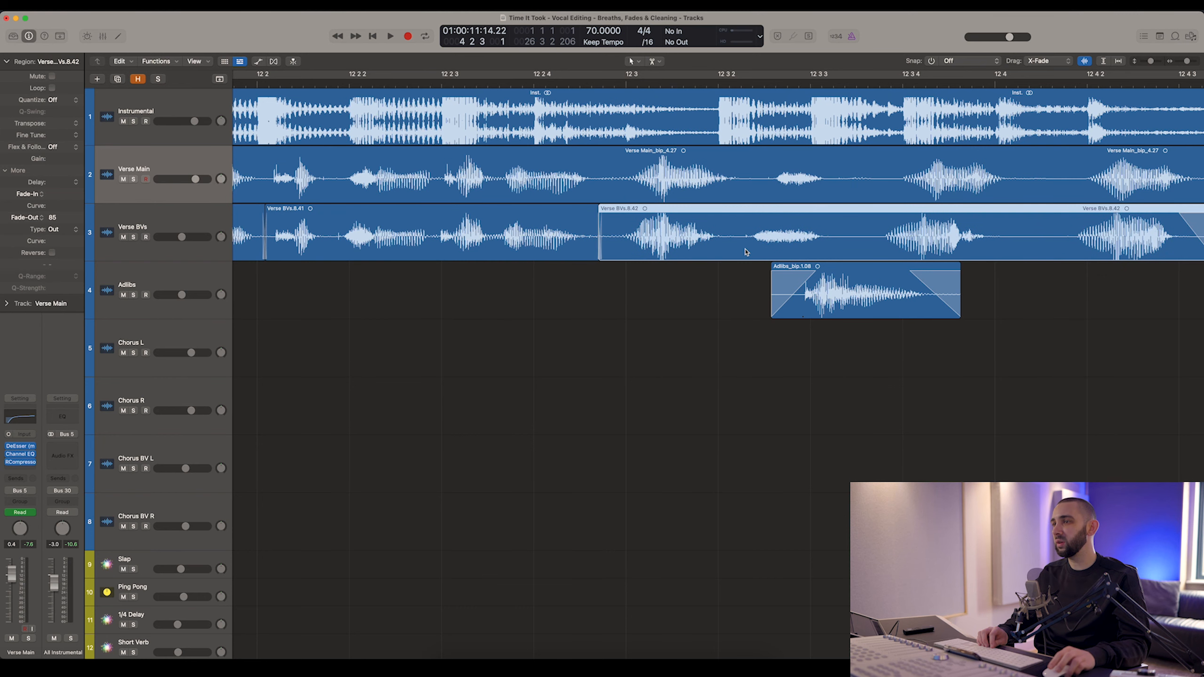
pyautogui.hscroll(4, 759, 250)
pyautogui.keyDown('super'); pyautogui.click(625, 243); pyautogui.keyUp('super')
pyautogui.moveTo(660, 241)
pyautogui.mouseDown()
pyautogui.moveTo(674, 242)
pyautogui.moveTo(593, 245)
pyautogui.mouseUp()
pyautogui.keyDown('super'); pyautogui.click(498, 243); pyautogui.keyUp('super')
pyautogui.moveTo(519, 252); pyautogui.dragTo(528, 249)
pyautogui.moveTo(504, 243); pyautogui.dragTo(569, 239)
# Line up the Verse BVs regions around 13 2, 13 4 3 and 14 2 with the main verse.
pyautogui.hscroll(20, 573, 242)
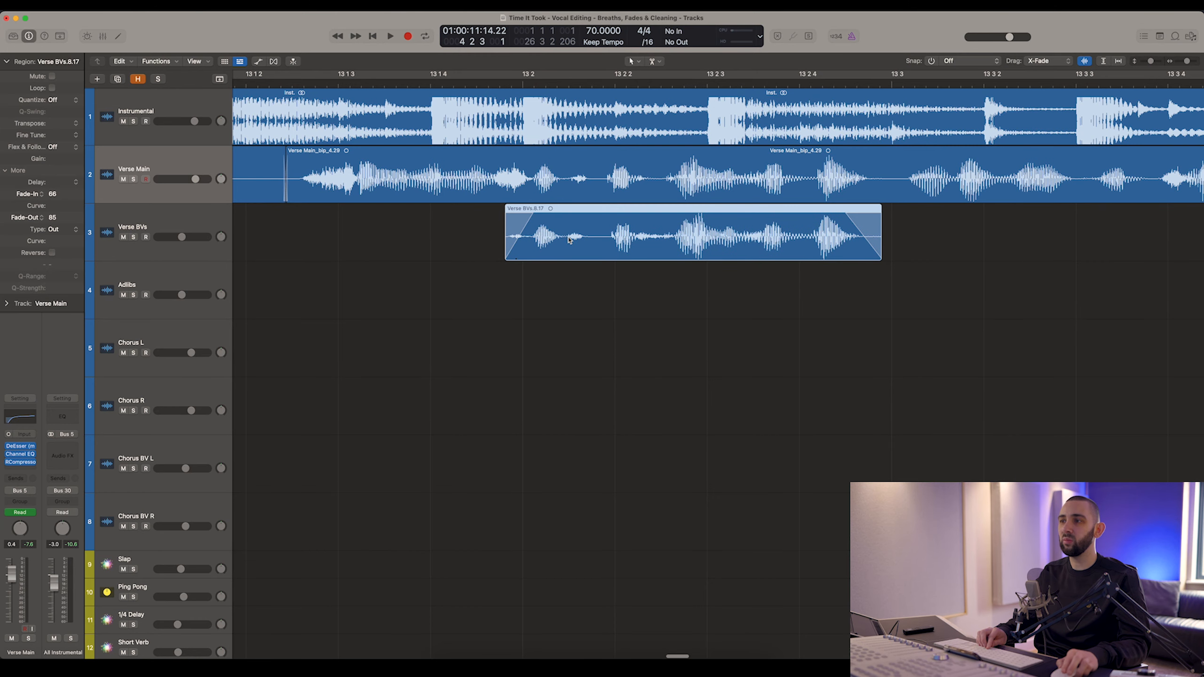
pyautogui.hscroll(5, 569, 240)
pyautogui.hscroll(6, 570, 239)
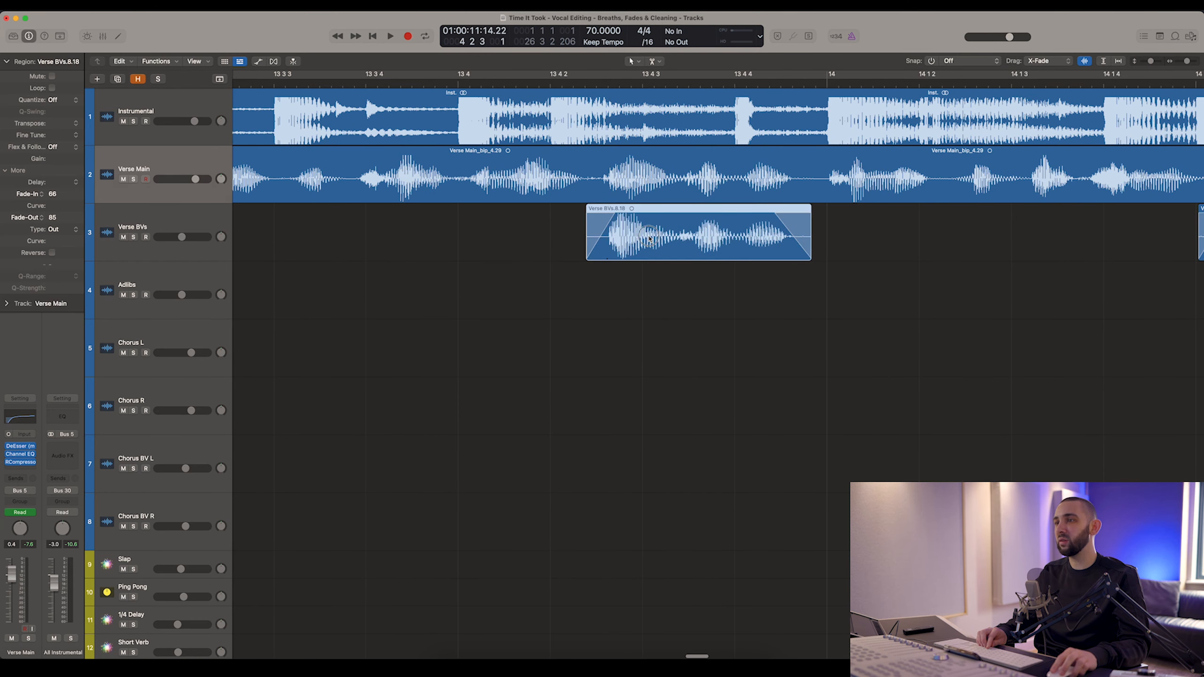
pyautogui.hscroll(10, 650, 238)
pyautogui.click(654, 239)
pyautogui.hscroll(2, 655, 238)
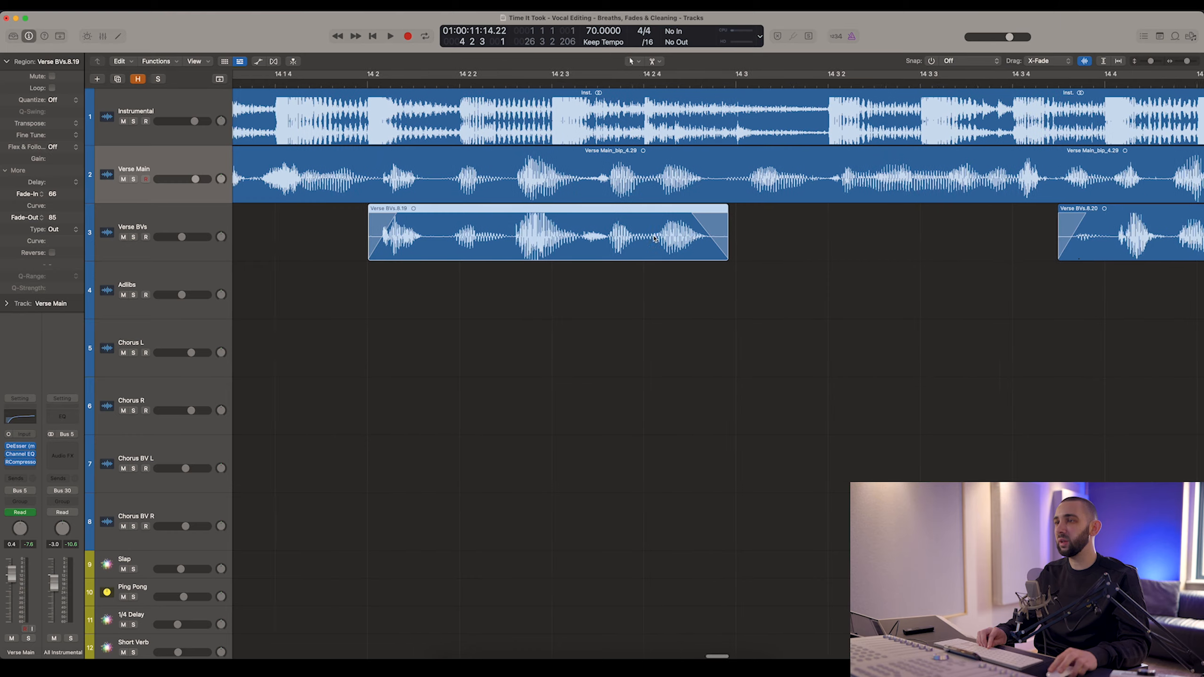
# Cut off the start of the Verse BVs region before 14 4, nudge the remainder slightly earlier and give it a fade-in of 41.
pyautogui.hscroll(8, 654, 238)
pyautogui.click(757, 239)
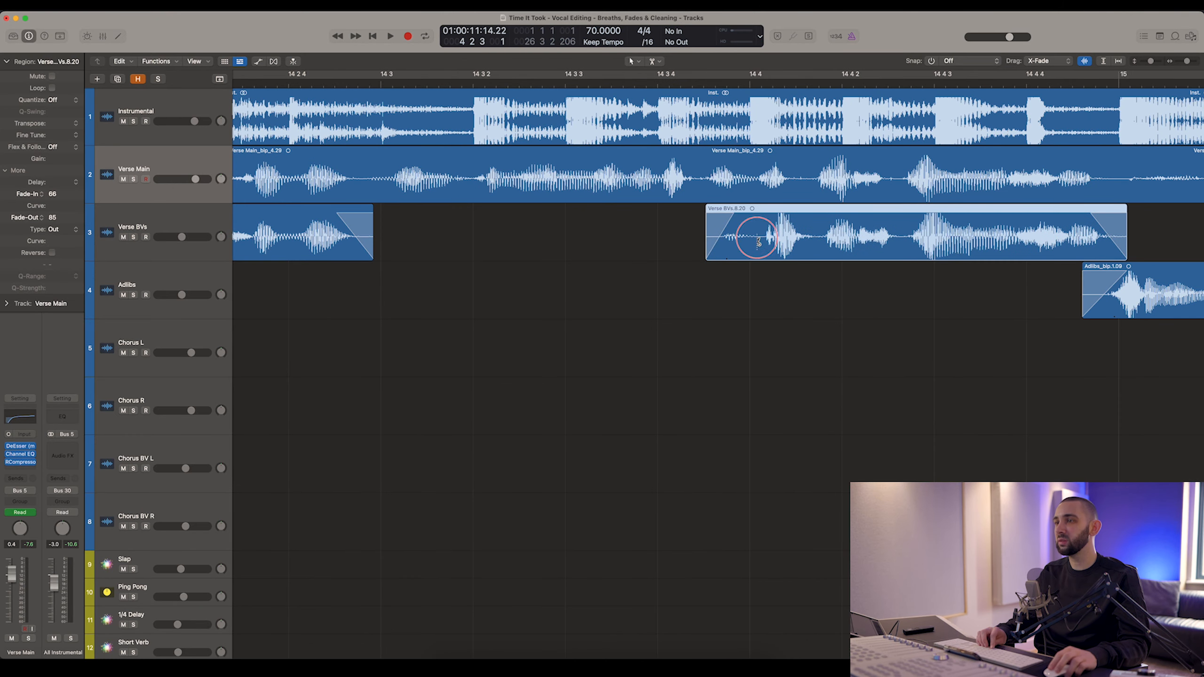
pyautogui.press('Delete')
pyautogui.click(771, 238)
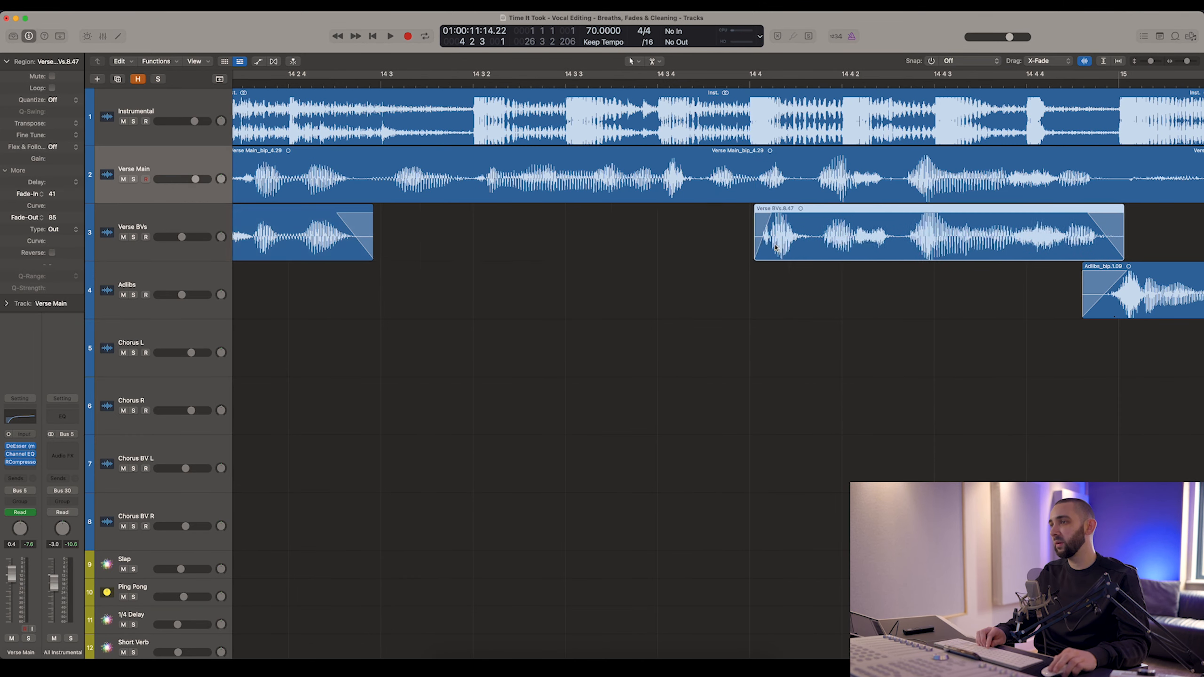
# Nudge the Verse BVs region around 15 2 slightly earlier to match the main verse.
pyautogui.hscroll(7, 759, 240)
pyautogui.hscroll(1, 731, 242)
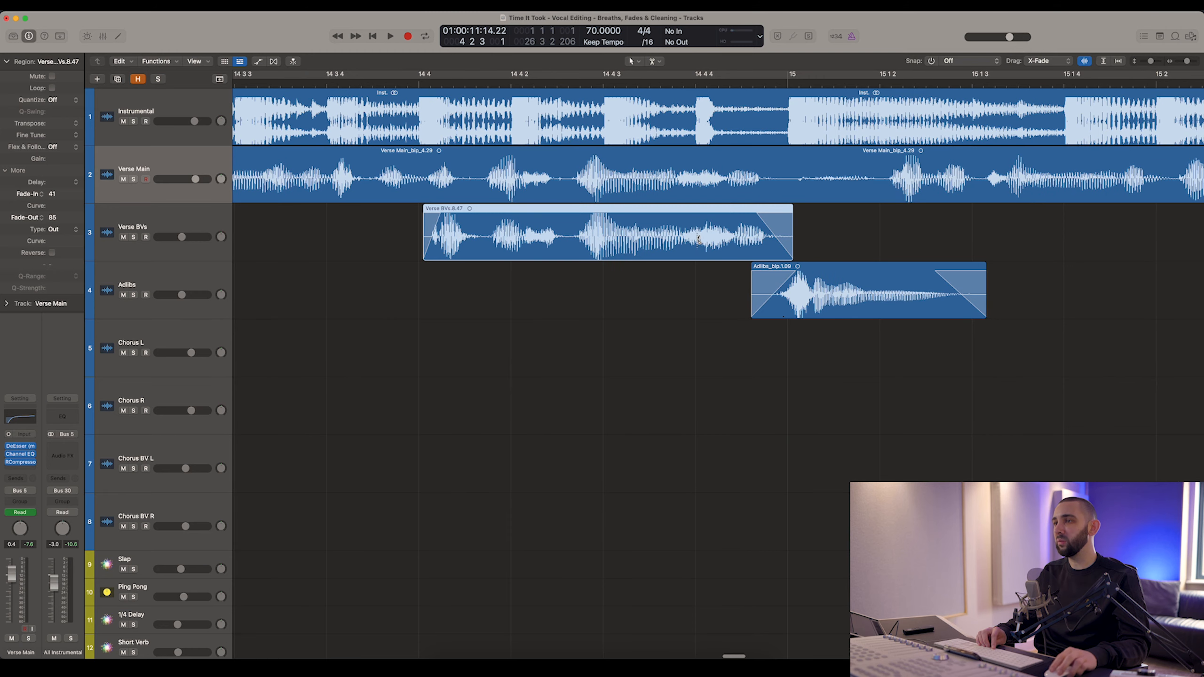
pyautogui.moveTo(726, 245); pyautogui.dragTo(722, 242)
pyautogui.hscroll(10, 723, 245)
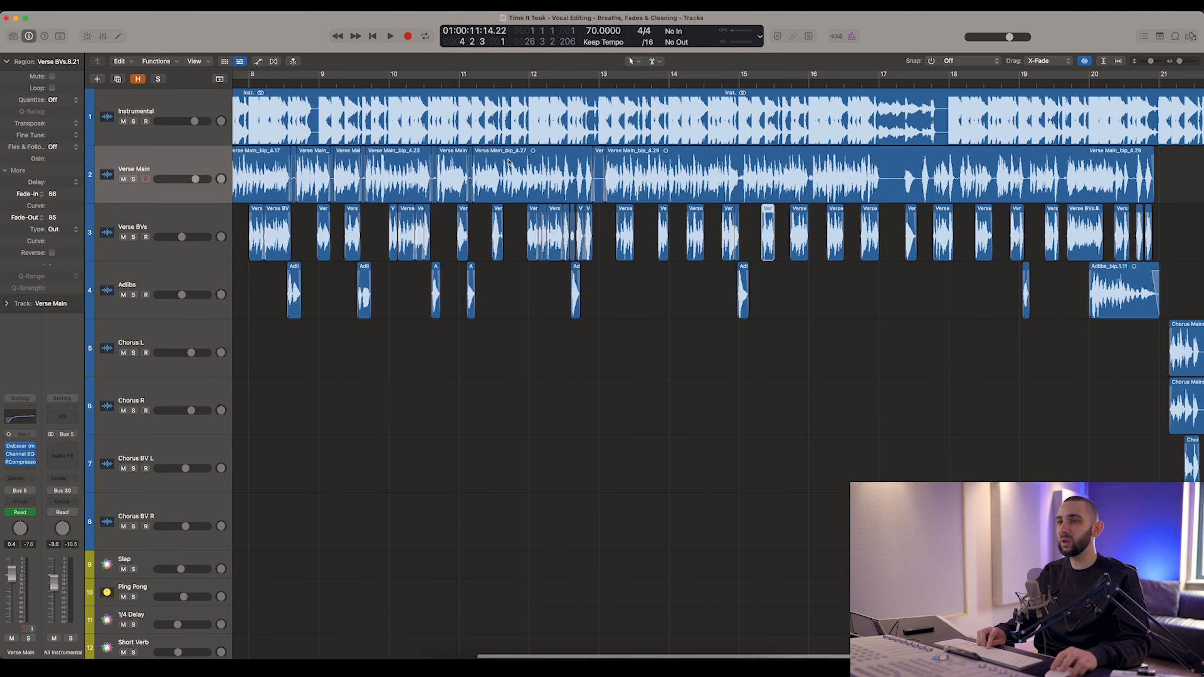
# Line up the Verse BVs region around 15 4 with the main verse.
pyautogui.hscroll(-3, 510, 162)
pyautogui.hscroll(12, 508, 167)
pyautogui.press('super+Right')
pyautogui.press('super+Right')
pyautogui.press('super+Right')
pyautogui.press('super+Right')
pyautogui.press('super+Right')
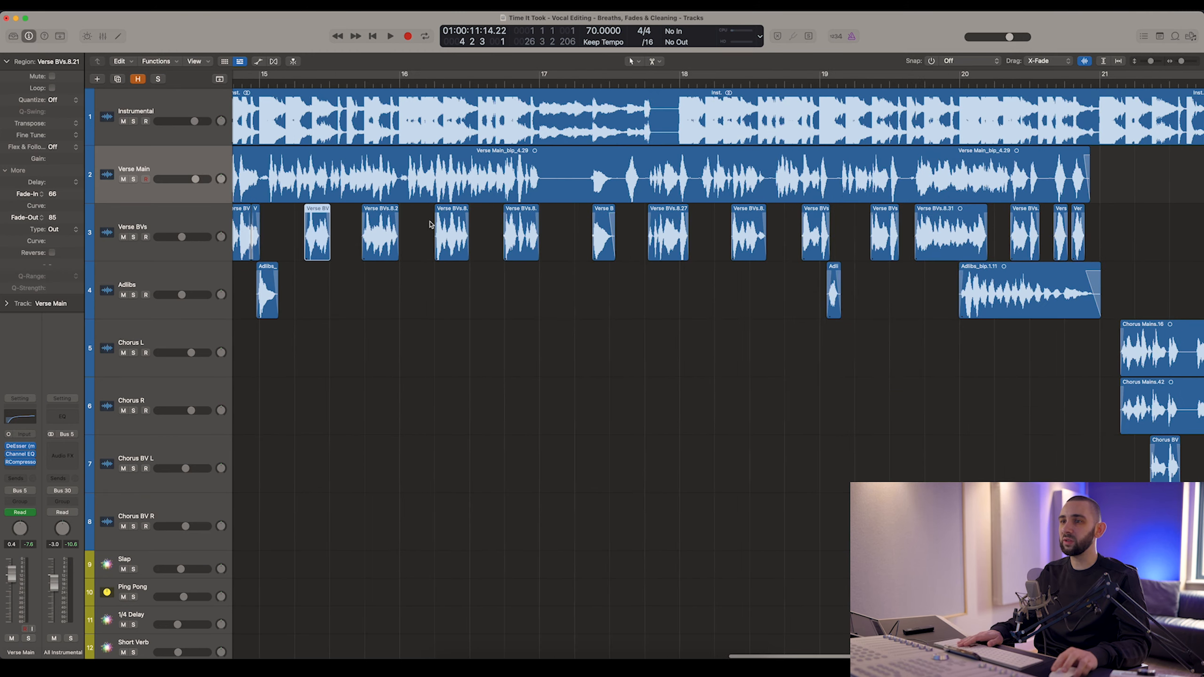
pyautogui.press('super+Right')
pyautogui.press('super+Right')
pyautogui.press('super+Right')
pyautogui.hscroll(8, 593, 249)
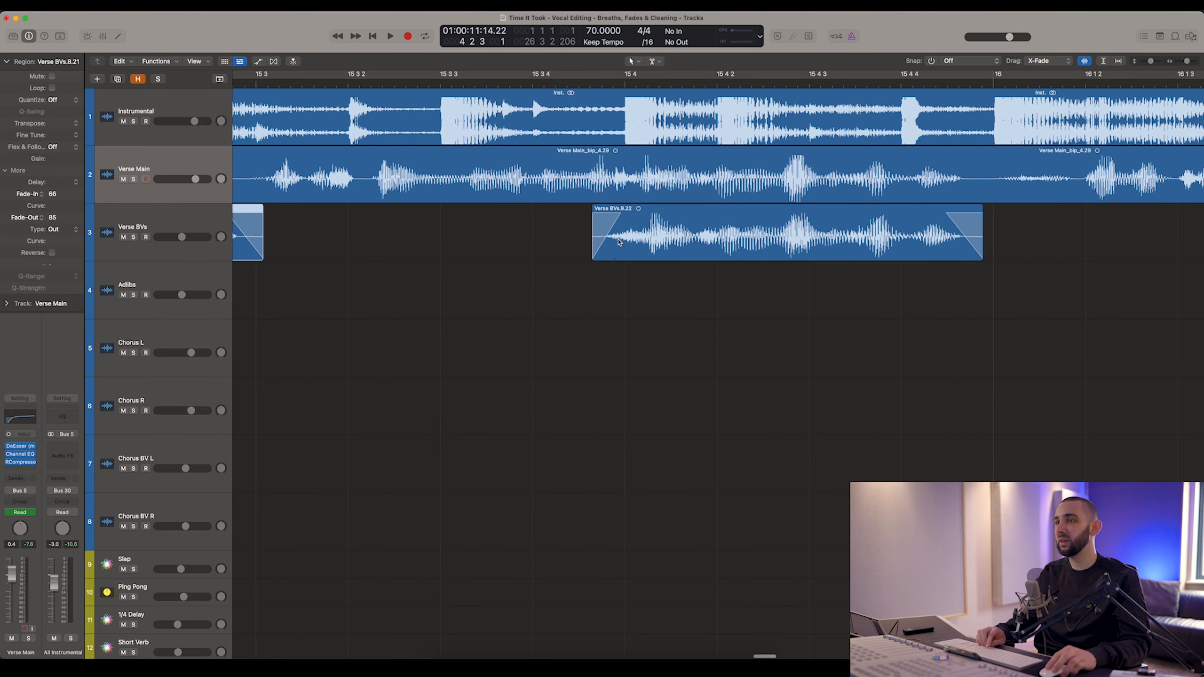
pyautogui.moveTo(613, 240); pyautogui.dragTo(635, 239)
# Align the remaining Verse BVs regions from bar 16 to bar 20 with the main verse, splitting and crossfading where phrases drift.
pyautogui.hscroll(10, 612, 241)
pyautogui.hscroll(20, 635, 239)
pyautogui.click(736, 244)
pyautogui.hscroll(8, 736, 244)
pyautogui.hscroll(15, 700, 229)
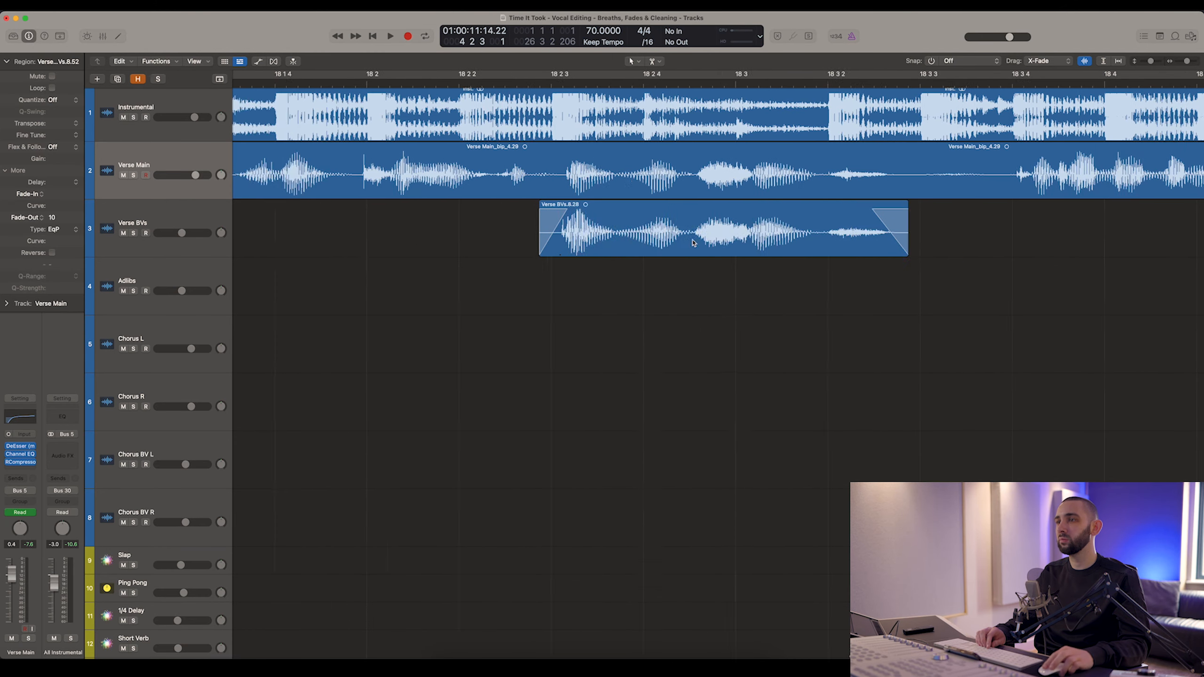
pyautogui.hscroll(20, 605, 237)
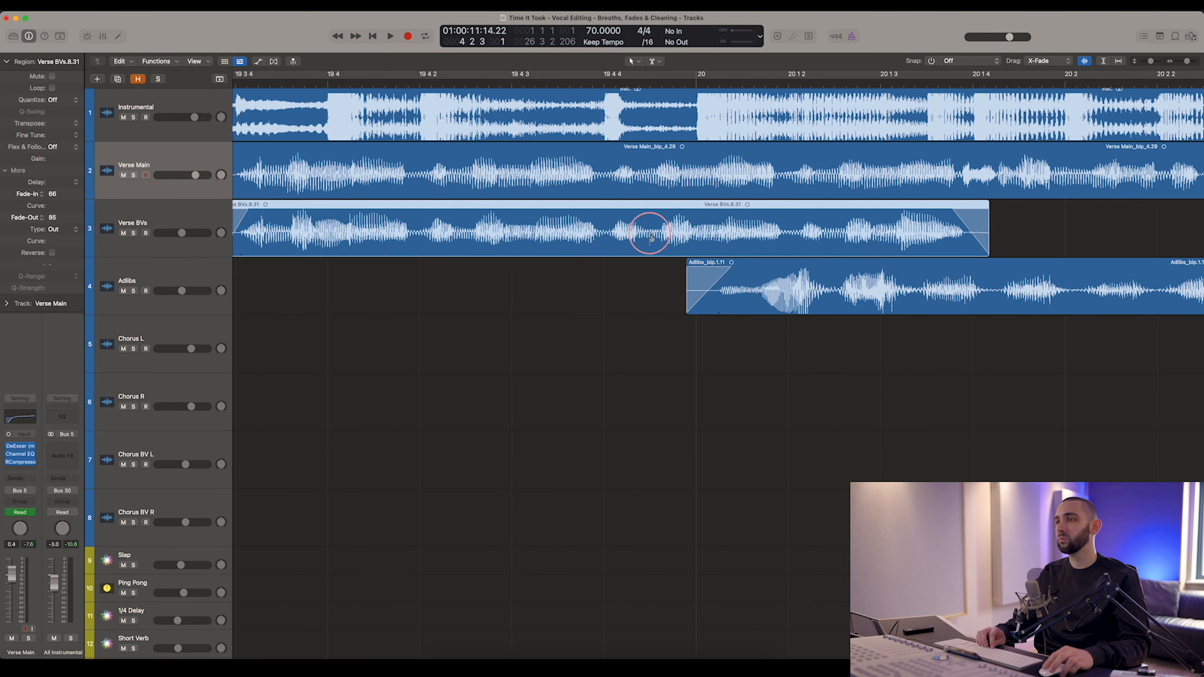
pyautogui.click(629, 231)
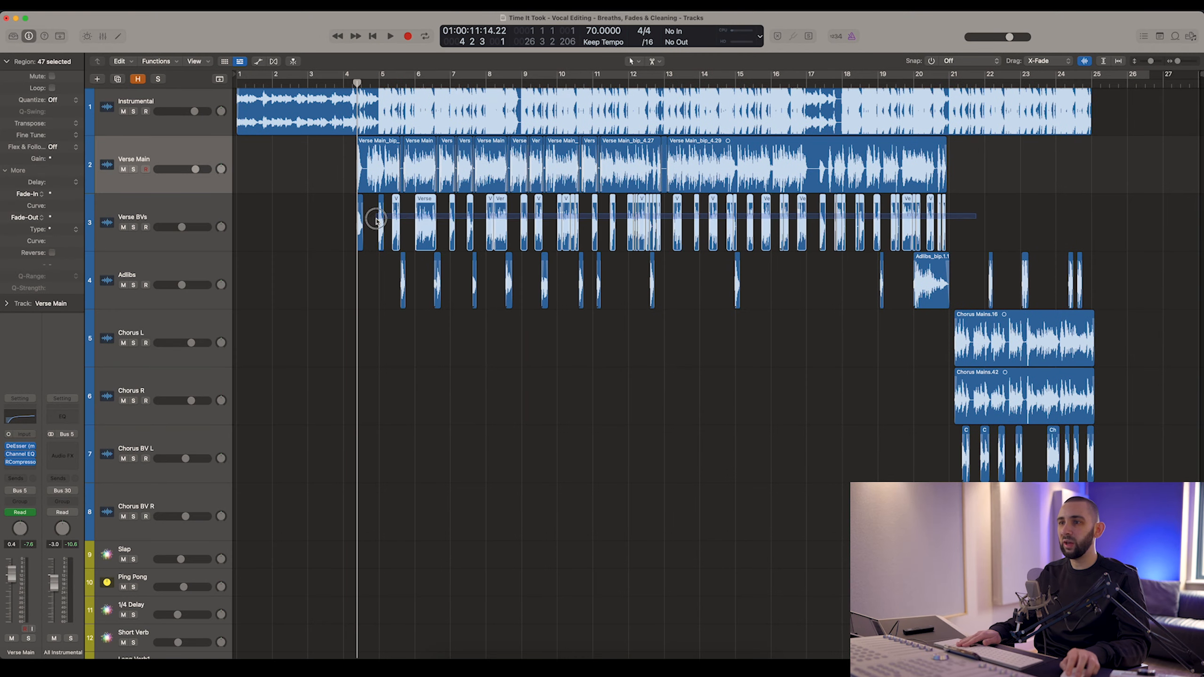
# Solo the Verse Main and Verse BVs tracks and place the playhead shortly before bar 5.
pyautogui.click(291, 220)
pyautogui.press('super+Right')
pyautogui.press('super+Right')
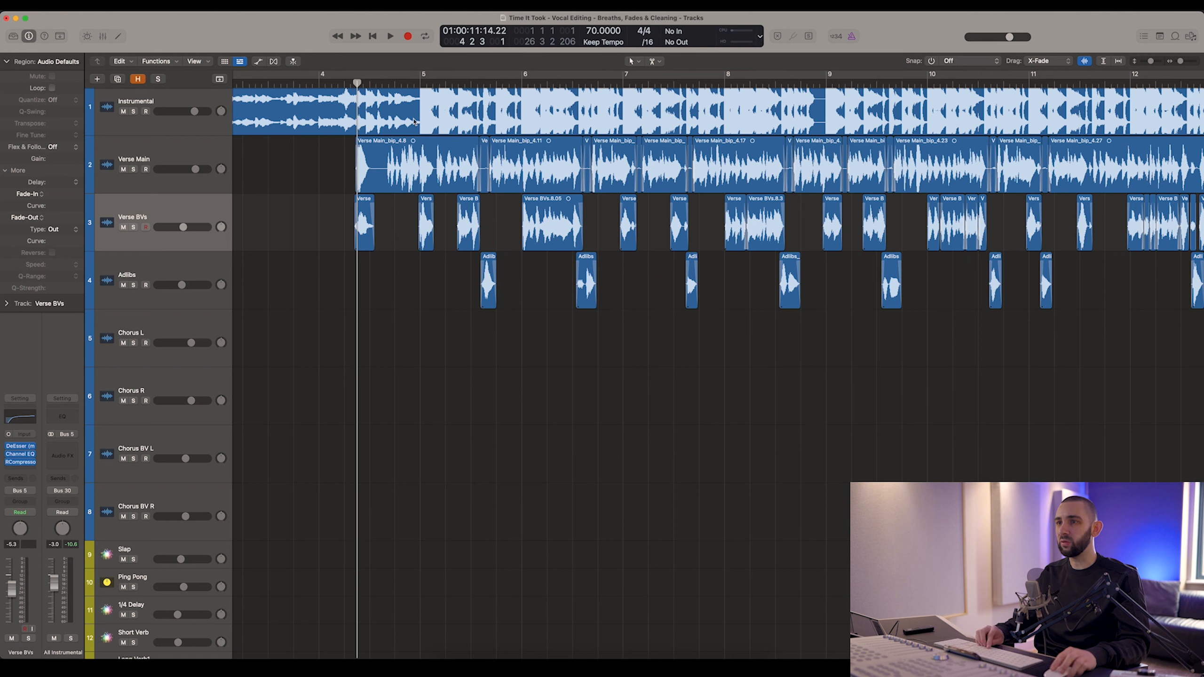
pyautogui.click(133, 169)
pyautogui.press('space')
pyautogui.moveTo(527, 121); pyautogui.dragTo(411, 116)
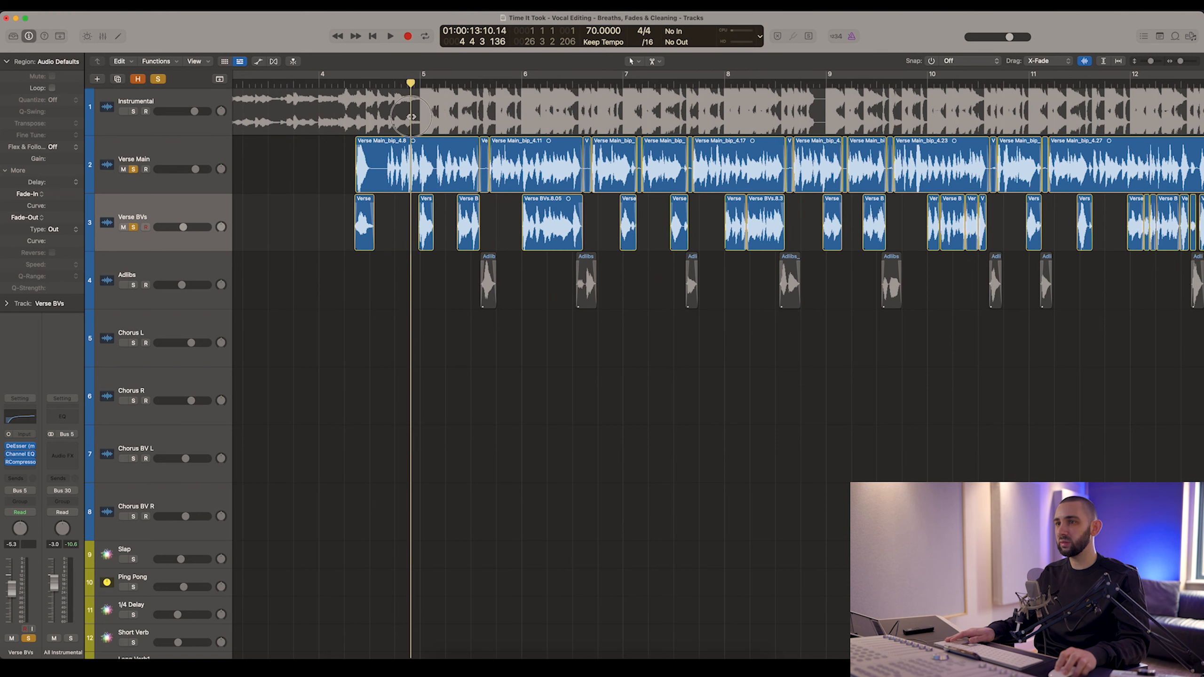
# Listen to the soloed Verse Main and Verse BVs together from before bar 5 to bar 8 3, following the aligned regions.
pyautogui.press('space')
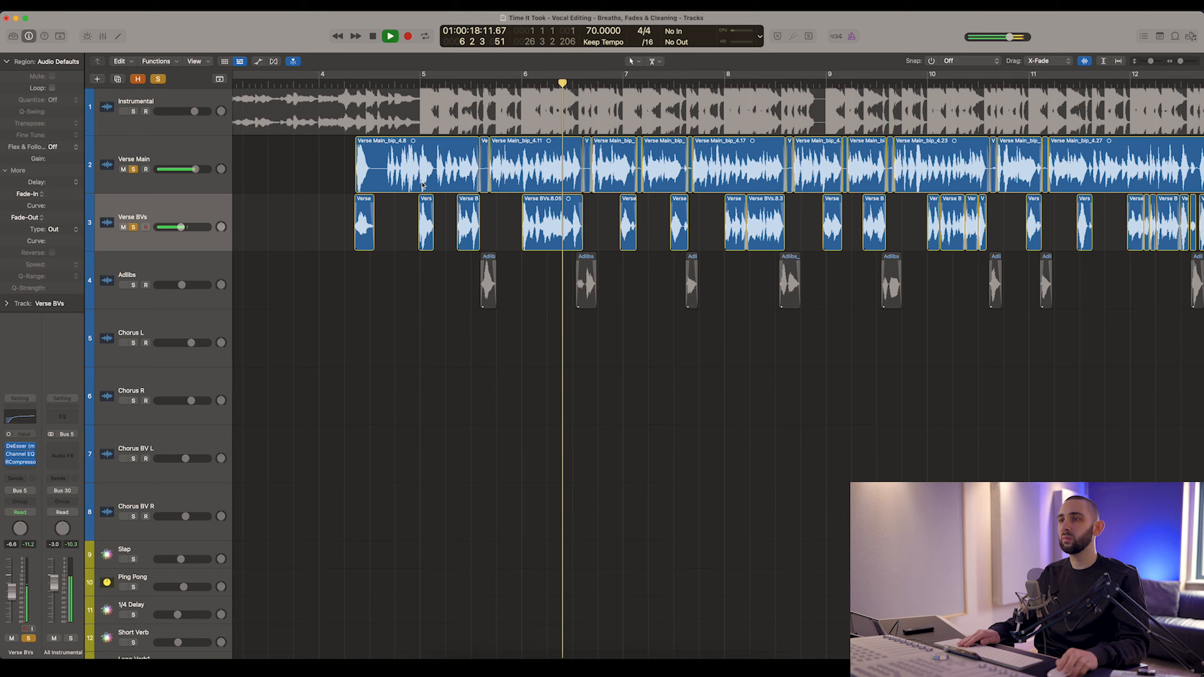
pyautogui.hscroll(4, 420, 184)
pyautogui.press('super+Right')
pyautogui.press('super+Right')
pyautogui.press('super+Right')
pyautogui.press('super+Right')
pyautogui.hscroll(3, 528, 231)
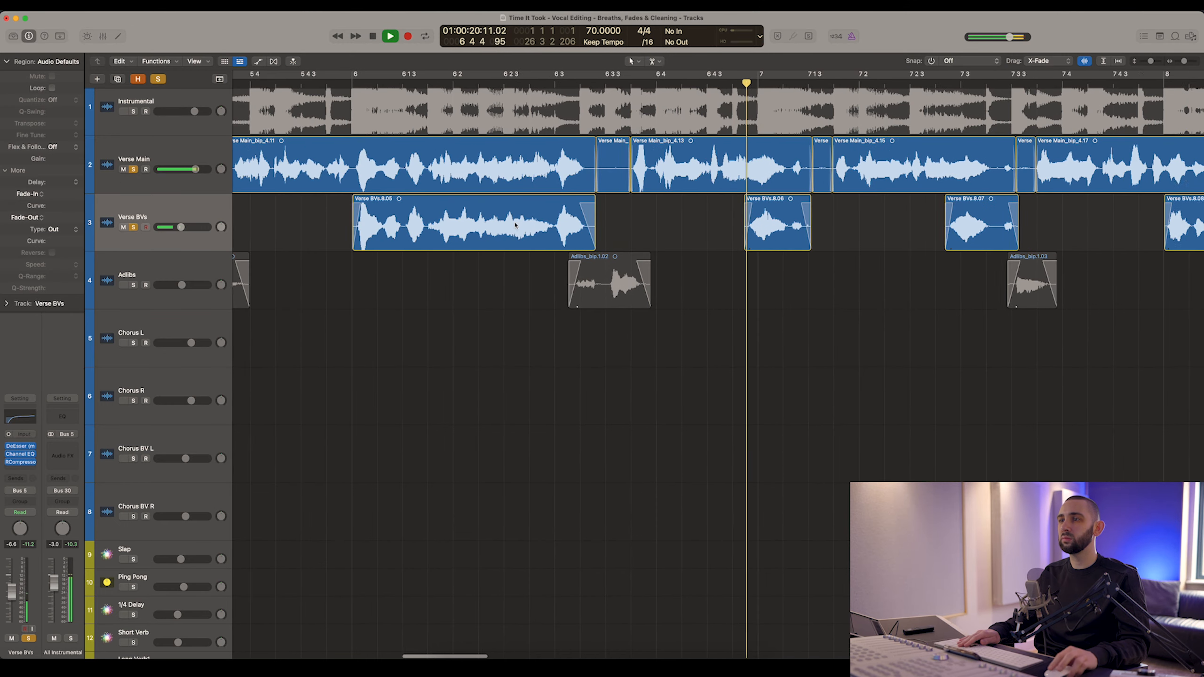
pyautogui.hscroll(10, 527, 232)
pyautogui.hscroll(-1, 460, 232)
pyautogui.hscroll(-2, 460, 232)
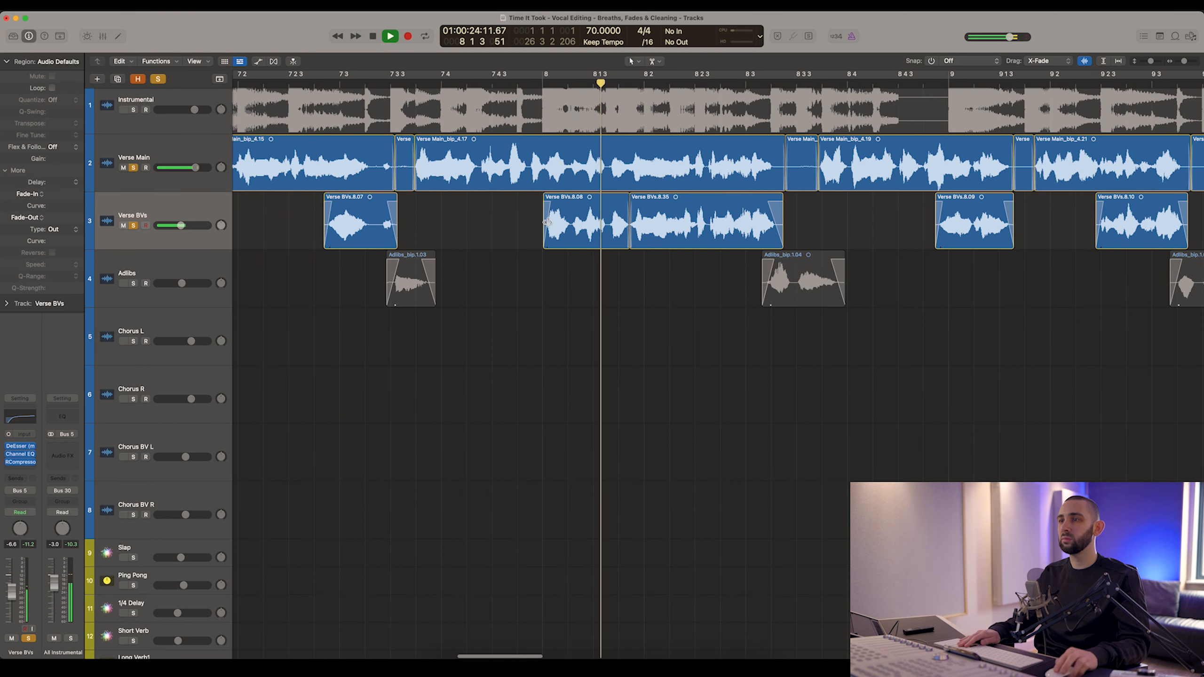
pyautogui.hscroll(2, 534, 230)
pyautogui.press('space')
# Try the bar 8 Verse BVs phrase unsplit by deleting its second region and extending the first over it, and play it back.
pyautogui.click(568, 239)
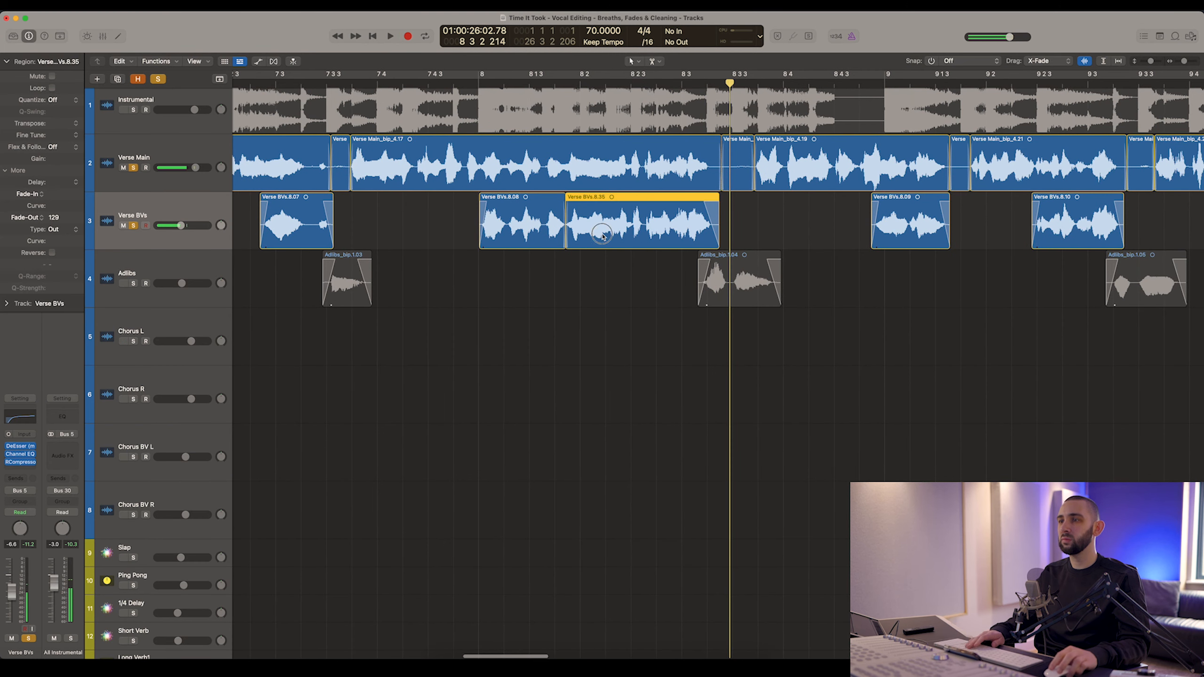
pyautogui.press('Delete')
pyautogui.moveTo(565, 237); pyautogui.dragTo(727, 226)
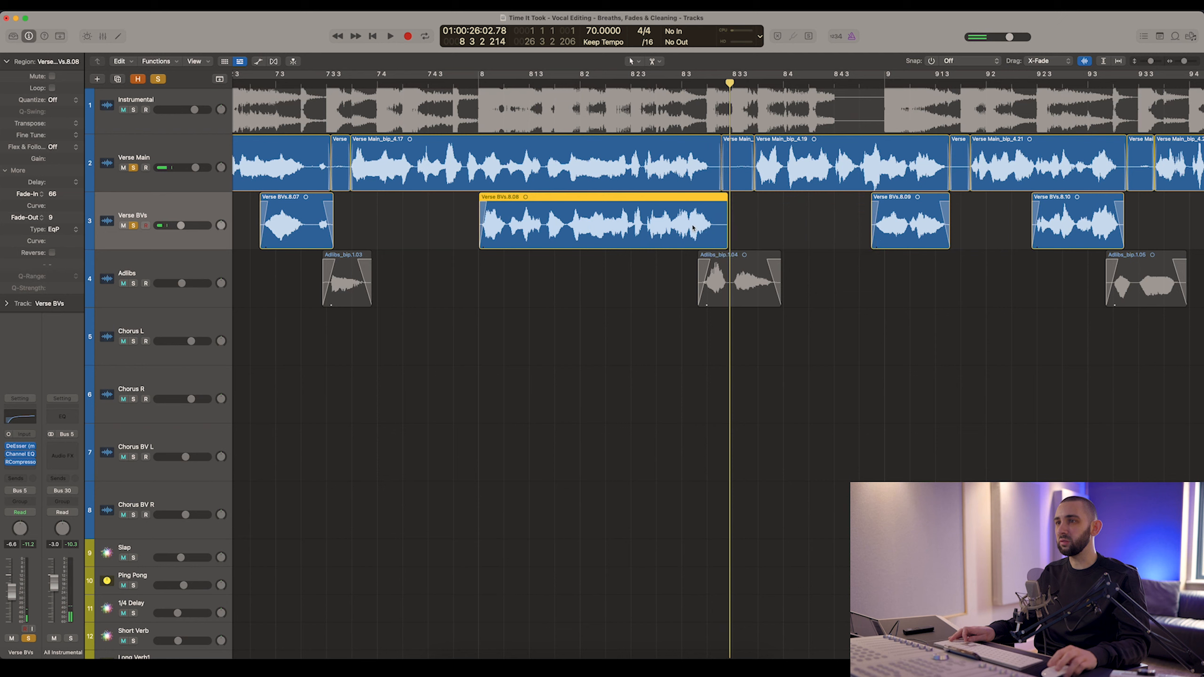
pyautogui.click(459, 88)
pyautogui.press('space')
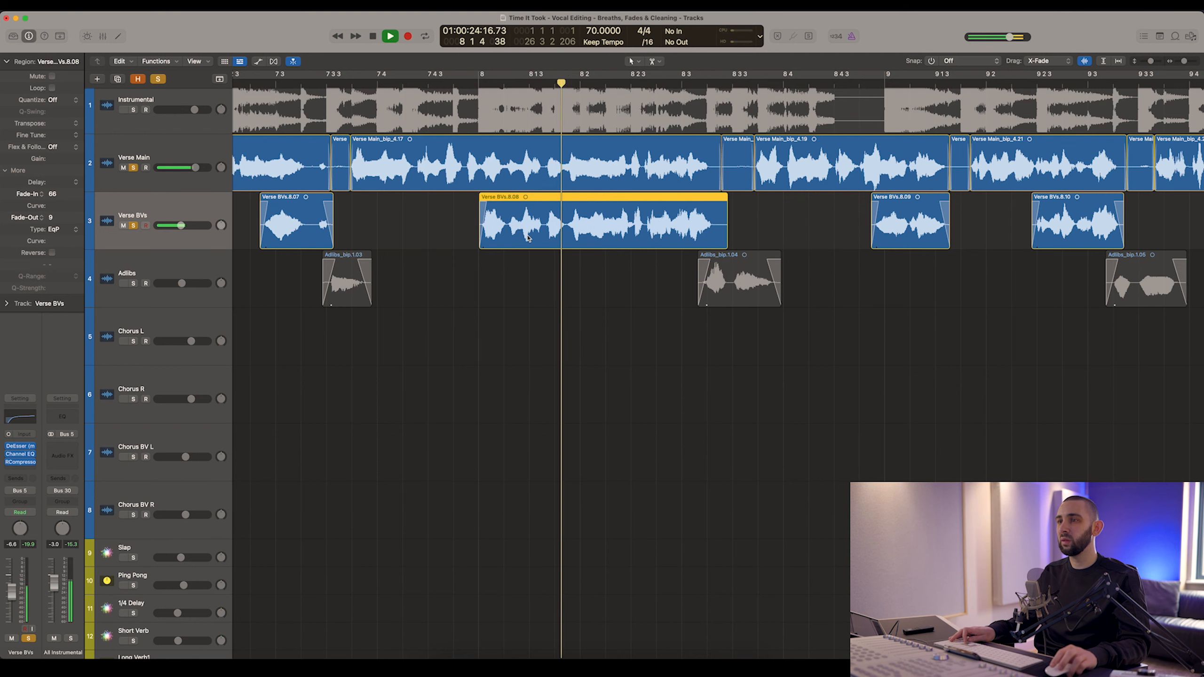
pyautogui.hotkey('shift', 'space')
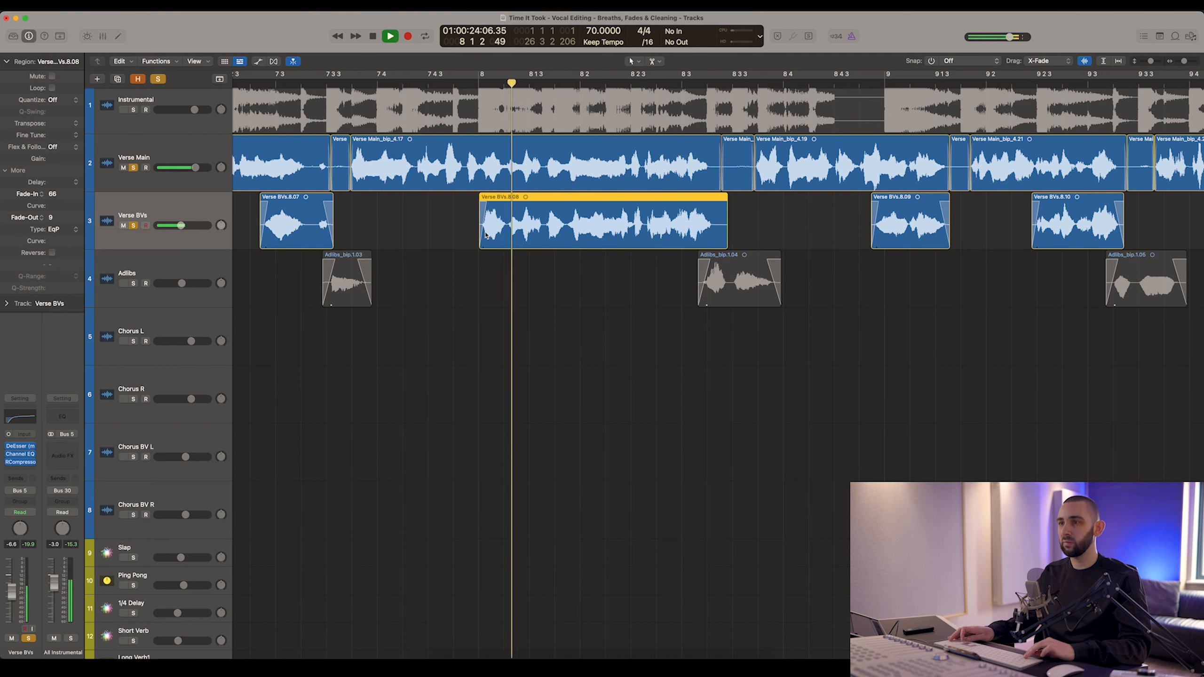
pyautogui.press('space')
# Undo the deletion and the extension at bar 8 and listen to the split Verse BVs phrase against the main verse.
pyautogui.press('super+z')
pyautogui.press('super+shift+z')
pyautogui.press('space')
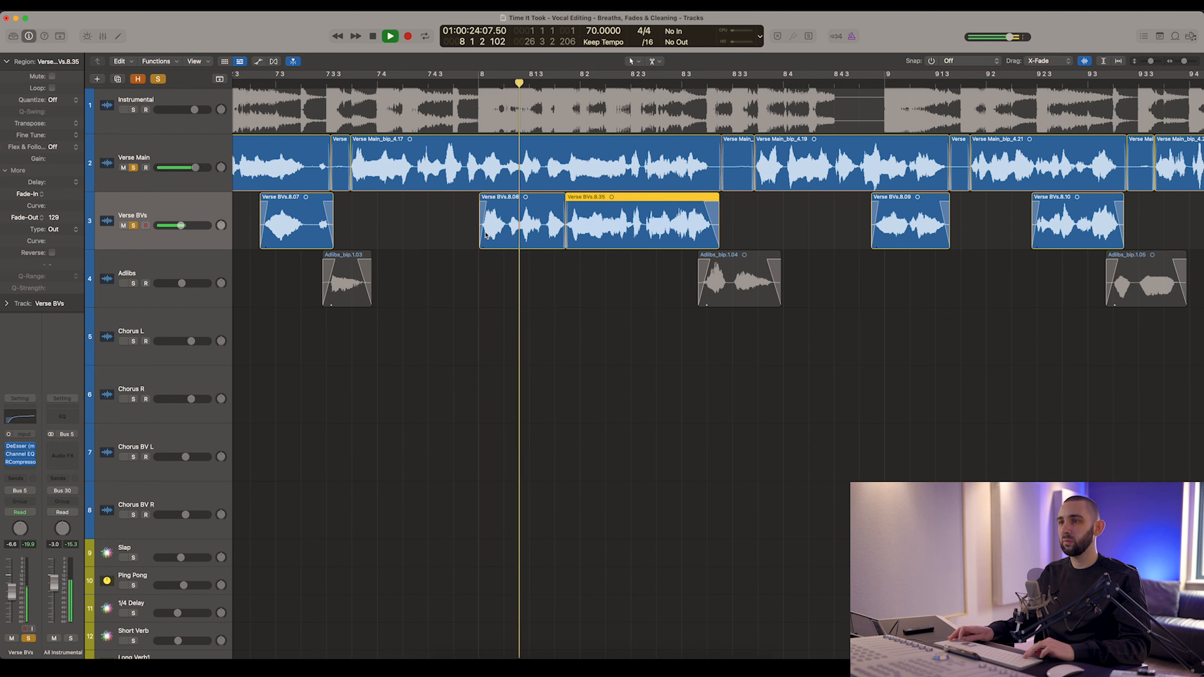
pyautogui.press('space')
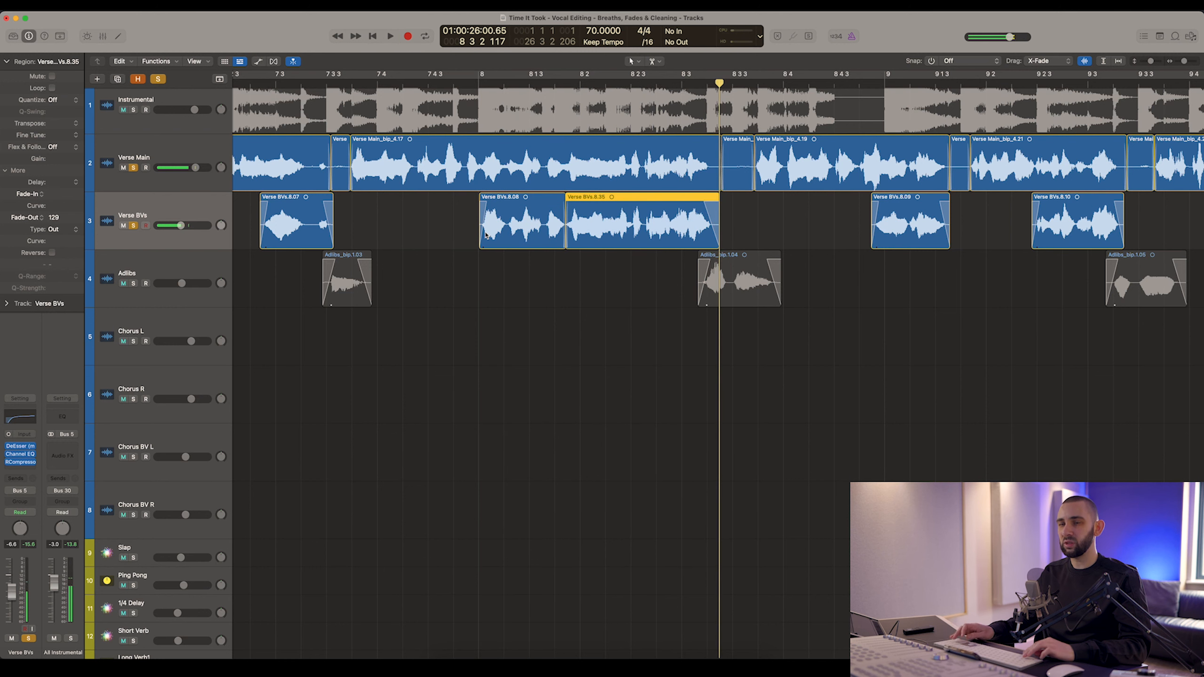
# Examine how the Verse BVs regions line up with the main verse from bar 8 onward.
pyautogui.press('super+Right')
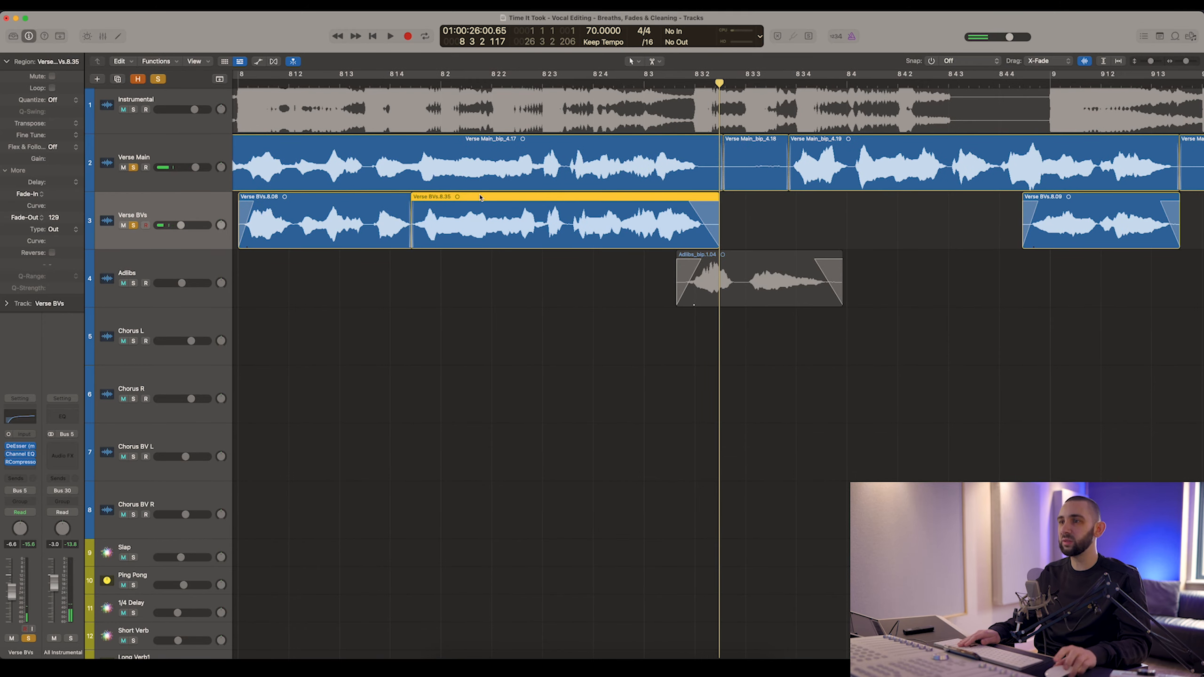
pyautogui.click(459, 281)
pyautogui.hscroll(10, 773, 205)
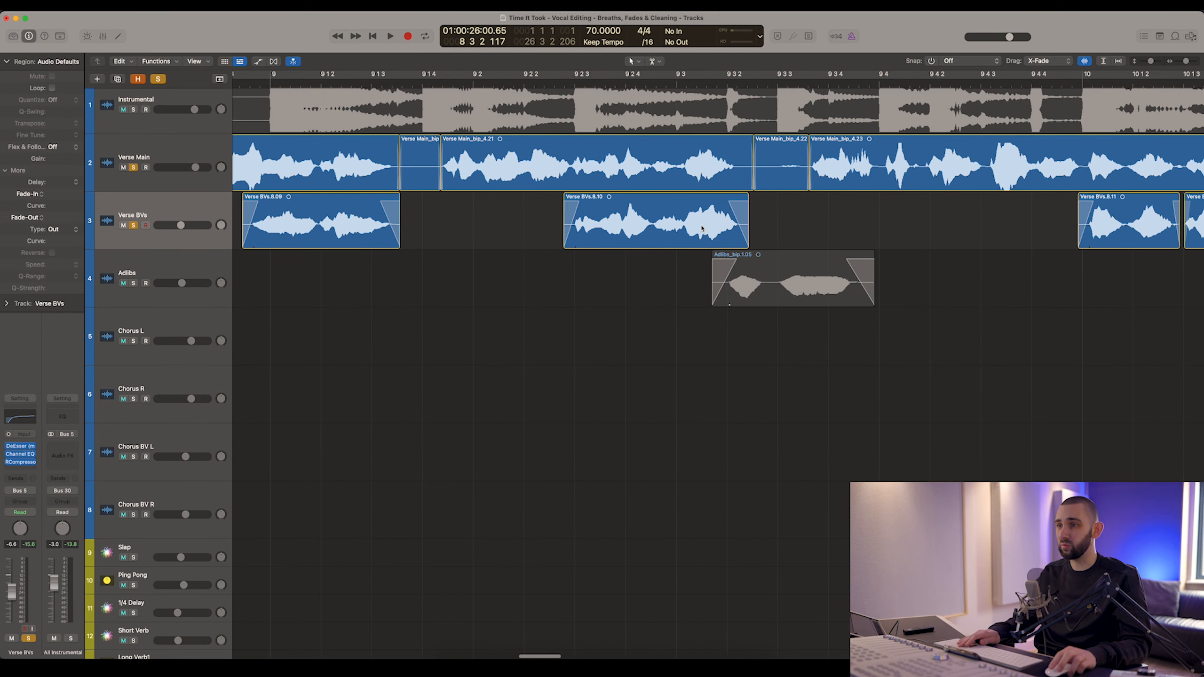
pyautogui.hscroll(5, 702, 228)
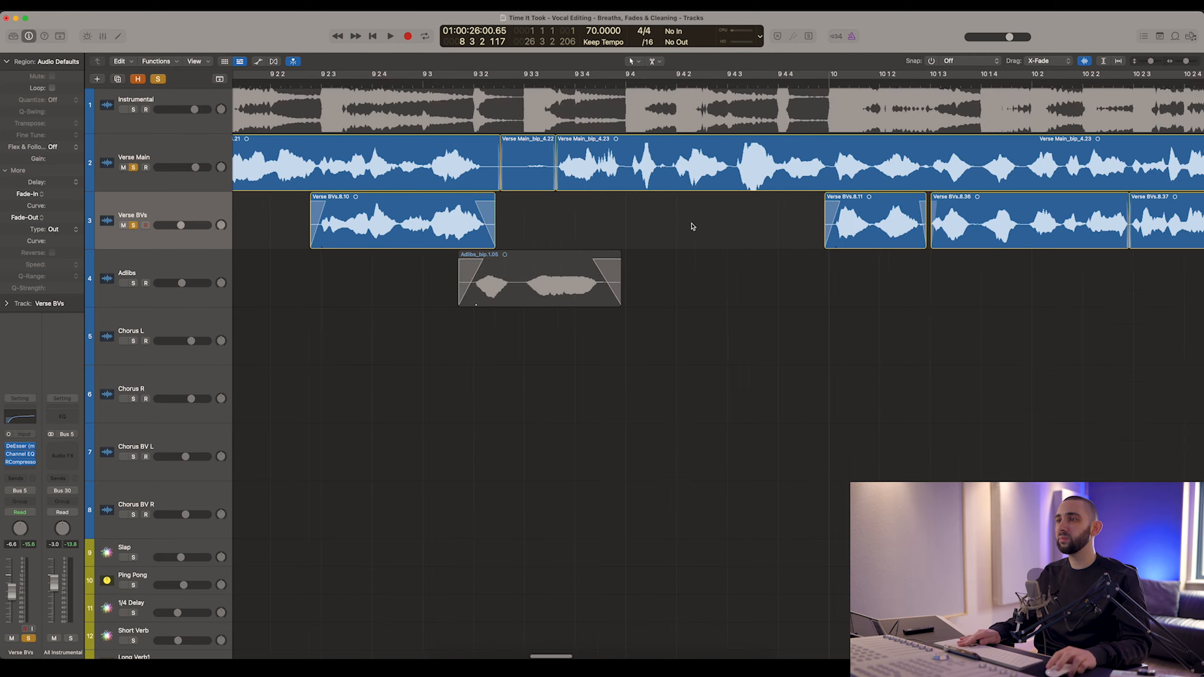
pyautogui.press('super+Left')
pyautogui.press('super+Left')
pyautogui.press('super+Left')
pyautogui.press('super+Left')
pyautogui.press('super+Left')
pyautogui.hscroll(-5, 682, 217)
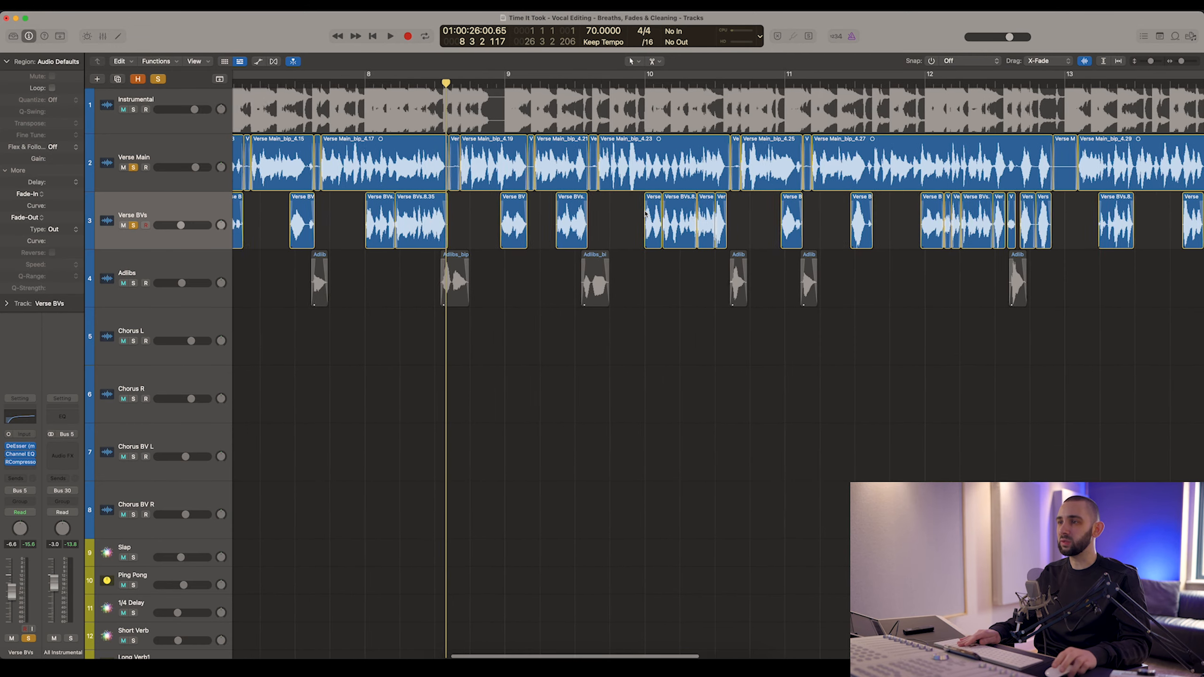
pyautogui.press('super+Left')
pyautogui.press('super+Left')
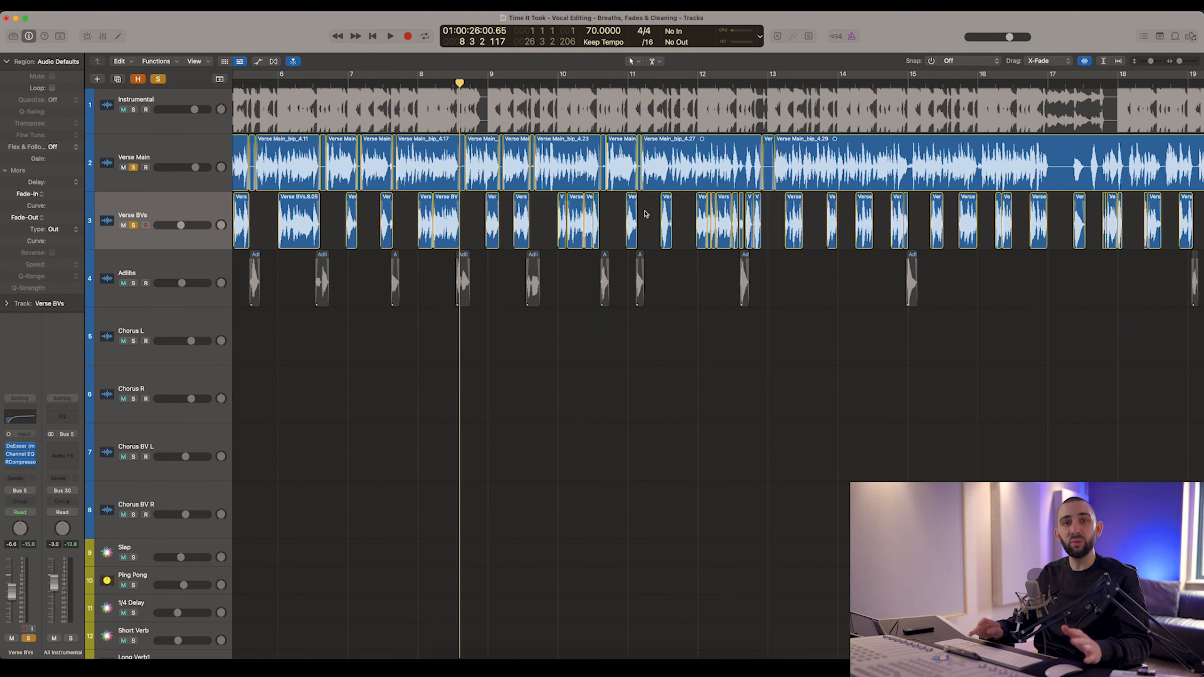
pyautogui.press('super+Right')
pyautogui.press('super+Right')
pyautogui.press('super+Right')
pyautogui.press('super+Right')
pyautogui.press('super+Right')
pyautogui.press('super+Right')
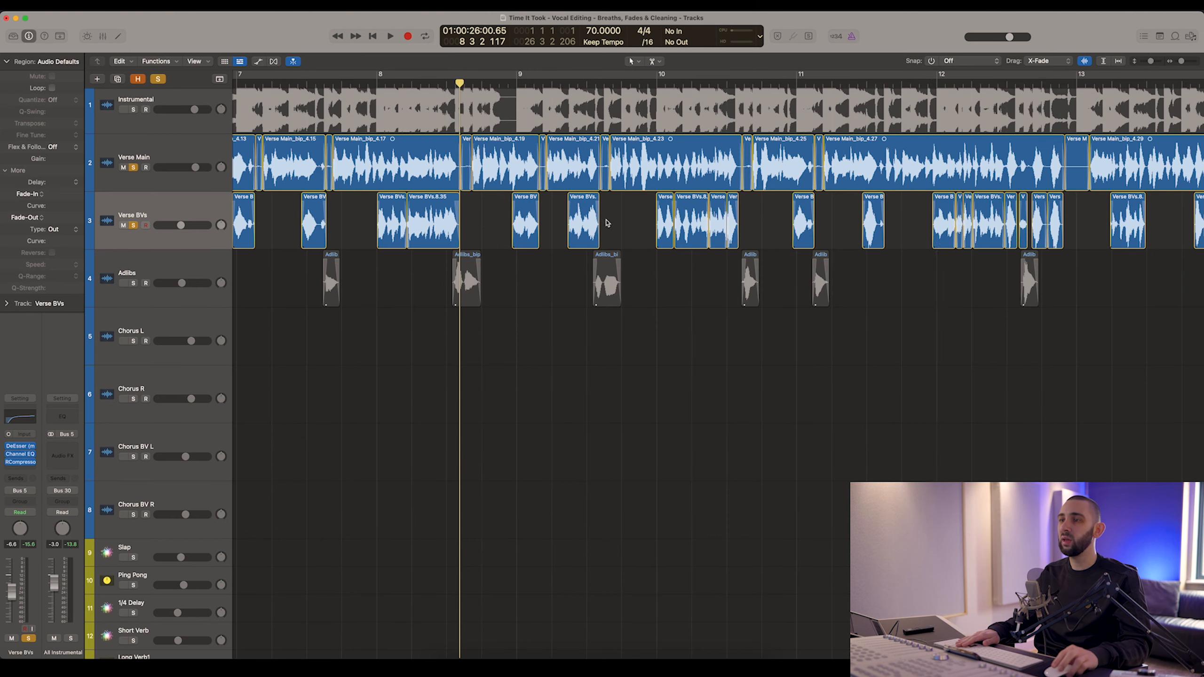
# Trim the end of the Verse BVs region at bar 10 and the start of the region right after it.
pyautogui.hscroll(3, 517, 220)
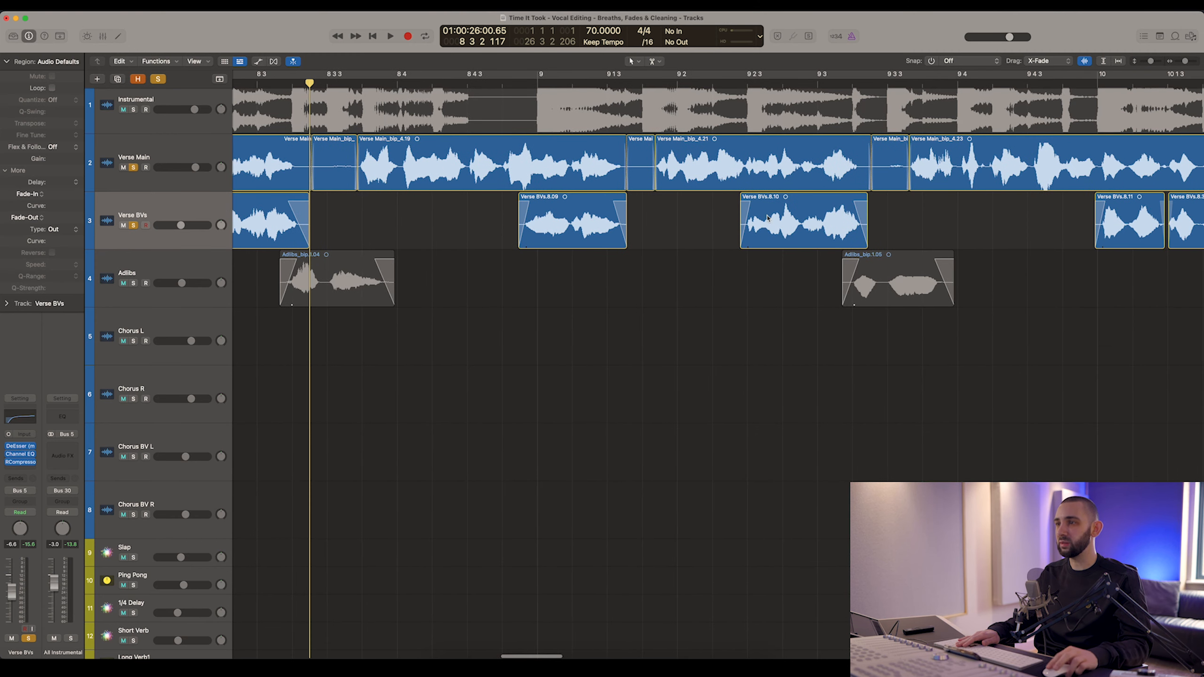
pyautogui.hscroll(10, 768, 219)
pyautogui.press('super+Right')
pyautogui.press('super+Right')
pyautogui.press('super+Right')
pyautogui.hscroll(6, 732, 242)
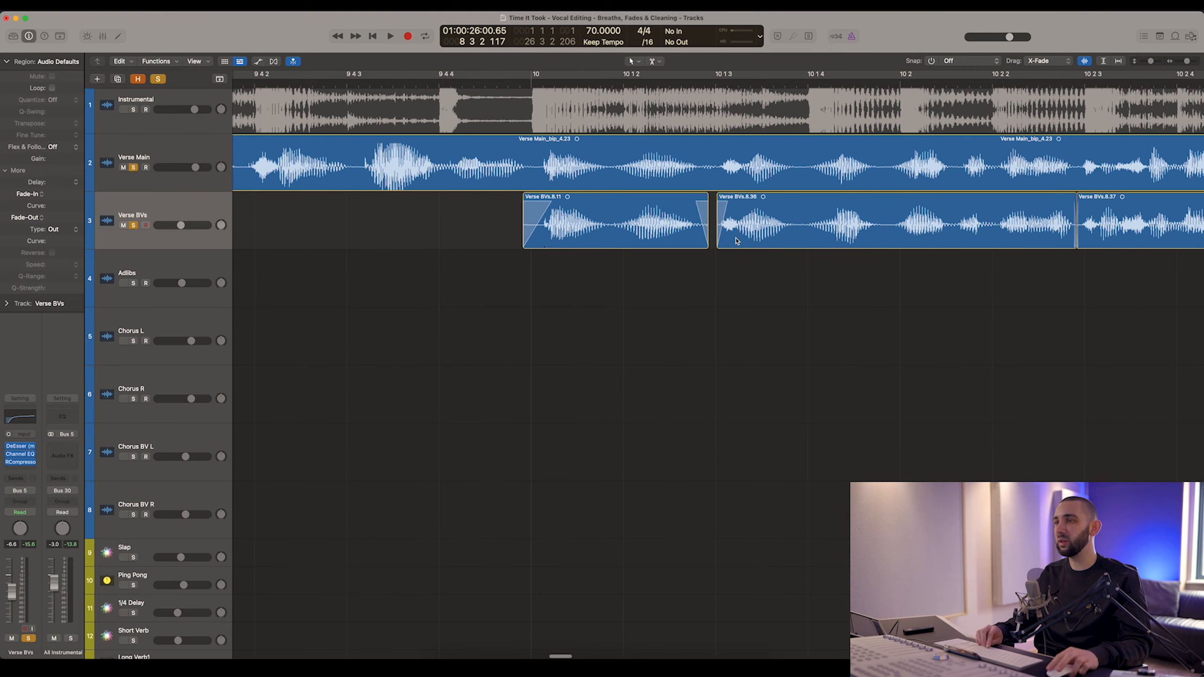
pyautogui.moveTo(706, 245); pyautogui.dragTo(703, 243)
pyautogui.click(721, 245)
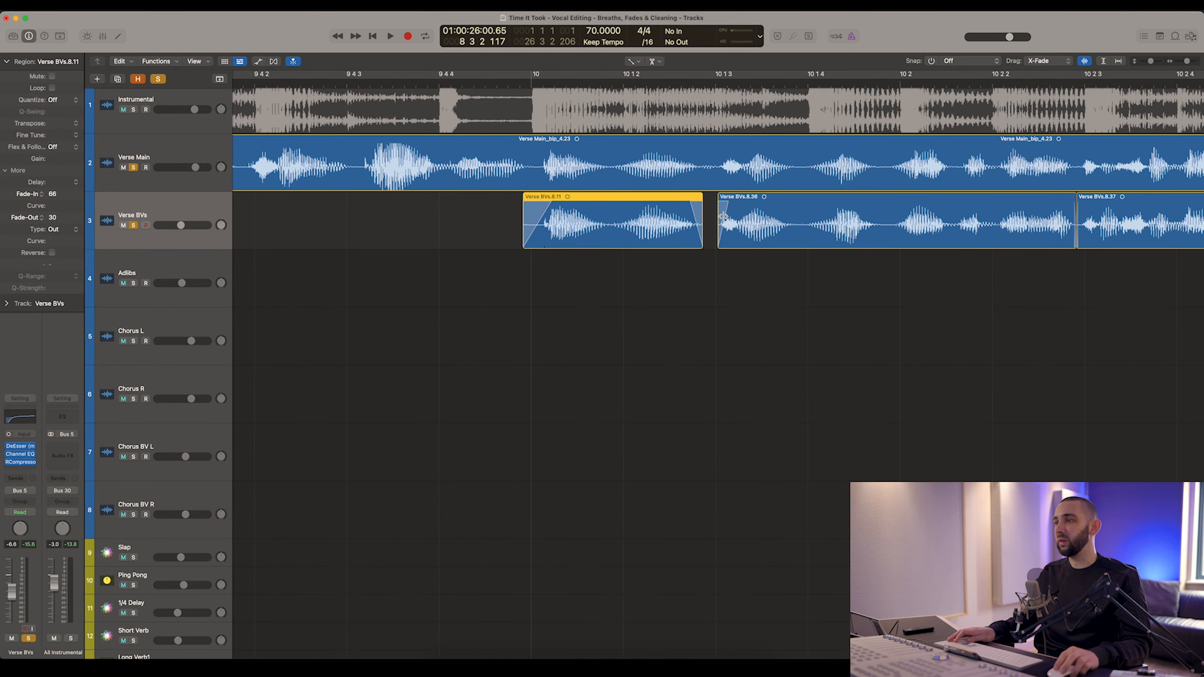
# Check the splits and crossfades between the Verse BVs regions from 10 1 3 to 10 3.
pyautogui.hscroll(5, 730, 219)
pyautogui.click(1061, 240)
pyautogui.click(888, 236)
pyautogui.click(641, 230)
pyautogui.hscroll(3, 534, 223)
pyautogui.hscroll(10, 535, 223)
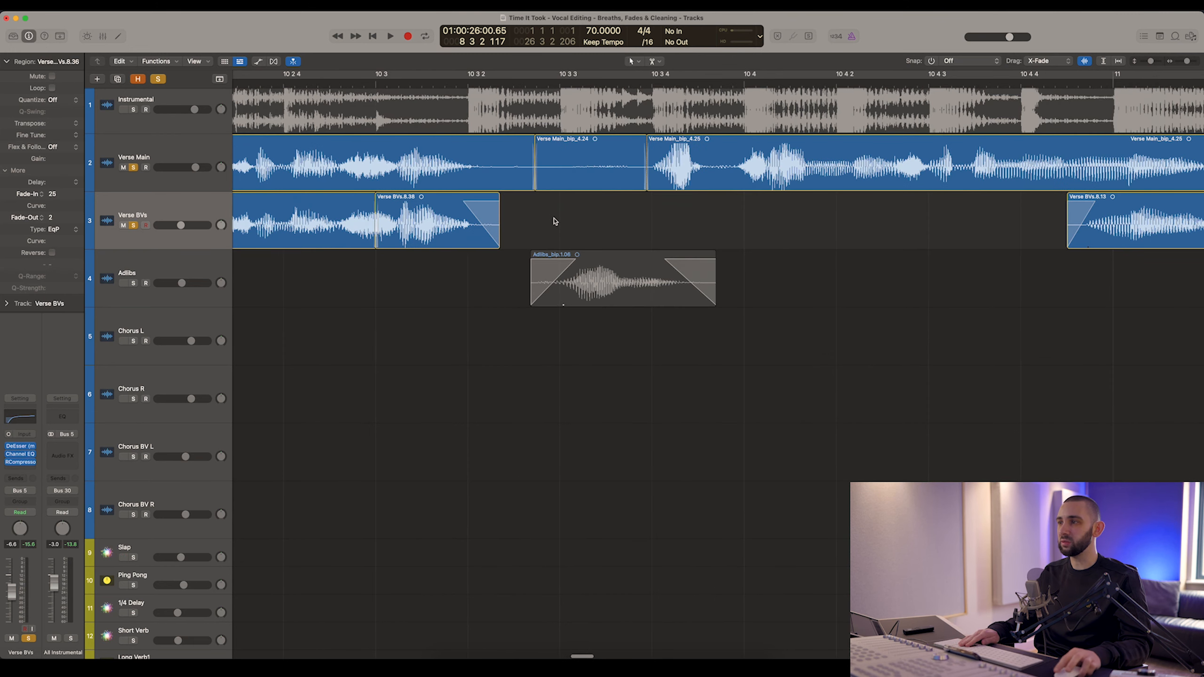
pyautogui.moveTo(702, 237); pyautogui.dragTo(712, 250)
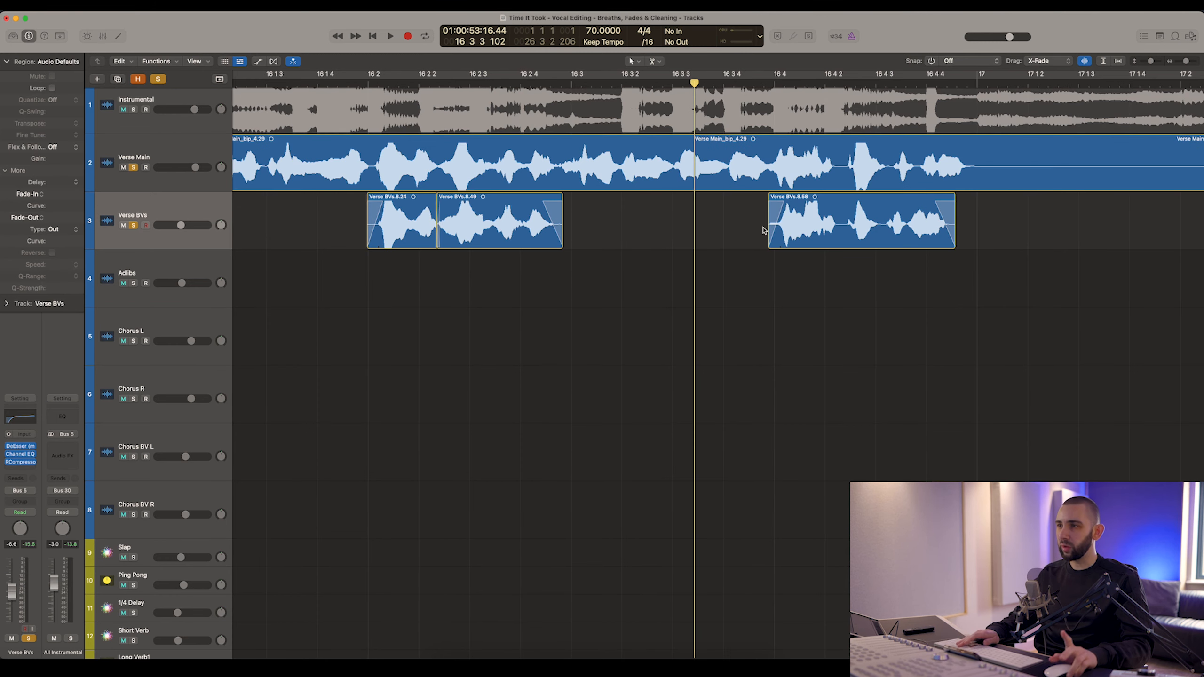
# Move the Verse BVs region at 16 4 slightly earlier against the main verse.
pyautogui.scroll(10, 763, 230)
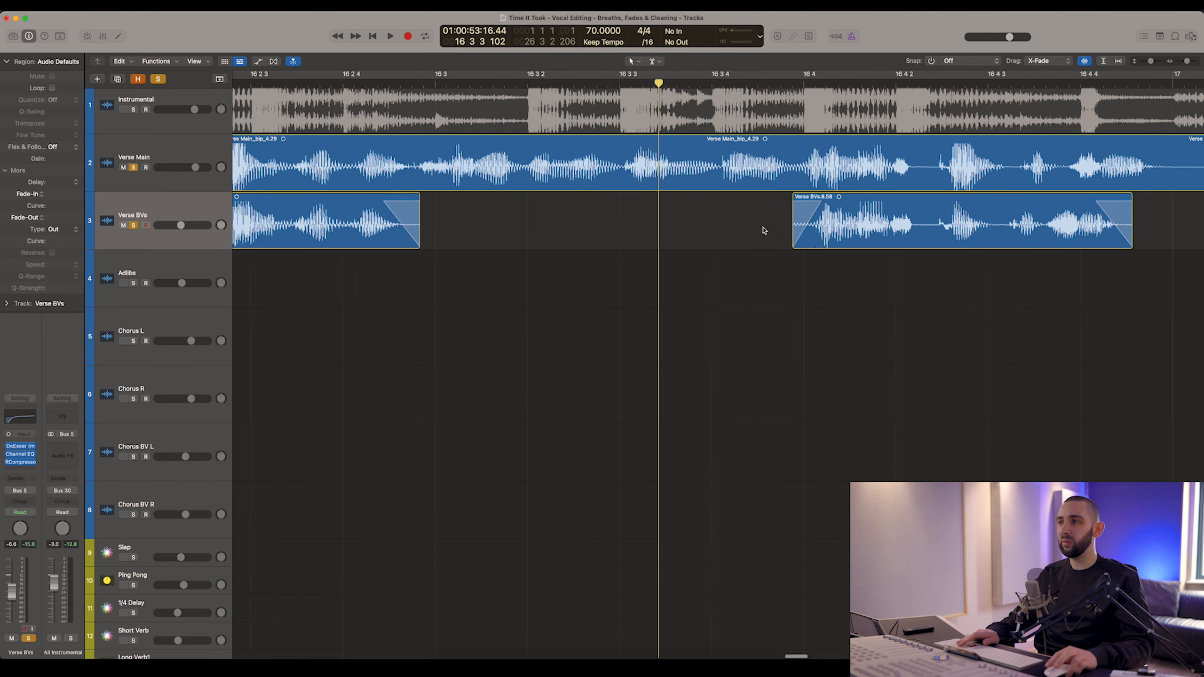
pyautogui.hscroll(6, 769, 230)
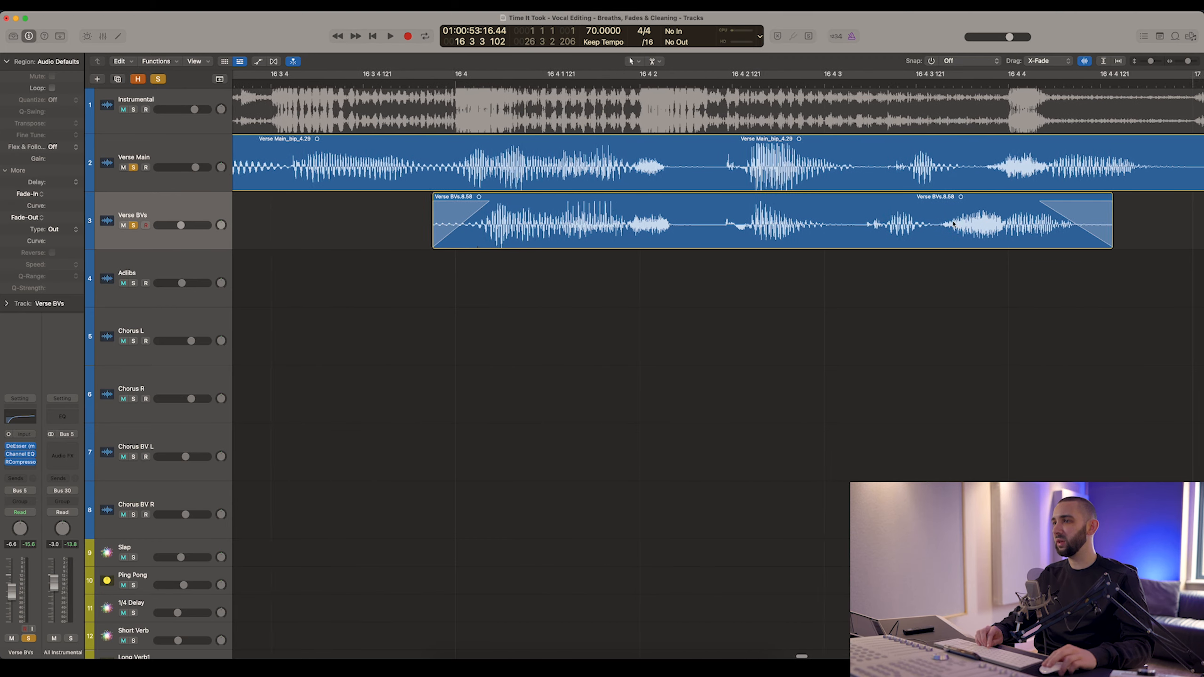
pyautogui.click(794, 229)
pyautogui.moveTo(794, 229)
pyautogui.mouseDown()
pyautogui.moveTo(776, 229)
pyautogui.moveTo(786, 229)
pyautogui.mouseUp()
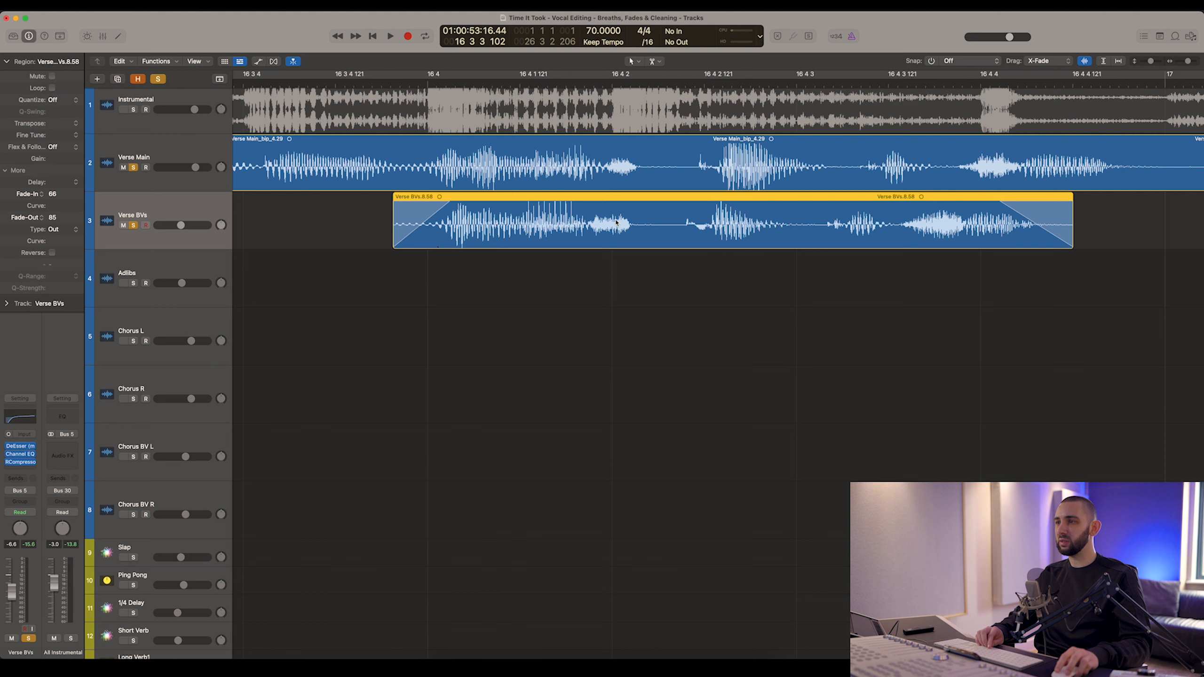
pyautogui.click(720, 168)
pyautogui.moveTo(760, 217); pyautogui.dragTo(740, 229)
pyautogui.press('z')
pyautogui.press('z')
pyautogui.press('z')
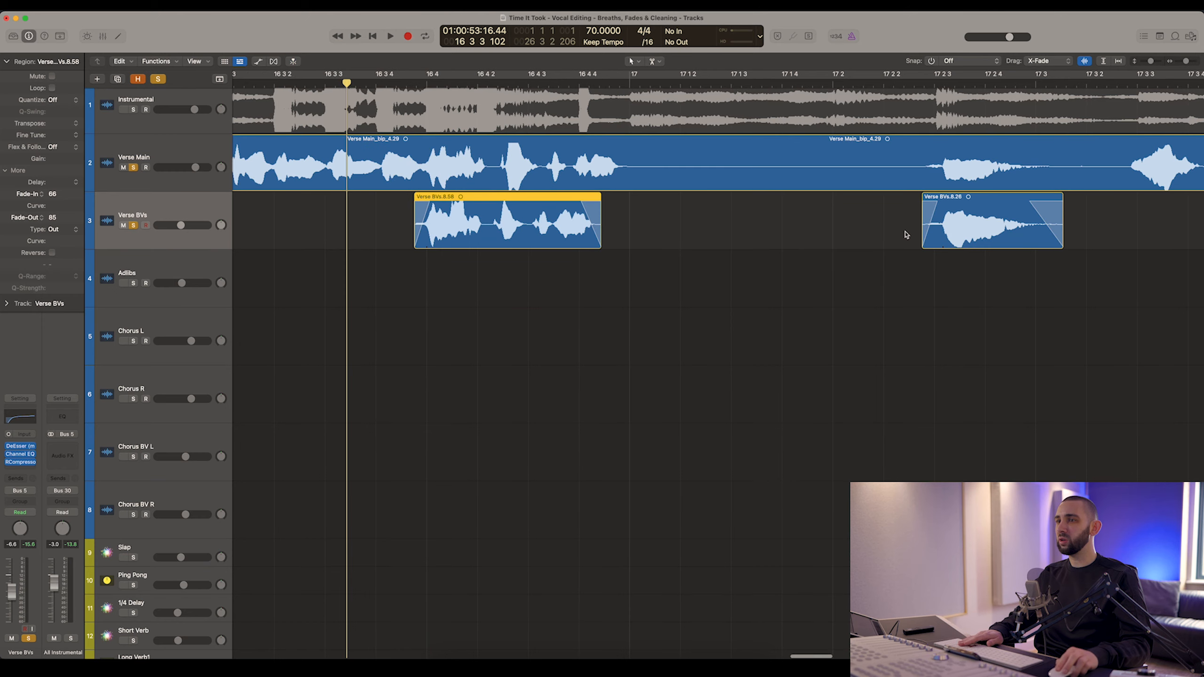
pyautogui.hscroll(3, 683, 244)
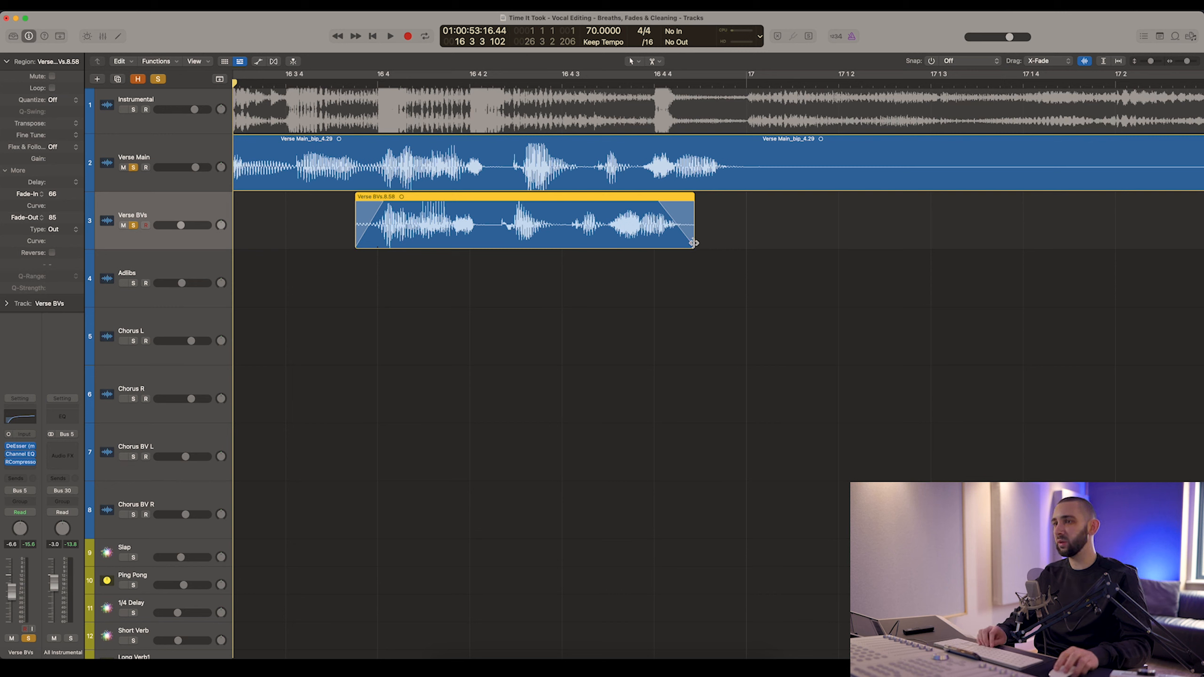
# Time-stretch the Verse BVs region at 16 4 almost to bar 17 and nudge it earlier to match the main verse.
pyautogui.moveTo(694, 243); pyautogui.dragTo(766, 244)
pyautogui.moveTo(654, 228); pyautogui.dragTo(649, 229)
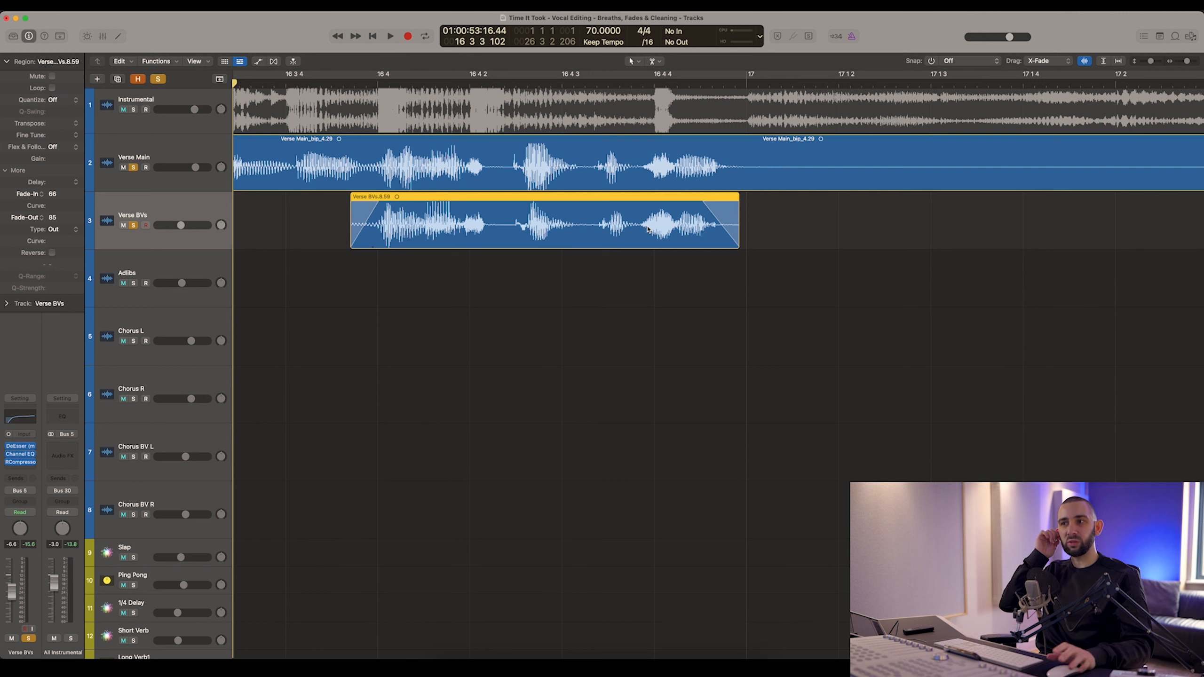
# Listen to the stretched region at 16 4 with only Verse BVs soloed, and turn its solo off.
pyautogui.click(134, 167)
pyautogui.doubleClick(339, 82)
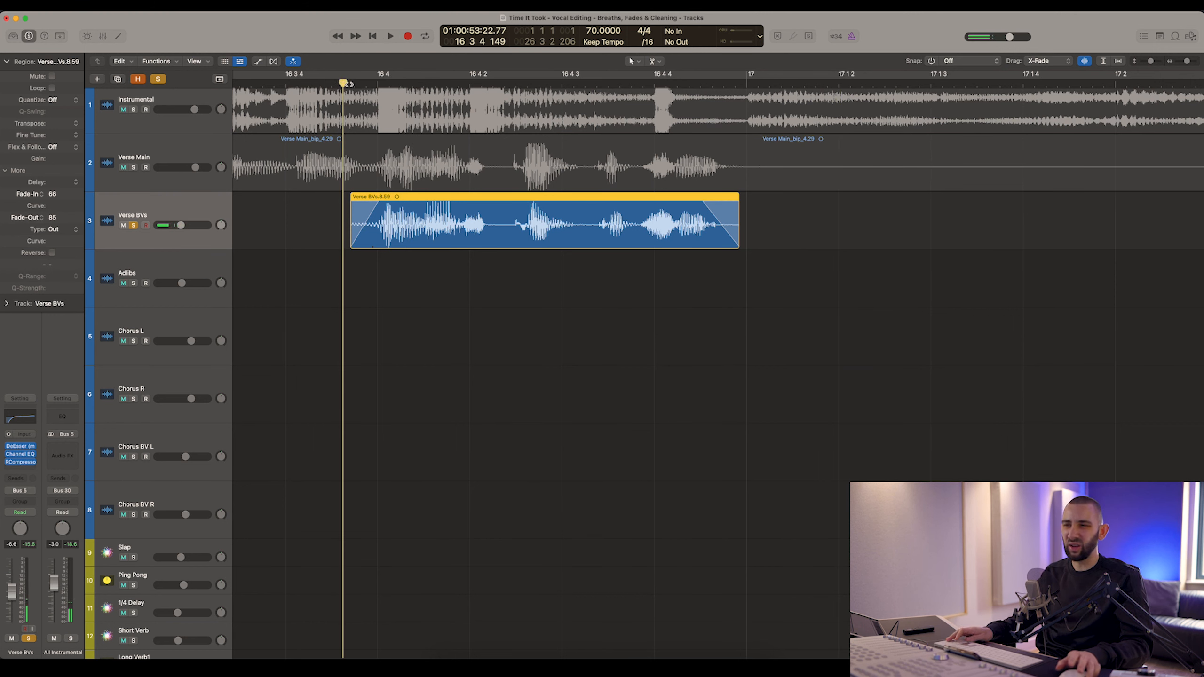
pyautogui.press('space')
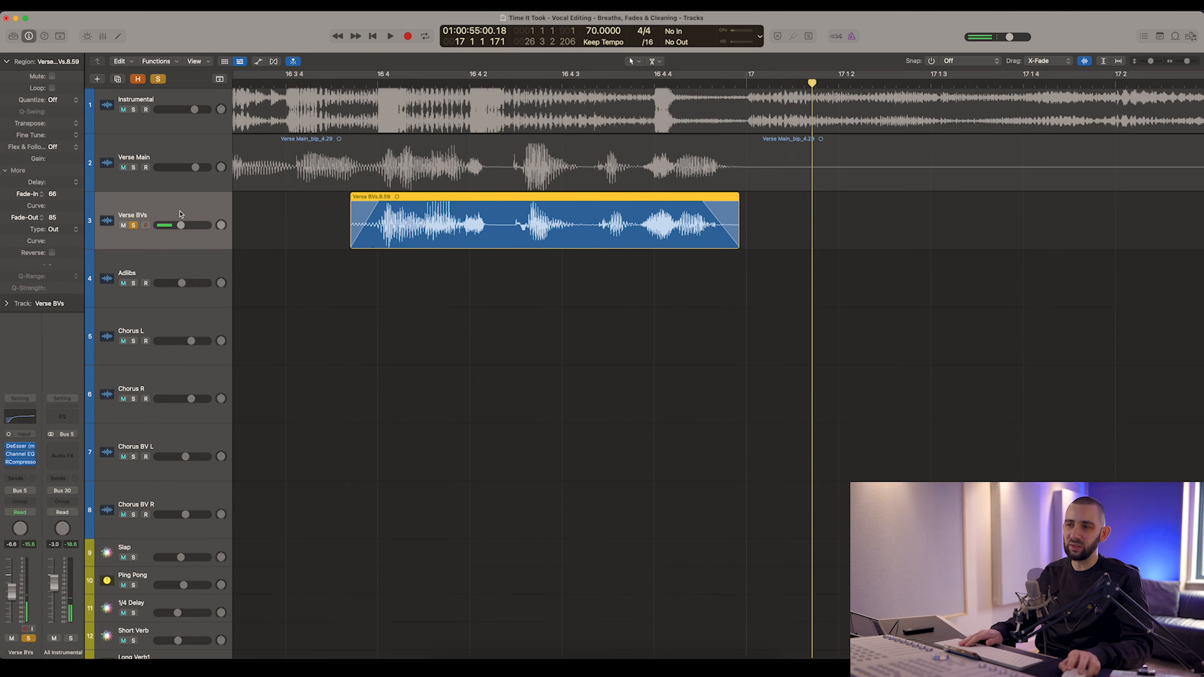
pyautogui.click(135, 226)
# Split the Verse BVs region at 16 4 into four pieces, the last starting at 16 4 3 69, and crossfade the joins.
pyautogui.press('super+Right')
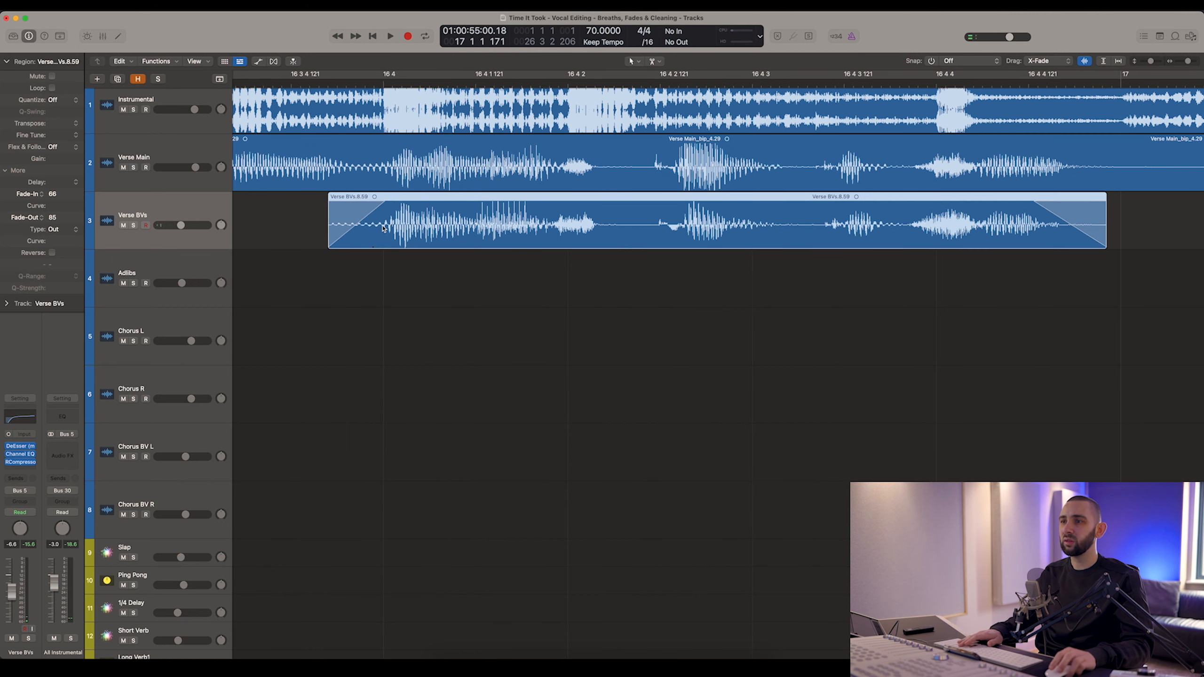
pyautogui.click(464, 229)
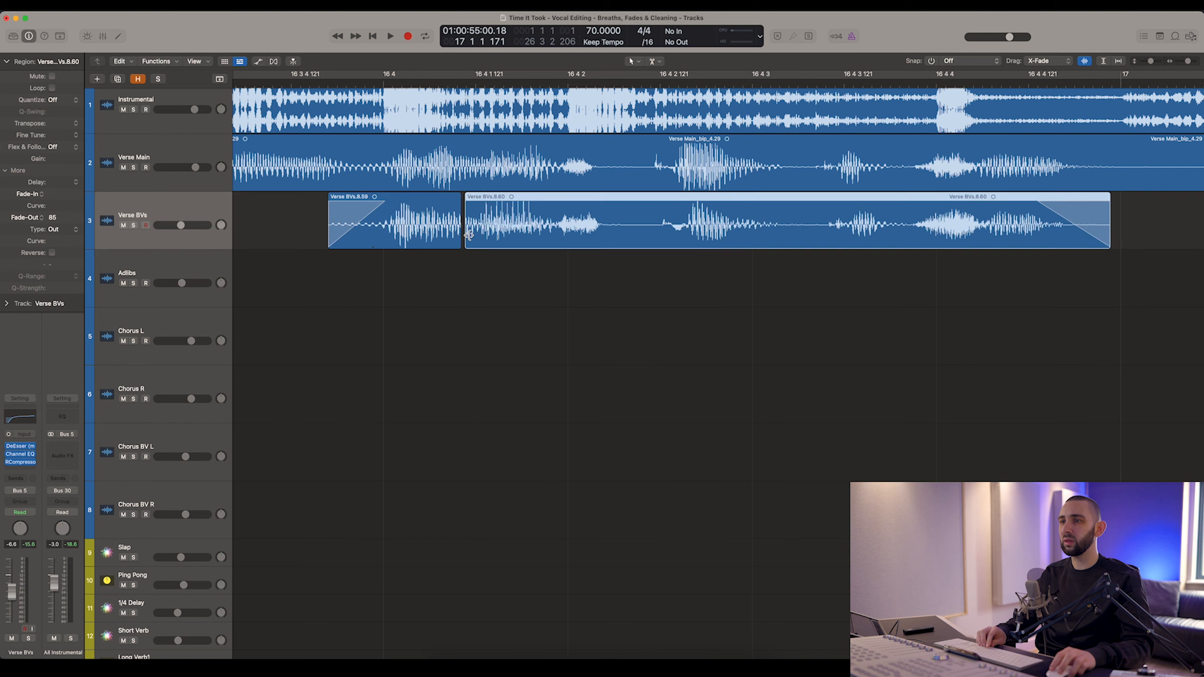
pyautogui.click(646, 235)
pyautogui.click(805, 237)
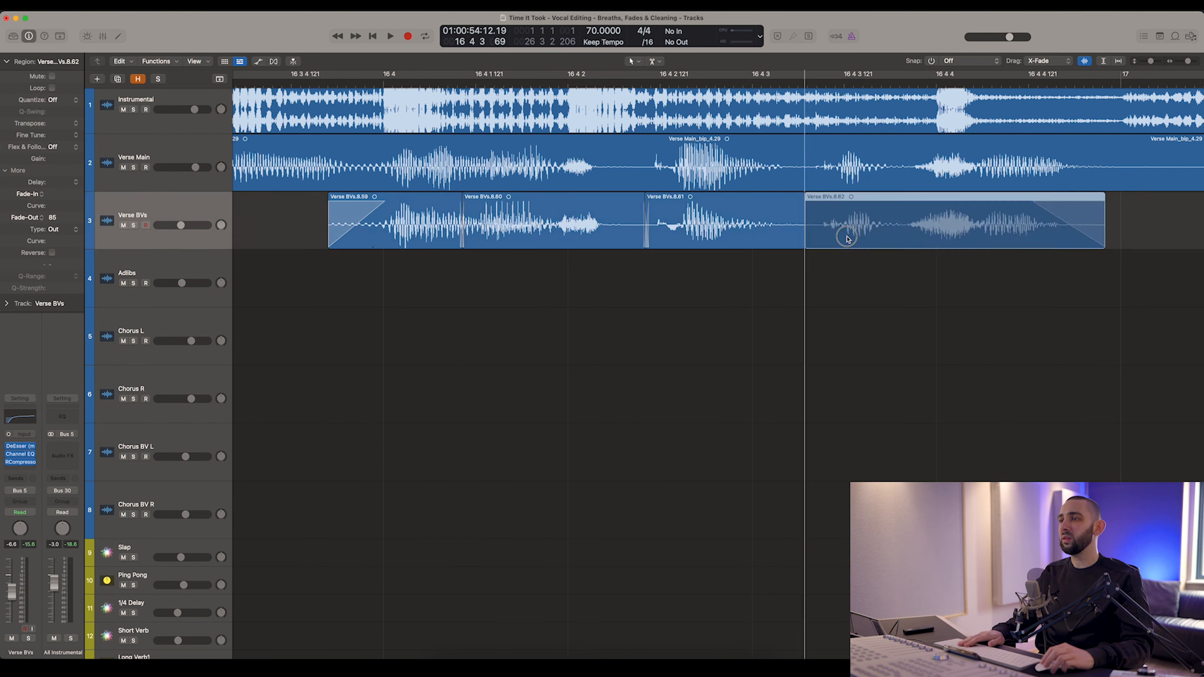
# Examine the whole arrangement, from the verse tracks to the chorus regions.
pyautogui.press('super+Left')
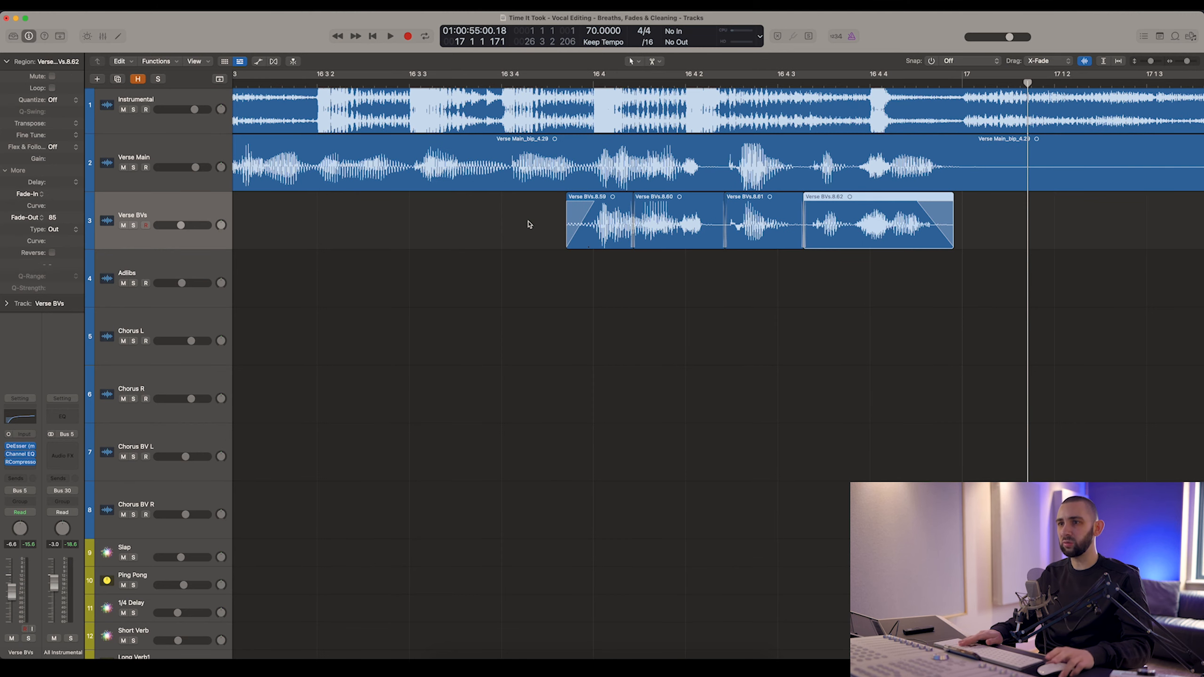
pyautogui.press('super+Left')
pyautogui.press('super+Left')
pyautogui.press('super+Left')
pyautogui.press('super+Left')
pyautogui.press('super+Left')
pyautogui.click(497, 273)
pyautogui.press('super+Left')
pyautogui.press('super+Left')
pyautogui.press('super+Left')
pyautogui.press('super+Left')
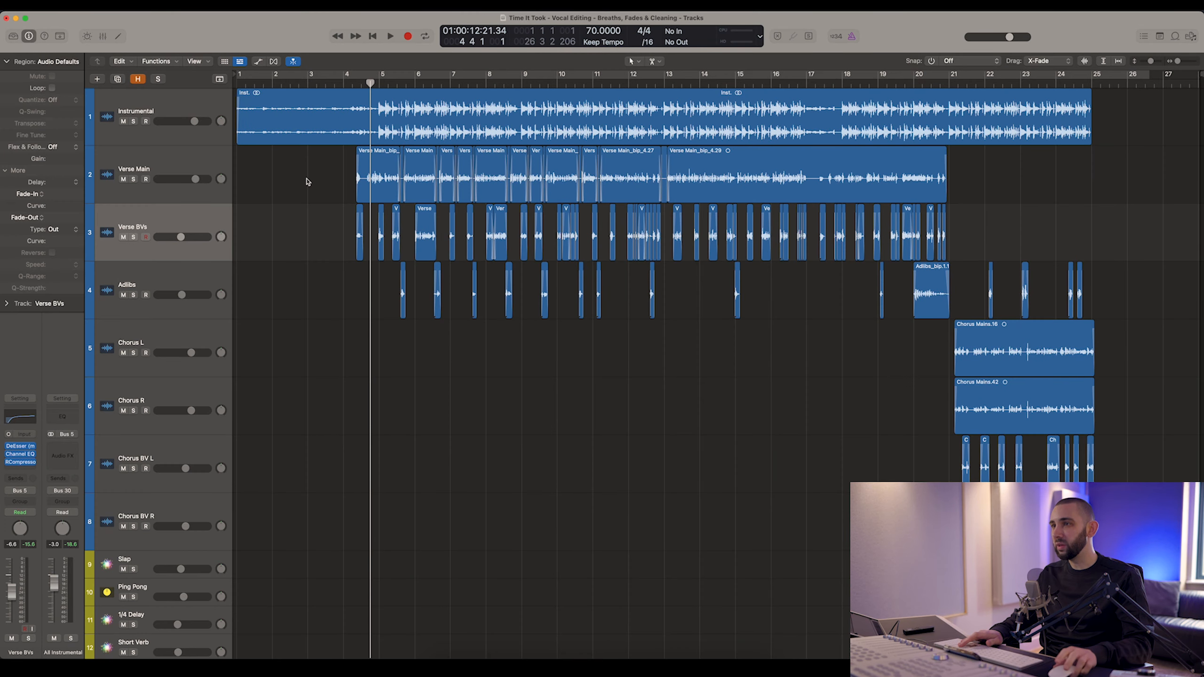
# Examine the edited regions on the Verse Main and Verse BVs tracks, selecting each track's regions and viewing them close up.
pyautogui.click(203, 170)
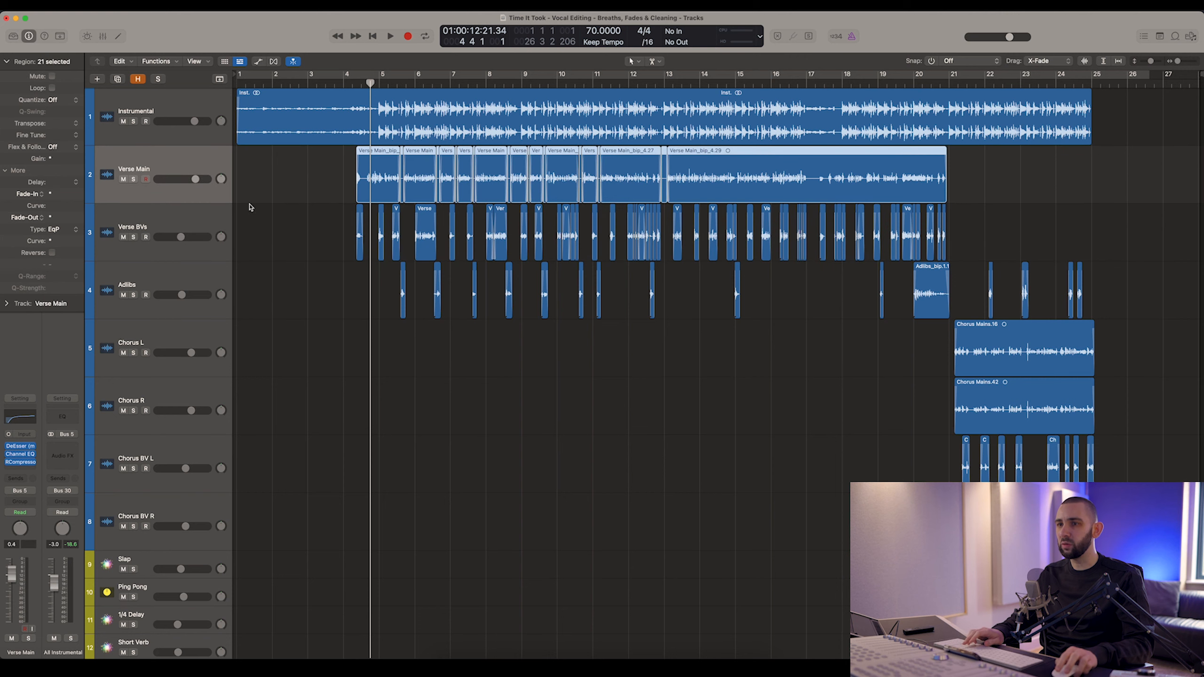
pyautogui.press('Down')
pyautogui.press('Down')
pyautogui.press('Down')
pyautogui.press('Up')
pyautogui.press('Up')
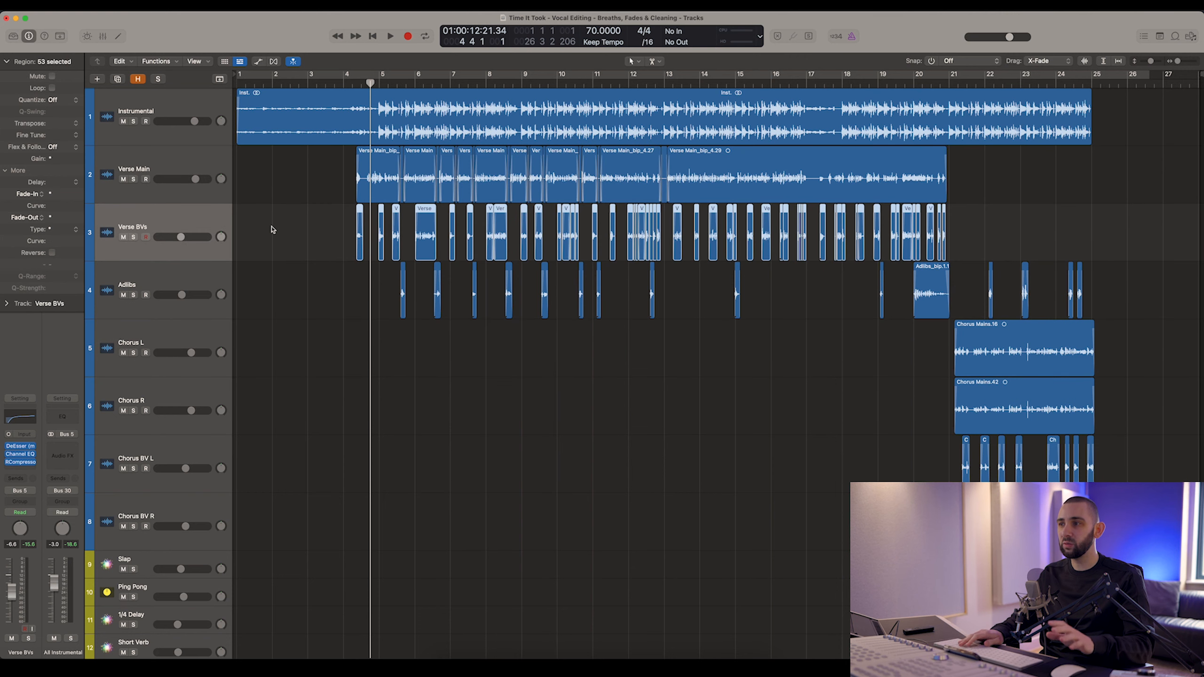
pyautogui.press('Up')
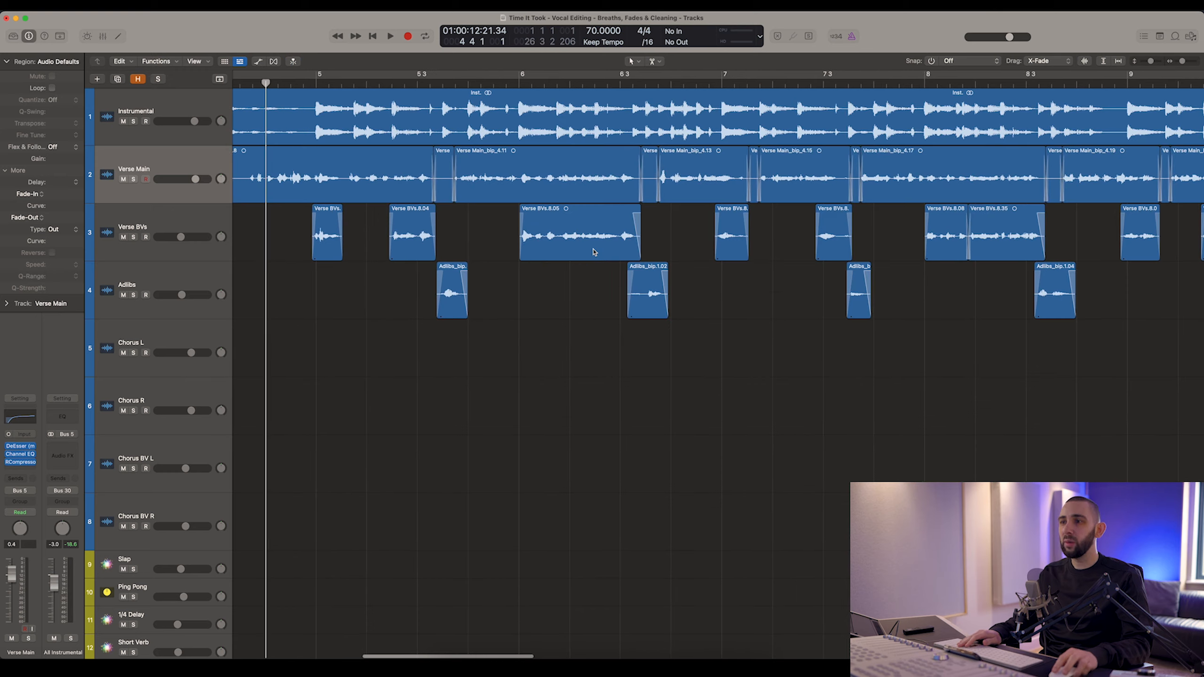
pyautogui.hscroll(1, 595, 252)
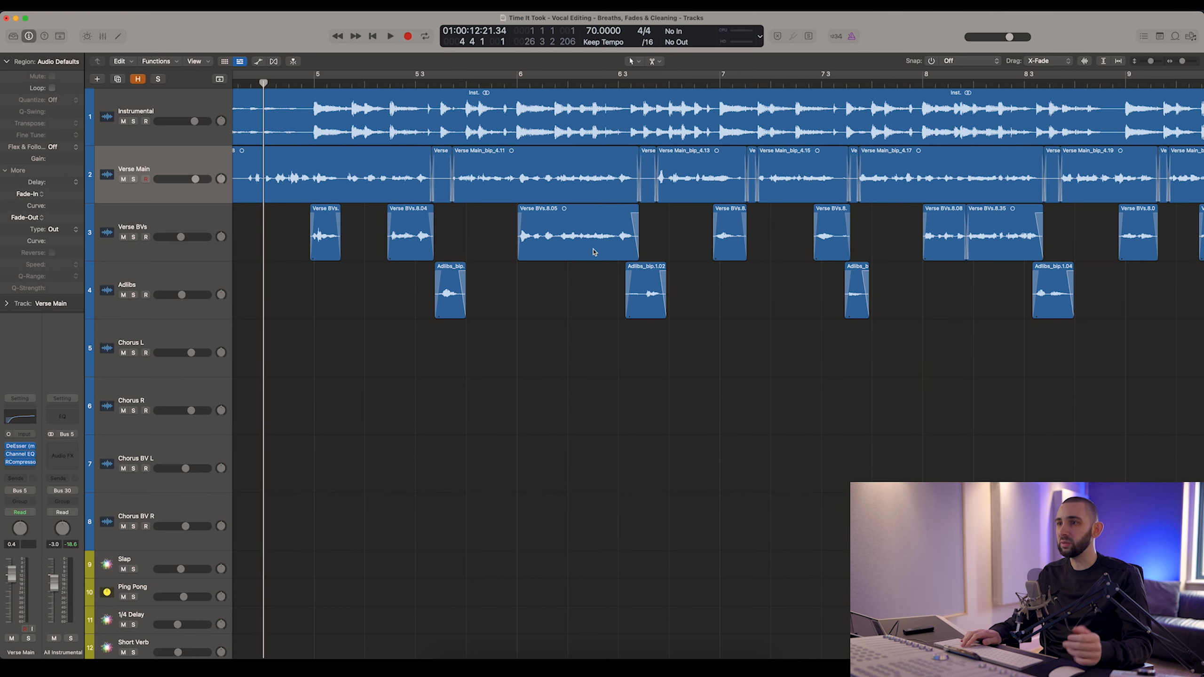
pyautogui.press('super+Left')
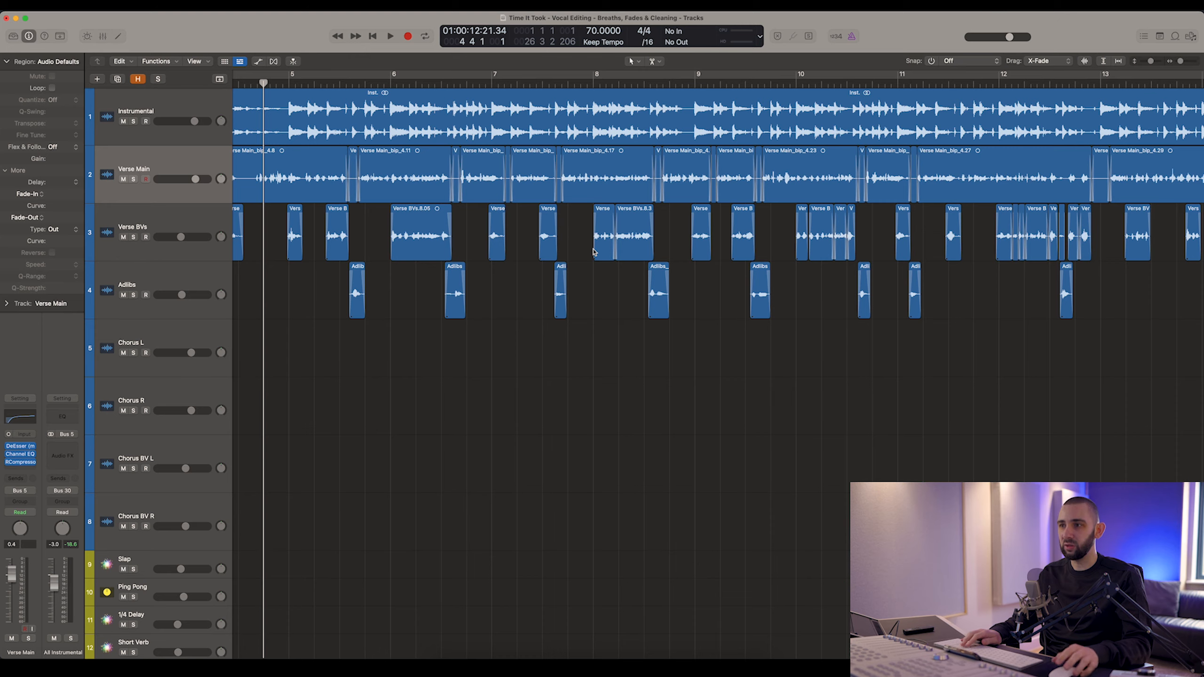
pyautogui.press('super+Left')
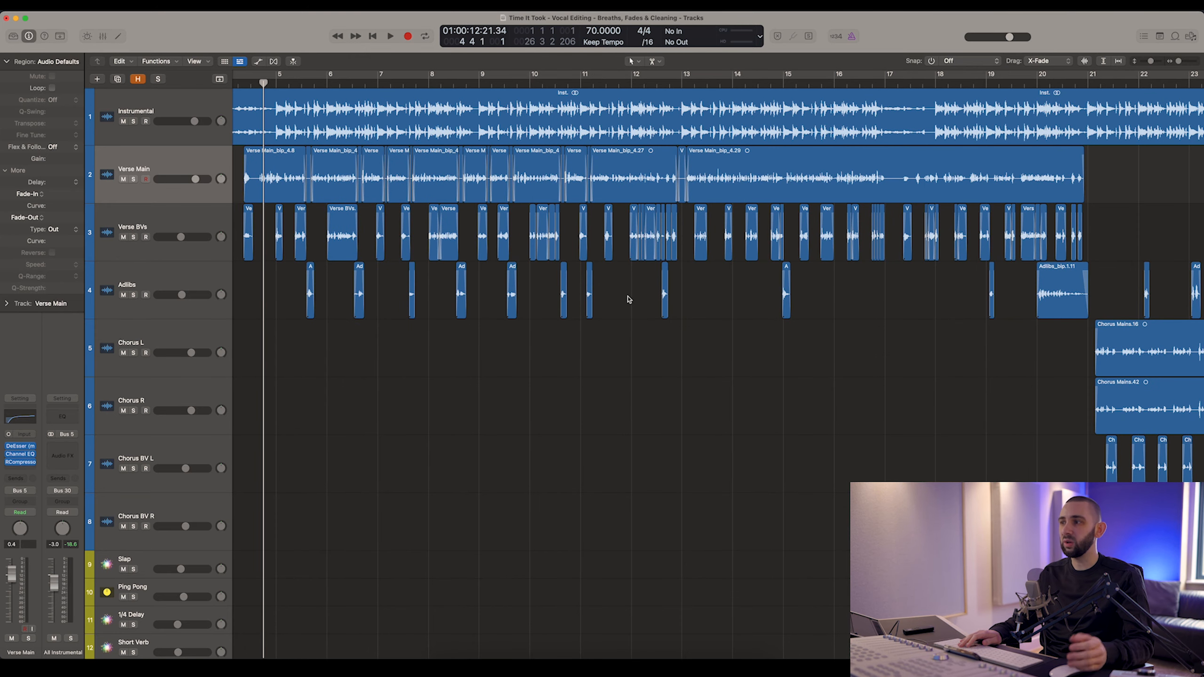
pyautogui.hscroll(-4, 629, 304)
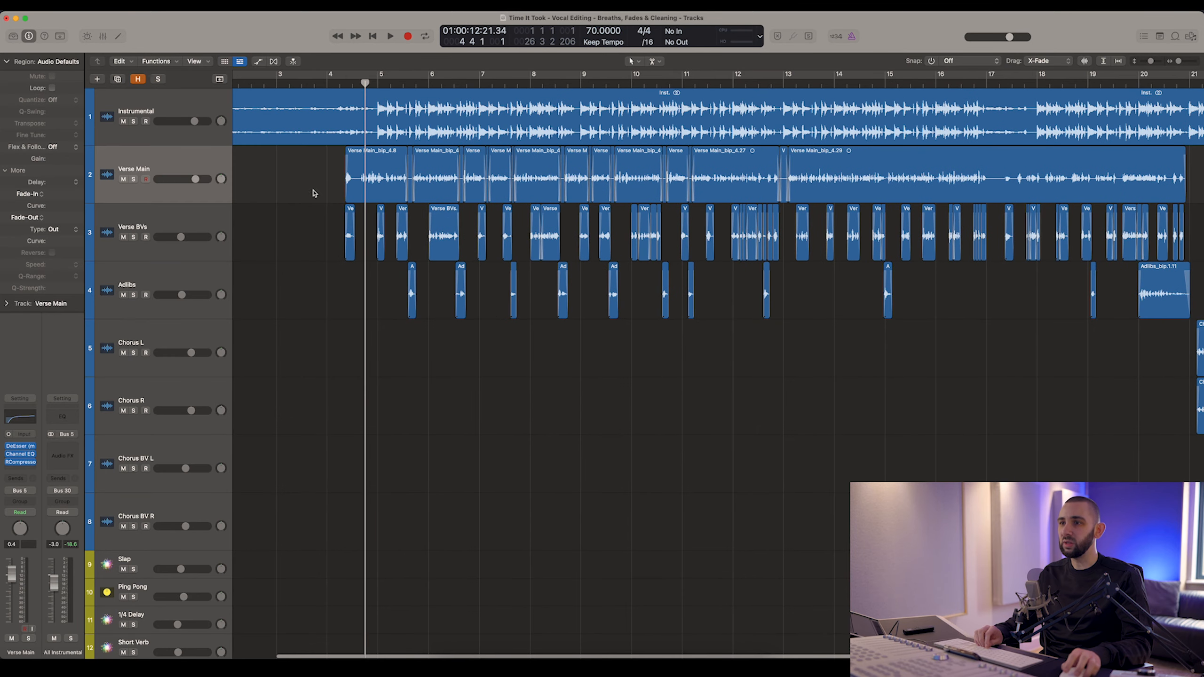
# Examine the Verse Main track from its first region through to its end and on to the chorus regions.
pyautogui.moveTo(348, 193); pyautogui.dragTo(340, 189)
pyautogui.hscroll(12, 842, 183)
pyautogui.hscroll(-1, 837, 190)
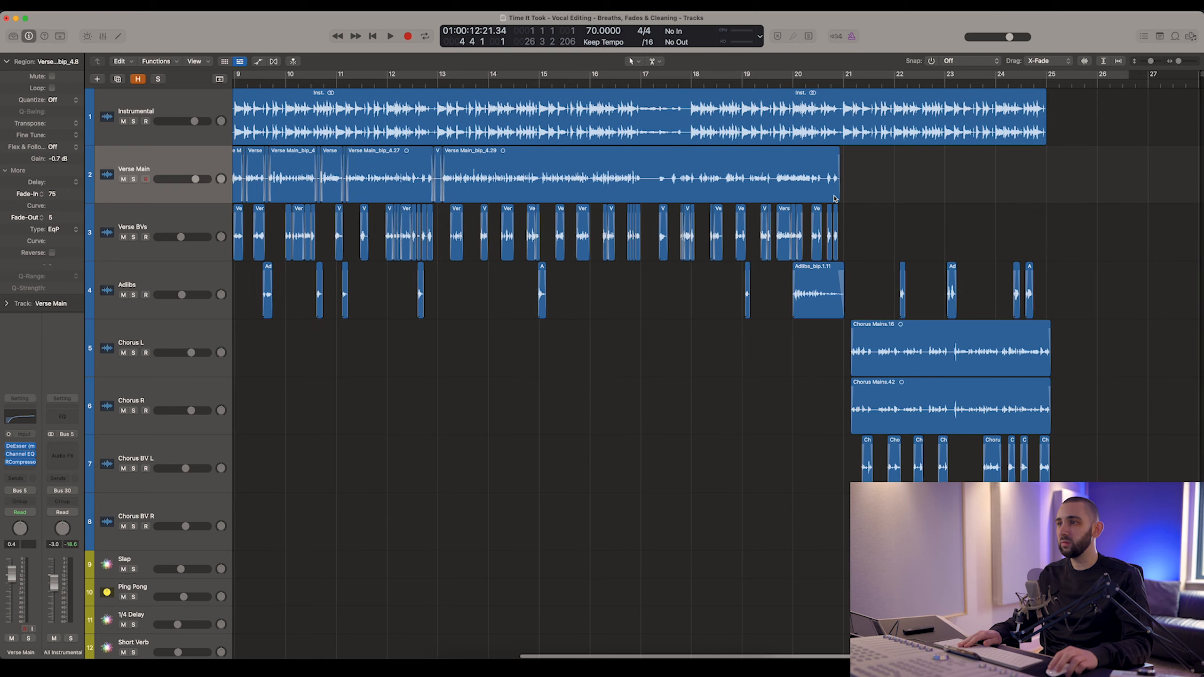
pyautogui.hscroll(-13, 676, 189)
pyautogui.press('super+z')
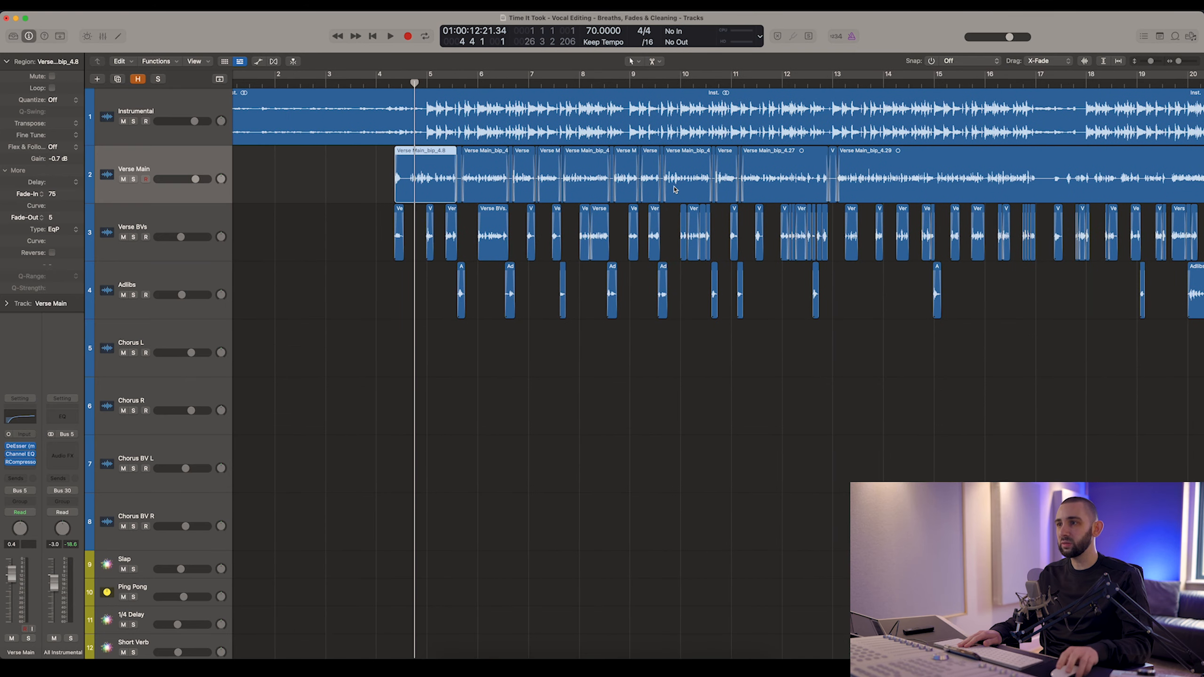
pyautogui.hscroll(5, 708, 248)
pyautogui.click(724, 287)
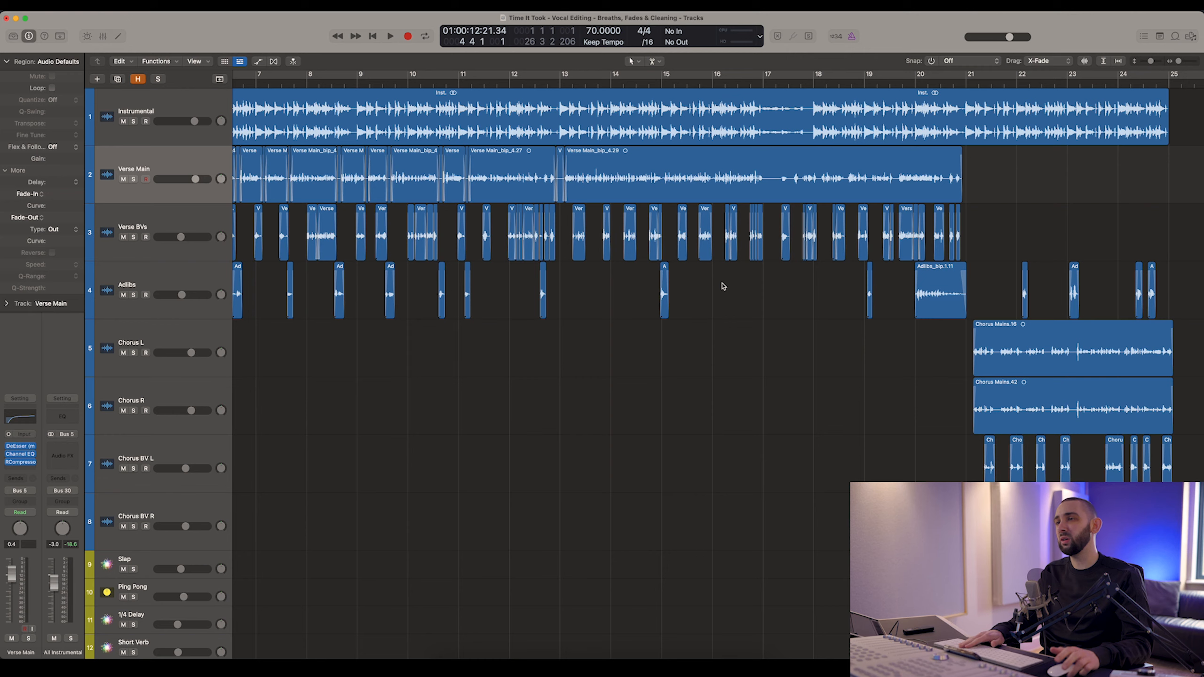
pyautogui.hscroll(5, 723, 286)
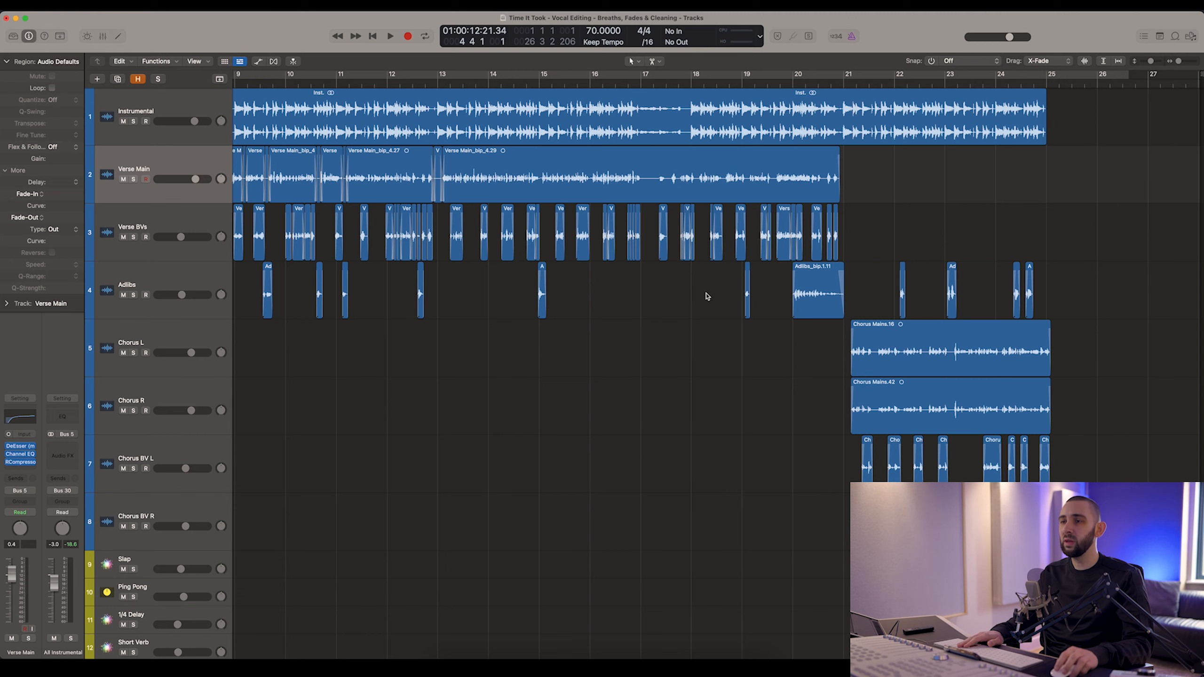
pyautogui.hscroll(-5, 621, 275)
# Examine the verse, backing vocal and adlib regions around bars 7 to 10 close up and in the whole arrangement.
pyautogui.press('super+Right')
pyautogui.press('super+Right')
pyautogui.press('super+Right')
pyautogui.press('super+Right')
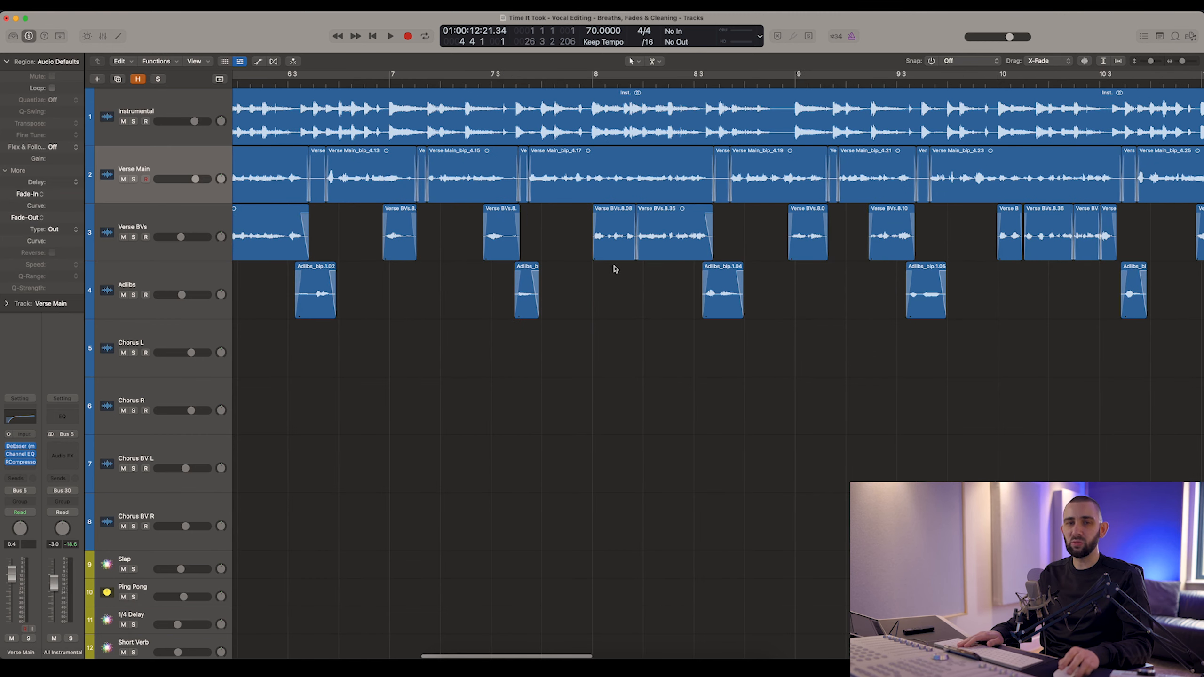
pyautogui.press('super+Left')
pyautogui.press('super+Left')
pyautogui.press('super+Left')
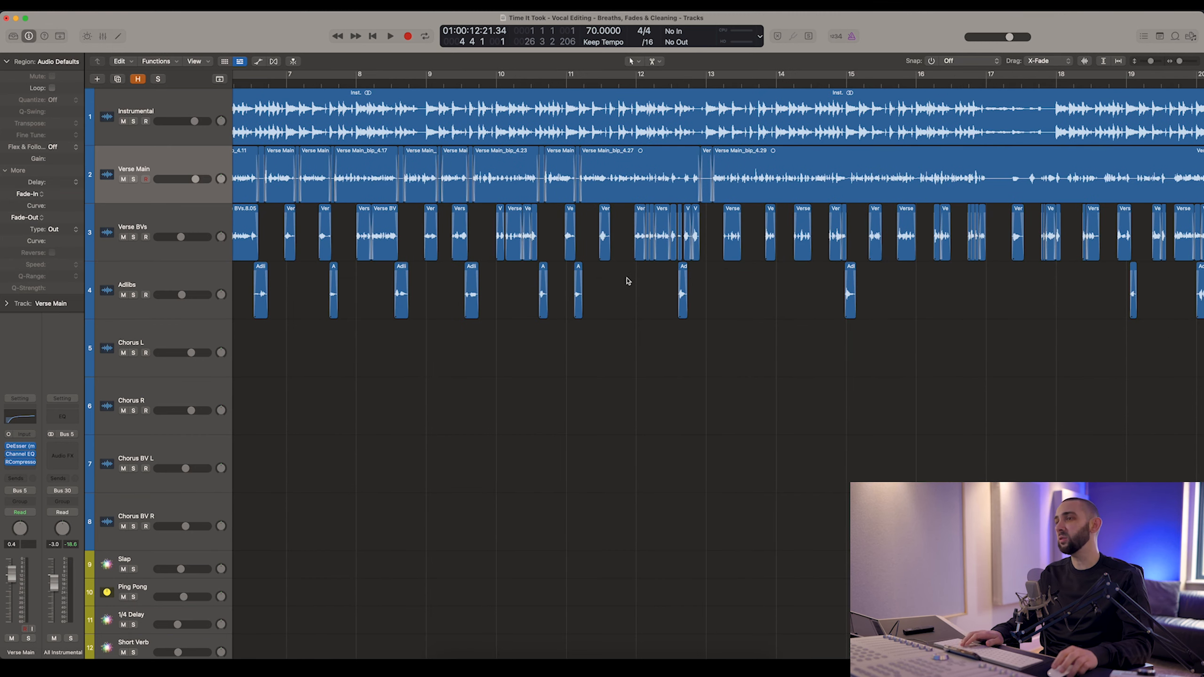
pyautogui.scroll(-3, 626, 281)
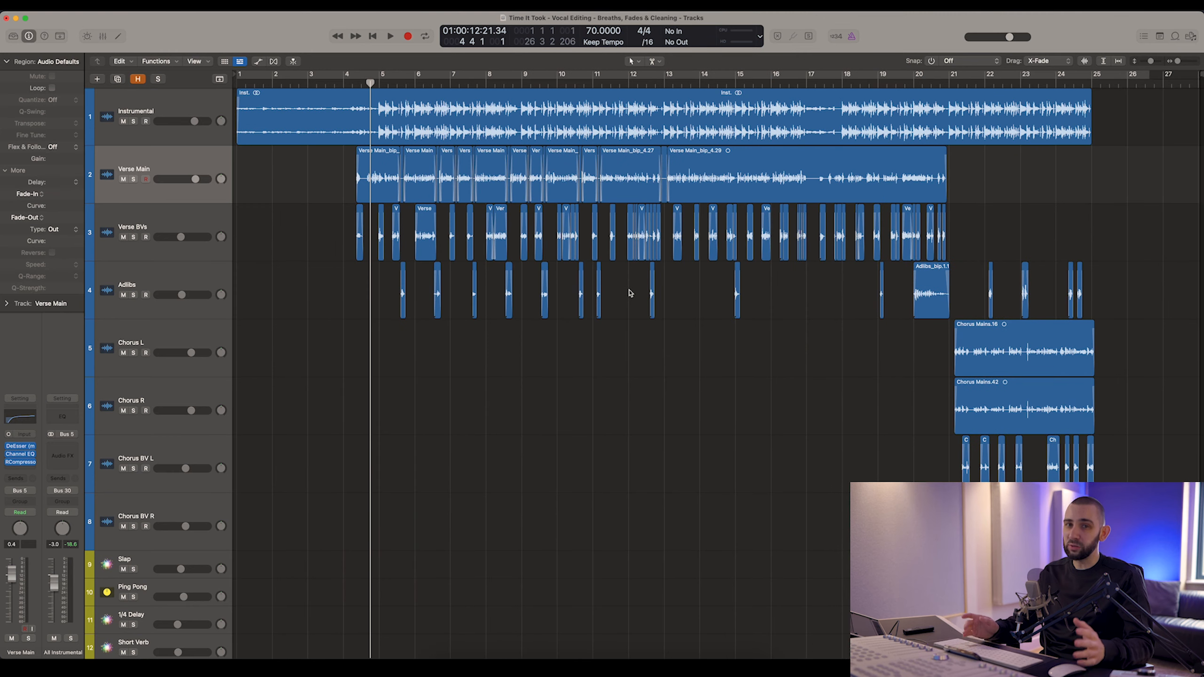
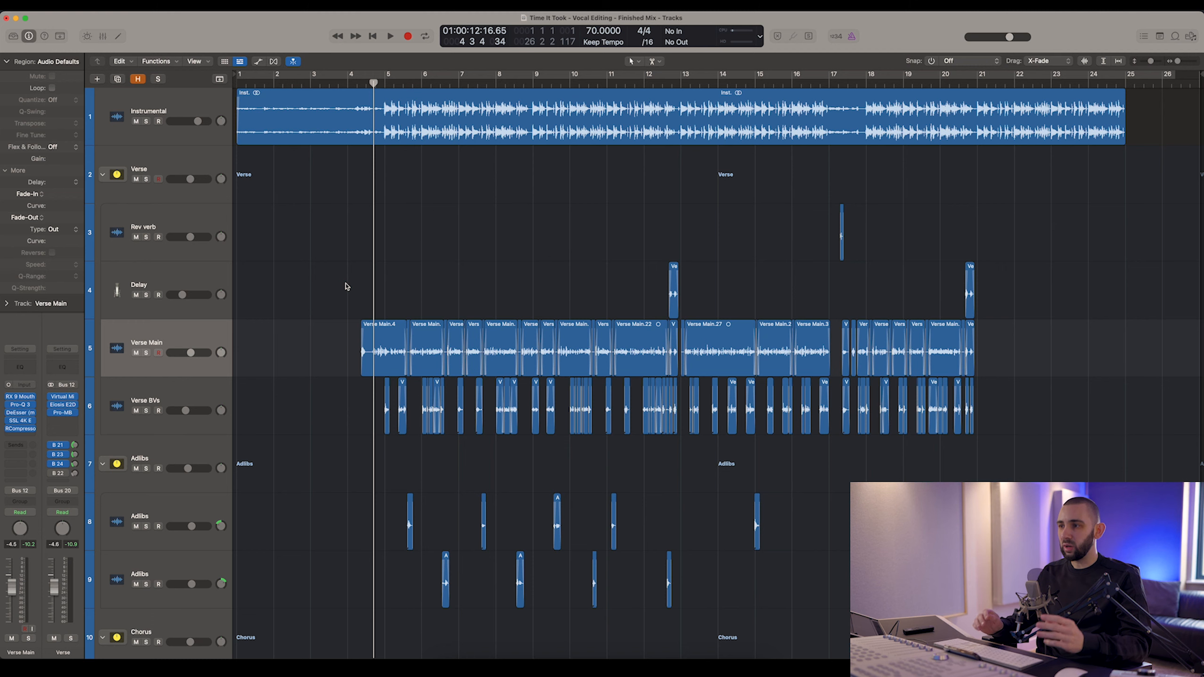
# Examine the Verse, Adlibs and Chorus track groups in the Finished Mix project.
pyautogui.scroll(-5, 346, 286)
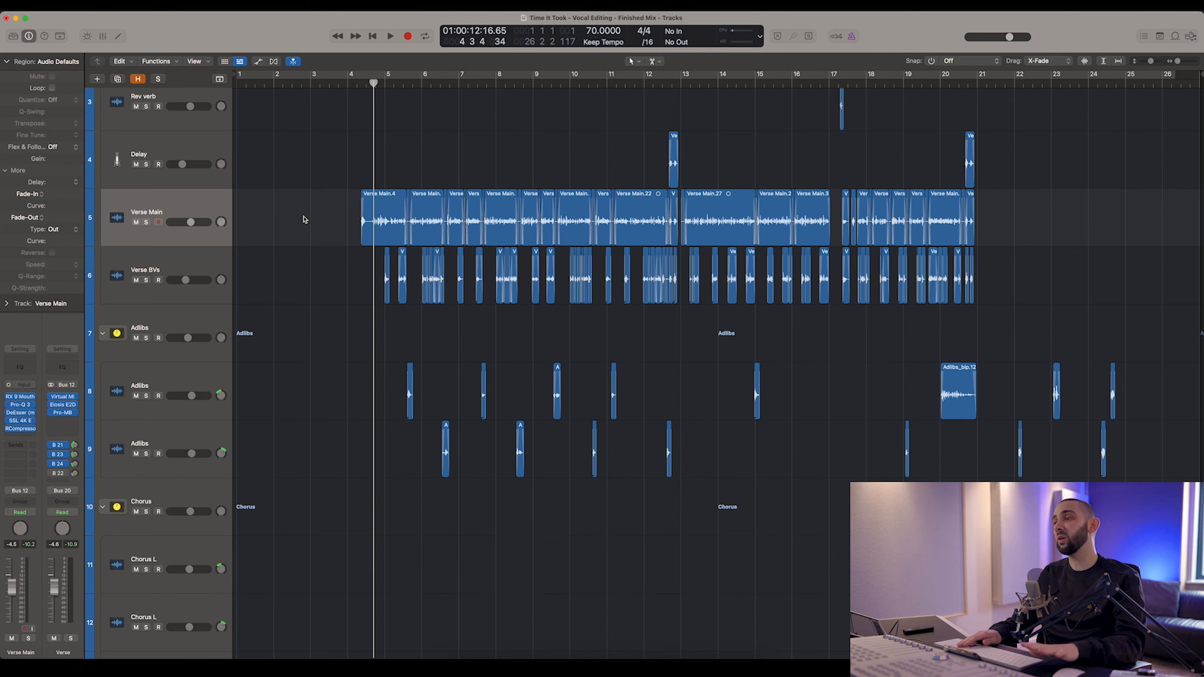
pyautogui.scroll(4, 320, 226)
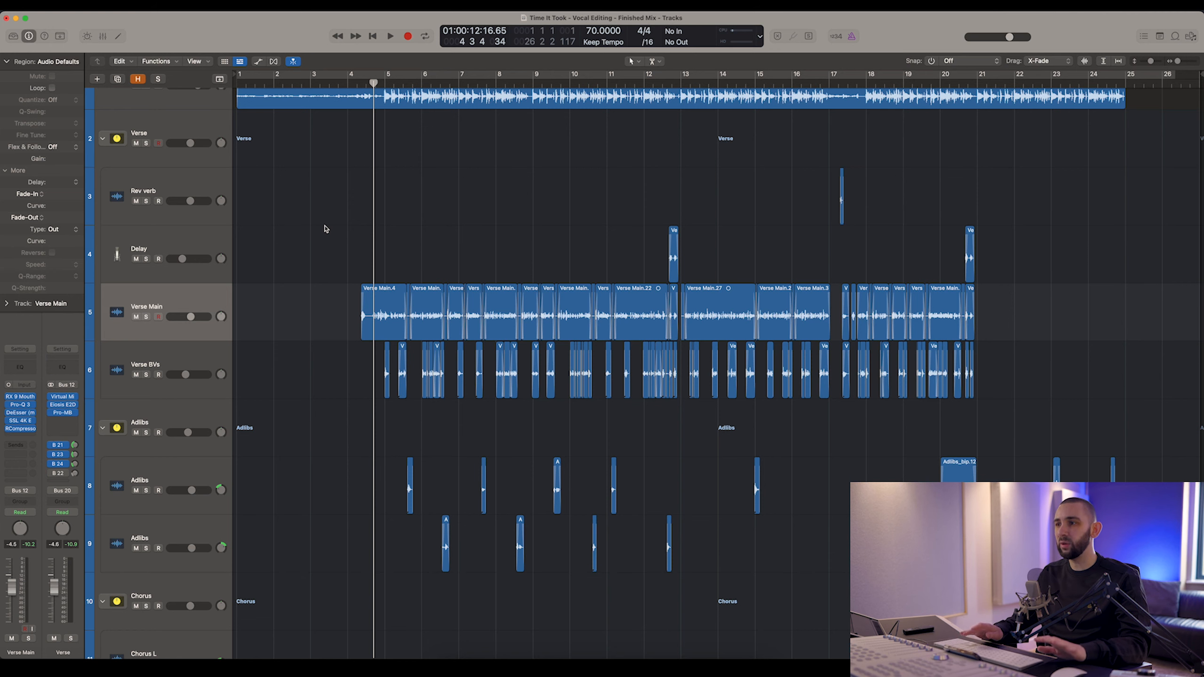
pyautogui.scroll(-4, 325, 230)
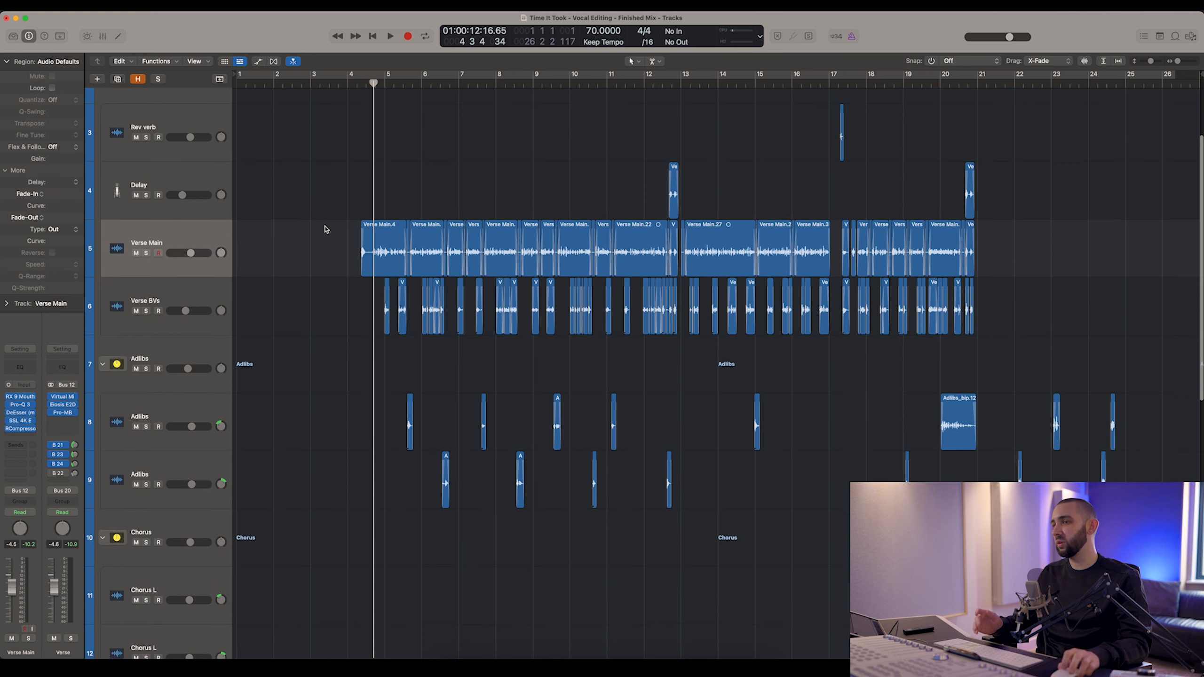
pyautogui.scroll(4, 475, 342)
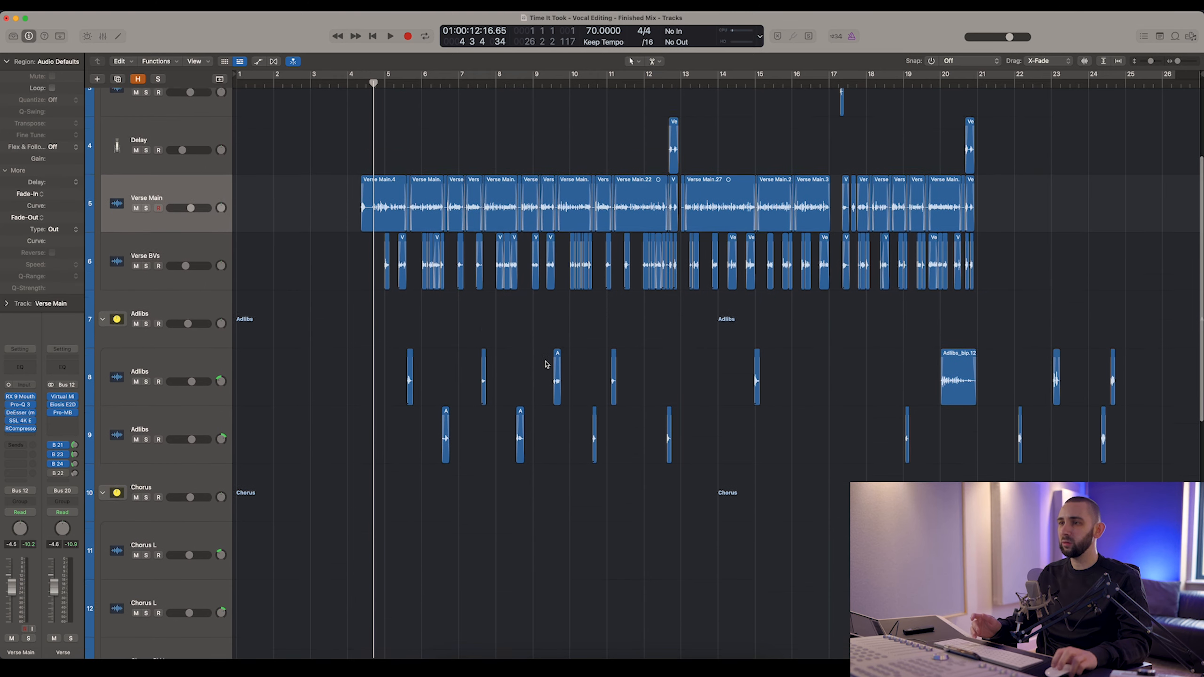
pyautogui.click(313, 302)
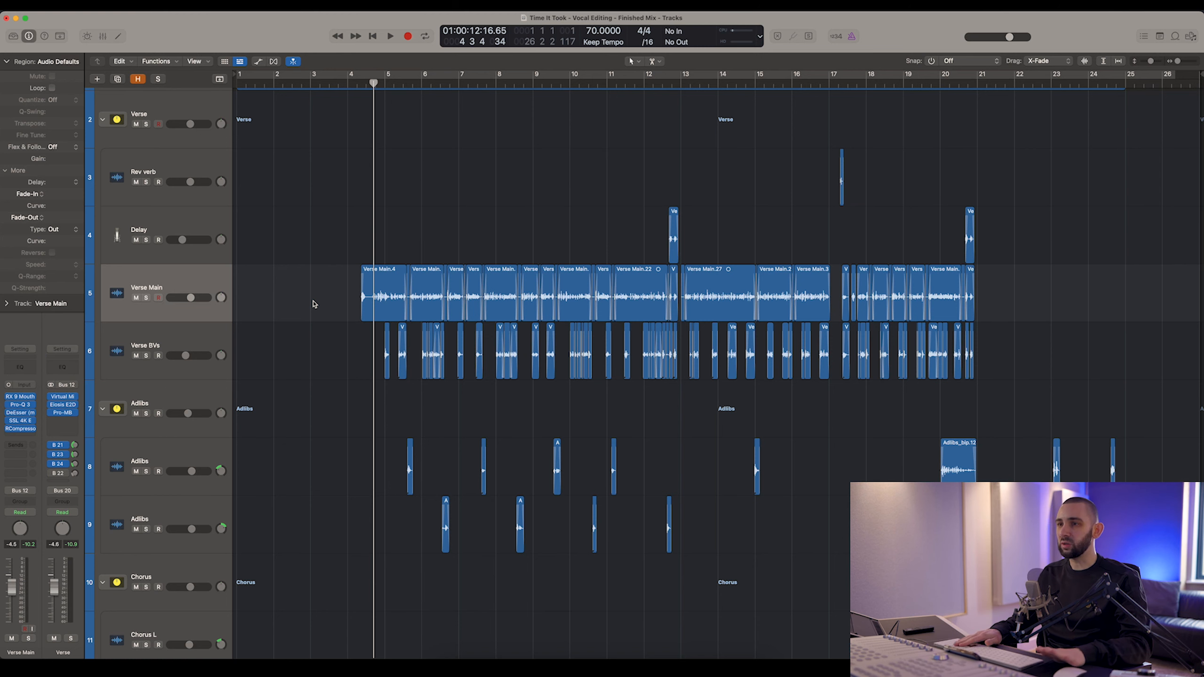
# View the DeEsser on Verse Main and the Eiosis E2Deesser on the Verse bus, and hide both plug-in windows.
pyautogui.scroll(-2, 313, 304)
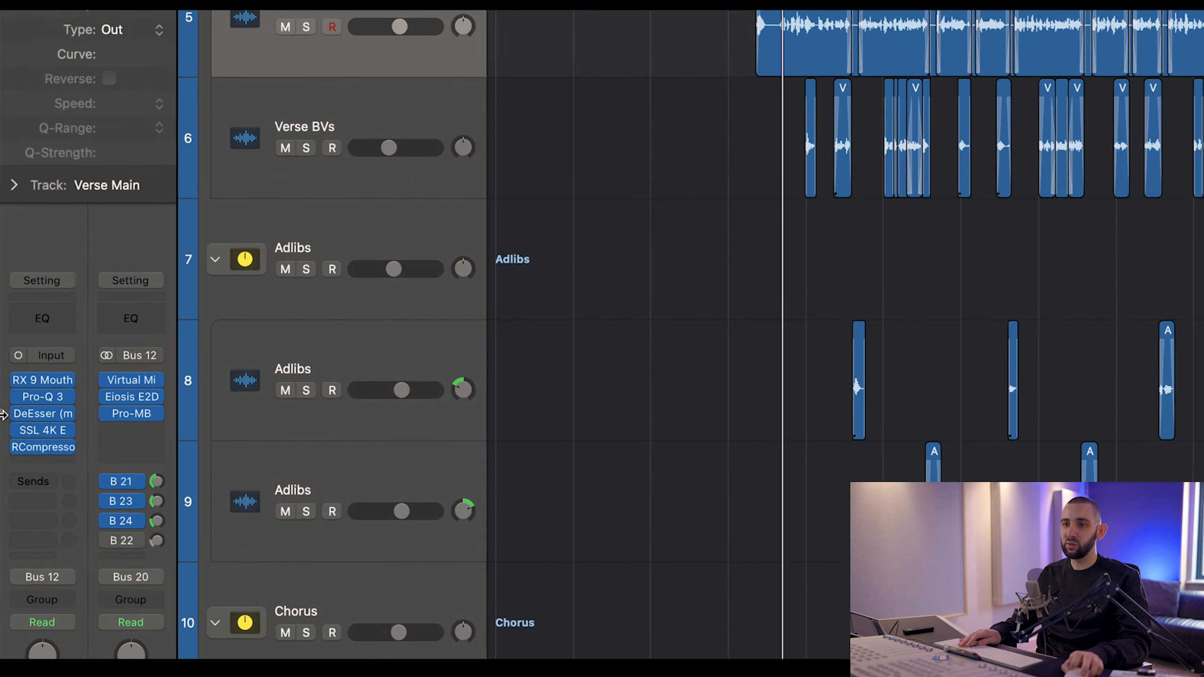
pyautogui.click(10, 411)
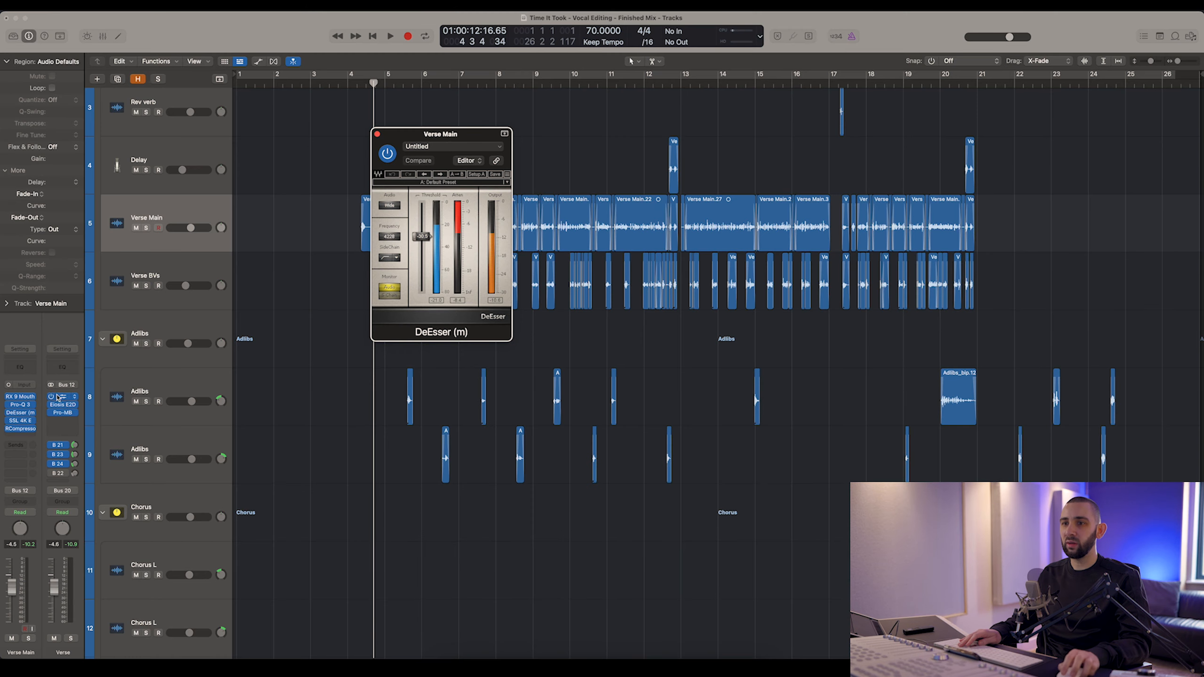
pyautogui.click(59, 404)
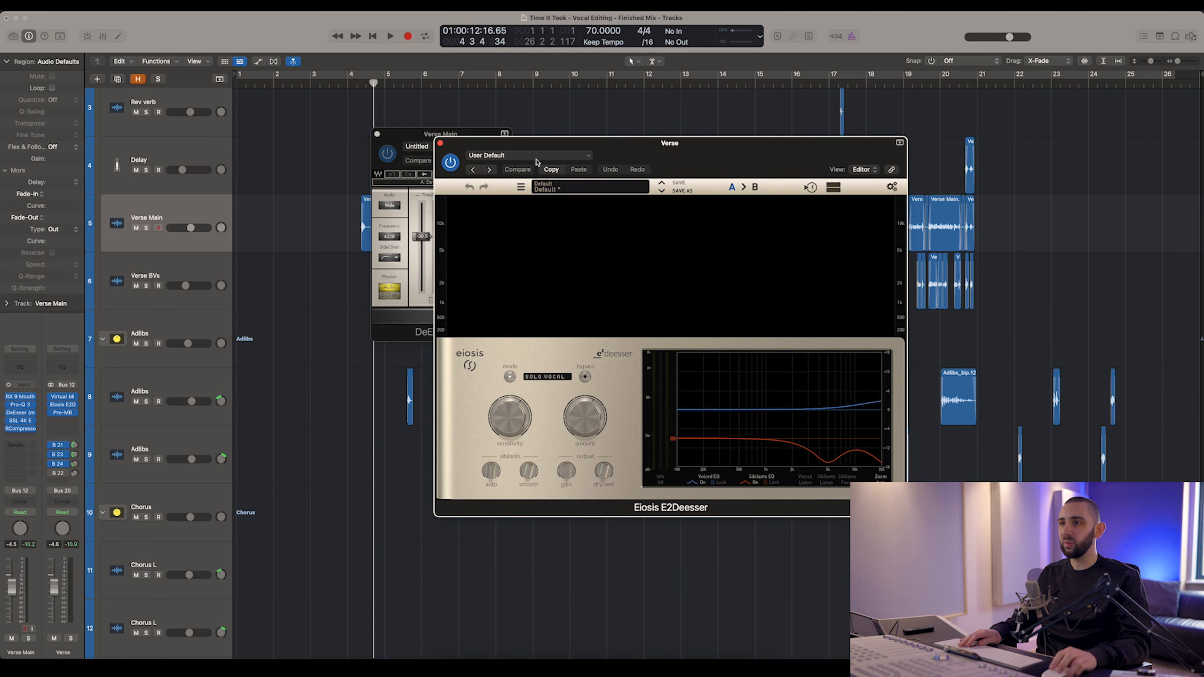
pyautogui.press('v')
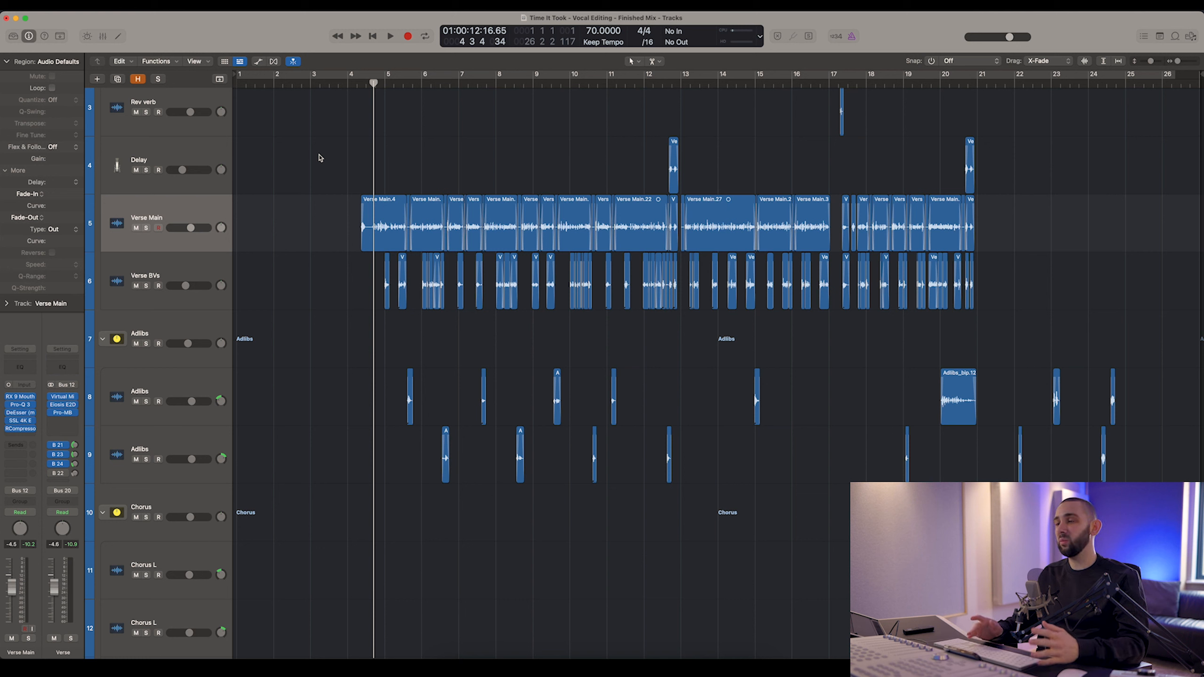
# Listen to the finished mix from 4 3 2 and inspect the Verse bus's Eiosis E2Deesser during playback.
pyautogui.click(369, 83)
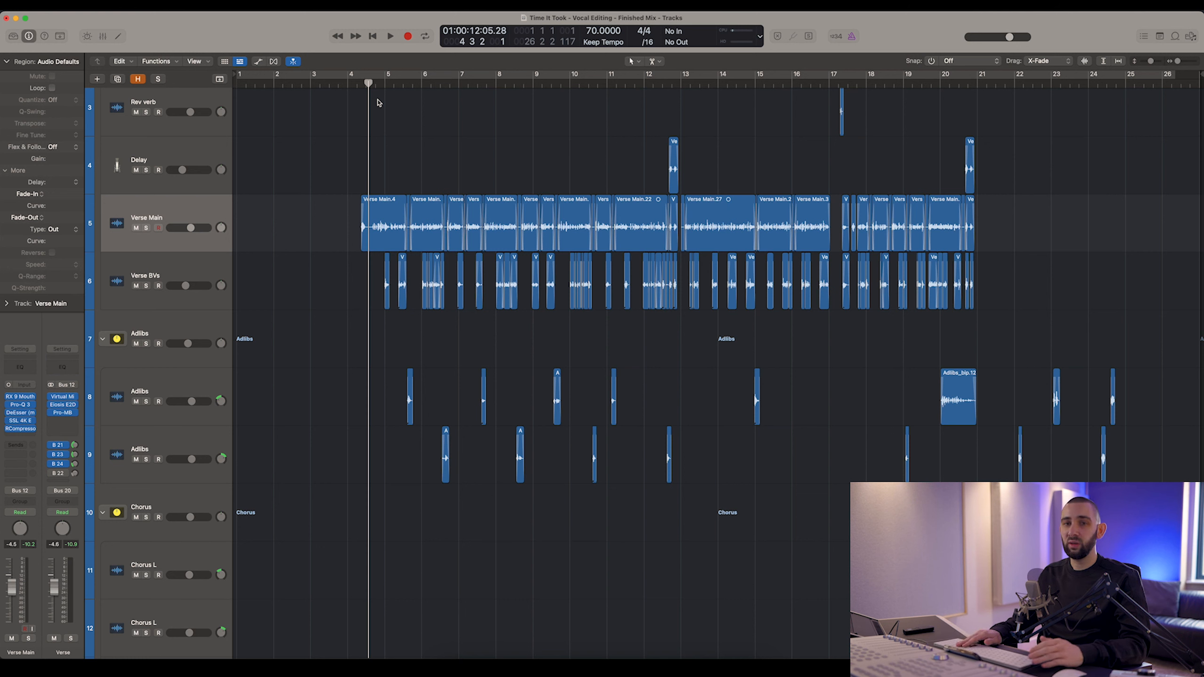
pyautogui.scroll(1, 381, 113)
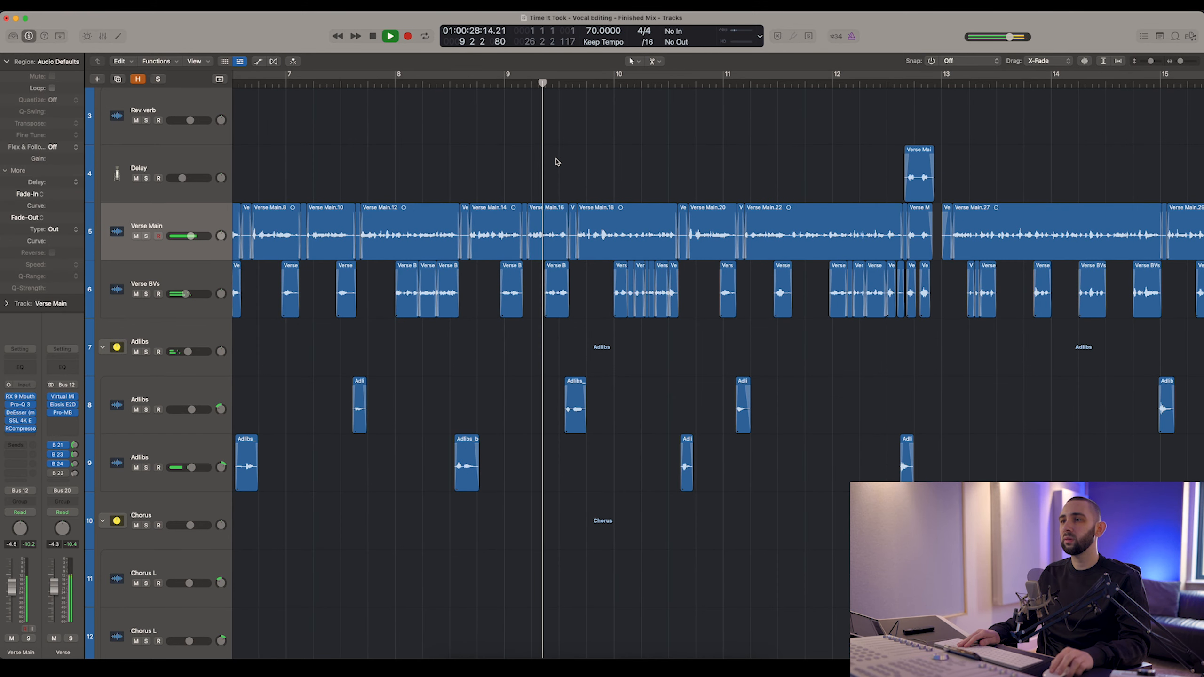
pyautogui.hscroll(2, 557, 164)
pyautogui.hscroll(1, 557, 162)
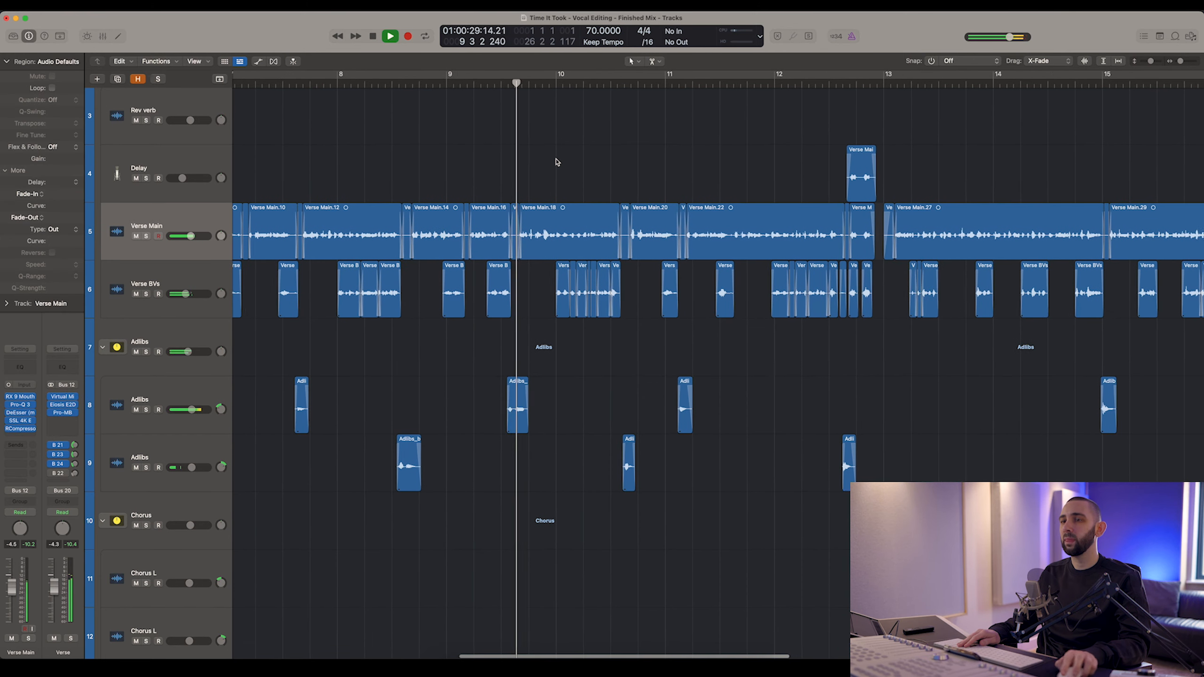
pyautogui.click(63, 404)
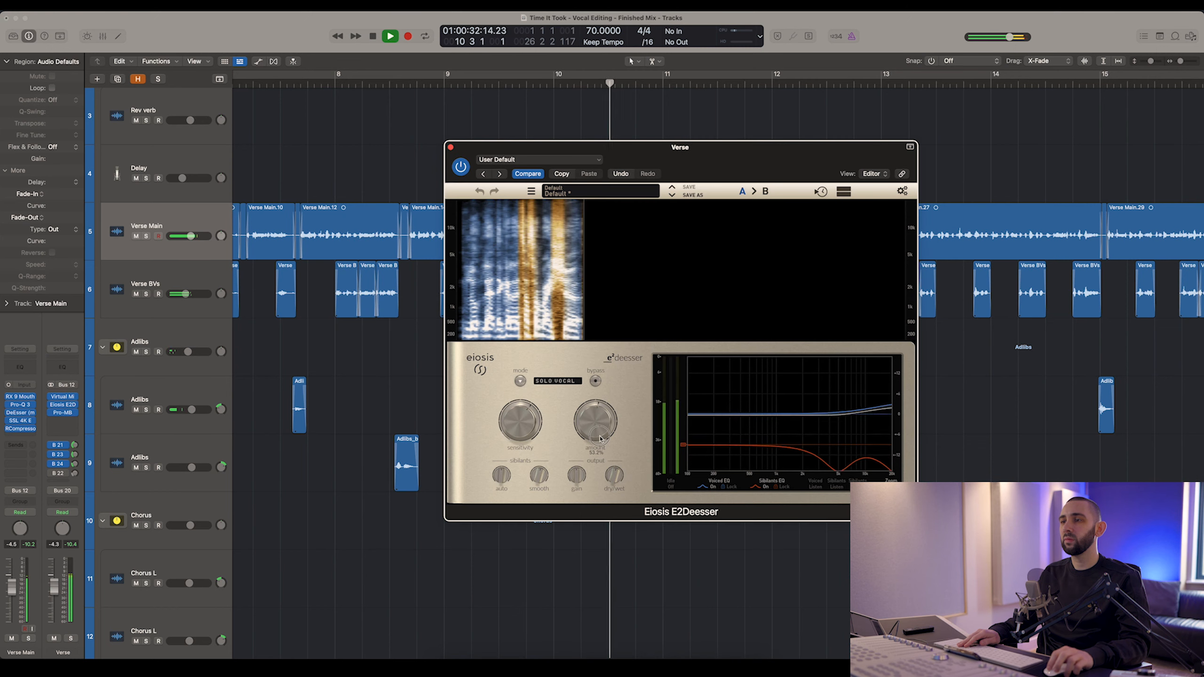
pyautogui.click(450, 148)
# Move playback back to 11 1 2 in the verse and stop it there.
pyautogui.hscroll(3, 430, 154)
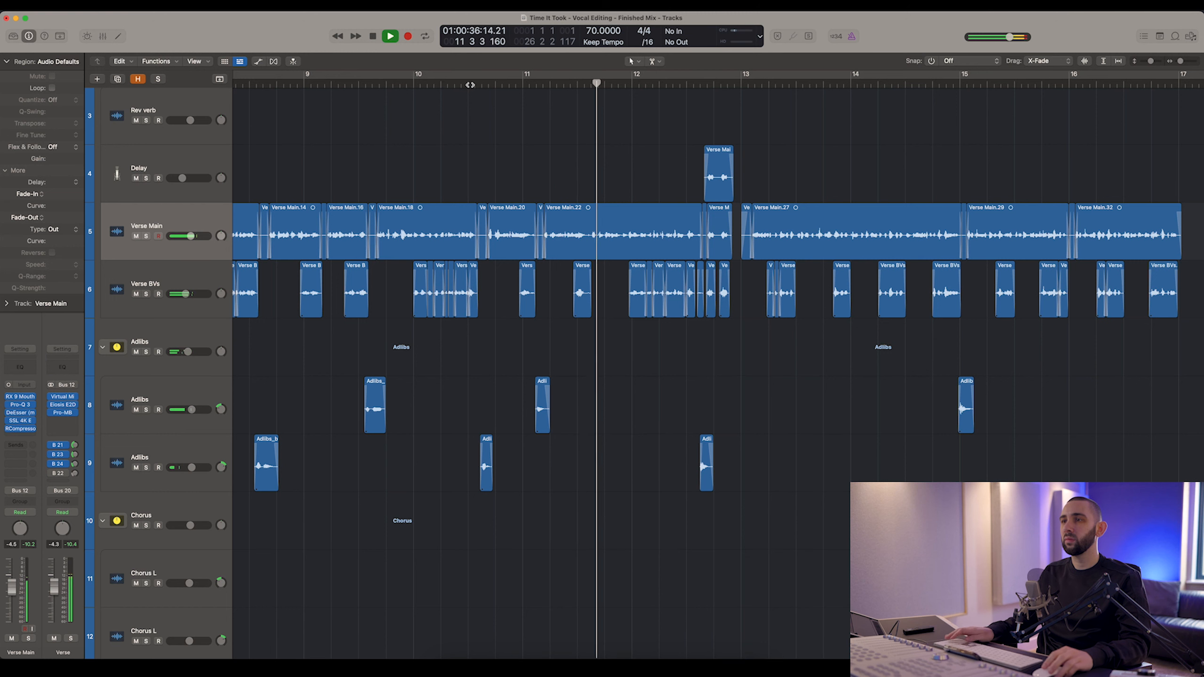
pyautogui.click(530, 83)
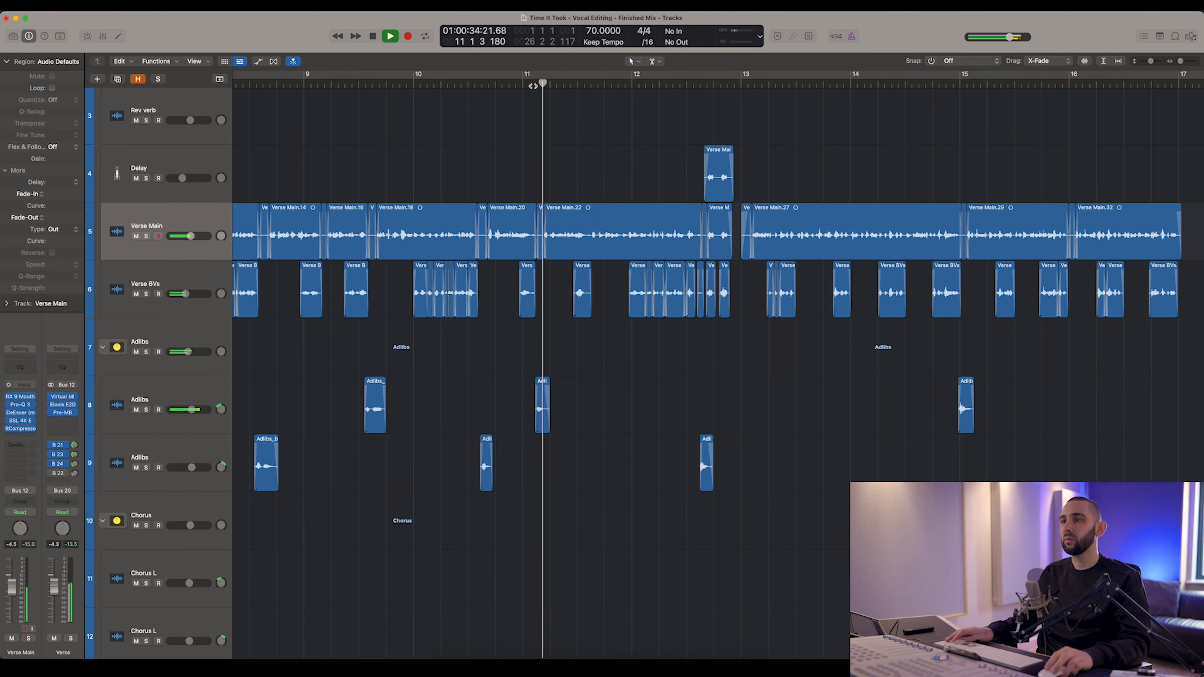
pyautogui.press('space')
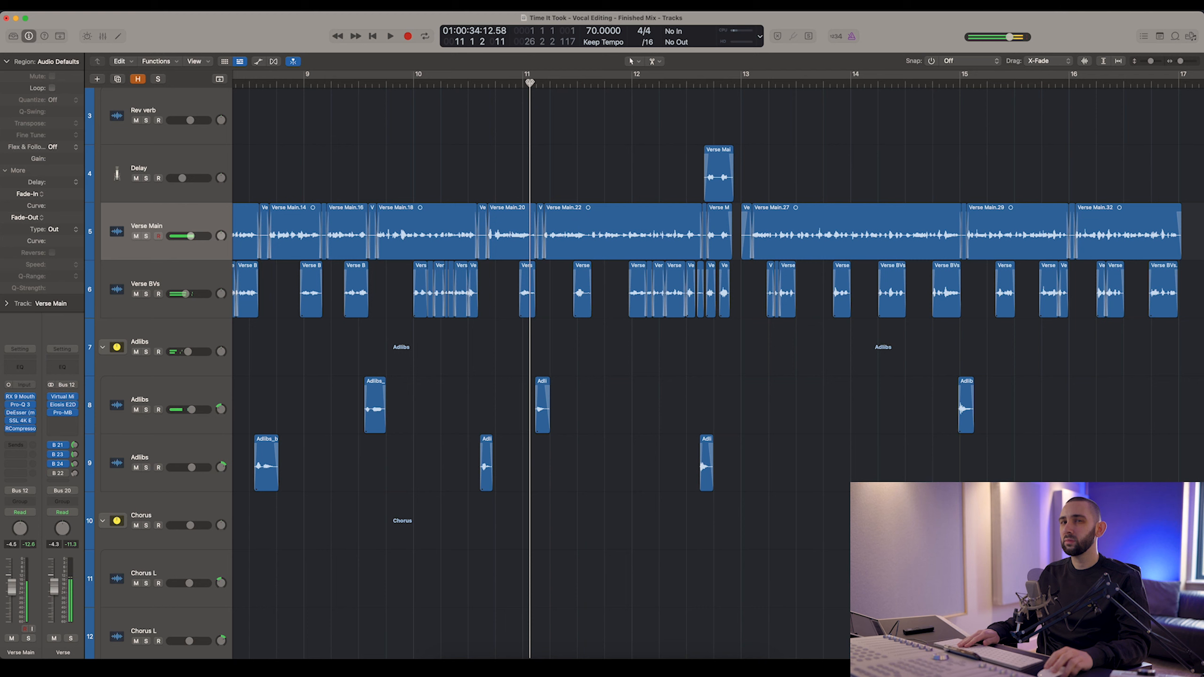
# Listen to the finished mix from 11 1 2 to about 11 3 4 with the verse regions enlarged.
pyautogui.click(1087, 60)
pyautogui.click(1082, 61)
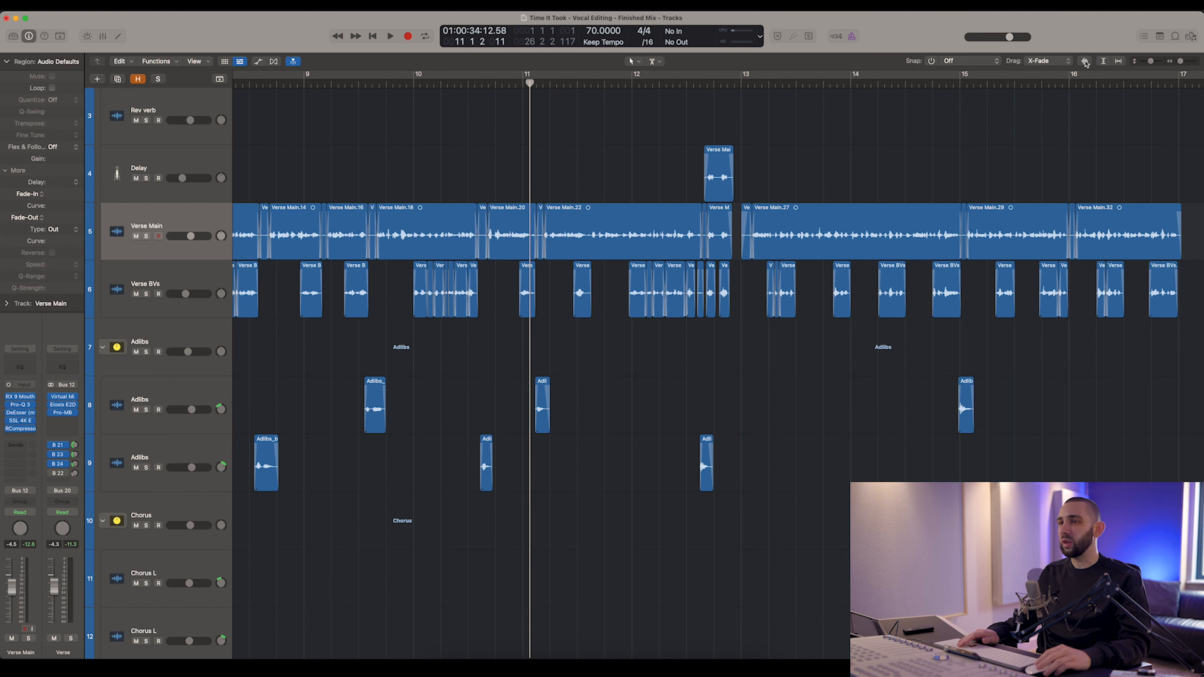
pyautogui.press('super+Right')
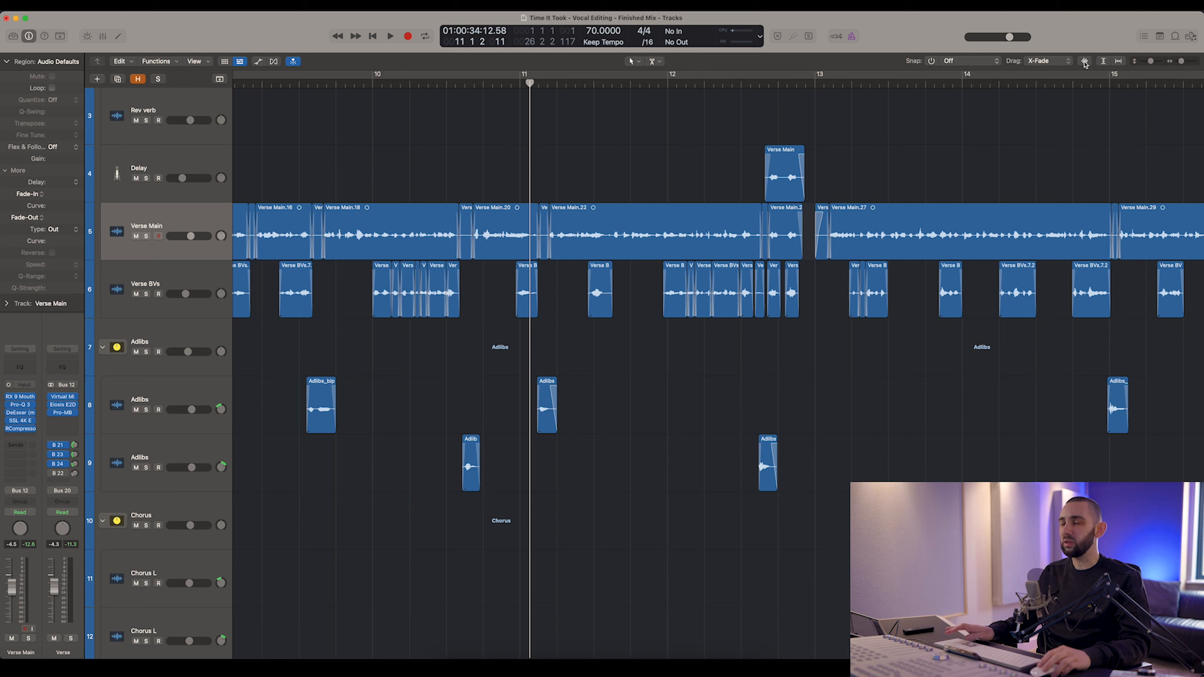
pyautogui.press('space')
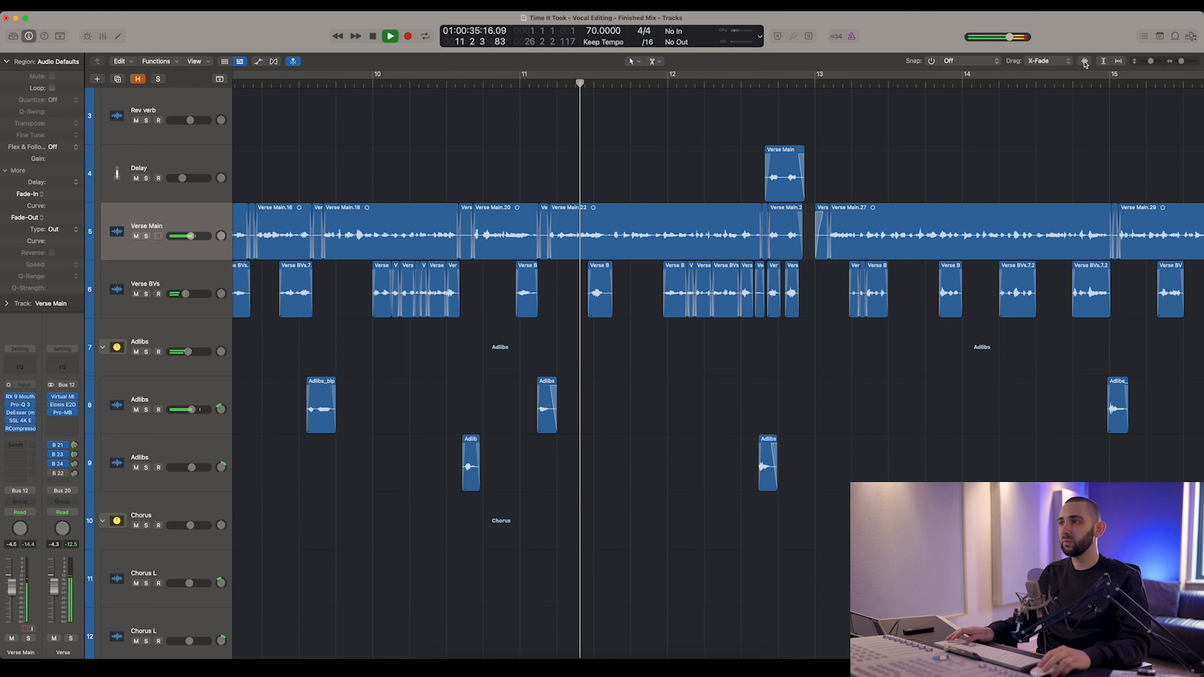
pyautogui.press('space')
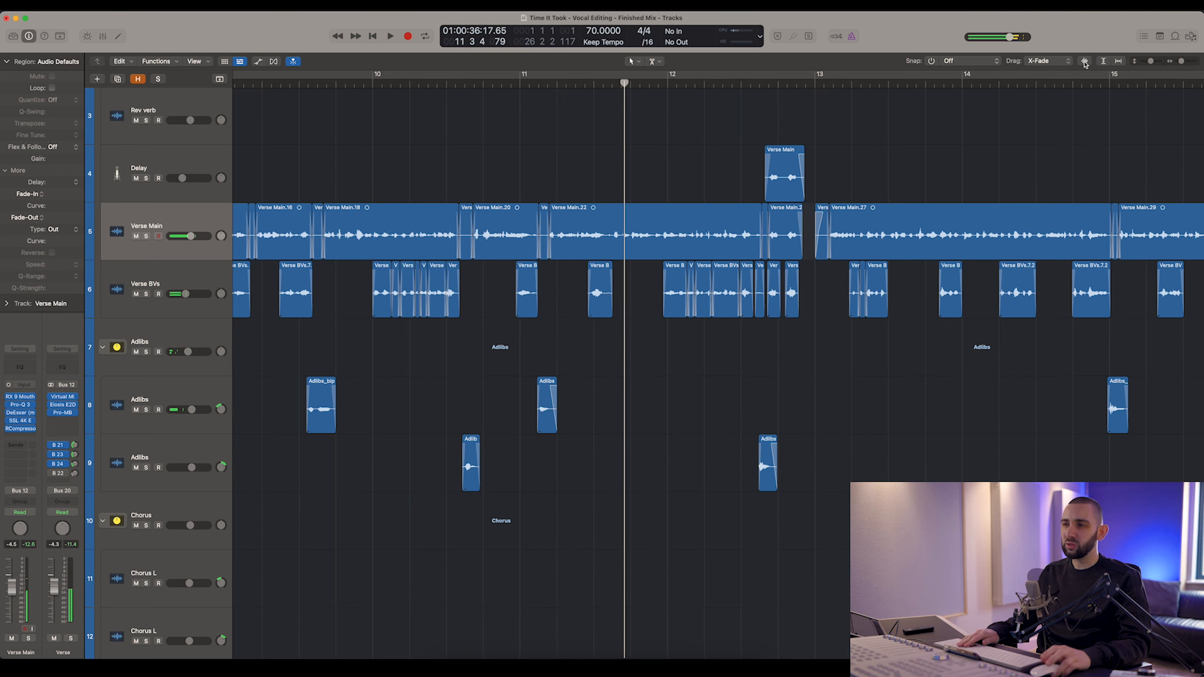
# Turn on enlarged waveforms and listen to the verse from about 11 1 1 to 11 3 4.
pyautogui.moveTo(624, 83); pyautogui.dragTo(524, 83)
pyautogui.press('space')
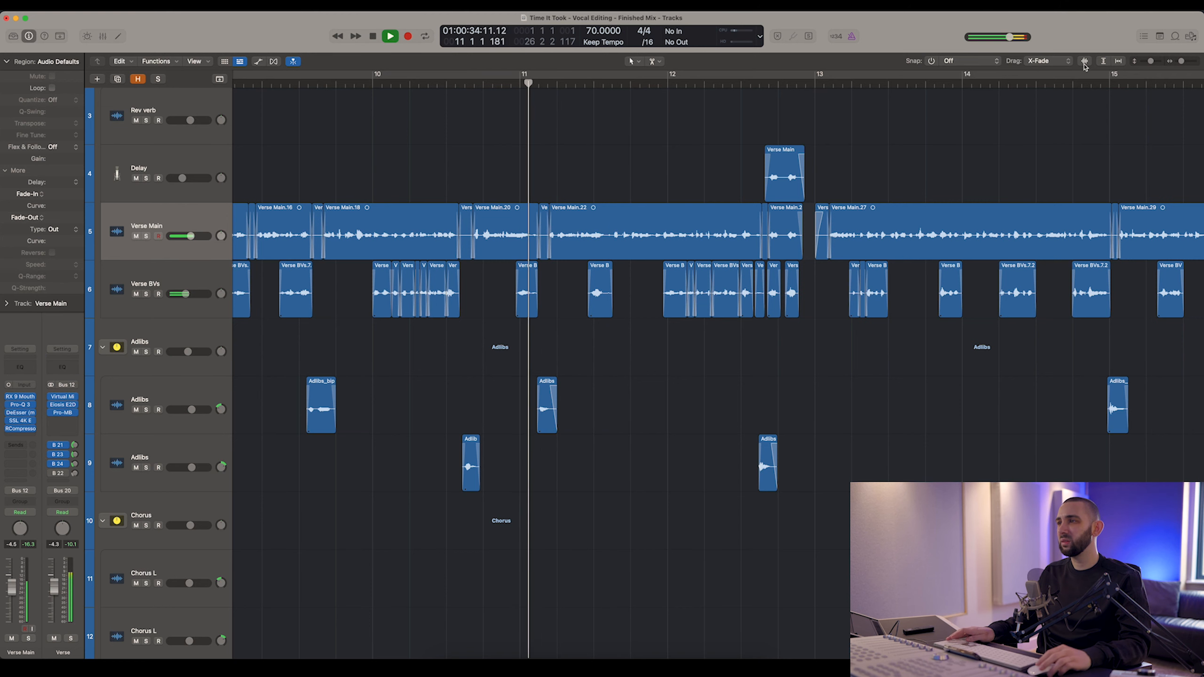
pyautogui.click(1085, 61)
pyautogui.scroll(5, 593, 280)
pyautogui.press('super+Right')
pyautogui.press('space')
pyautogui.hscroll(1, 764, 231)
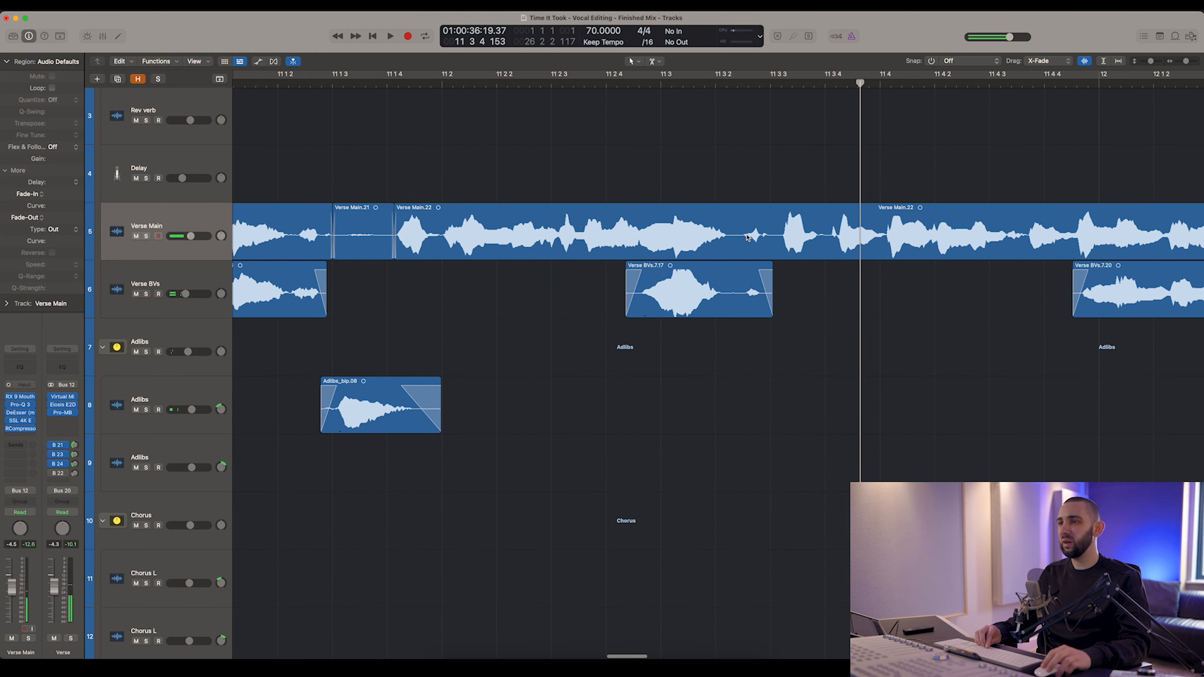
# Listen closely to the start of Verse Main.22 from 11 1 3 240 to 11 3 1.
pyautogui.click(425, 84)
pyautogui.press('super+Right')
pyautogui.click(350, 84)
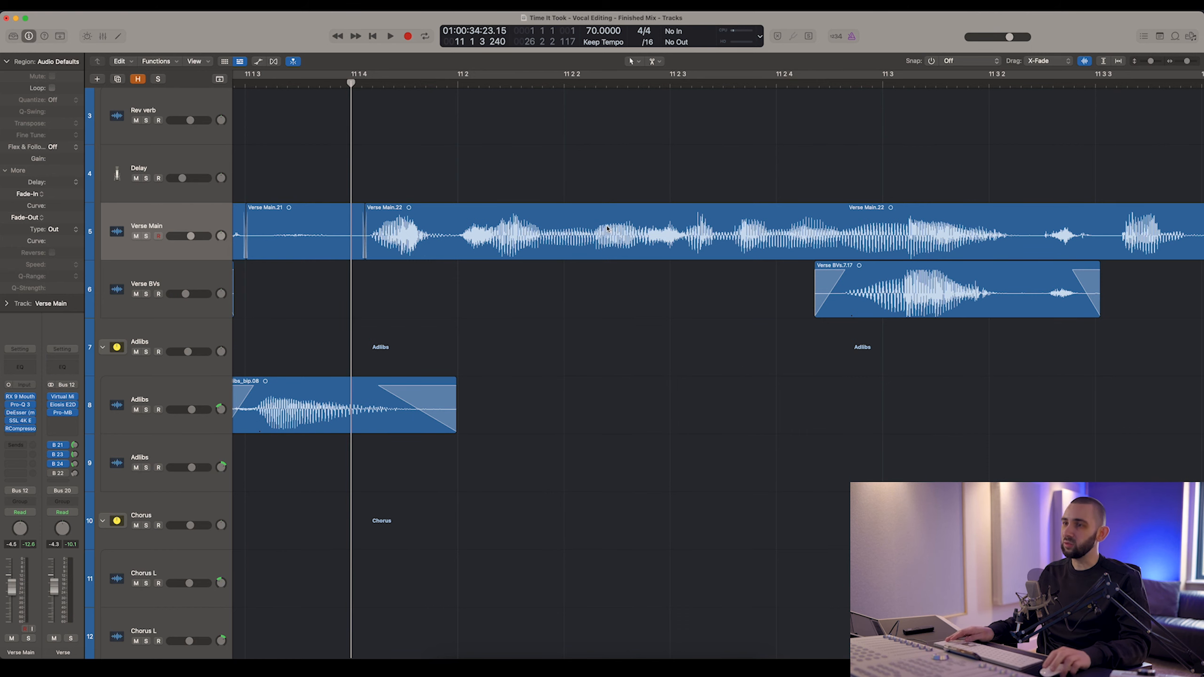
pyautogui.press('space')
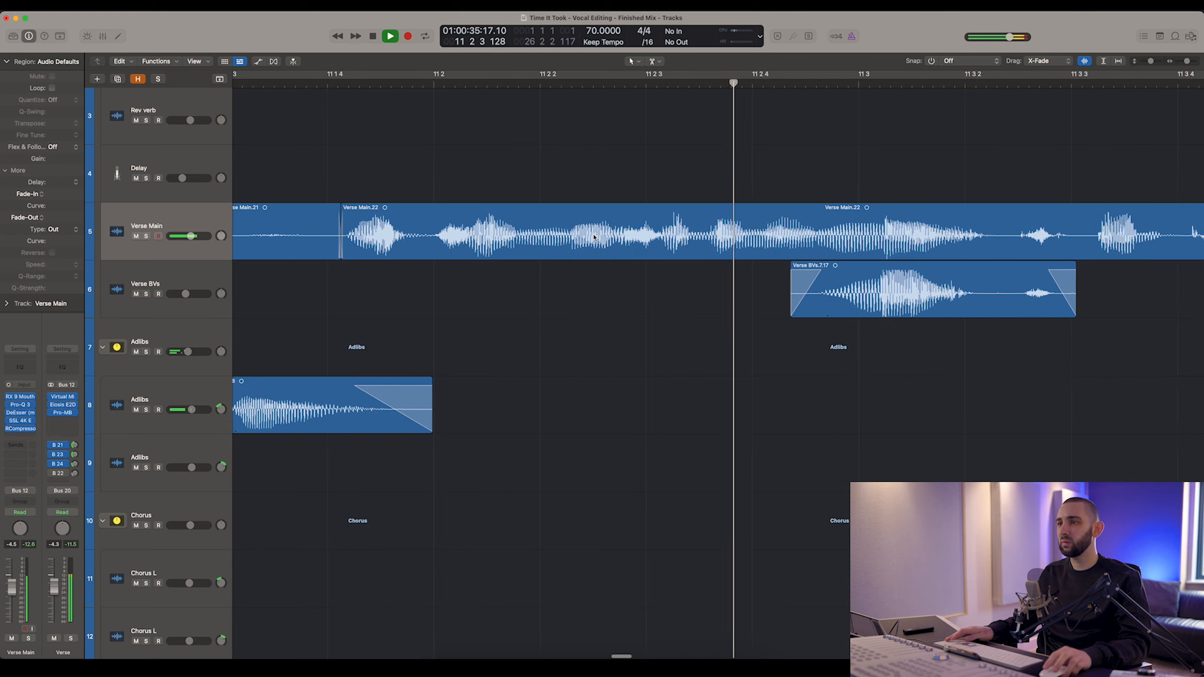
pyautogui.press('space')
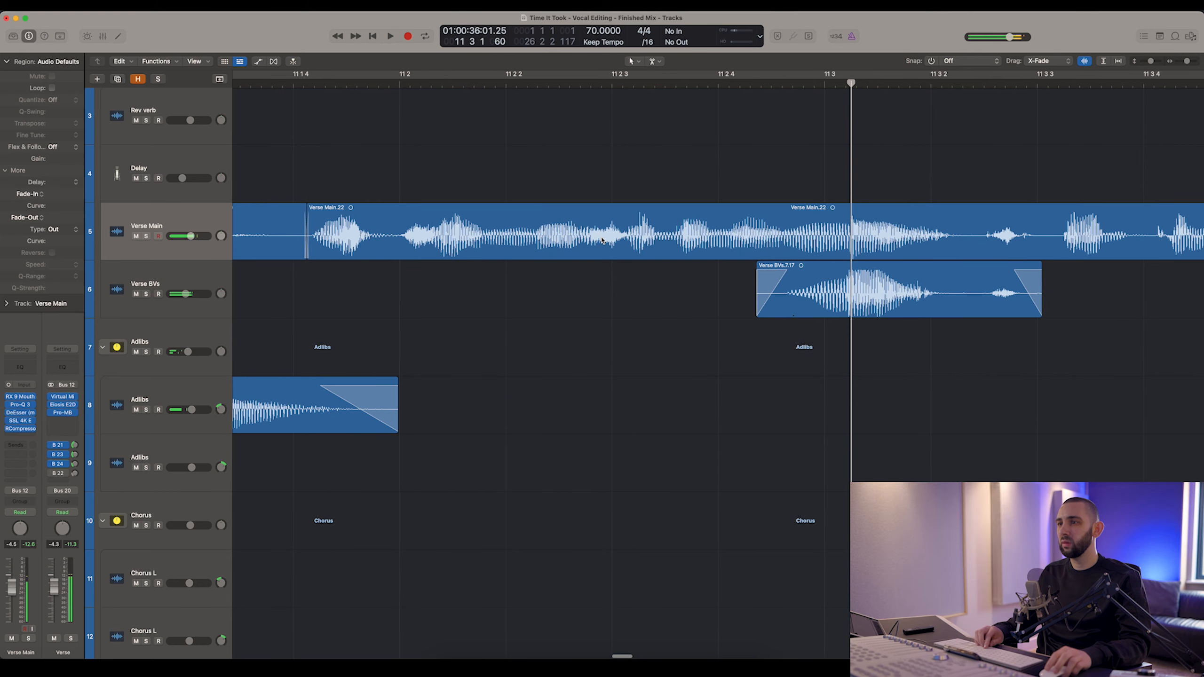
# Split the Verse Main.22 region around the sibilant at about 11 2 2 188 and 11 2 3 35.
pyautogui.click(587, 83)
pyautogui.press('super+Right')
pyautogui.click(593, 240)
pyautogui.press('space')
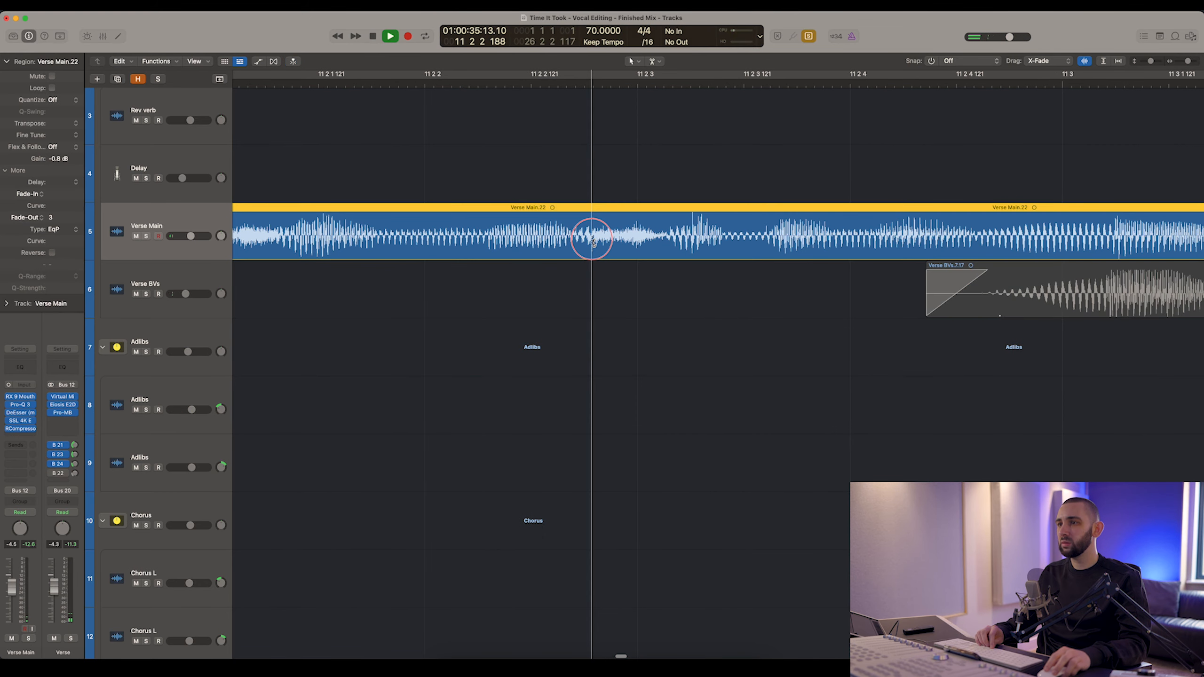
pyautogui.keyDown('super'); pyautogui.click(592, 239); pyautogui.keyUp('super')
pyautogui.keyDown('super'); pyautogui.click(666, 246); pyautogui.keyUp('super')
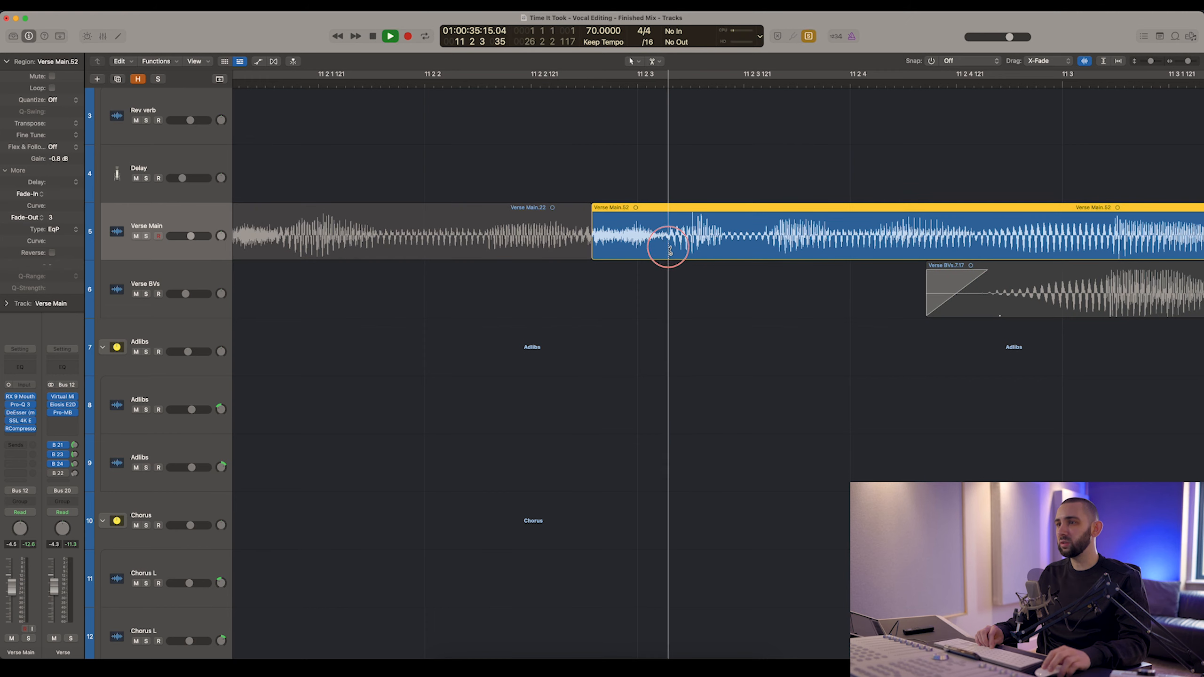
# Set the isolated sibilant slice's gain to -4.9 dB and crossfade both its edges with the neighbouring Verse Main regions.
pyautogui.click(624, 246)
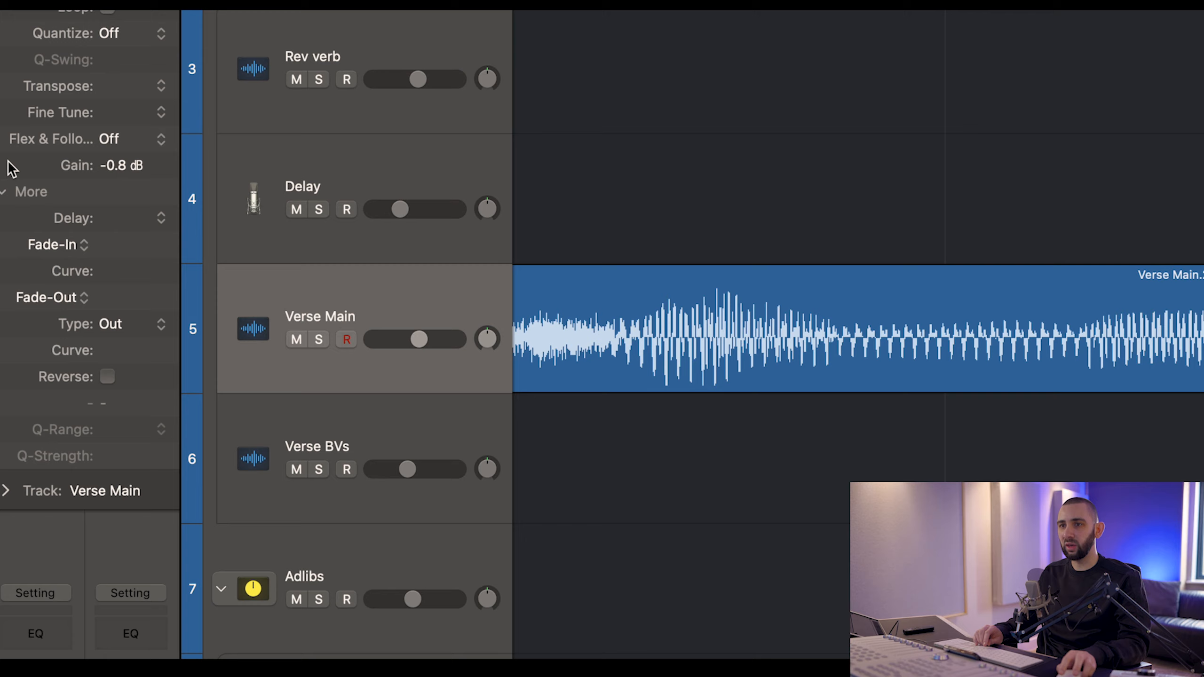
pyautogui.moveTo(98, 164); pyautogui.dragTo(56, 172)
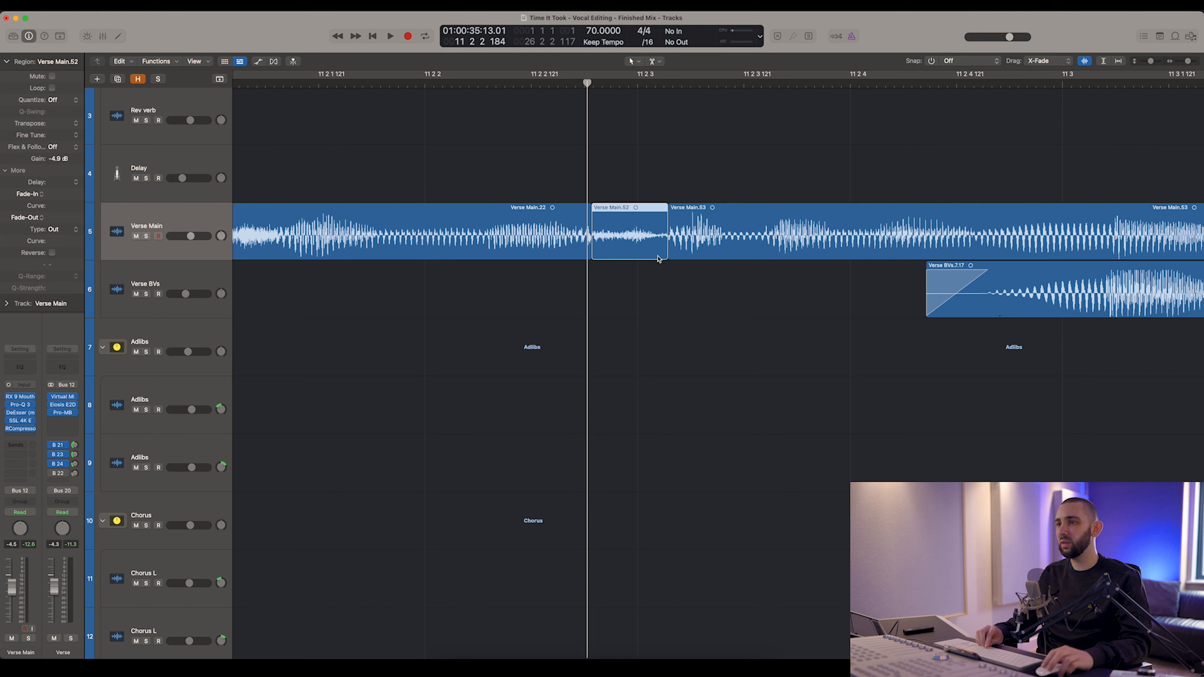
pyautogui.click(673, 252)
pyautogui.click(667, 250)
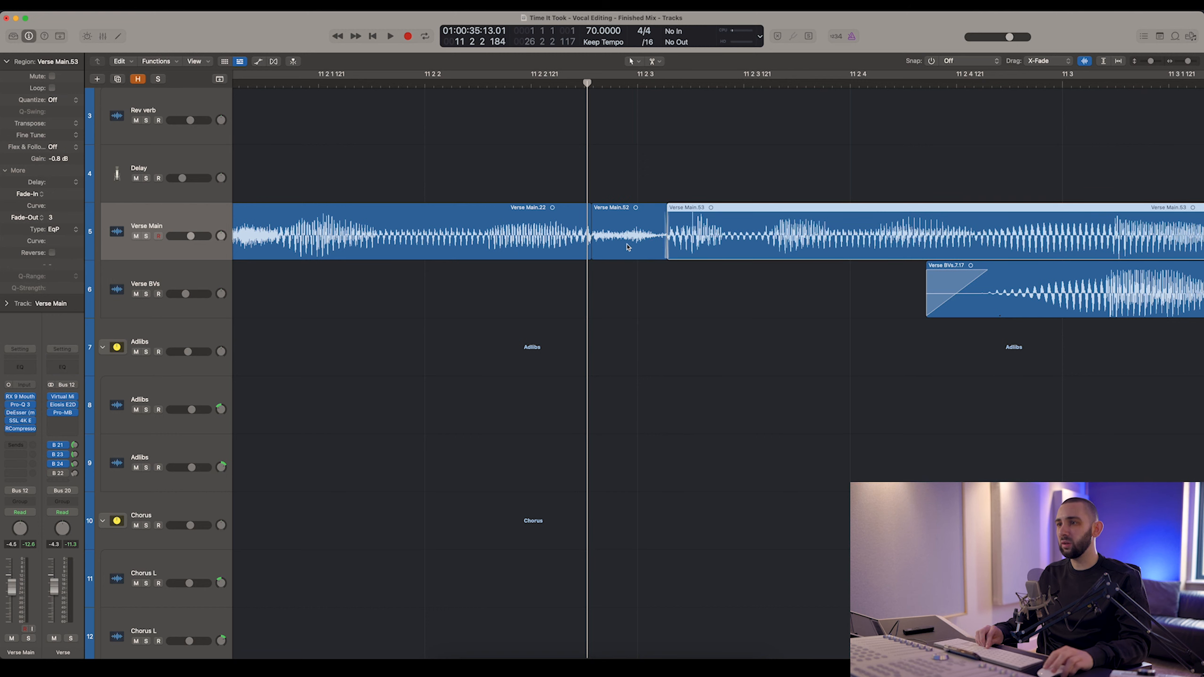
pyautogui.click(587, 245)
pyautogui.moveTo(589, 251); pyautogui.dragTo(590, 252)
# Listen to the softened Verse Main sibilant in context from about 11 1 3.
pyautogui.scroll(2, 605, 223)
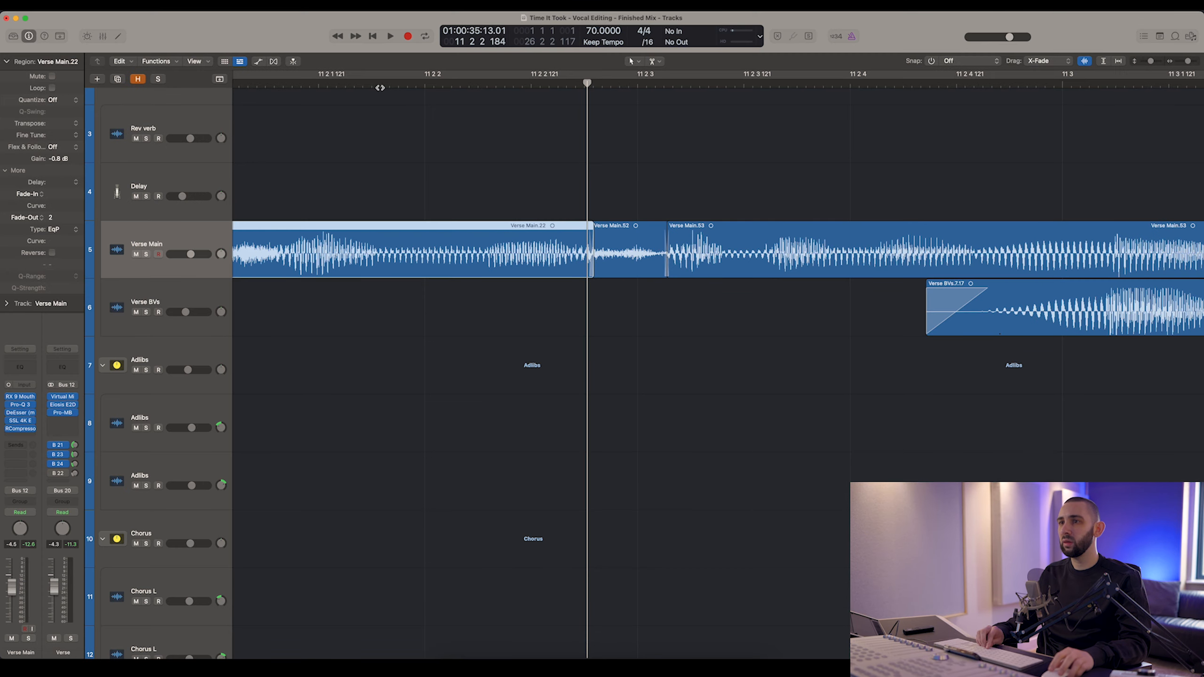
pyautogui.click(342, 81)
pyautogui.press('super+Left')
pyautogui.press('super+Left')
pyautogui.press('super+Left')
pyautogui.press('super+Left')
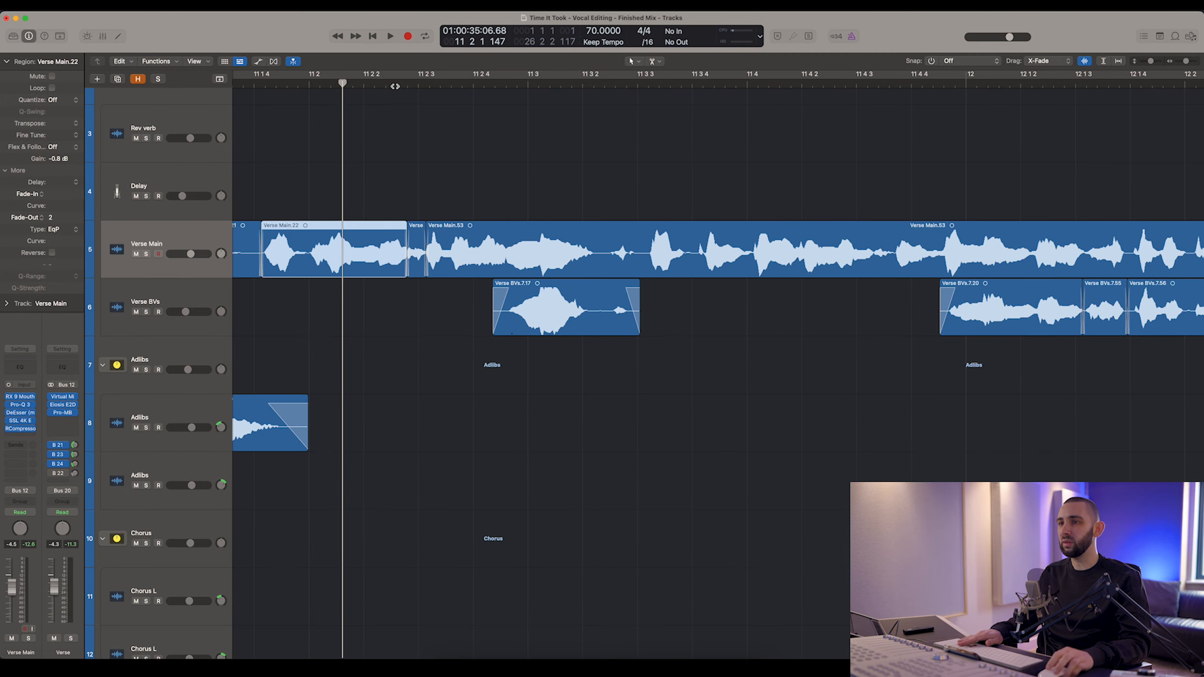
pyautogui.hscroll(-5, 330, 94)
pyautogui.click(415, 83)
pyautogui.press('space')
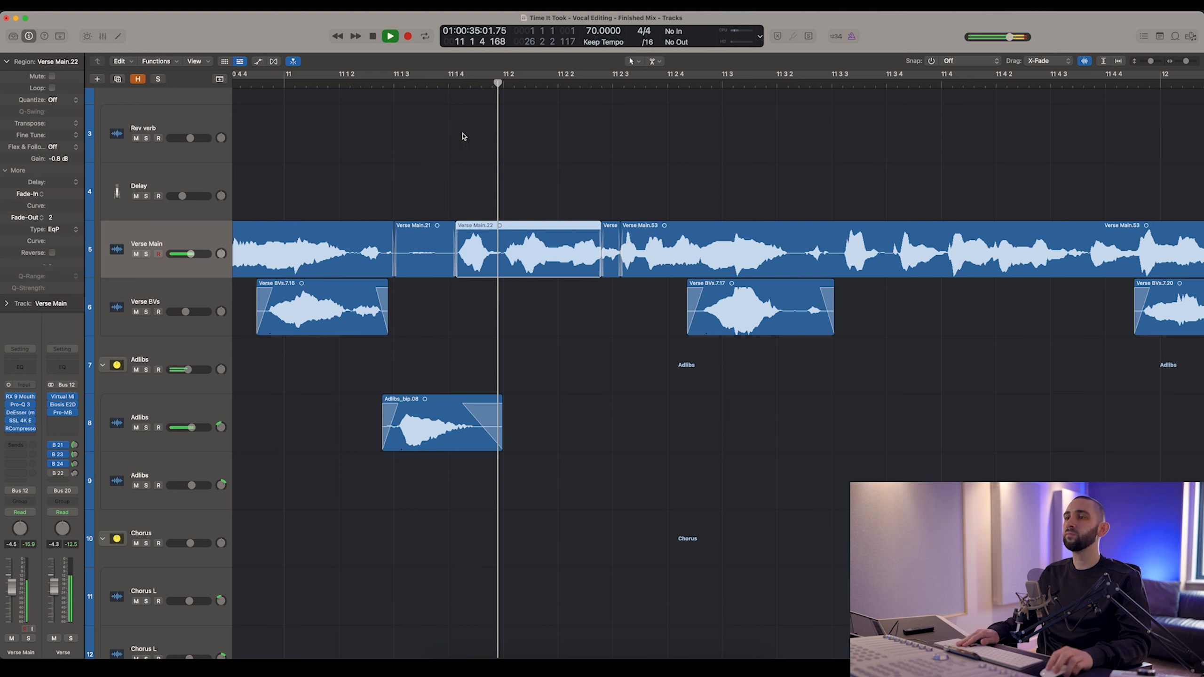
pyautogui.click(493, 161)
# Set the sibilant slice's gain to -6.1 dB and listen to it again from about 11 1 3.
pyautogui.click(611, 247)
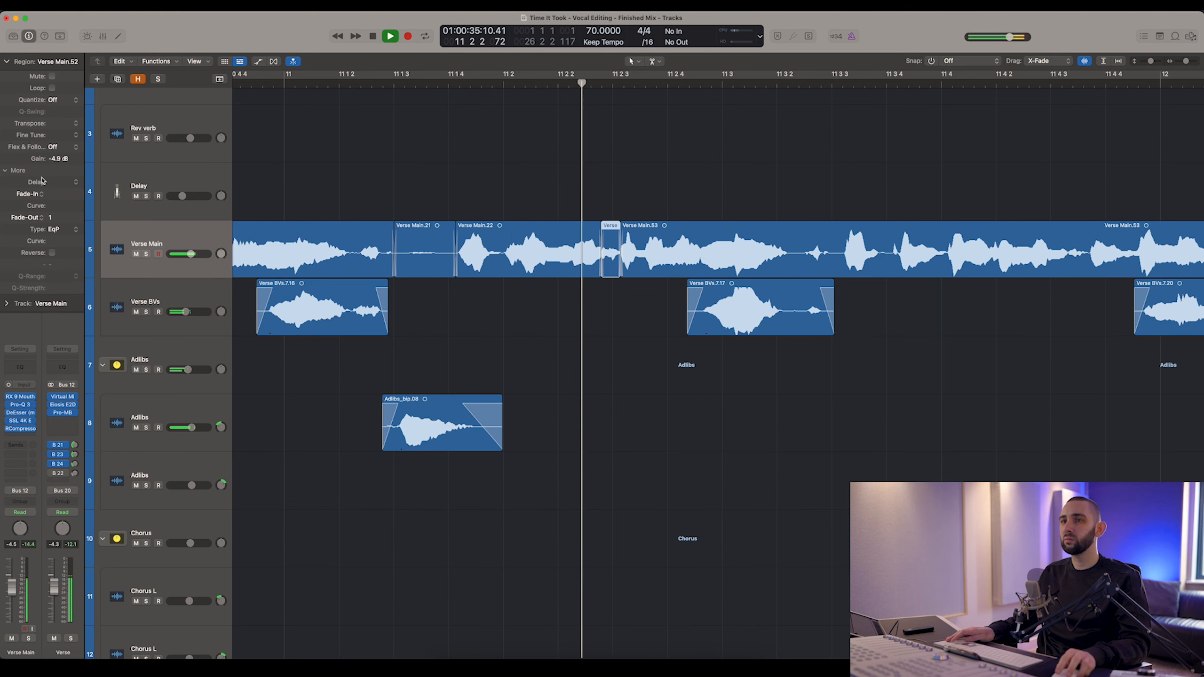
pyautogui.moveTo(64, 156); pyautogui.dragTo(64, 159)
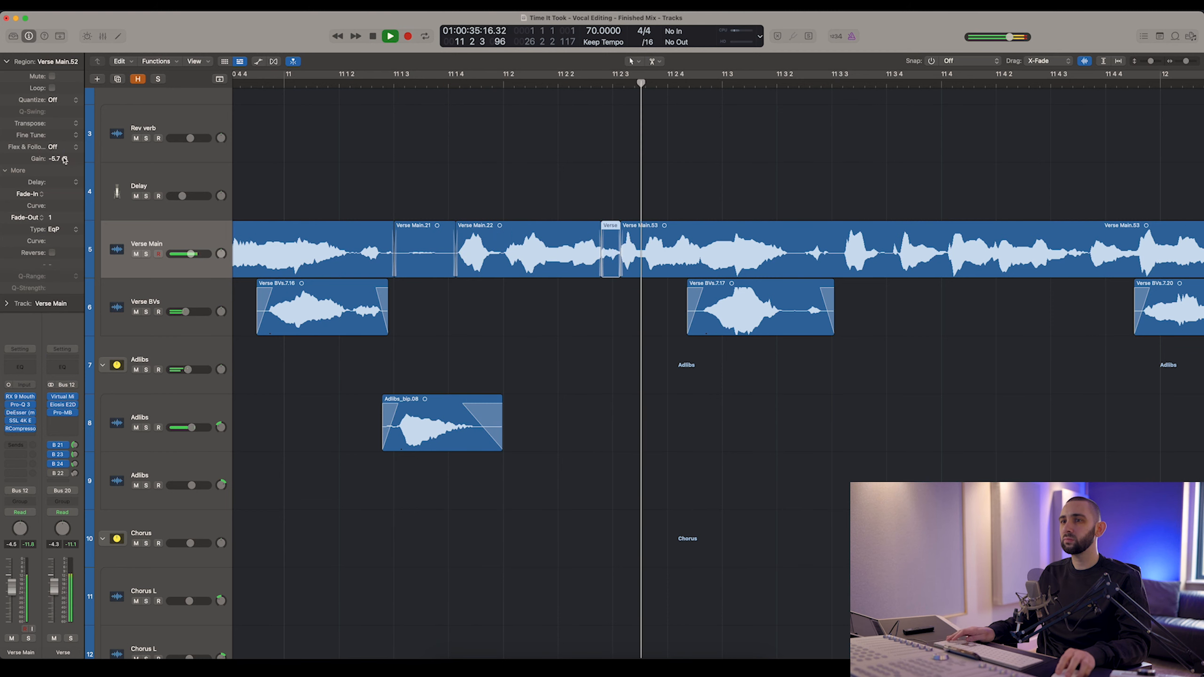
pyautogui.press('space')
pyautogui.press('space')
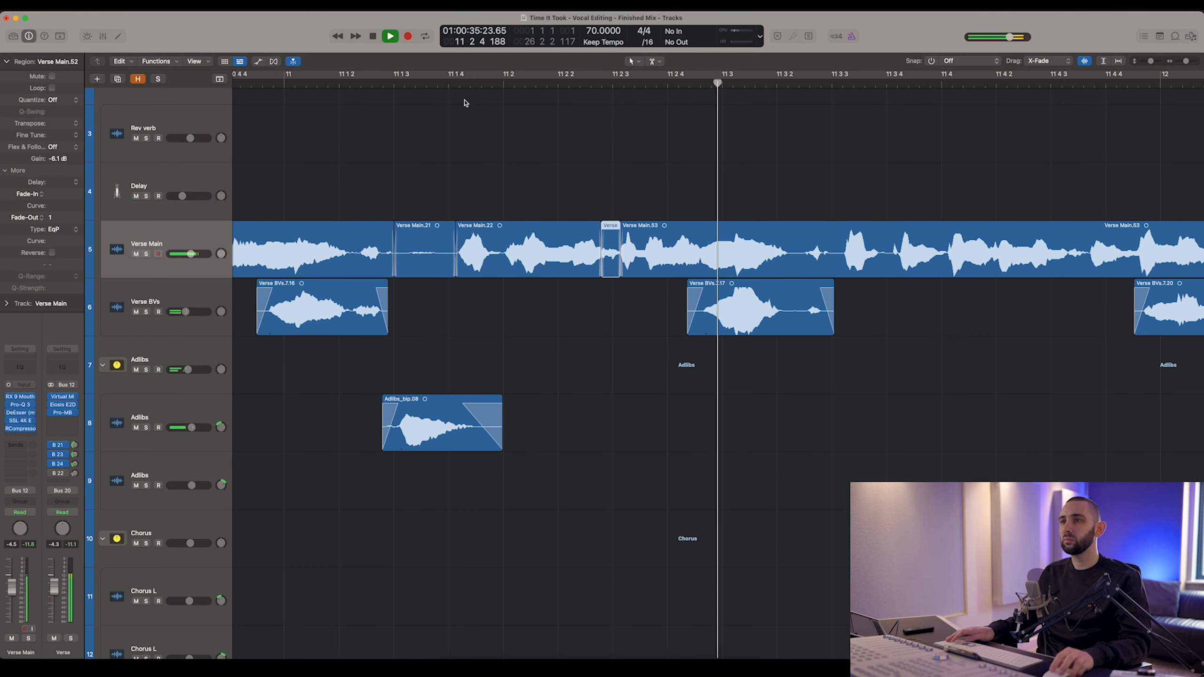
pyautogui.click(390, 37)
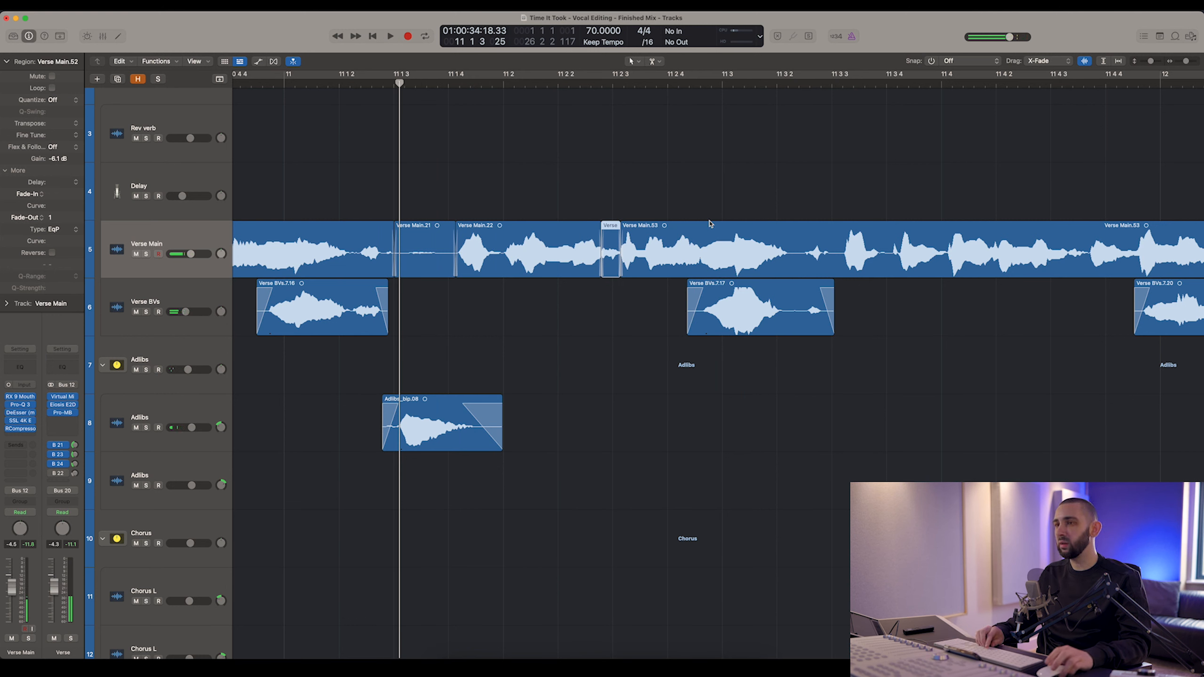
# Isolate the quiet sibilant before 11 3 3 on both Verse Main and Verse BVs and lower both slices' gain by 6.0 dB.
pyautogui.moveTo(793, 208); pyautogui.dragTo(780, 290)
pyautogui.press('z')
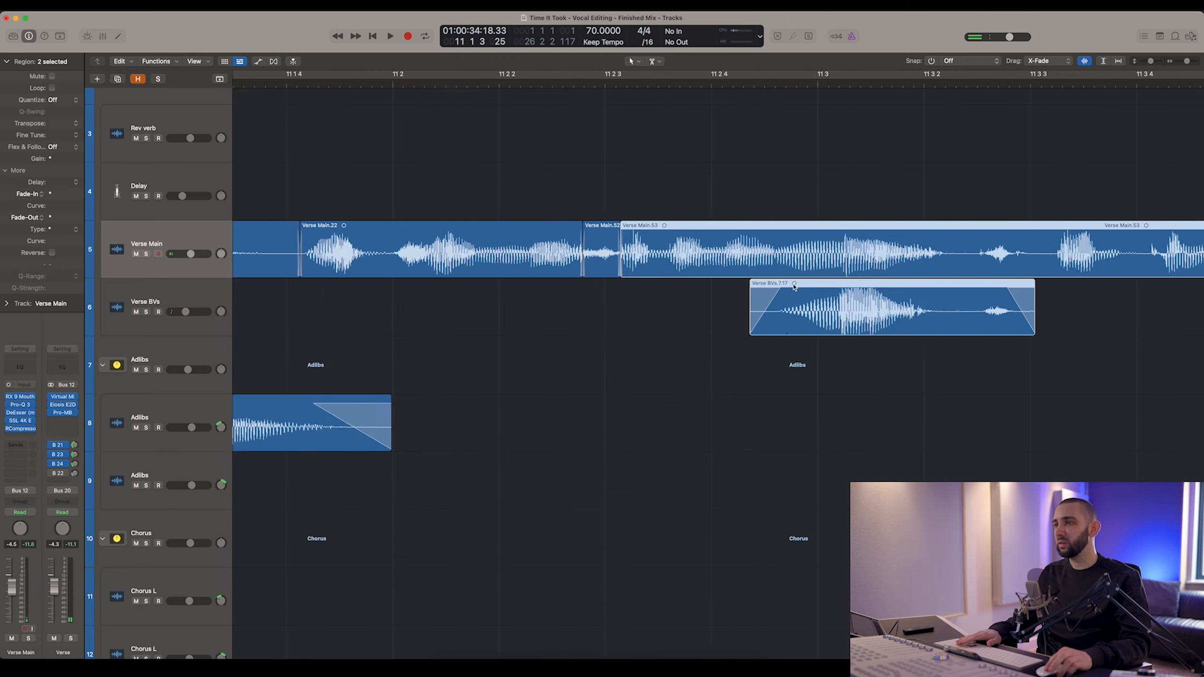
pyautogui.moveTo(554, 320); pyautogui.dragTo(562, 321)
pyautogui.click(628, 251)
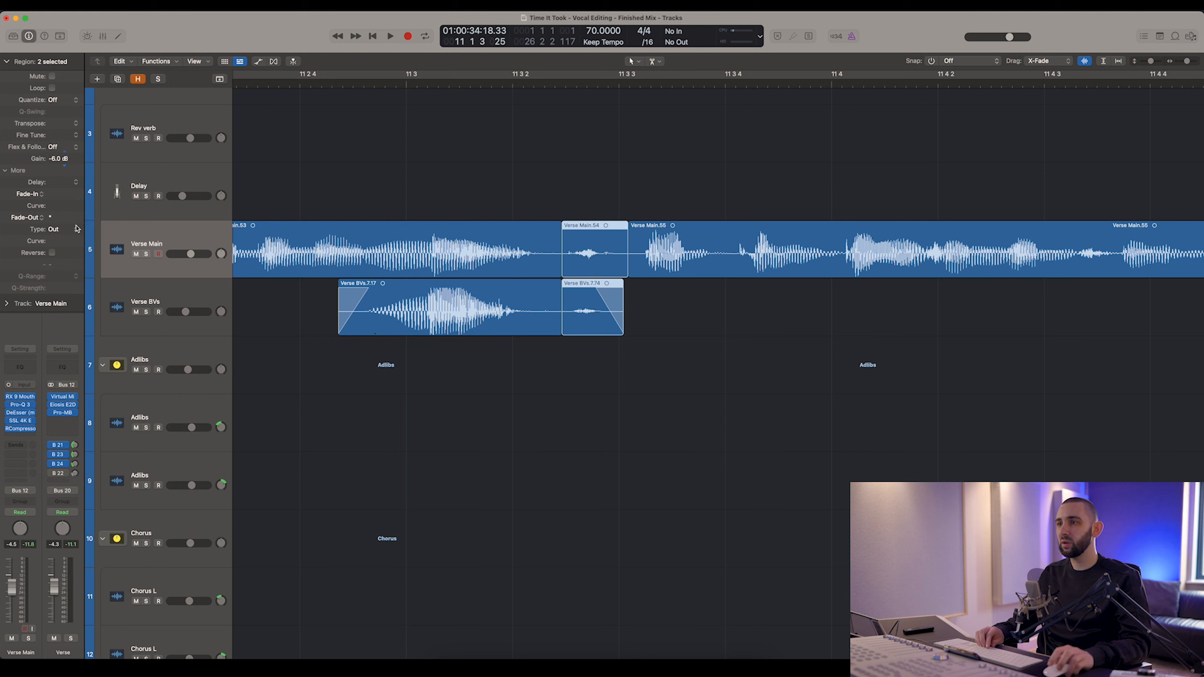
# Crossfade both edges of the new Verse Main slice and the join between the two split Verse BVs regions.
pyautogui.click(557, 257)
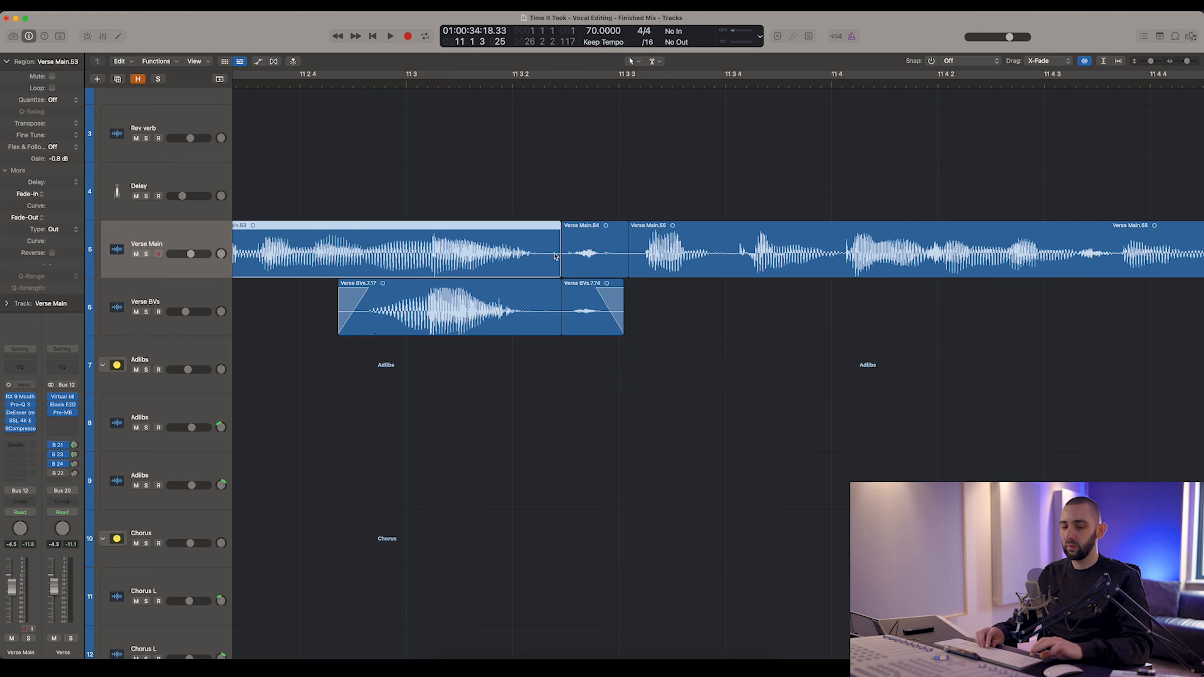
pyautogui.click(592, 266)
pyautogui.keyDown('shift'); pyautogui.click(593, 281); pyautogui.keyUp('shift')
pyautogui.moveTo(566, 260); pyautogui.dragTo(629, 263)
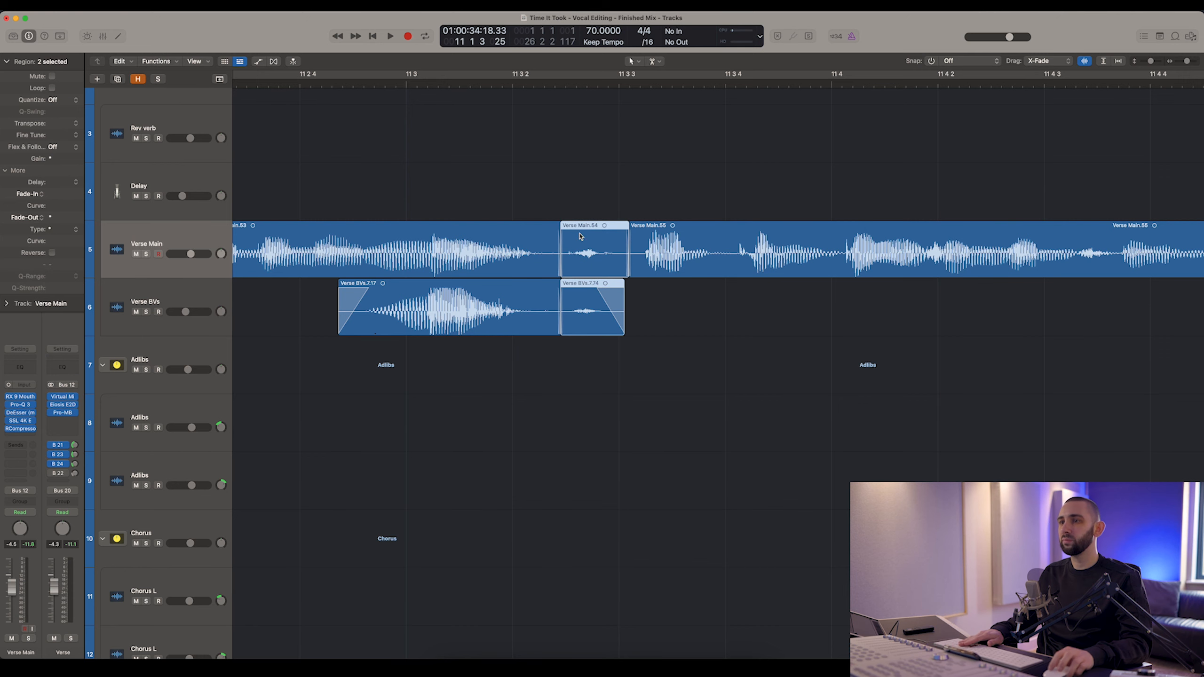
# Listen to both softened sibilants in the mix from about 11 1 2 past 11 4 1.
pyautogui.press('super+Left')
pyautogui.press('super+Left')
pyautogui.press('super+Left')
pyautogui.press('super+Left')
pyautogui.click(427, 86)
pyautogui.press('space')
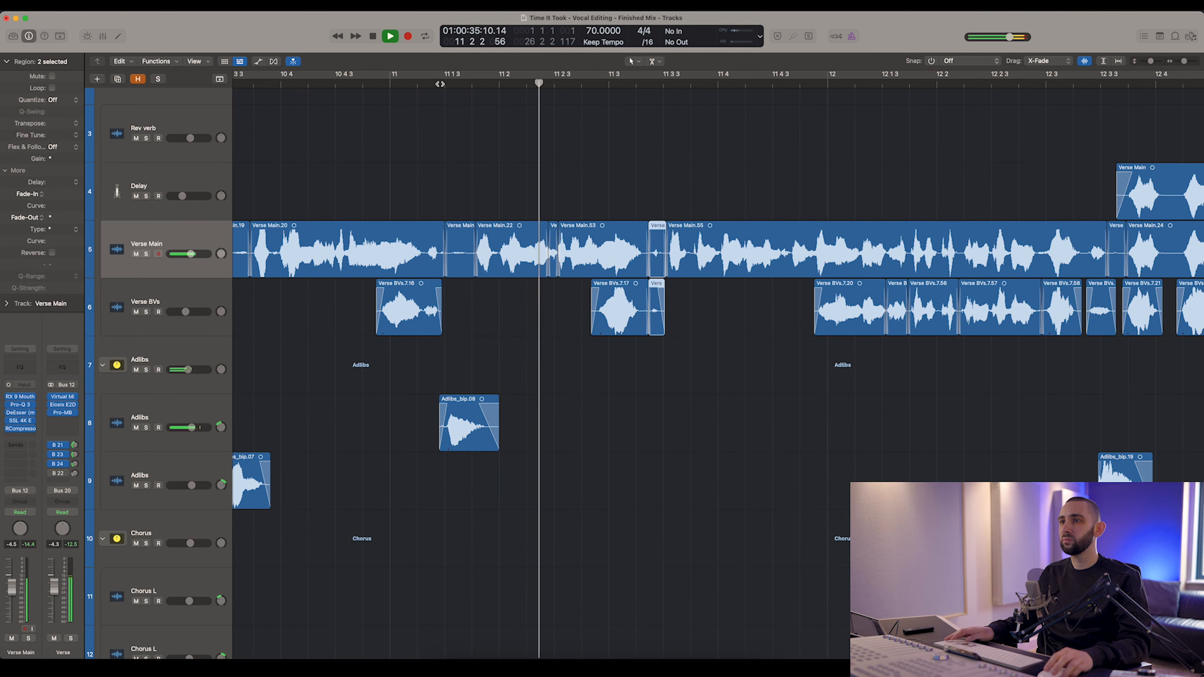
pyautogui.click(442, 84)
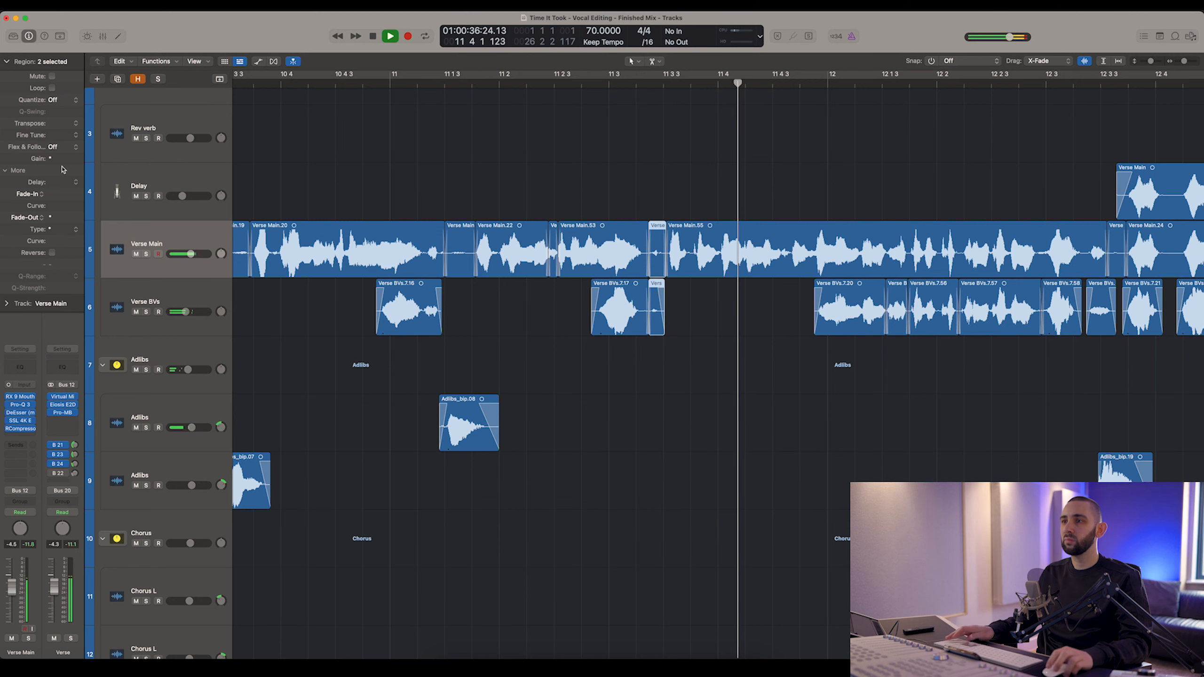
pyautogui.press('space')
# Listen to the edited verse line from about 10 3 3 and again from about 11 1 2.
pyautogui.click(493, 186)
pyautogui.press('super+Left')
pyautogui.click(273, 83)
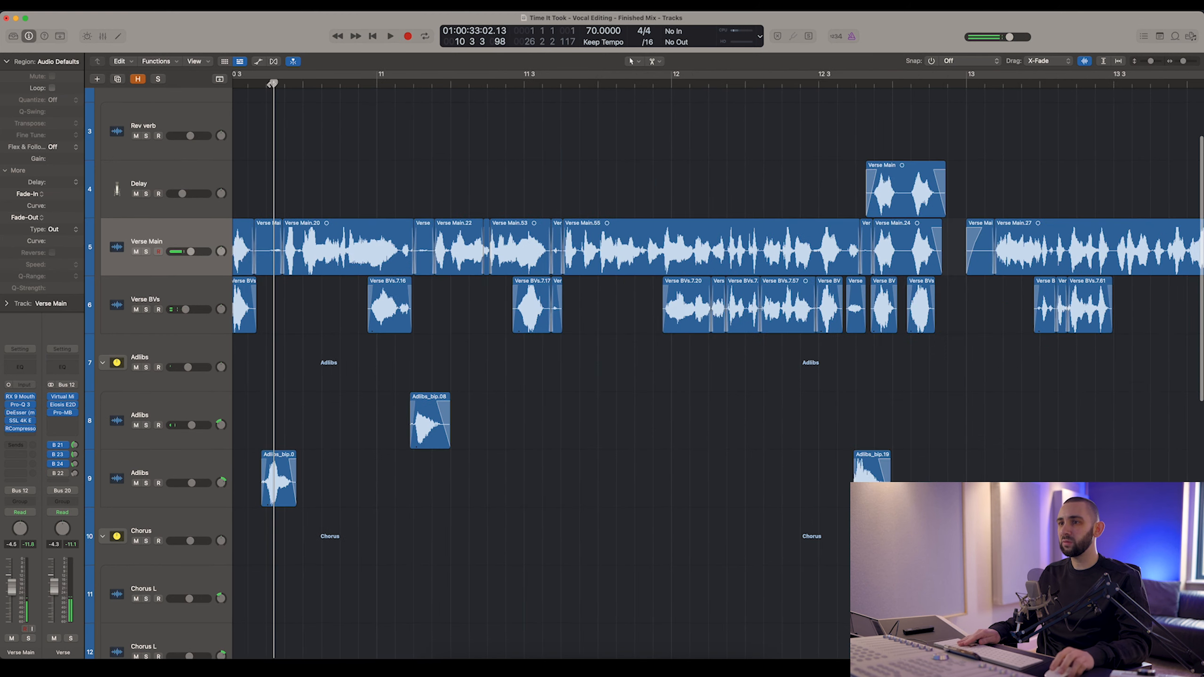
pyautogui.hscroll(-2, 487, 180)
pyautogui.press('space')
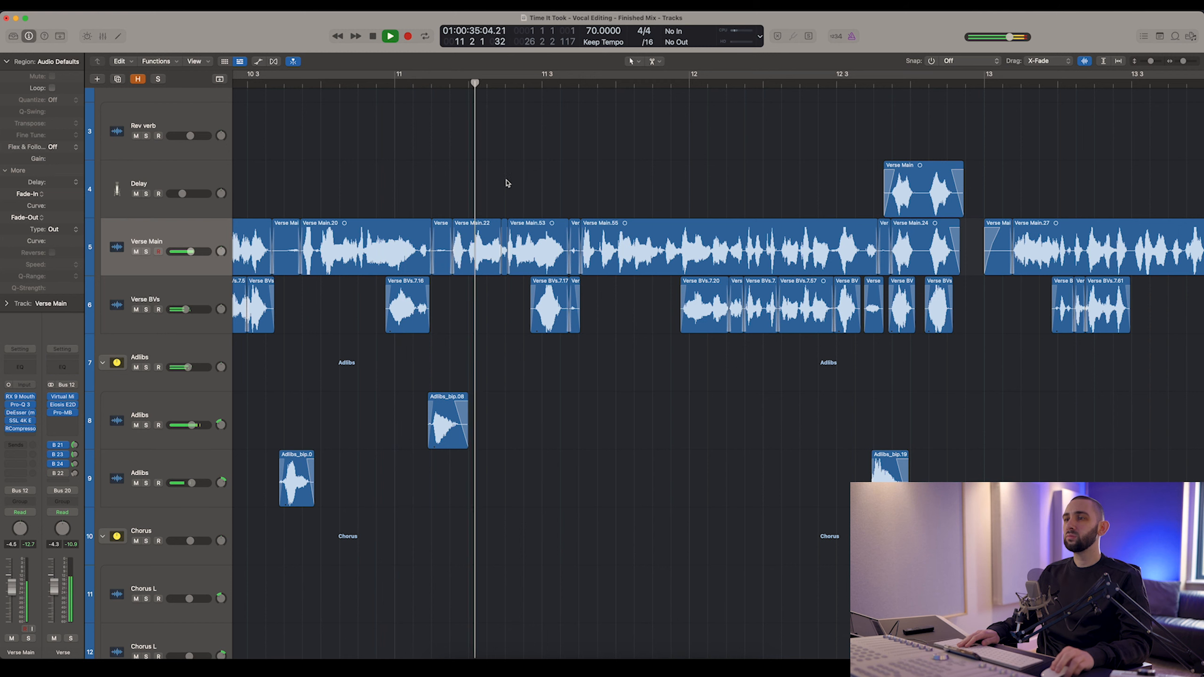
pyautogui.click(428, 86)
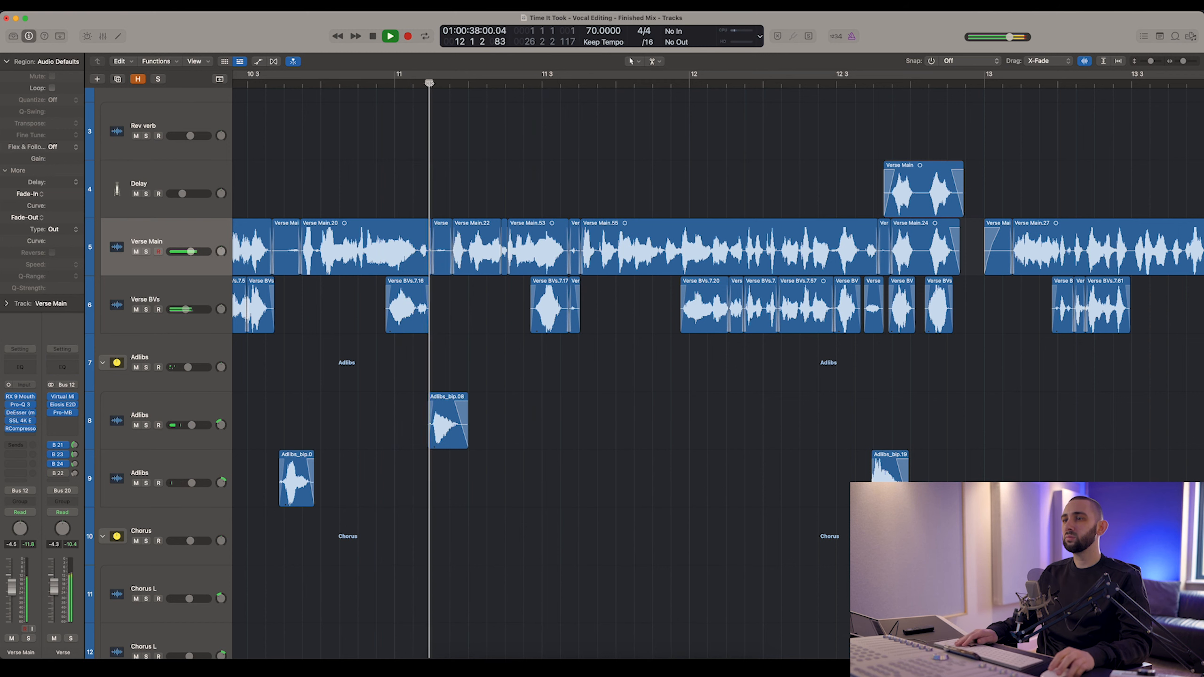
pyautogui.press('space')
# Try a different gain on the two Verse Main sibilant slices, listen for comparison, and undo the change.
pyautogui.click(504, 234)
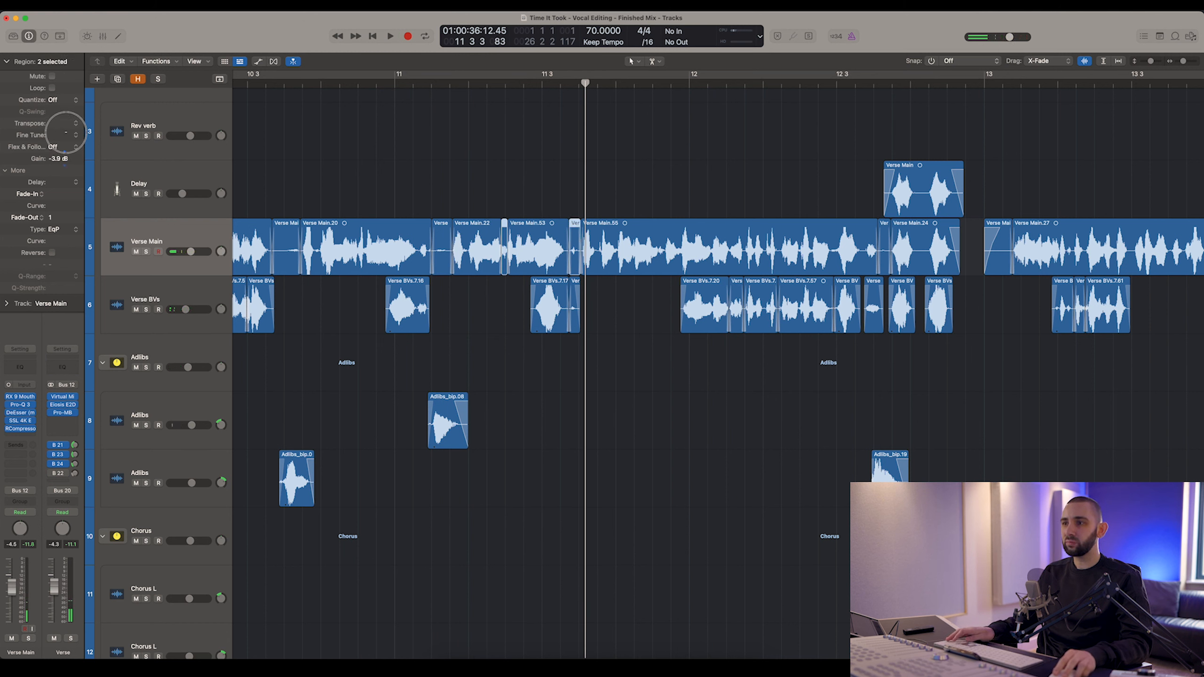
pyautogui.doubleClick(380, 85)
pyautogui.click(484, 200)
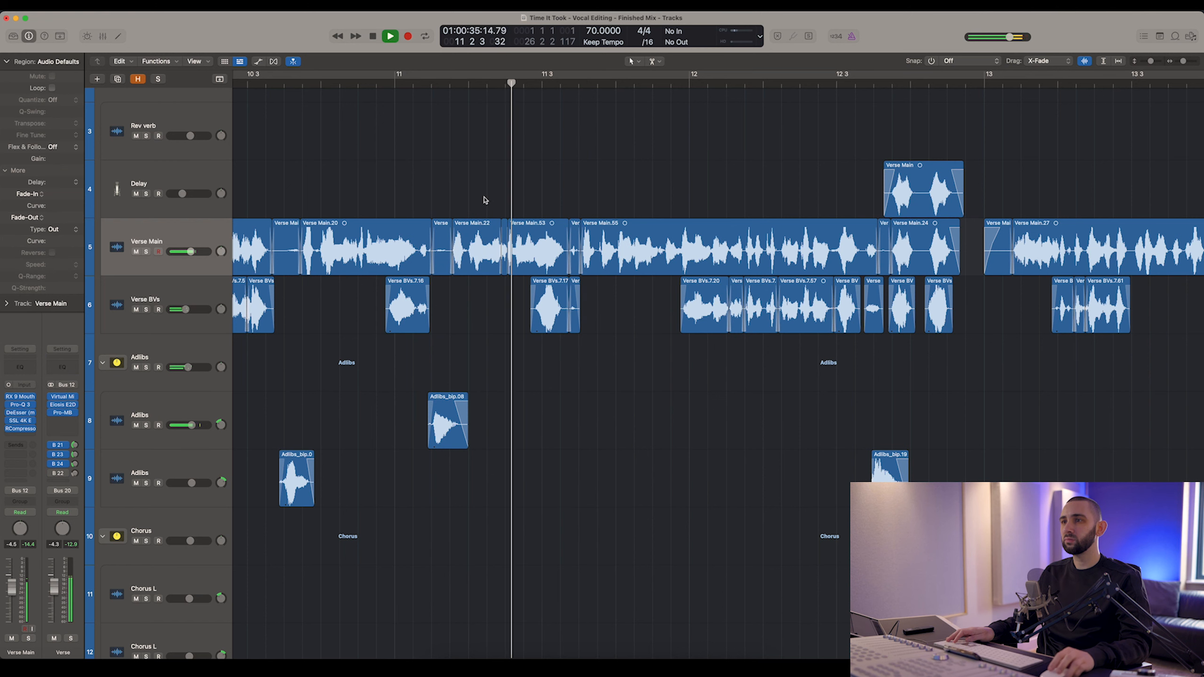
pyautogui.click(460, 83)
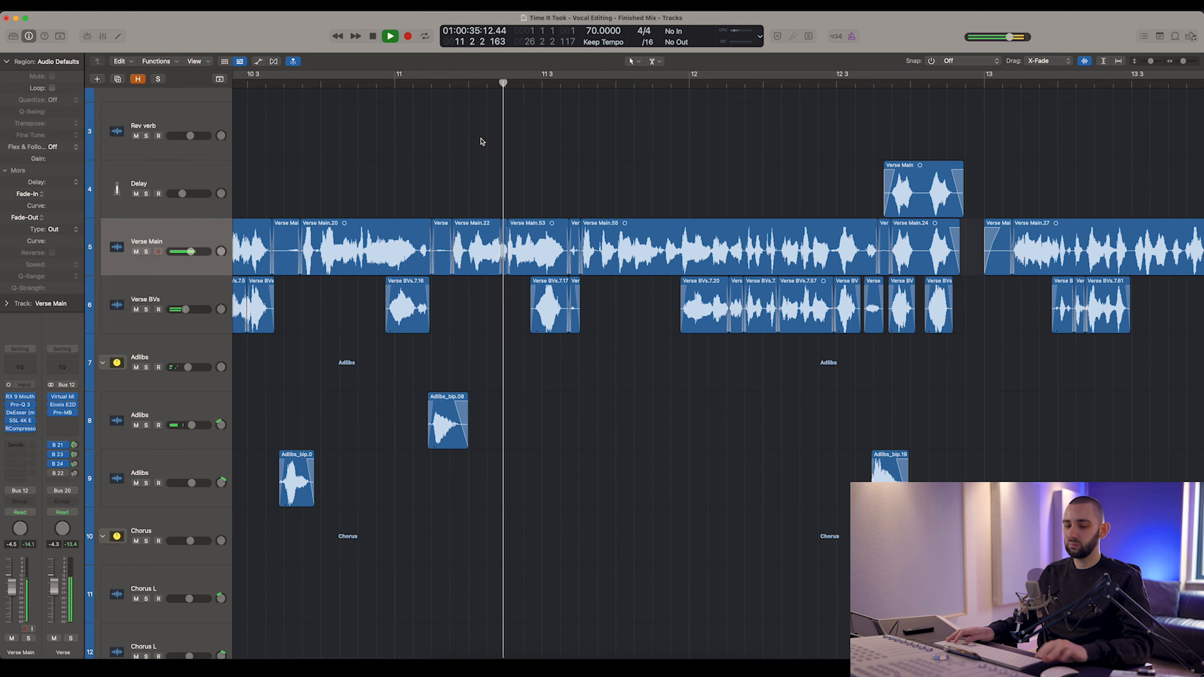
pyautogui.press('space')
pyautogui.press('super+z')
# Listen to the verse line with the restored sibilant gains up to about 11 3 3 and clear the region selection.
pyautogui.press('space')
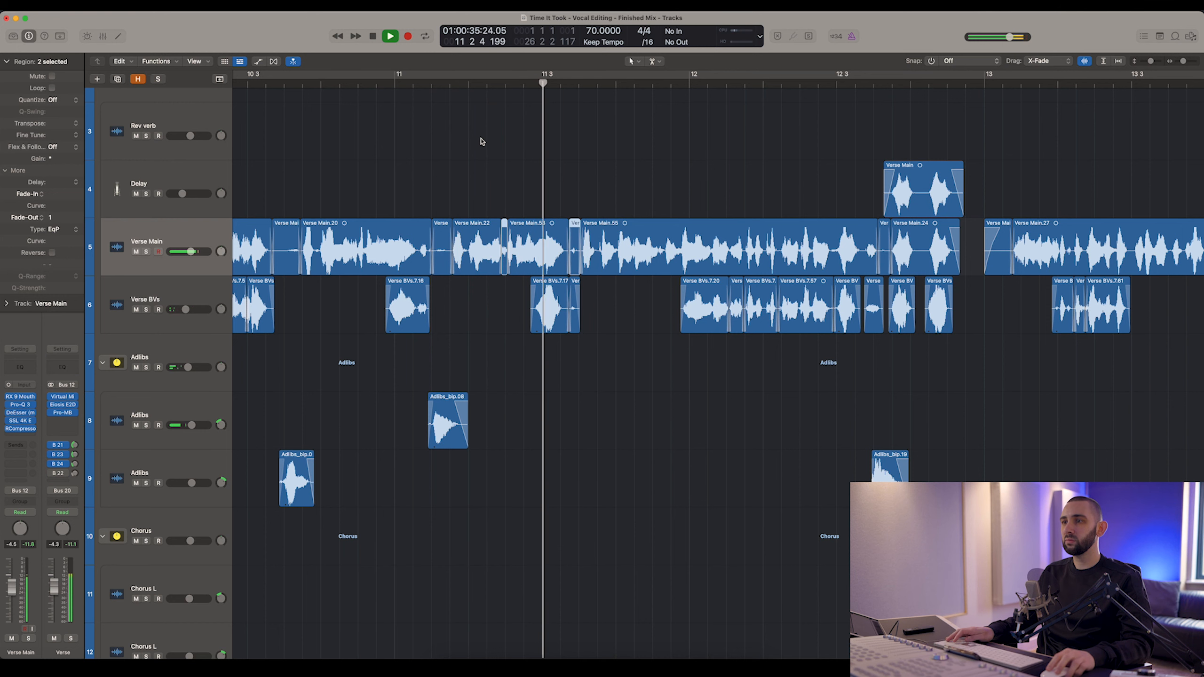
pyautogui.press('space')
pyautogui.click(484, 145)
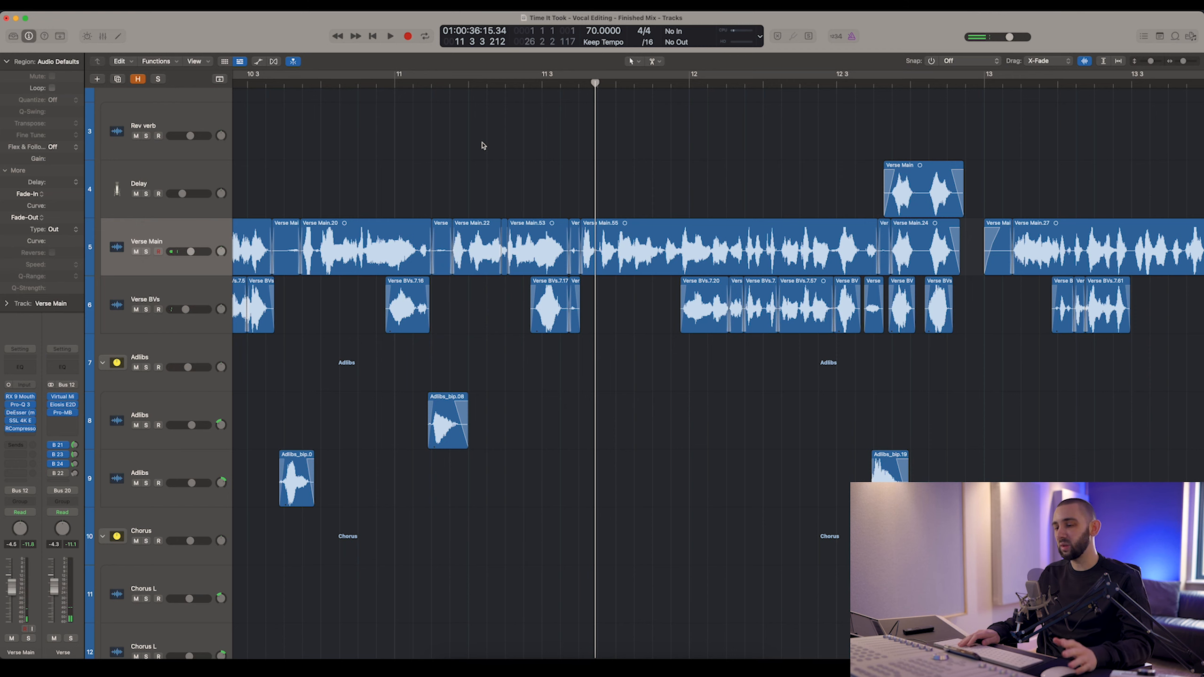
# Move the playhead to 13 1 1 224 and examine the Verse Main and Verse BVs regions up close there.
pyautogui.press('super+Left')
pyautogui.press('super+Left')
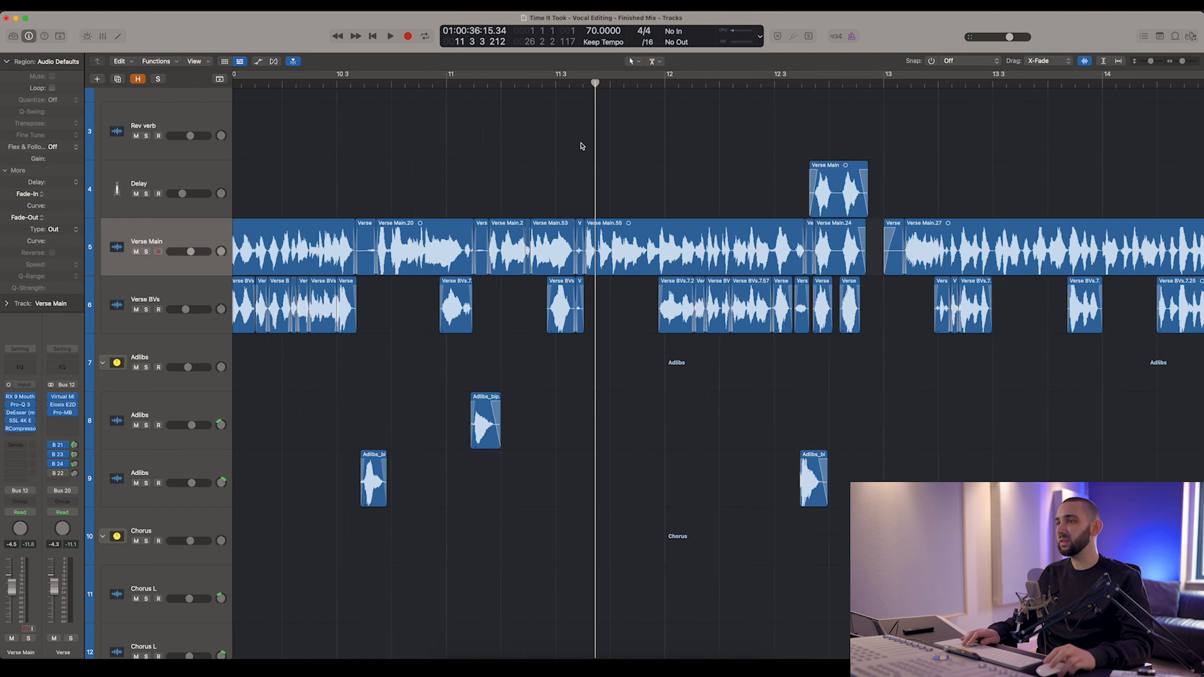
pyautogui.click(799, 86)
pyautogui.press('super+Left')
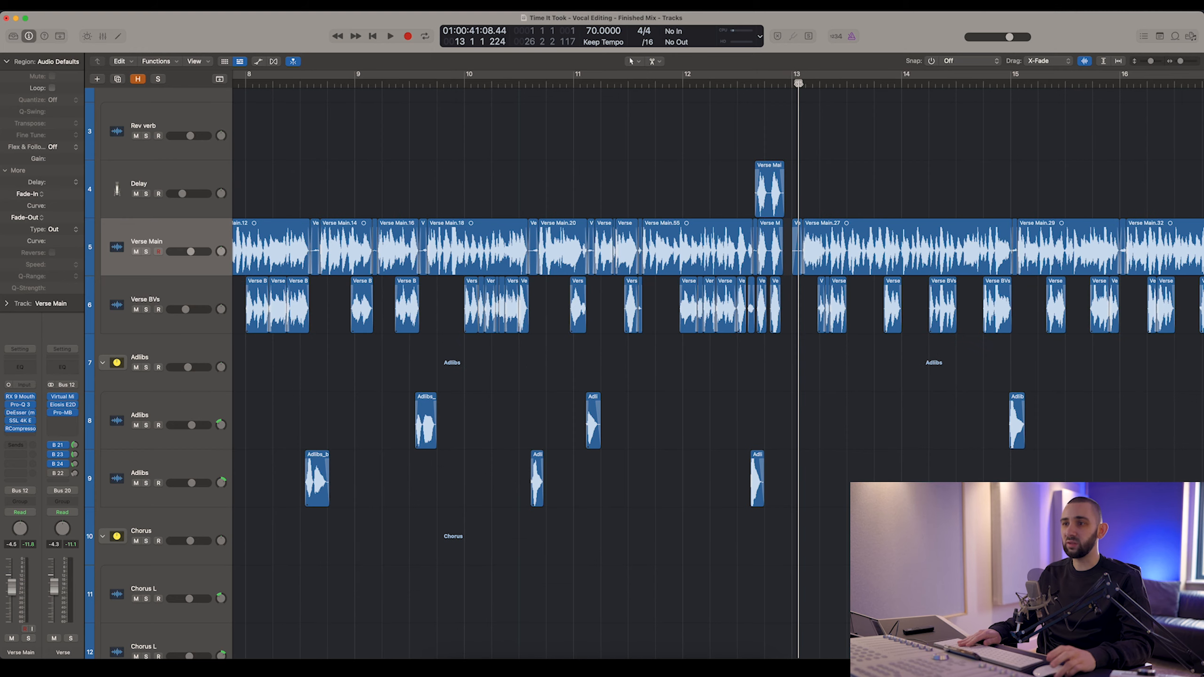
pyautogui.press('super+Left')
pyautogui.press('super+Right')
pyautogui.press('super+Right')
pyautogui.press('super+Right')
pyautogui.press('super+Right')
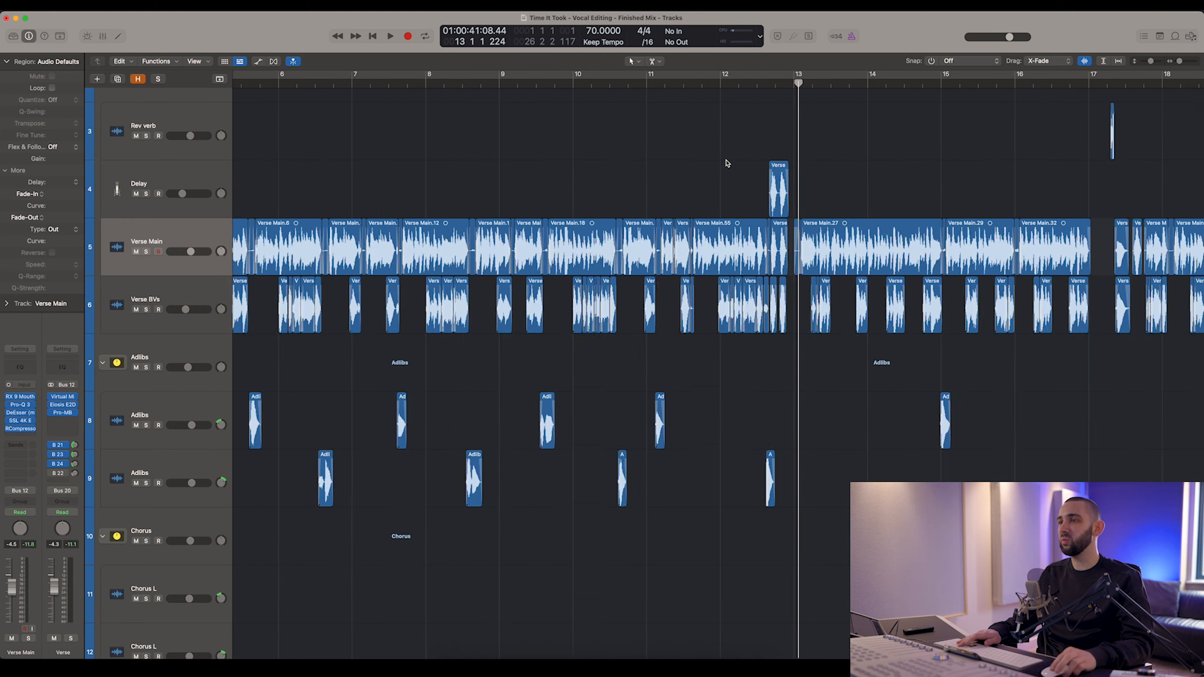
pyautogui.press('super+Right')
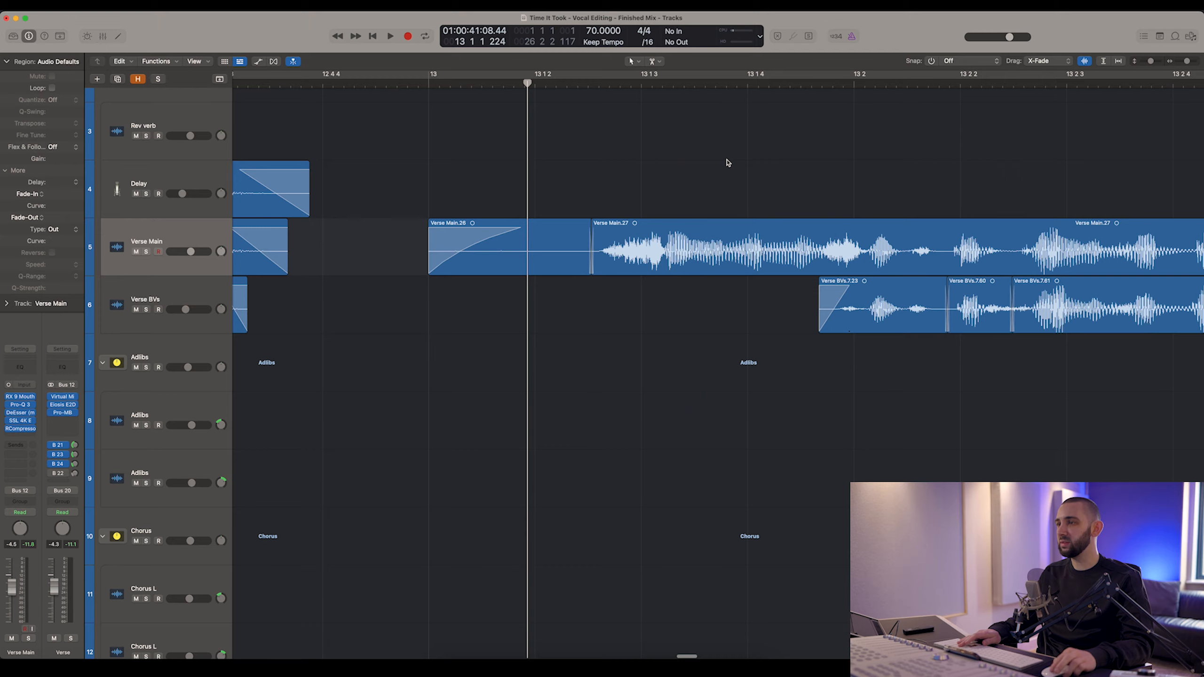
# Examine how the Verse Main, Verse BVs and Adlibs regions are laid out across the whole verse.
pyautogui.hscroll(5, 727, 163)
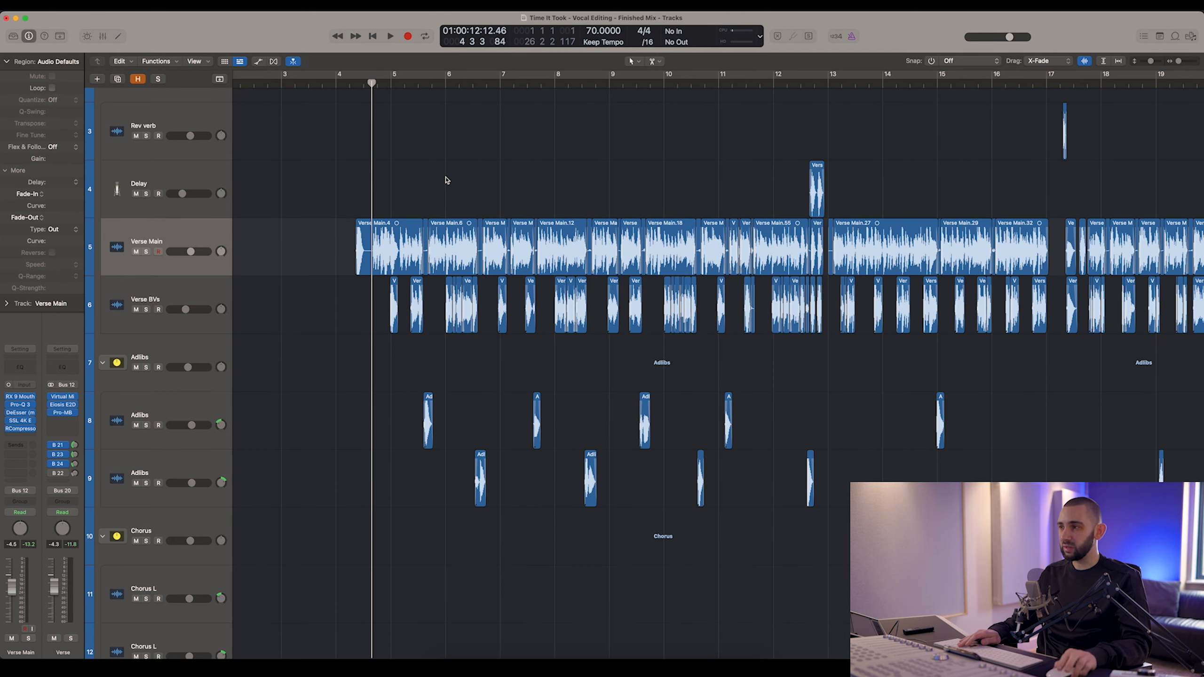
pyautogui.hscroll(4, 445, 180)
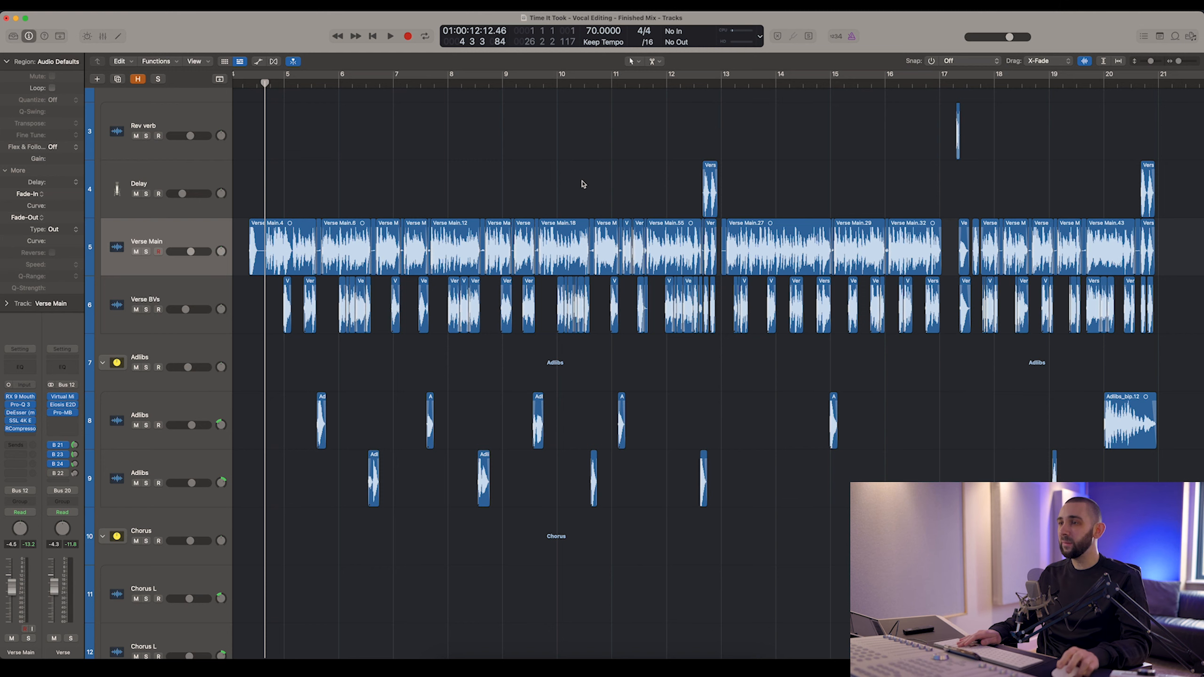
pyautogui.press('super+Right')
pyautogui.press('super+Right')
pyautogui.press('super+Right')
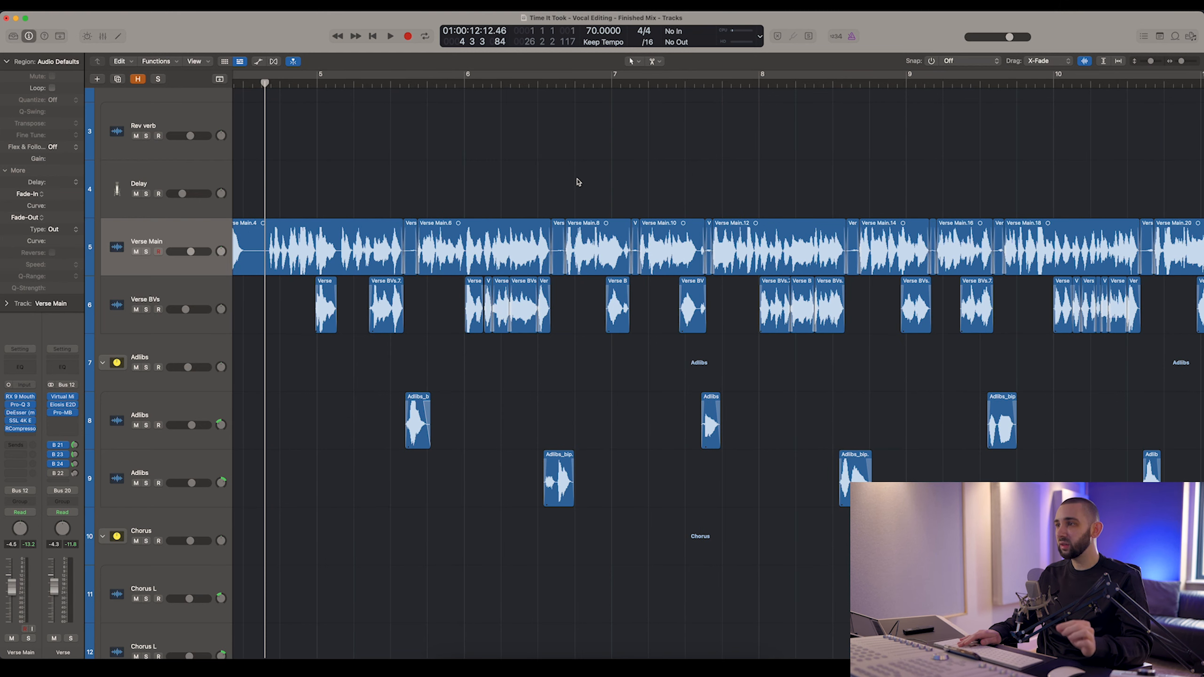
pyautogui.press('super+Left')
pyautogui.press('super+Left')
pyautogui.hscroll(-3, 555, 181)
pyautogui.hscroll(8, 556, 181)
pyautogui.hscroll(3, 889, 169)
pyautogui.press('super+Left')
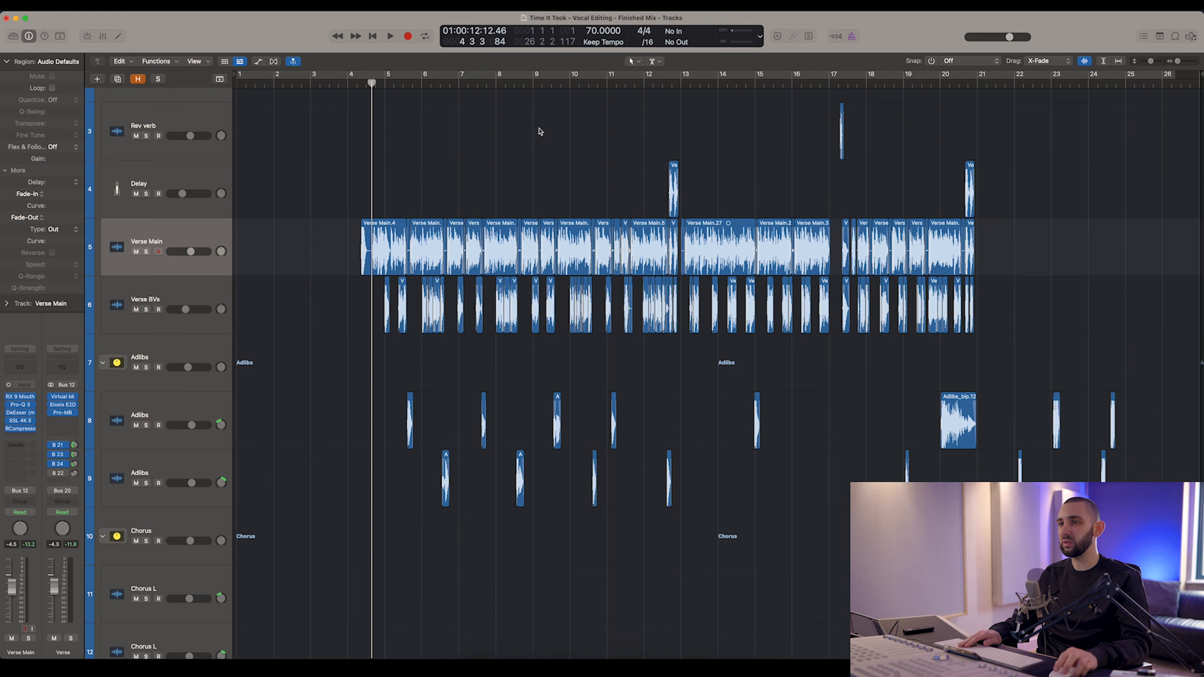
pyautogui.press('super+Right')
pyautogui.press('super+Right')
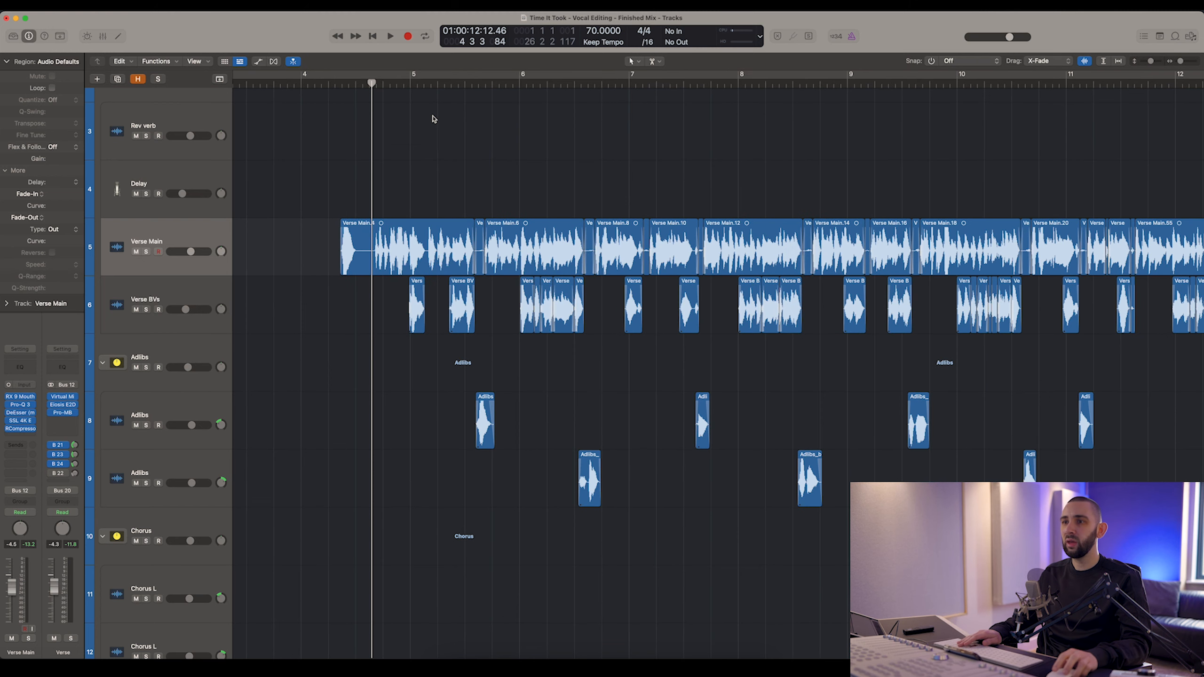
pyautogui.press('super+Left')
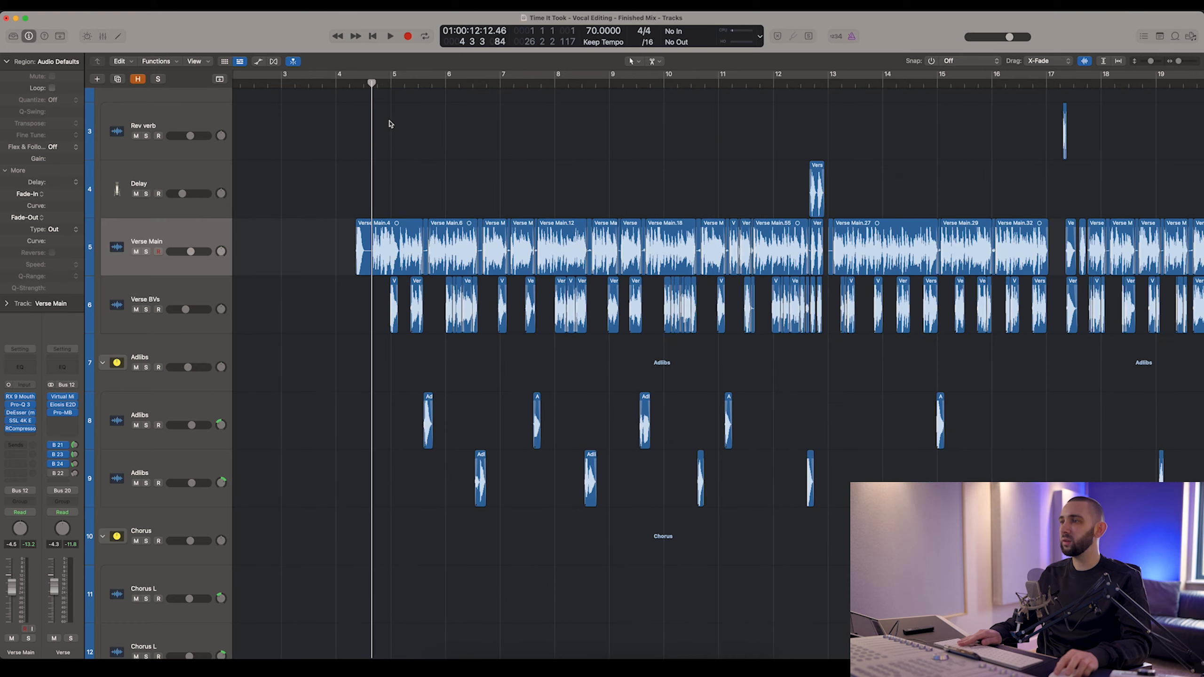
# Listen to the verse through bar 7, replay the start of the Verse Main.12 line, and park the playhead at 7 3 3 152.
pyautogui.hscroll(3, 387, 125)
pyautogui.hscroll(-2, 398, 124)
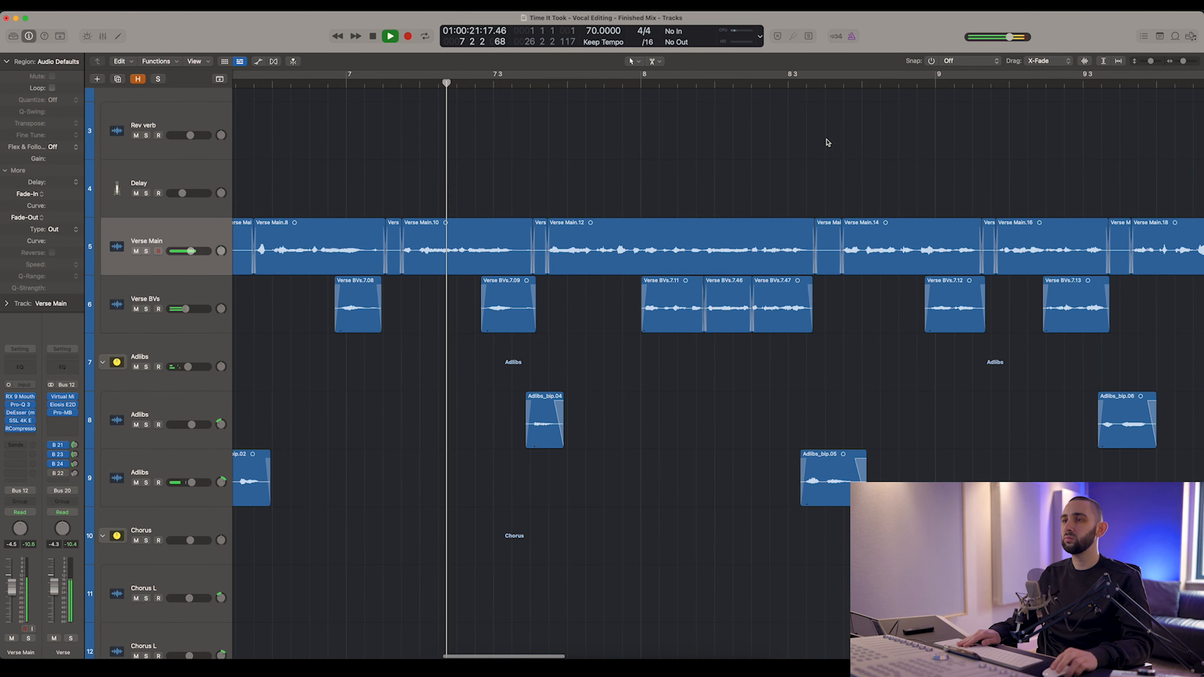
pyautogui.hscroll(2, 763, 146)
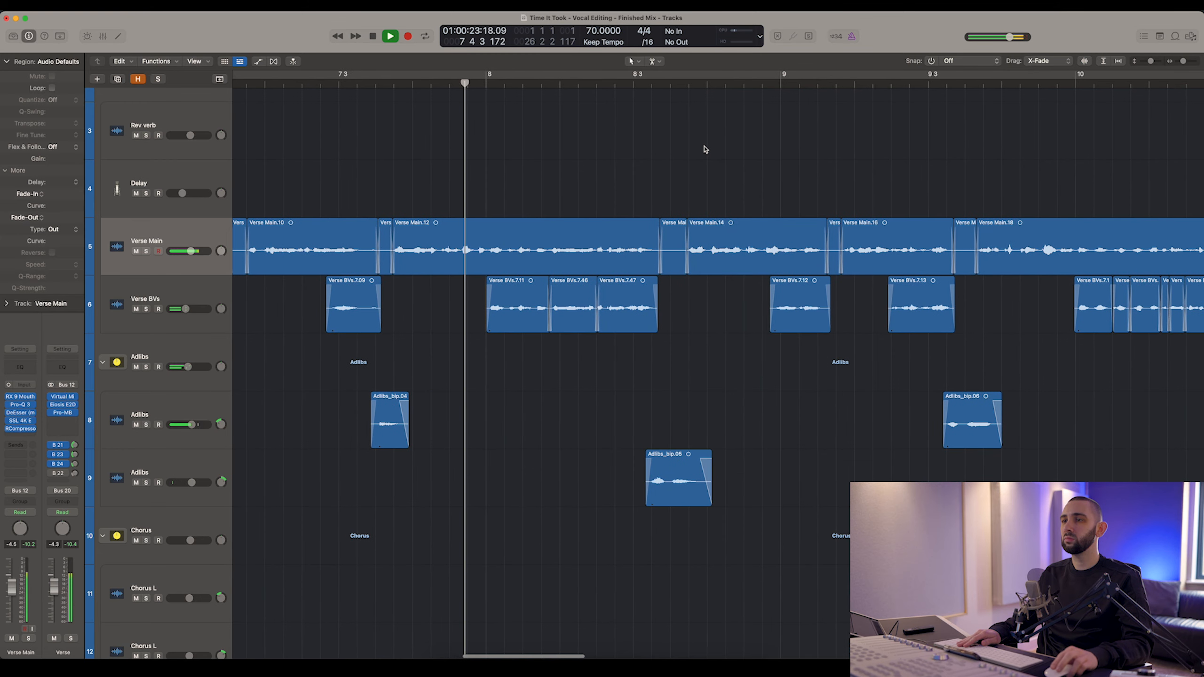
pyautogui.click(395, 85)
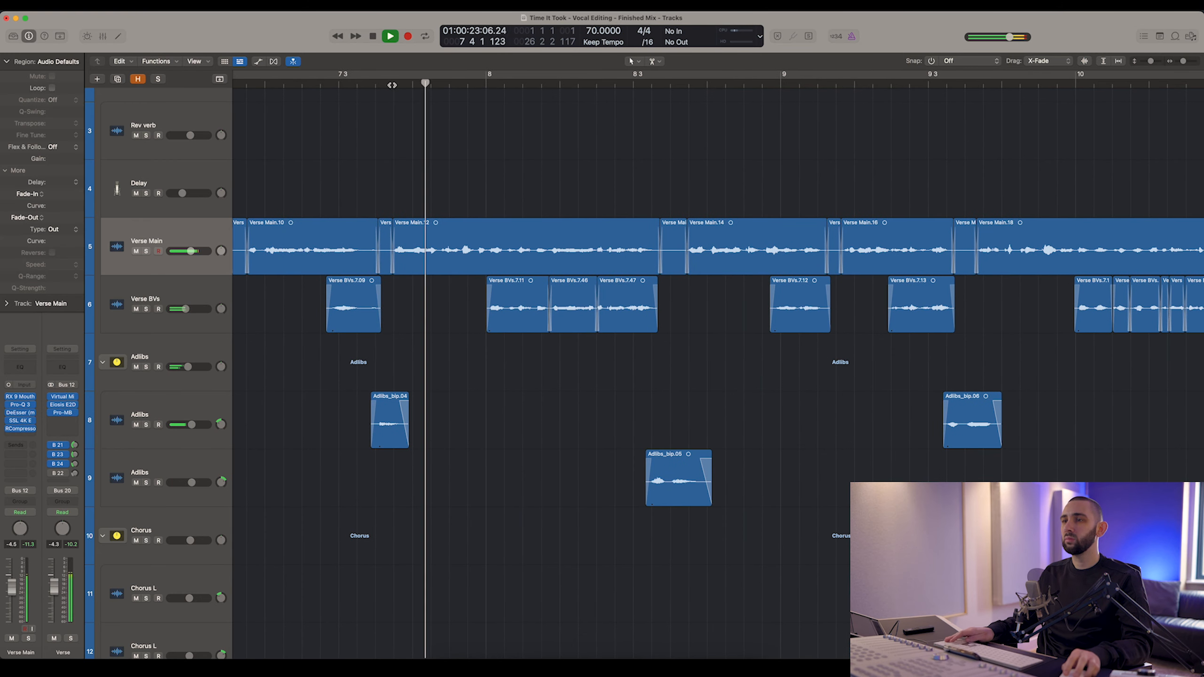
pyautogui.click(388, 85)
pyautogui.press('space')
pyautogui.click(387, 86)
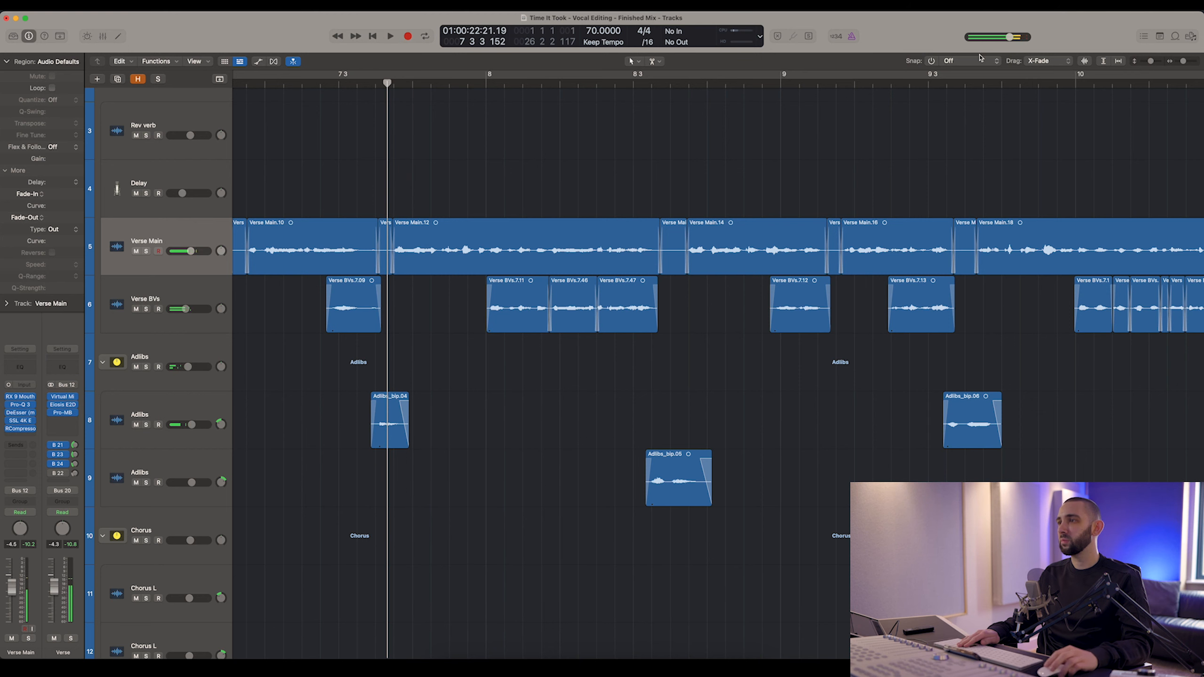
# Enlarge the waveform display in the regions, select Verse Main.12, and listen to it close up from 7 3 3 152.
pyautogui.click(1082, 61)
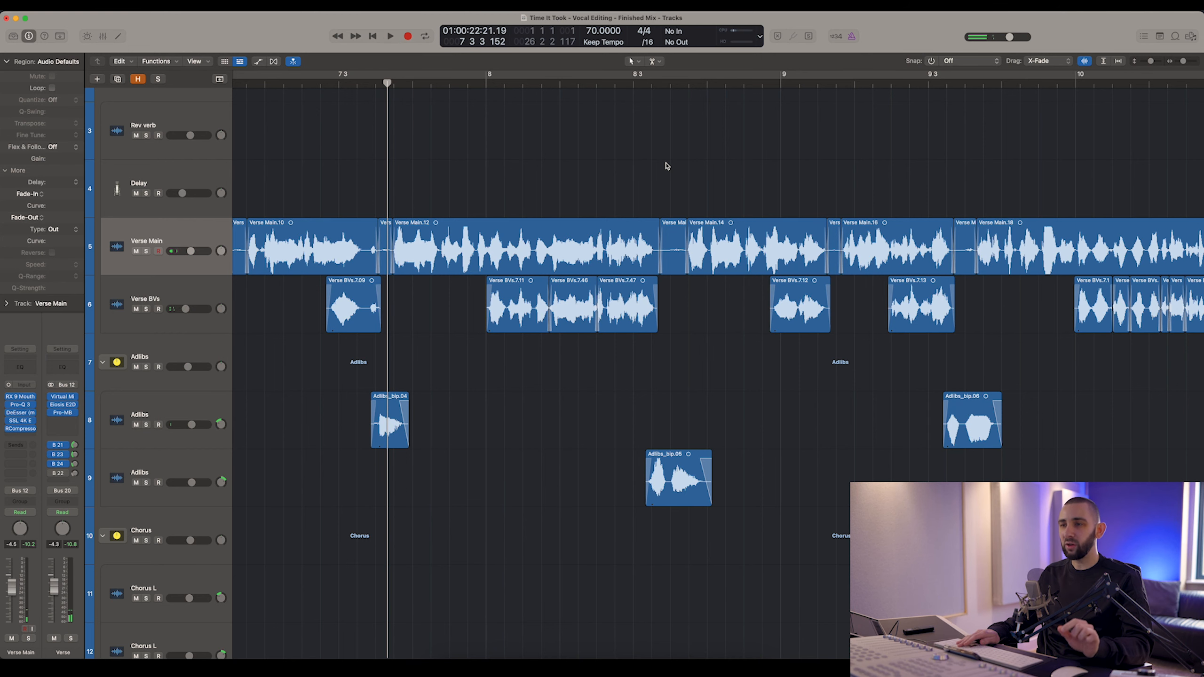
pyautogui.press('super+Right')
pyautogui.press('super+Right')
pyautogui.press('super+Right')
pyautogui.press('super+Right')
pyautogui.press('super+Right')
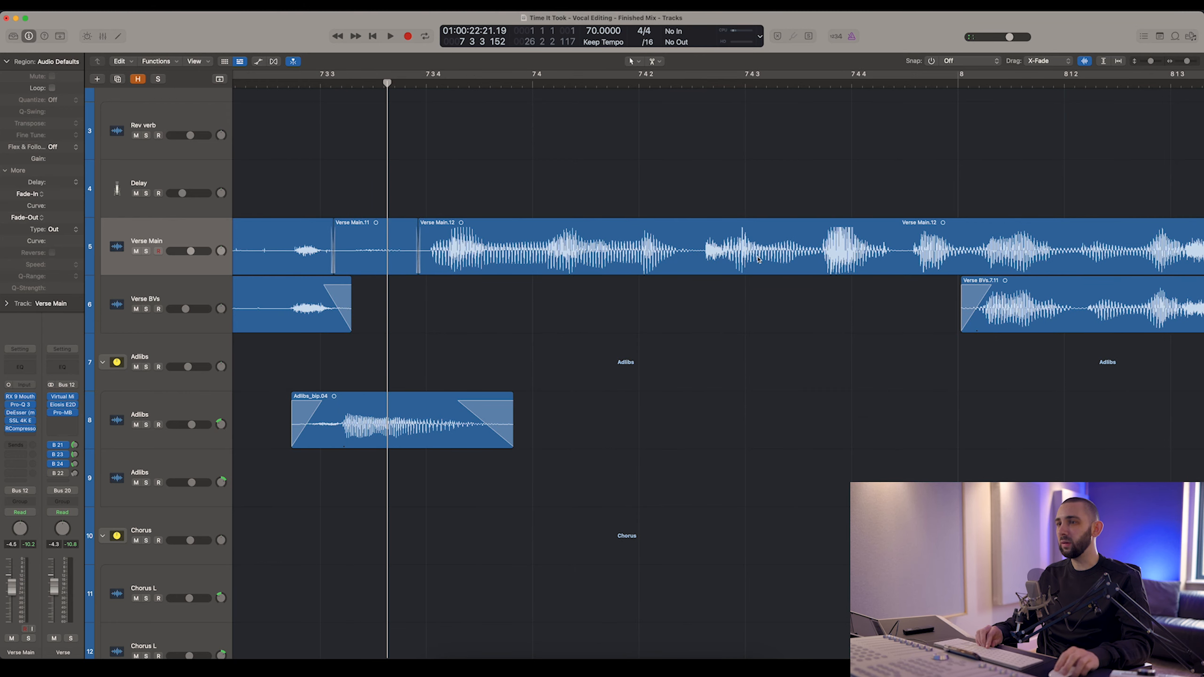
pyautogui.click(711, 252)
pyautogui.press('space')
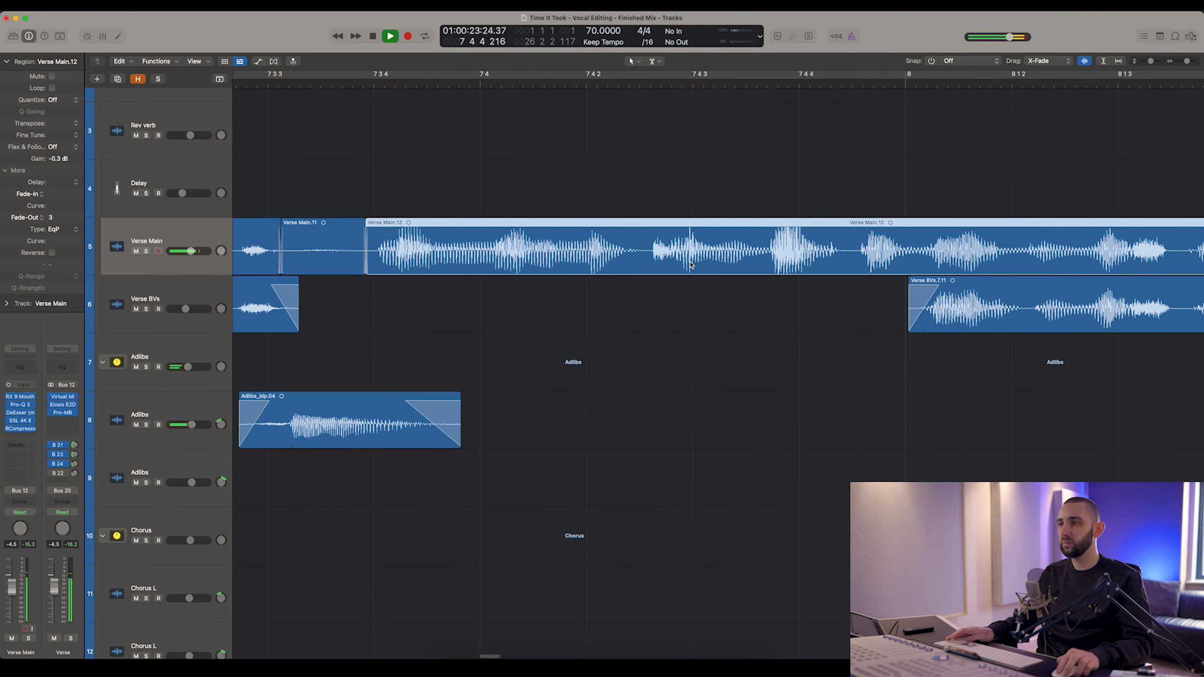
pyautogui.press('space')
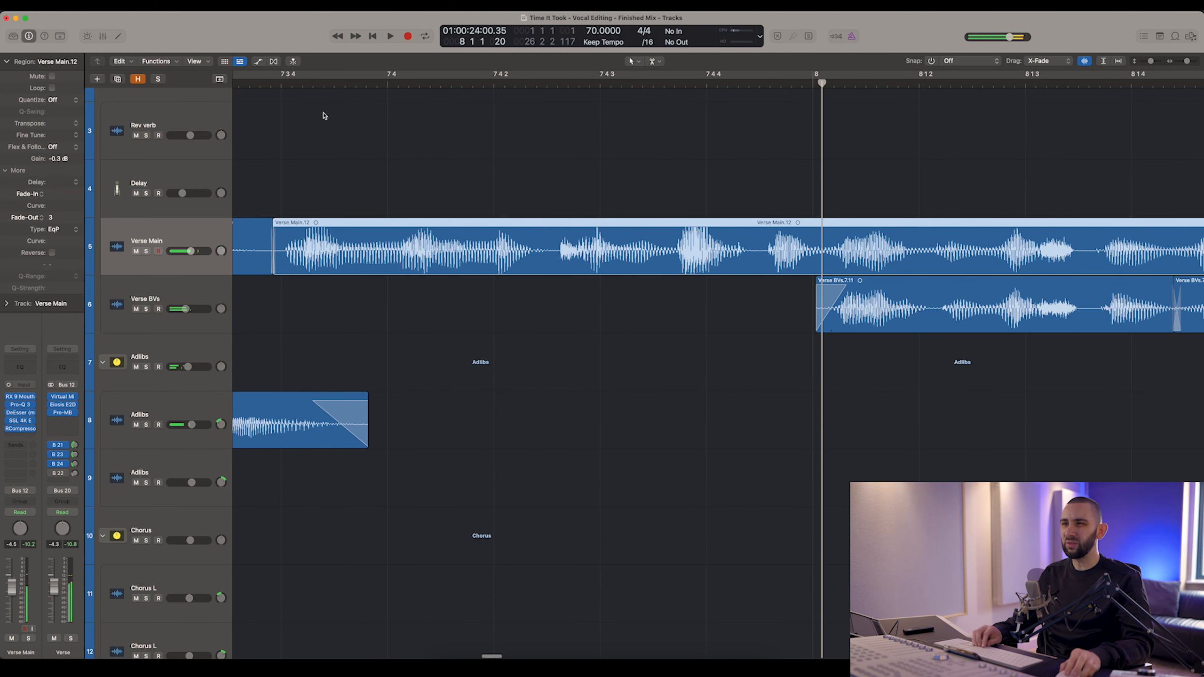
# Listen to the Verse Main.12 line again from 7 3 2 184 and clear the region selection.
pyautogui.hscroll(-5, 323, 112)
pyautogui.click(268, 83)
pyautogui.press('space')
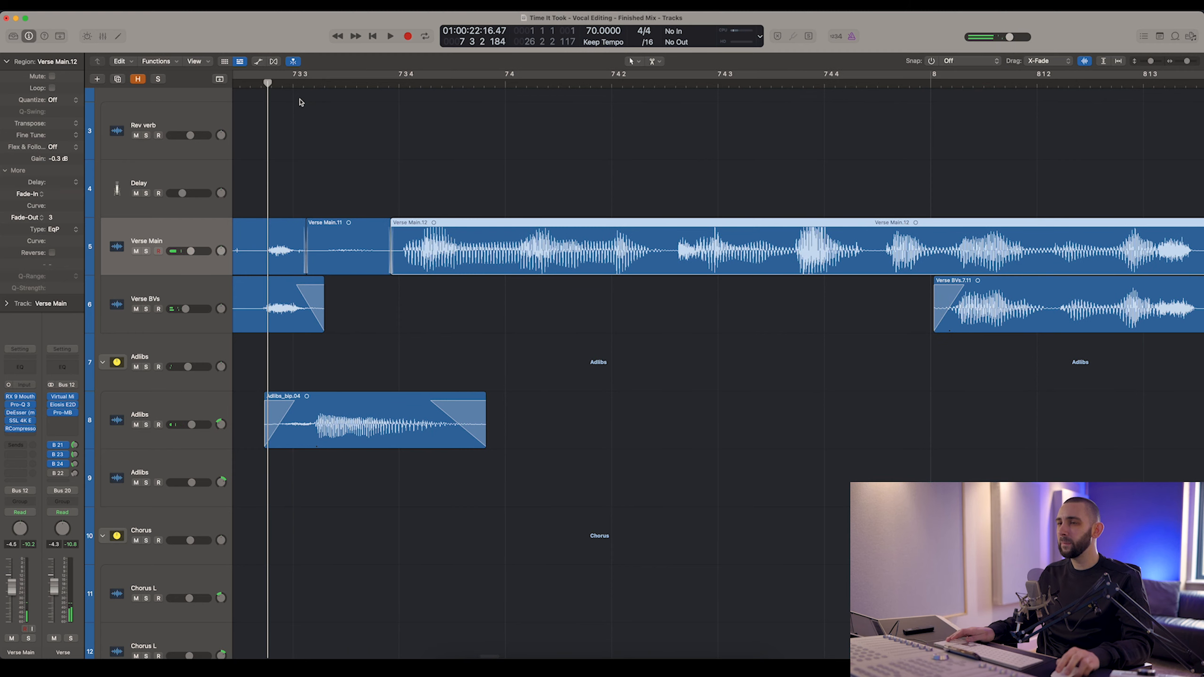
pyautogui.press('space')
pyautogui.hscroll(5, 490, 250)
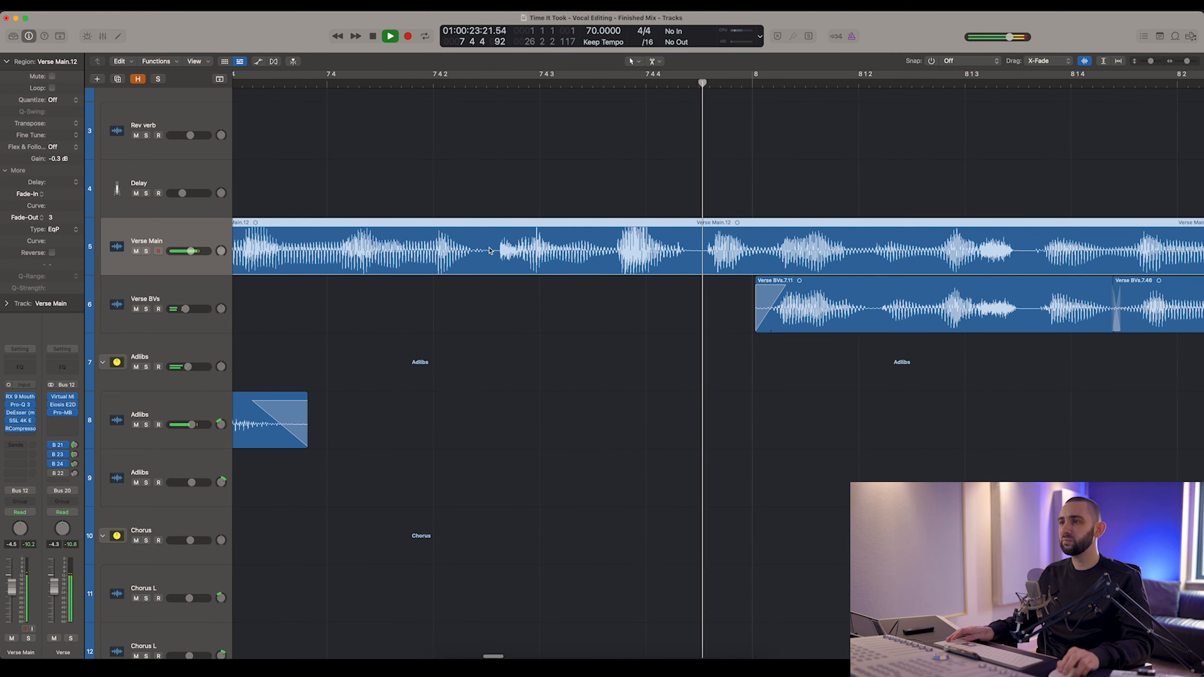
pyautogui.press('space')
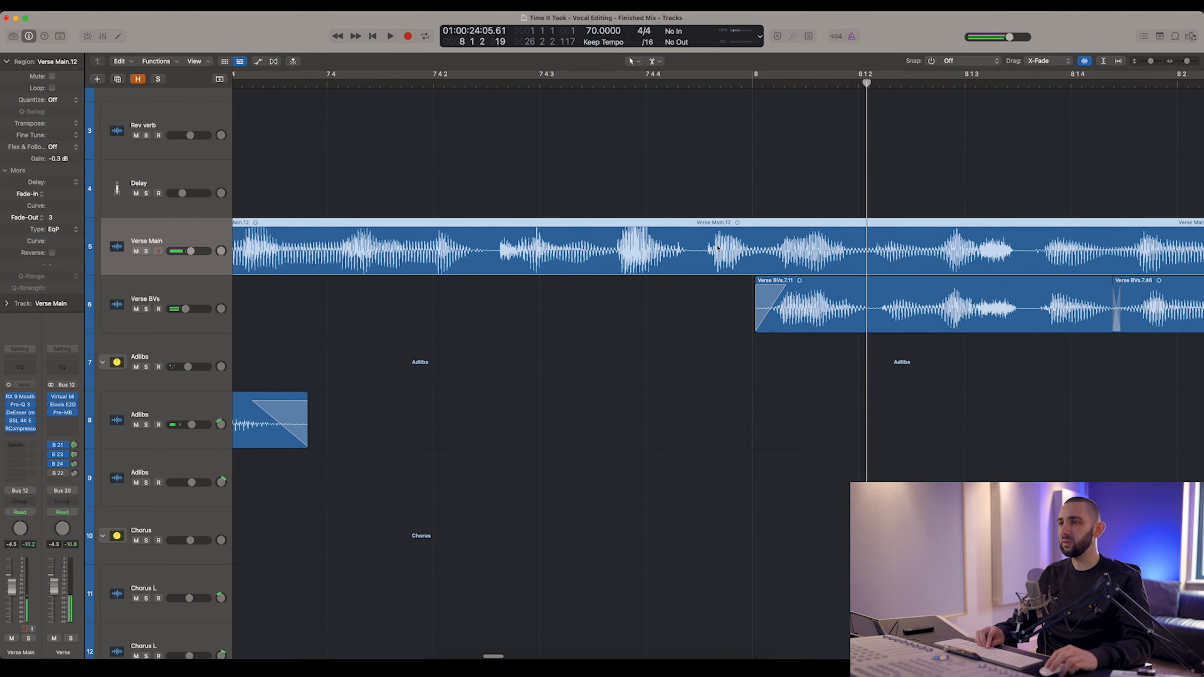
pyautogui.click(706, 211)
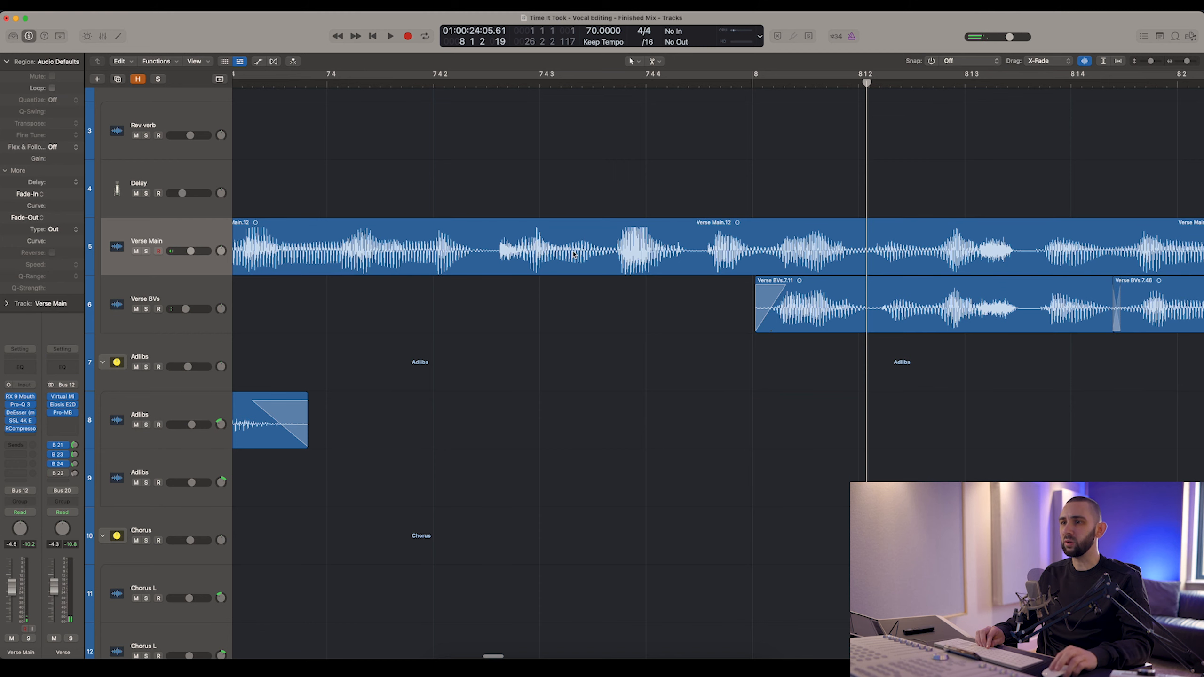
# Split Verse Main.12 between 7 4 2 and 7 4 3, fade in the new slice by about 53 and fade out the preceding slice by 2.
pyautogui.hscroll(-1, 574, 255)
pyautogui.moveTo(528, 258); pyautogui.dragTo(533, 265)
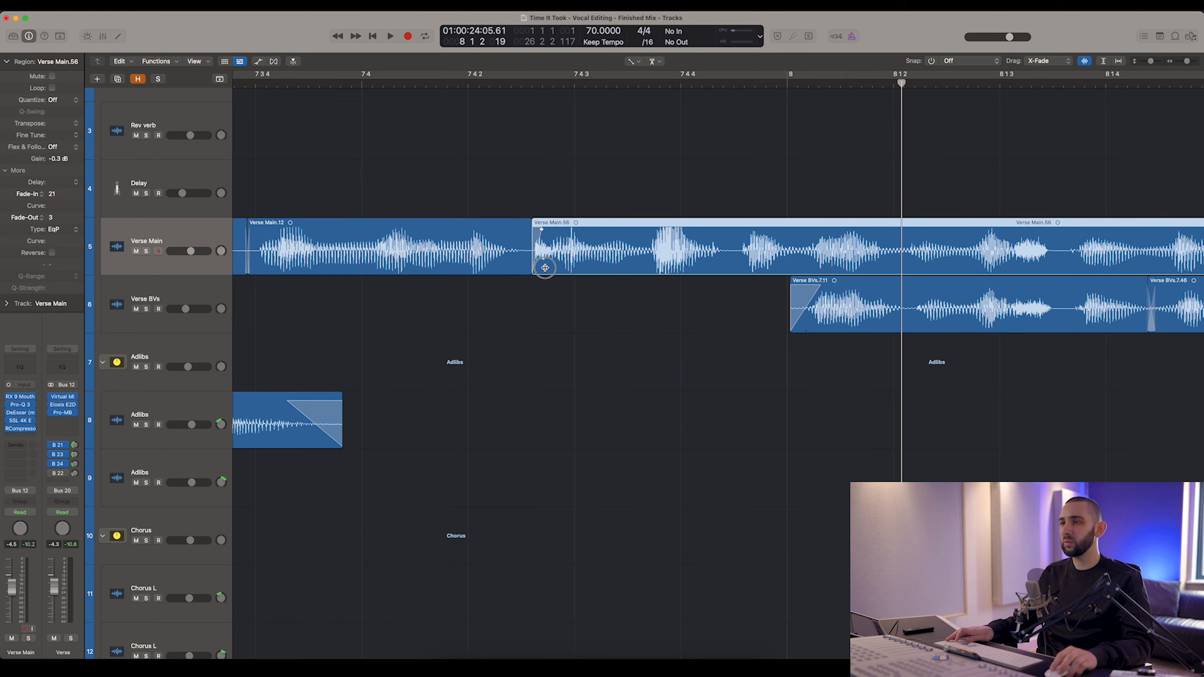
pyautogui.click(483, 264)
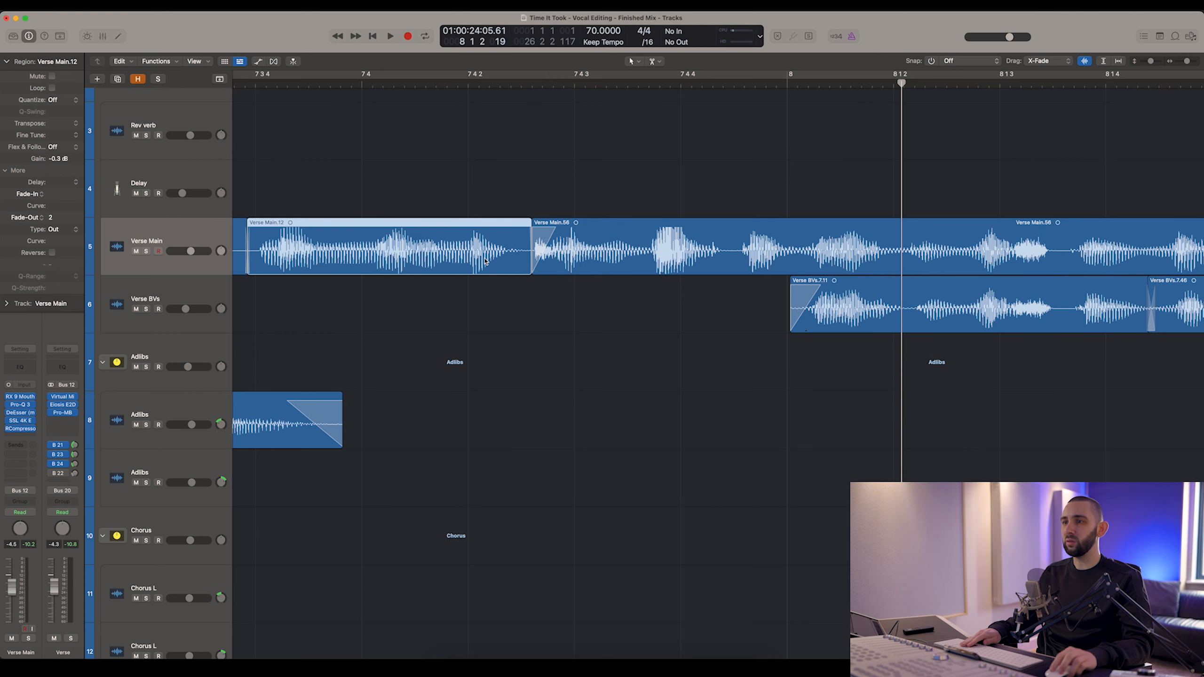
pyautogui.click(484, 193)
# Listen to the new split and fades in the Verse Main line from 7 3 2 106.
pyautogui.press('super+Left')
pyautogui.press('super+Left')
pyautogui.press('super+Left')
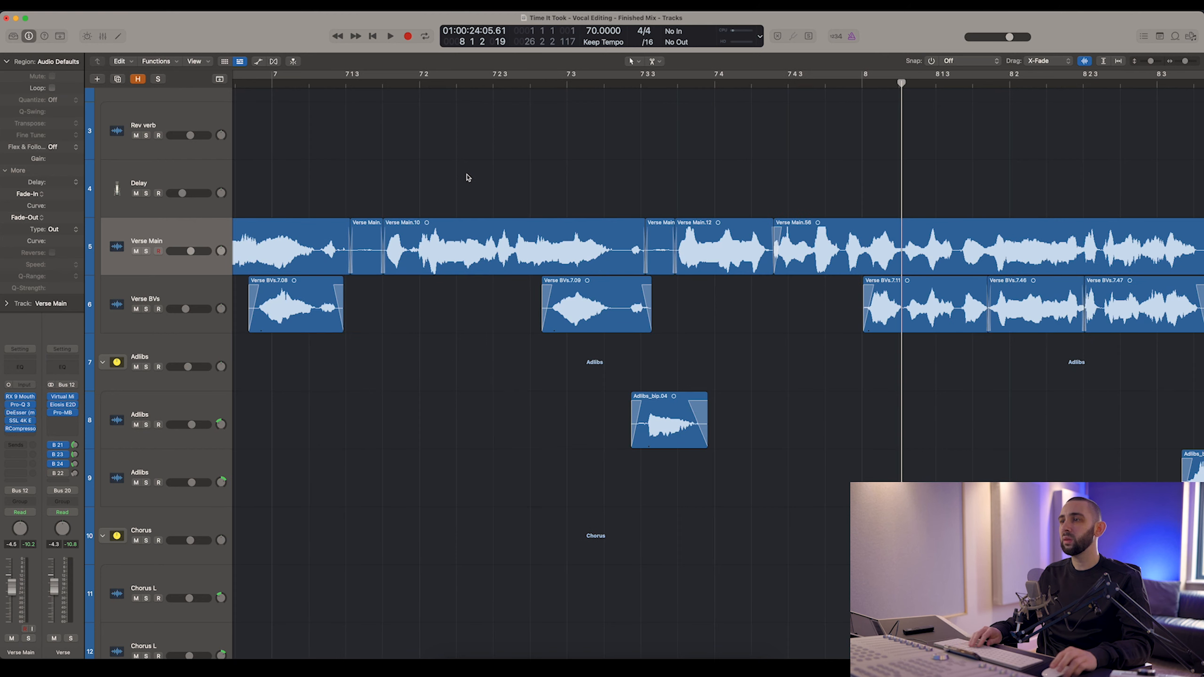
pyautogui.hscroll(5, 594, 157)
pyautogui.click(456, 82)
pyautogui.hscroll(3, 518, 123)
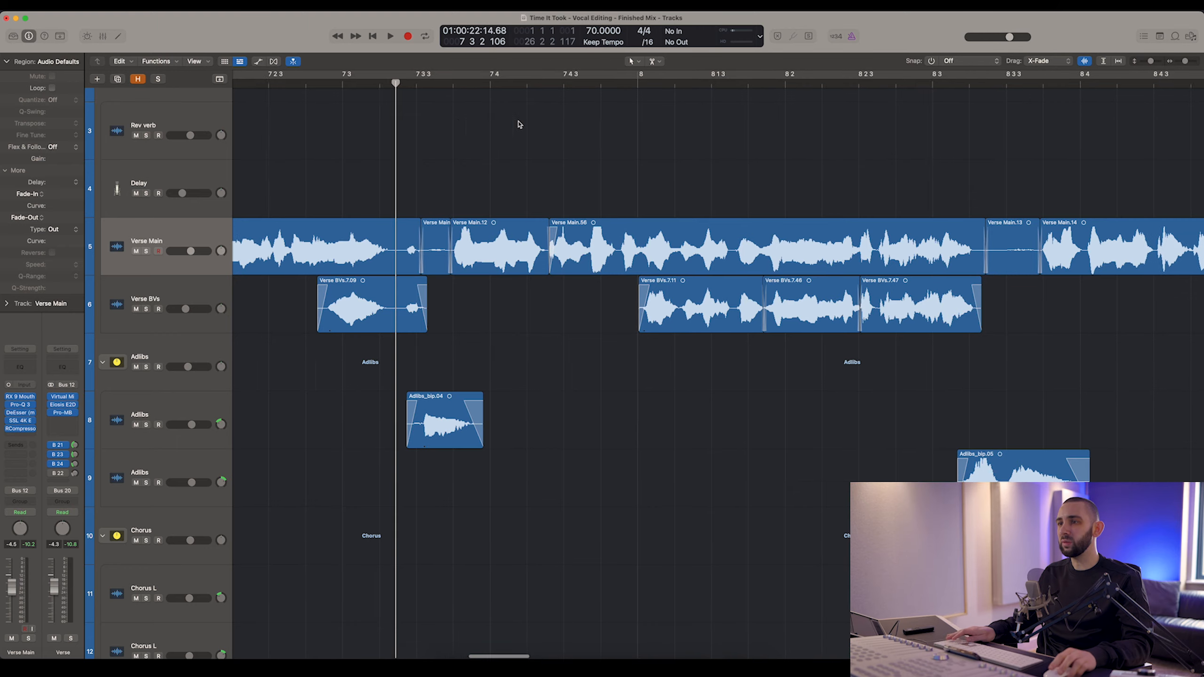
pyautogui.press('space')
pyautogui.press('super+Right')
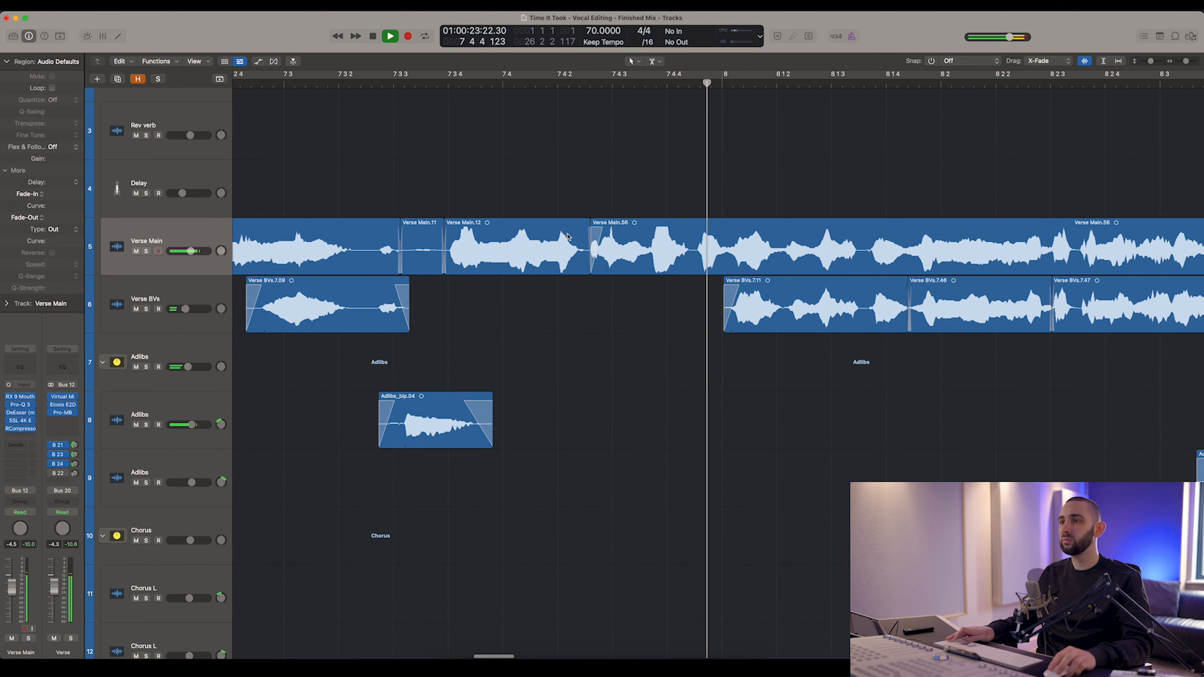
# Bend the fade-in curve of the Verse Main.56 slice to -5.
pyautogui.click(604, 230)
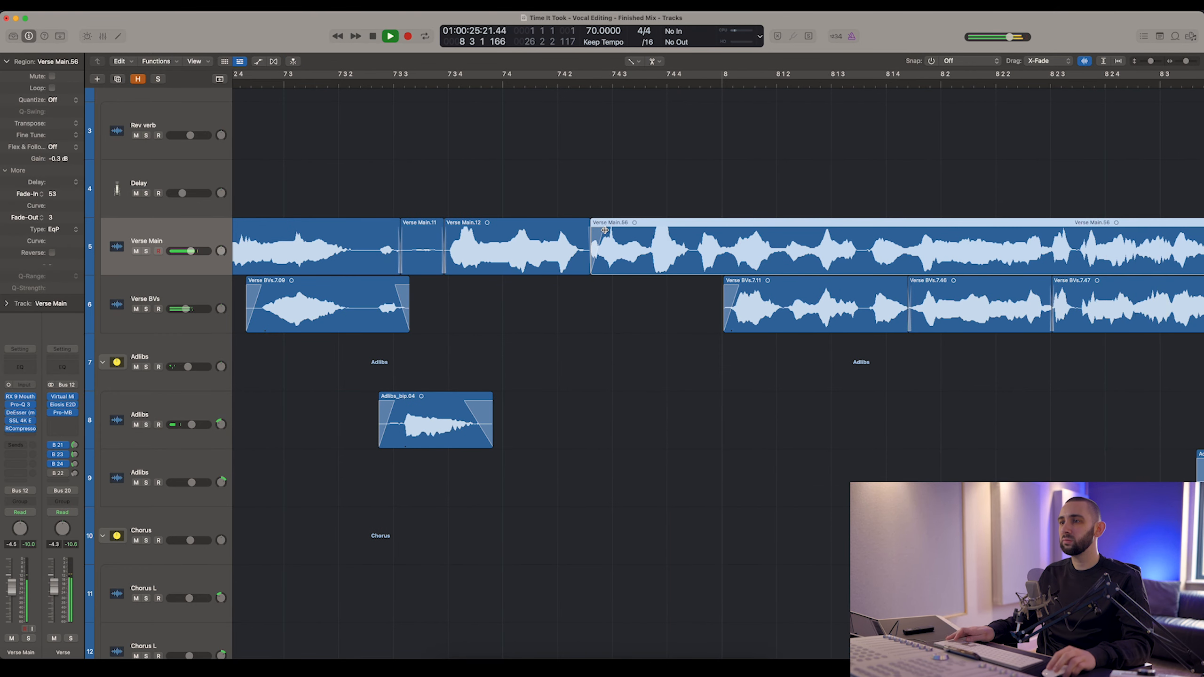
pyautogui.press('super+Right')
pyautogui.hscroll(2, 616, 247)
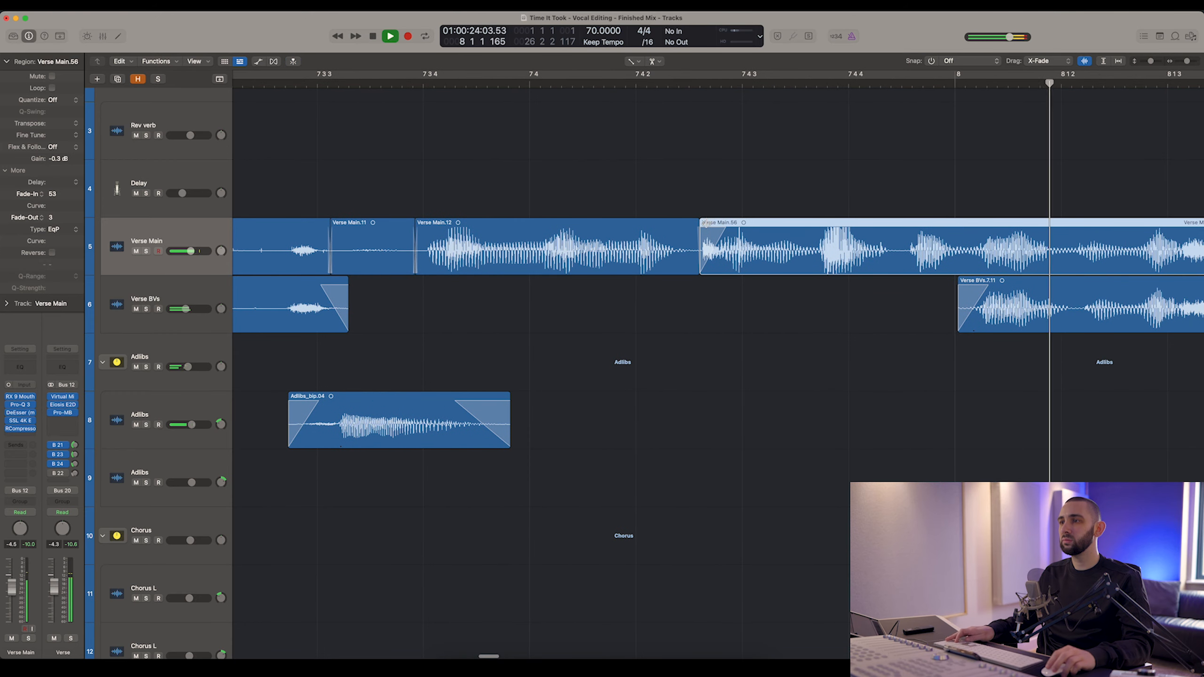
pyautogui.hscroll(2, 706, 248)
# Listen to the reshaped fade-in, clear the region selection, and place the playhead at 7 3 1 26.
pyautogui.press('space')
pyautogui.press('space')
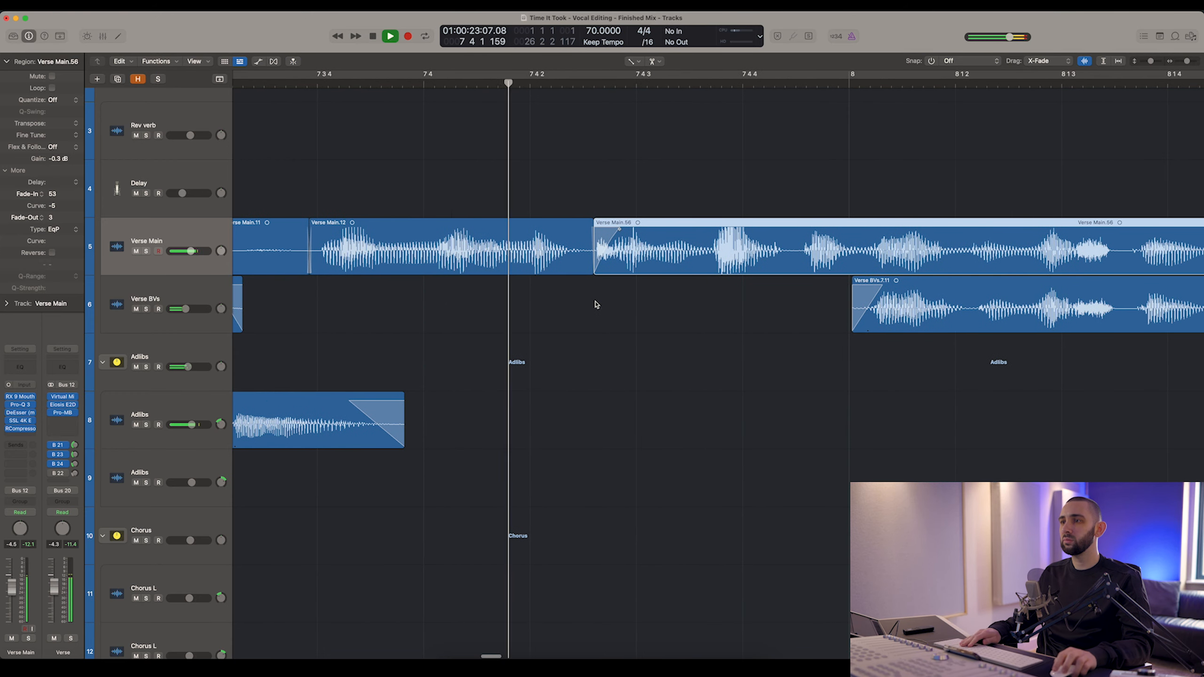
pyautogui.click(597, 304)
pyautogui.press('super+Left')
pyautogui.press('super+Left')
pyautogui.press('space')
pyautogui.hscroll(1, 662, 157)
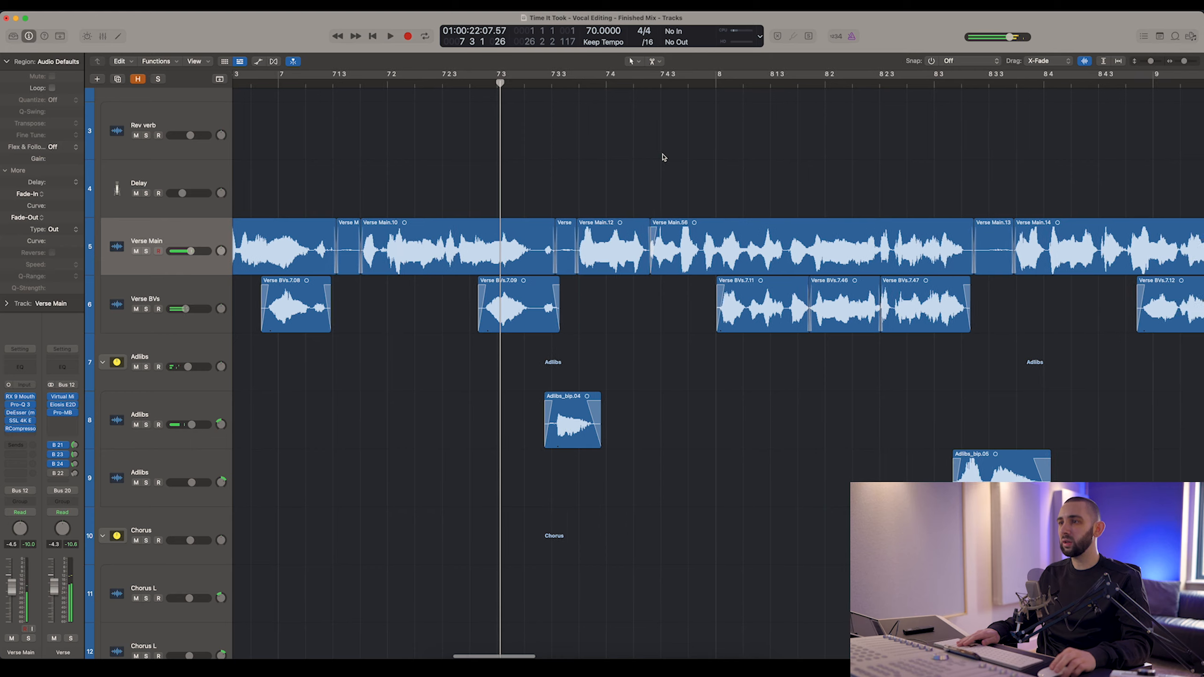
# Isolate the loud peak around 7 4 4 in Verse Main.56 with a split on each side and fade in the two new slices by about 13.
pyautogui.press('super+Right')
pyautogui.press('super+Right')
pyautogui.hscroll(4, 653, 176)
pyautogui.press('space')
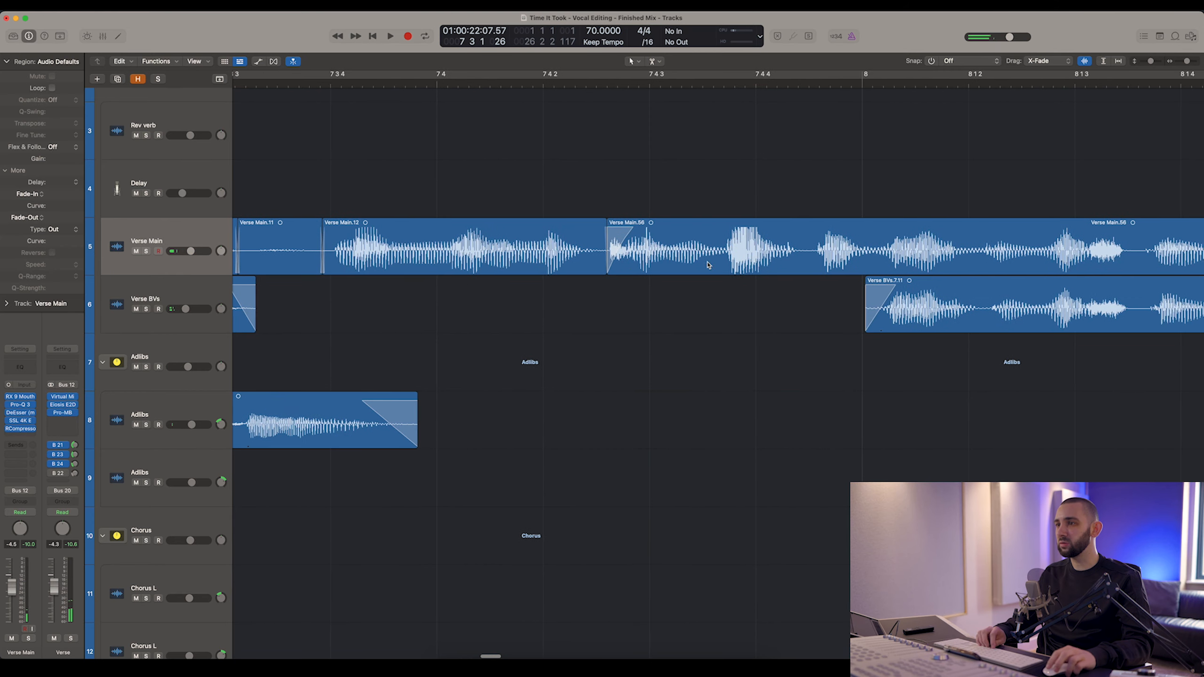
pyautogui.click(726, 256)
pyautogui.click(726, 259)
pyautogui.press('space')
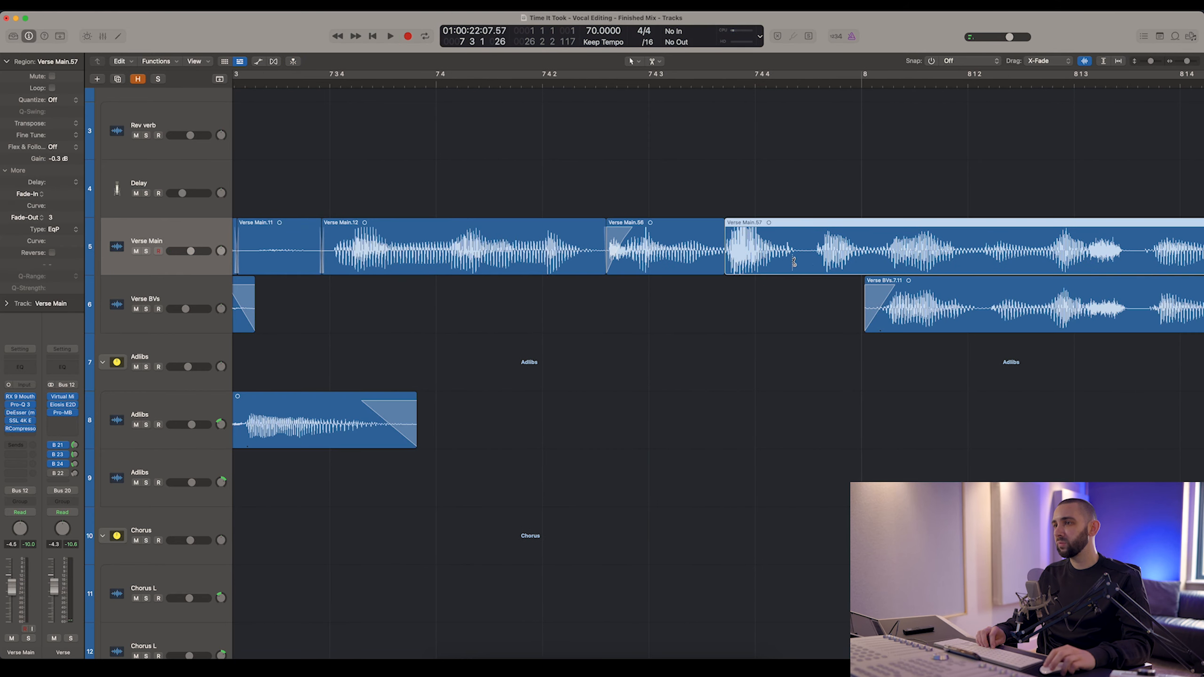
pyautogui.click(811, 260)
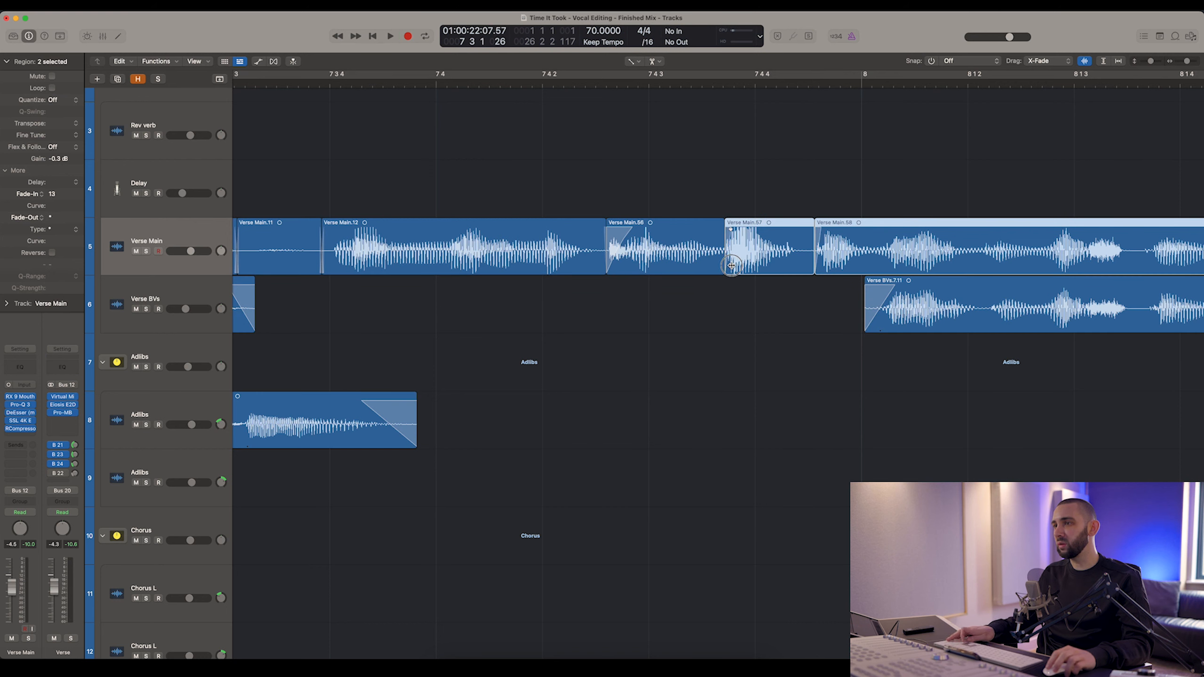
pyautogui.click(702, 257)
pyautogui.keyDown('shift'); pyautogui.click(740, 257); pyautogui.keyUp('shift')
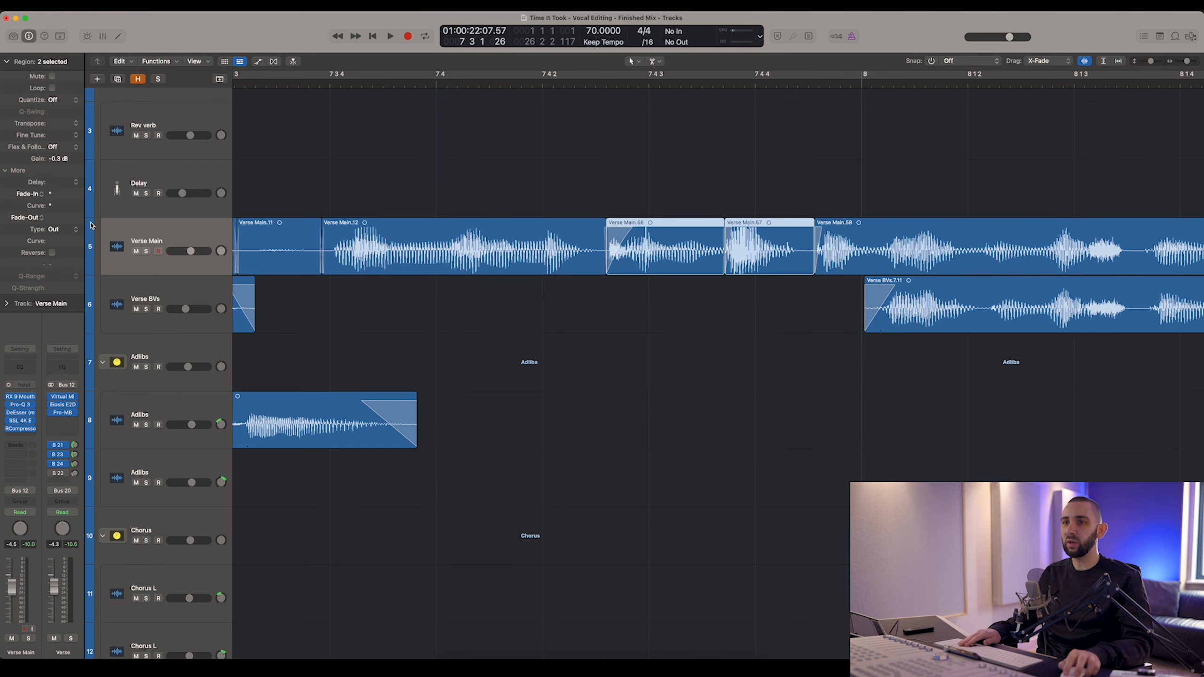
# Clear the region selection and listen repeatedly to the newly sliced Verse Main line from around 7 3 3.
pyautogui.press('super+Left')
pyautogui.press('super+Left')
pyautogui.press('super+Left')
pyautogui.click(492, 129)
pyautogui.click(287, 83)
pyautogui.press('space')
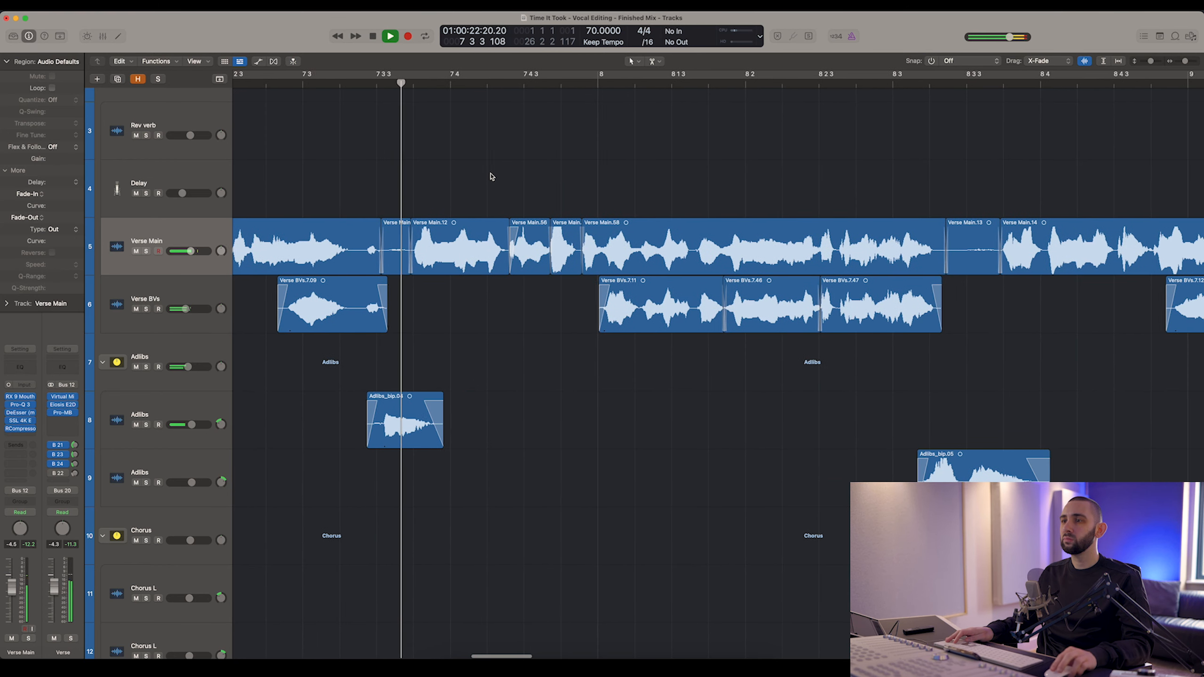
pyautogui.press('space')
pyautogui.press('space')
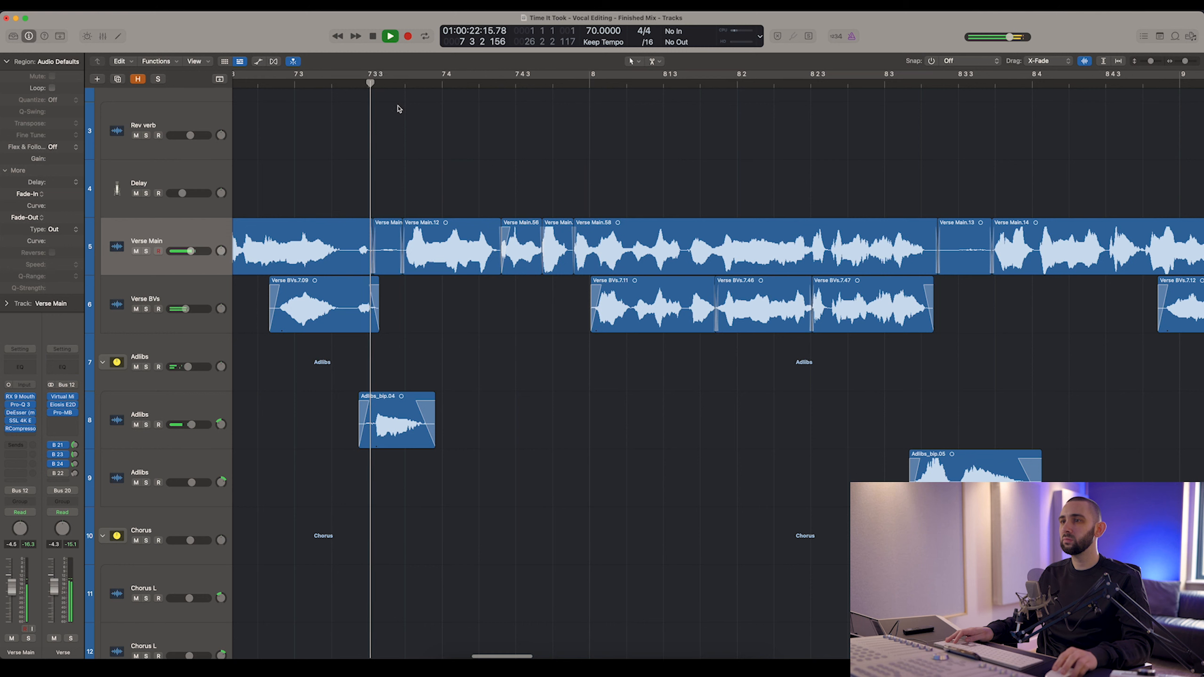
pyautogui.click(378, 83)
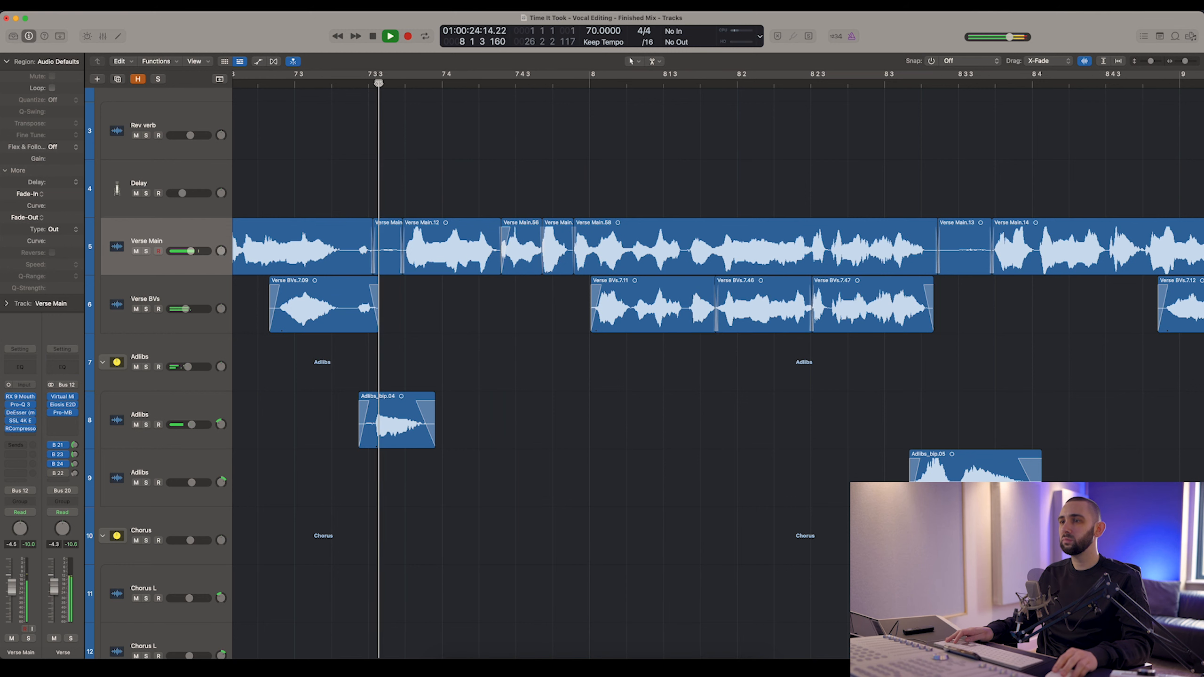
# Solo the Verse Main track and play the edited line on its own from around 7 3 3.
pyautogui.press('s')
pyautogui.press('space')
pyautogui.press('space')
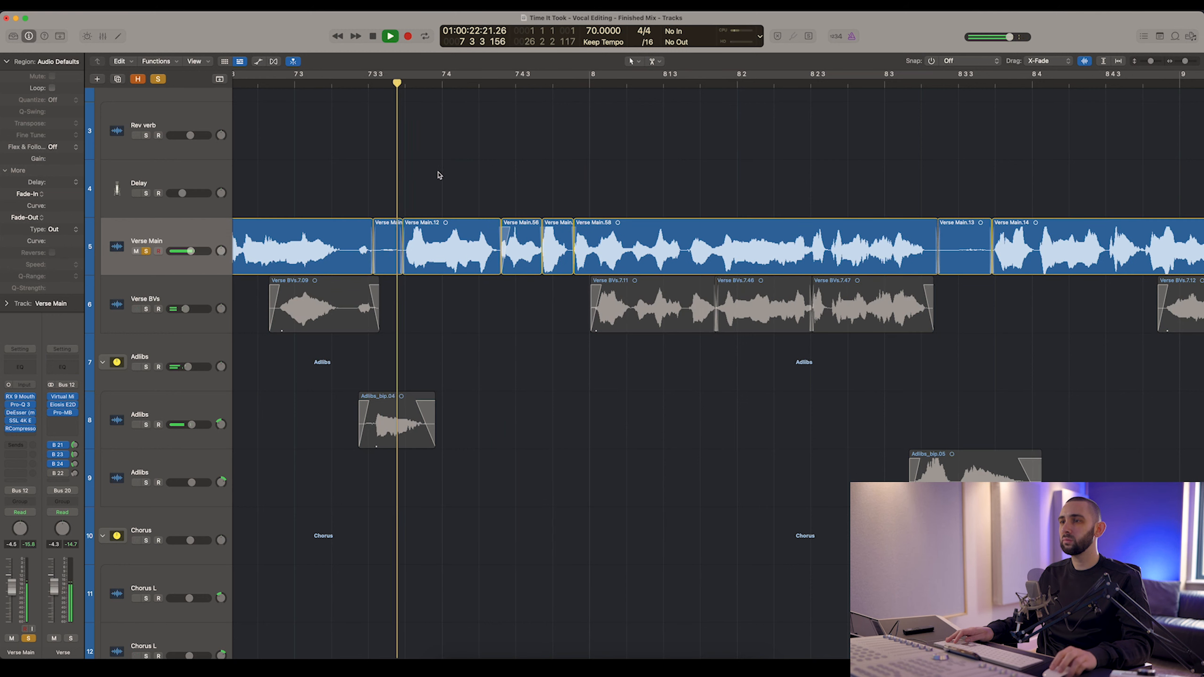
# Touch up the fade-ins of the Verse Main slices around 7 4 4, giving Verse Main.56's fade-in a curve of -5.
pyautogui.press('space')
pyautogui.press('super+Right')
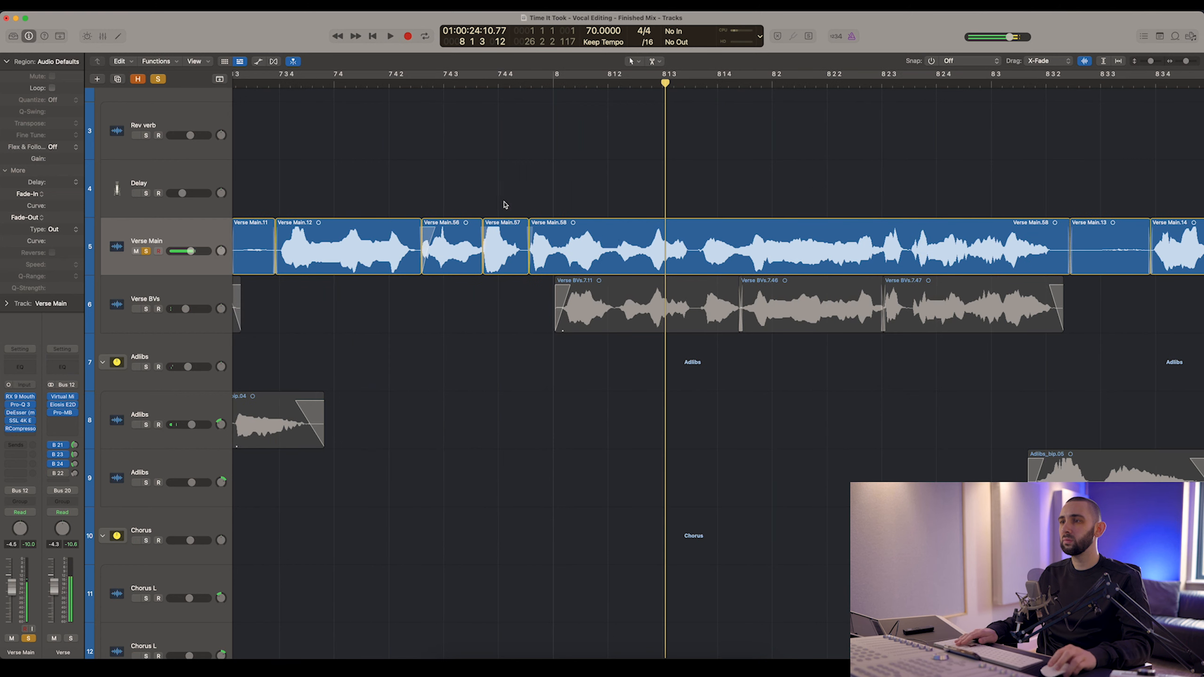
pyautogui.click(535, 242)
pyautogui.click(485, 236)
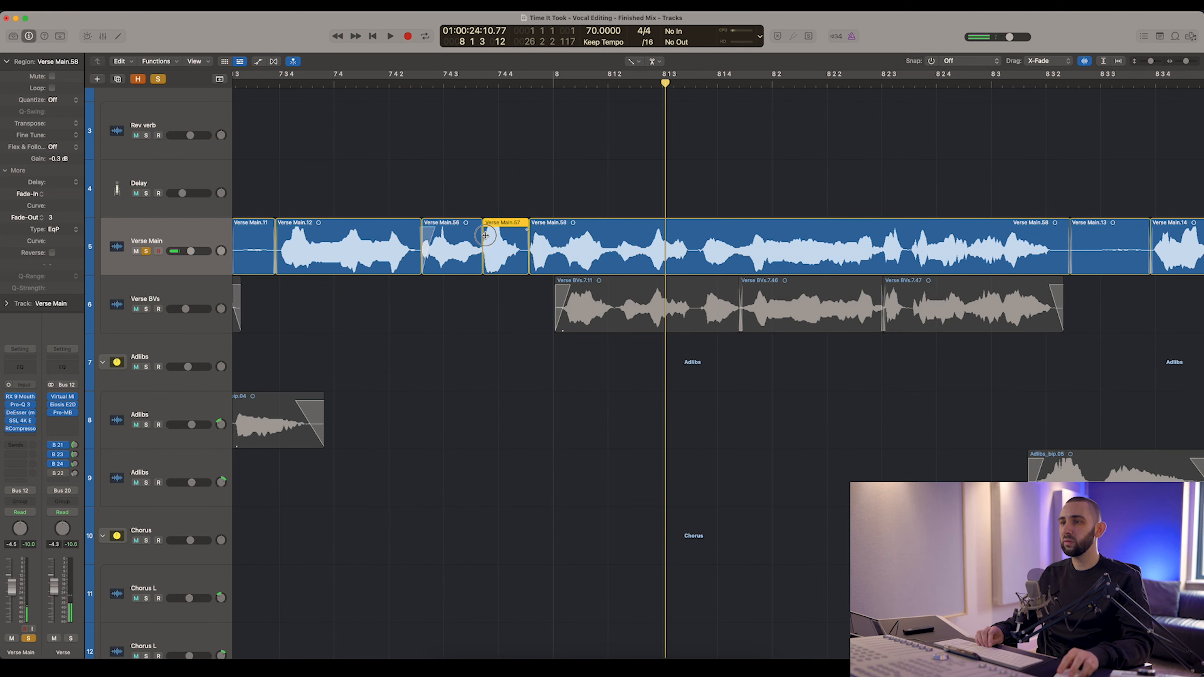
pyautogui.moveTo(432, 235); pyautogui.dragTo(439, 238)
pyautogui.hscroll(-5, 418, 204)
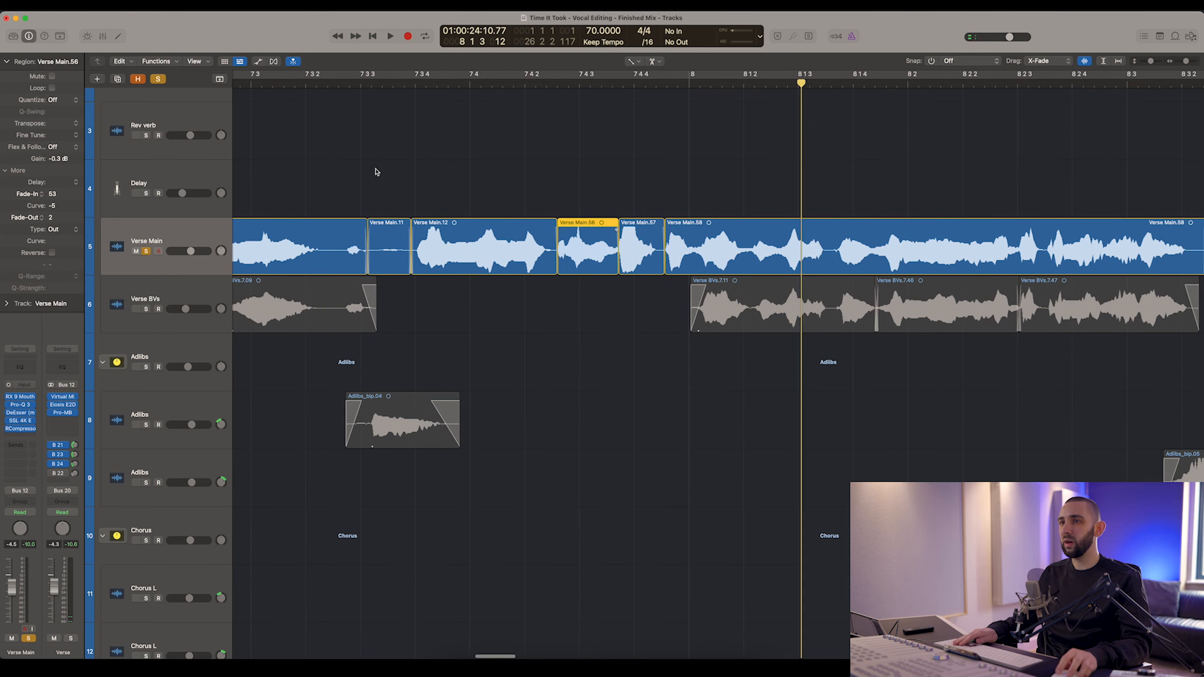
# Listen to the reshaped Verse Main.56 fade-in in the soloed line and clear the region selection.
pyautogui.click(310, 86)
pyautogui.press('space')
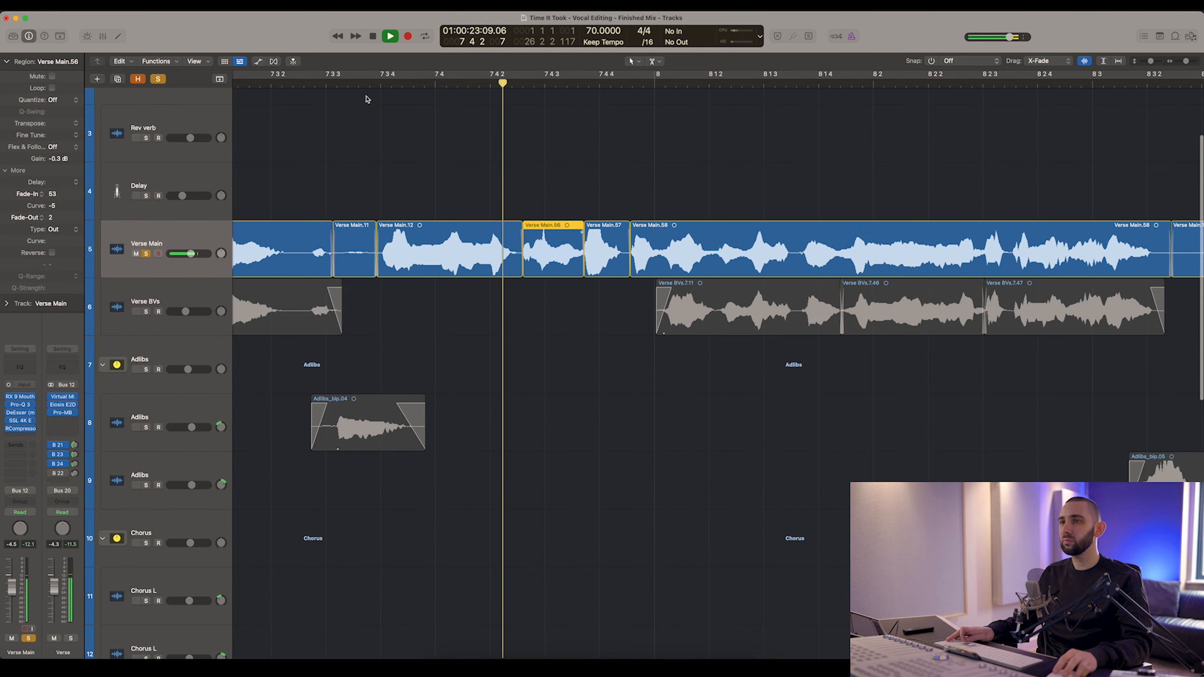
pyautogui.click(347, 84)
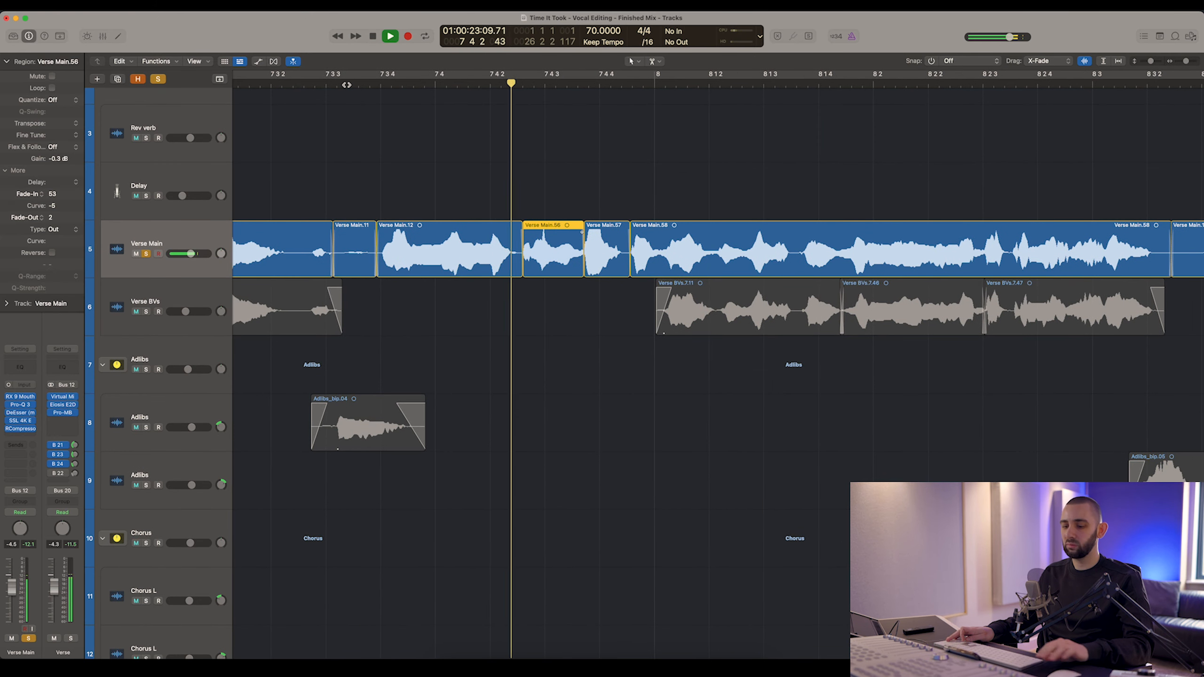
pyautogui.press('space')
pyautogui.click(428, 141)
pyautogui.hscroll(-2, 422, 137)
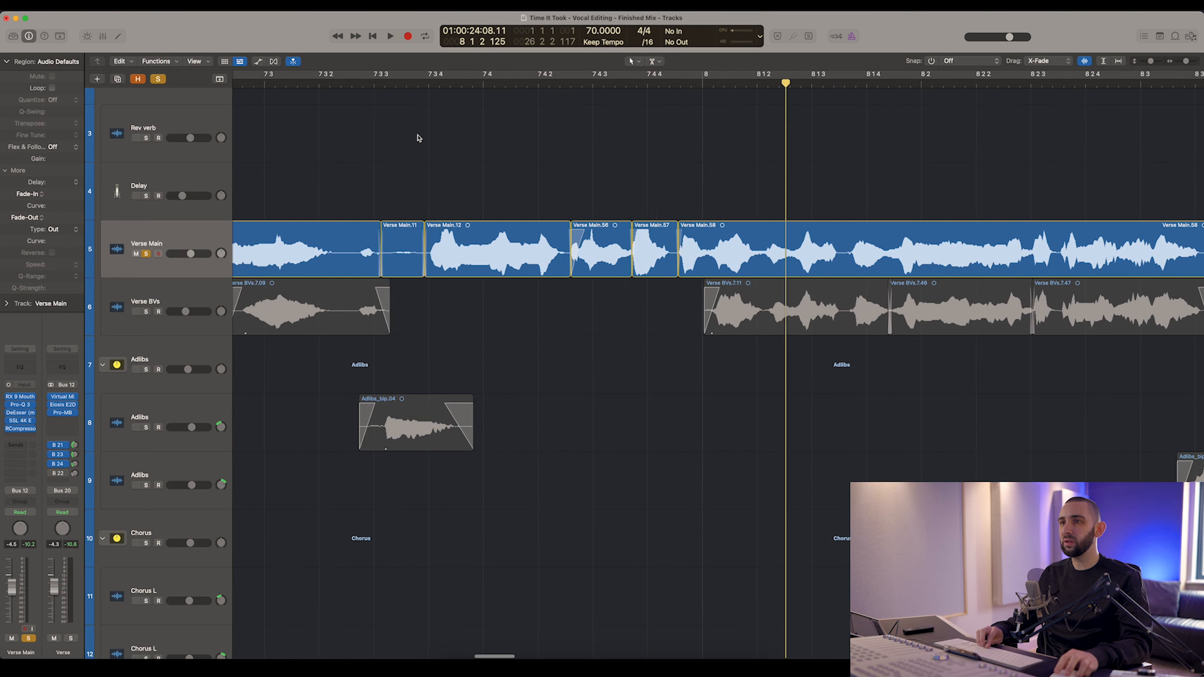
# Replay the edited Verse Main line from around 7 3 3 and turn off the solo.
pyautogui.click(342, 83)
pyautogui.press('space')
pyautogui.hscroll(1, 369, 130)
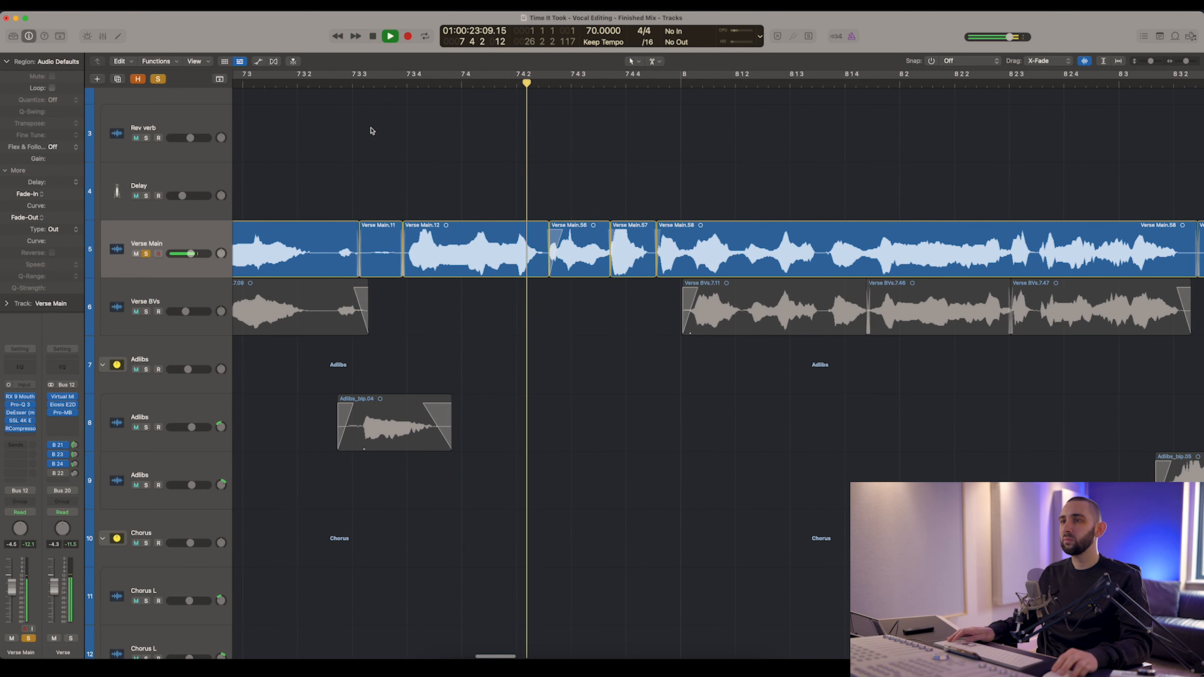
pyautogui.click(375, 83)
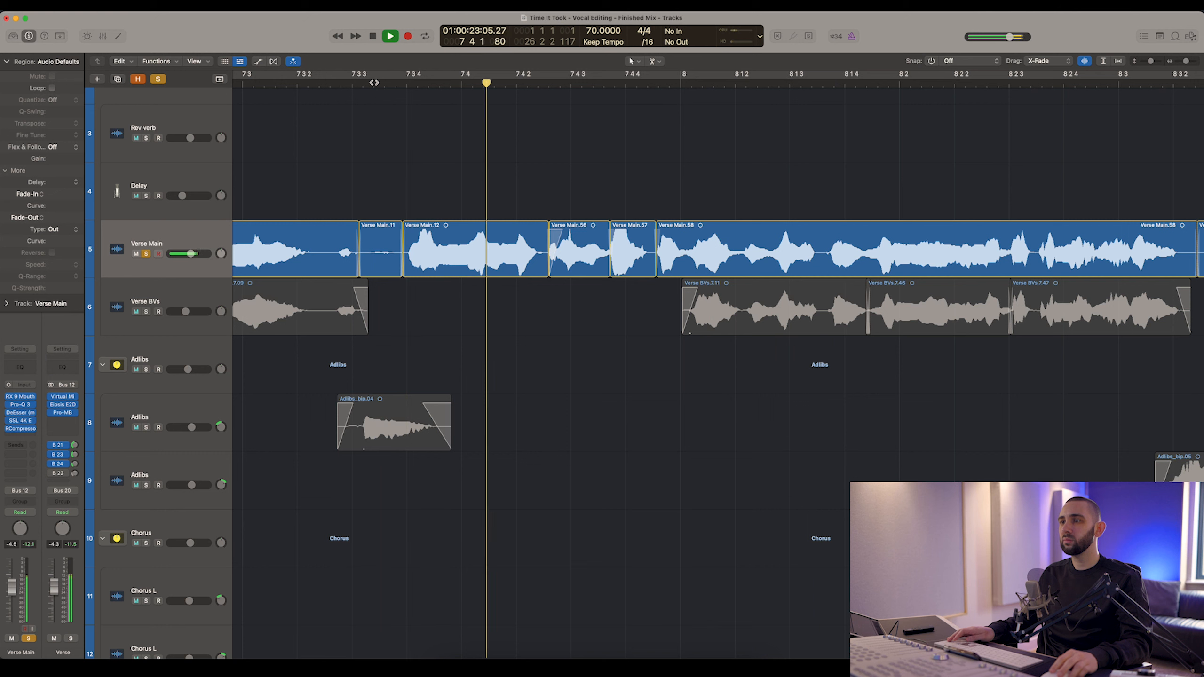
pyautogui.press('space')
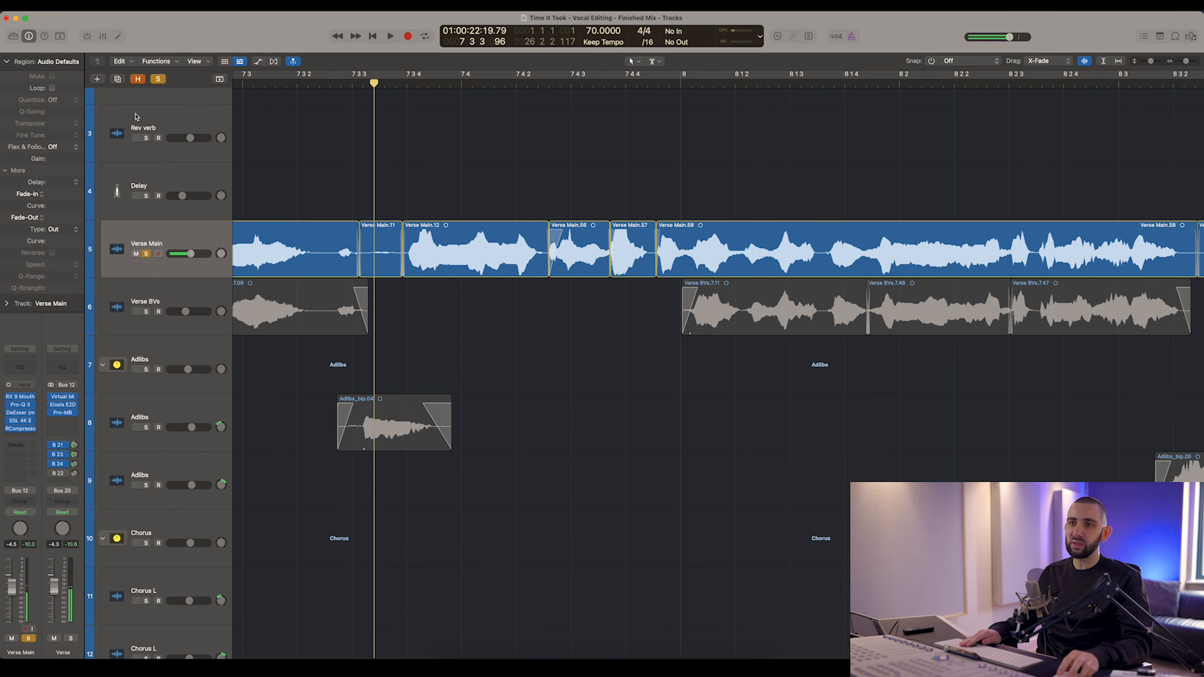
pyautogui.click(158, 80)
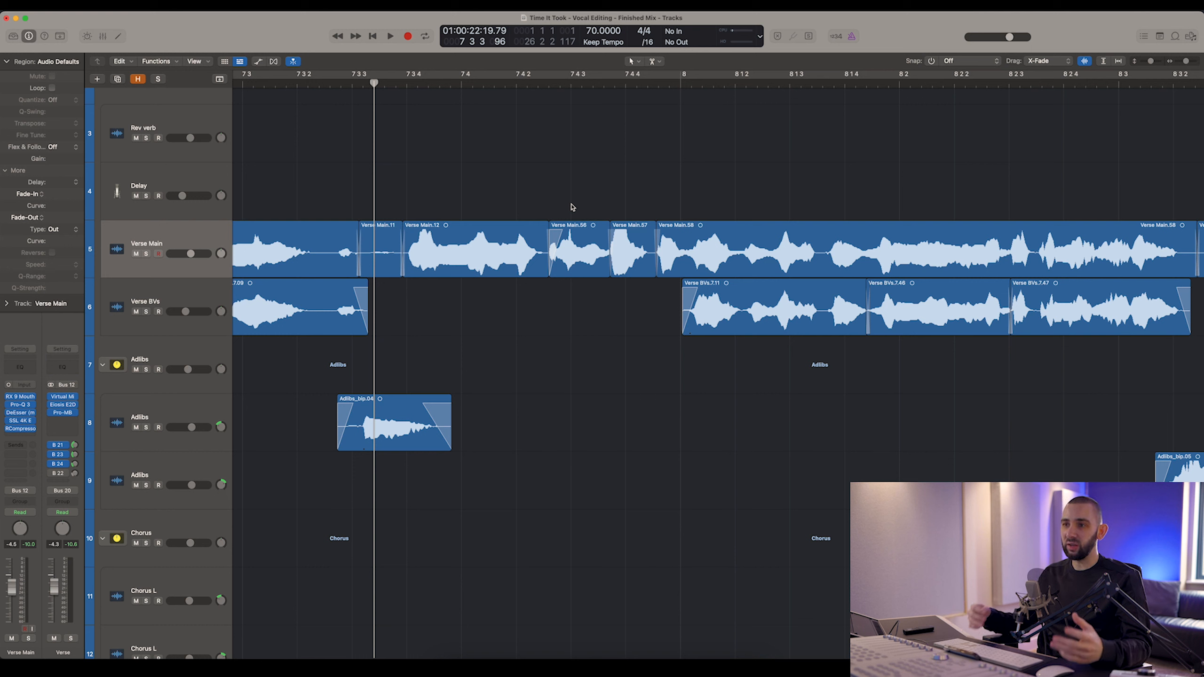
# Review the Verse Main slices between 7 4 2 and 8 by selecting them one after another, and clear the selection.
pyautogui.press('Right')
pyautogui.press('Left')
pyautogui.press('Left')
pyautogui.press('Right')
pyautogui.click(675, 261)
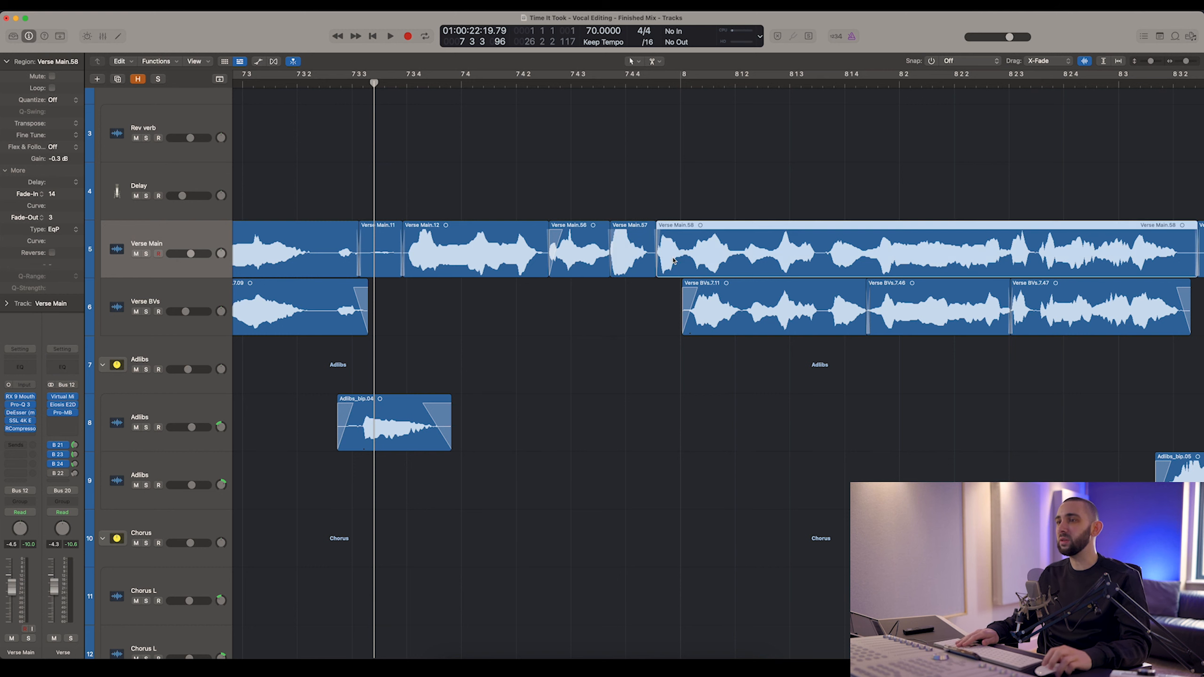
pyautogui.click(640, 260)
pyautogui.click(579, 253)
pyautogui.click(538, 257)
pyautogui.click(565, 258)
pyautogui.click(627, 263)
pyautogui.click(667, 264)
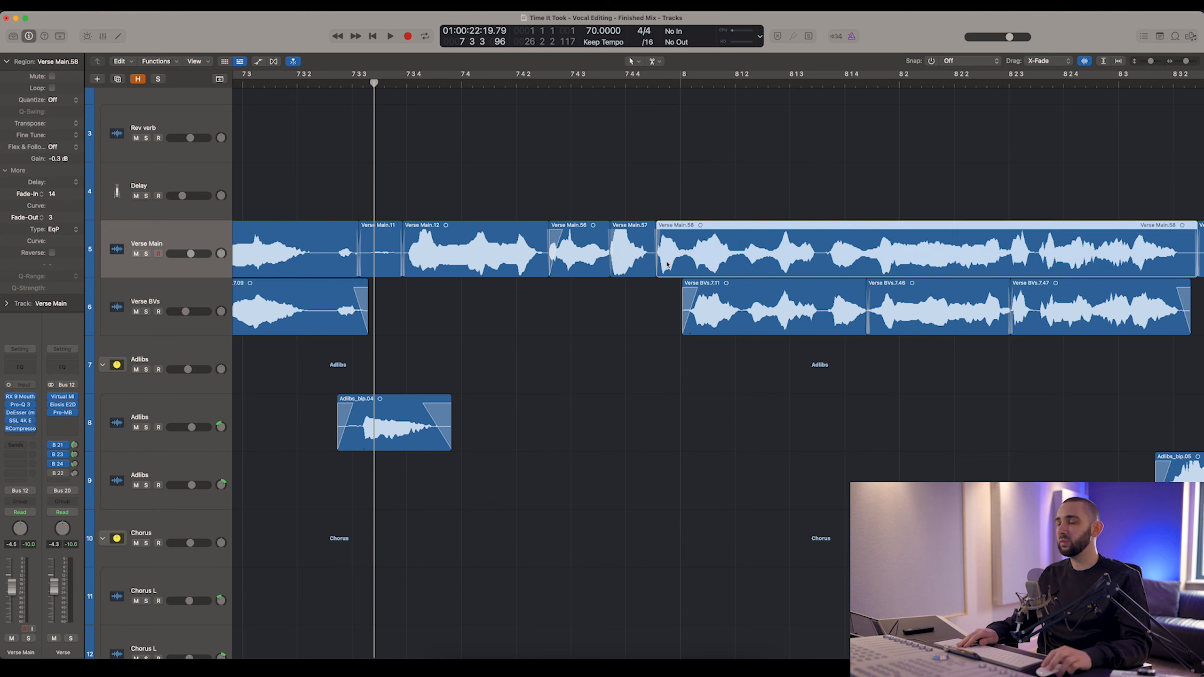
pyautogui.click(591, 273)
pyautogui.click(561, 297)
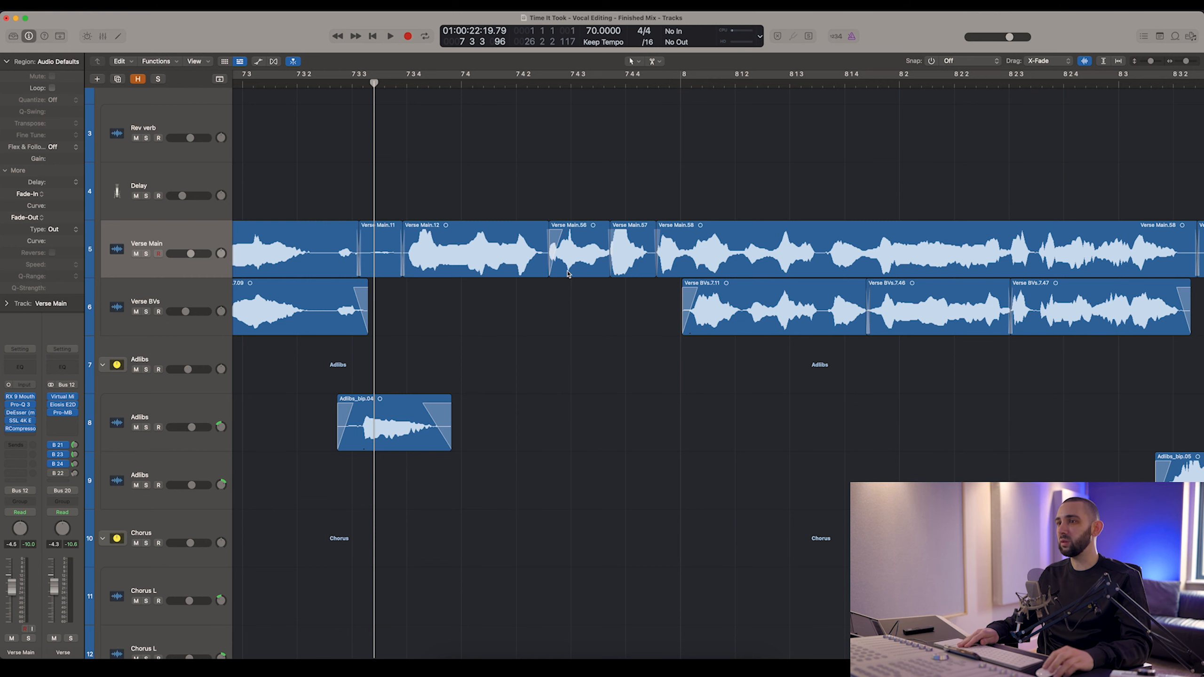
# Examine the fade-ins at the starts of Verse Main.56, Verse Main.57 and Verse Main.58 close up.
pyautogui.scroll(4, 414, 197)
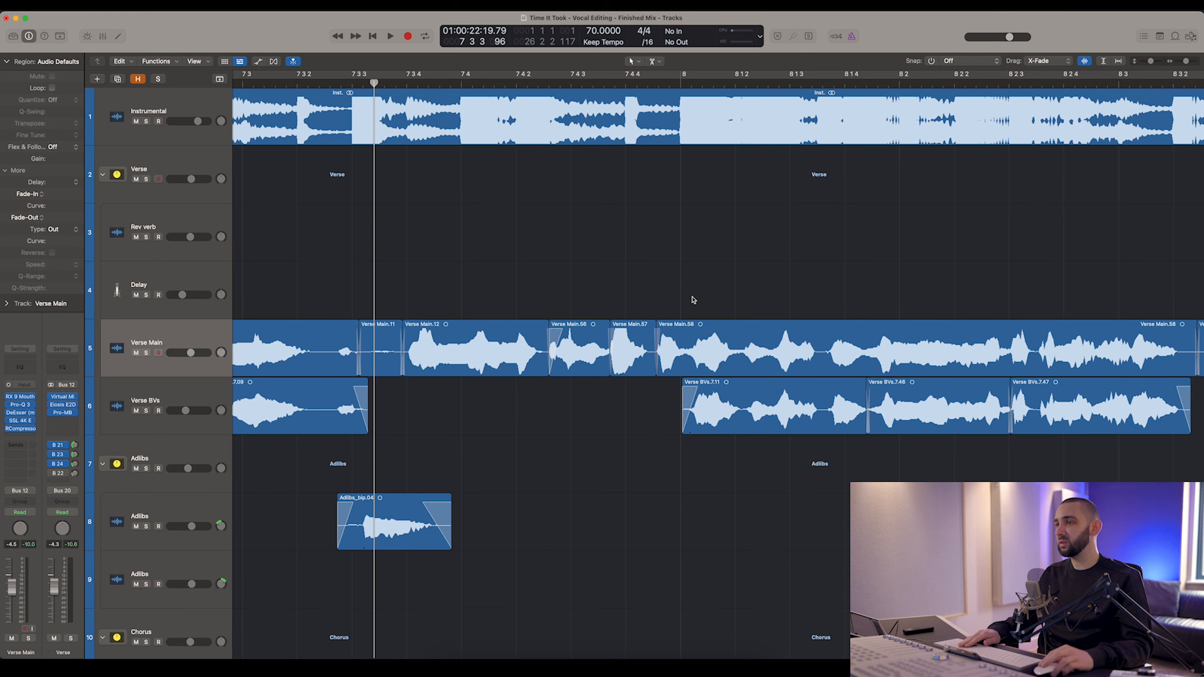
pyautogui.hscroll(5, 694, 299)
pyautogui.press('super+Right')
pyautogui.hscroll(-4, 694, 300)
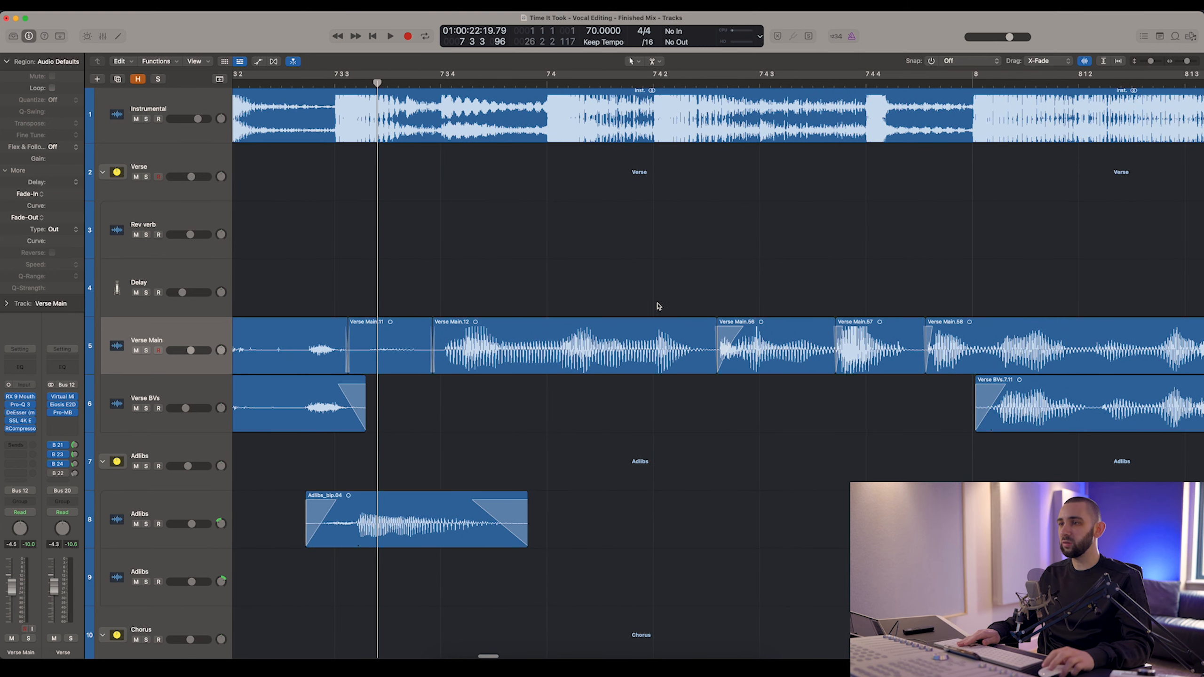
pyautogui.hscroll(3, 717, 382)
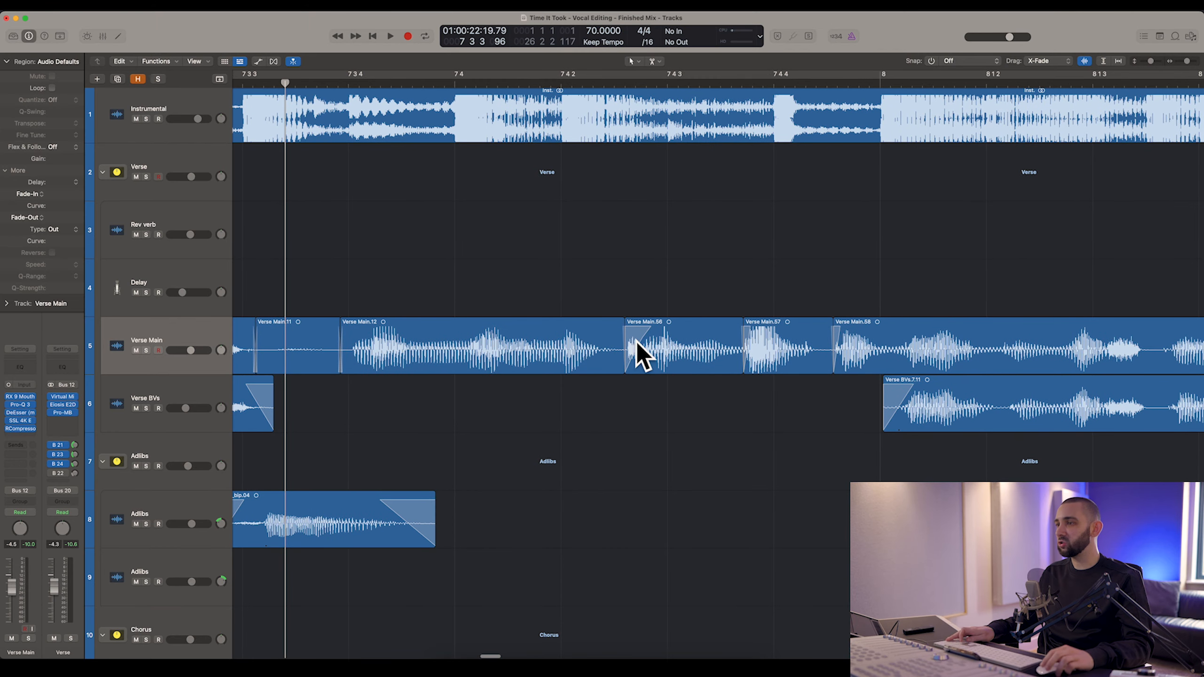
pyautogui.hscroll(4, 716, 346)
pyautogui.click(584, 353)
pyautogui.click(674, 354)
pyautogui.click(758, 355)
pyautogui.click(674, 357)
pyautogui.click(585, 355)
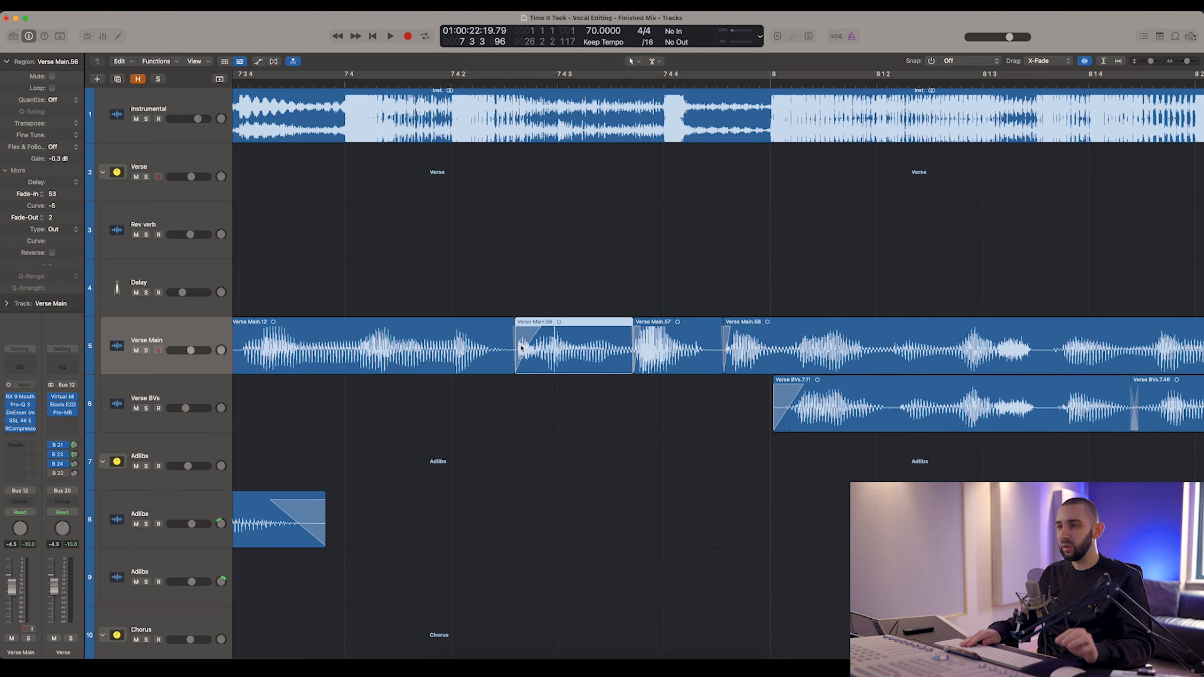
pyautogui.click(537, 286)
# Listen to the next Verse Main line in the full mix, replaying it from around 8 3.
pyautogui.hscroll(5, 625, 347)
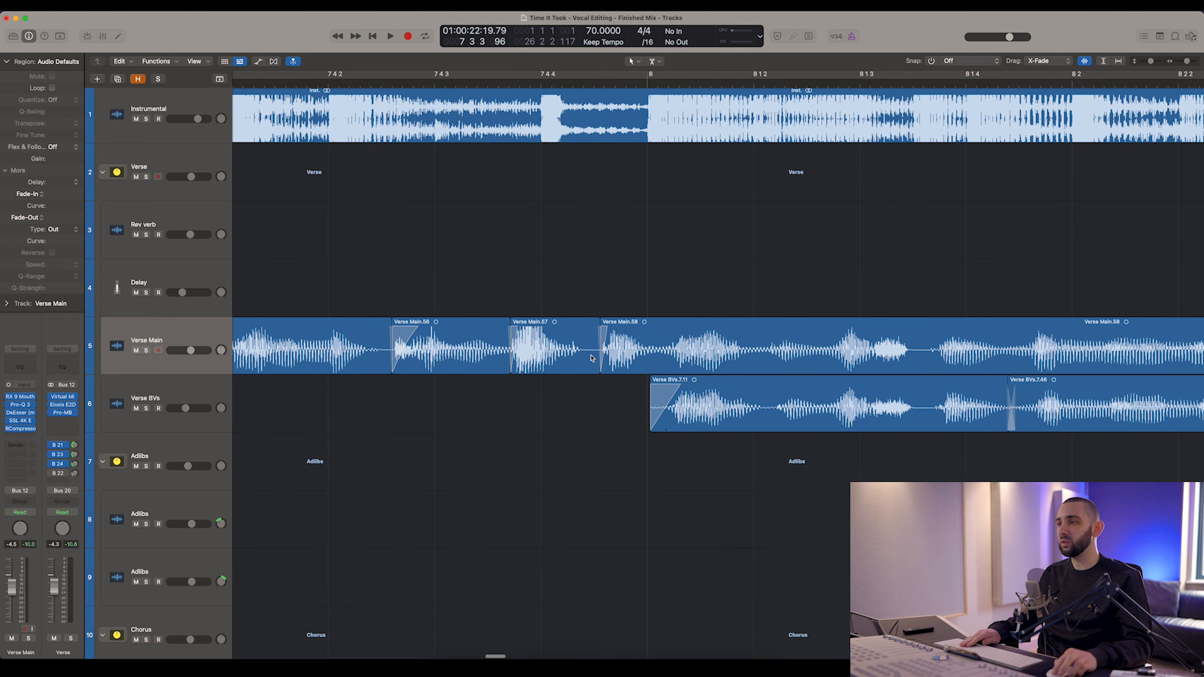
pyautogui.hscroll(3, 687, 256)
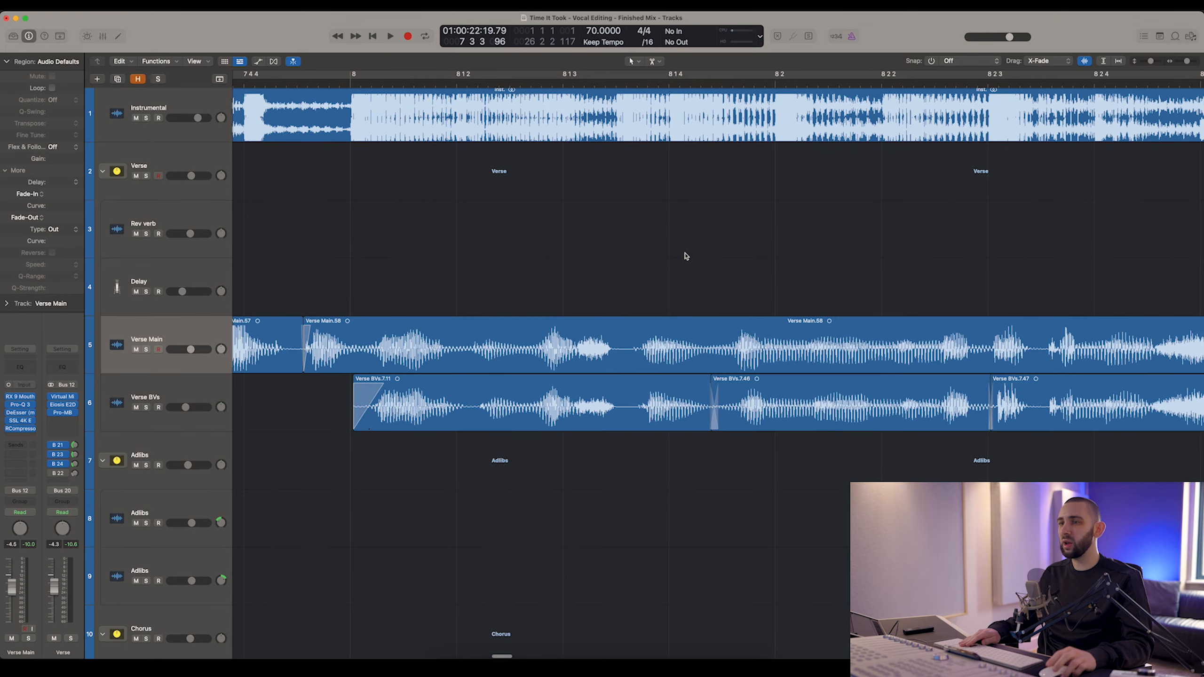
pyautogui.press('super+Left')
pyautogui.press('super+Left')
pyautogui.hscroll(-2, 684, 258)
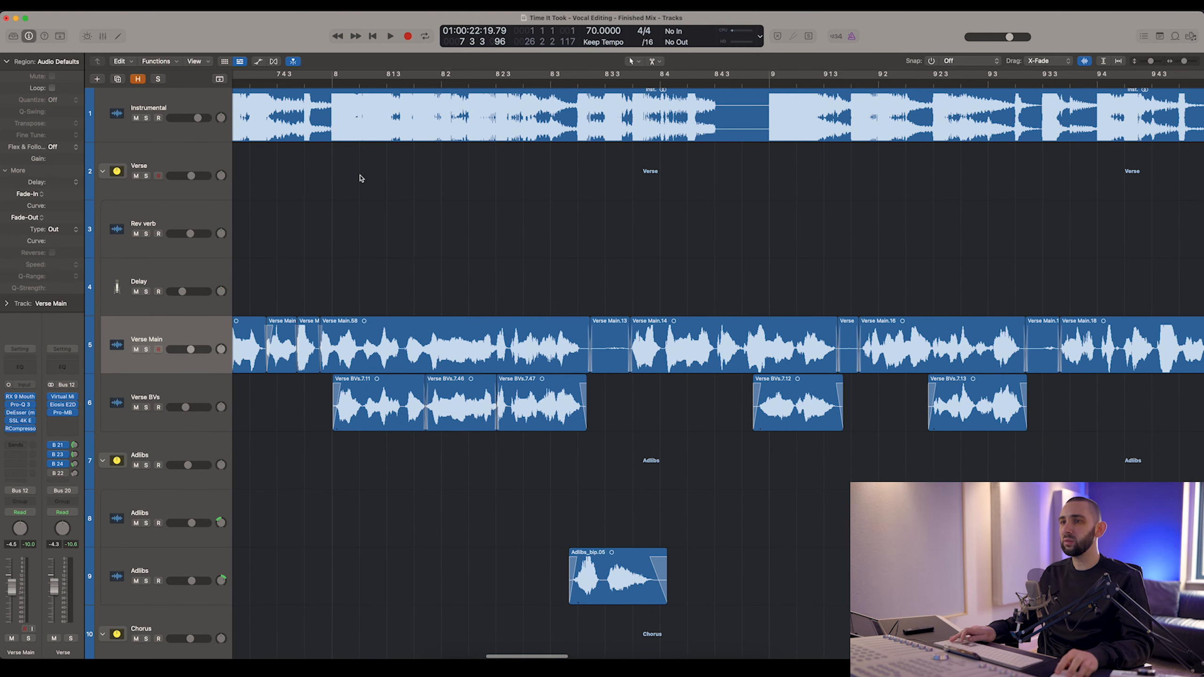
pyautogui.press('space')
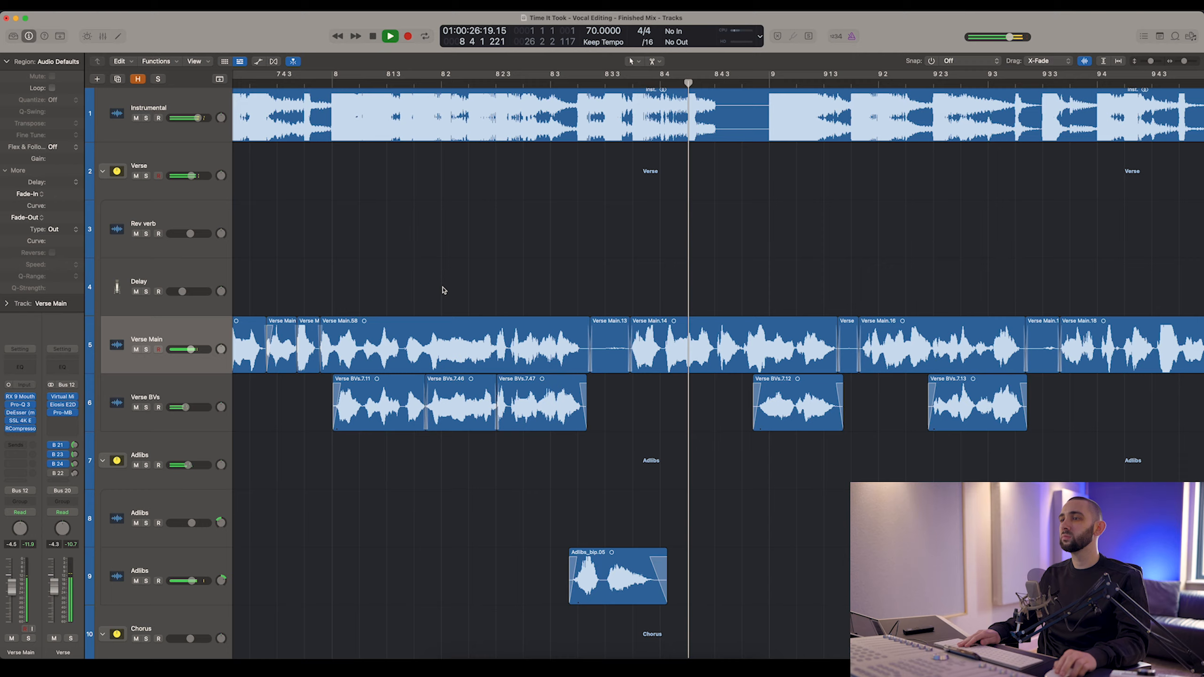
pyautogui.click(520, 83)
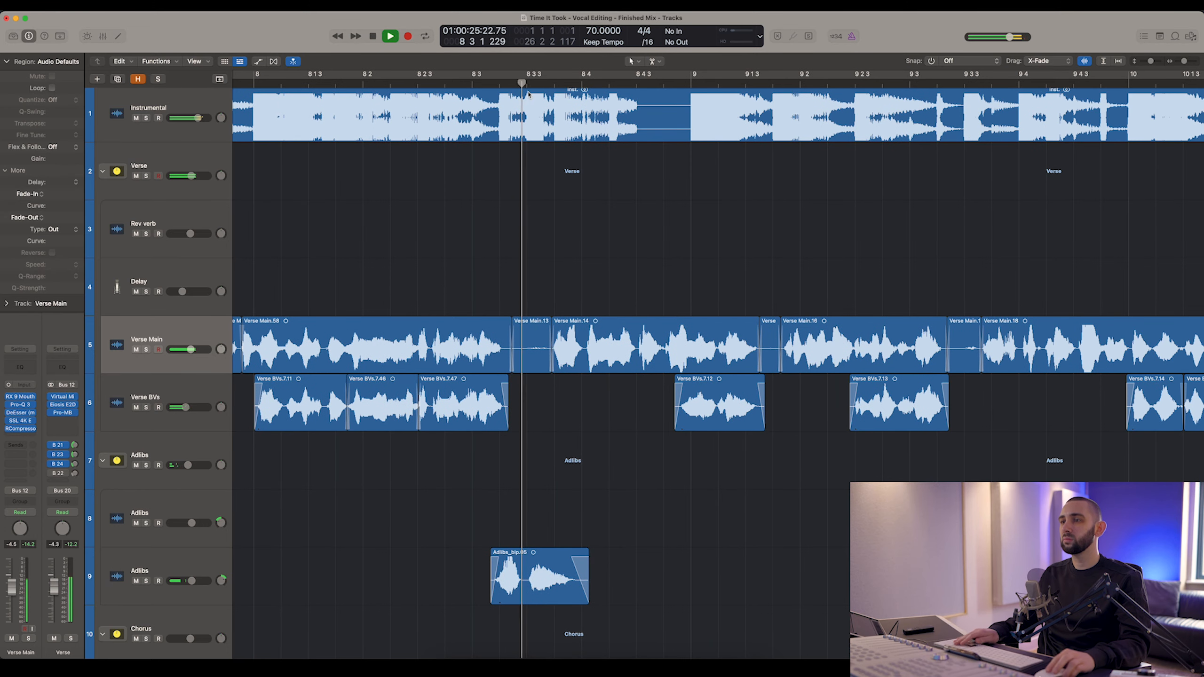
pyautogui.hscroll(2, 520, 172)
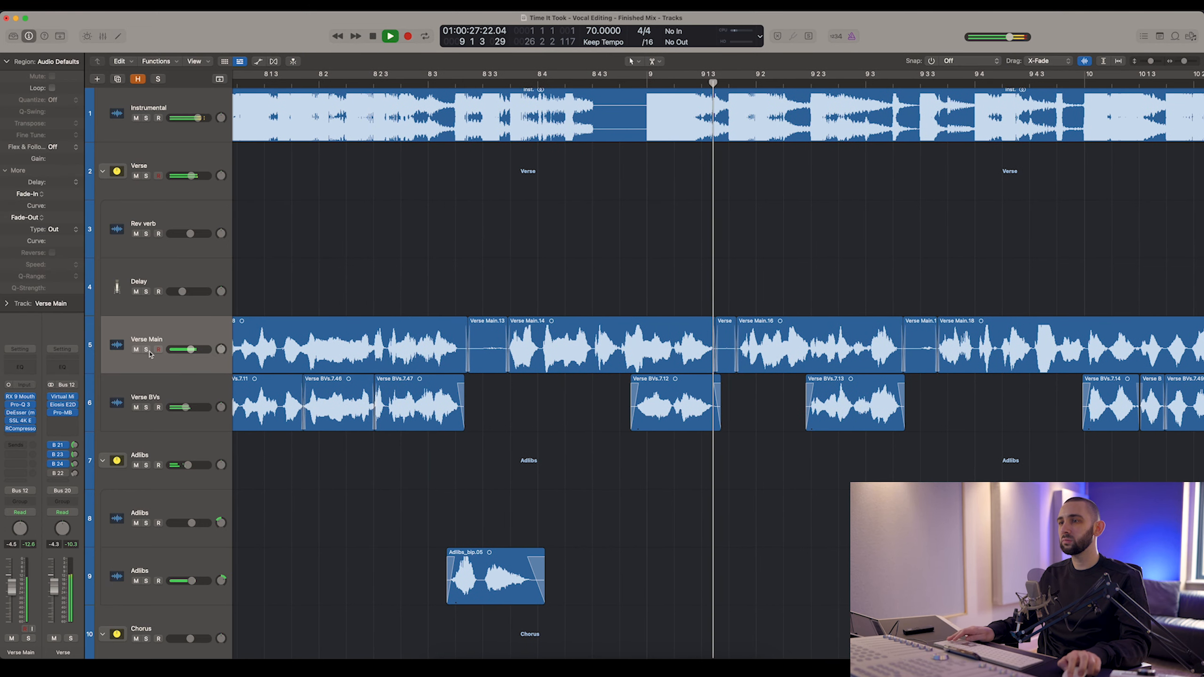
# Solo the Verse Main track and play its line up to the abrupt consonant just after 8 4 3 in Verse Main.14.
pyautogui.click(146, 350)
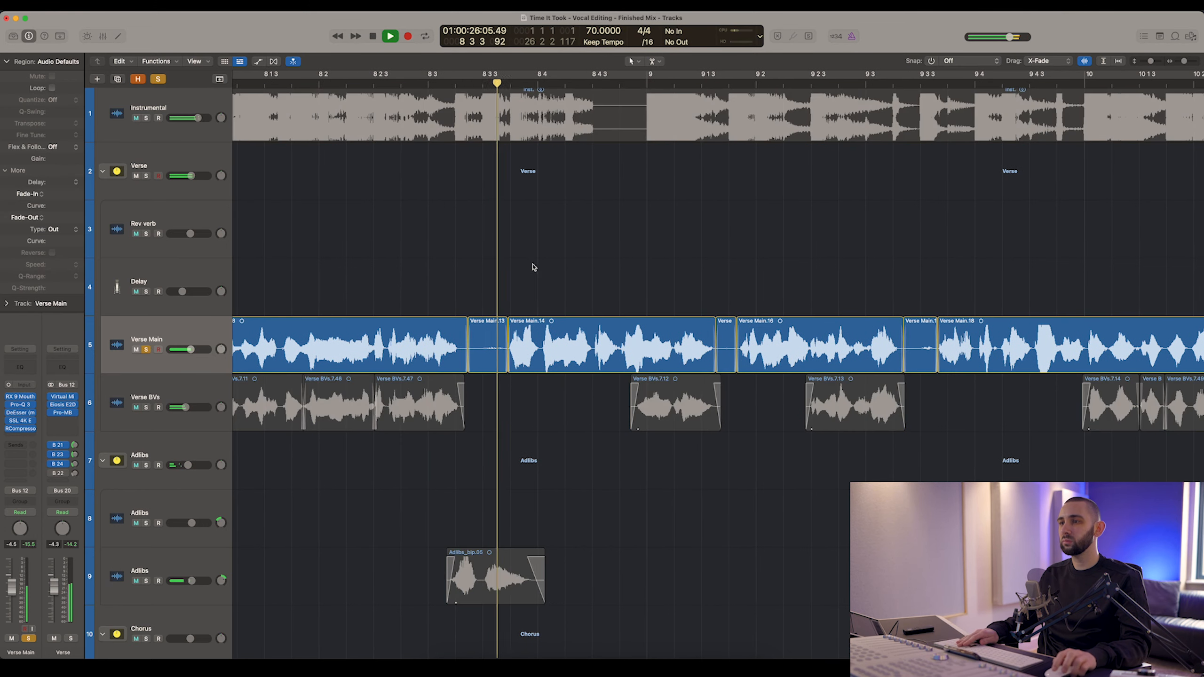
pyautogui.press('super+Right')
pyautogui.press('super+Right')
pyautogui.press('super+Right')
pyautogui.press('super+Right')
pyautogui.hscroll(2, 541, 262)
pyautogui.press('space')
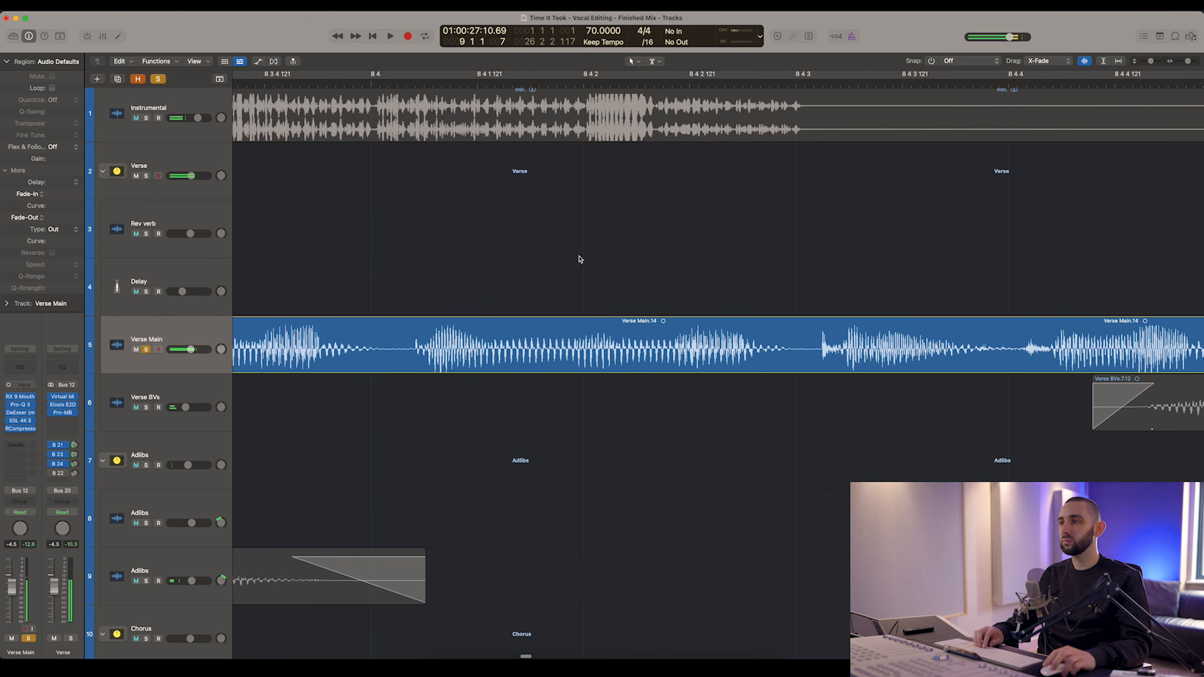
# Split Verse Main.14 just after 8 4 3, fade in the new slice by 16, and clear the region selection.
pyautogui.click(820, 359)
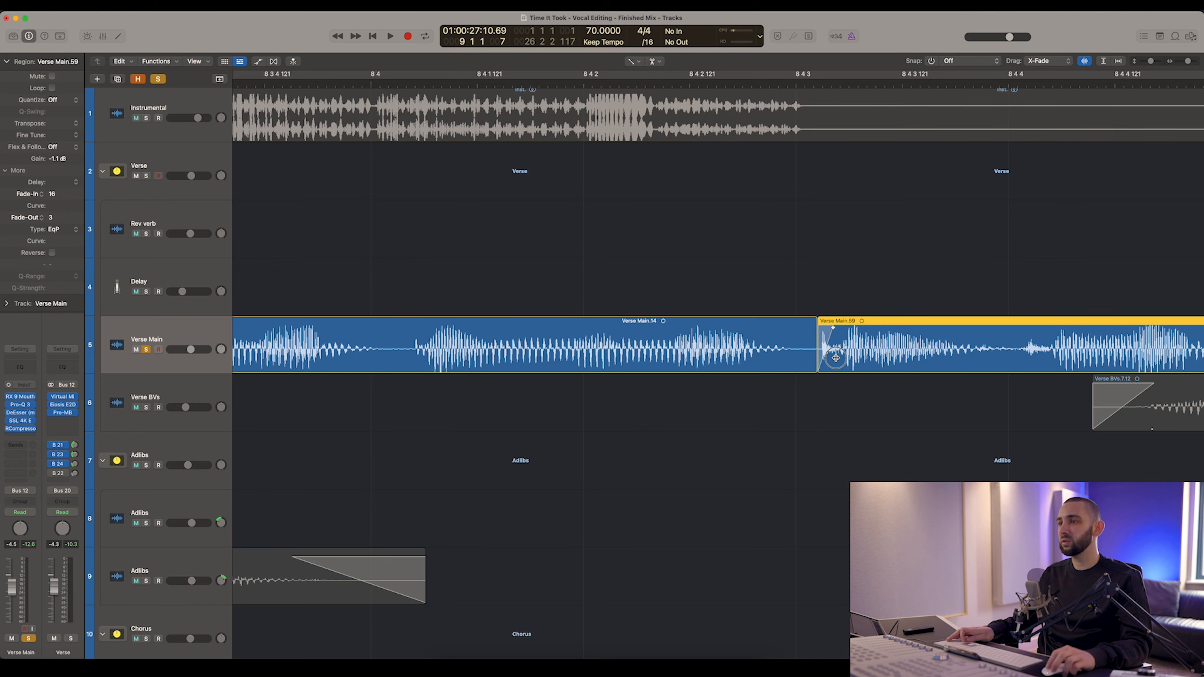
pyautogui.click(742, 355)
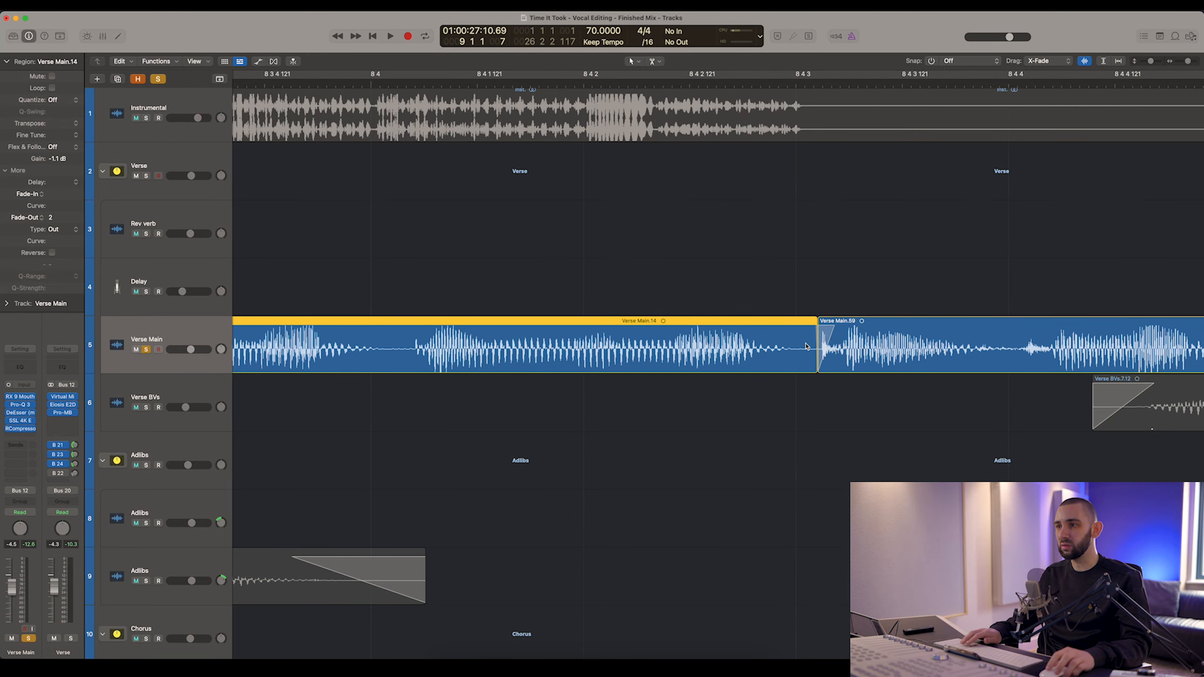
pyautogui.click(646, 269)
# Play the soloed line across the new split from around 8 3 3.
pyautogui.scroll(-5, 637, 256)
pyautogui.click(500, 83)
pyautogui.press('space')
pyautogui.click(443, 82)
pyautogui.click(444, 82)
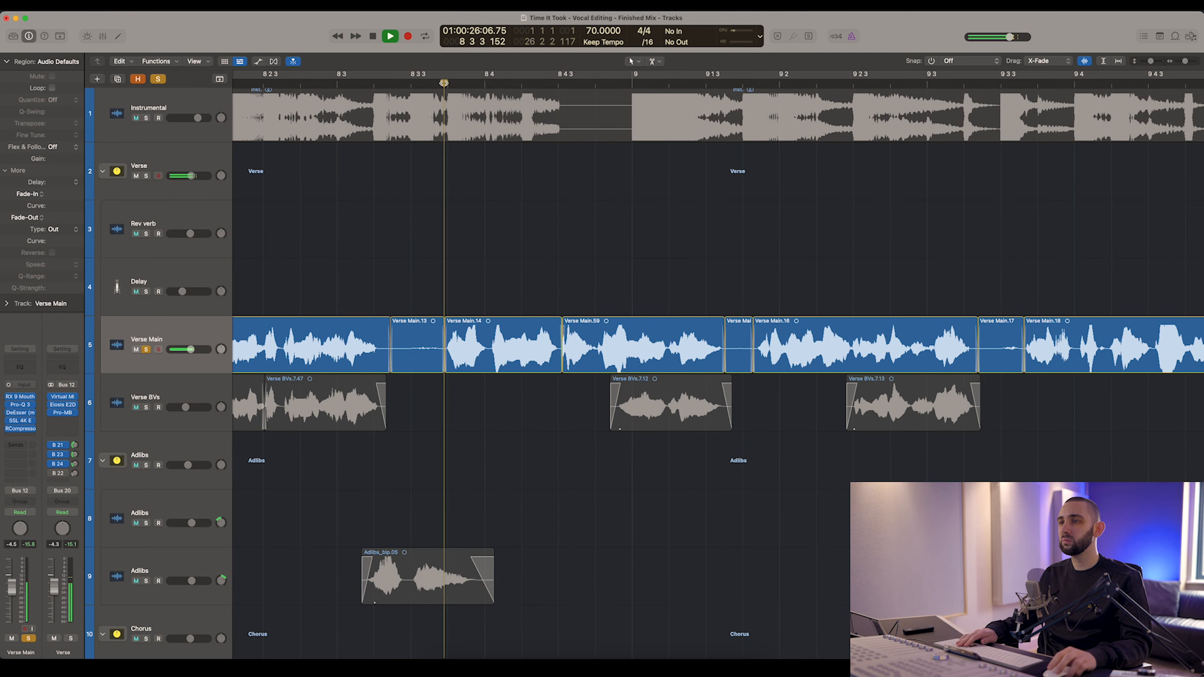
pyautogui.scroll(5, 591, 296)
pyautogui.hscroll(5, 592, 296)
pyautogui.press('space')
# Audition the line without the fade-in at the start of Verse Main.59, and restore the fade.
pyautogui.click(658, 338)
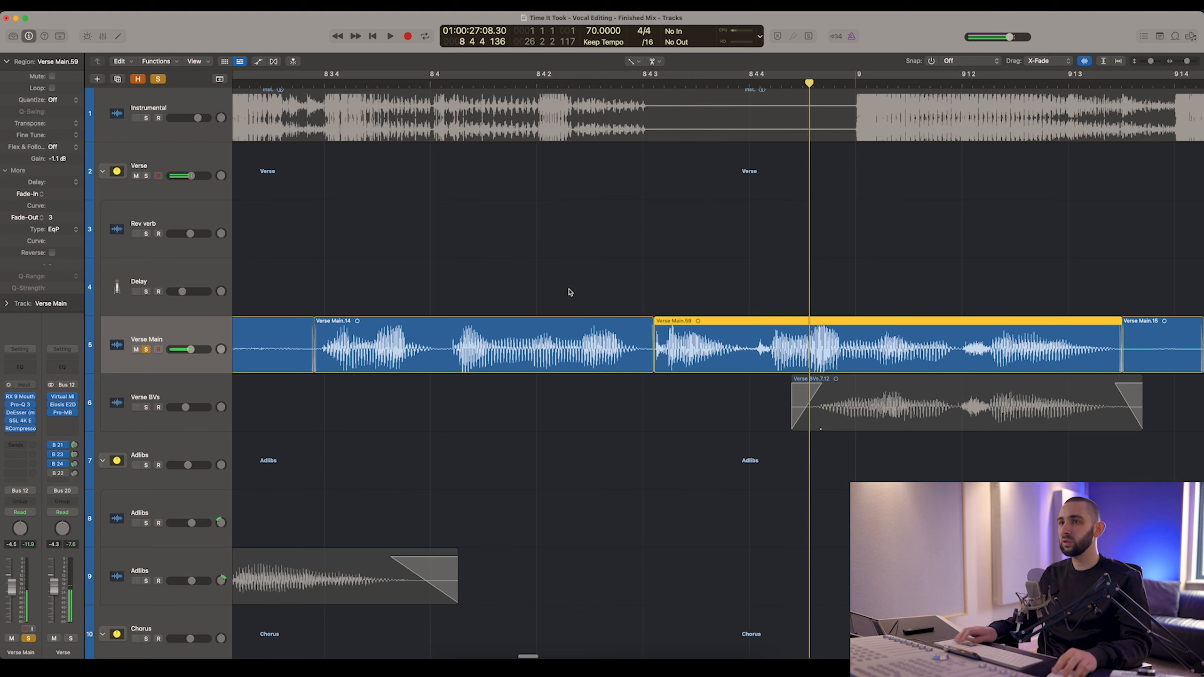
pyautogui.doubleClick(318, 86)
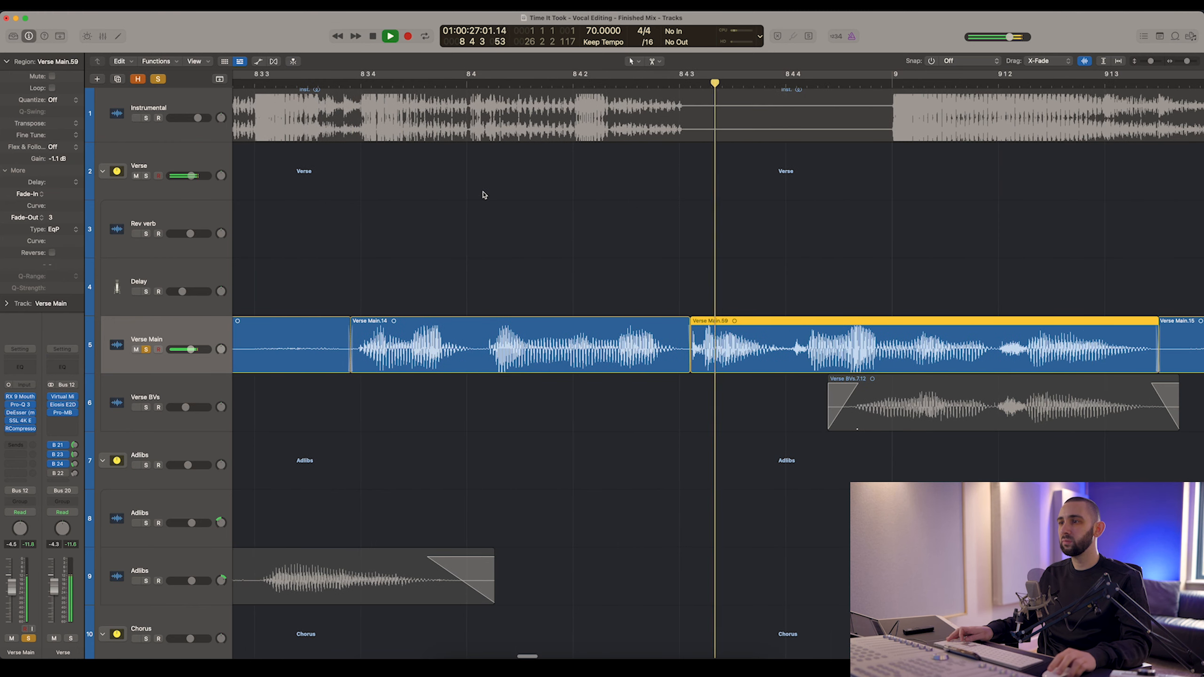
pyautogui.press('space')
pyautogui.press('Left')
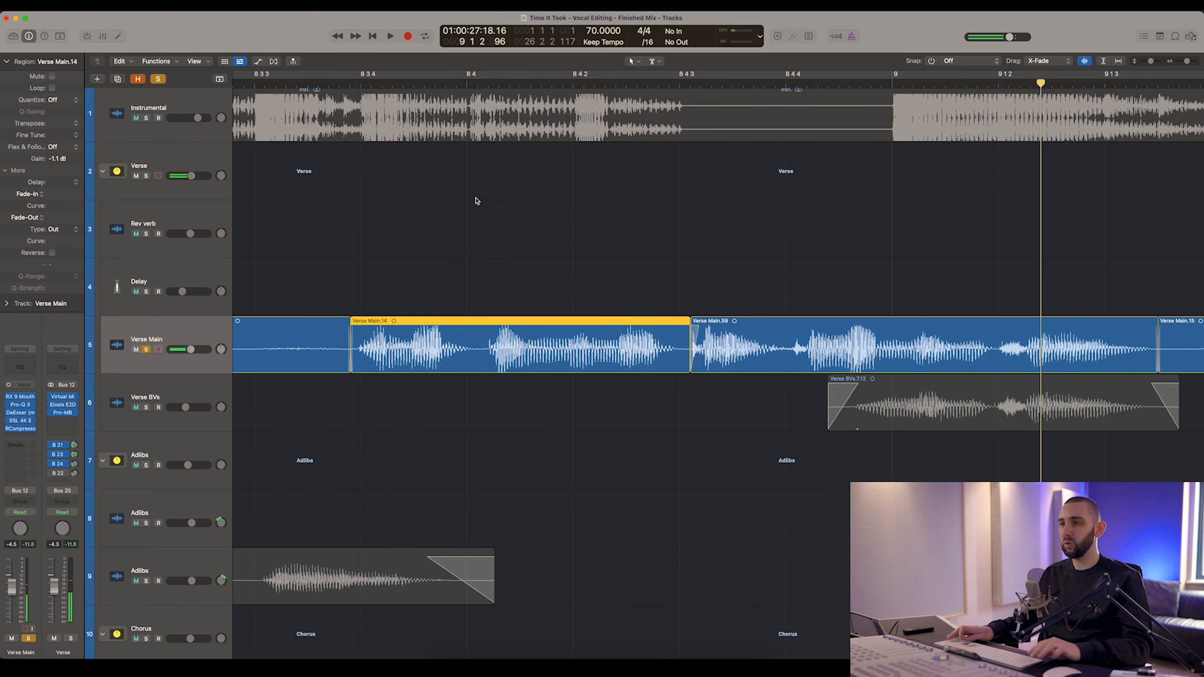
# Replay the line with the fade in place and set Verse Main.59's fade-in to 20.
pyautogui.hotkey('shift', 'Return')
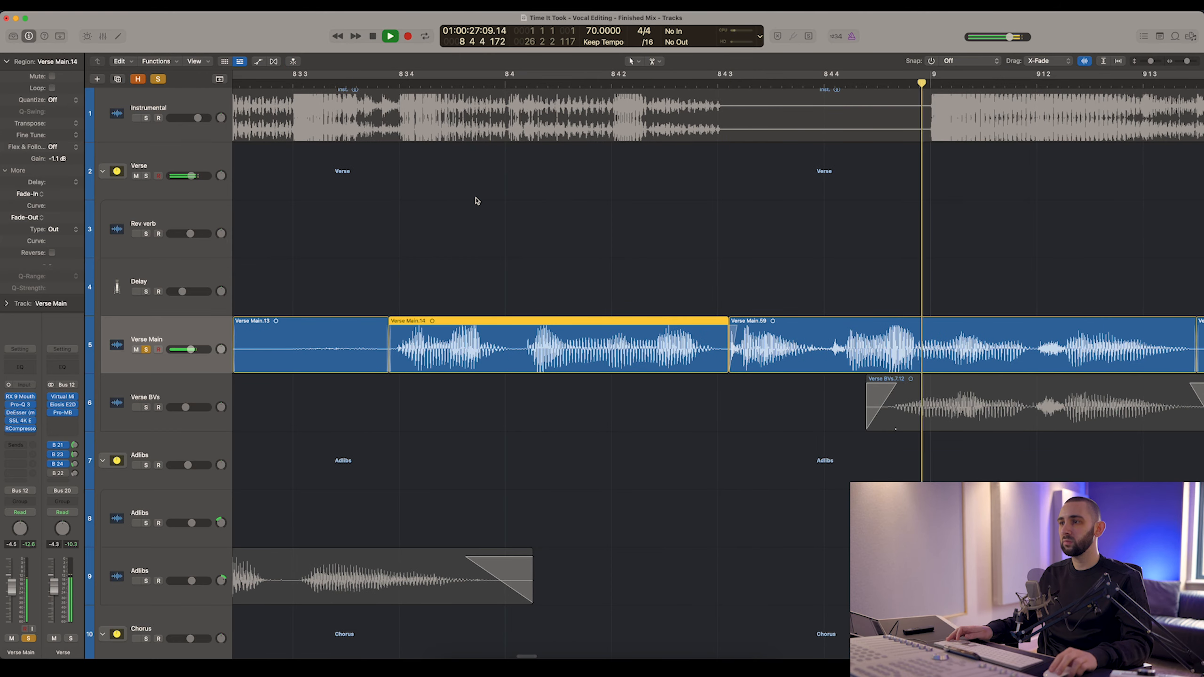
pyautogui.press('space')
pyautogui.click(704, 257)
pyautogui.press('super+Right')
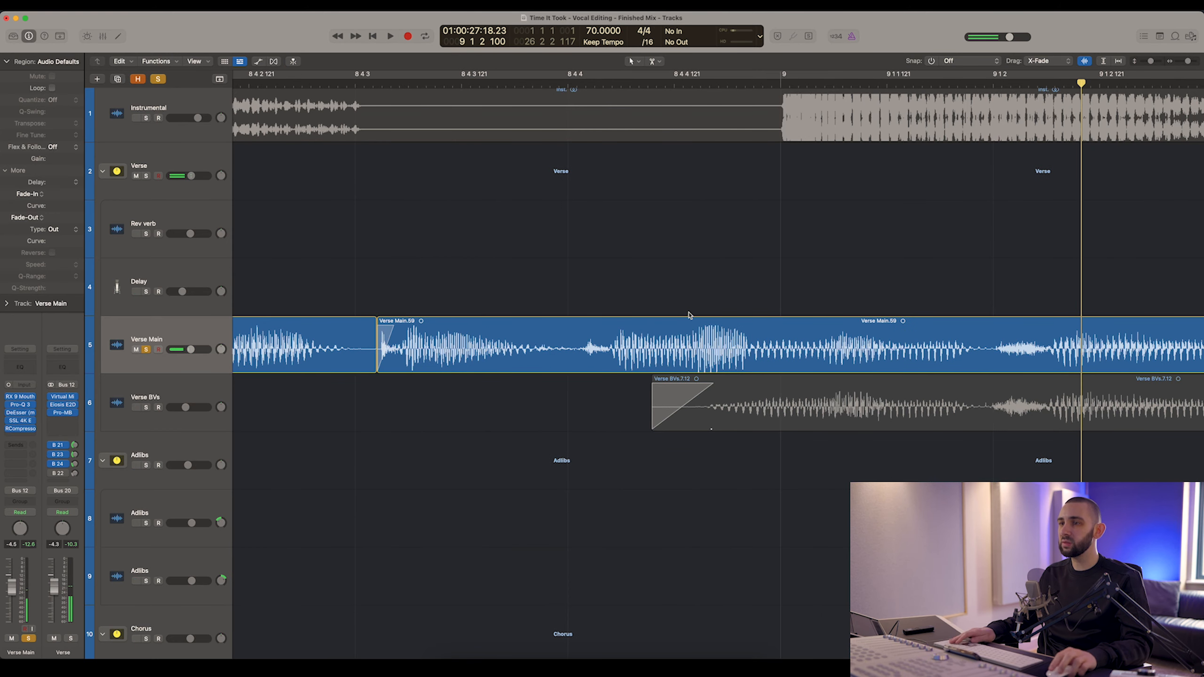
pyautogui.click(395, 327)
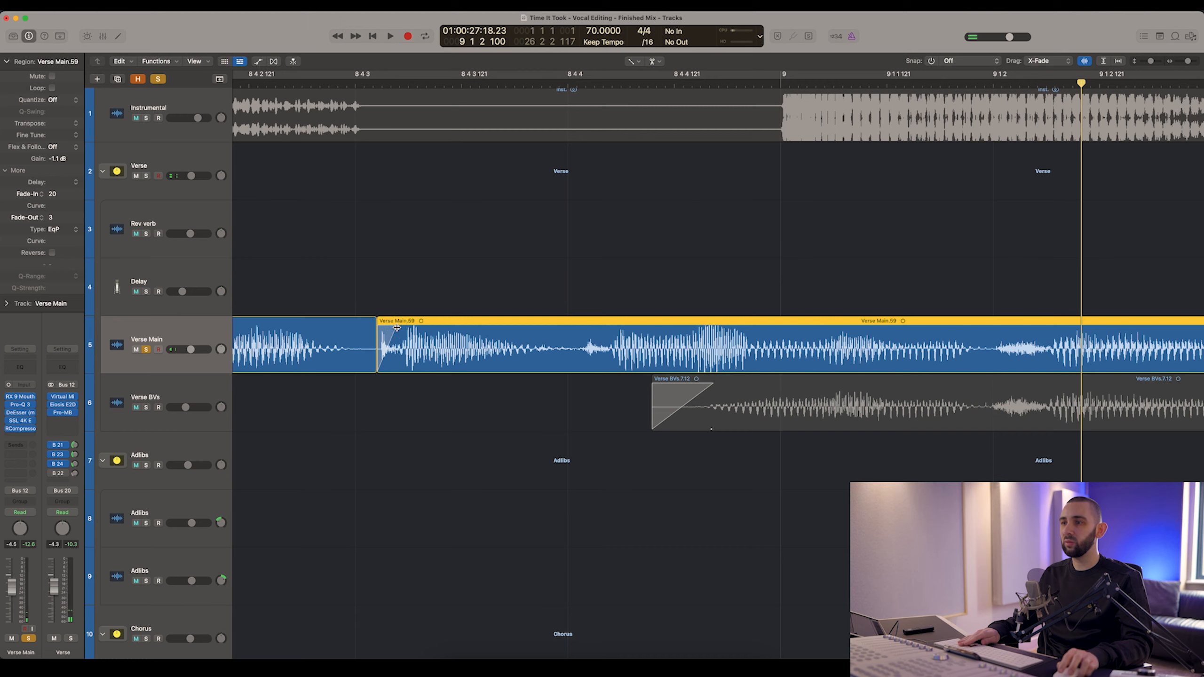
# Clear the region selection and play the line with the adjusted fade-in from around 8 3 3.
pyautogui.press('super+Left')
pyautogui.press('super+Left')
pyautogui.click(530, 241)
pyautogui.doubleClick(719, 86)
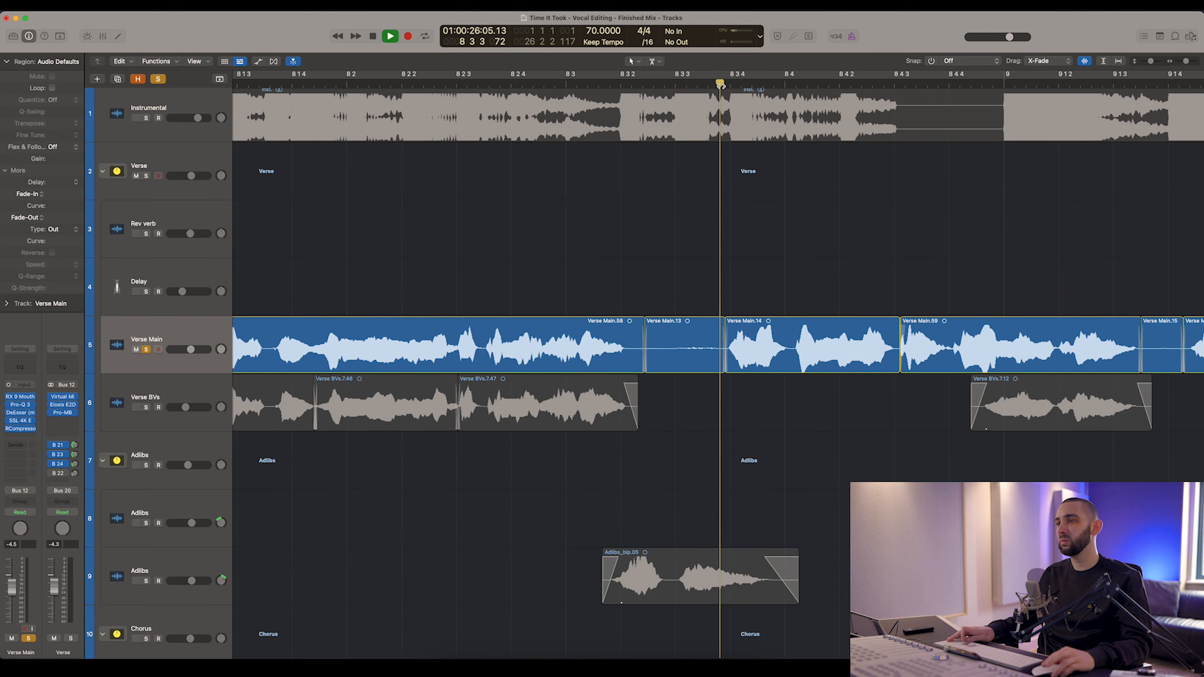
# Split Verse Main.59 just before 9 1 2, fade in the new region's start, and set Verse Main.59's fade-out to 11.
pyautogui.press('space')
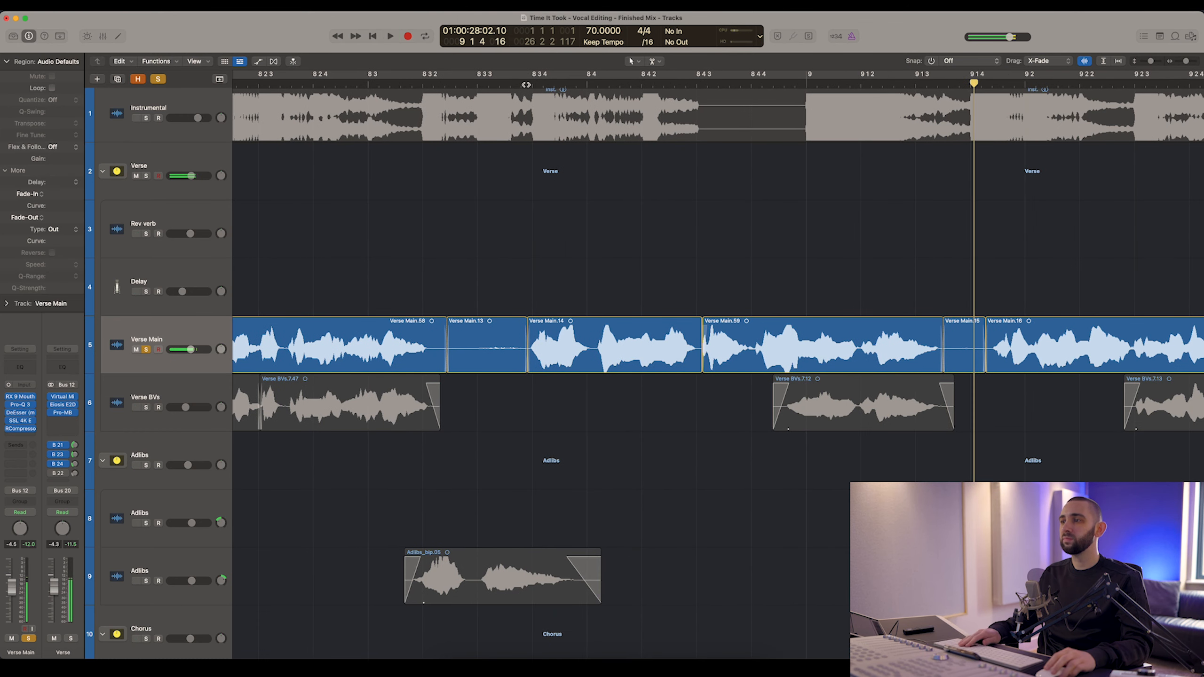
pyautogui.press('super+Right')
pyautogui.keyDown('super'); pyautogui.click(755, 356); pyautogui.keyUp('super')
pyautogui.moveTo(753, 357); pyautogui.dragTo(772, 359)
pyautogui.click(742, 358)
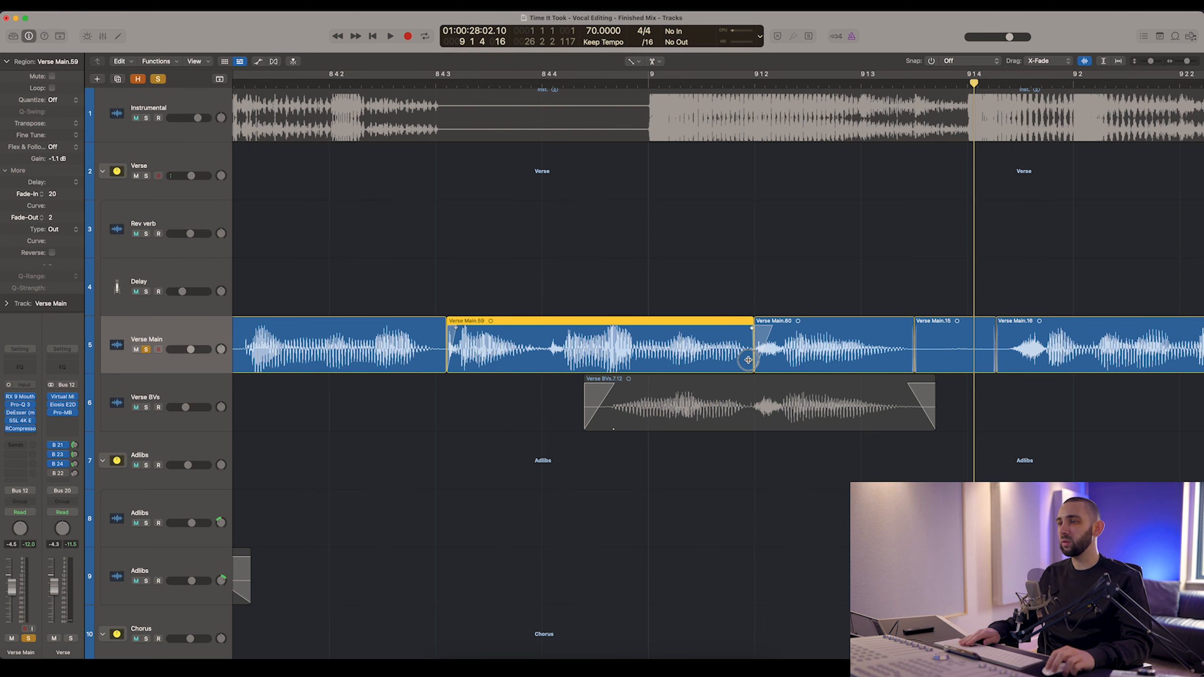
# Play the soloed line across the new split from around 8 4 2 and clear the region selection.
pyautogui.press('super+Left')
pyautogui.moveTo(403, 87); pyautogui.dragTo(371, 86)
pyautogui.press('space')
pyautogui.hscroll(4, 532, 180)
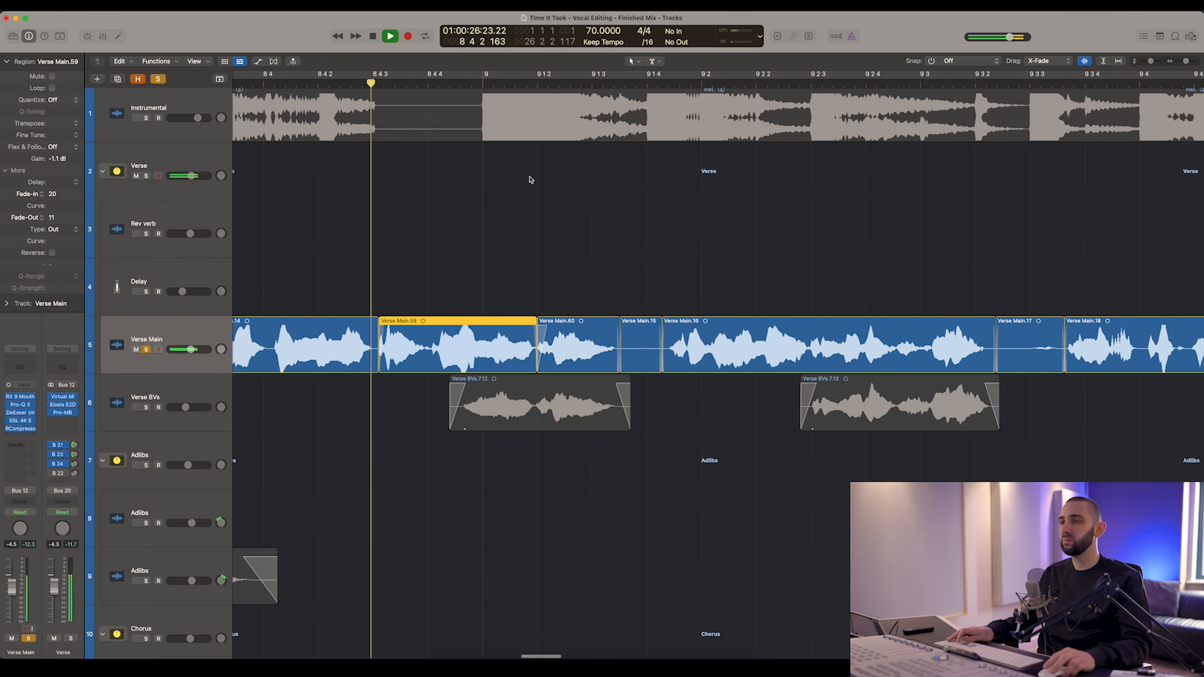
pyautogui.click(522, 251)
pyautogui.press('t')
pyautogui.press('t')
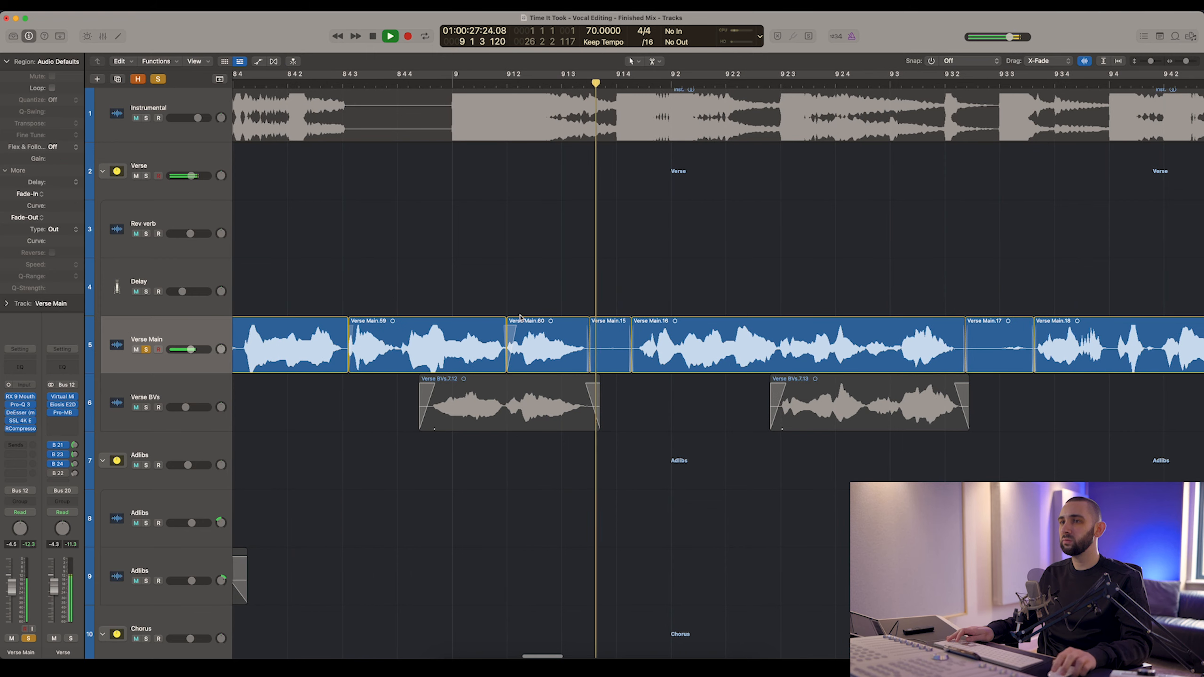
# Turn off solo and play the edited line around bar 9 in the full mix.
pyautogui.click(158, 79)
pyautogui.press('space')
pyautogui.press('space')
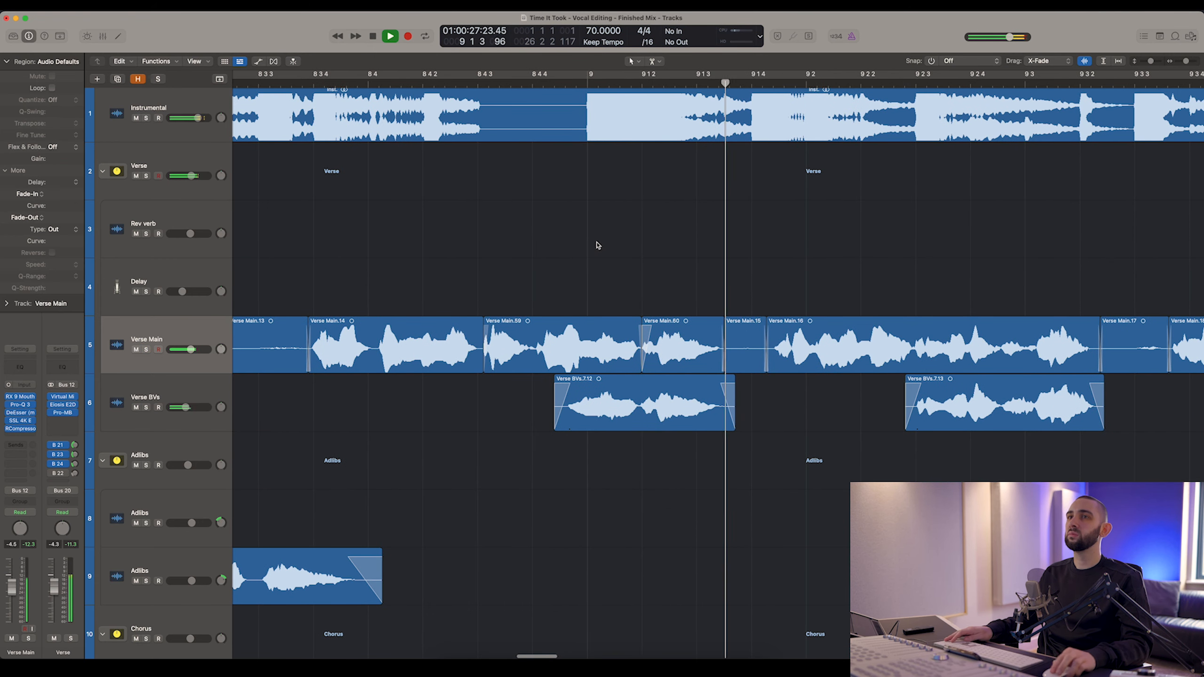
pyautogui.press('space')
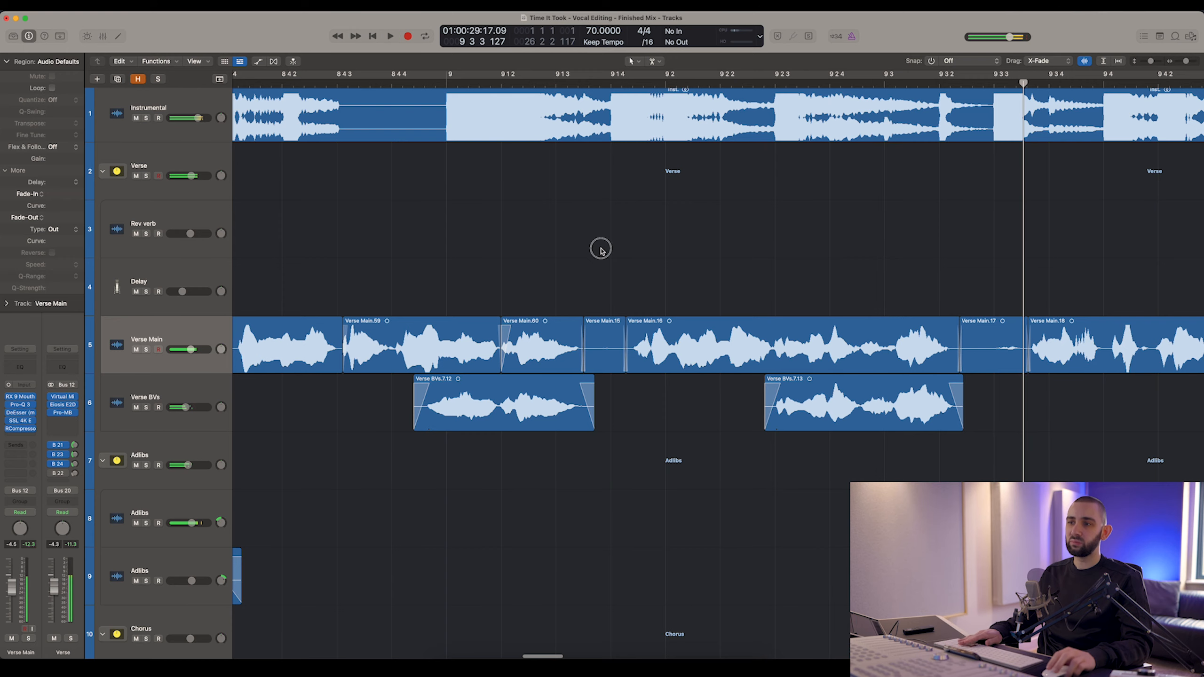
# Solo the Verse Main track and play its line leading into bar 14.
pyautogui.press('super+Left')
pyautogui.press('super+Left')
pyautogui.press('super+Left')
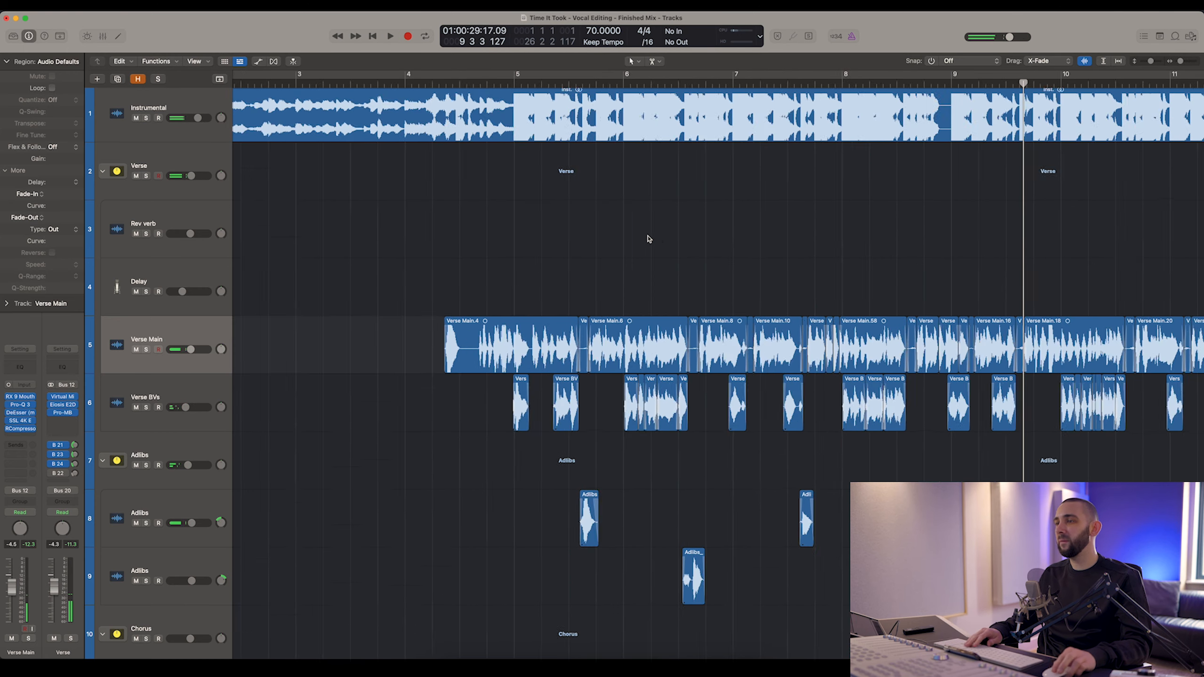
pyautogui.press('z')
pyautogui.press('s')
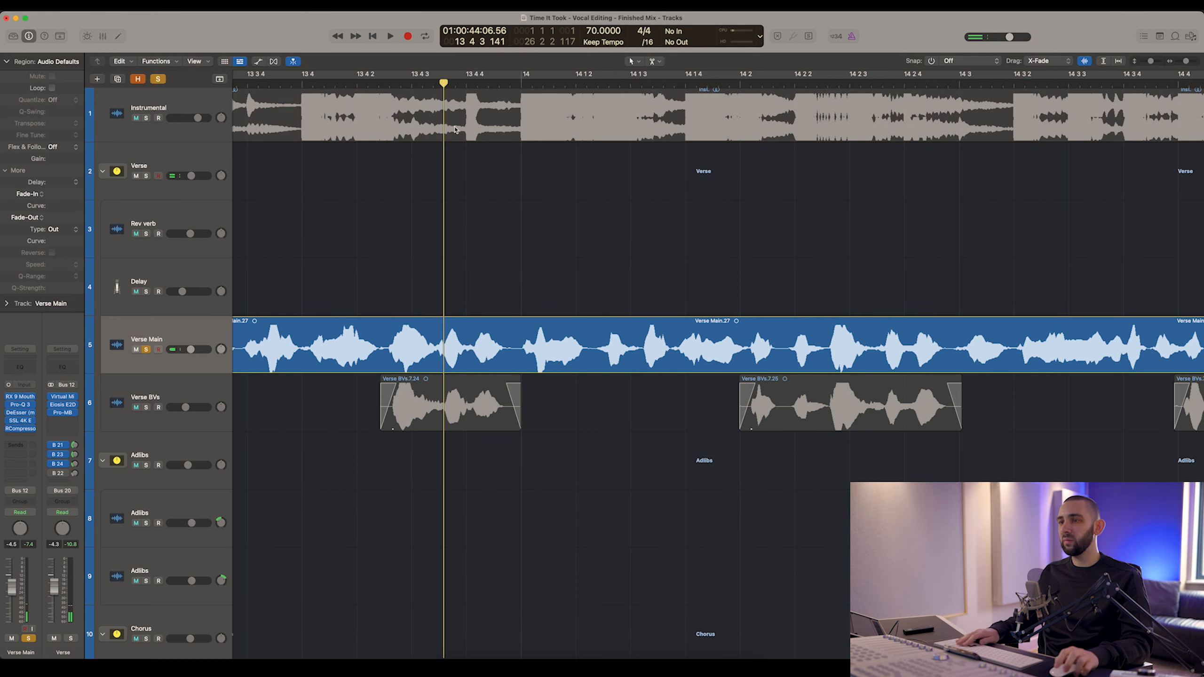
pyautogui.press('space')
pyautogui.press('super+Right')
pyautogui.press('super+Right')
pyautogui.press('space')
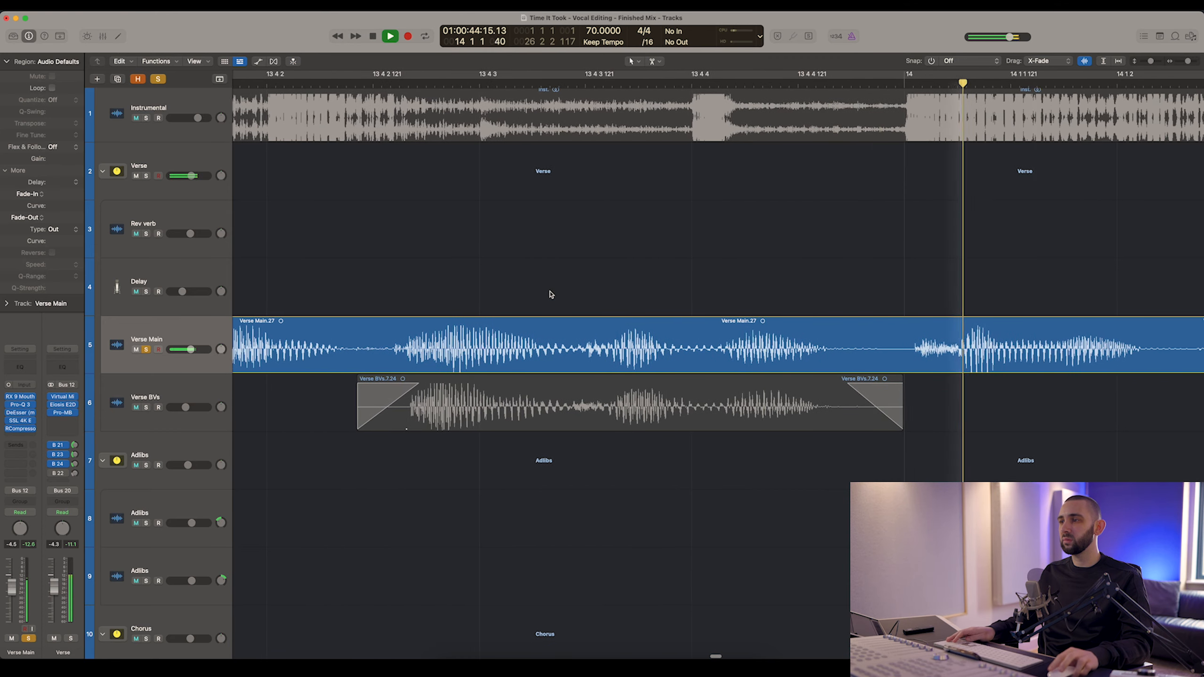
# Split Verse Main.27 at about bar 14, fade in the new region's start, and set Verse Main.27's fade-out to 2.
pyautogui.keyDown('super'); pyautogui.click(597, 361); pyautogui.keyUp('super')
pyautogui.moveTo(597, 363); pyautogui.dragTo(640, 363)
pyautogui.click(549, 351)
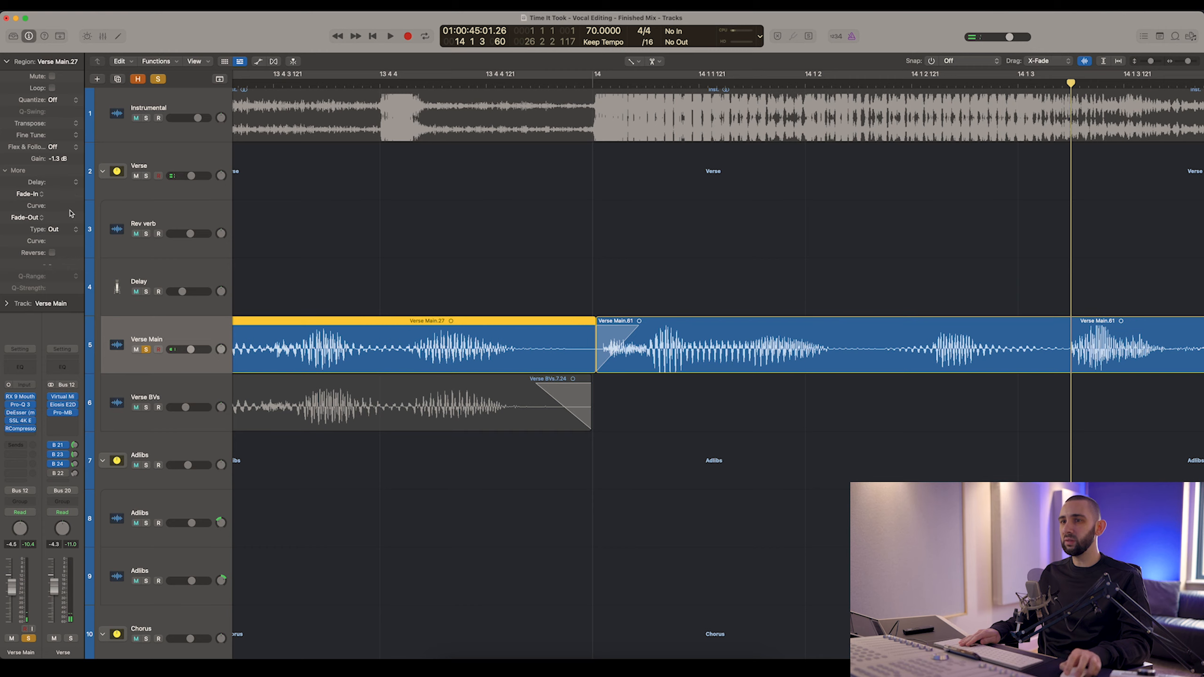
# Play the soloed line across the new split at bar 14 from around 13 4.
pyautogui.press('super+Left')
pyautogui.press('super+Left')
pyautogui.hscroll(-5, 486, 125)
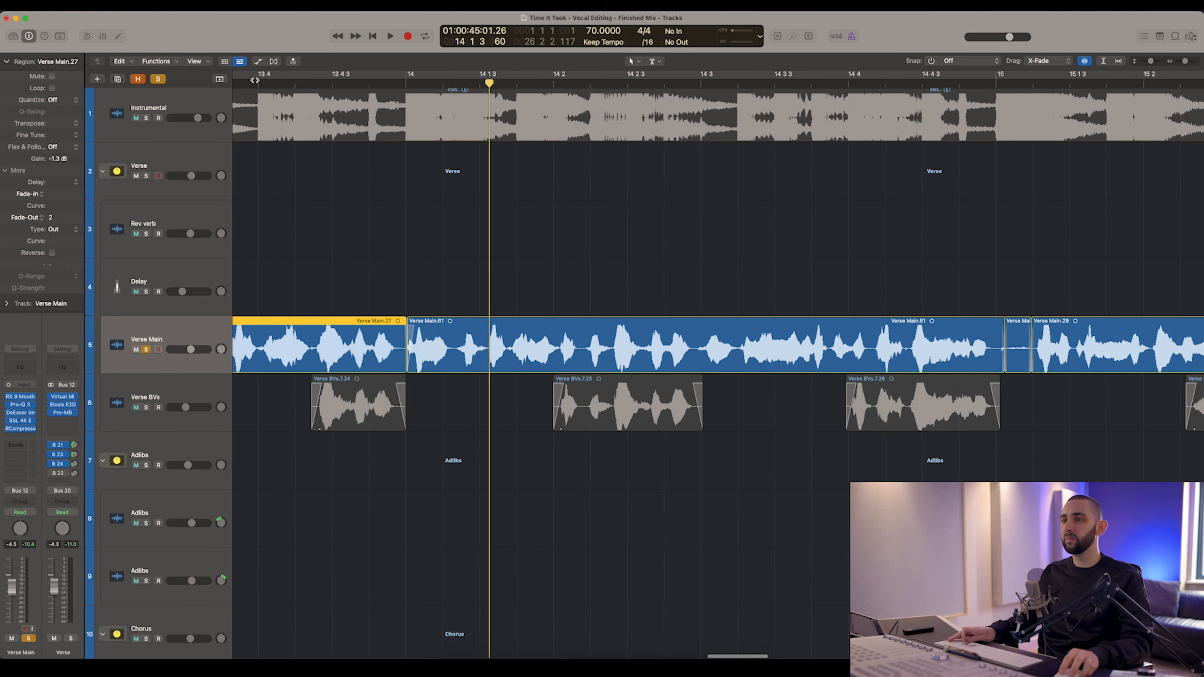
pyautogui.press('space')
pyautogui.hscroll(-3, 336, 196)
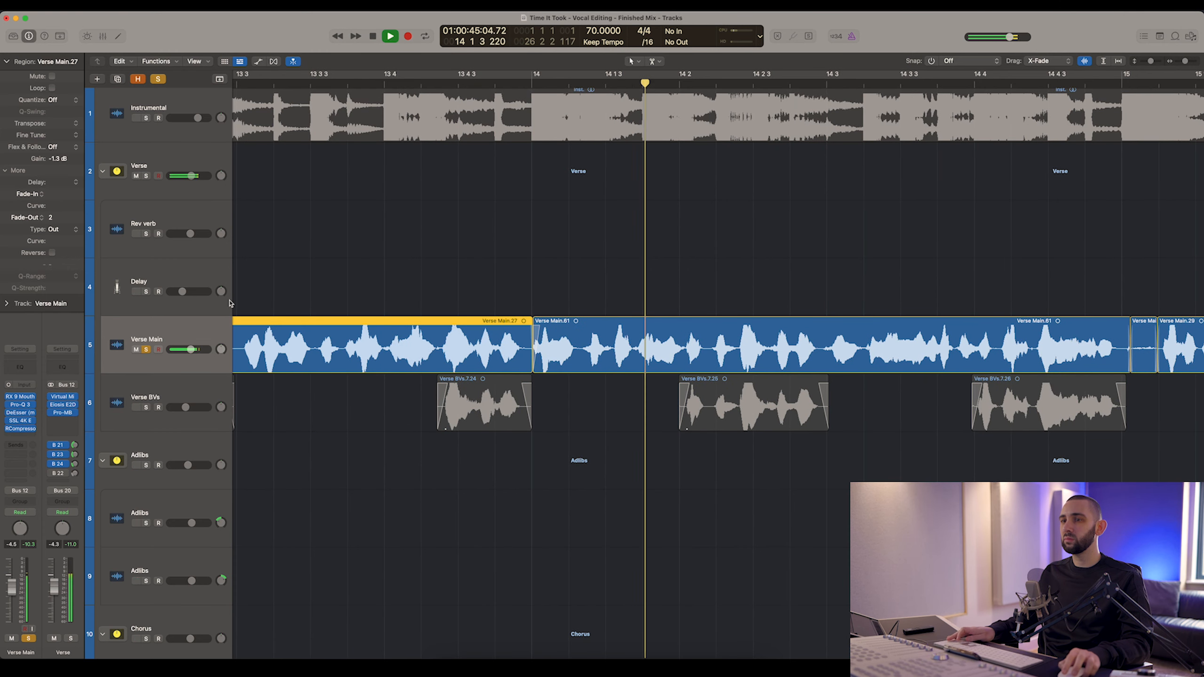
pyautogui.press('space')
pyautogui.press('space')
pyautogui.press('space')
# Remove the fade-in at the start of Verse Main.61 and play the line without it from around 13 4.
pyautogui.click(538, 337)
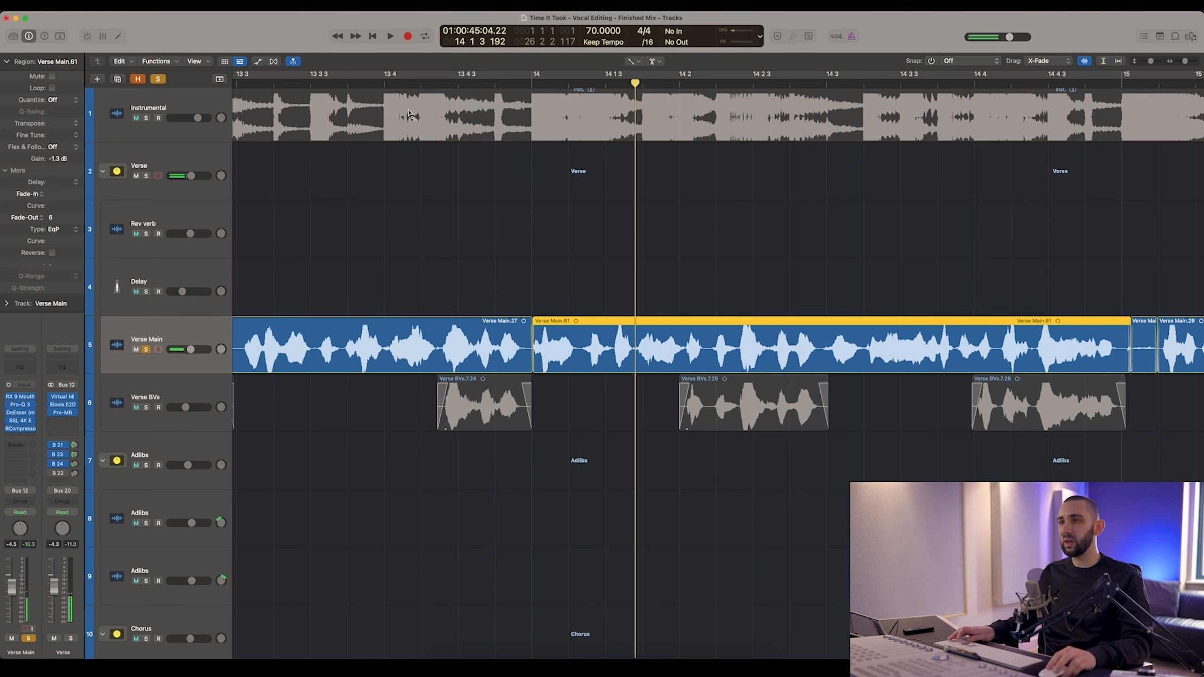
pyautogui.click(391, 86)
pyautogui.press('space')
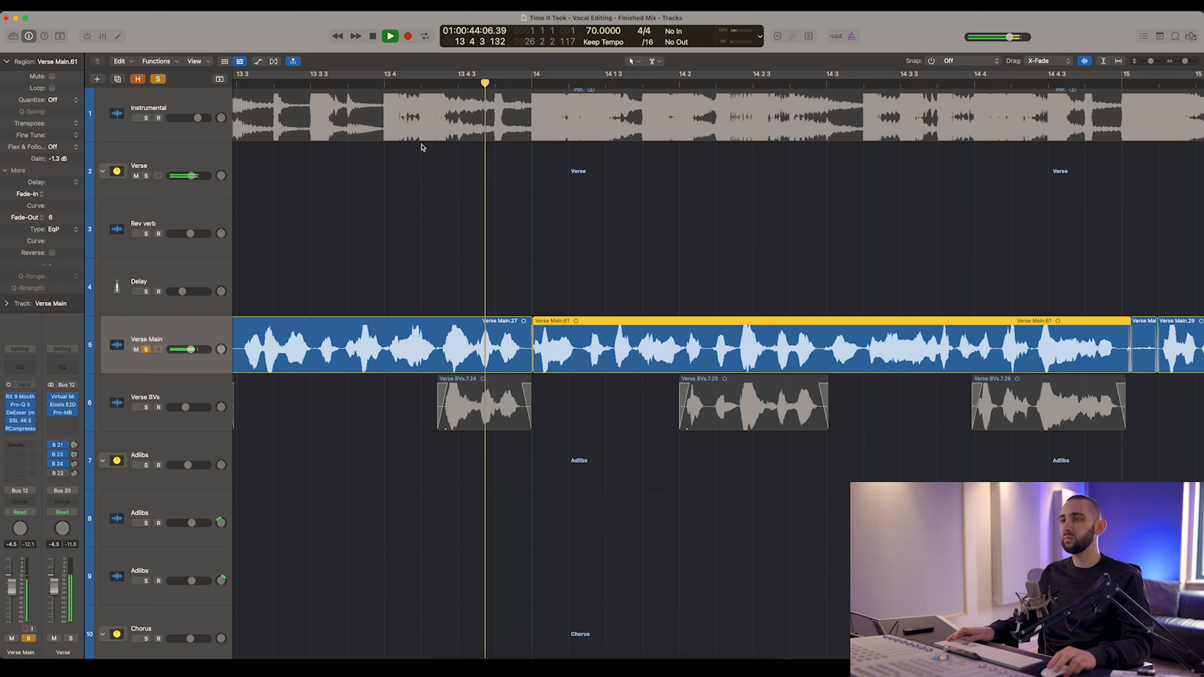
pyautogui.press('space')
# Undo the removal of Verse Main.61's fade-in and replay the line with the fade restored.
pyautogui.click(84, 5)
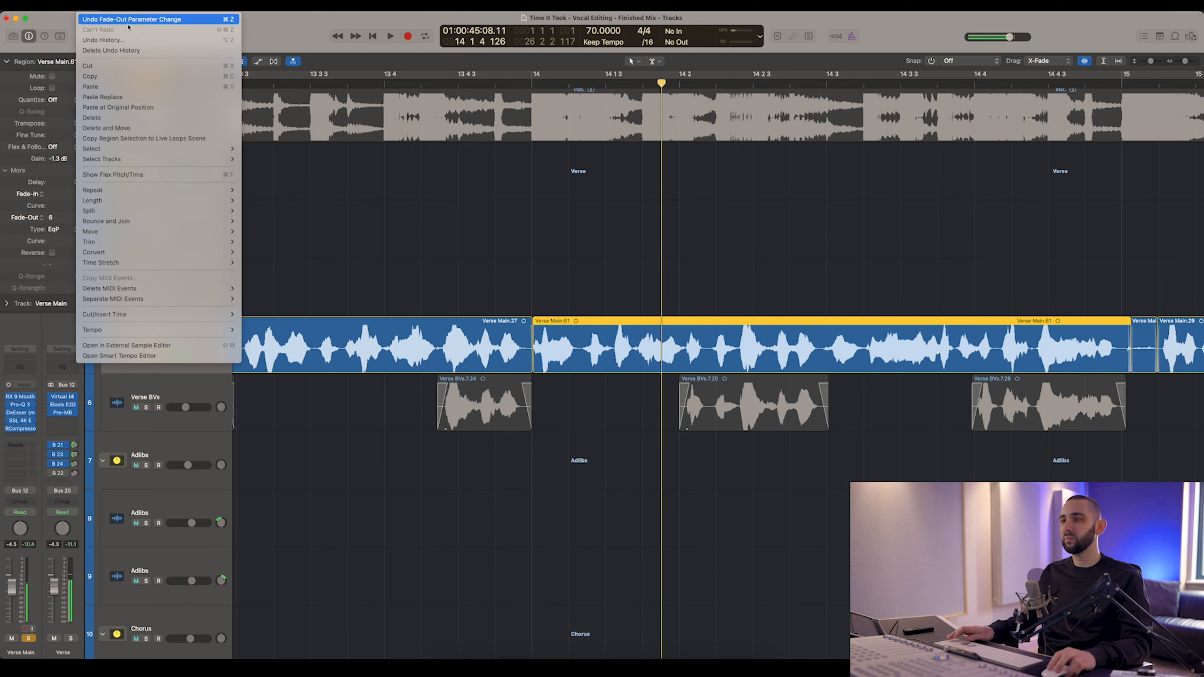
pyautogui.click(159, 18)
pyautogui.press('space')
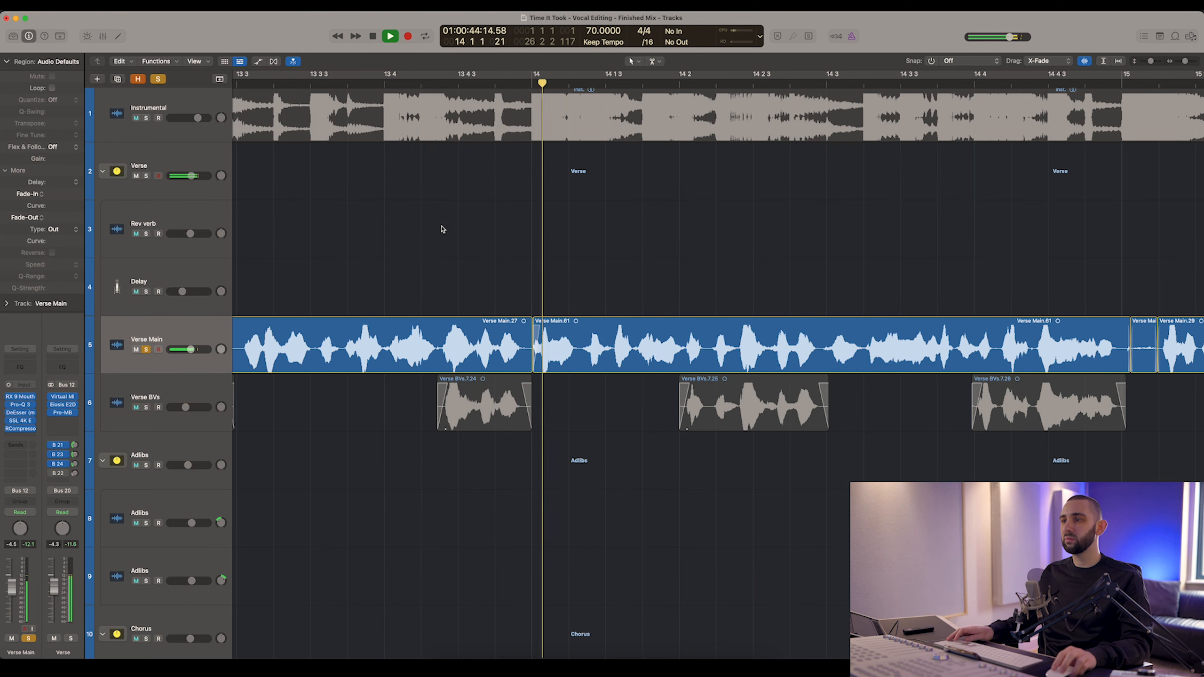
pyautogui.press('space')
# Listen through the second half of the soloed Verse Main track, playing from around 17 3 3 into bar 18.
pyautogui.press('super+Left')
pyautogui.hscroll(5, 465, 231)
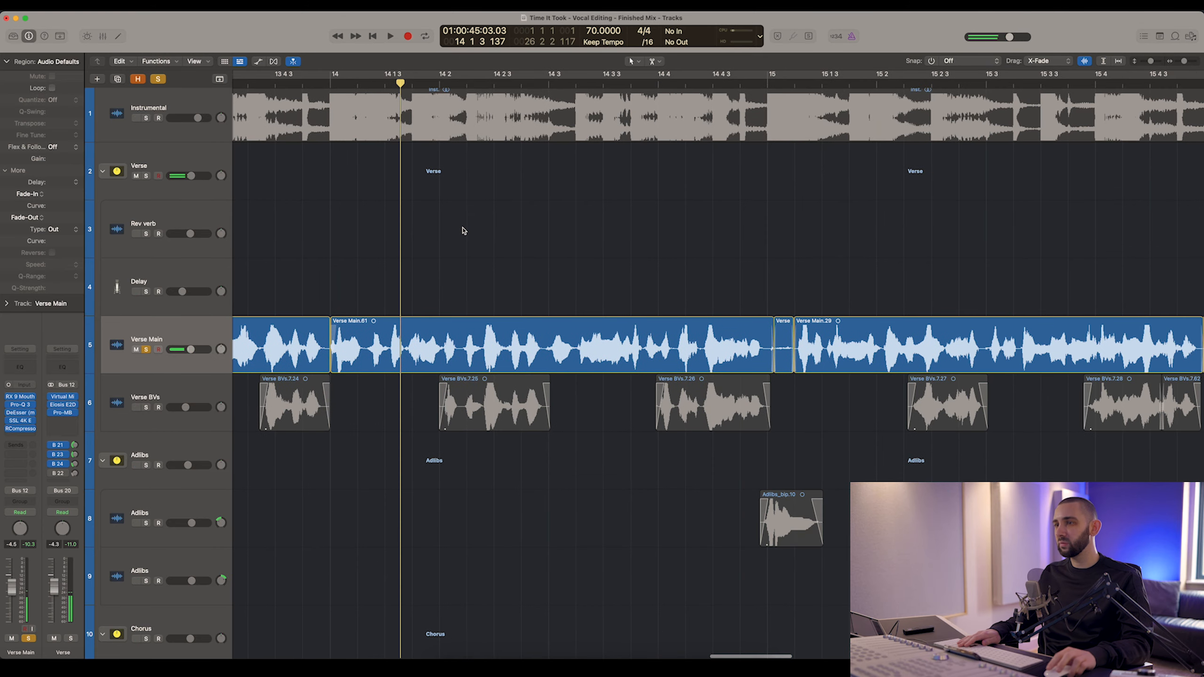
pyautogui.press('super+Right')
pyautogui.press('super+Right')
pyautogui.press('super+Right')
pyautogui.press('space')
pyautogui.press('super+Left')
pyautogui.press('super+Left')
pyautogui.press('super+Left')
pyautogui.press('super+Left')
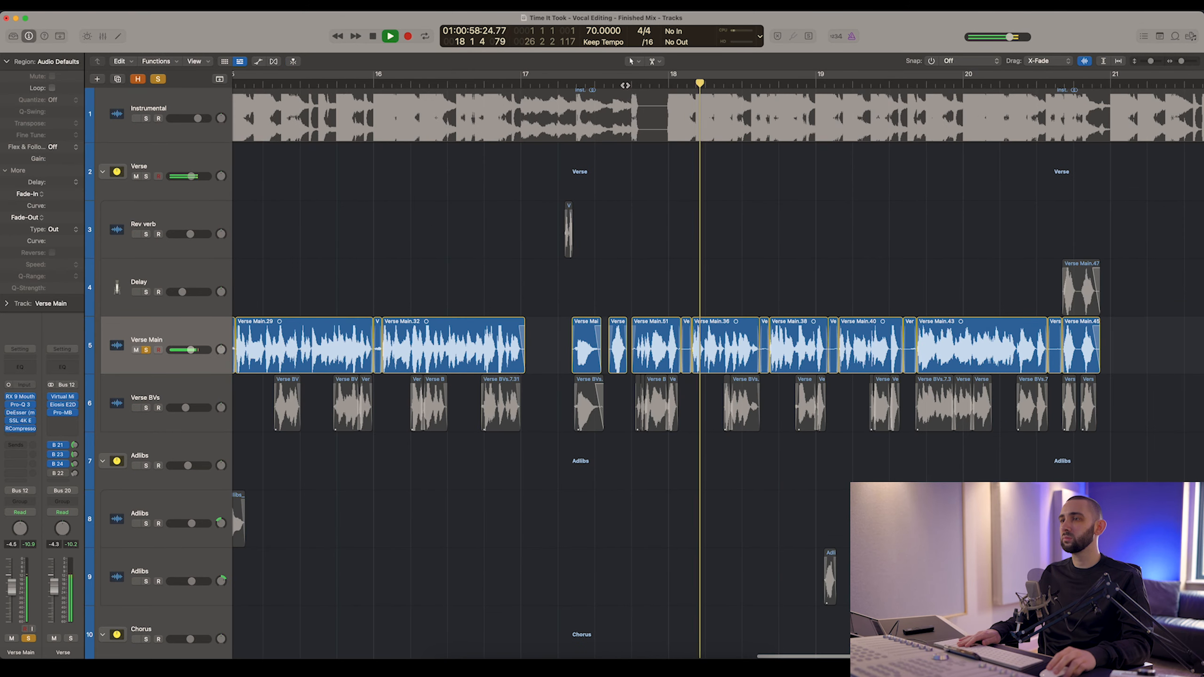
pyautogui.click(623, 85)
pyautogui.press('super+Right')
pyautogui.press('super+Right')
pyautogui.press('super+Right')
pyautogui.press('super+Right')
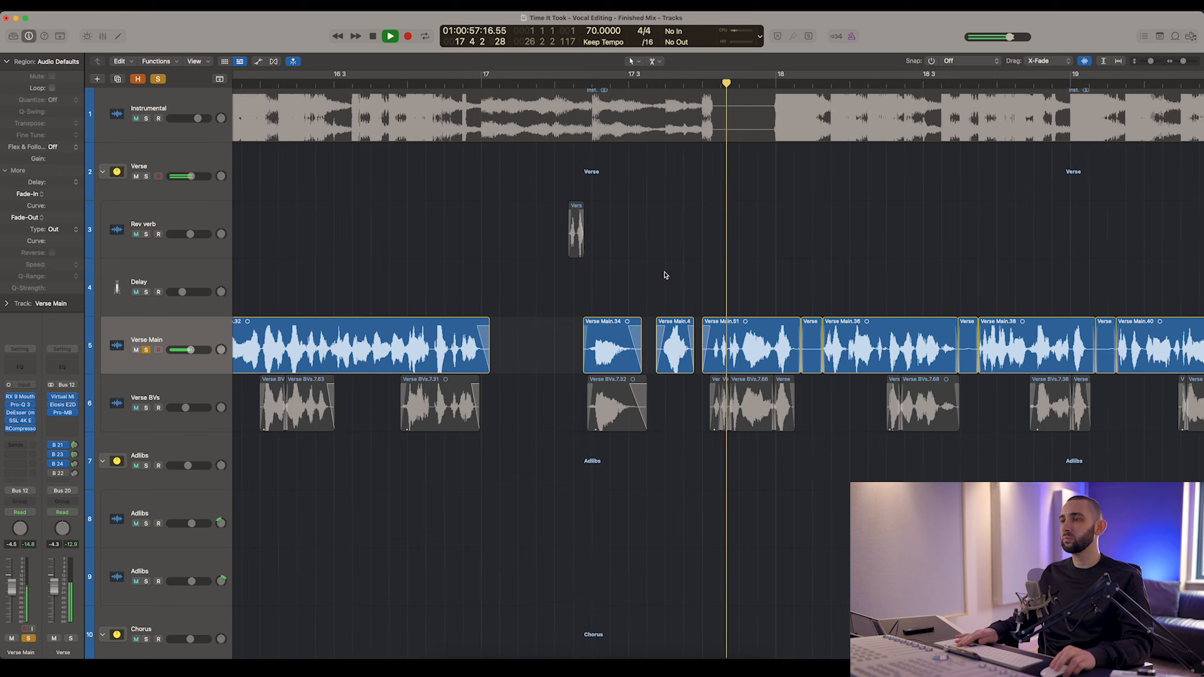
pyautogui.press('super+Right')
pyautogui.press('super+Right')
pyautogui.hscroll(2, 670, 272)
pyautogui.press('space')
# Replay the soloed Verse Main.36 line from around 18 1 2.
pyautogui.press('super+Left')
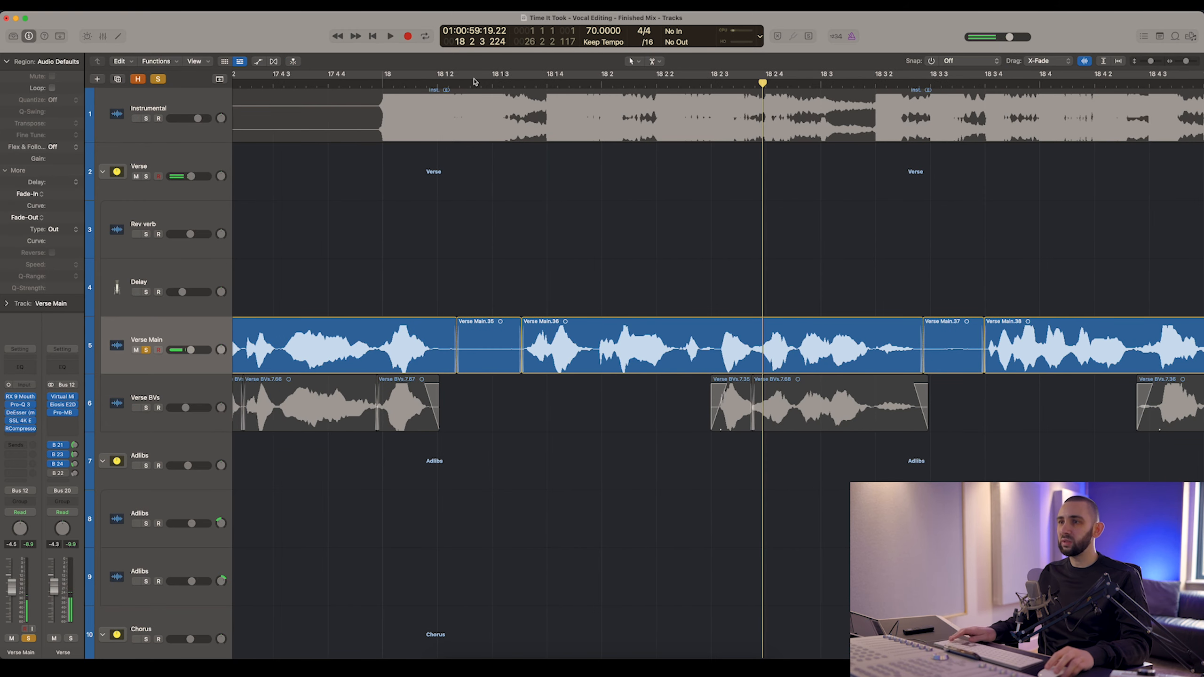
pyautogui.click(476, 83)
pyautogui.press('space')
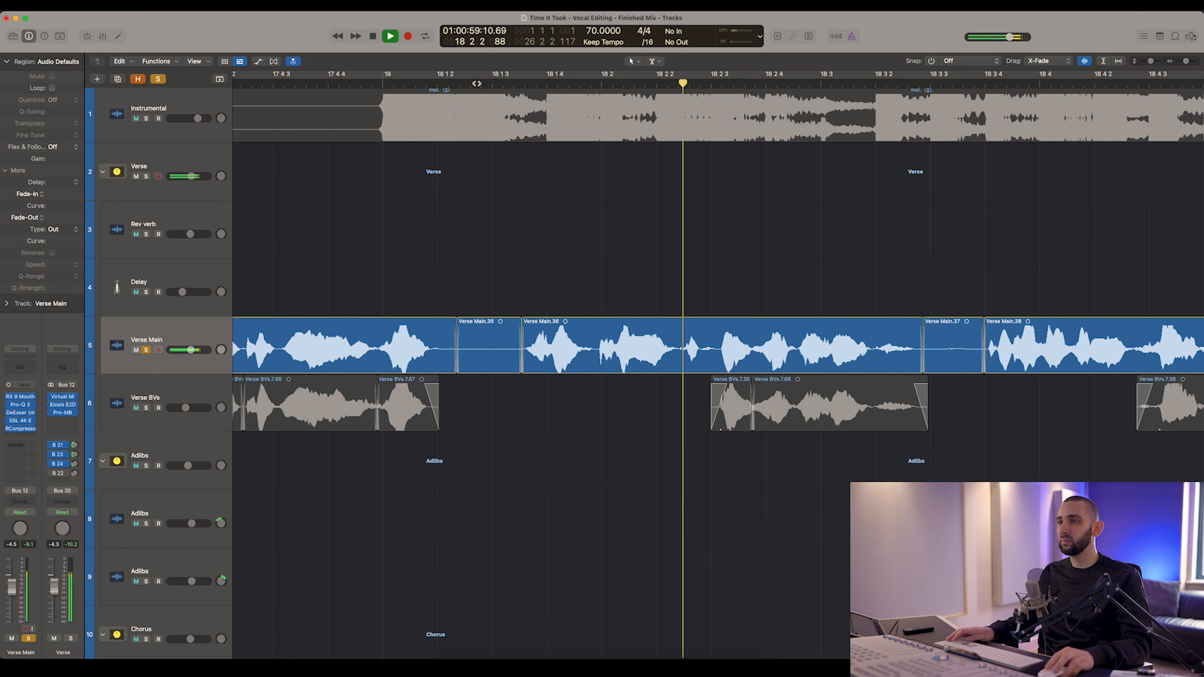
pyautogui.click(480, 83)
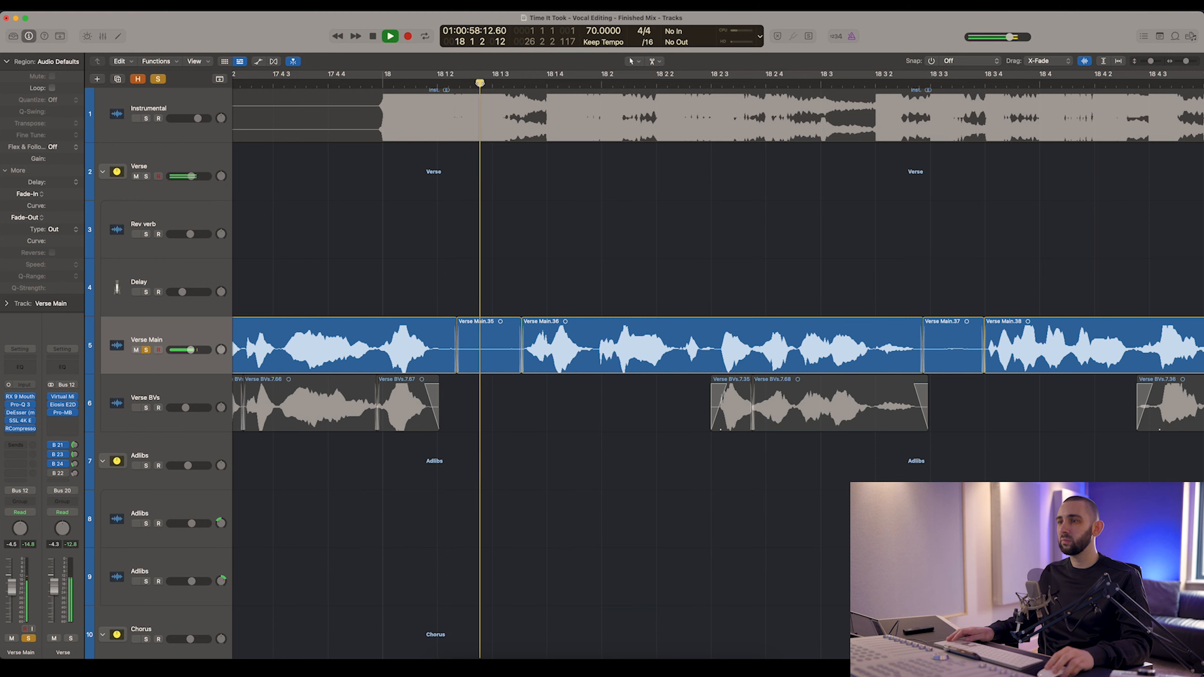
pyautogui.press('space')
pyautogui.click(482, 84)
# Split Verse Main.36 at about 18 2, fade in the new region's start, and set Verse Main.36's fade-out to 2.
pyautogui.press('super+Right')
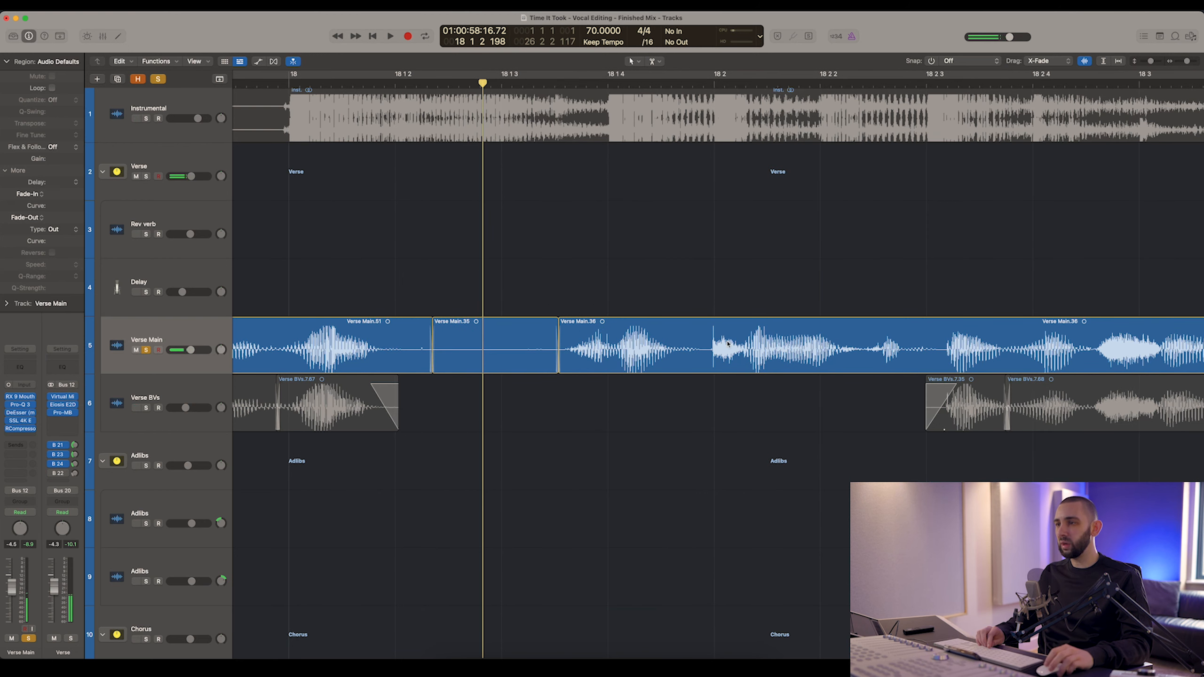
pyautogui.keyDown('super'); pyautogui.click(706, 353); pyautogui.keyUp('super')
pyautogui.moveTo(716, 360); pyautogui.dragTo(740, 361)
pyautogui.click(634, 354)
pyautogui.moveTo(56, 217); pyautogui.dragTo(56, 213)
# Play the soloed line across the new split from around 17 4 3.
pyautogui.press('super+Left')
pyautogui.press('super+Left')
pyautogui.doubleClick(511, 83)
pyautogui.click(511, 84)
pyautogui.click(414, 84)
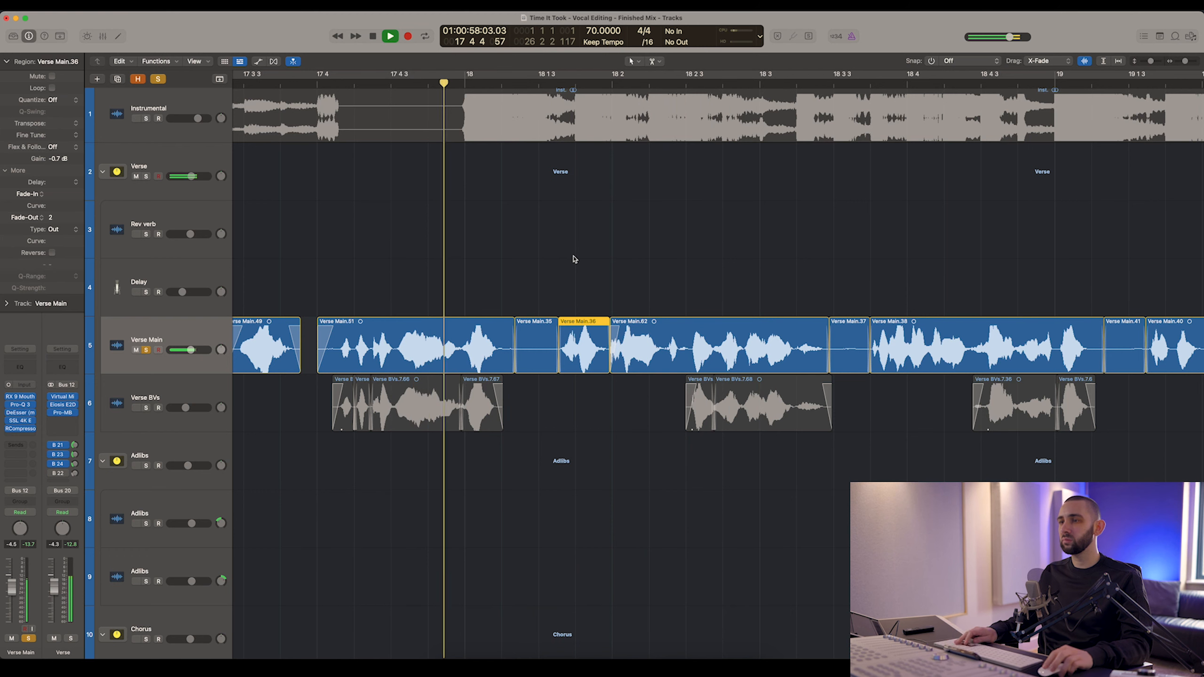
pyautogui.press('super+Right')
pyautogui.press('super+Right')
# Remove the fade-in at the start of Verse Main.62 and play the line without it.
pyautogui.click(662, 334)
pyautogui.press('space')
pyautogui.press('space')
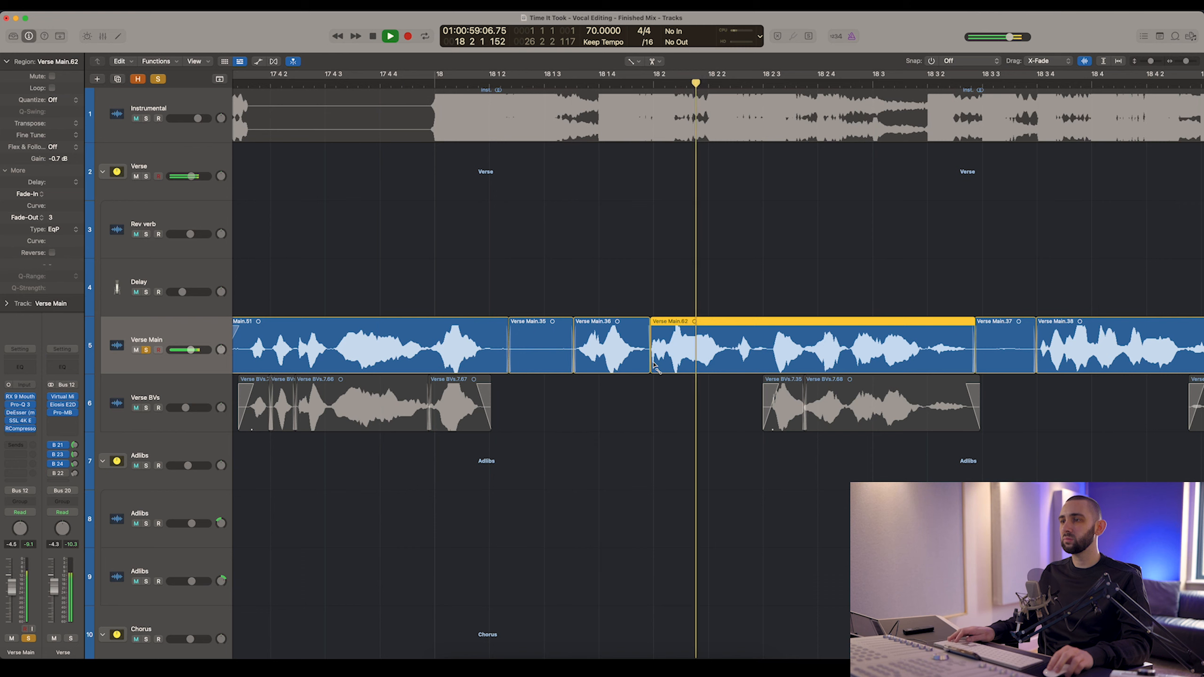
# Give Verse Main.62 a fade-in of 68, replay the line, and clear the region selection.
pyautogui.moveTo(657, 368); pyautogui.dragTo(663, 365)
pyautogui.press('space')
pyautogui.press('space')
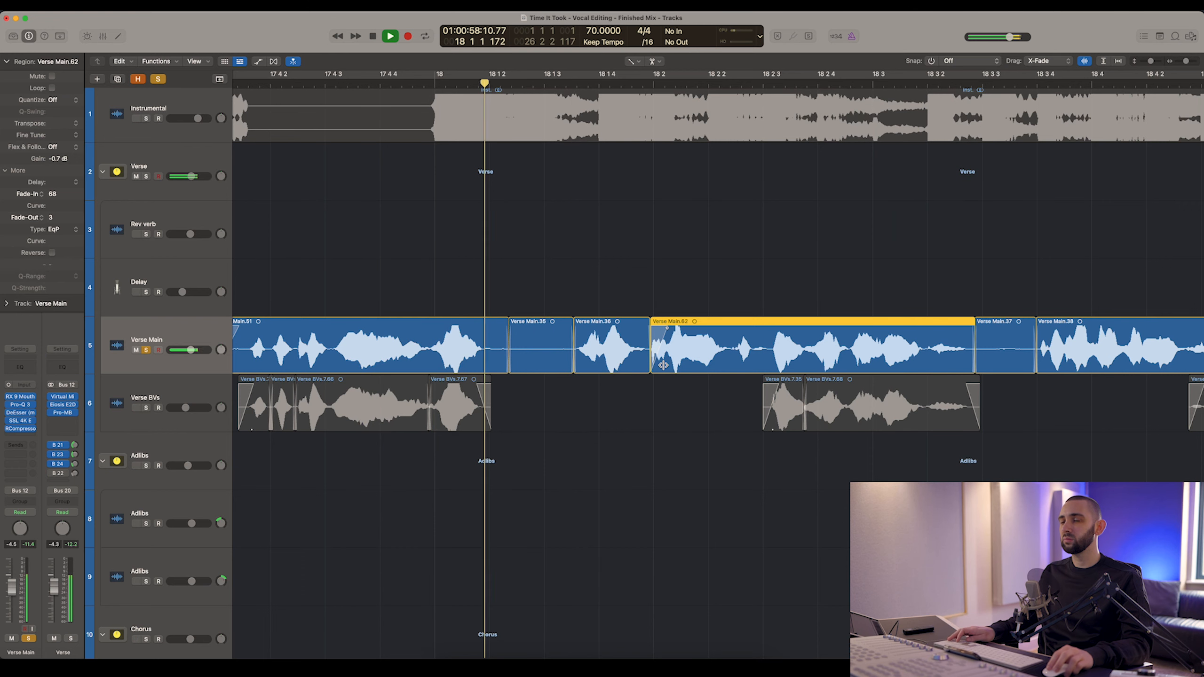
pyautogui.click(664, 406)
pyautogui.press('space')
# Zoom out to the whole arrangement and place the playhead at about 4 4 3, near the start of the verse vocals.
pyautogui.press('super+Left')
pyautogui.press('super+Left')
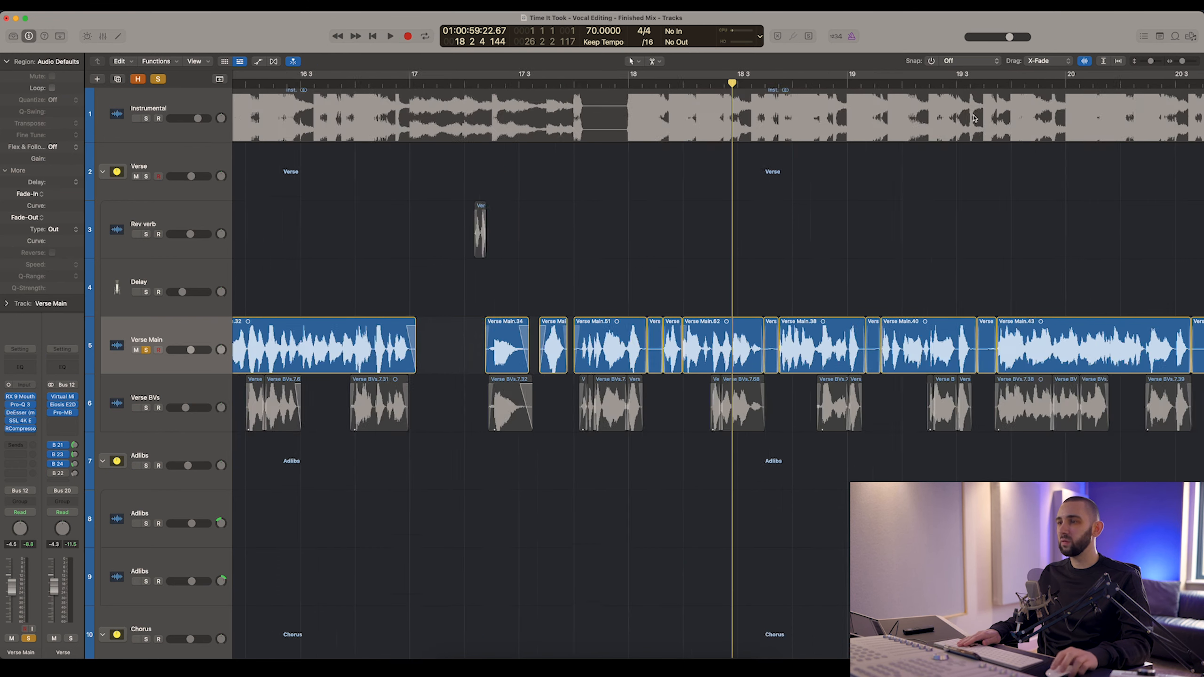
pyautogui.press('super+Right')
pyautogui.press('super+Right')
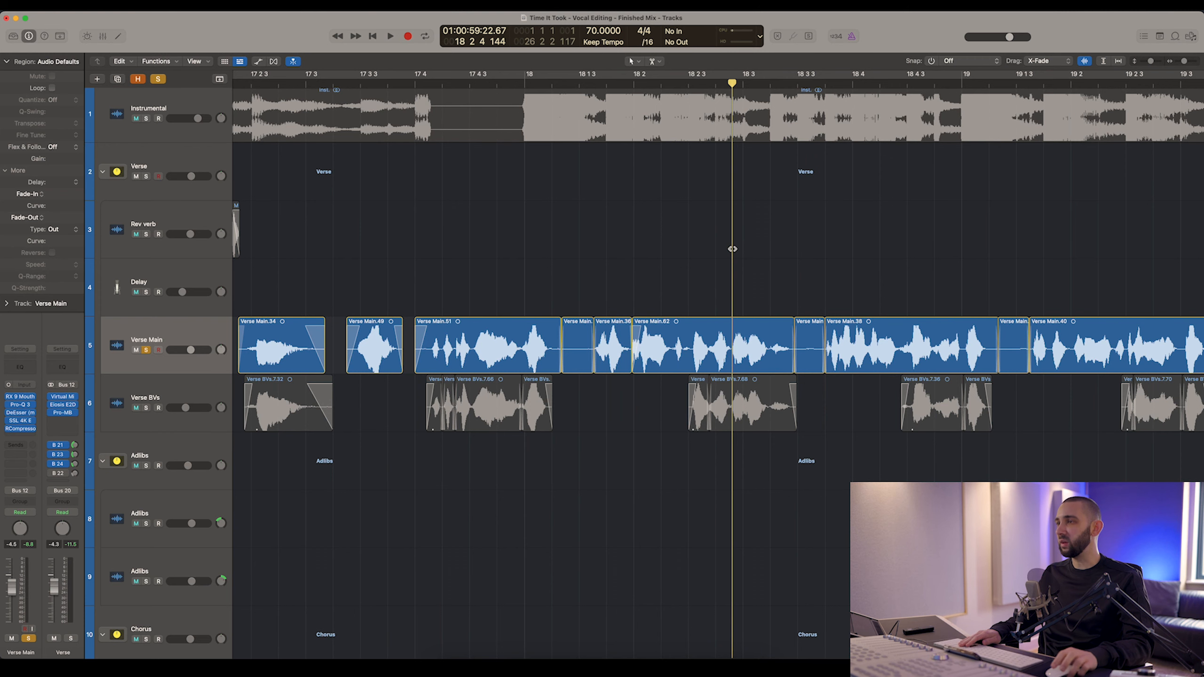
pyautogui.press('super+Left')
pyautogui.press('super+Left')
pyautogui.press('super+Left')
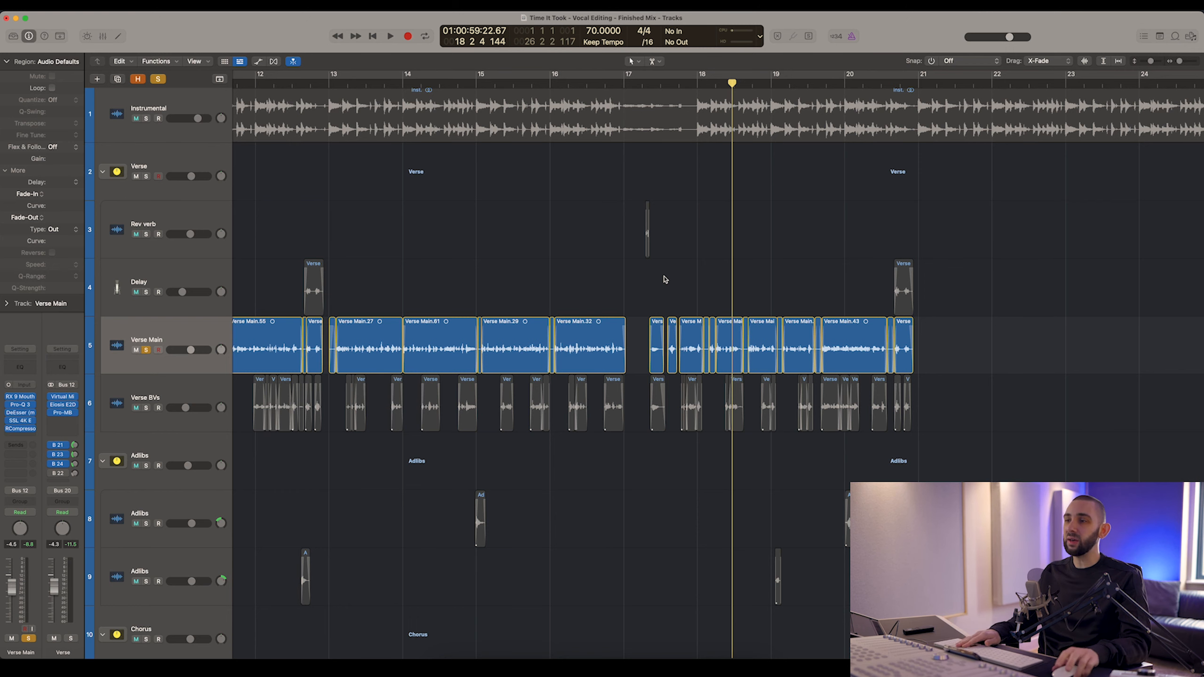
pyautogui.hscroll(-5, 664, 279)
pyautogui.press('super+Left')
pyautogui.press('super+Left')
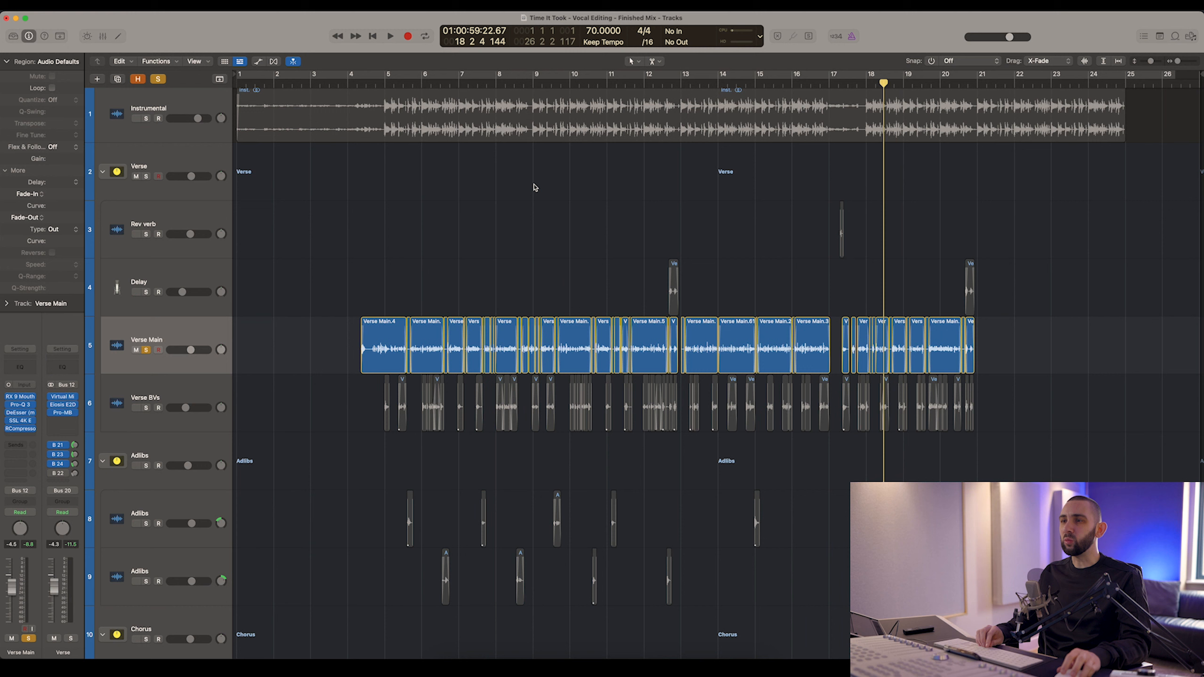
pyautogui.click(381, 83)
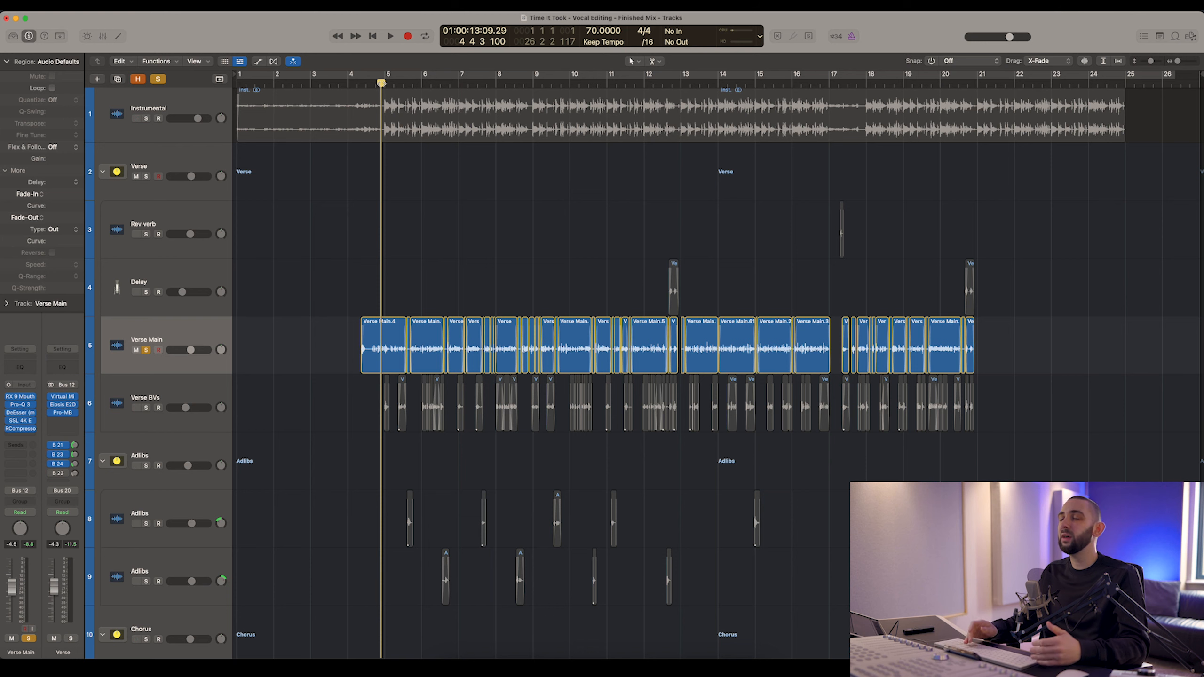
pyautogui.press('super+Right')
pyautogui.press('super+Right')
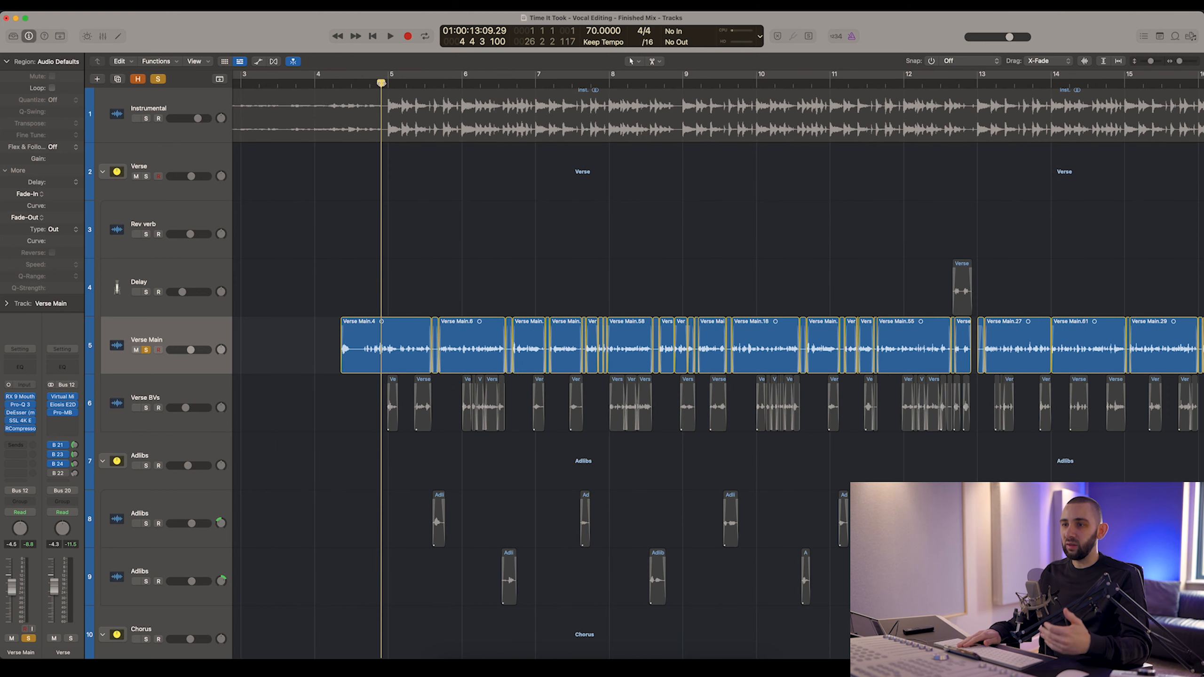
pyautogui.press('super+Right')
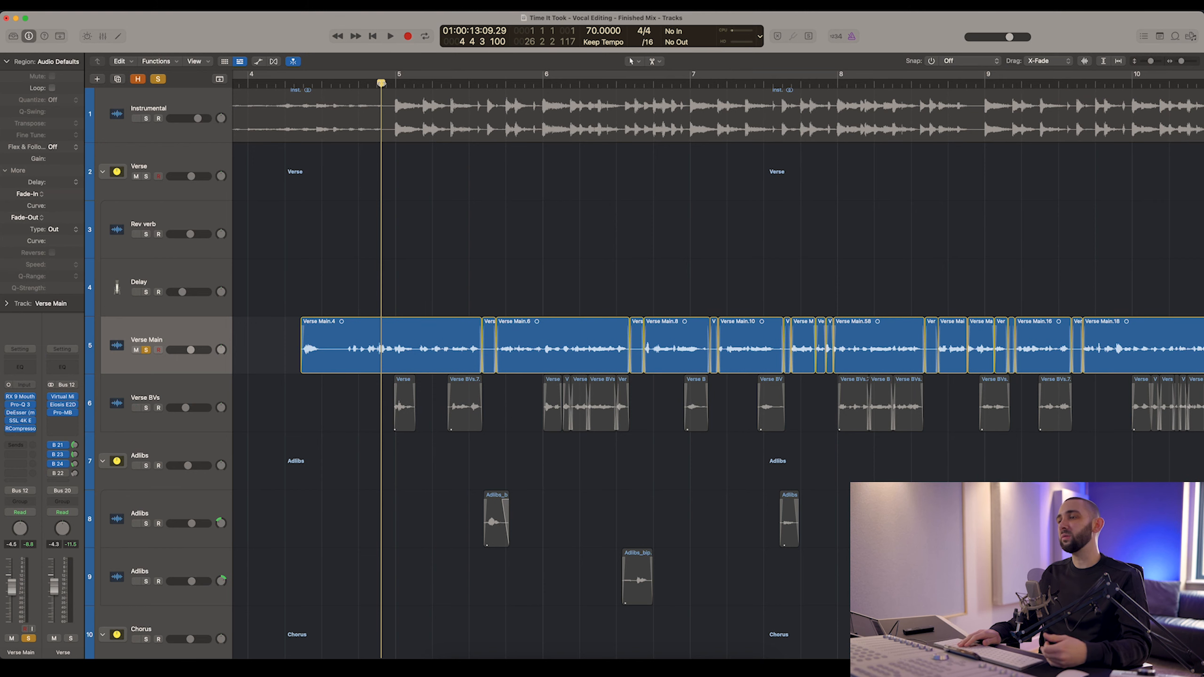
pyautogui.press('super+Left')
pyautogui.press('super+Left')
pyautogui.press('super+Left')
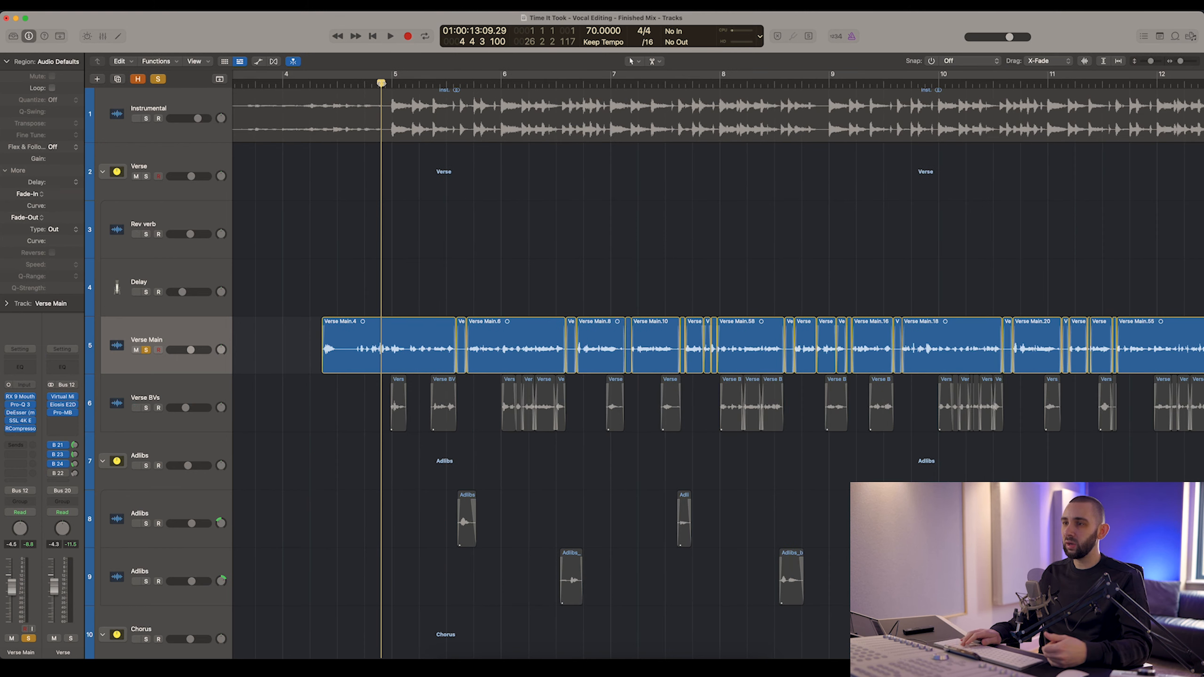